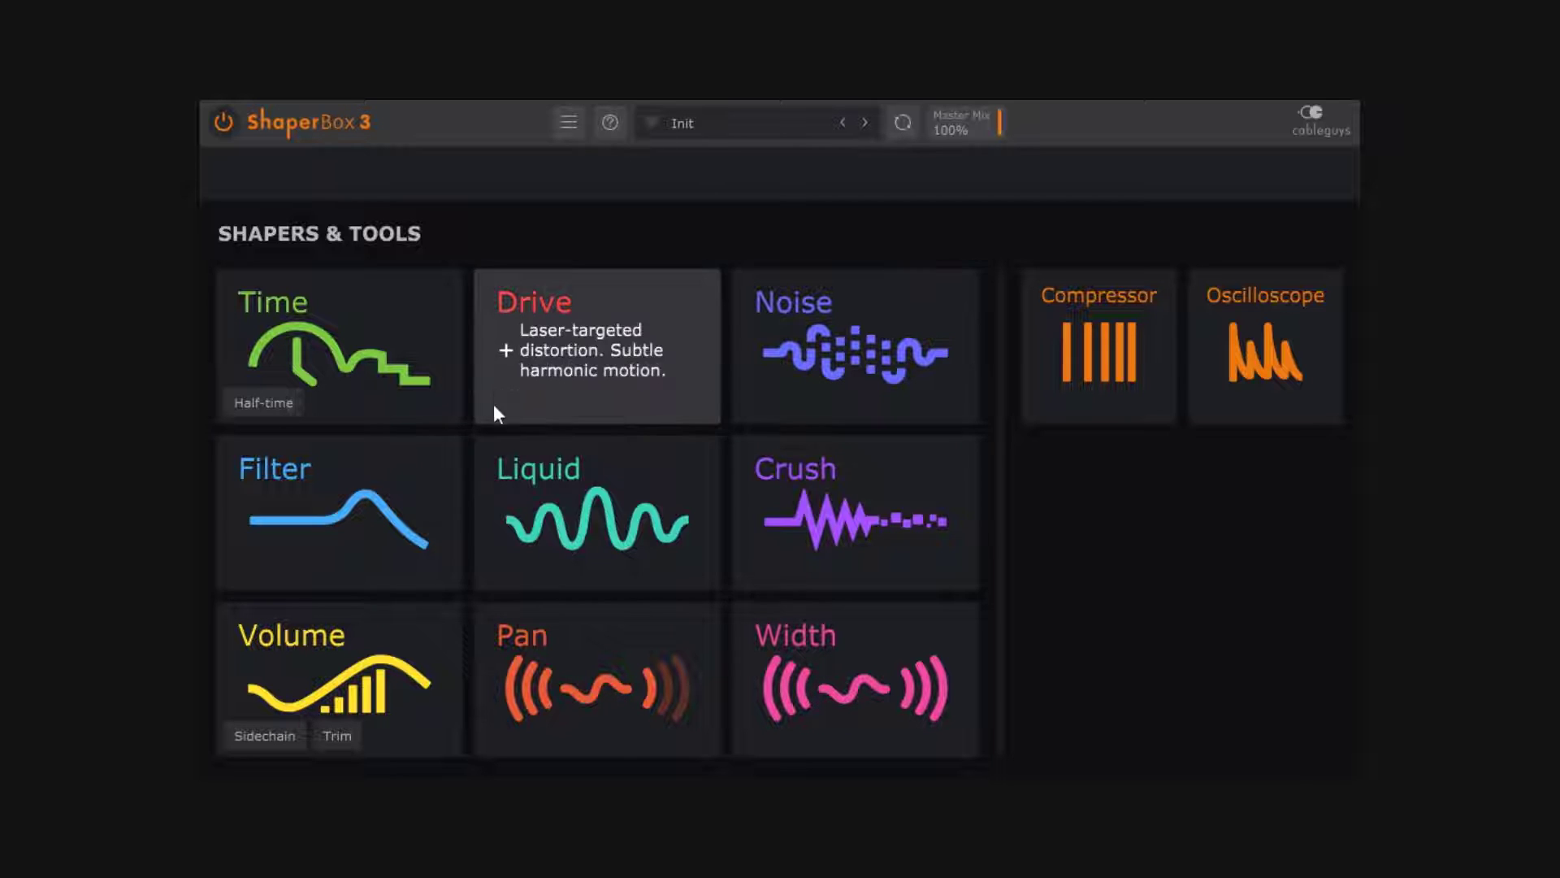
Step: Add the Liquid shaper and the Drive shaper to the empty rack
left_click(654, 494)
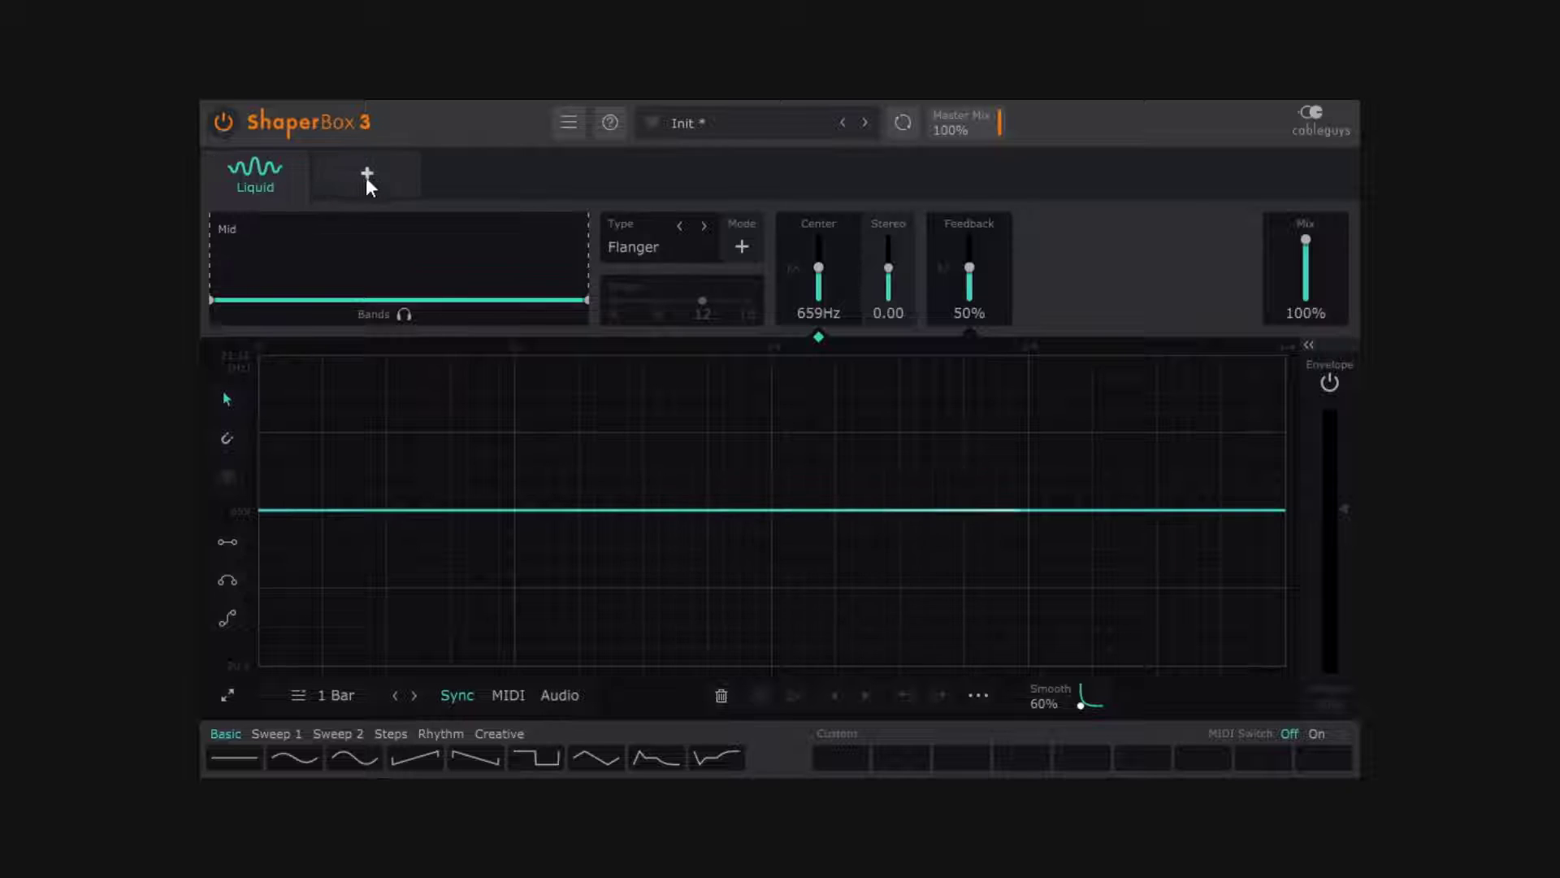
left_click(367, 173)
left_click(629, 302)
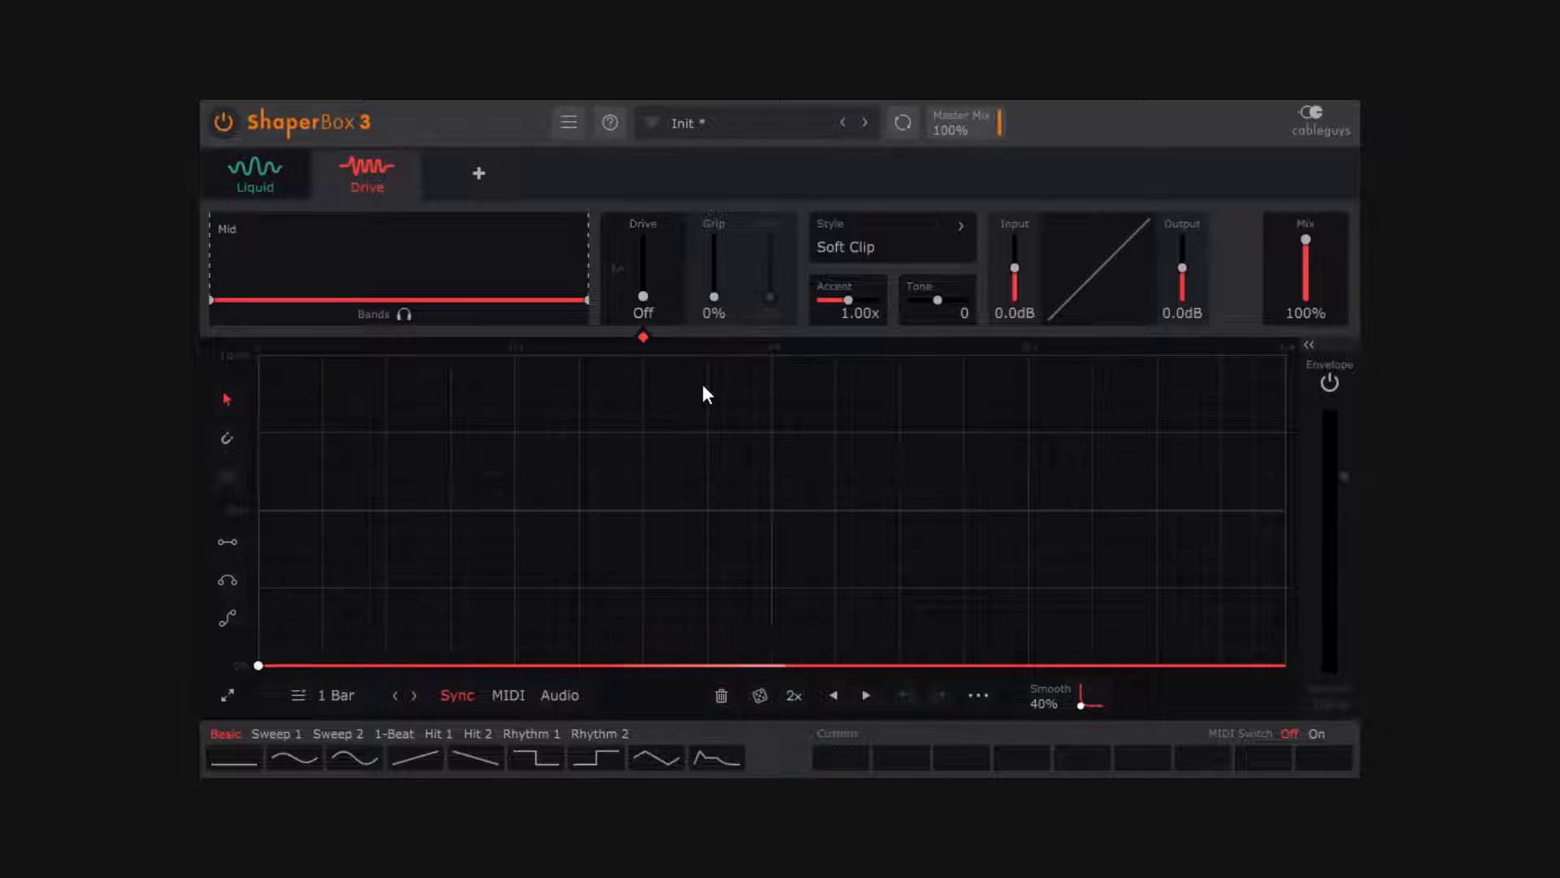
Step: Remove the Drive and Liquid shapers from the rack
mouse_move(412, 164)
left_click(407, 165)
left_click(303, 159)
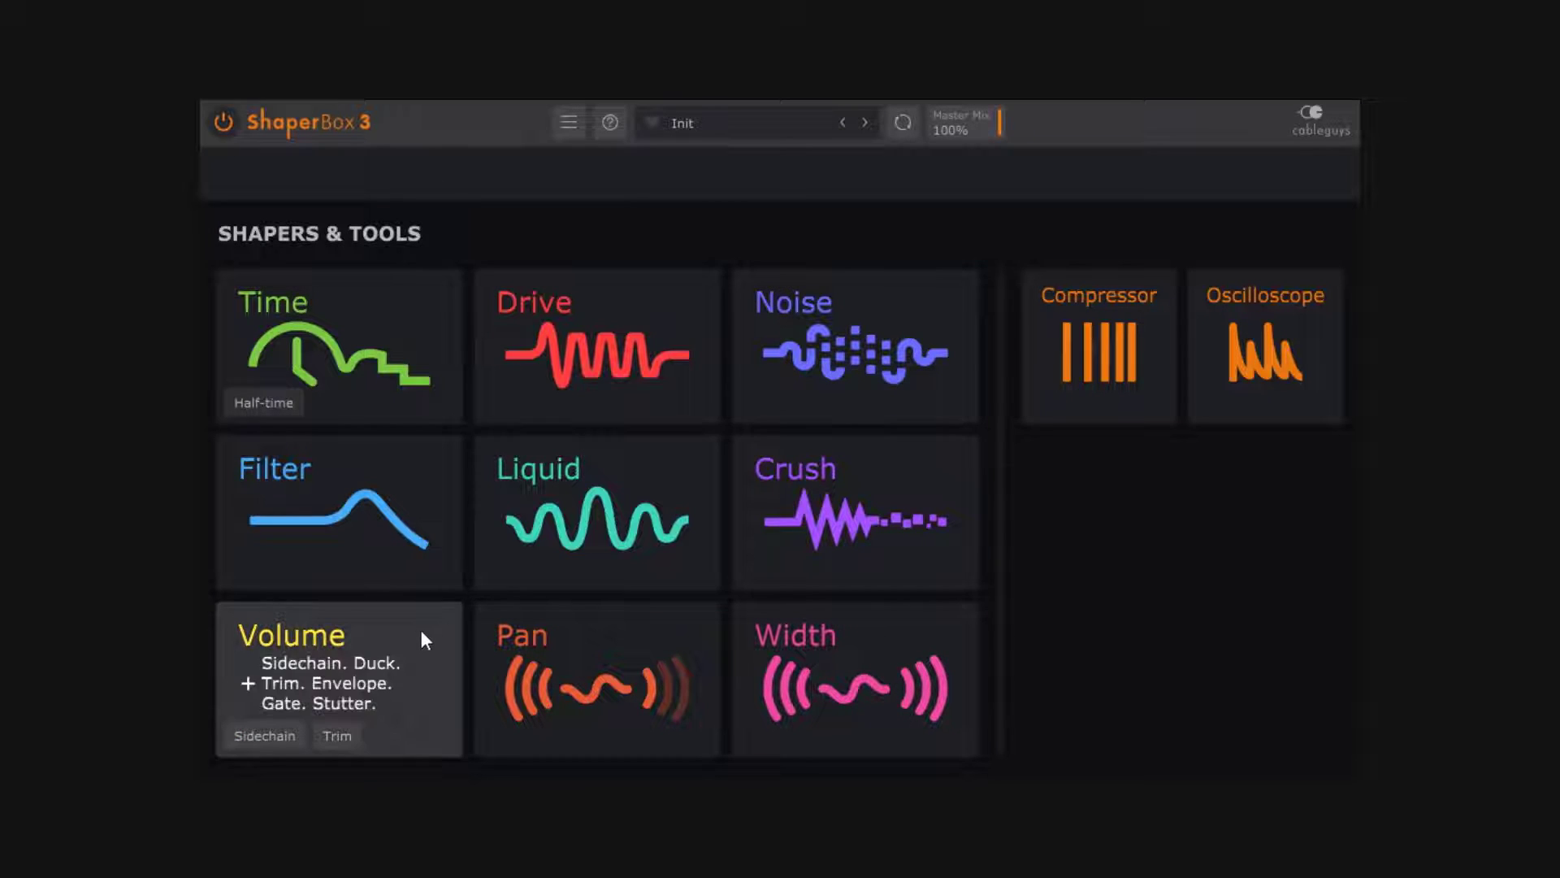
Step: Add the Volume shaper to the empty rack and remove it again
left_click(393, 639)
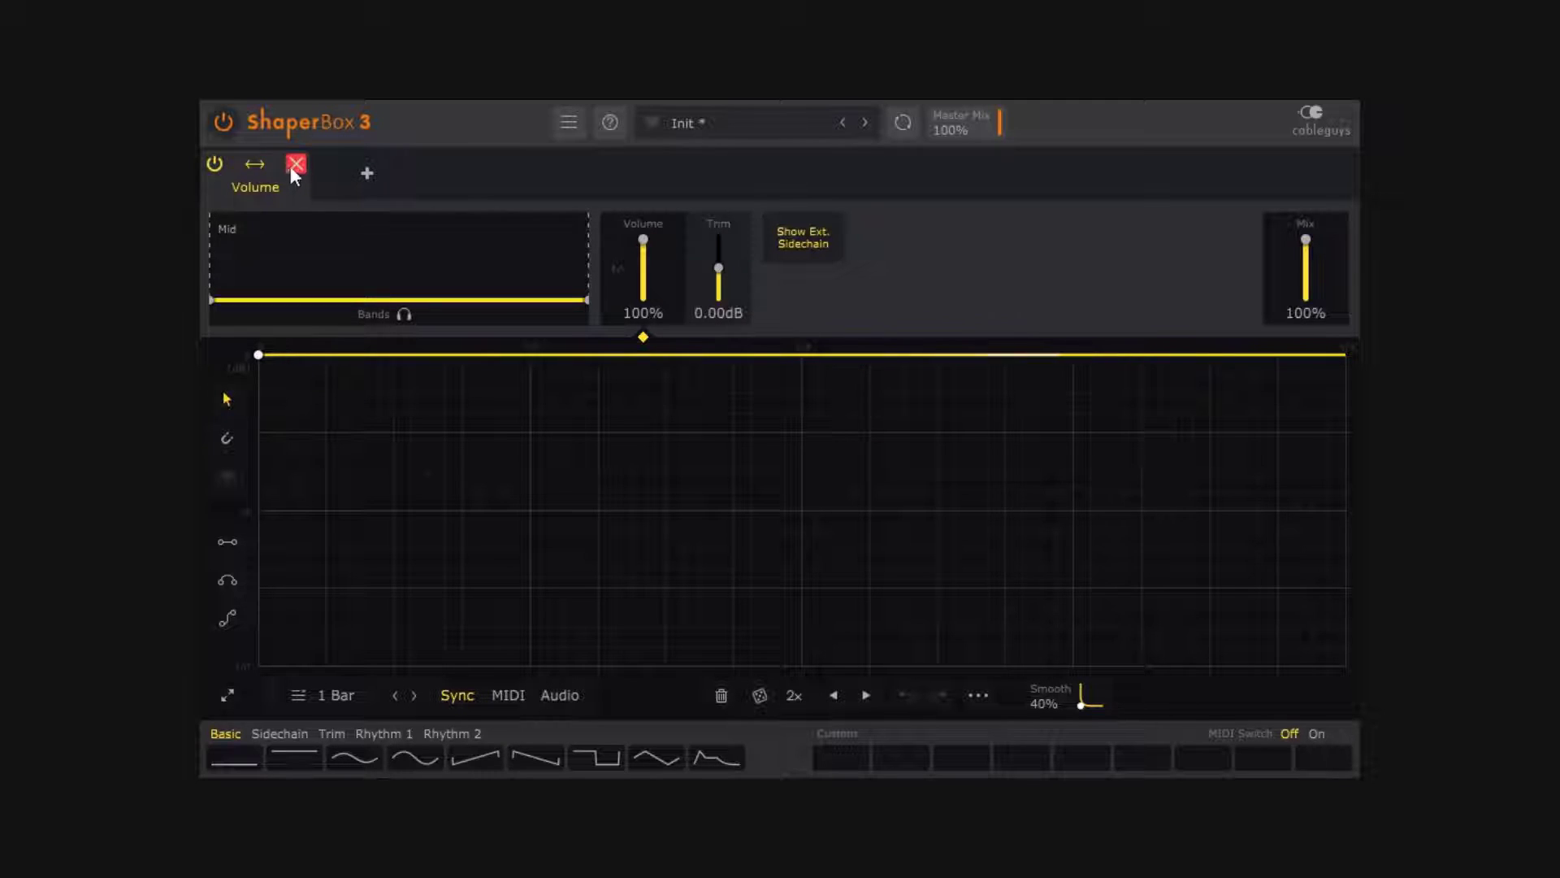
left_click(293, 166)
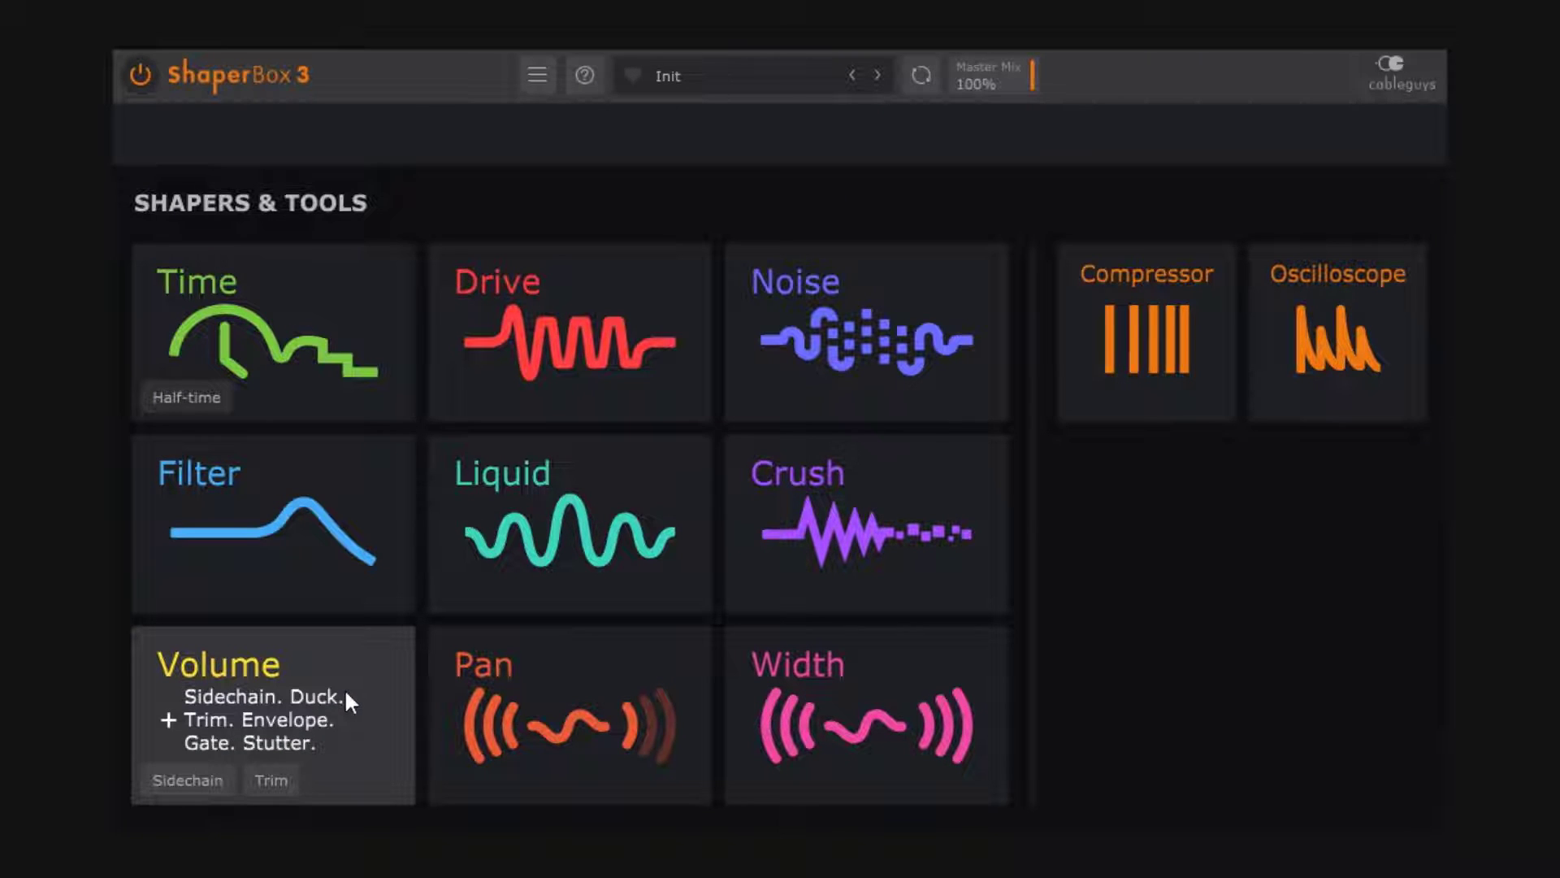
Step: Add the Volume shaper, try the sine, rising, falling and square Basic waves, and bring up the Trim wave set
left_click(286, 670)
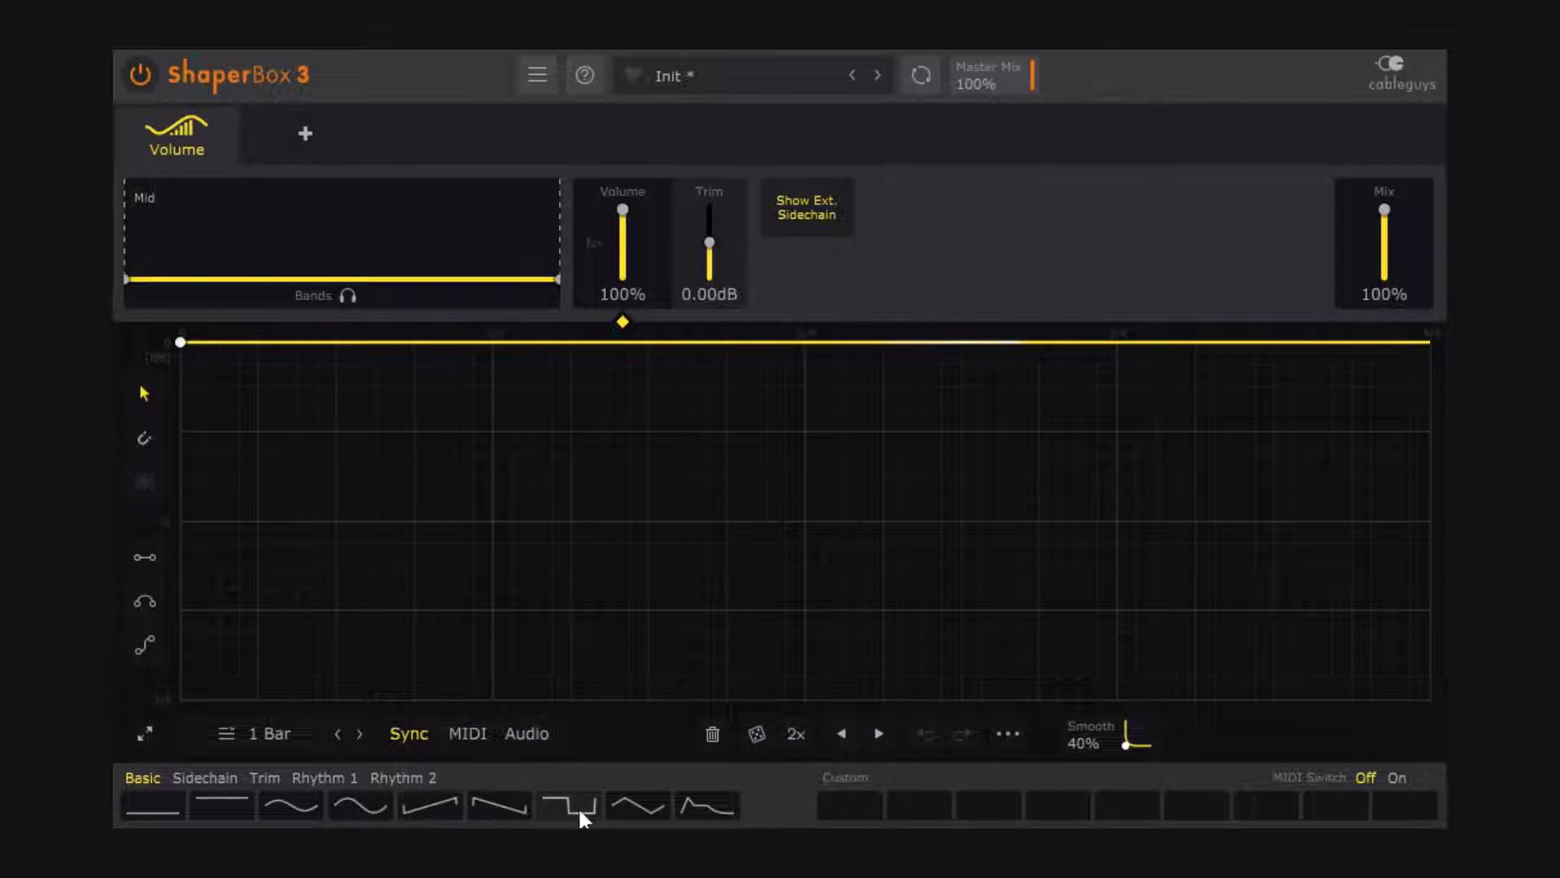
left_click(358, 802)
left_click(439, 806)
left_click(498, 804)
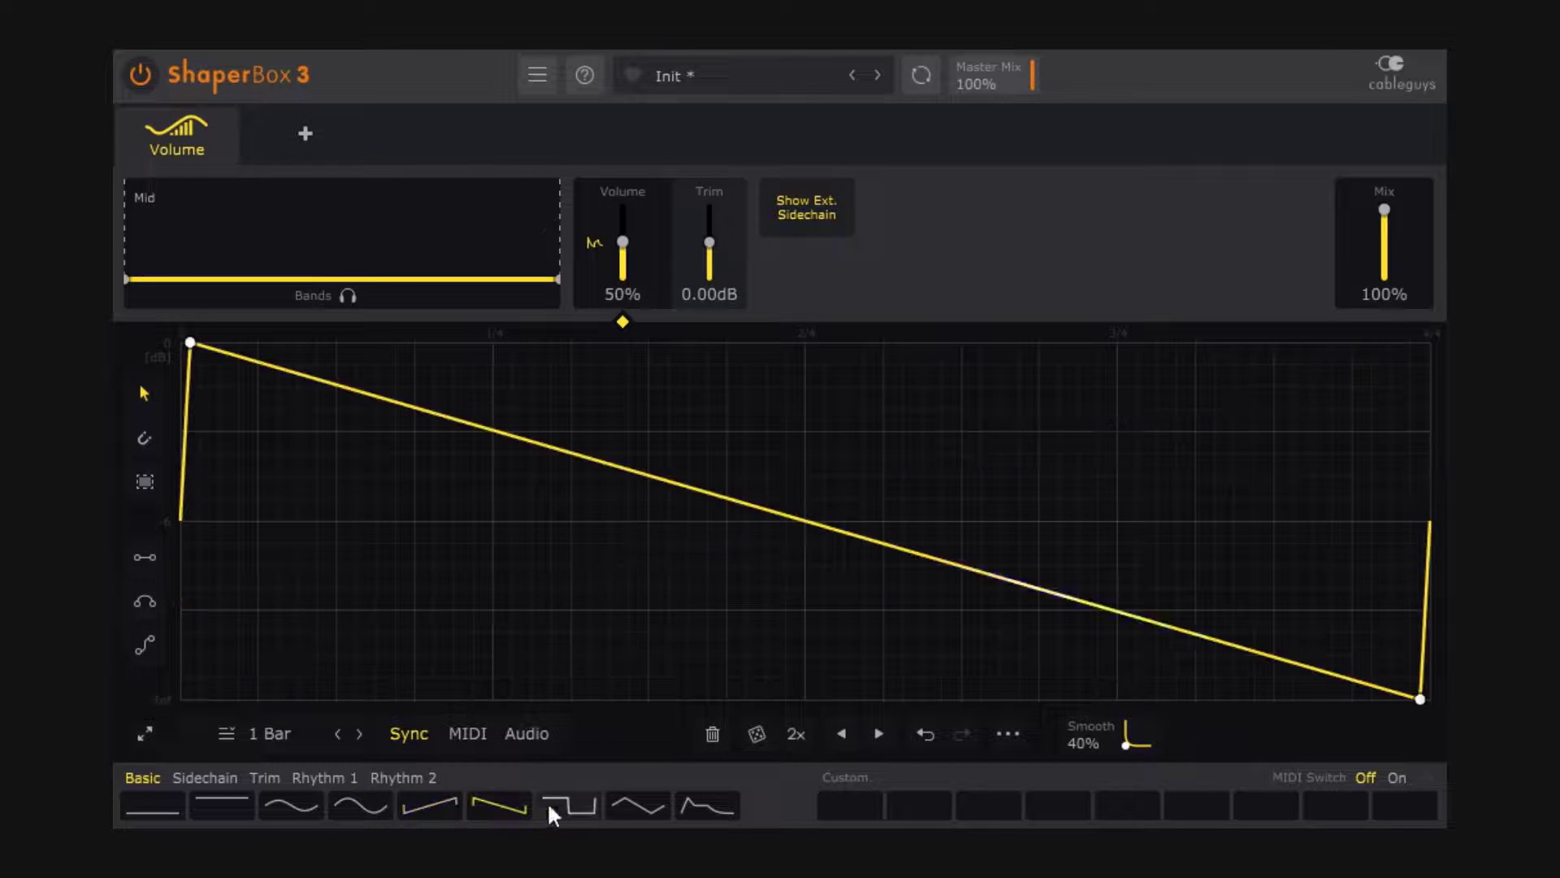
left_click(569, 804)
left_click(264, 777)
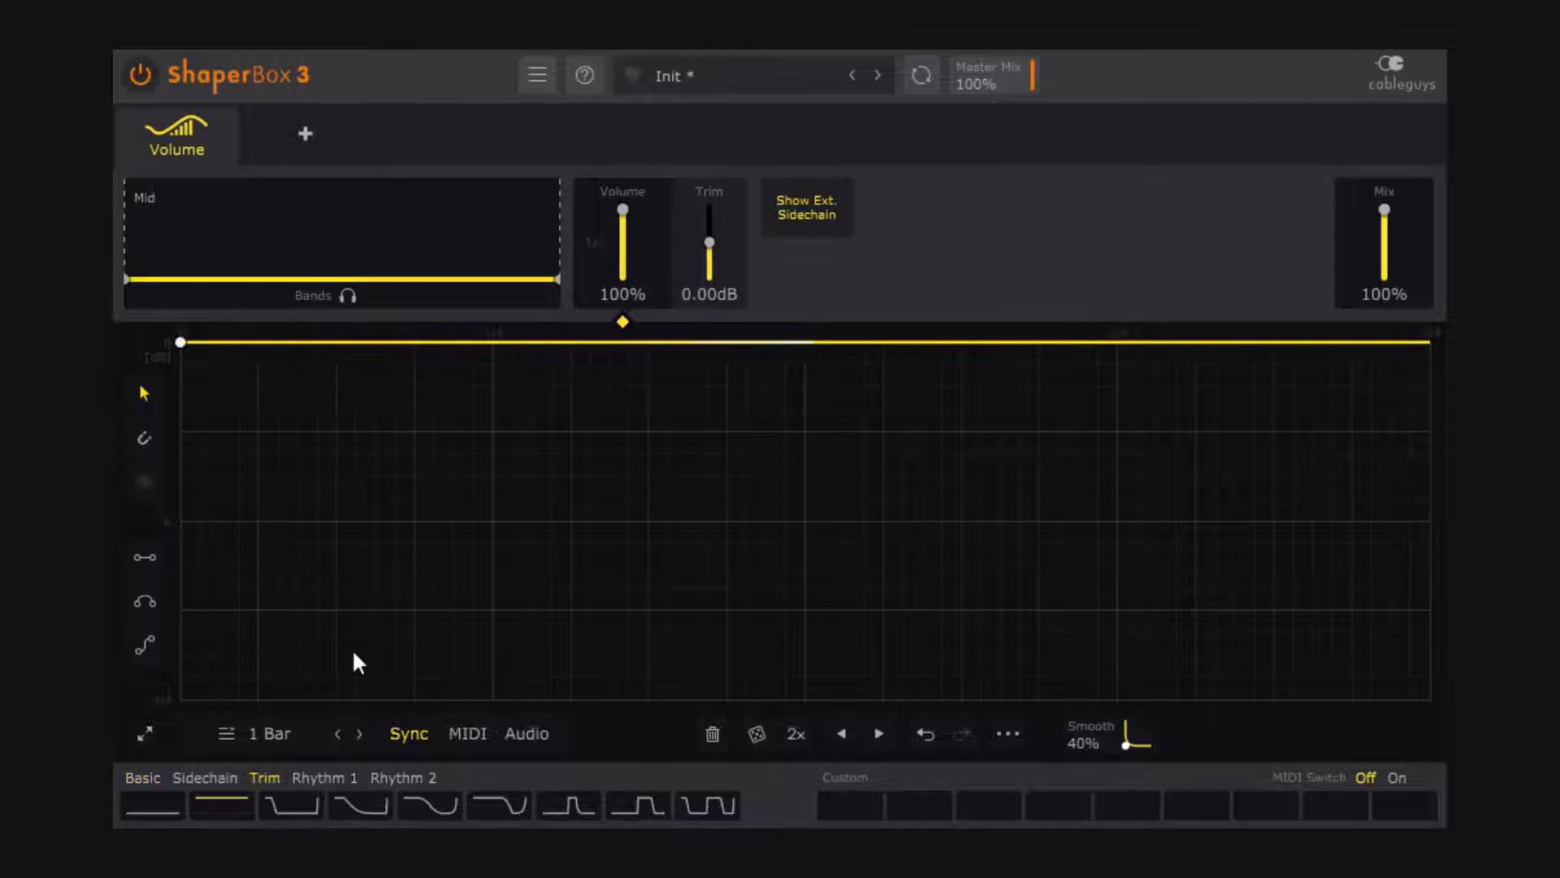
Step: Pull a point of the flat volume wave down near mid-bar and bend the falling first segment downward
left_click(317, 342)
left_click_drag(317, 342, 812, 620)
left_click(812, 620)
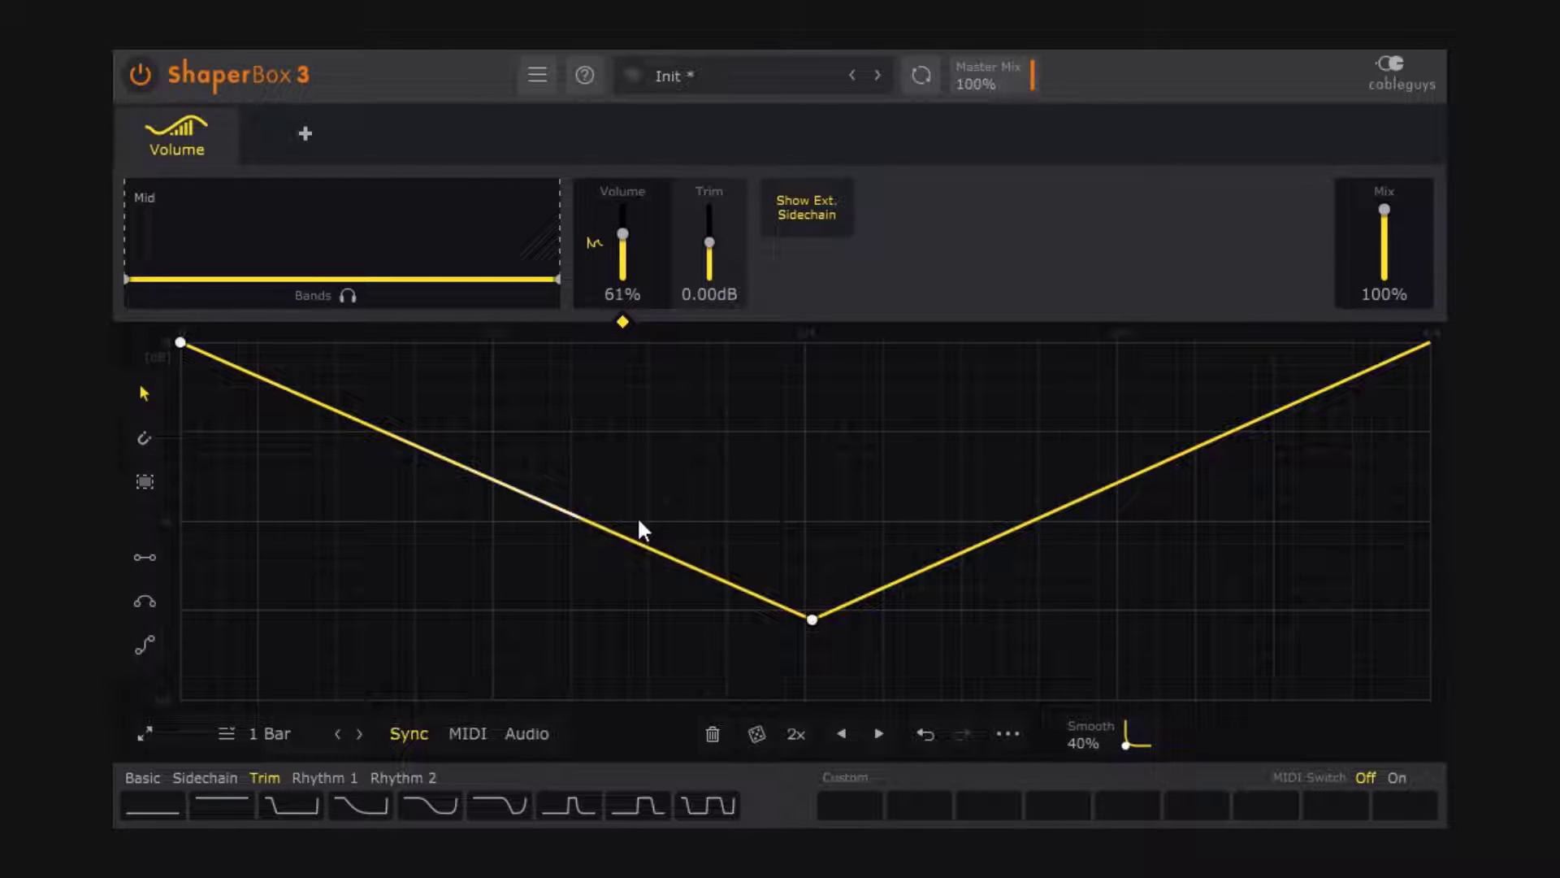
left_click(442, 457)
left_click_drag(442, 457, 411, 580)
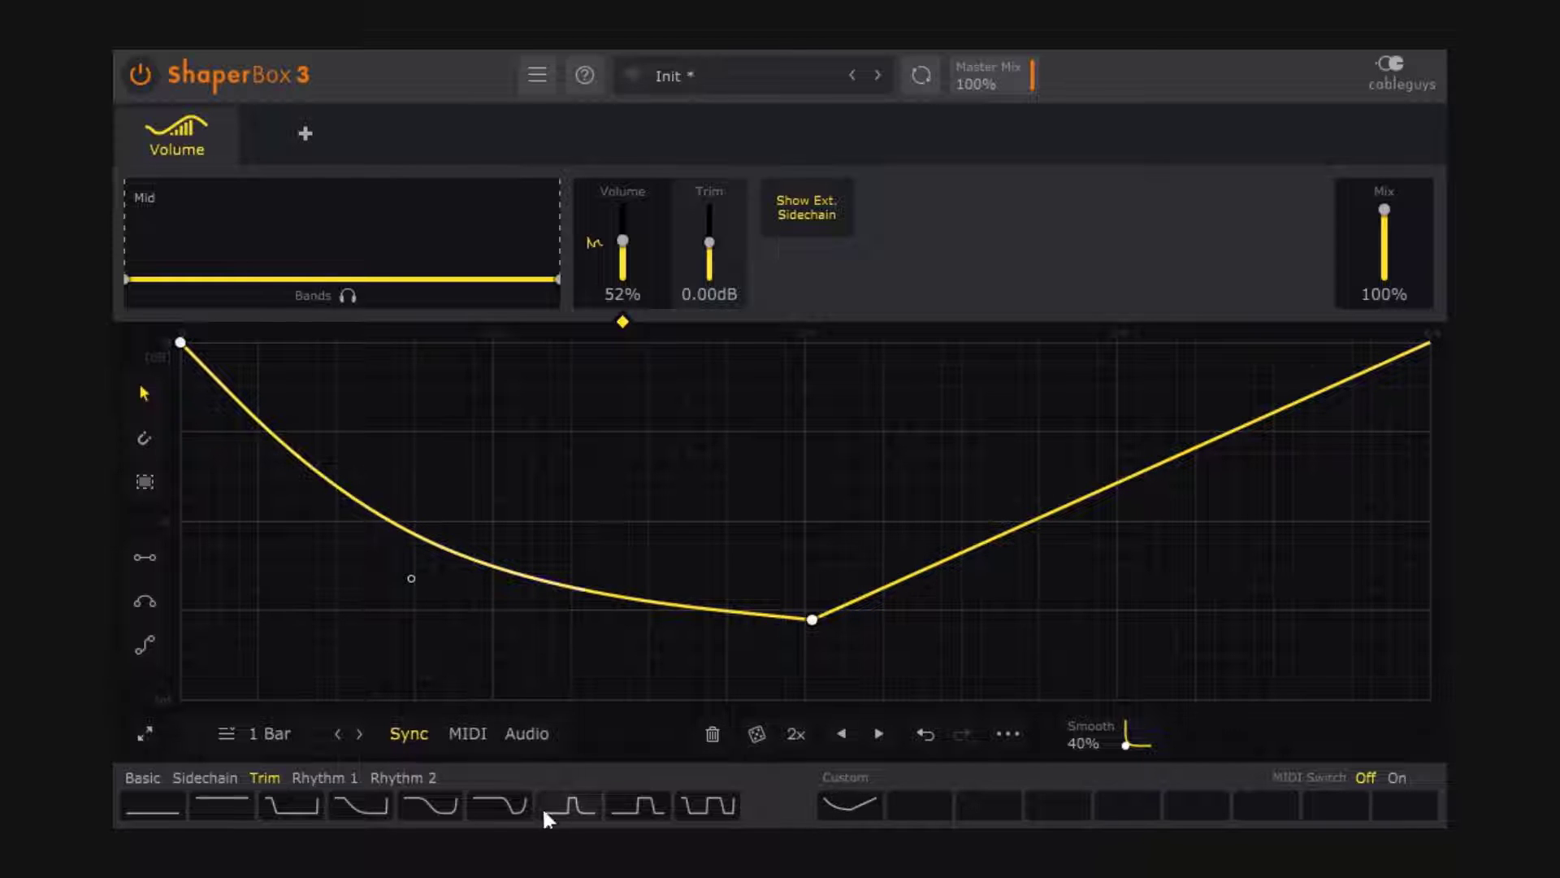
Step: Load a sawtooth wave from Rhythm 1, move three of its peak points down and earlier, and store it in the second custom slot
left_click(334, 776)
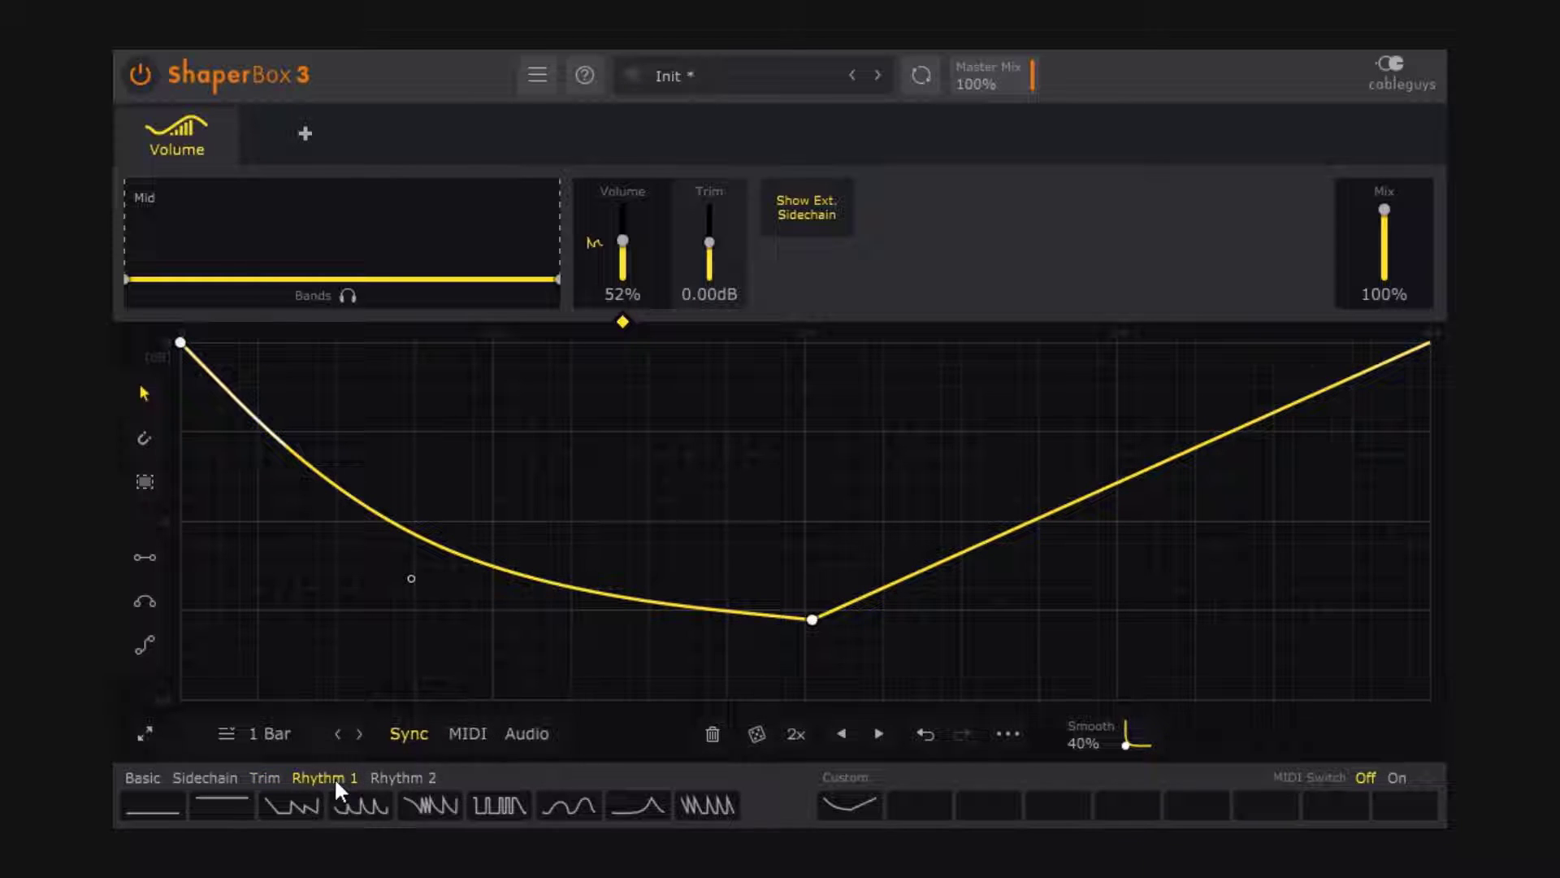
left_click(427, 802)
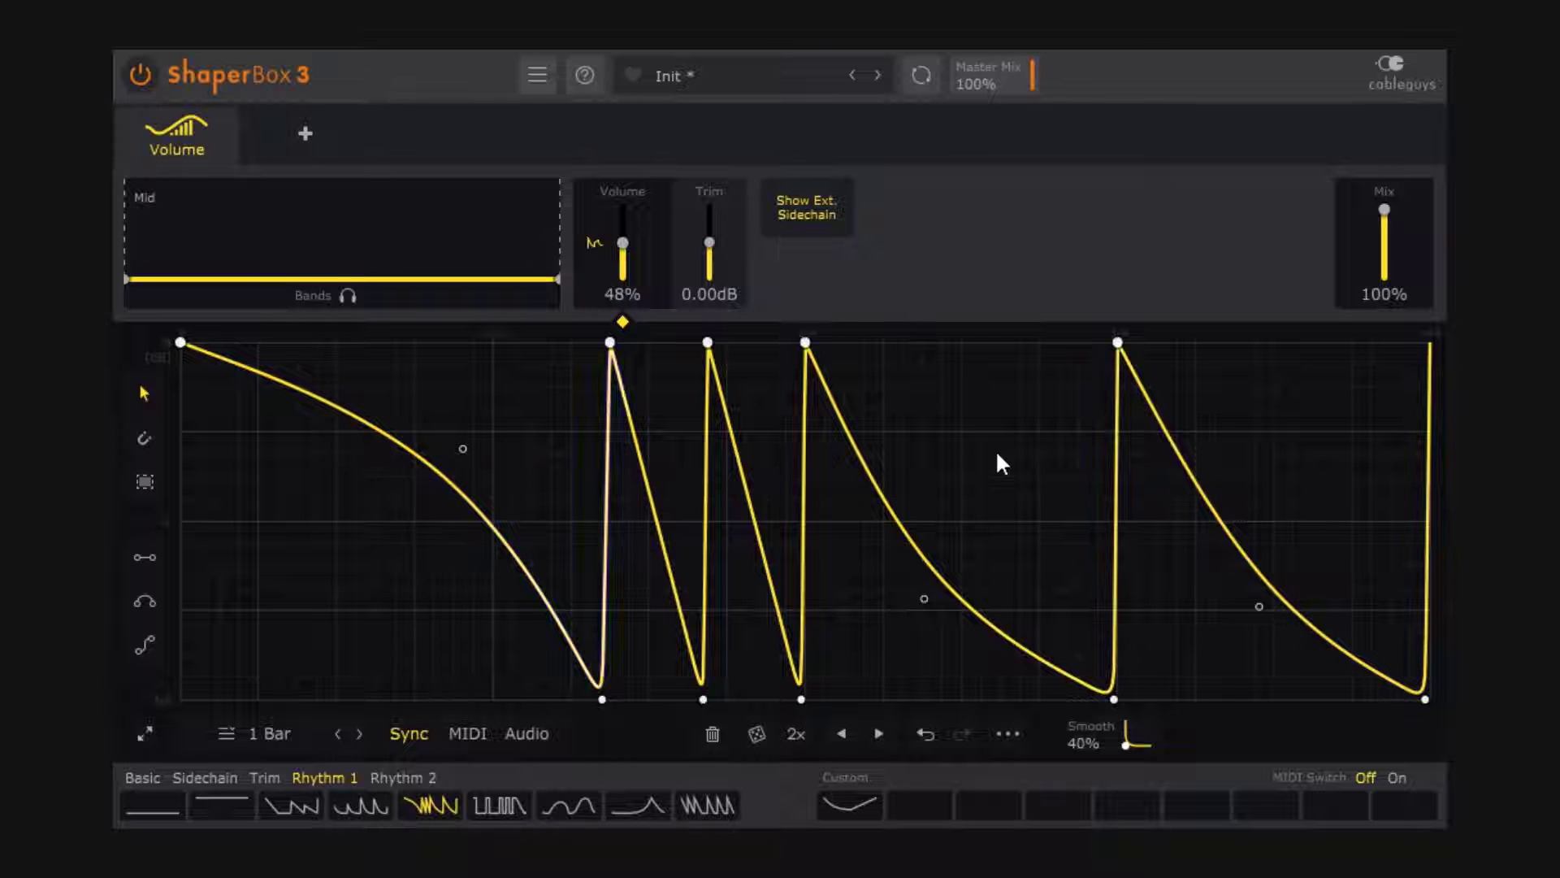
left_click_drag(620, 333, 832, 362)
left_click_drag(1009, 357, 343, 510)
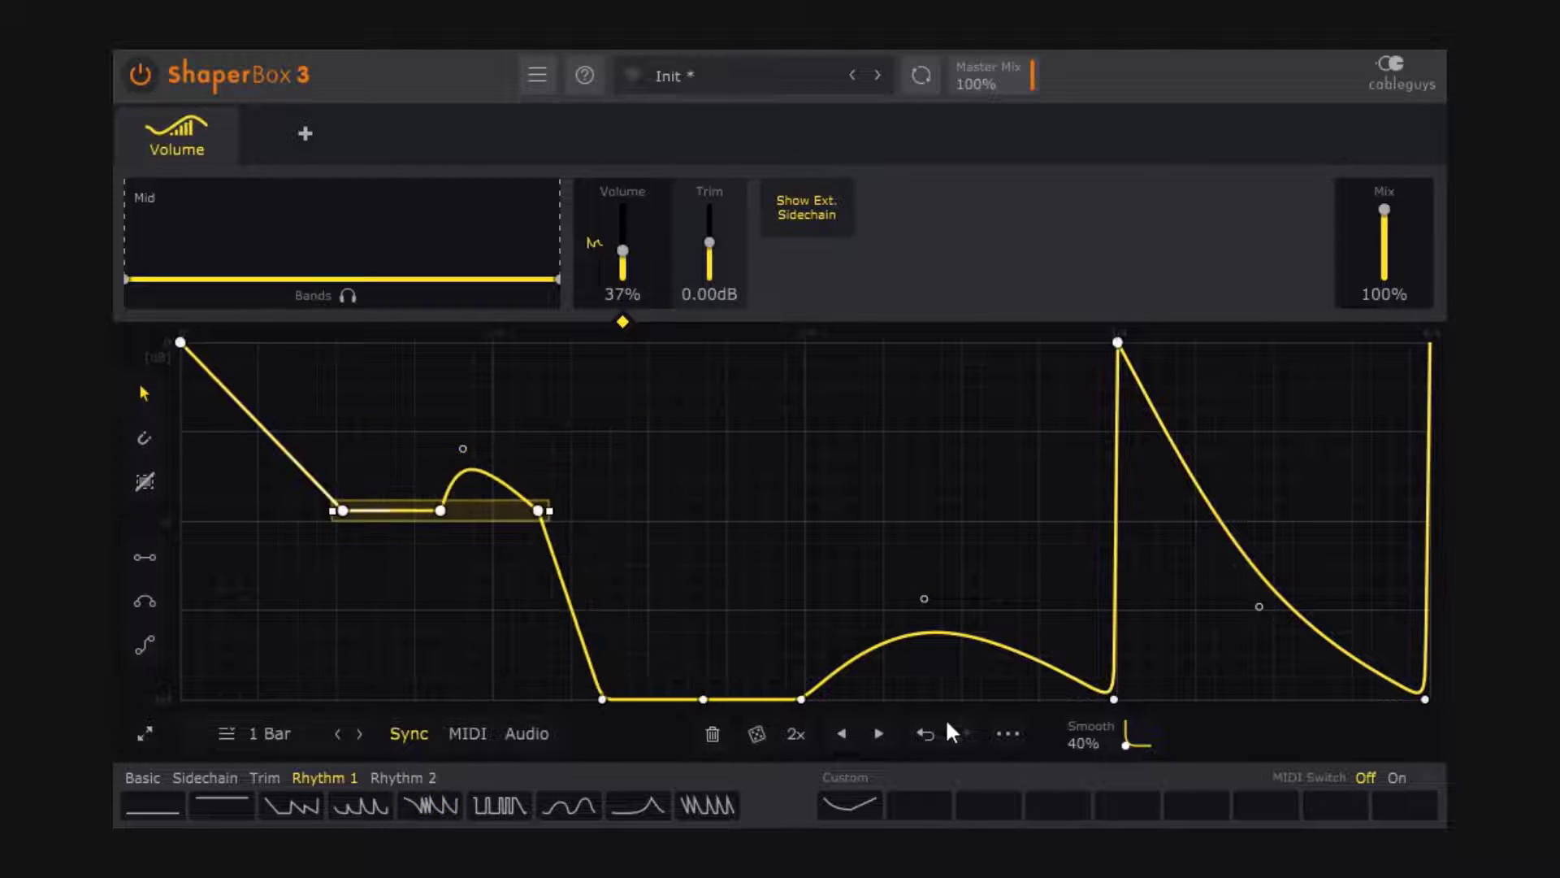
left_click(920, 806)
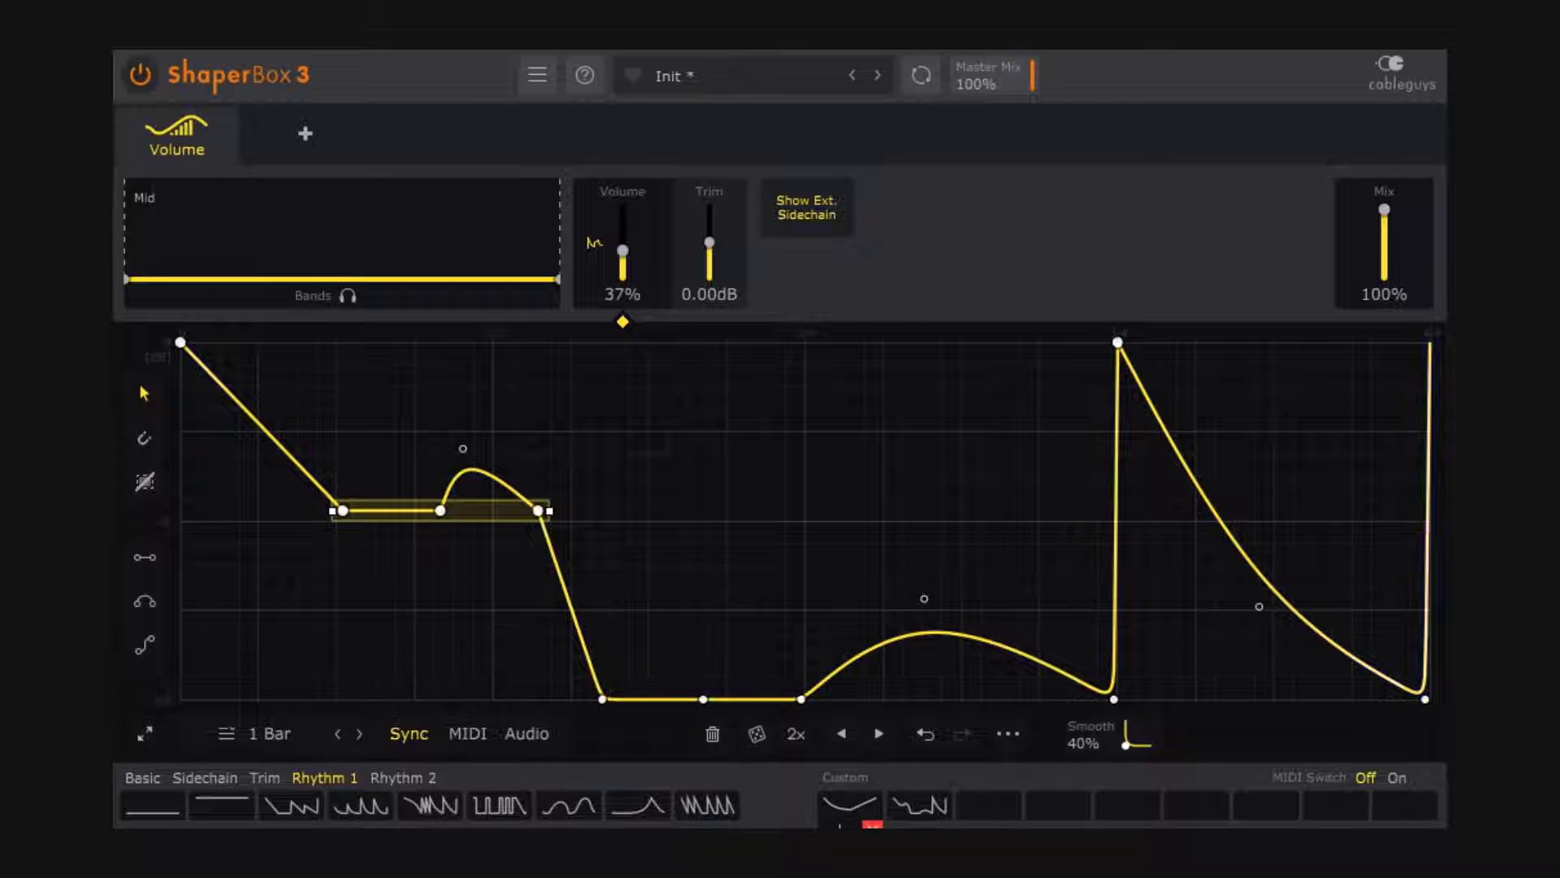
Step: Delete both stored custom waves and reset the volume wave to the flat full-level line
left_click(872, 824)
left_click(941, 824)
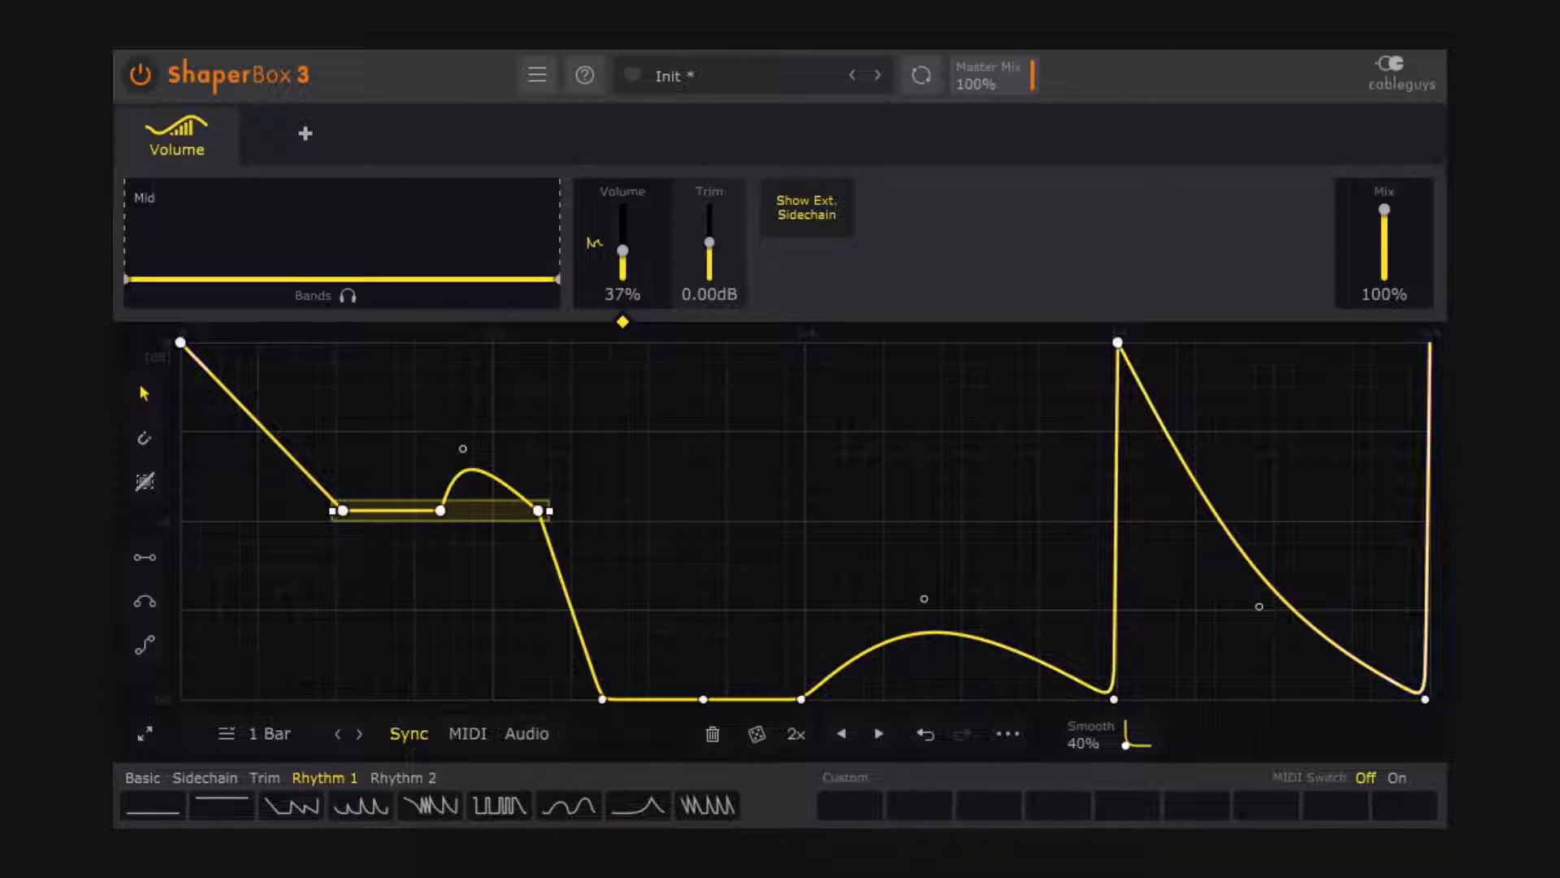
left_click(213, 807)
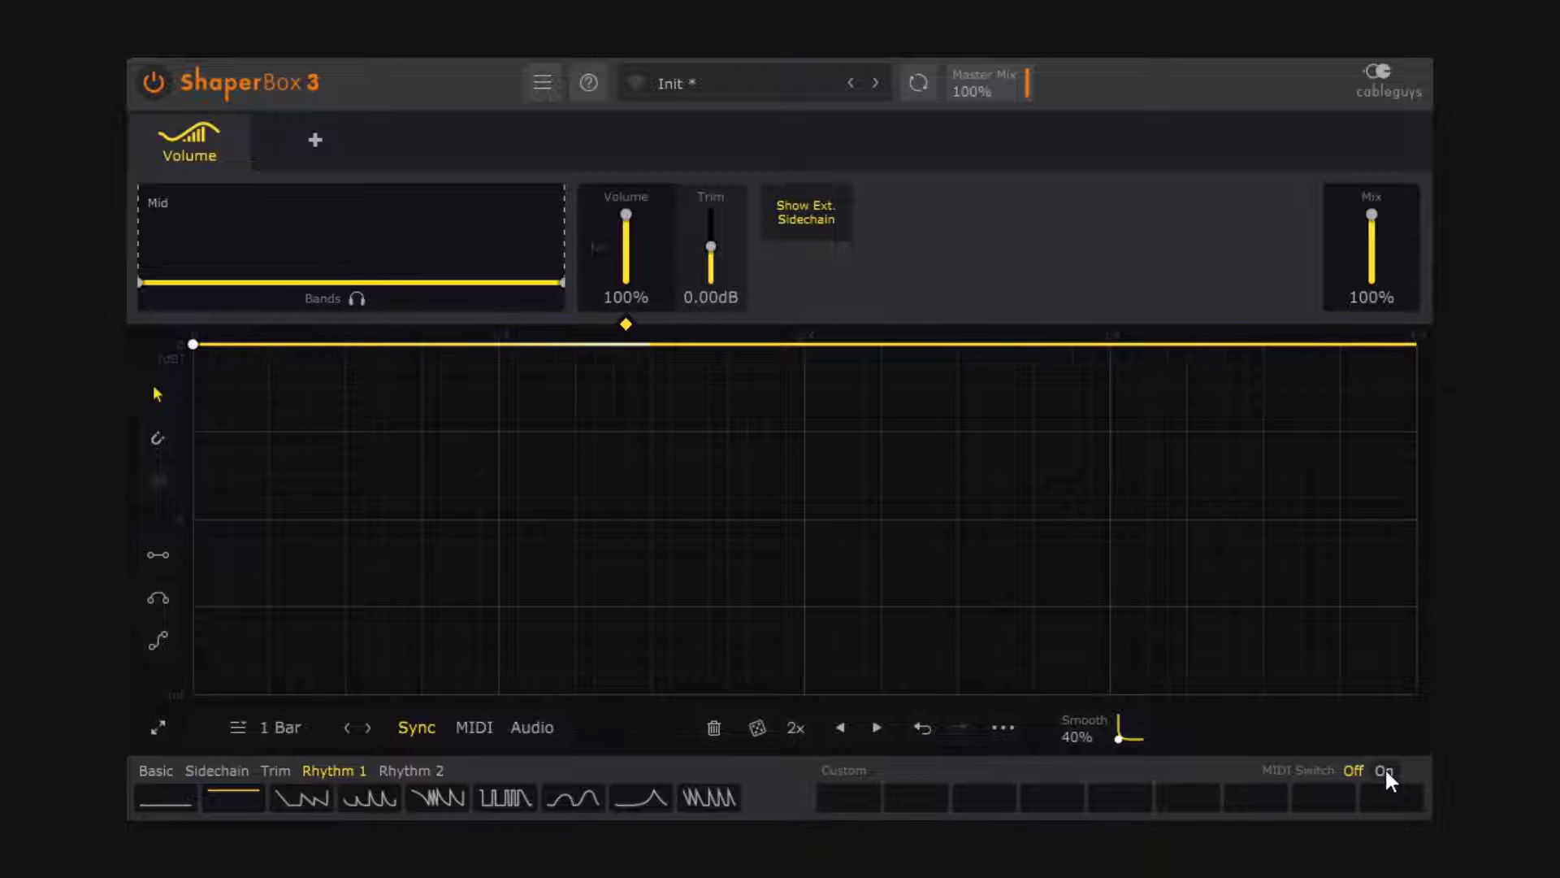
Step: Shape the wave with a half-level point before 1/4 and a low point before 3/4, and store it in the first custom slot
left_click(1357, 769)
left_click(450, 517)
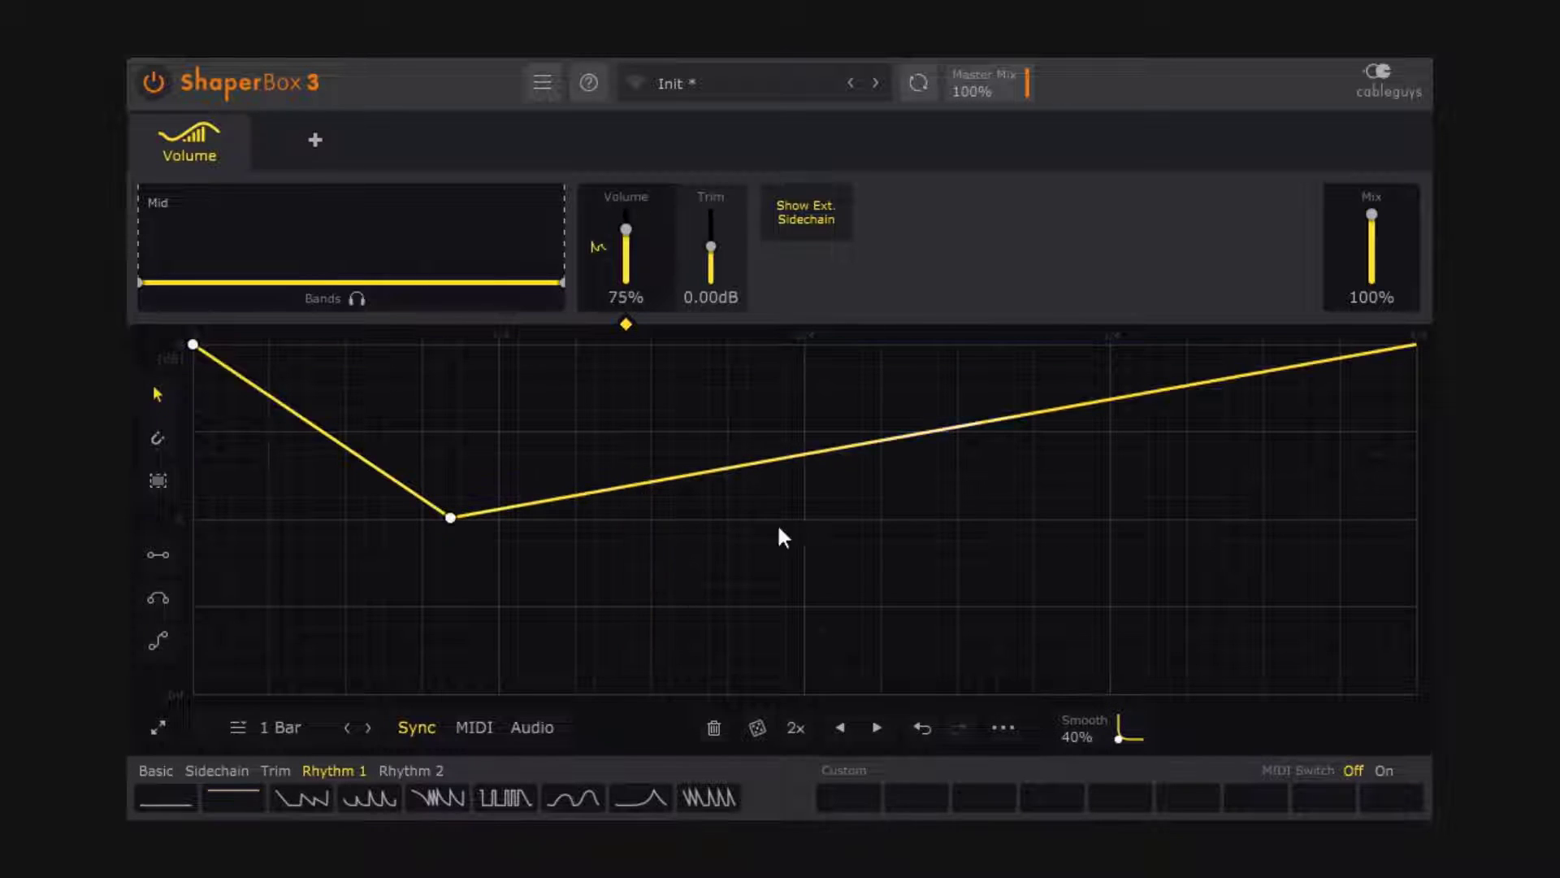
left_click(942, 439)
left_click_drag(943, 438, 1071, 654)
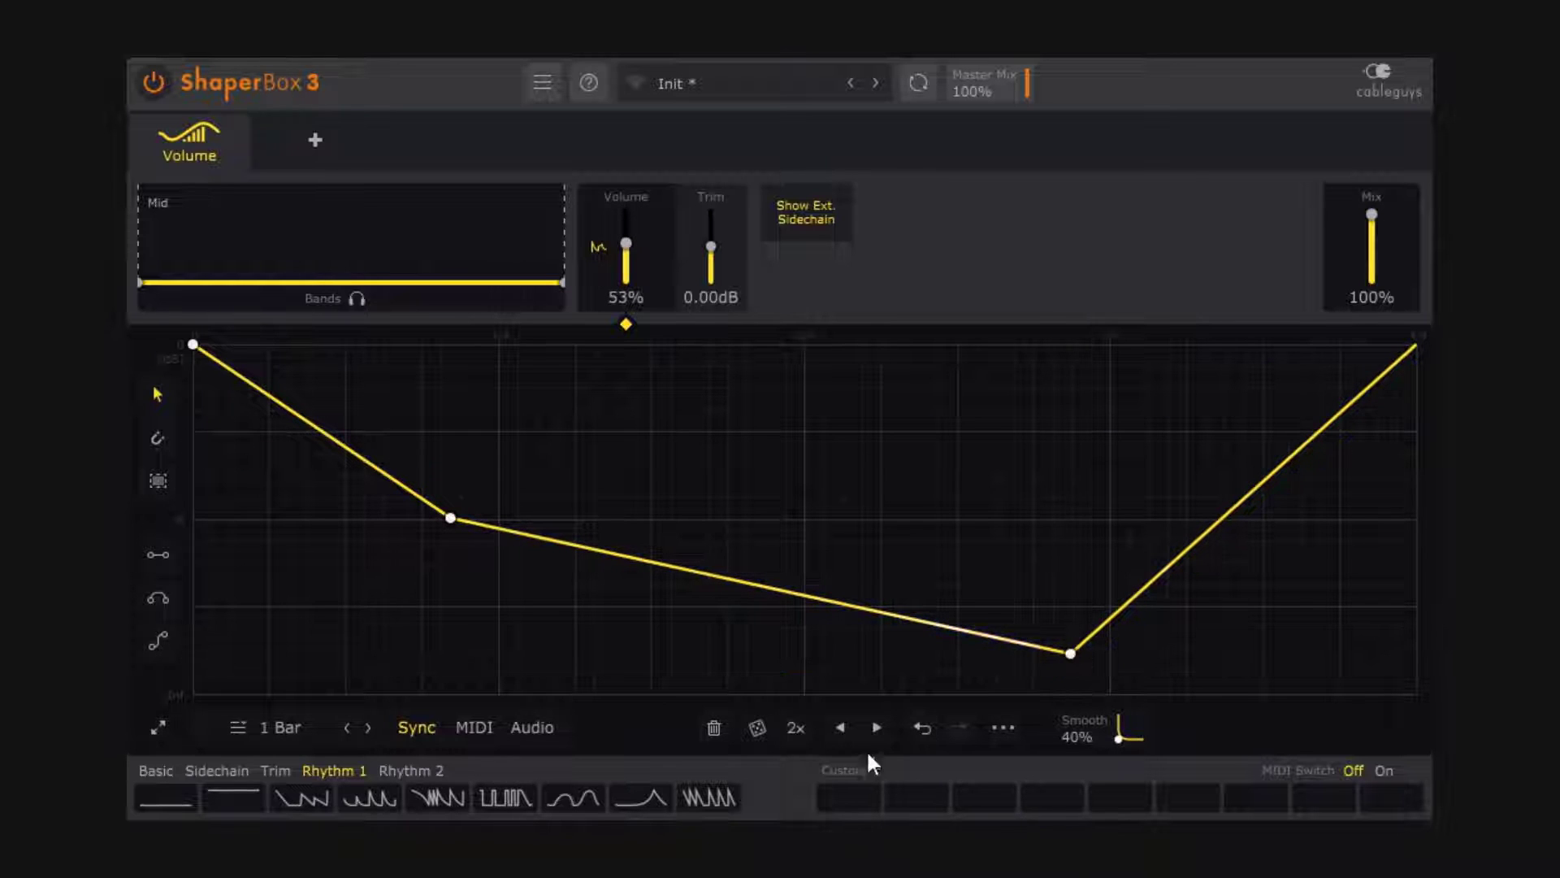
left_click(848, 796)
Step: Store the double-hump Rhythm 1 wave in the second custom slot and the last sawtooth Rhythm 1 wave in the third
left_click(559, 801)
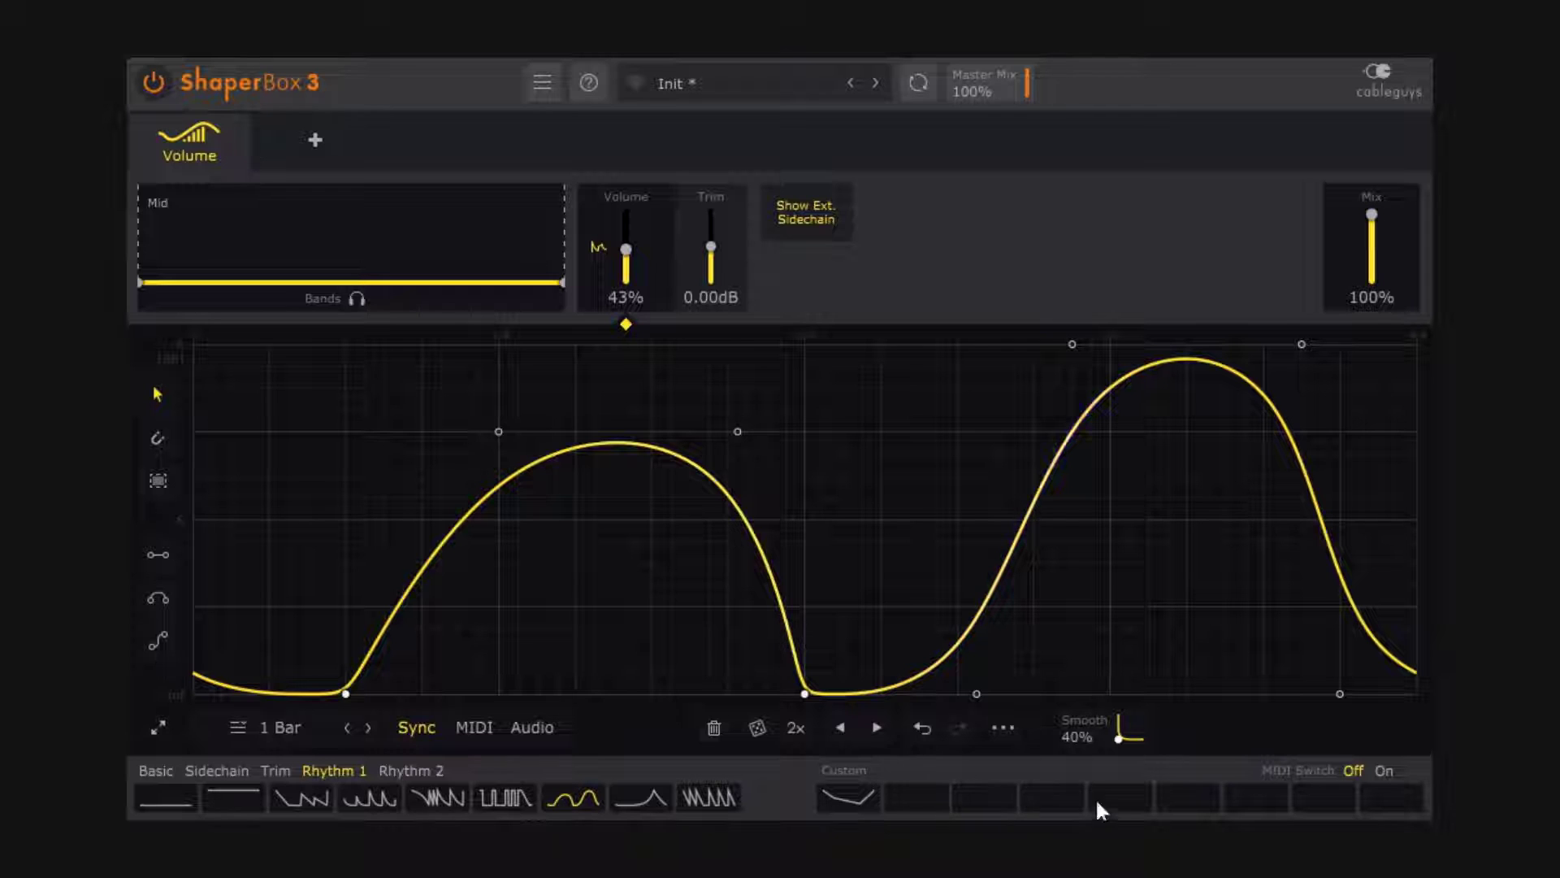
left_click(926, 804)
left_click(712, 797)
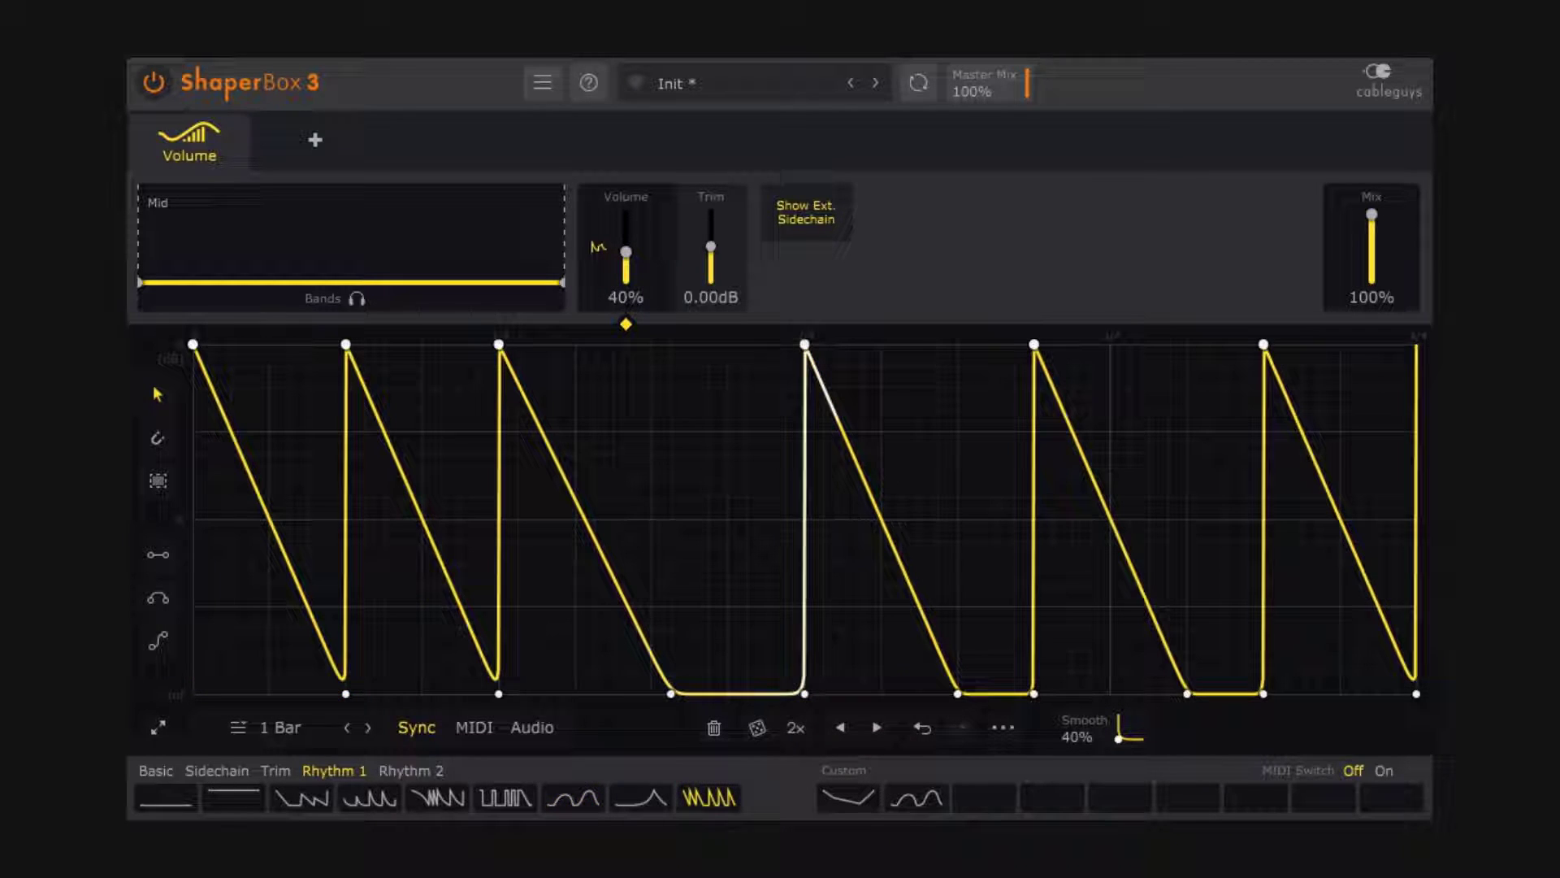
left_click(991, 811)
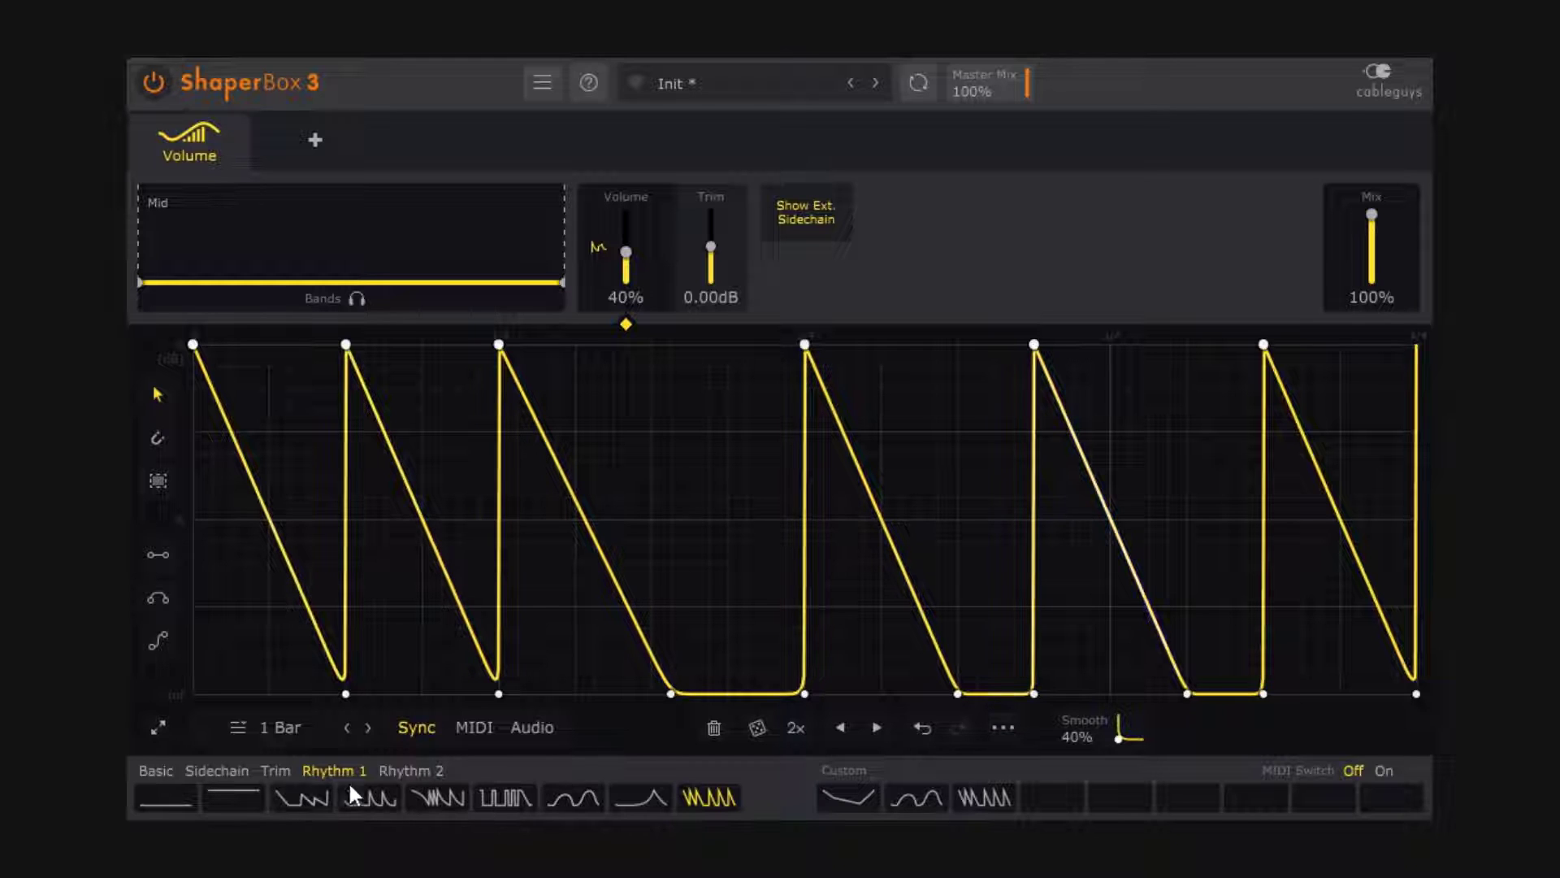
Step: Load the Trim wave with the long curved fall and store it in the fourth custom slot
left_click(276, 770)
left_click(390, 798)
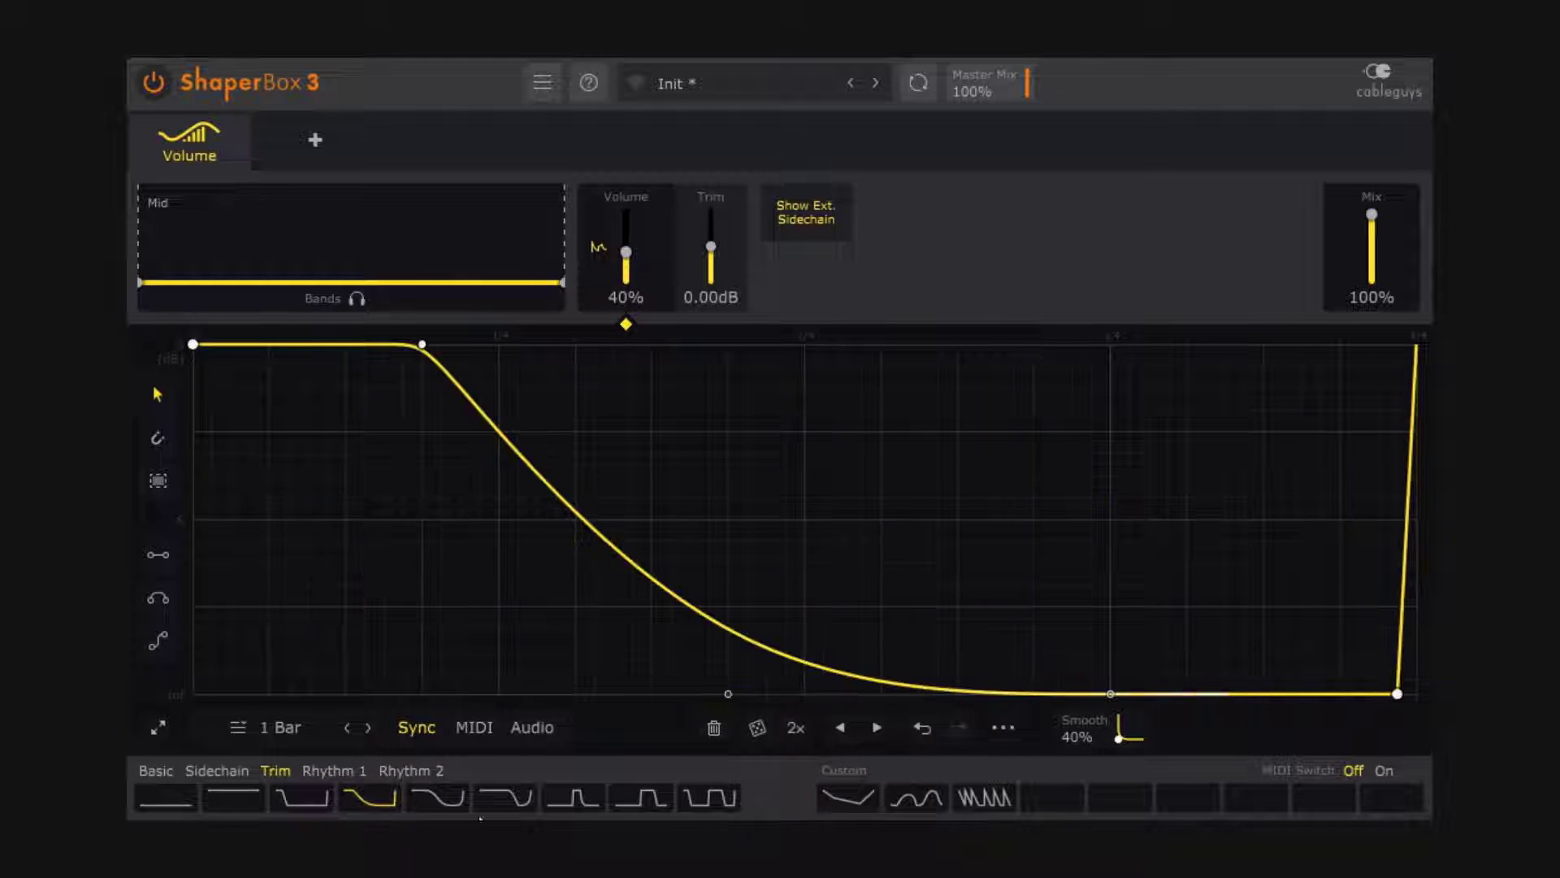
left_click(1058, 794)
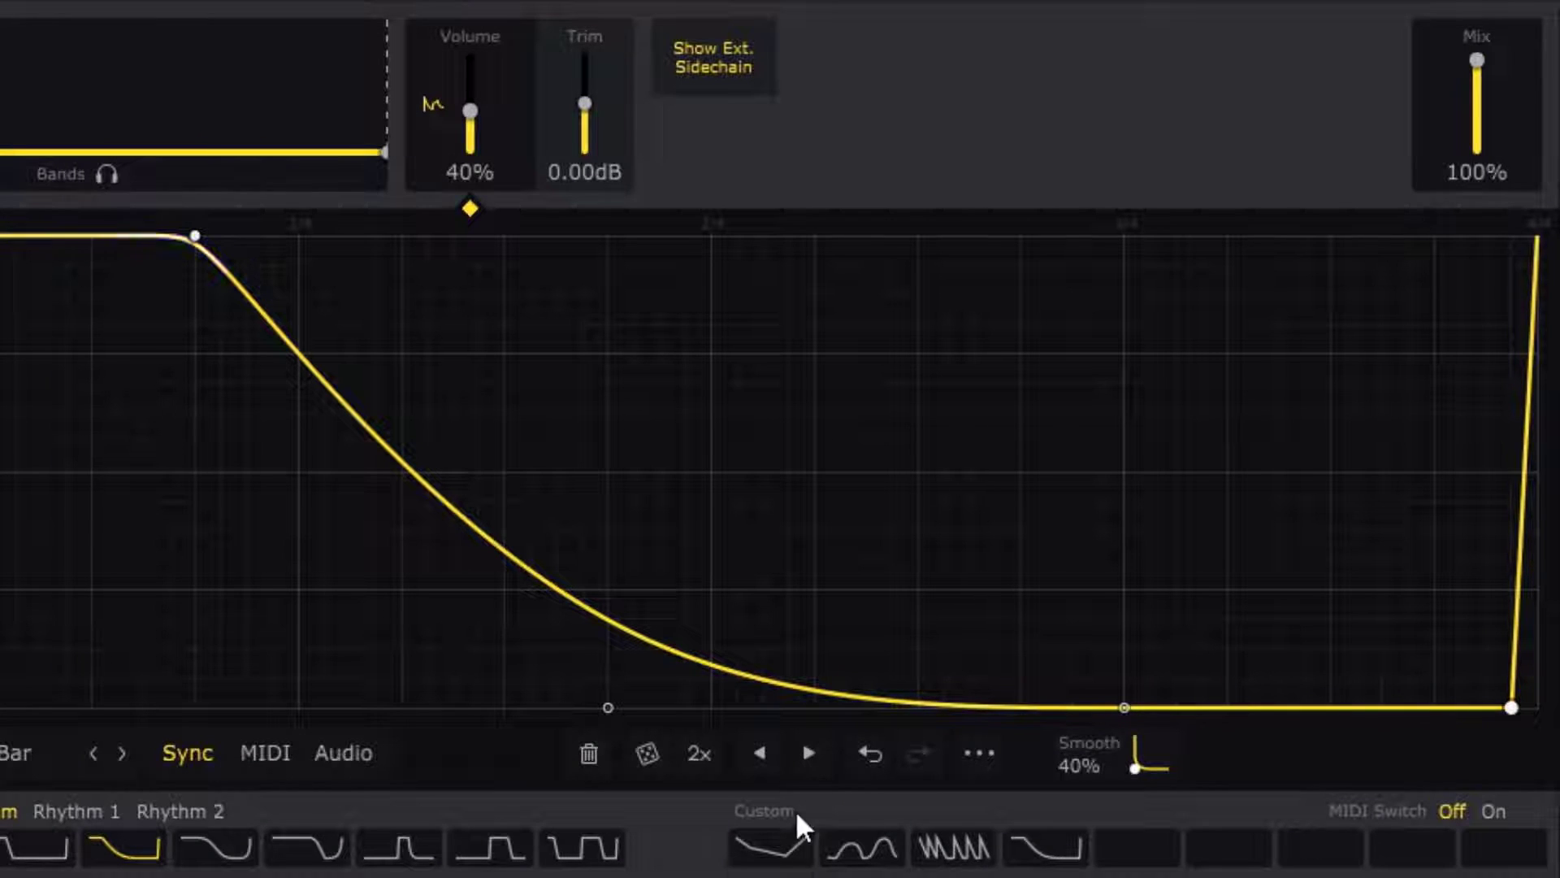
Step: Recall the second and the first custom waves and turn MIDI Switch on
left_click(883, 845)
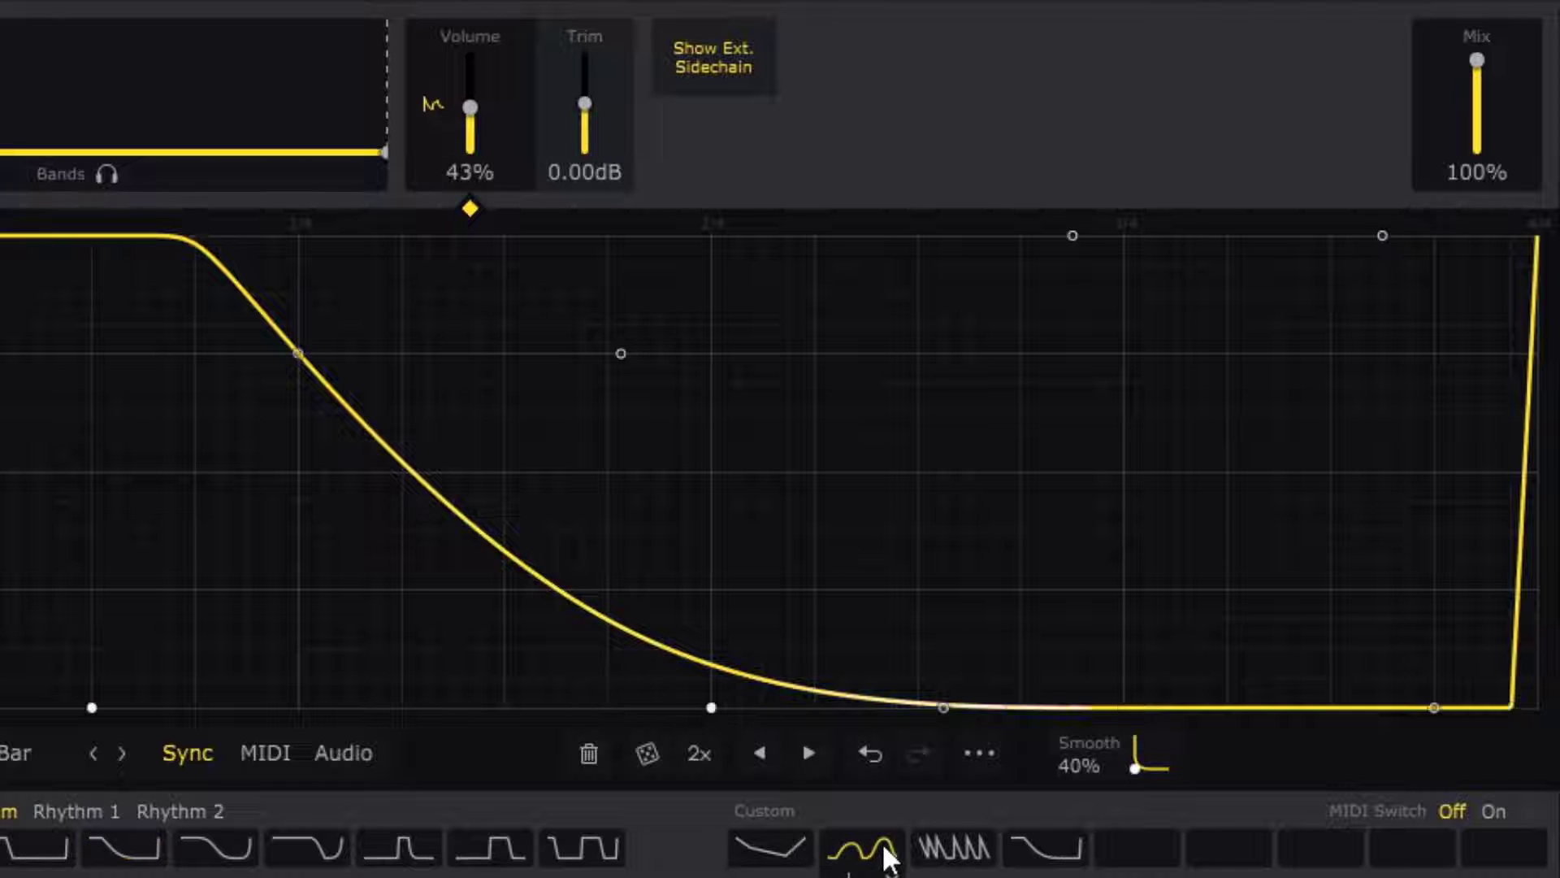
left_click(795, 851)
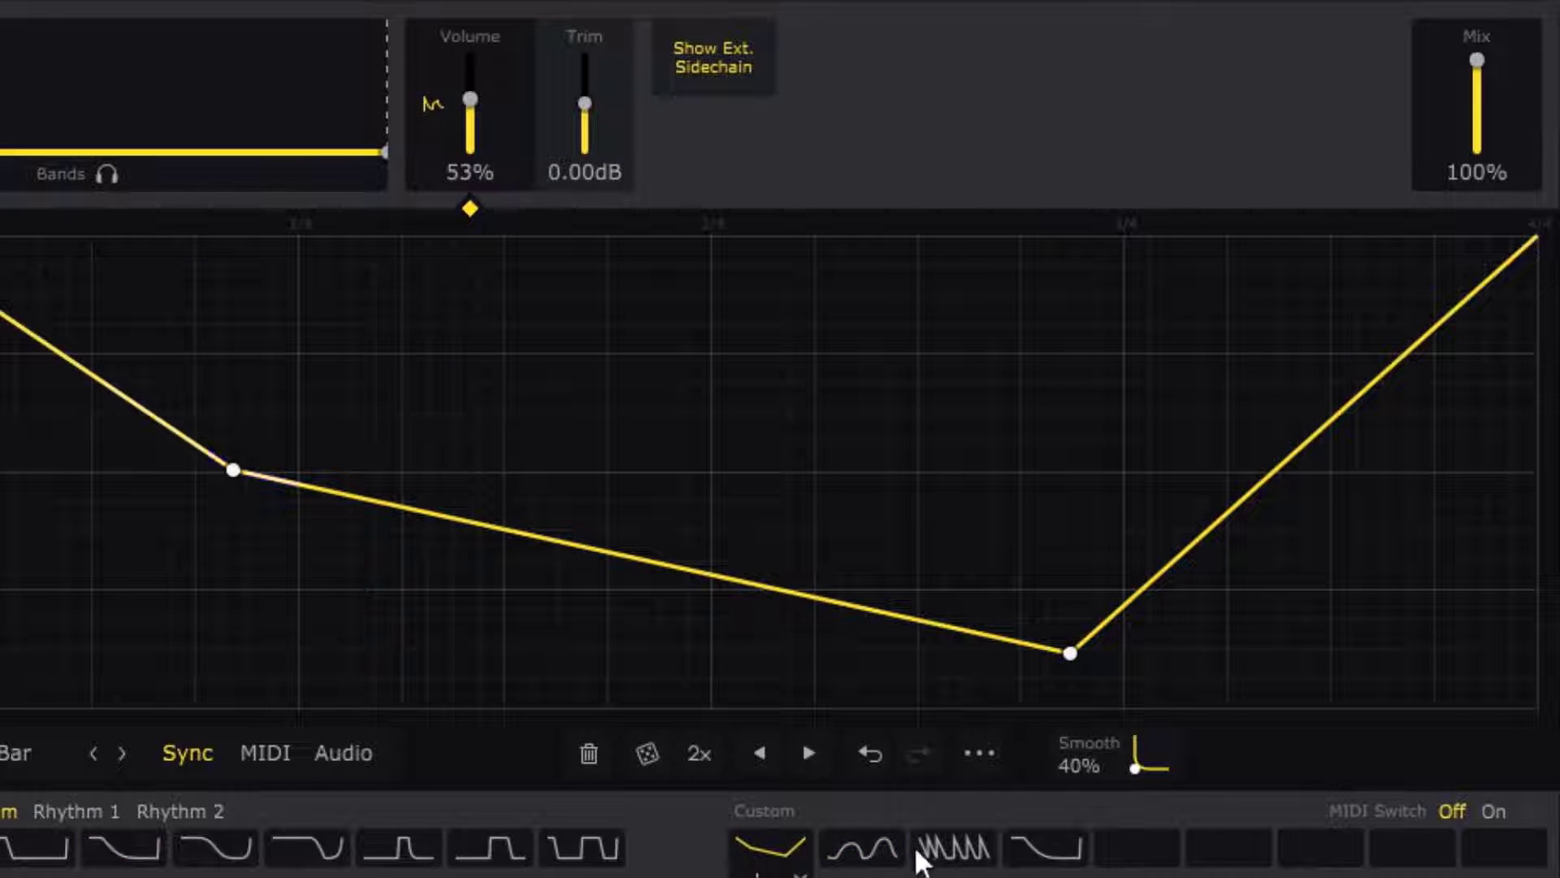
left_click(1493, 810)
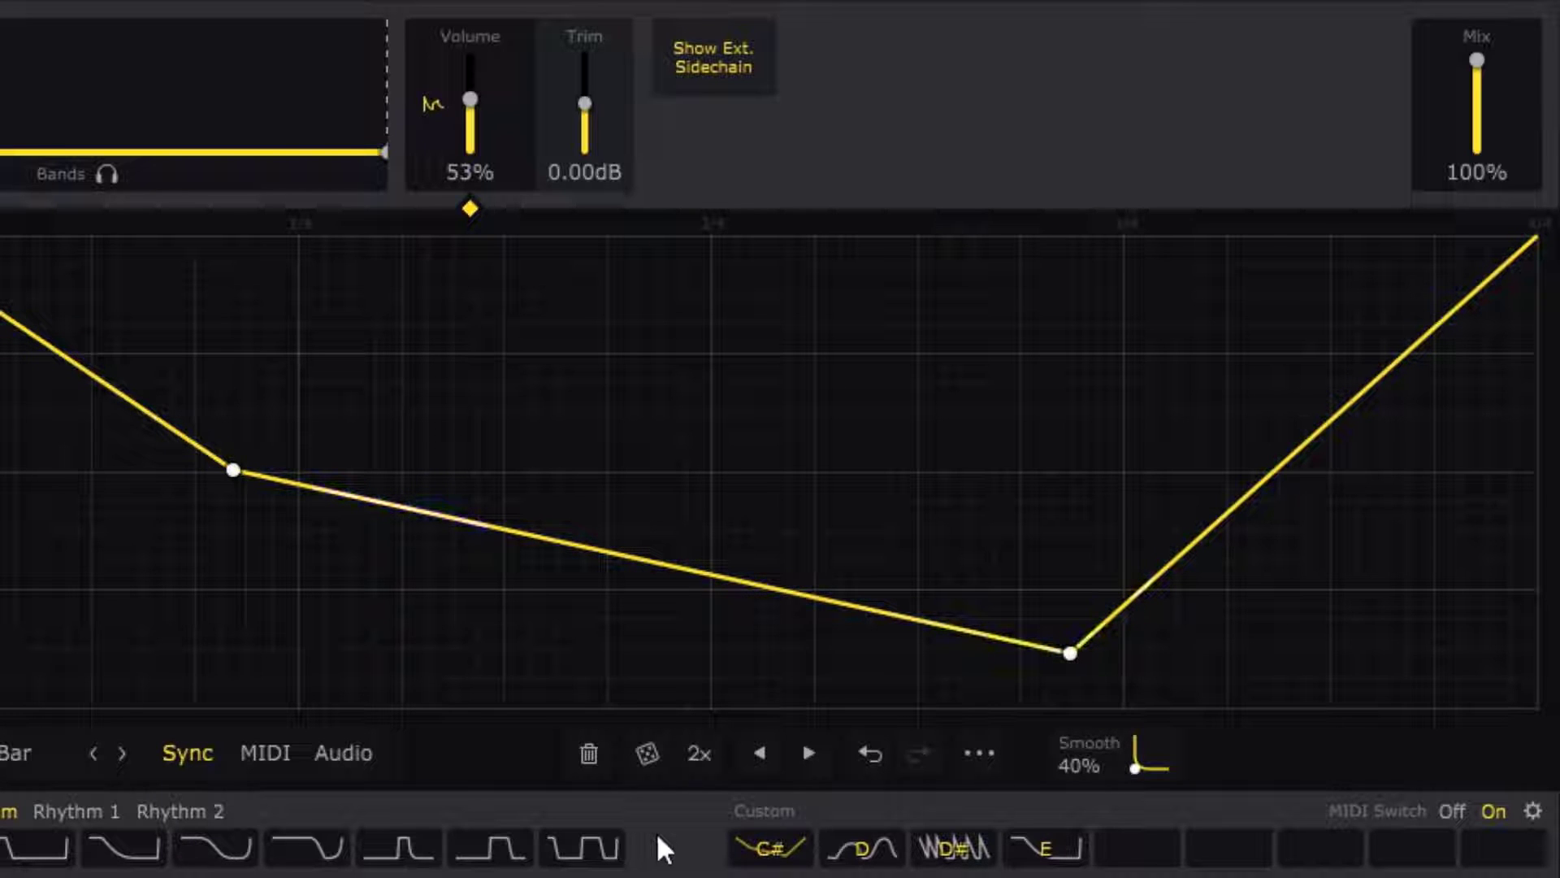
mouse_move(774, 856)
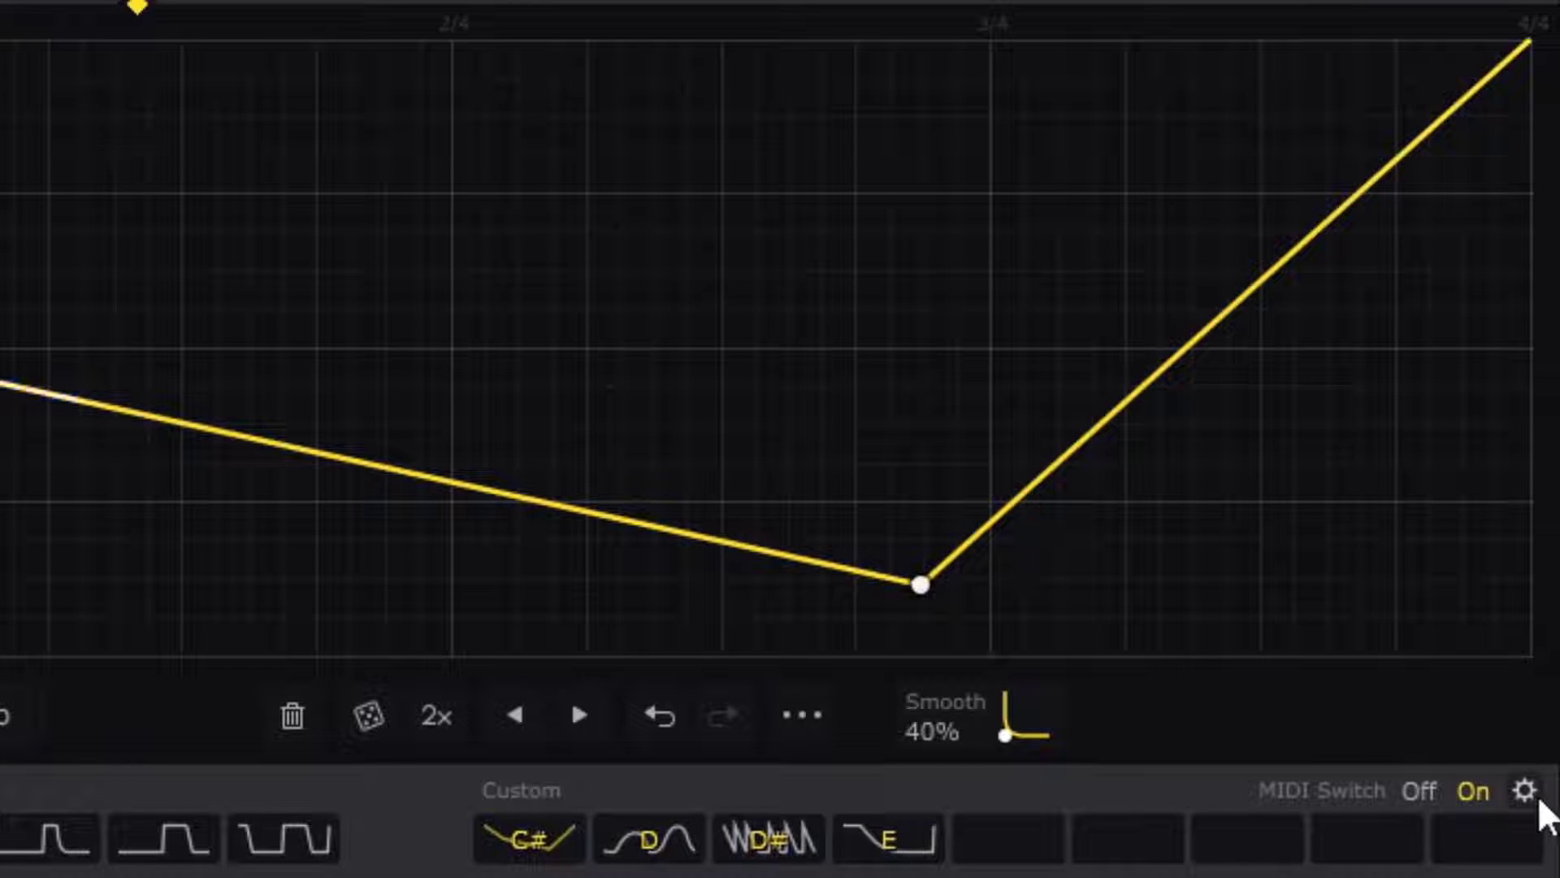
Step: Examine the available MIDI ports in the MIDI setup and close it, keeping Direct From DAW
left_click(1526, 792)
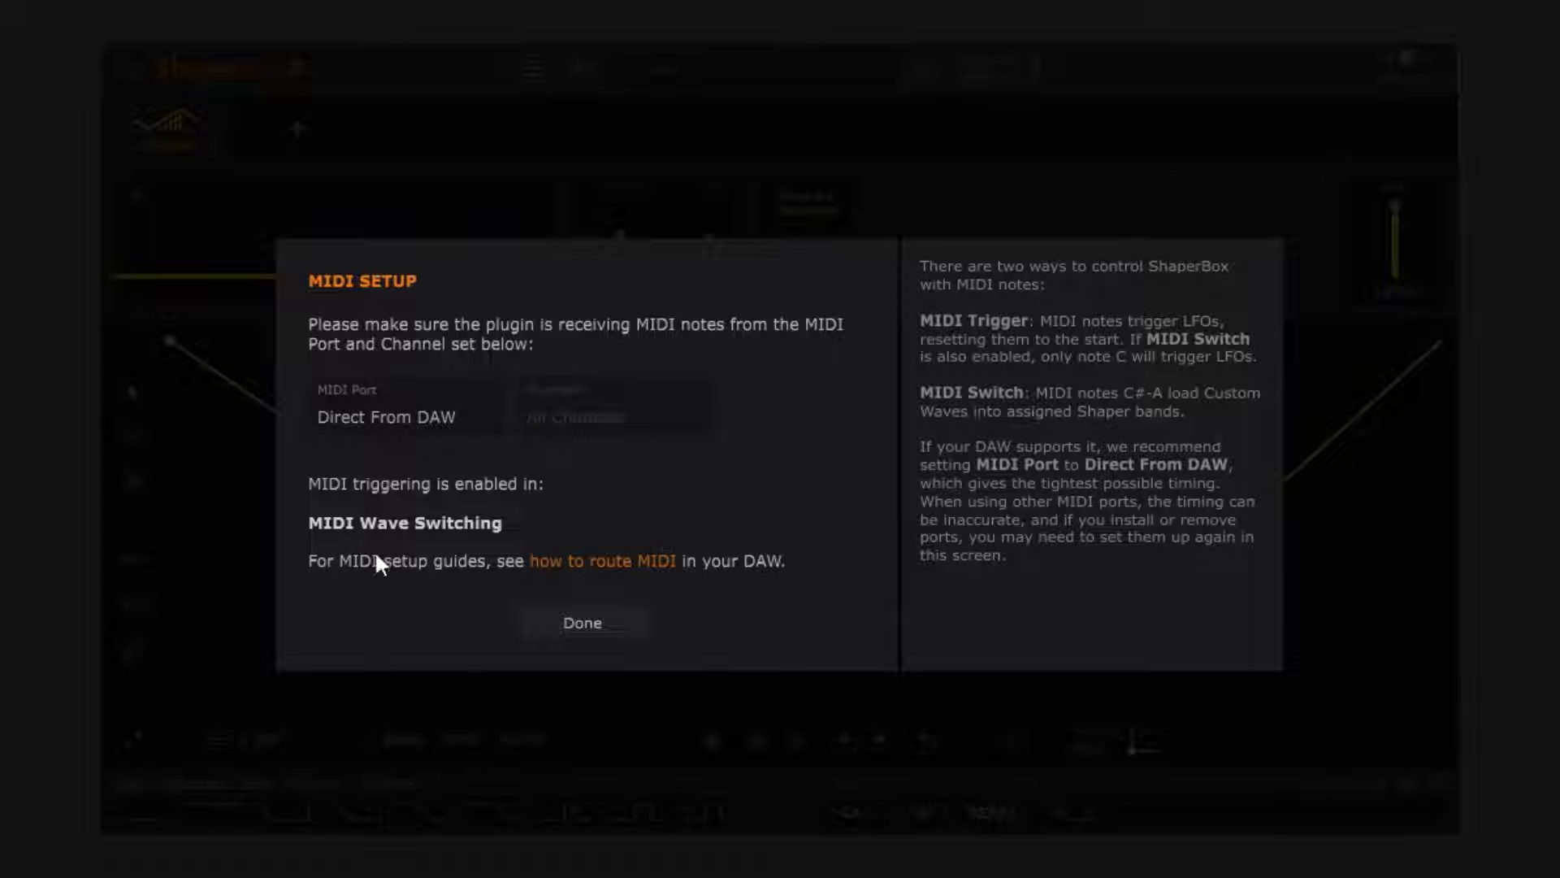
left_click(412, 423)
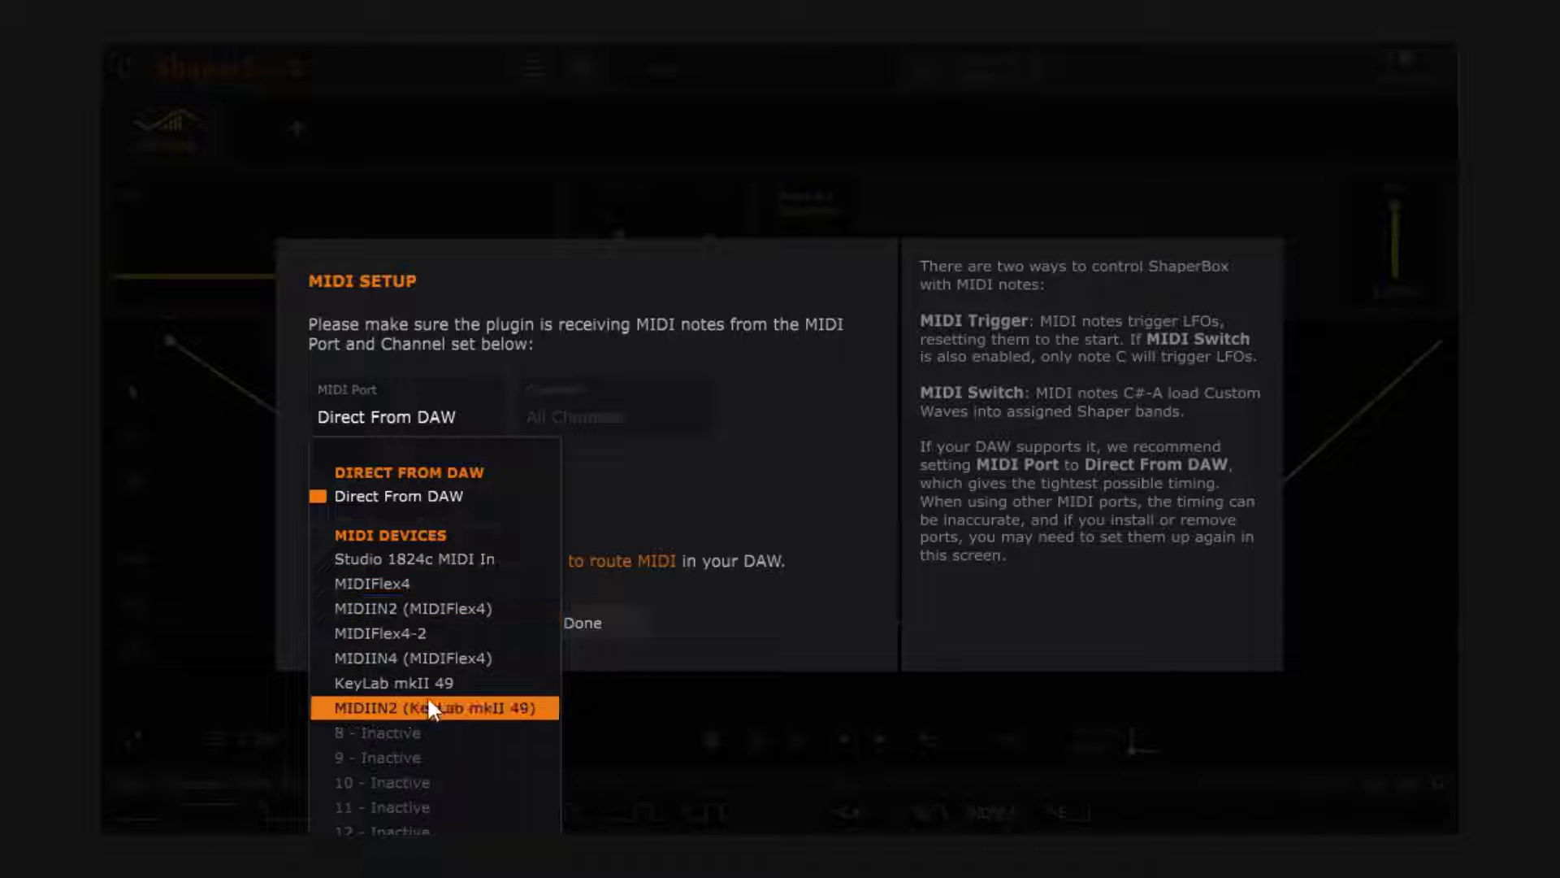
left_click(668, 498)
left_click(591, 633)
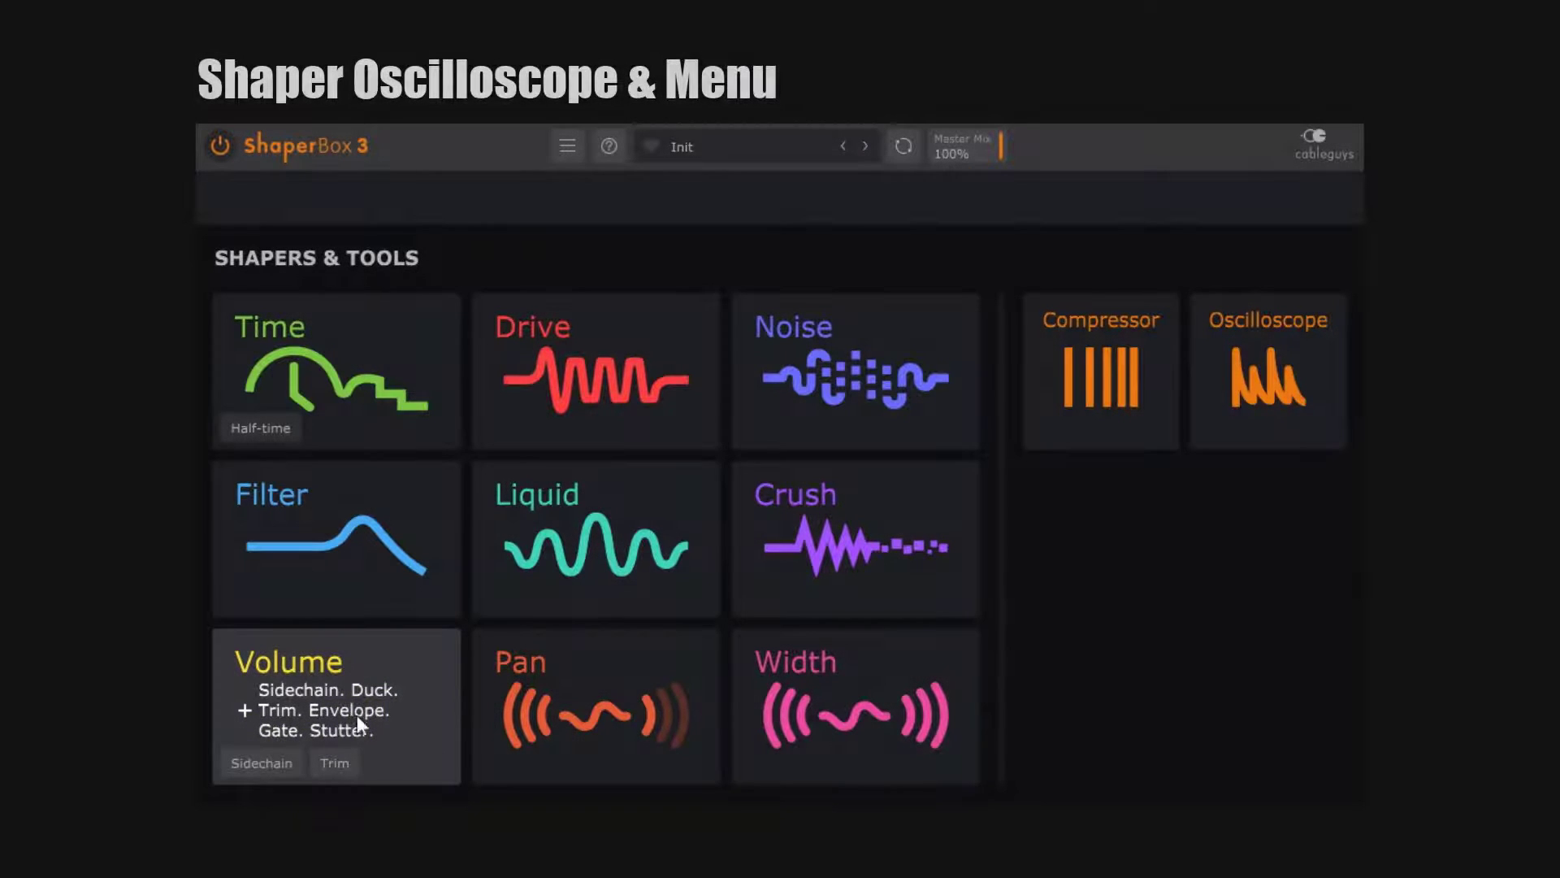
Step: Add the Volume shaper, try bending the flat wave down before mid-bar, and reset it to flat
left_click(350, 720)
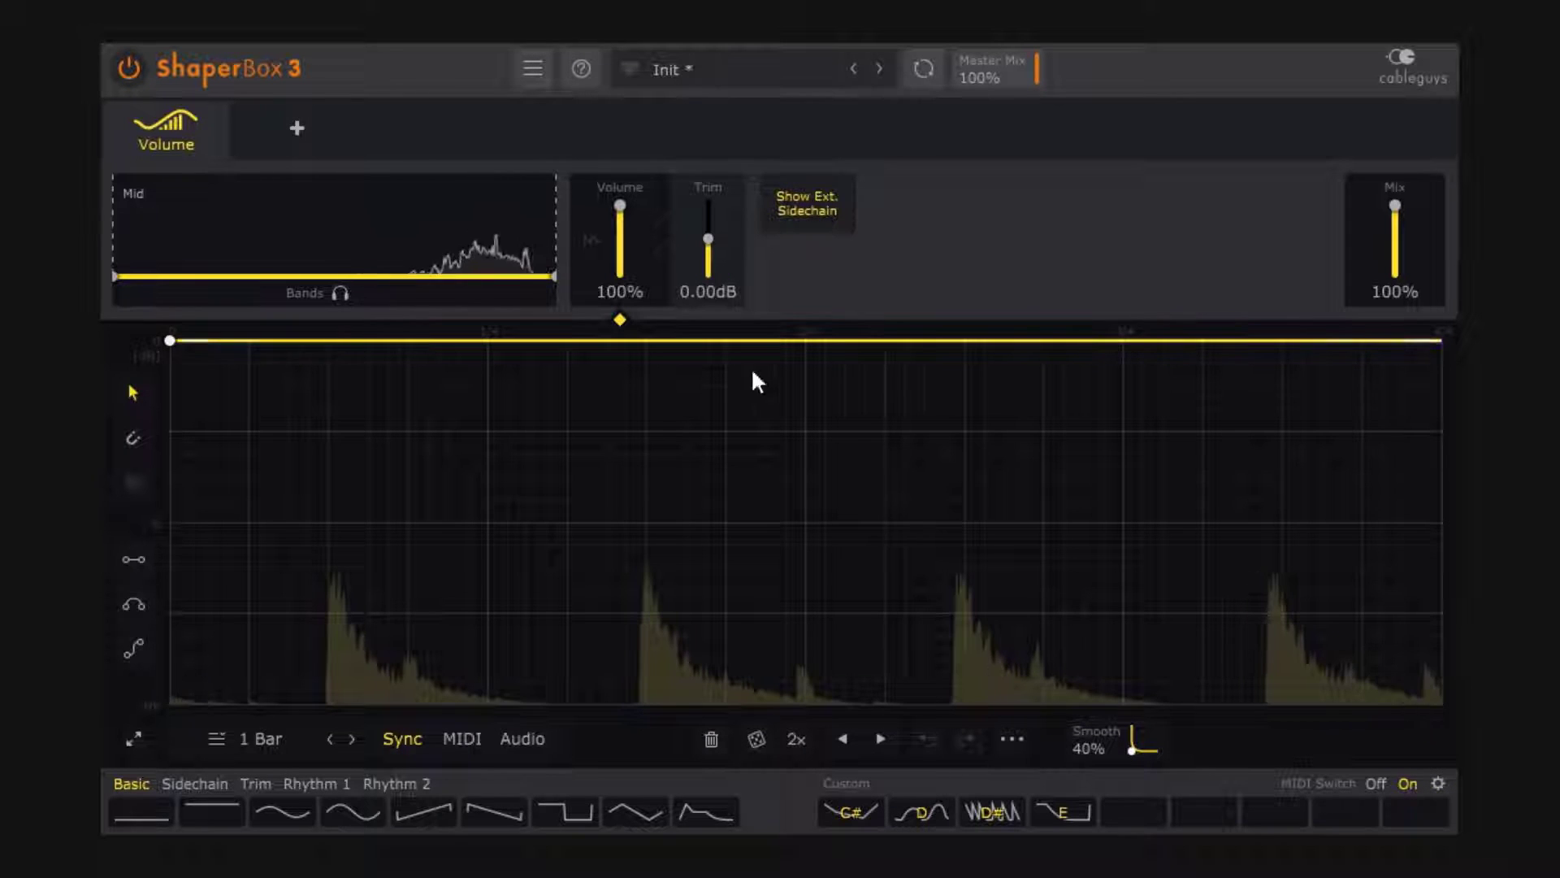
left_click_drag(699, 340, 637, 695)
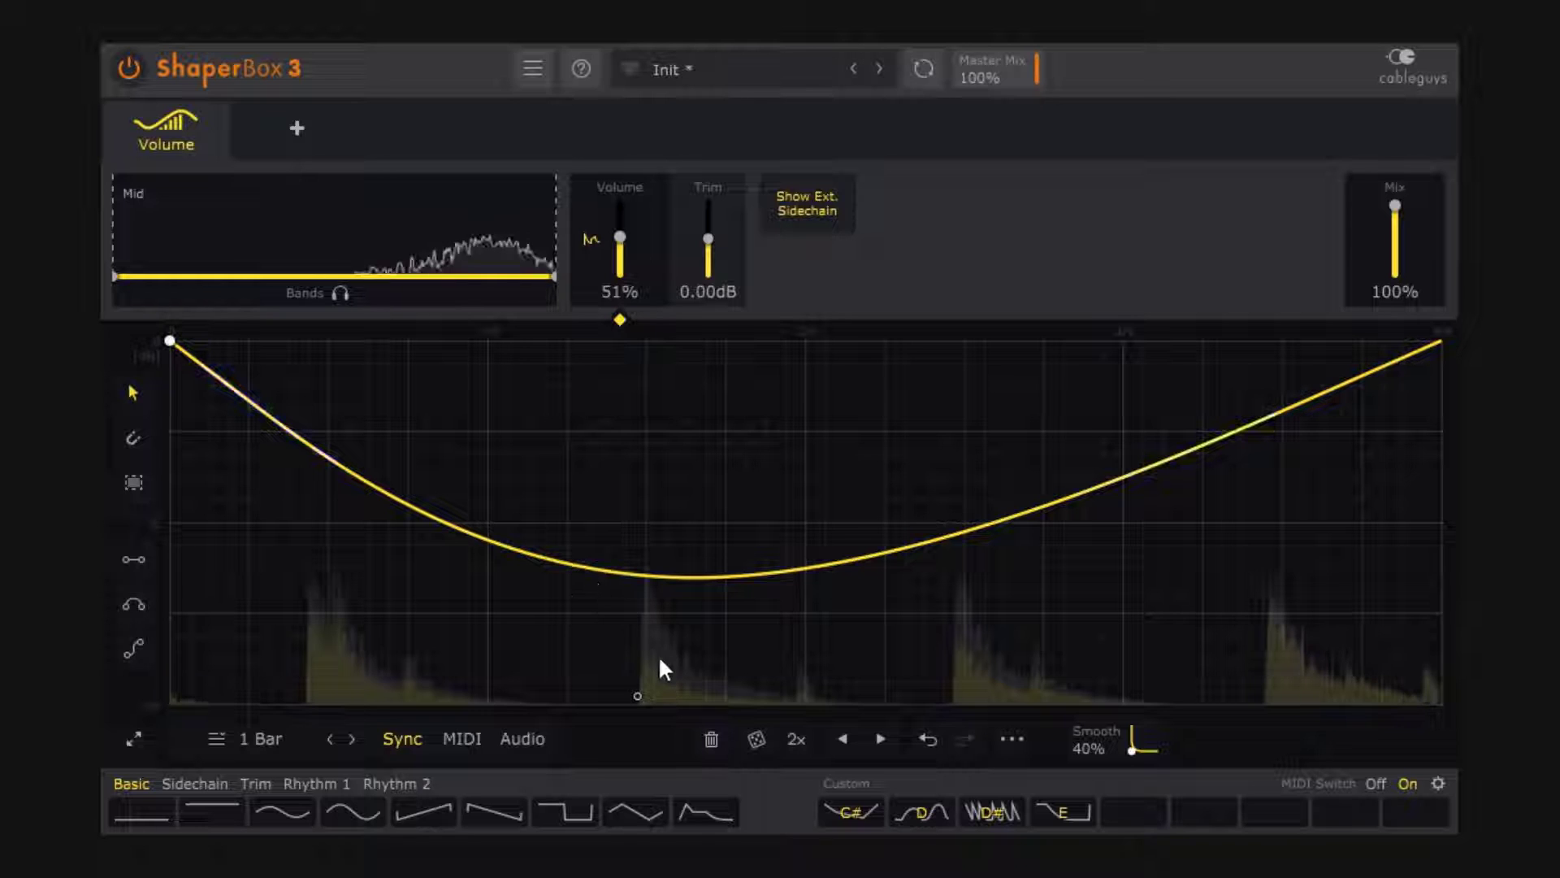
double_click(637, 695)
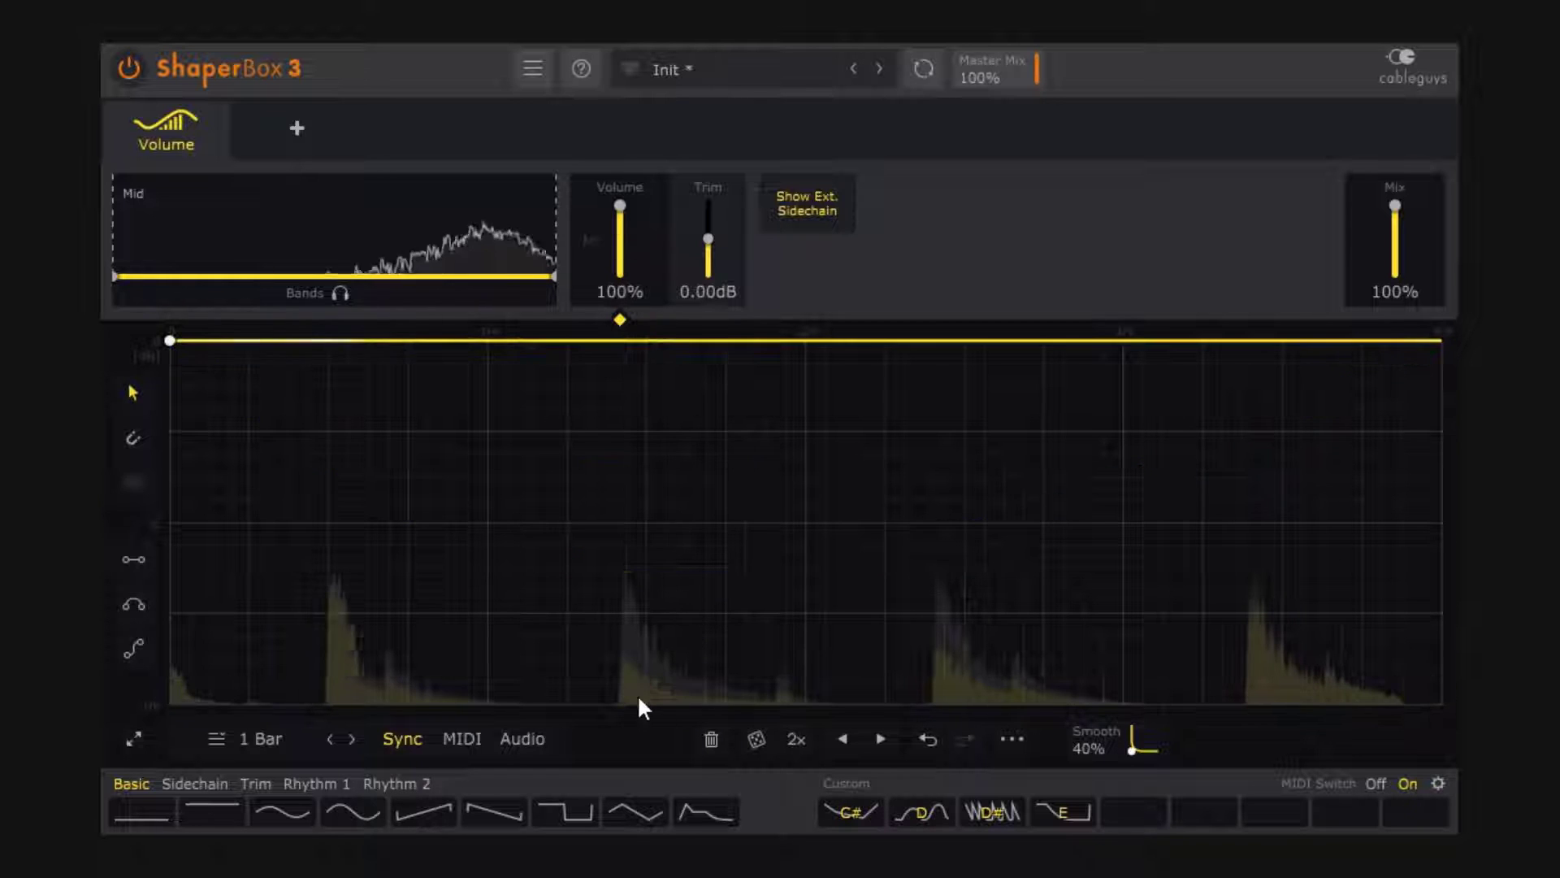
Step: Choose Magnitude as the oscilloscope mode and add a wave point just past 2/4 at slightly below half level
right_click(713, 476)
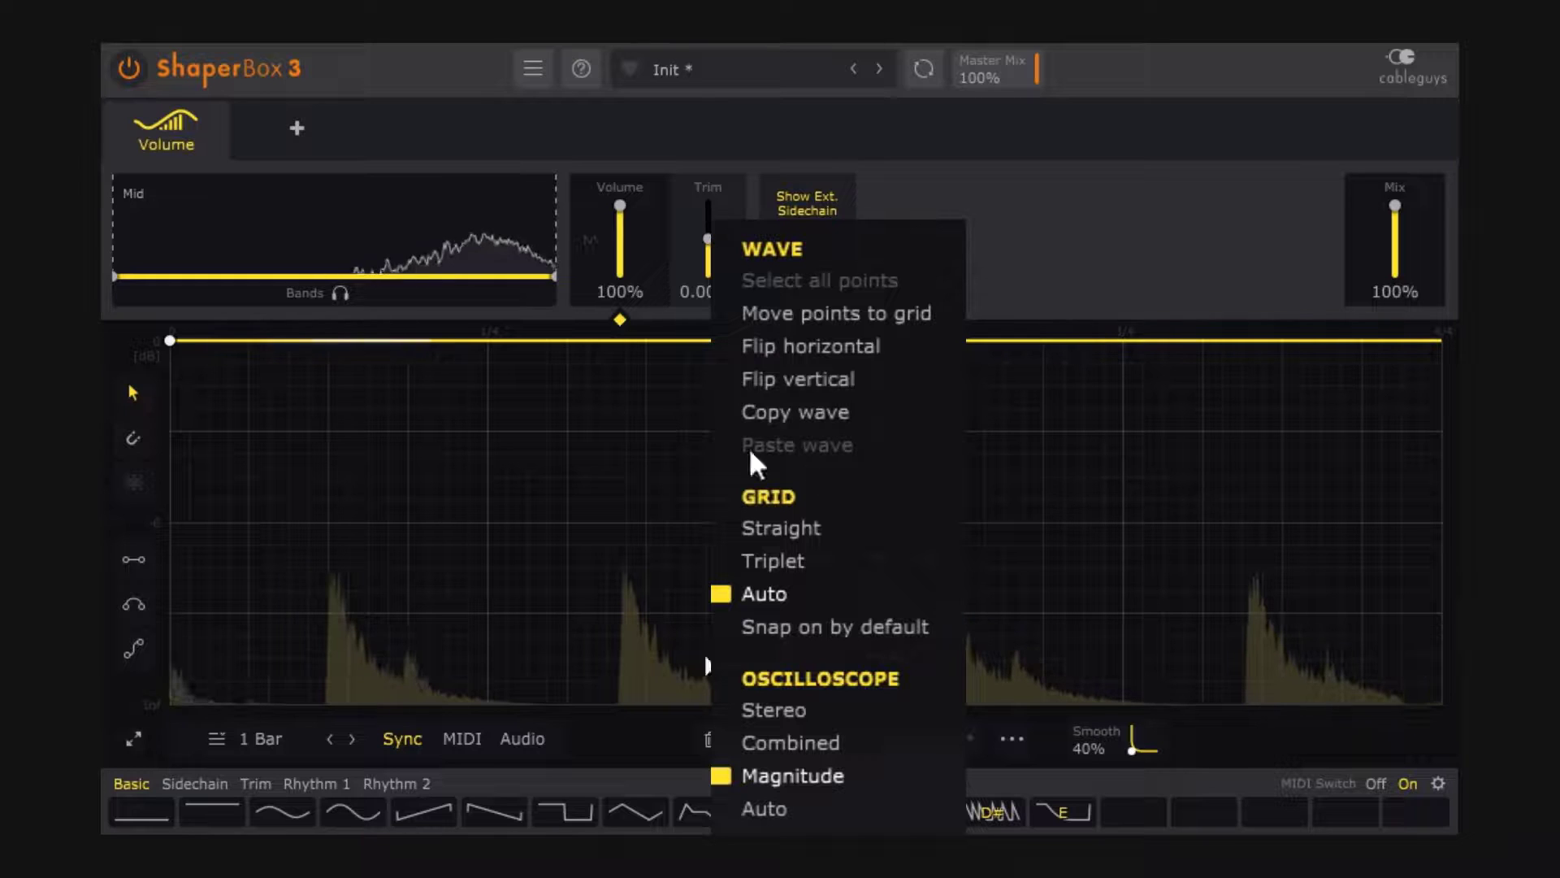
left_click(803, 768)
left_click(884, 544)
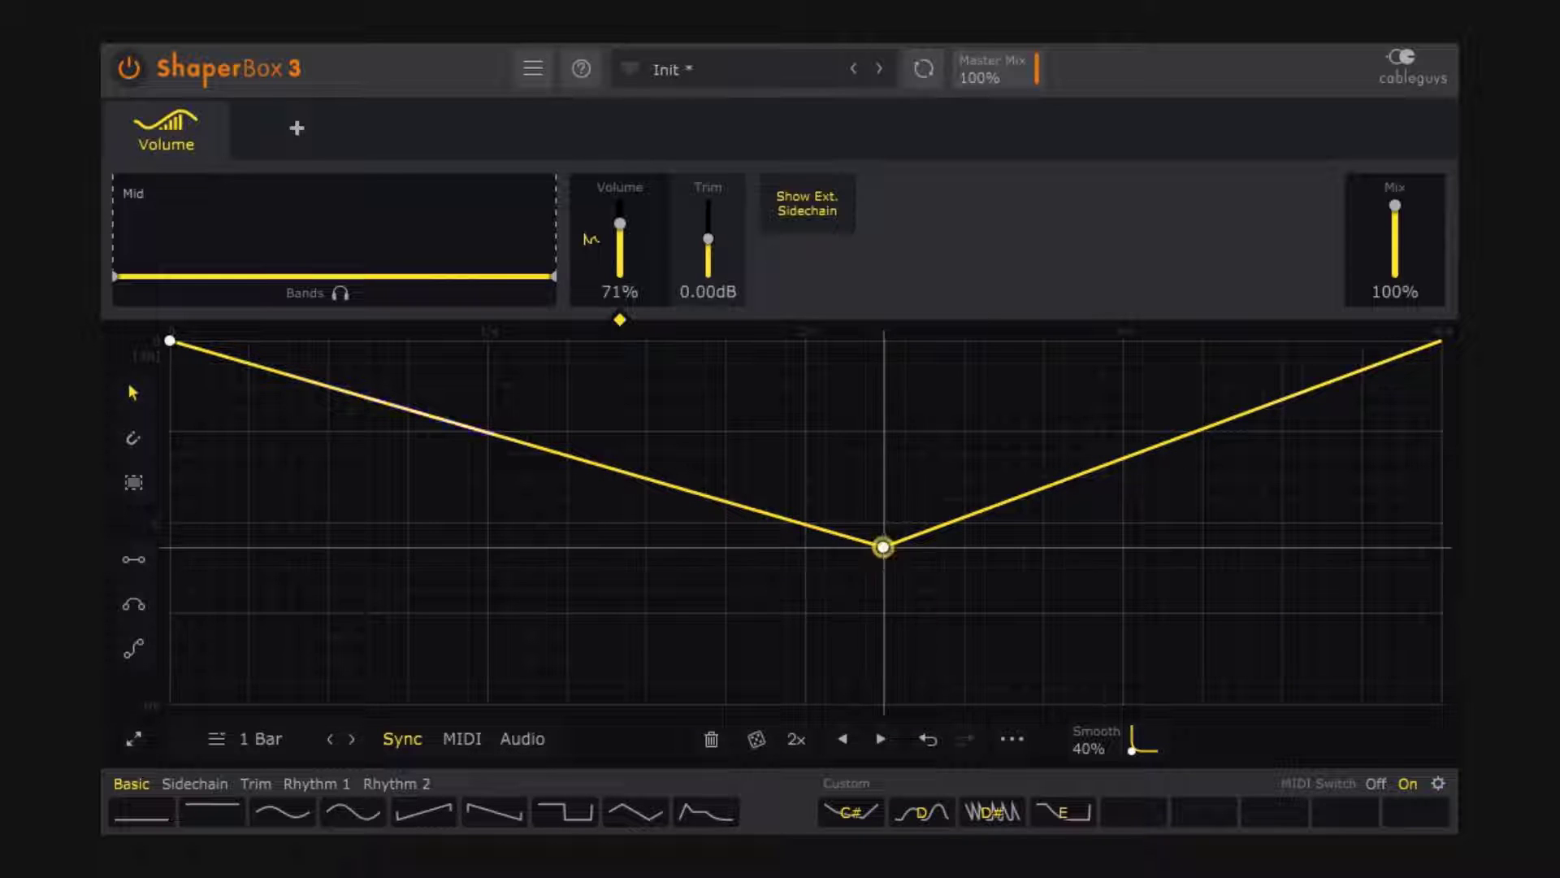
Step: Remove the wave point just past 2/4 and start playback
double_click(883, 546)
right_click(878, 544)
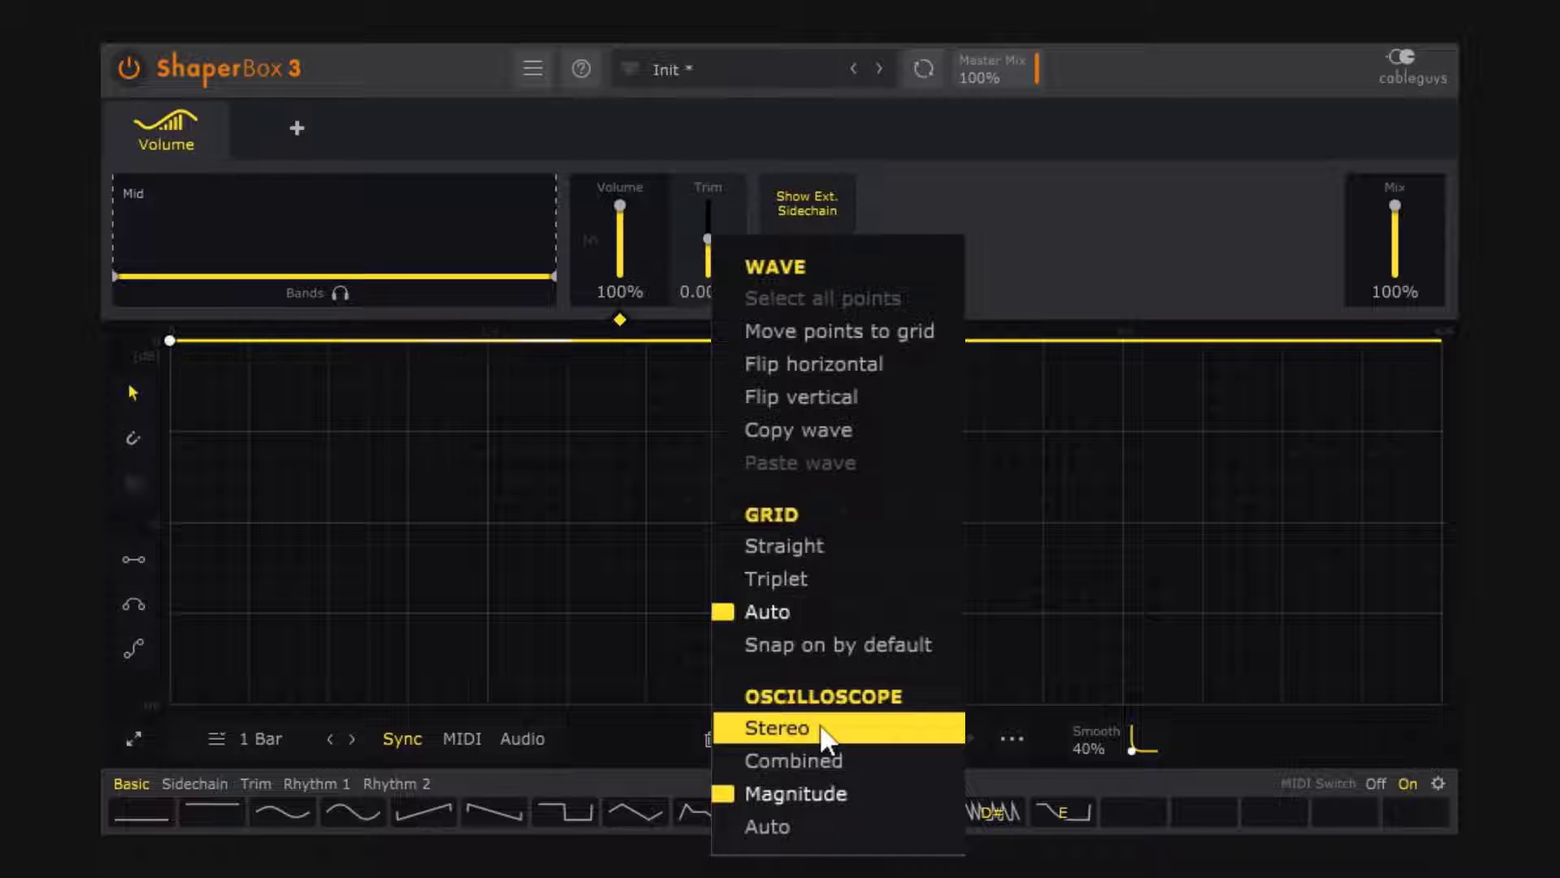
left_click(650, 442)
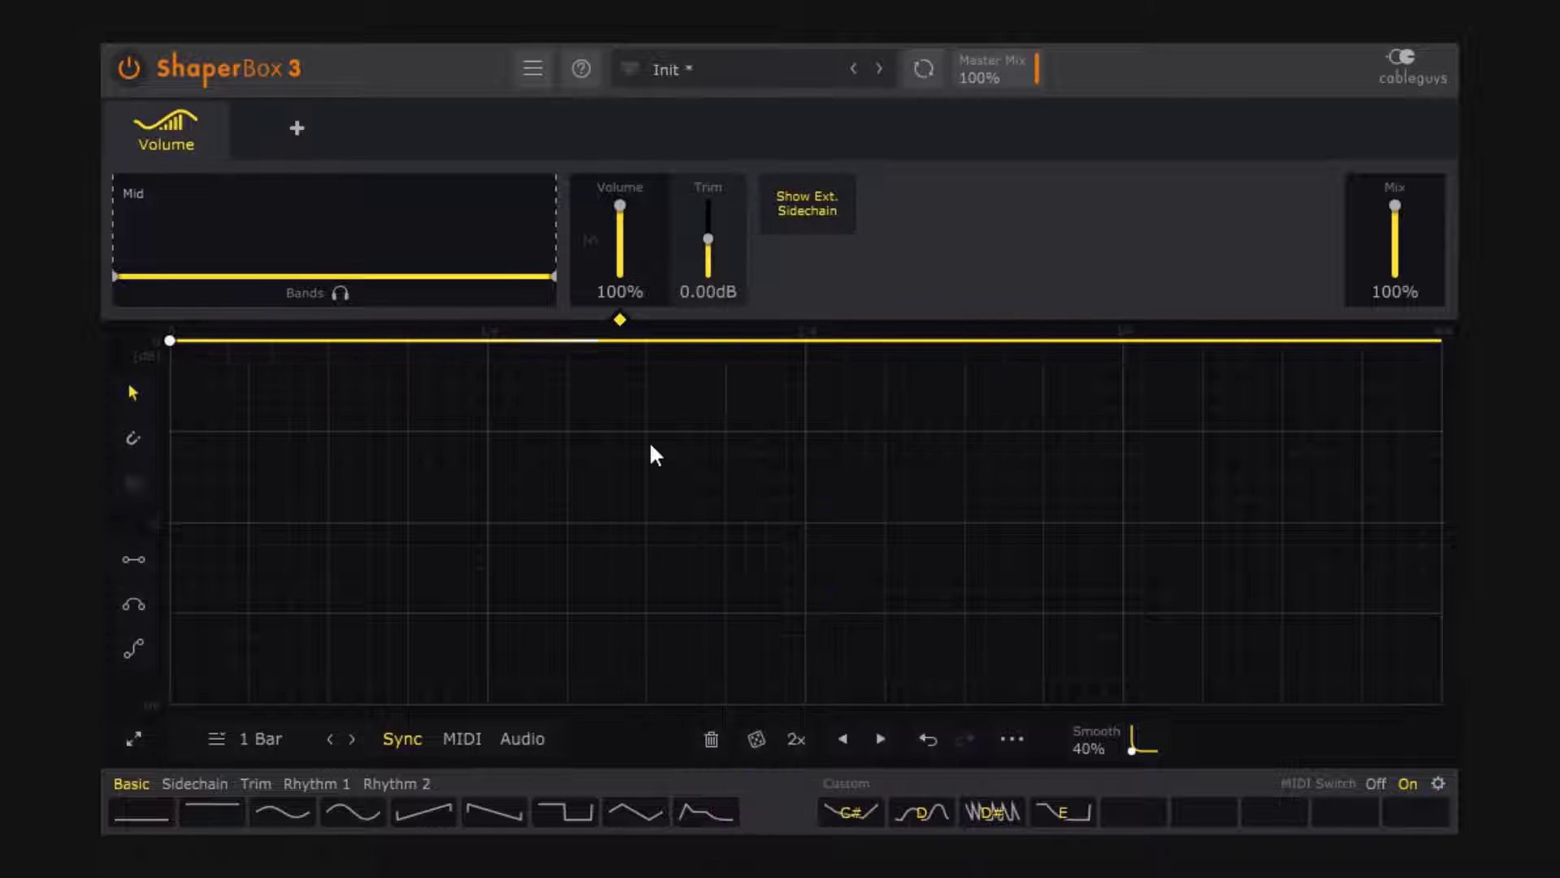
key("space")
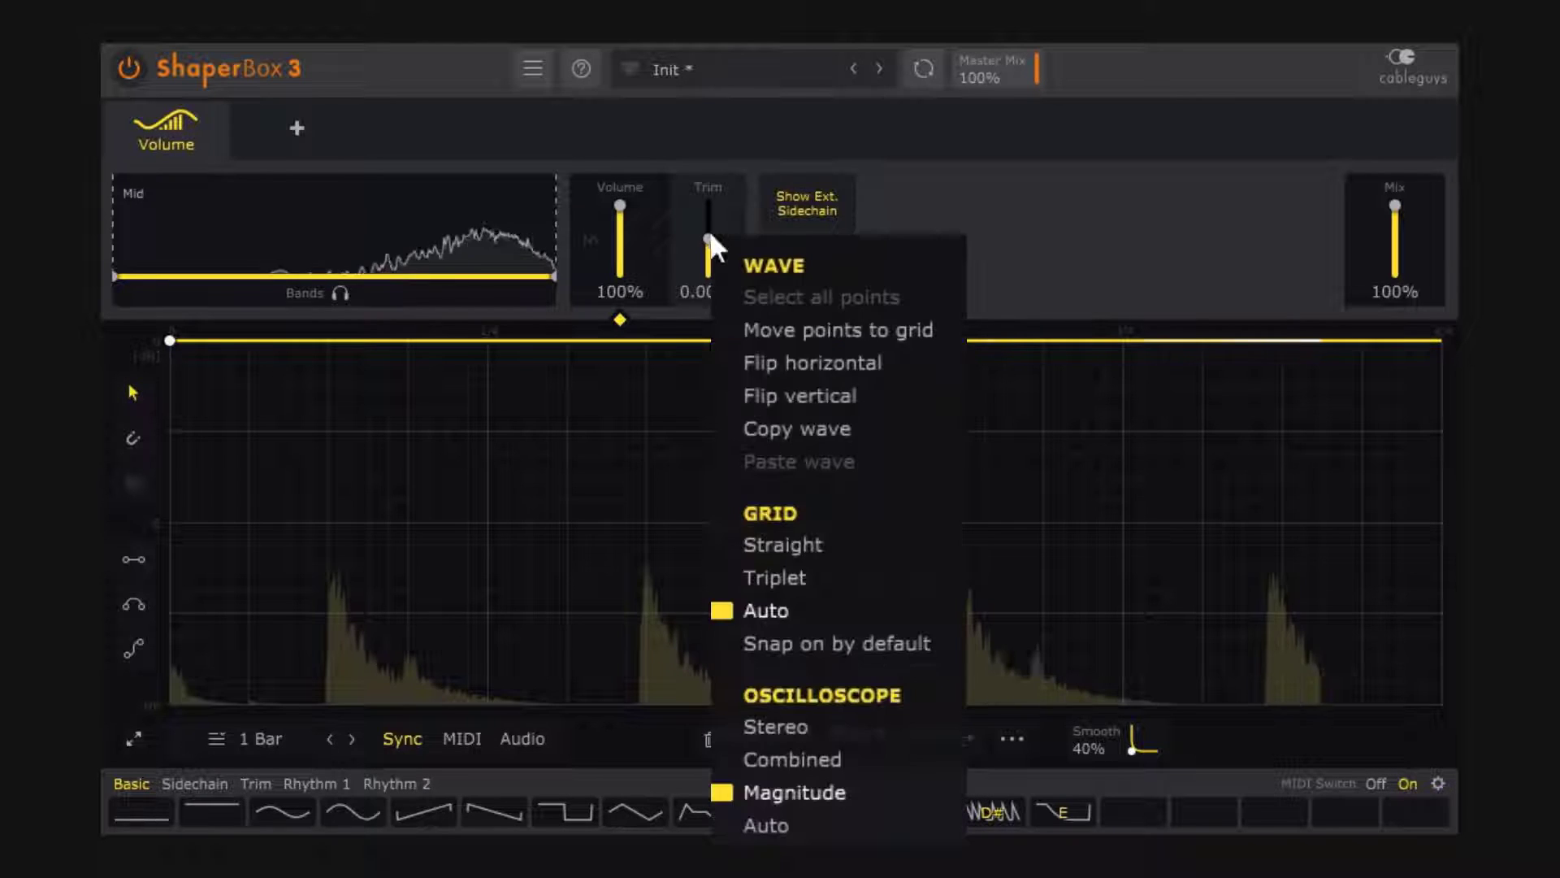
Step: View the audio in the Stereo oscilloscope mode and in the Combined mode
right_click(724, 474)
left_click(841, 729)
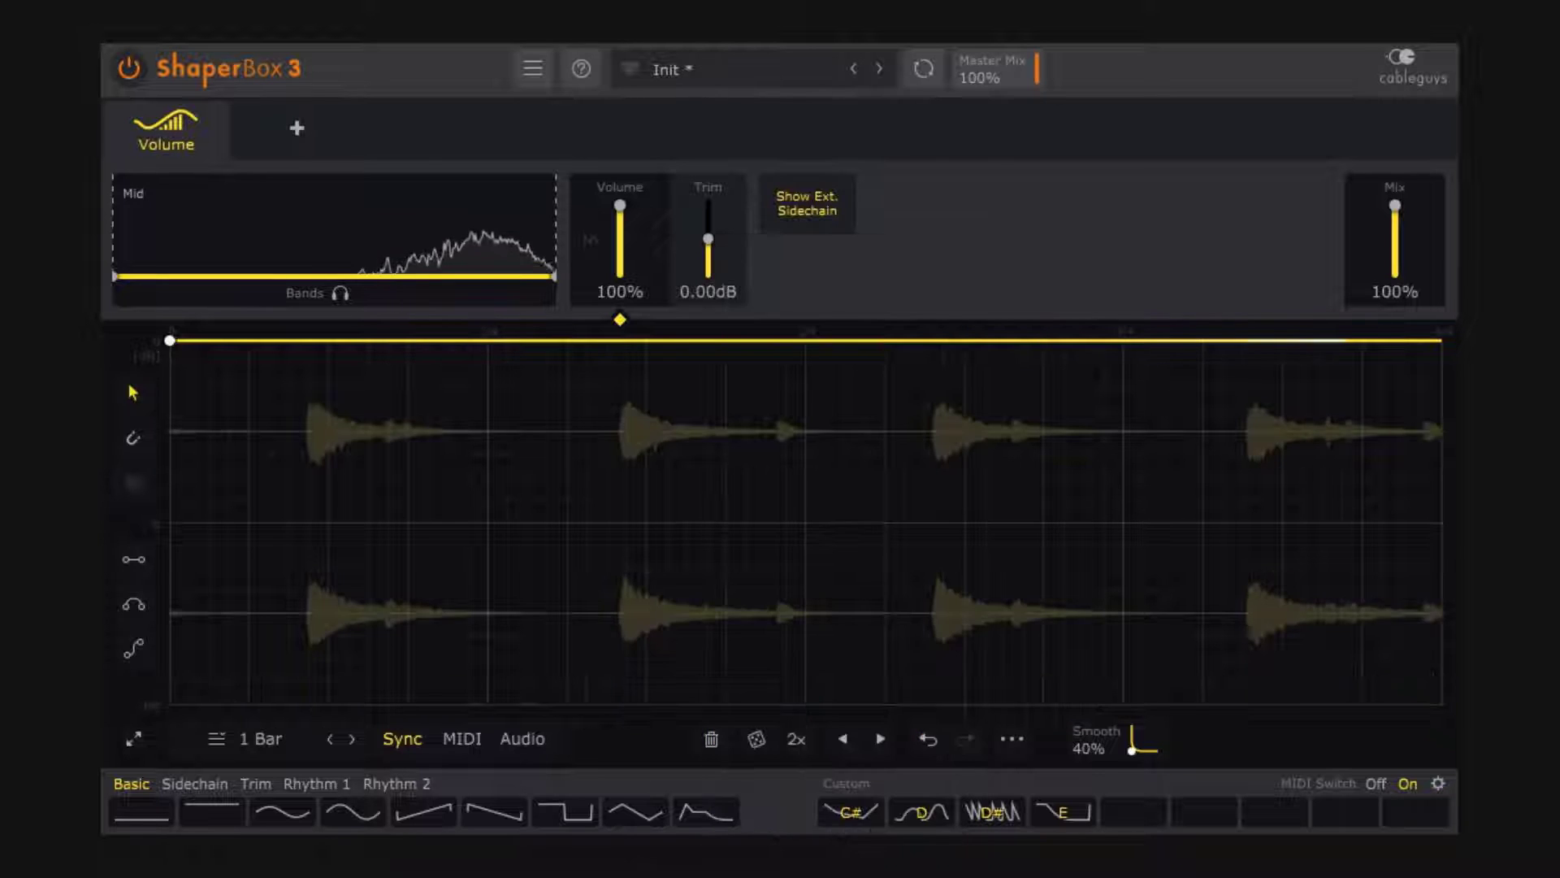
right_click(798, 478)
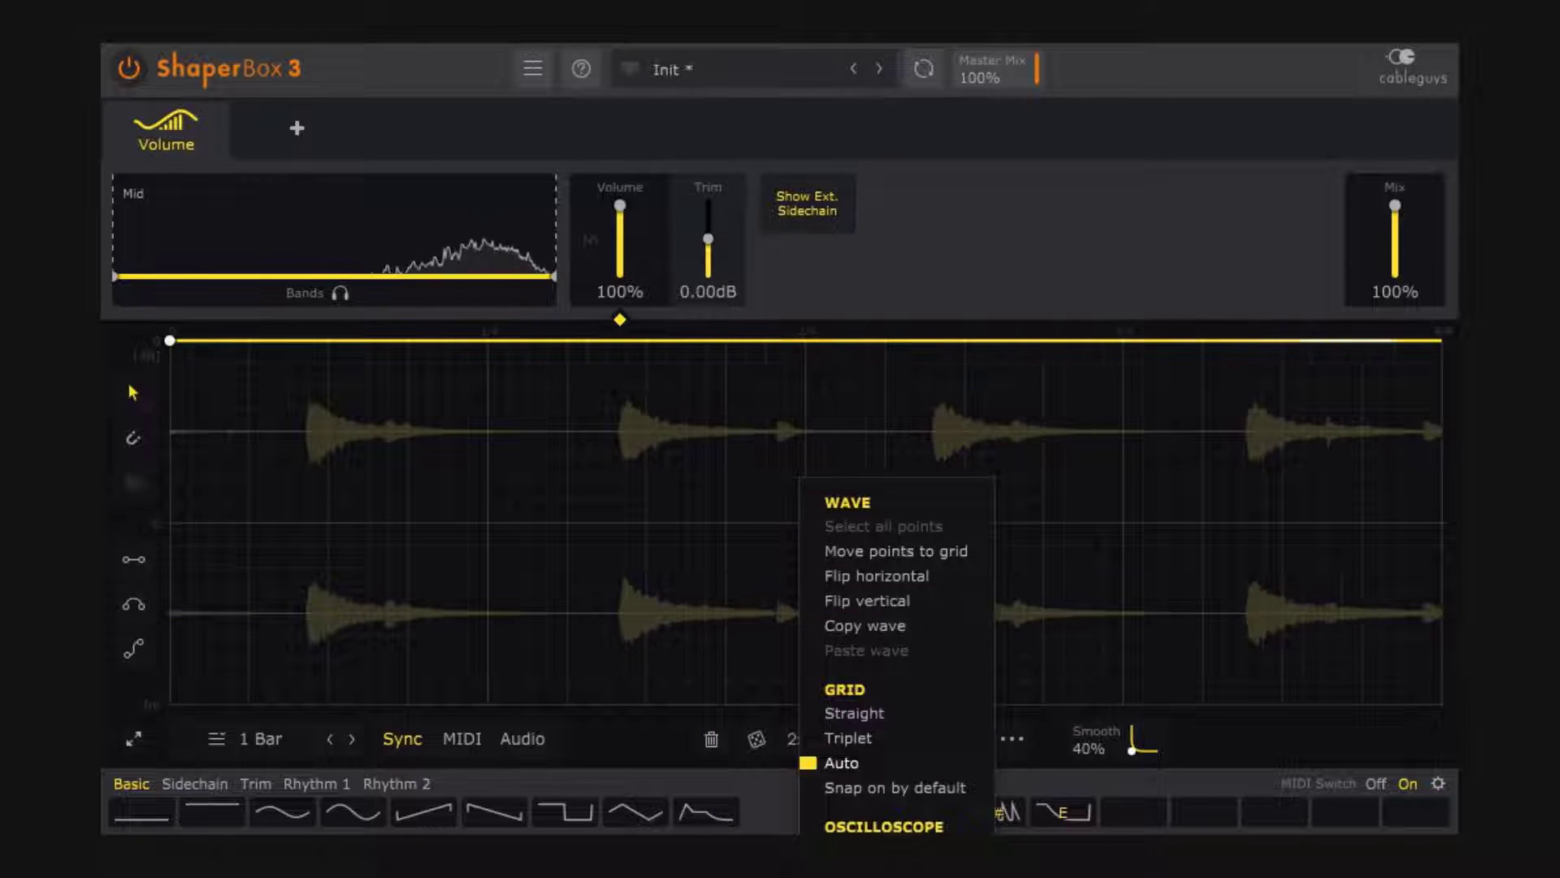
left_click(842, 851)
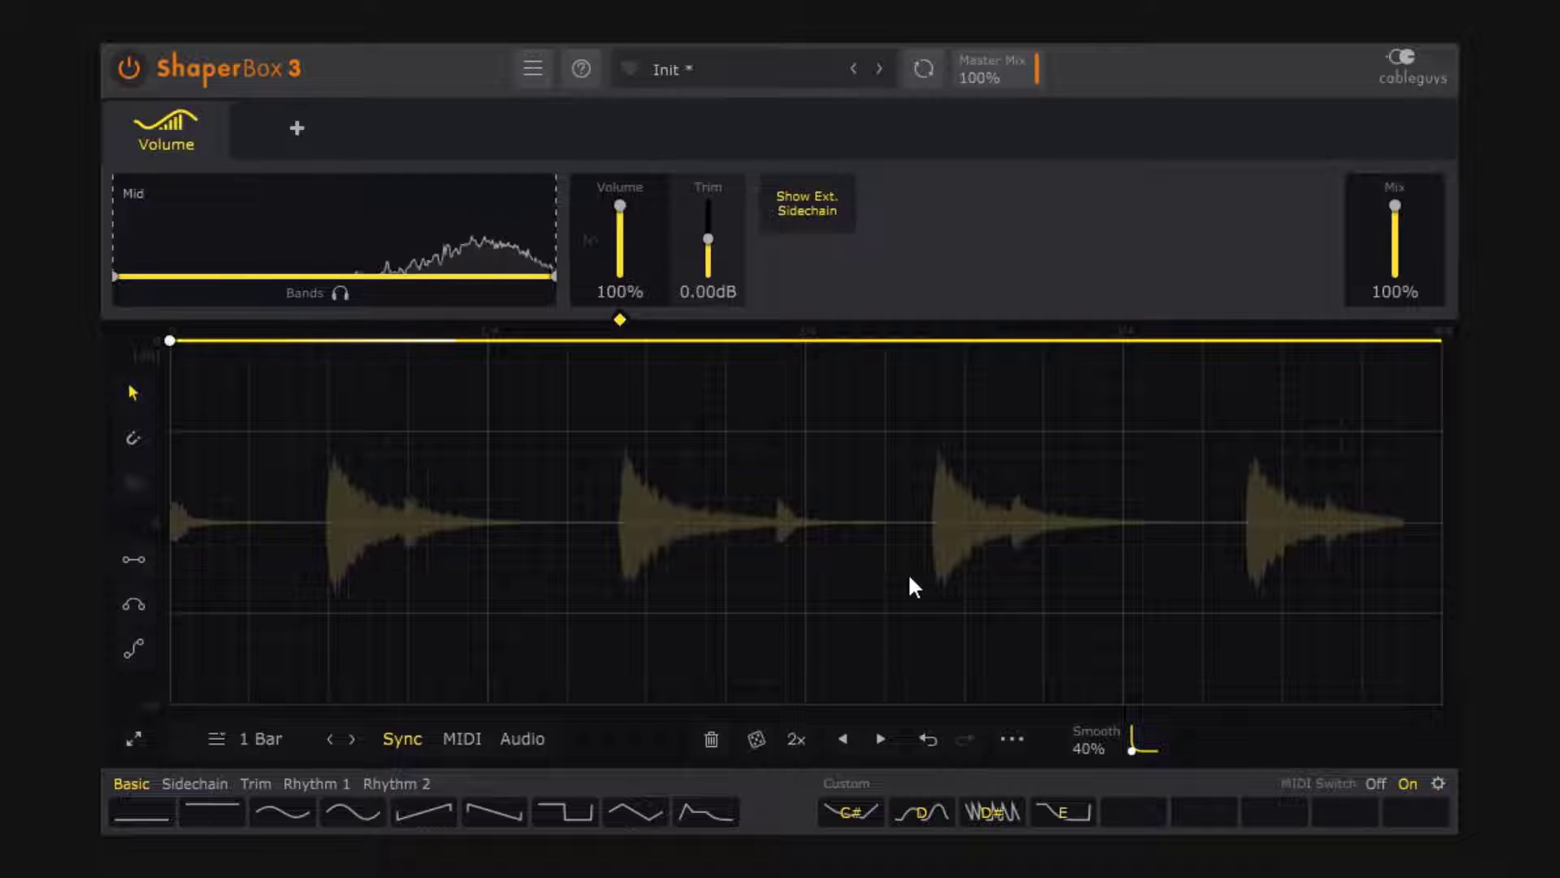
right_click(740, 514)
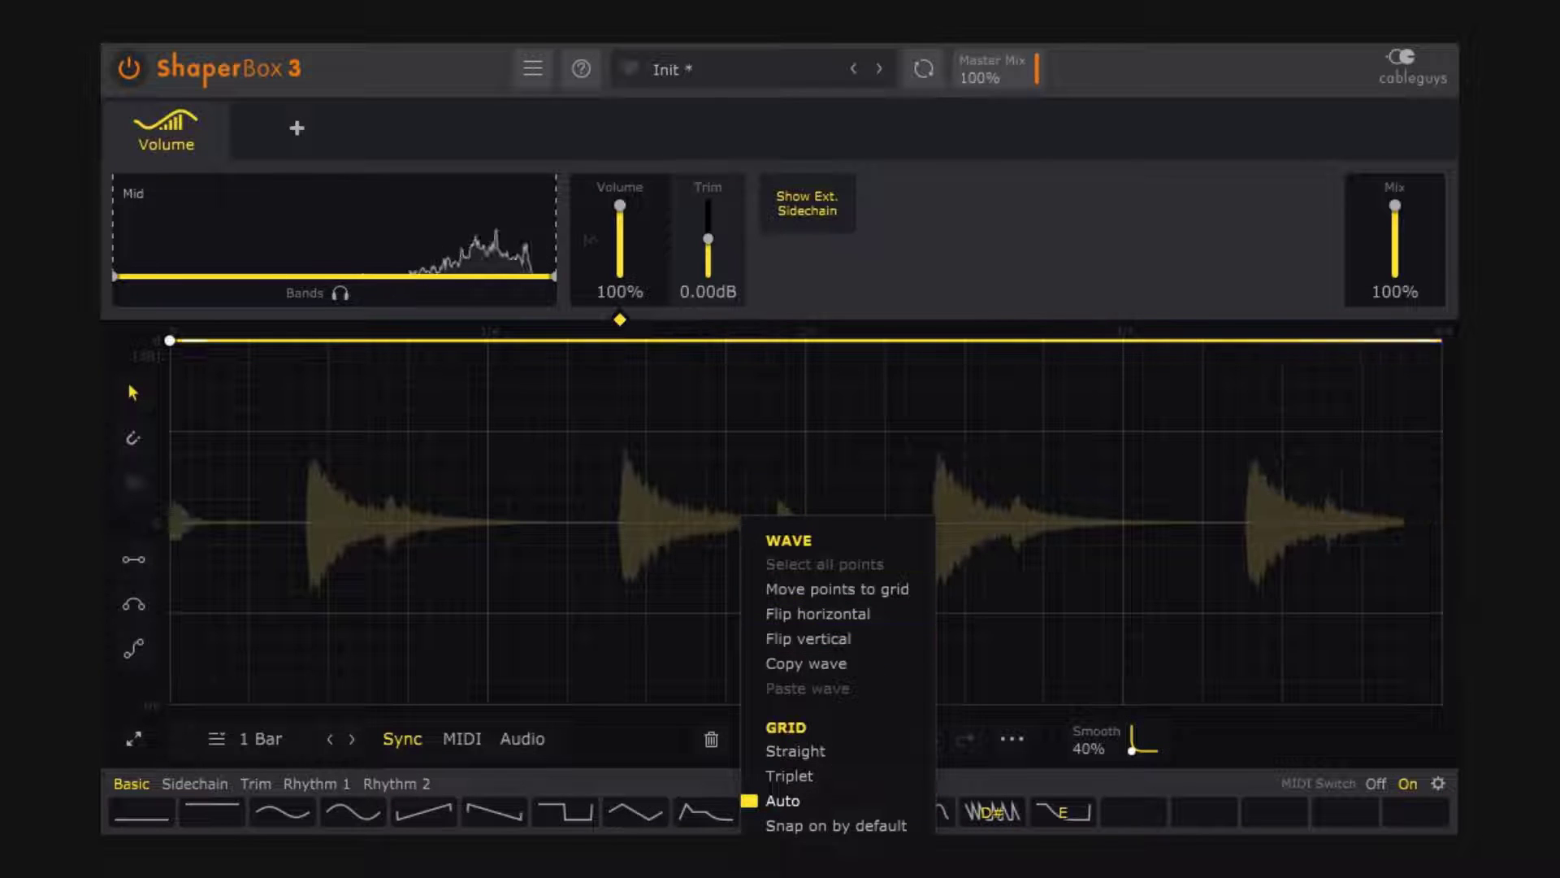
left_click(783, 802)
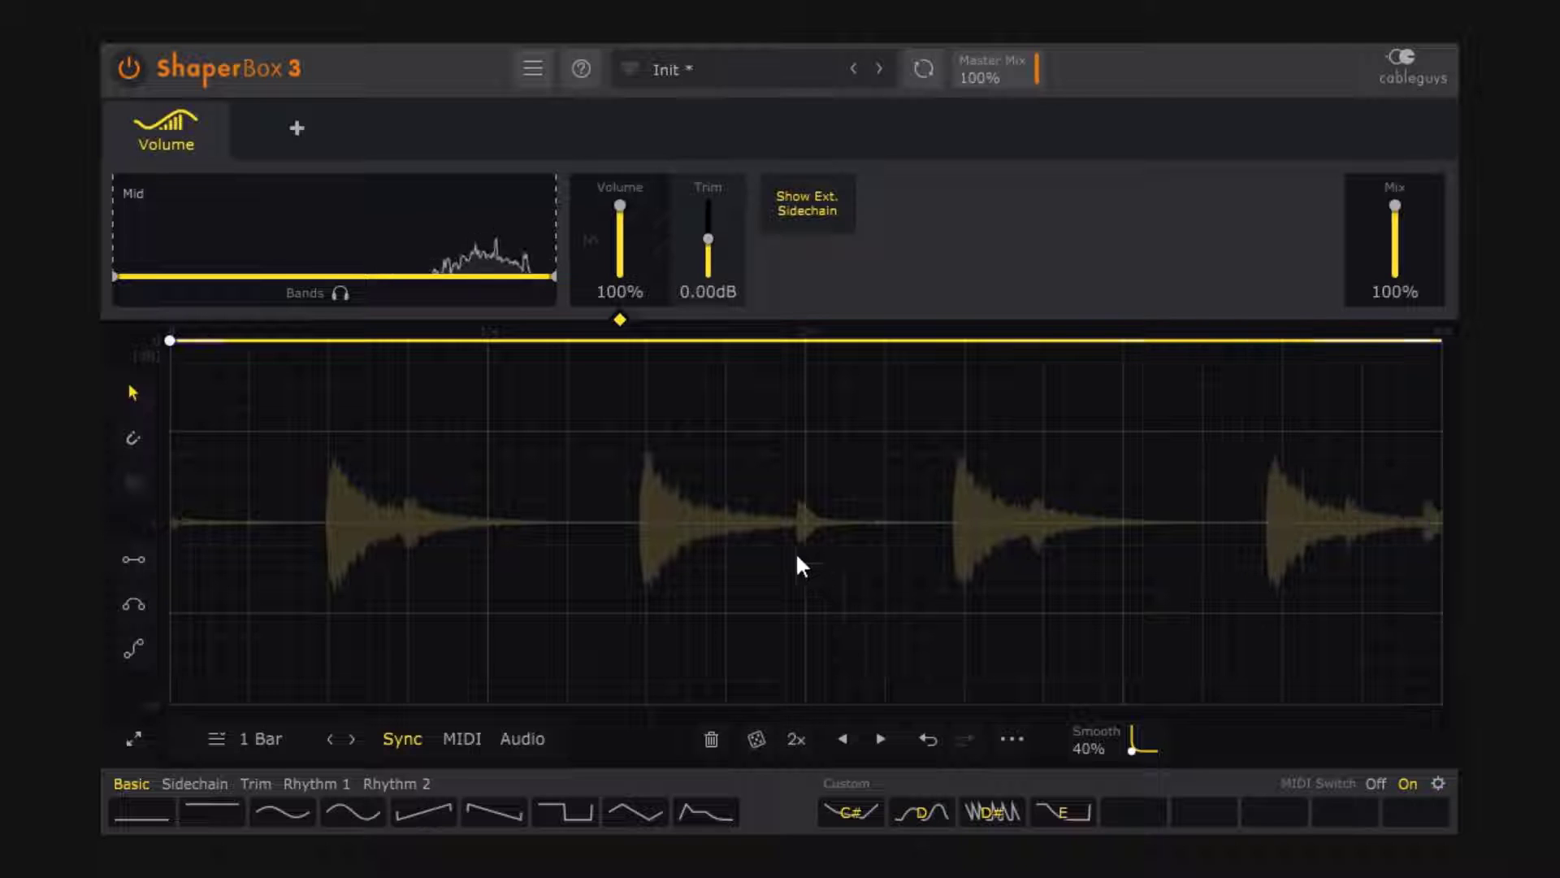
Step: Set the oscilloscope to Stereo, try Magnitude, and return to Stereo
right_click(715, 483)
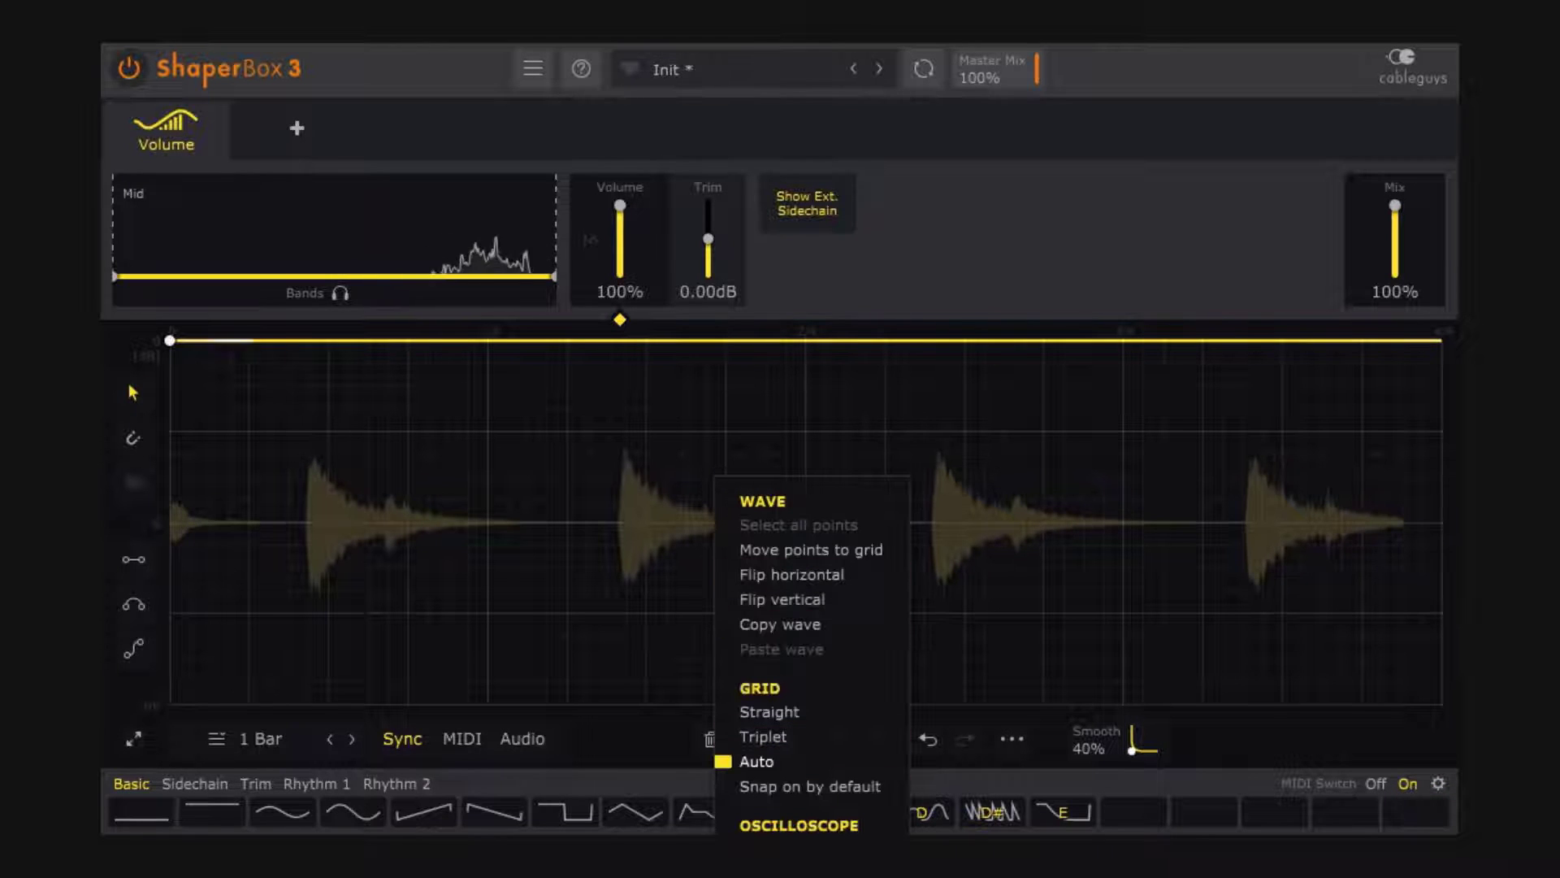
left_click(798, 832)
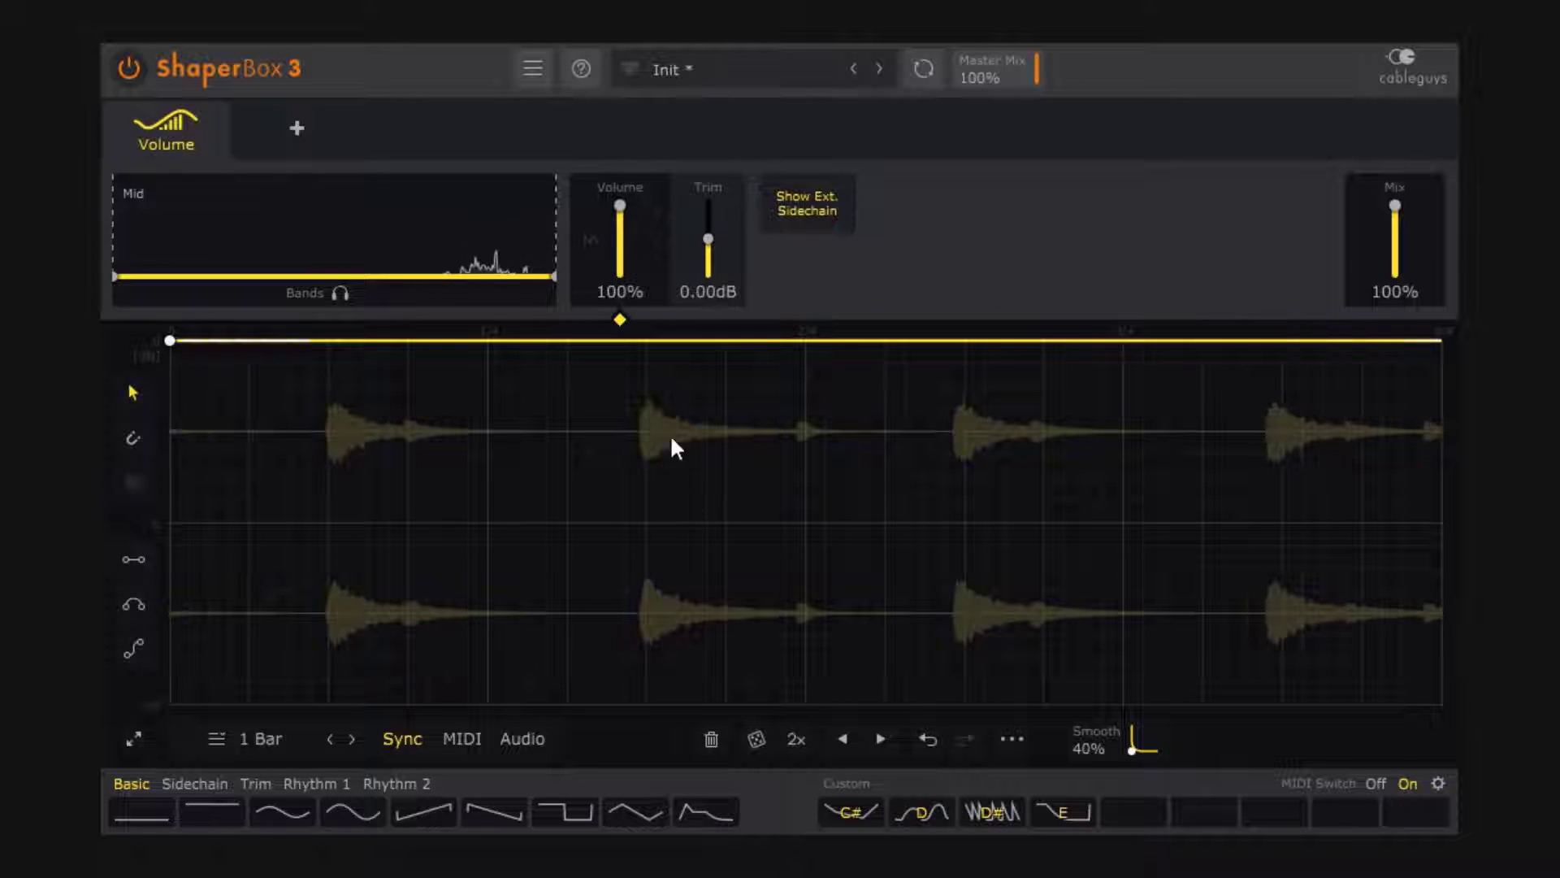
right_click(721, 506)
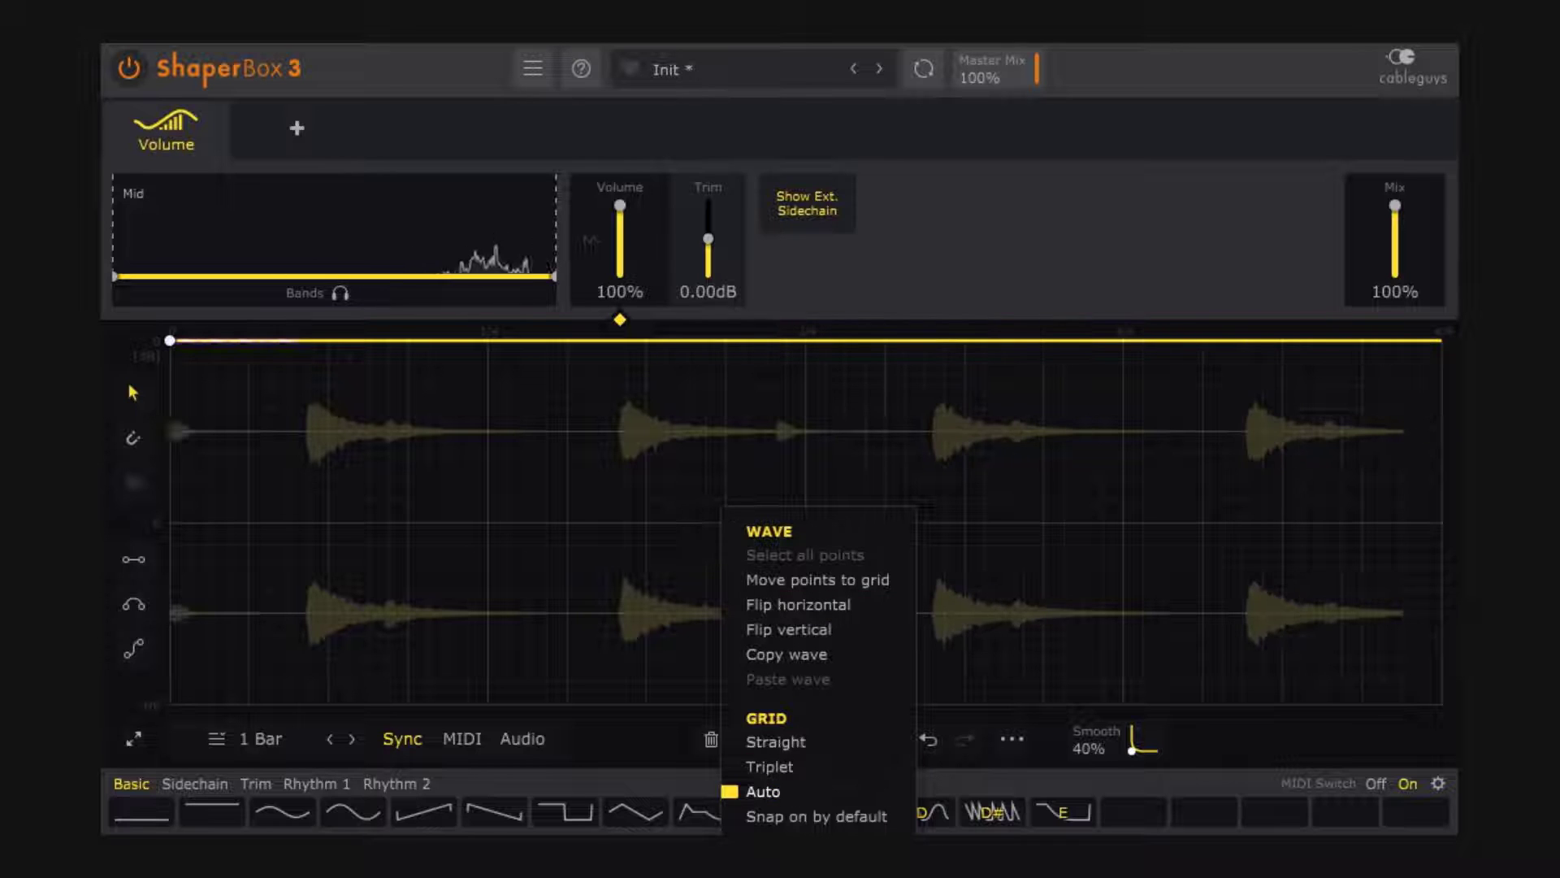
left_click(796, 869)
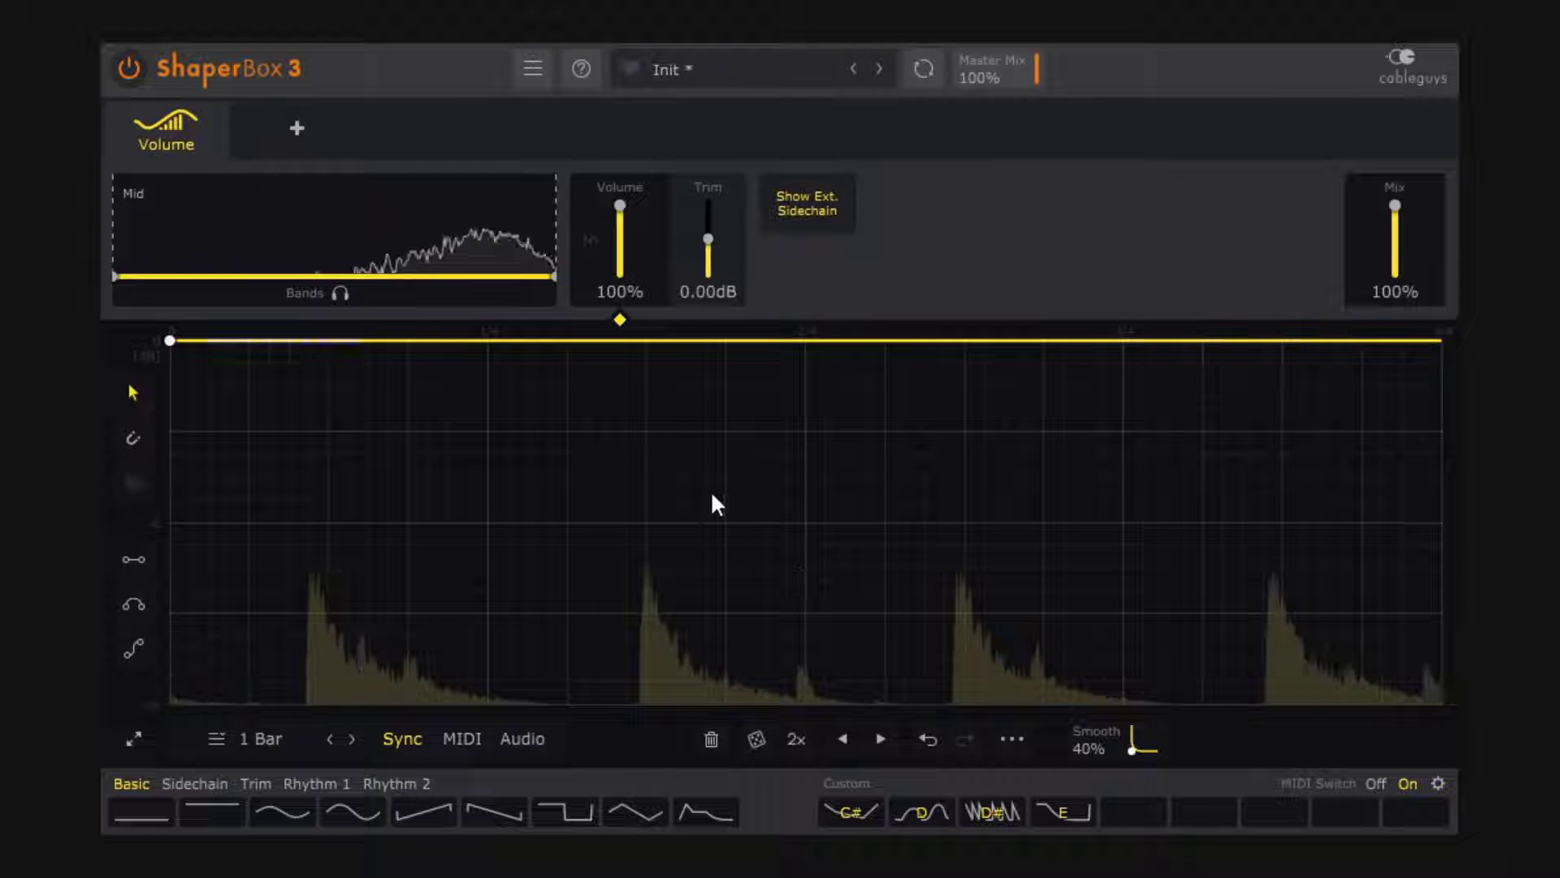
right_click(559, 421)
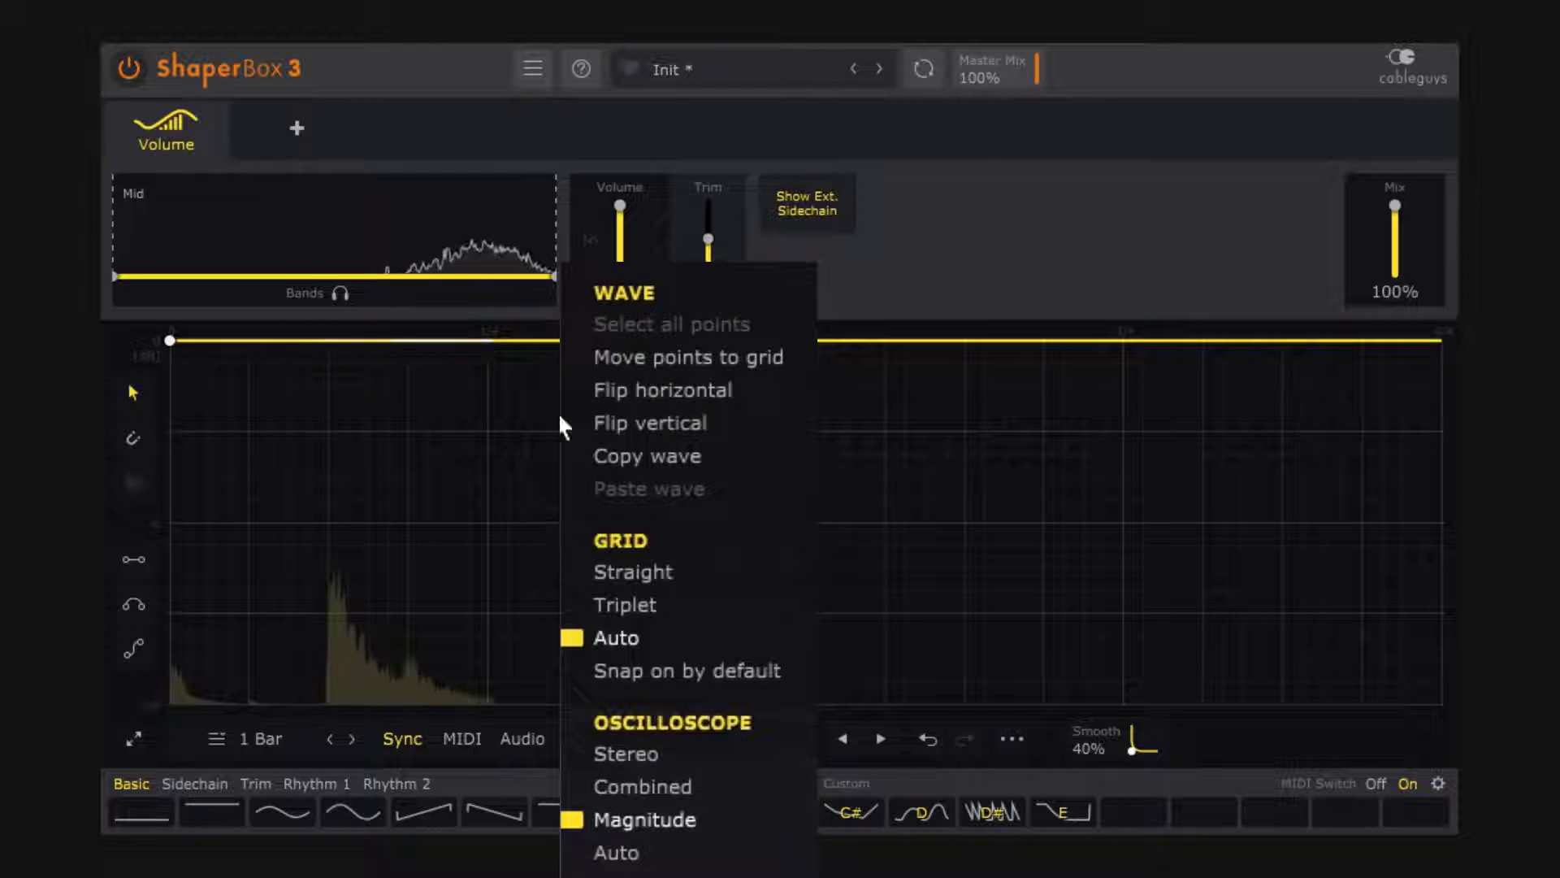
left_click(697, 788)
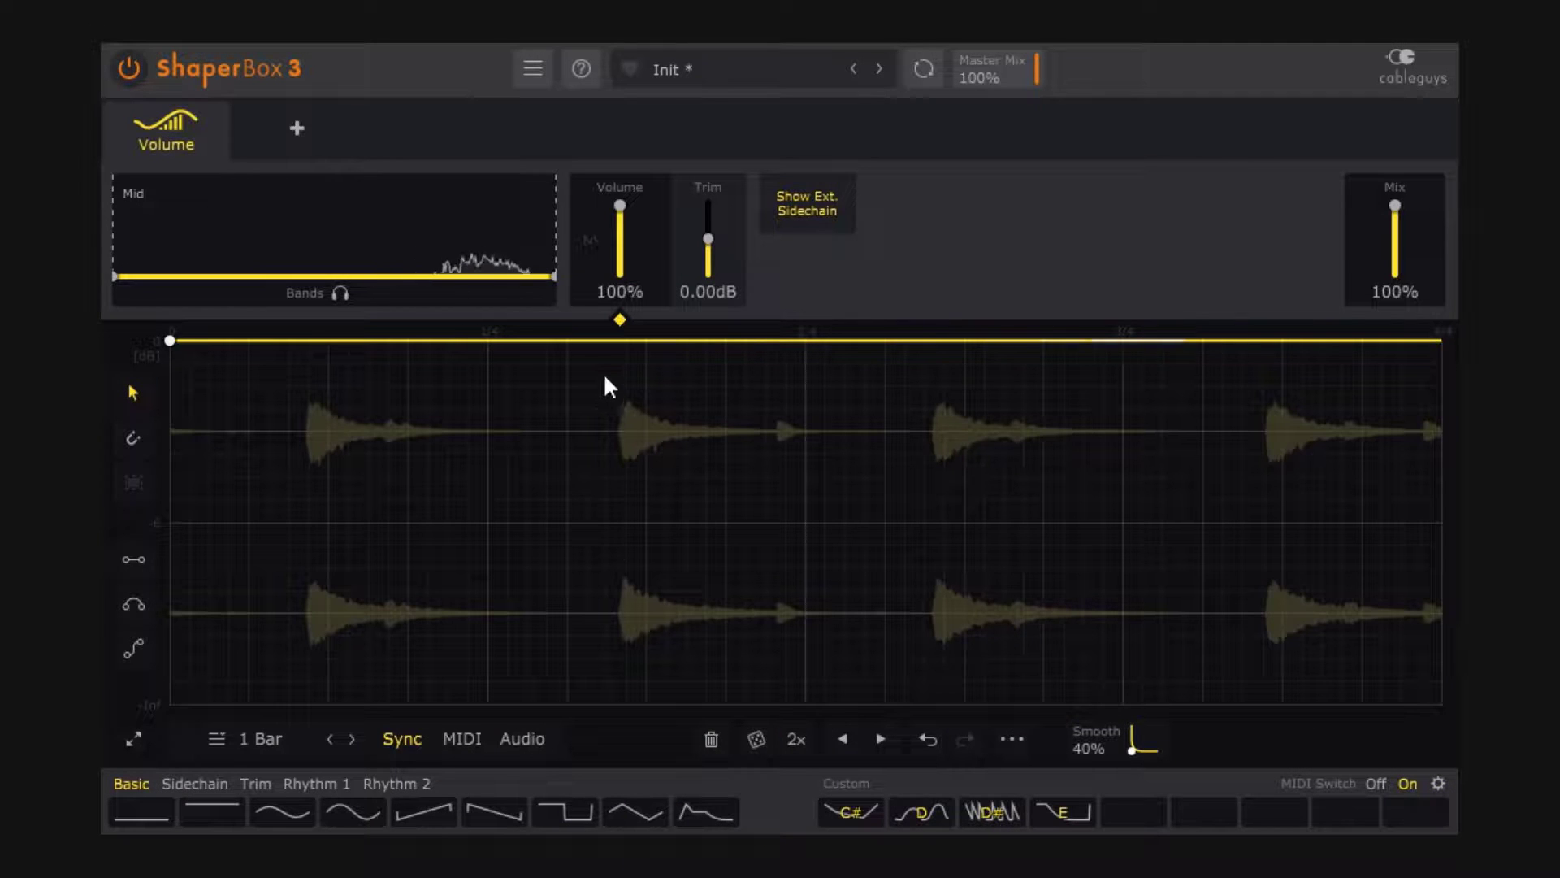
Step: Shape the wave with a point just past 1/4, a steep rounded drop to near silence, and a rise bowed upward to the bar's end
left_click(582, 349)
left_click_drag(624, 351, 631, 702)
left_click_drag(776, 588, 648, 699)
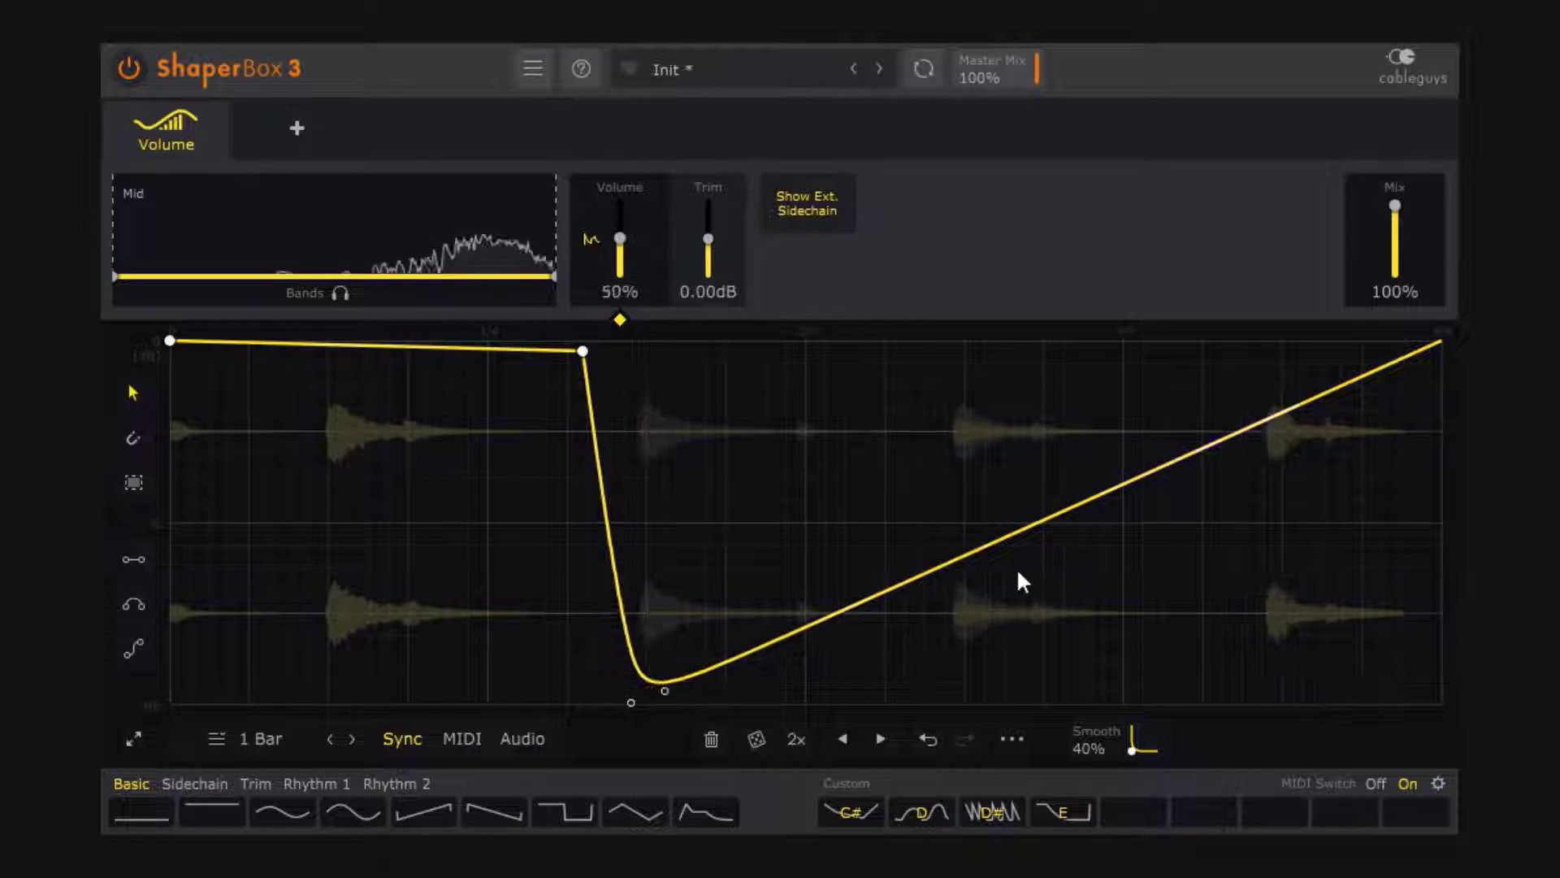
left_click_drag(1027, 524, 888, 483)
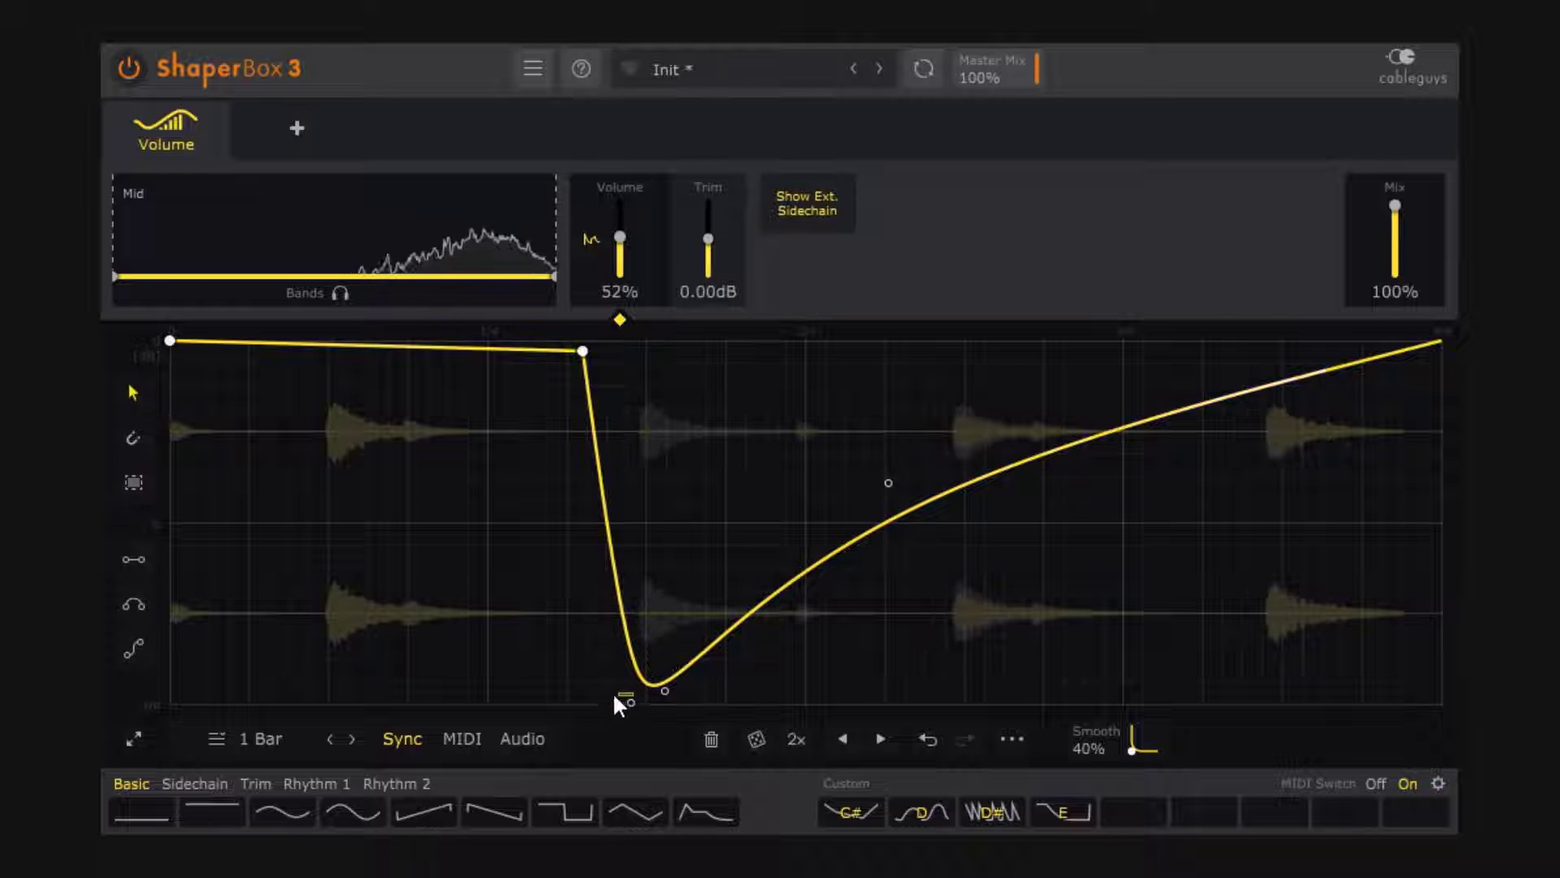
Step: Set the oscilloscope to Magnitude and revisit the wave display options
right_click(1017, 579)
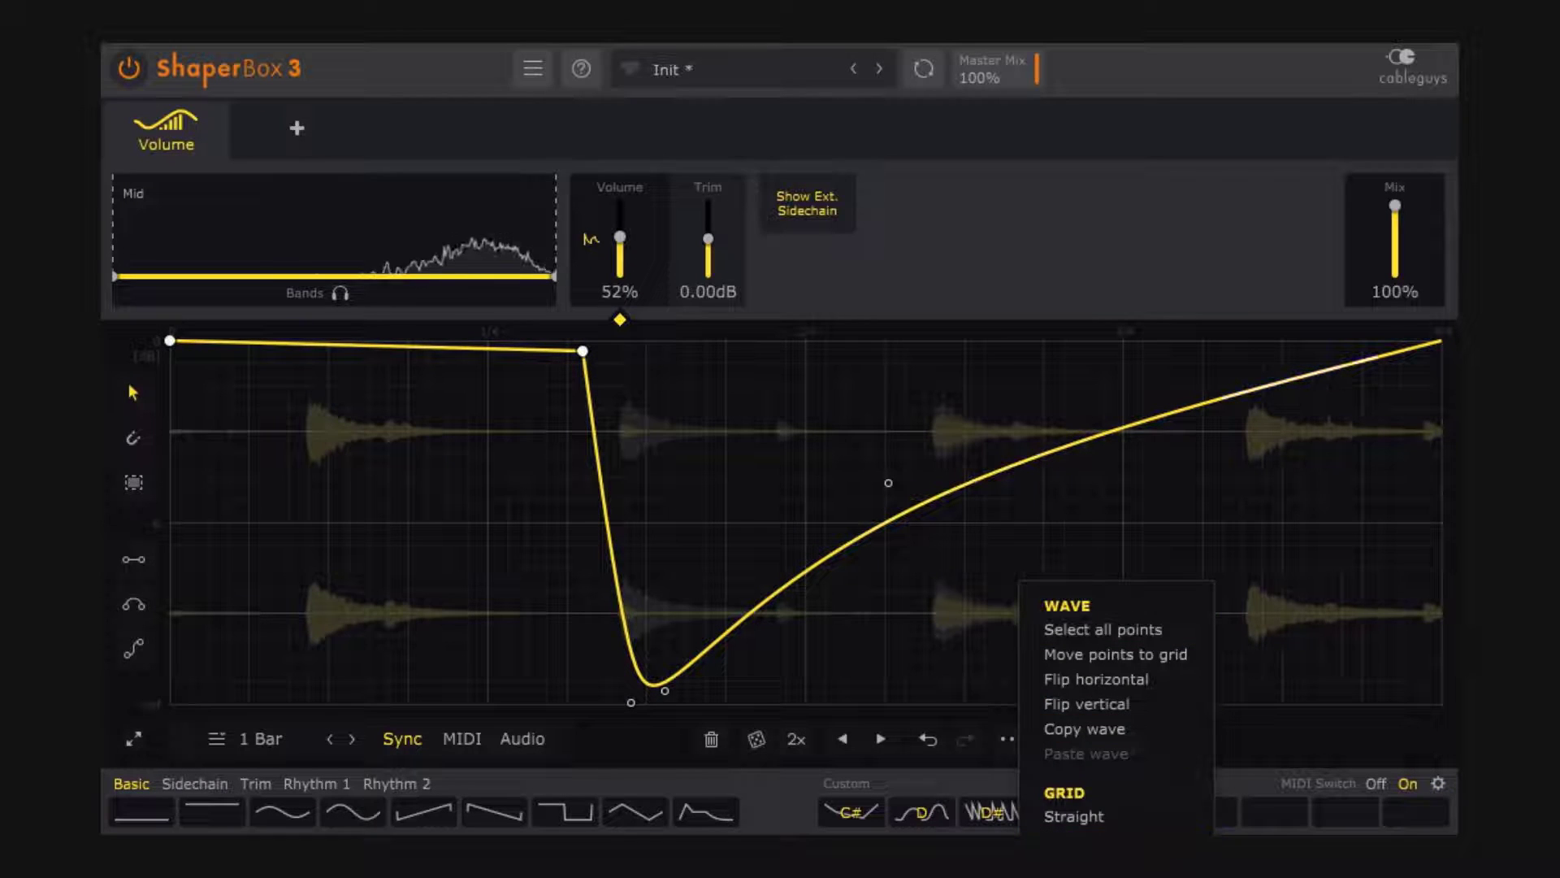
left_click(1097, 869)
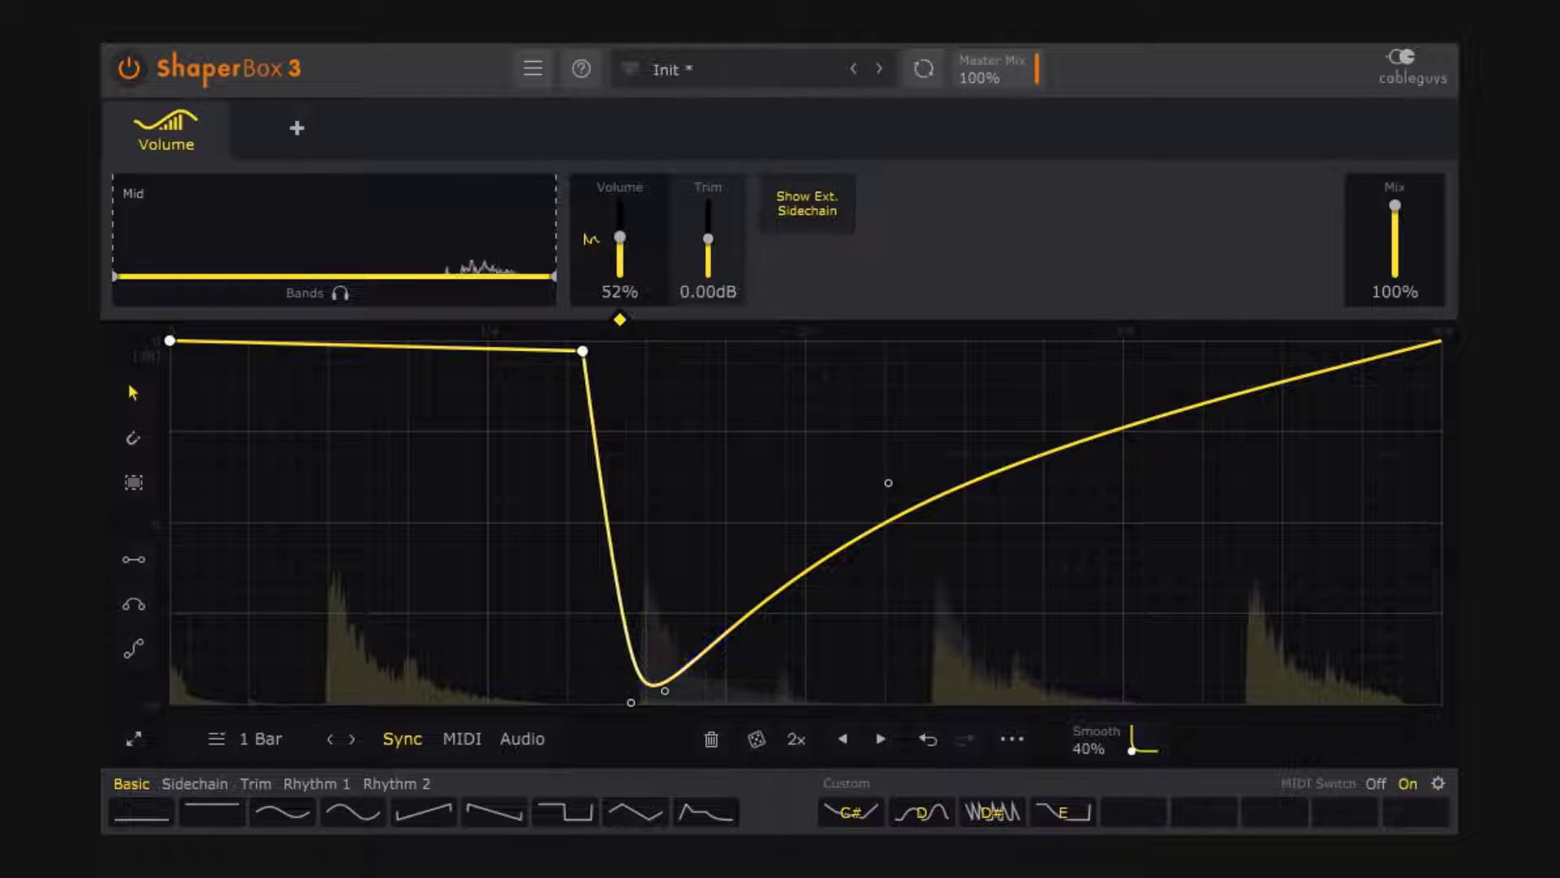
right_click(1081, 598)
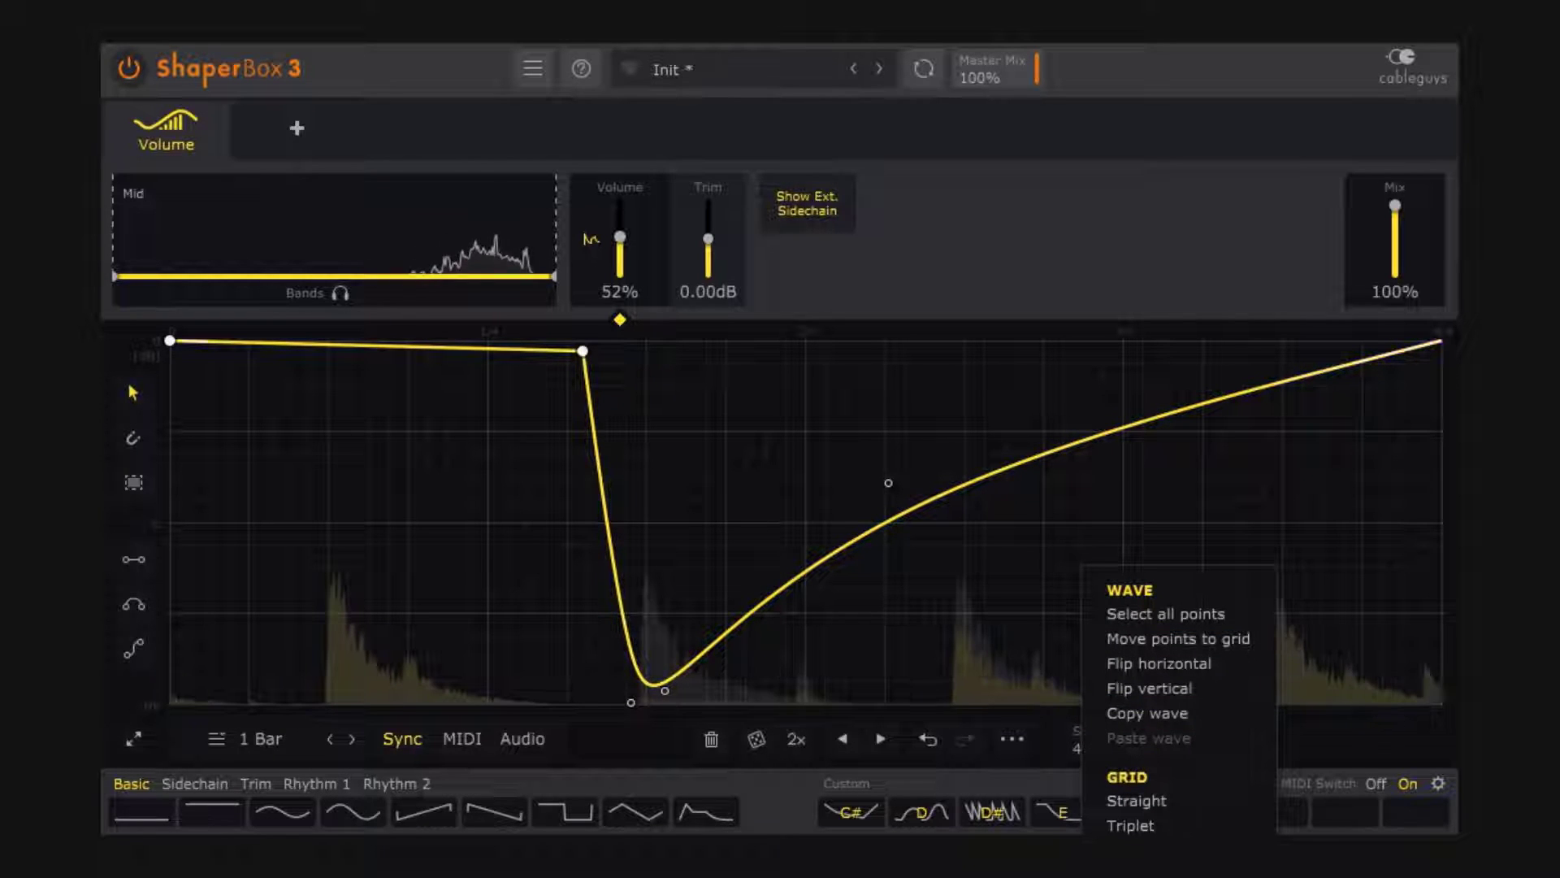
left_click(1137, 869)
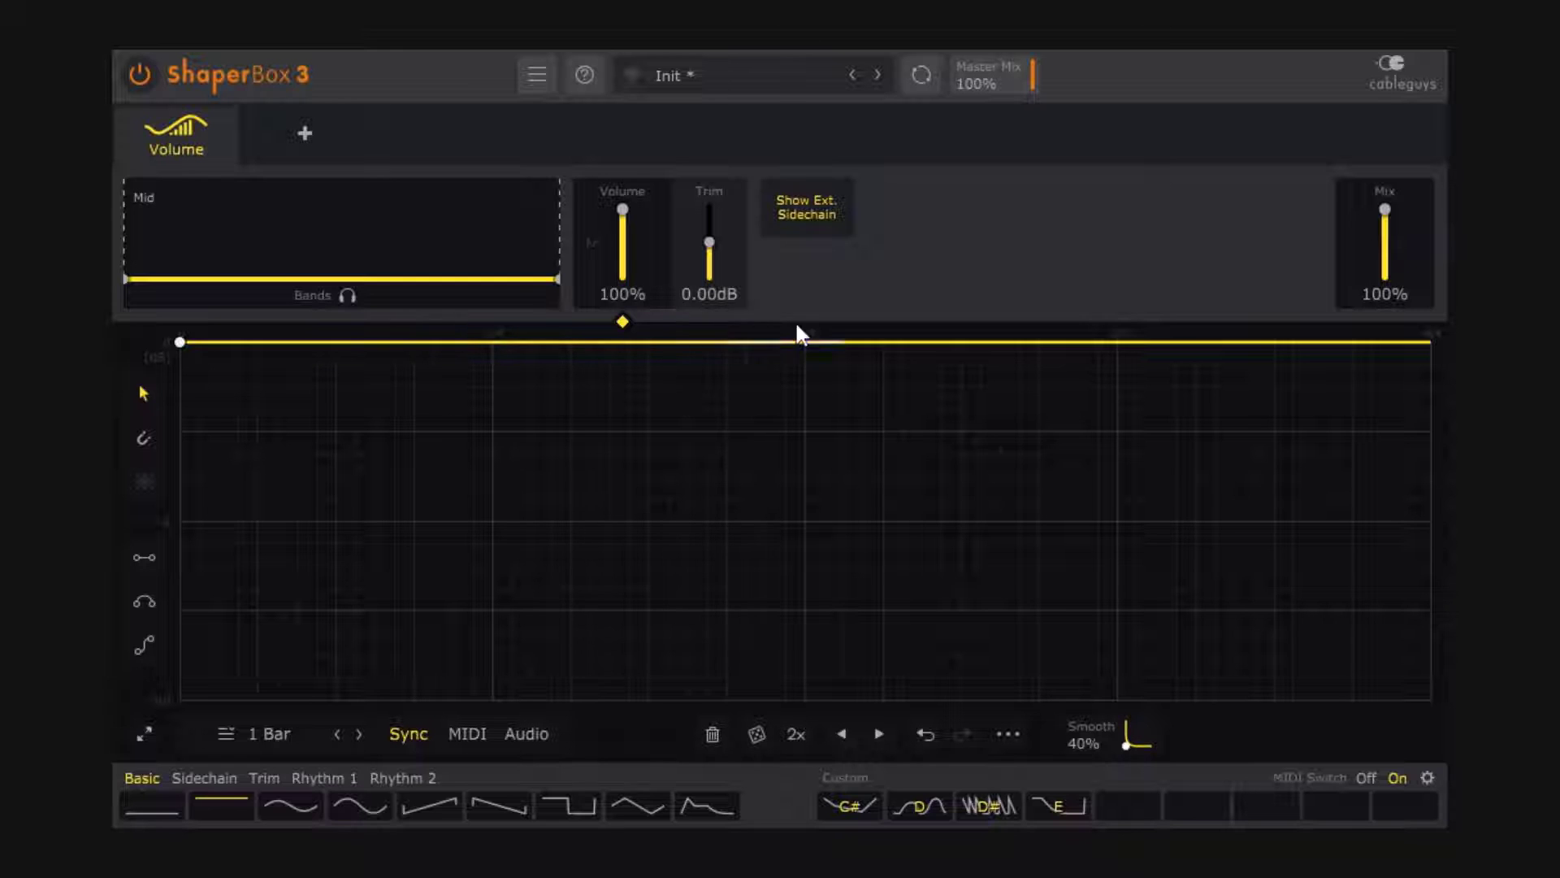
Step: Bend the flat wave down just before 2/4 with a soft point and convert that point into a hard corner
left_click(777, 341)
left_click_drag(775, 343, 727, 588)
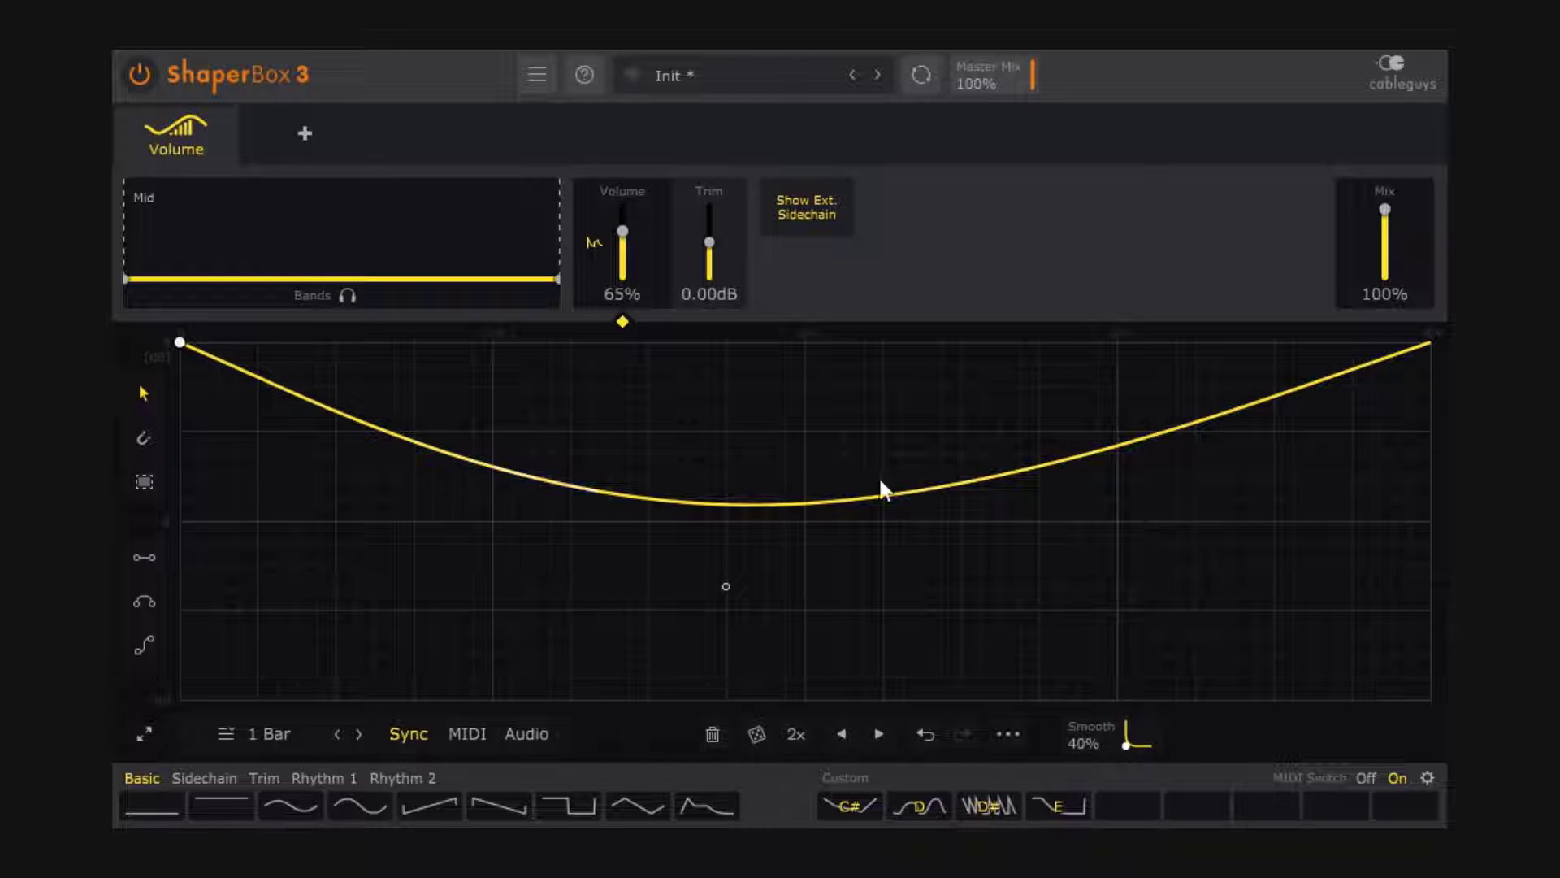
double_click(726, 586)
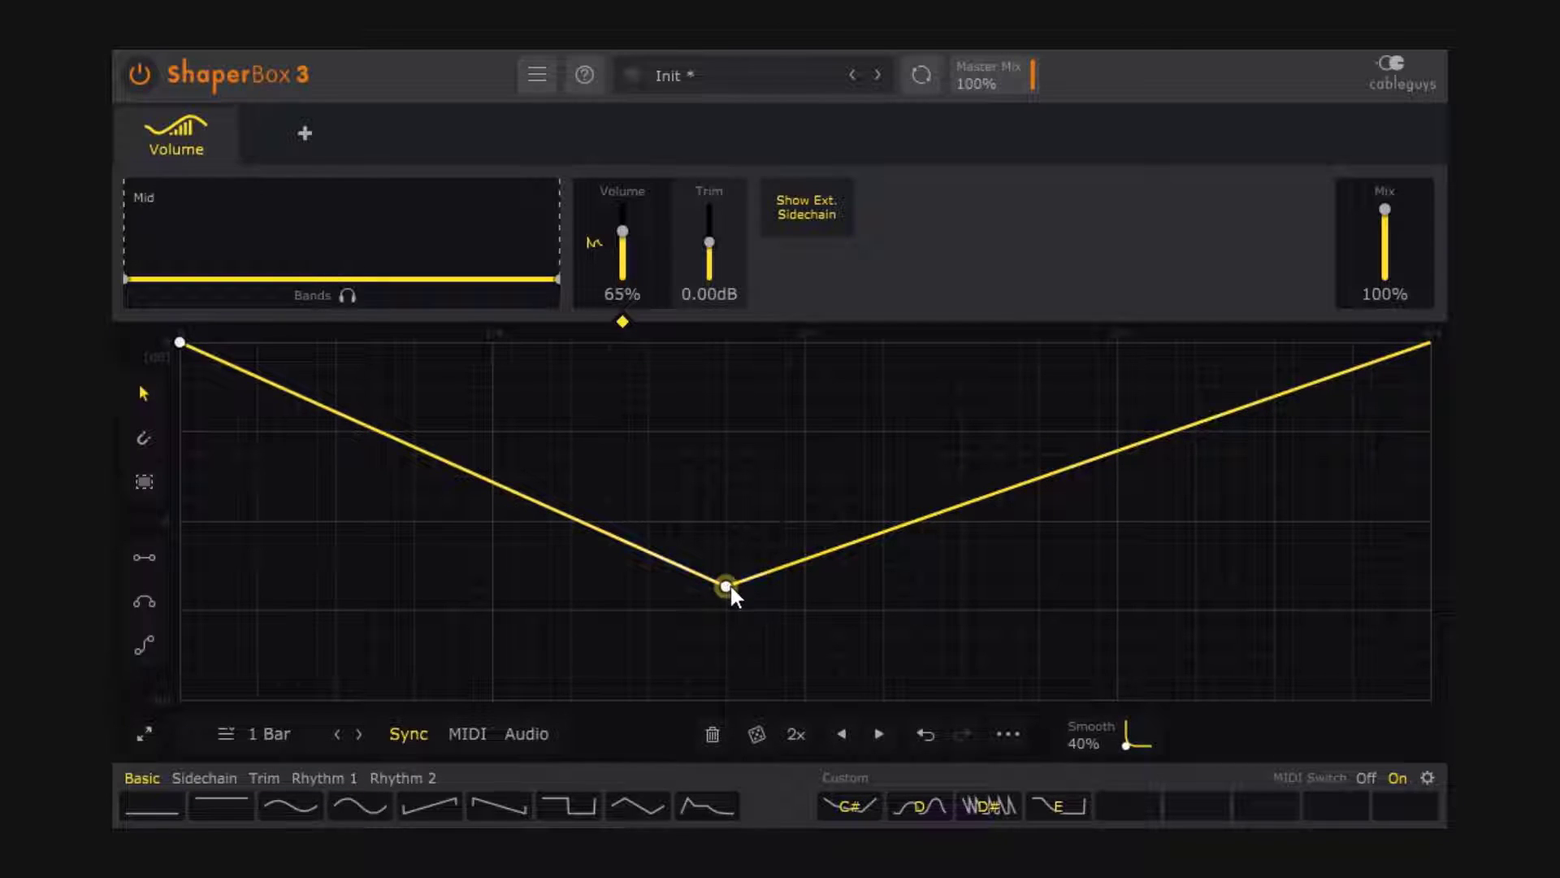
Step: Turn the corner into a slightly rounded point, move it lower between the bar start and 1/4, and try changing it once more
key("alt")
left_click_drag(727, 587, 371, 642)
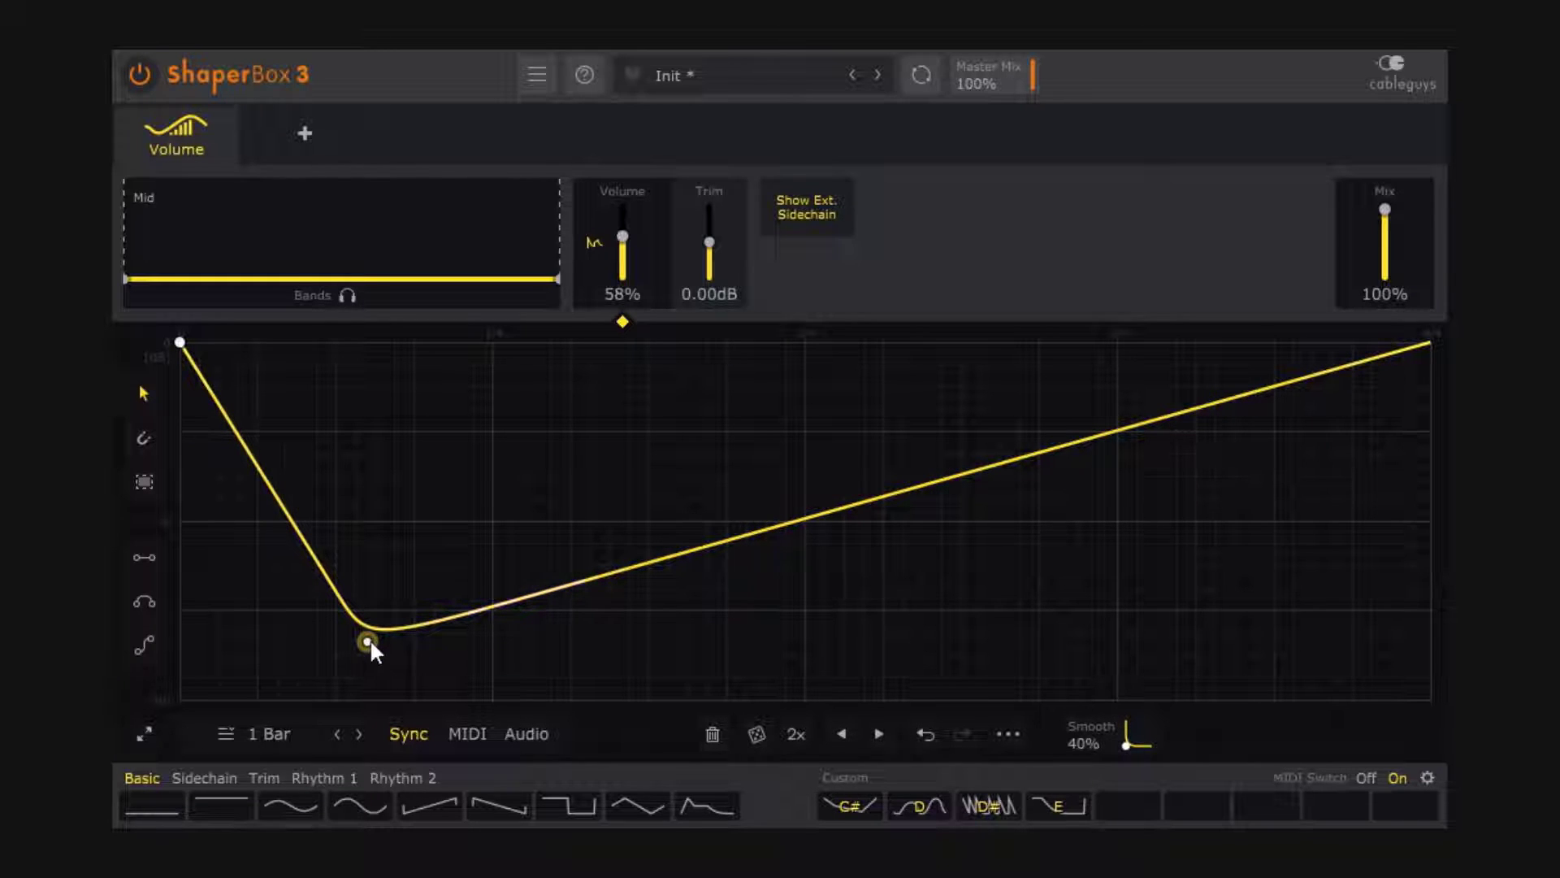
mouse_move(368, 639)
double_click(367, 642)
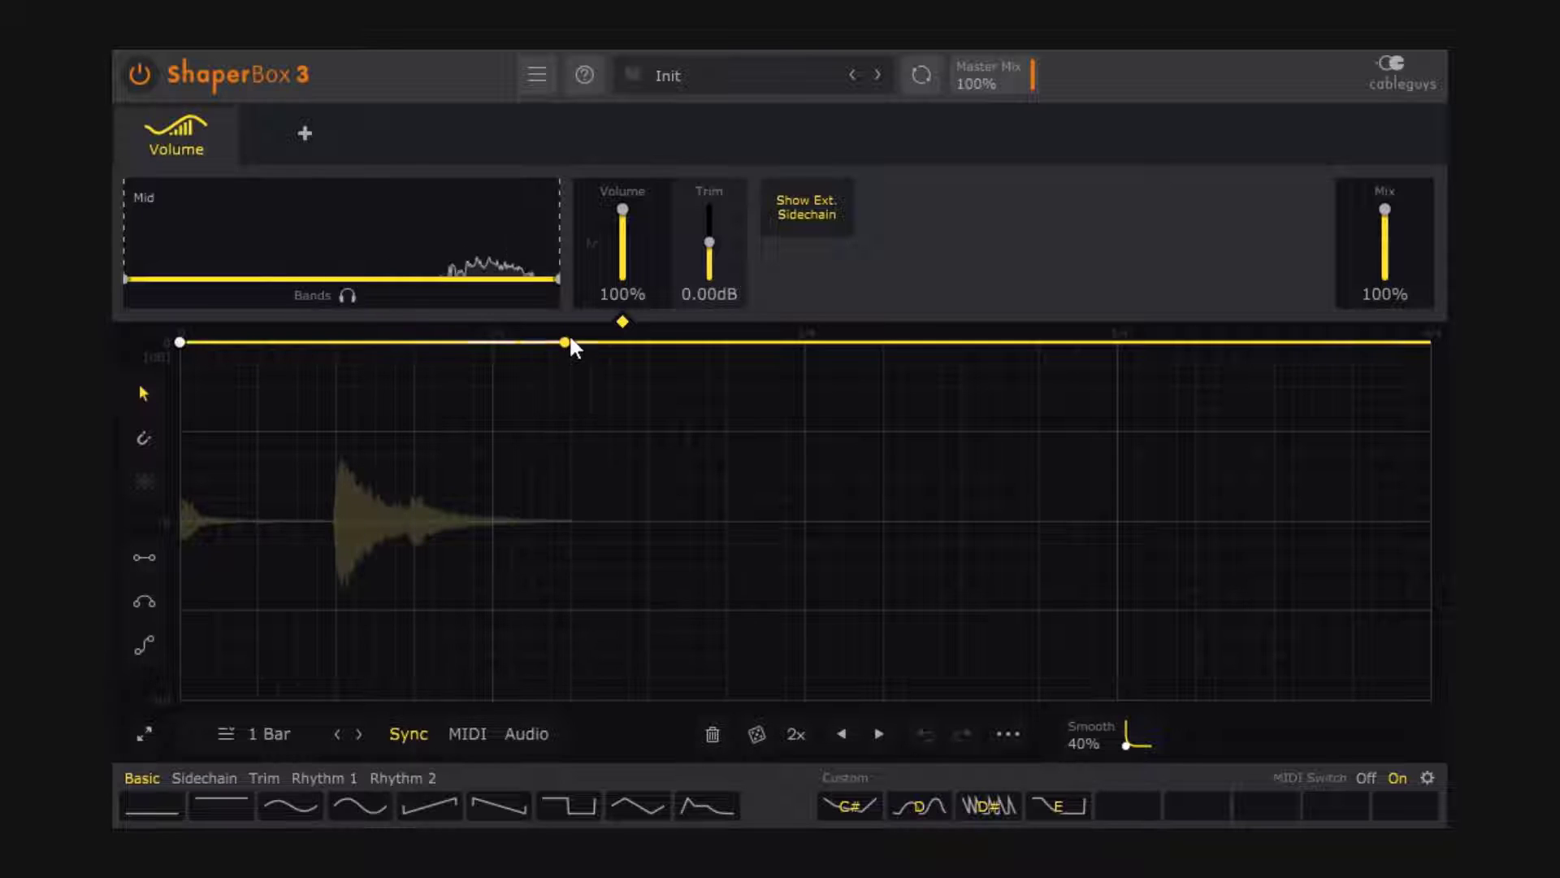
Step: Pull the flat wave down to a slightly rounded, near-silent point midway between the bar start and 1/4
left_click(429, 521)
left_click_drag(429, 521, 341, 687)
left_click(341, 688, "alt")
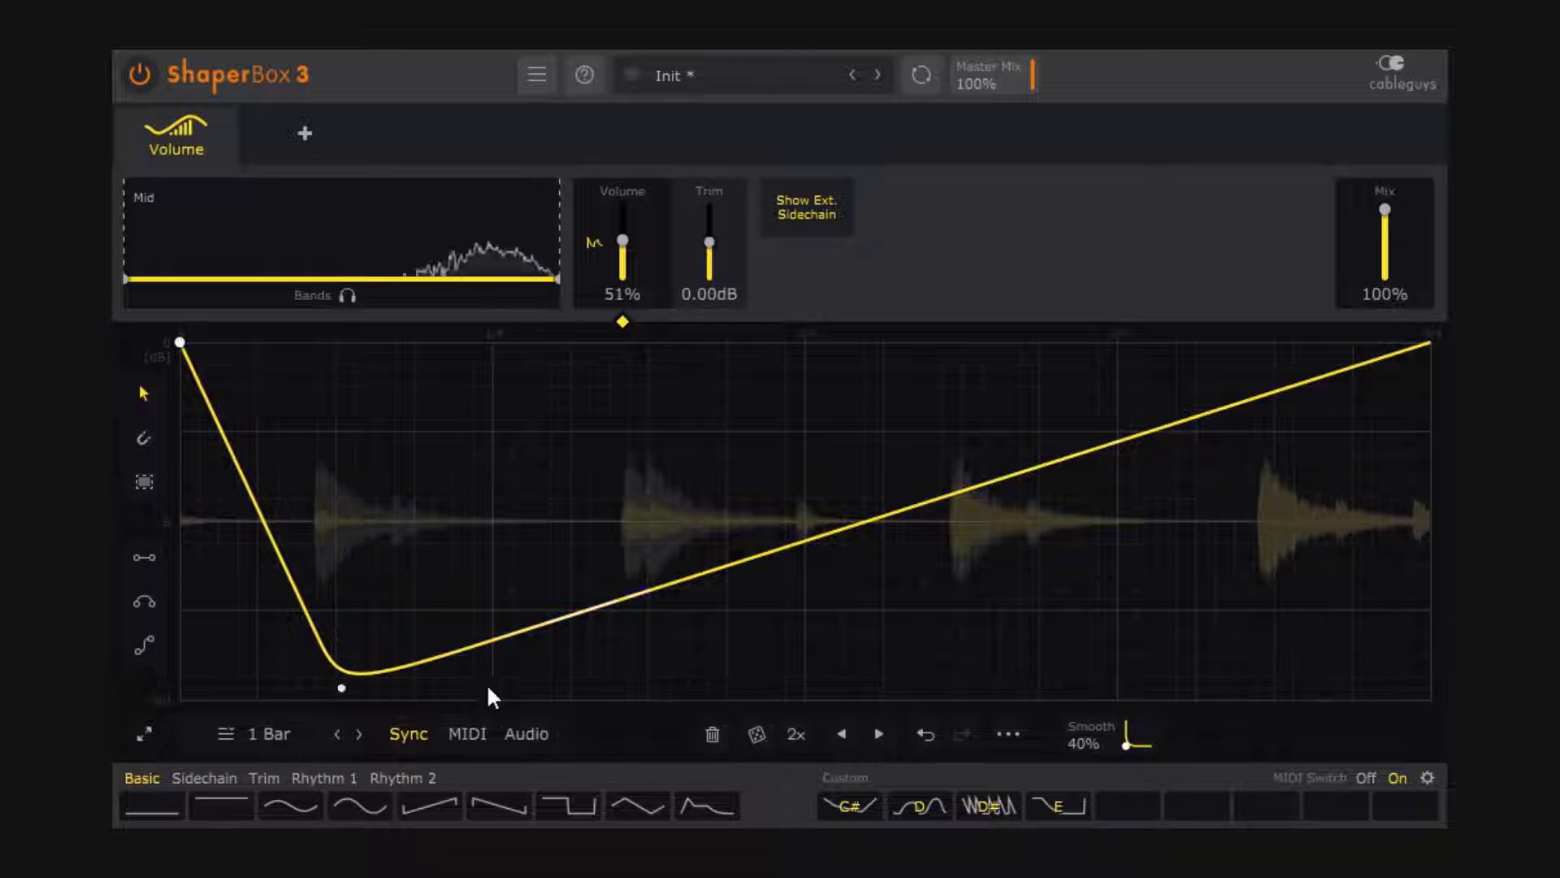
left_click_drag(341, 688, 335, 688)
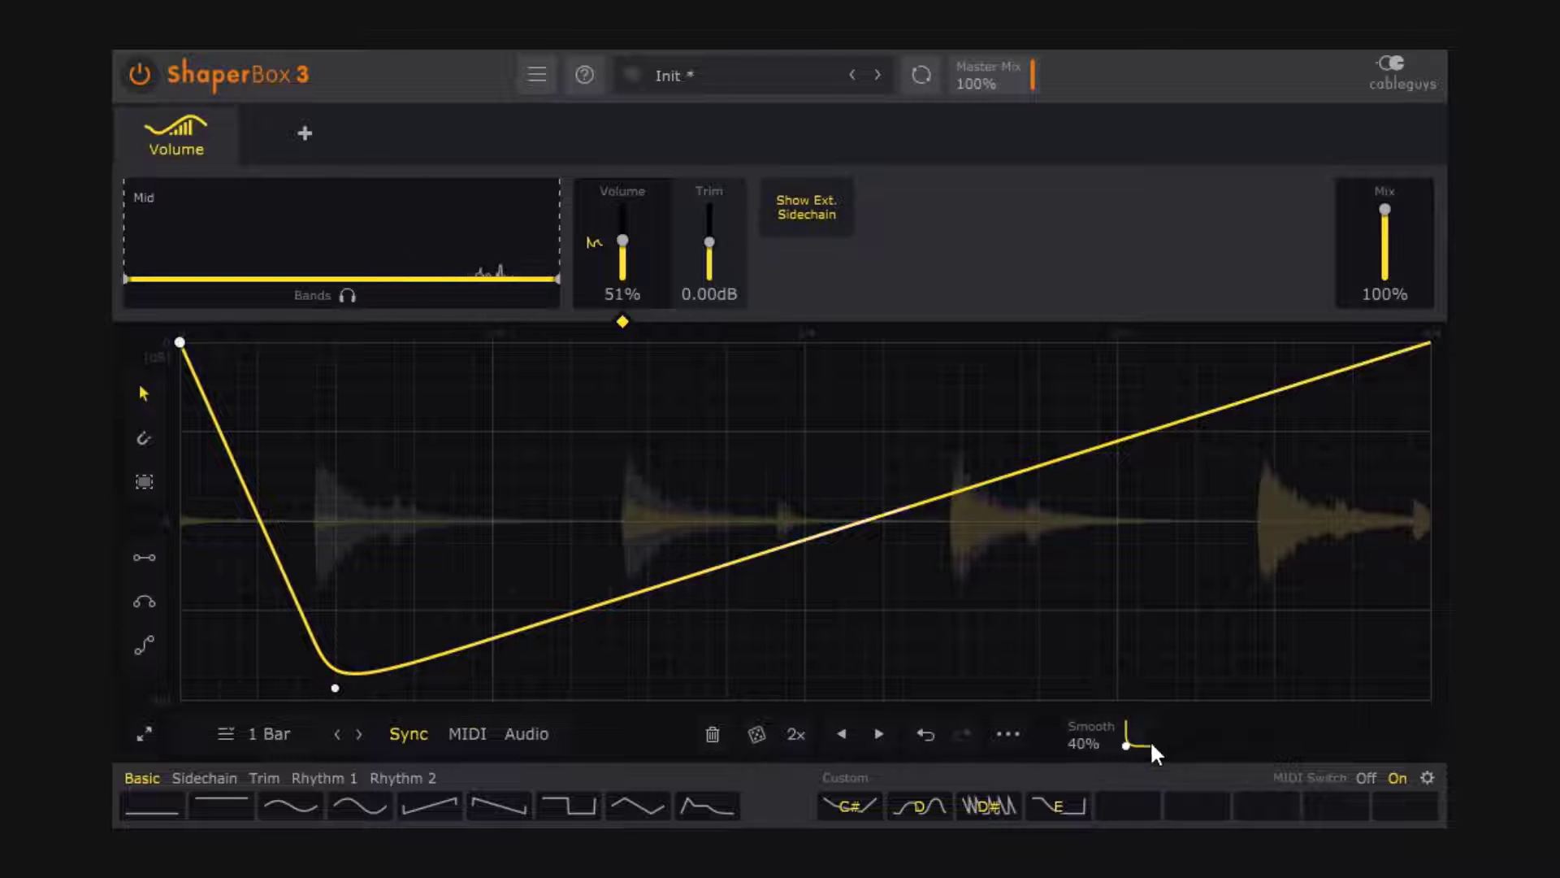
Step: Set Smooth to 100% and add a hard, near-silent wave point between 2/4 and 3/4
left_click_drag(1149, 740, 1149, 687)
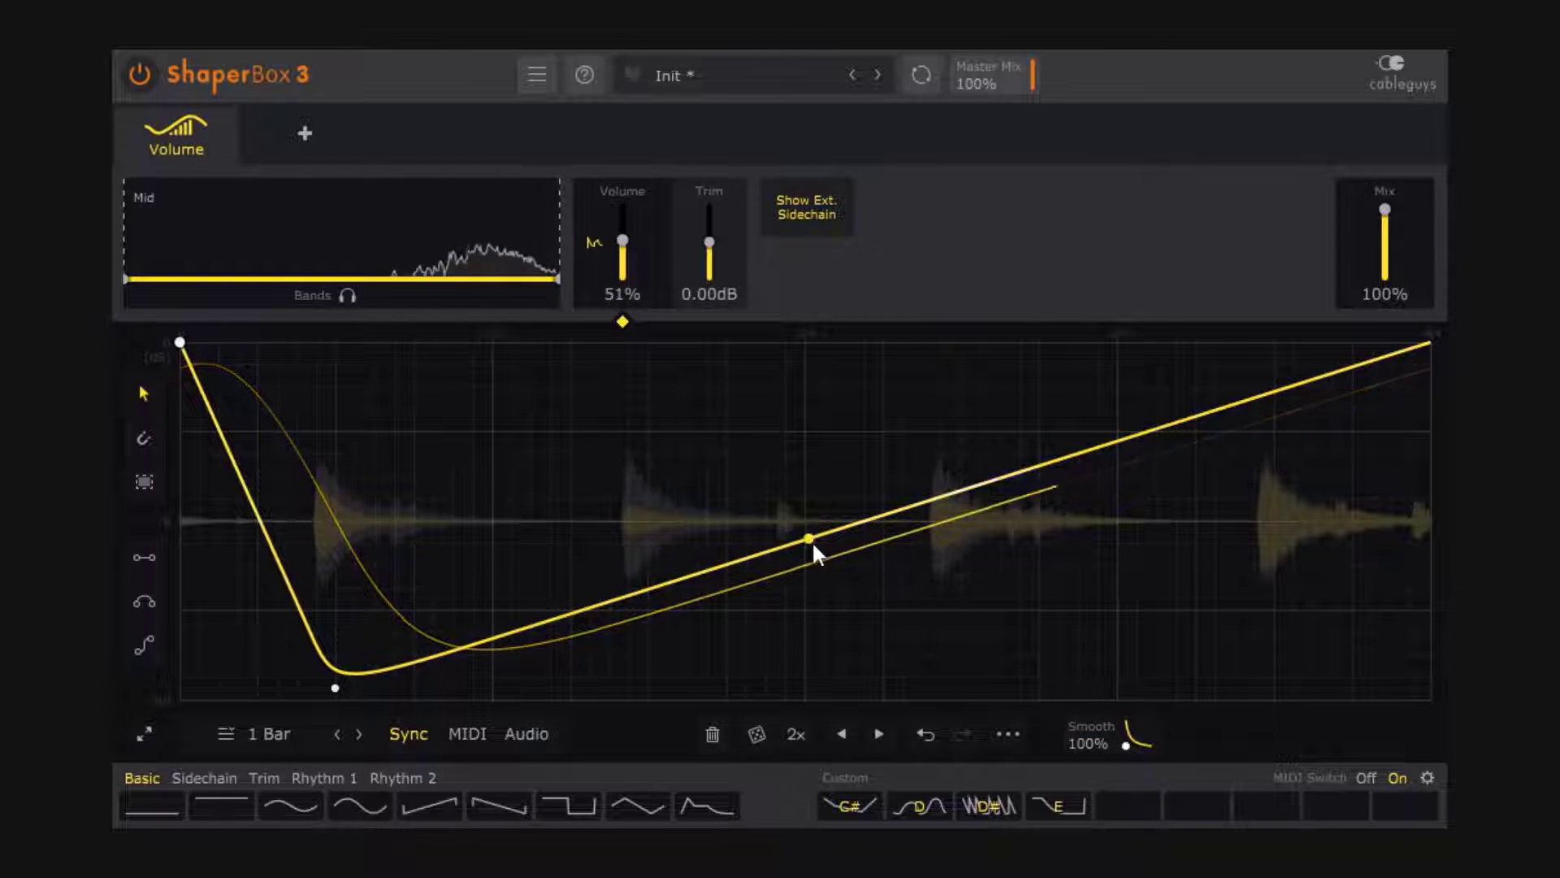
left_click_drag(915, 560, 917, 676)
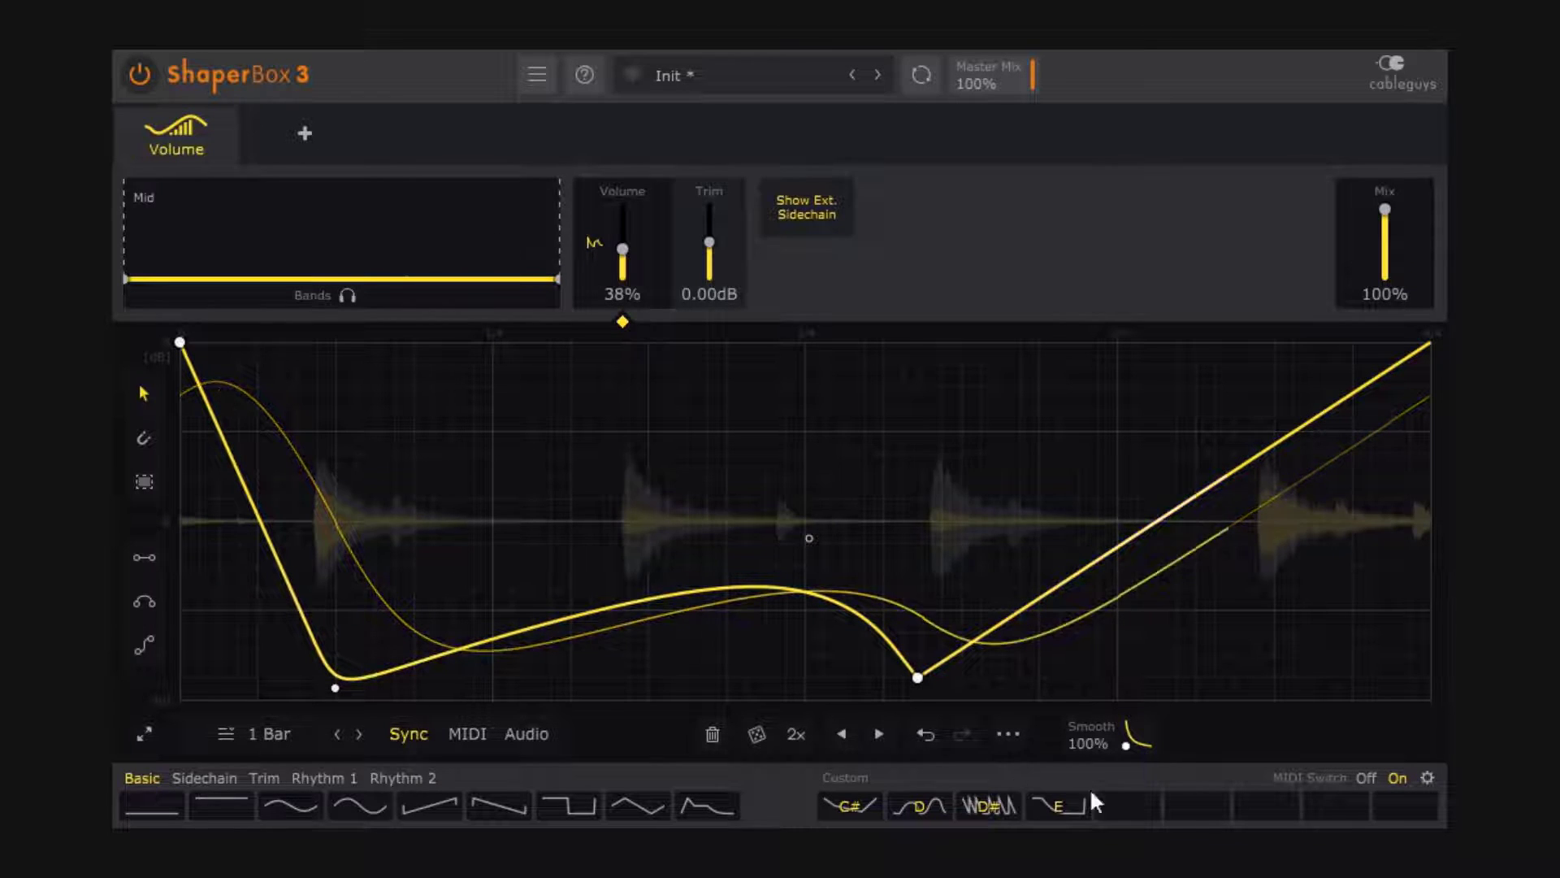
Step: Turn Smooth off and back to 100%, and bend the segment between the two low points into a hump peaking just past 1/4
left_click_drag(1107, 751, 1107, 802)
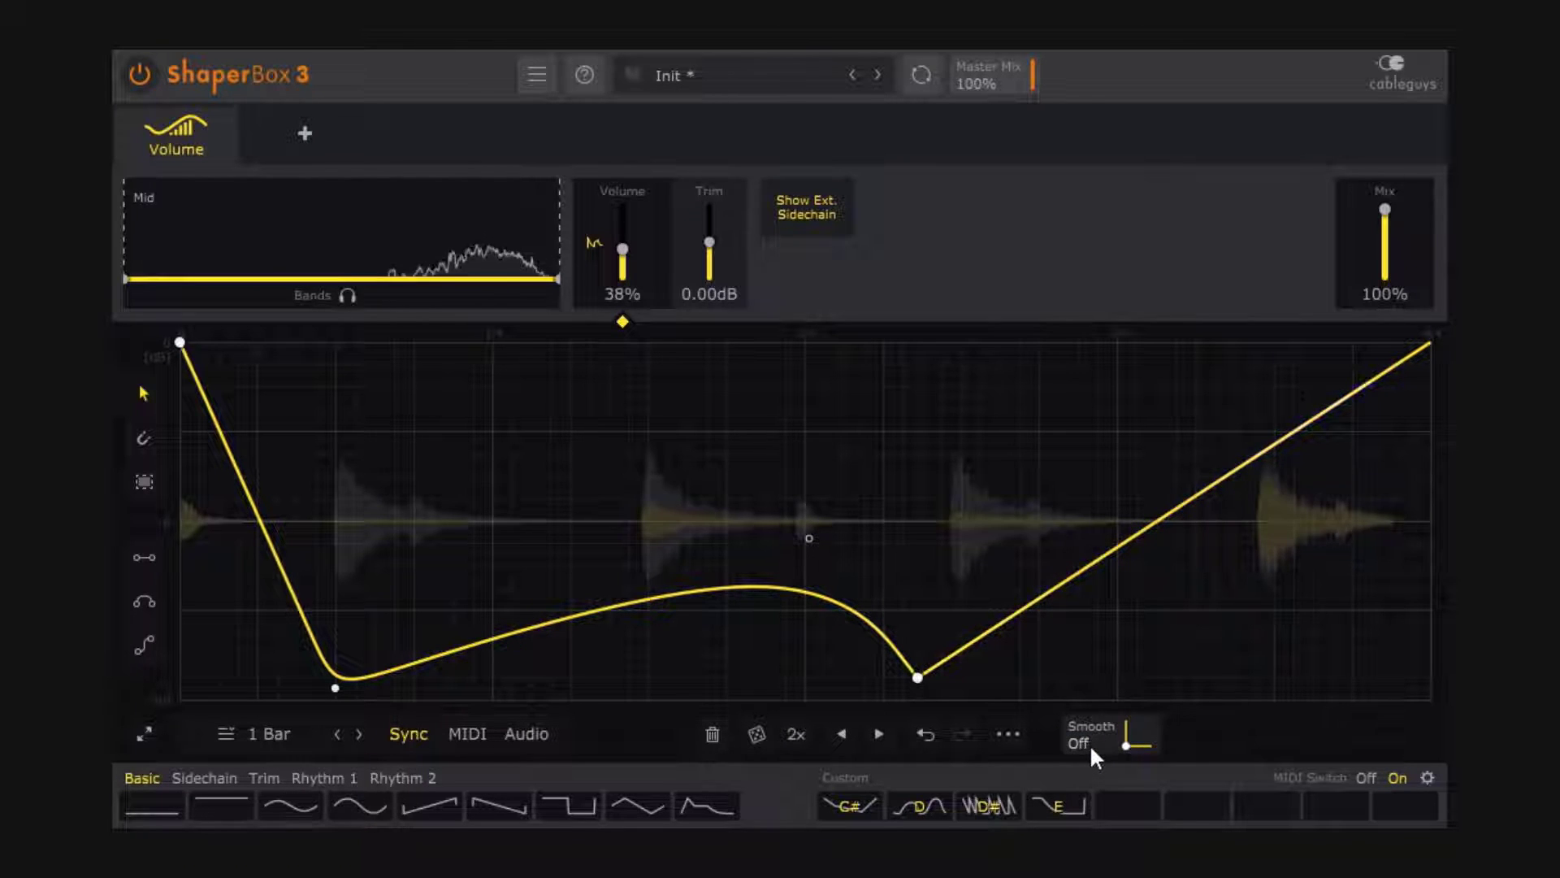
left_click_drag(1089, 742, 1097, 710)
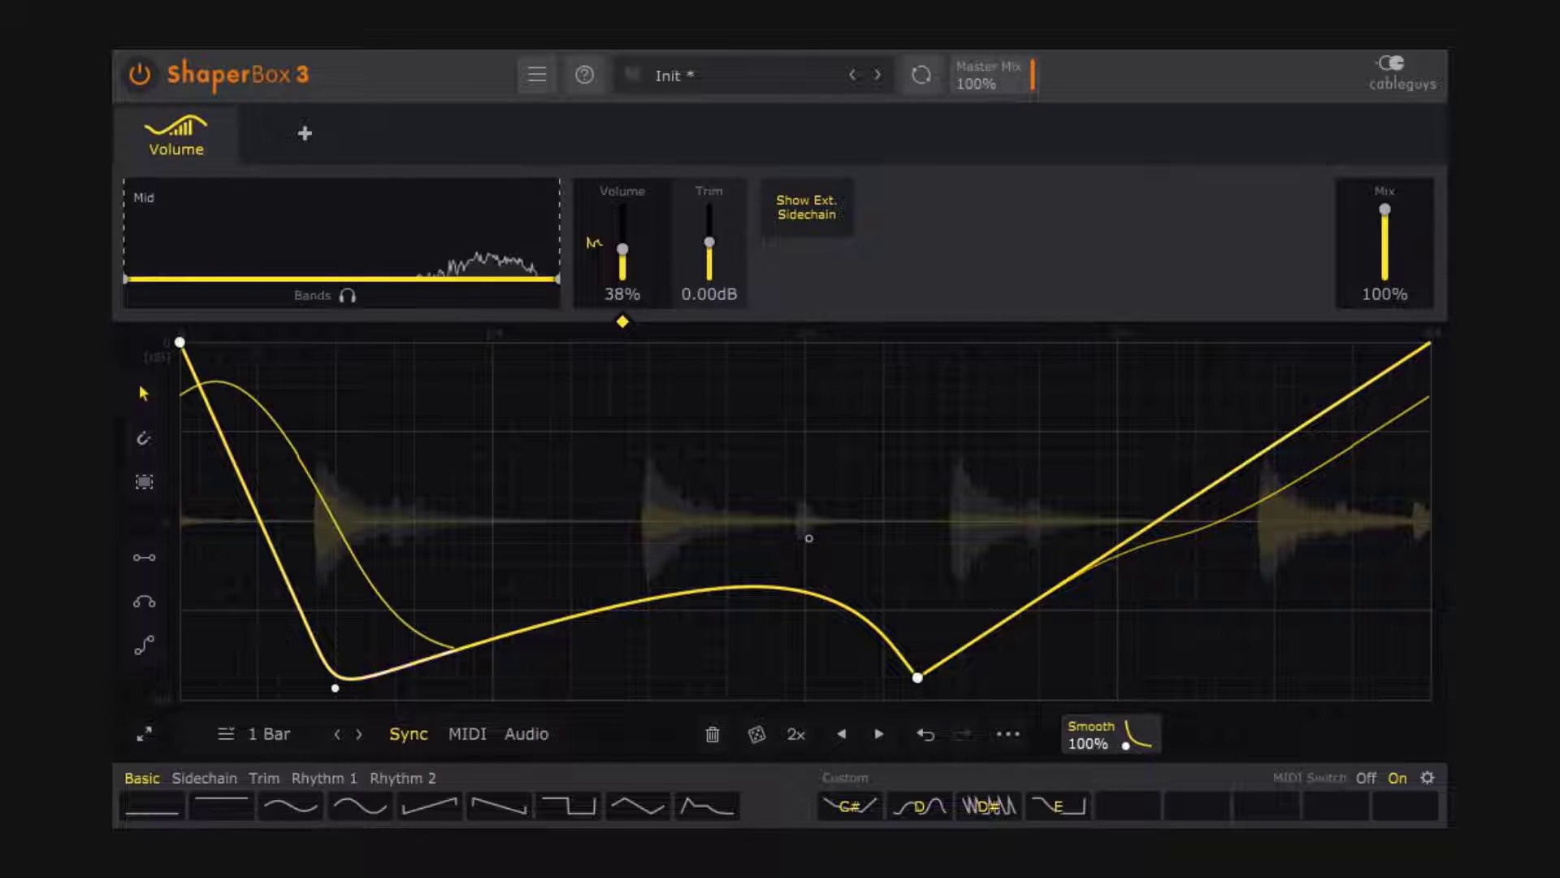
left_click_drag(598, 646, 473, 394)
double_click(476, 394)
left_click_drag(809, 538, 504, 431)
Step: Load the seventh Rhythm 2 preset wave, and try Smooth at 12% before raising it to 99%
left_click(350, 777)
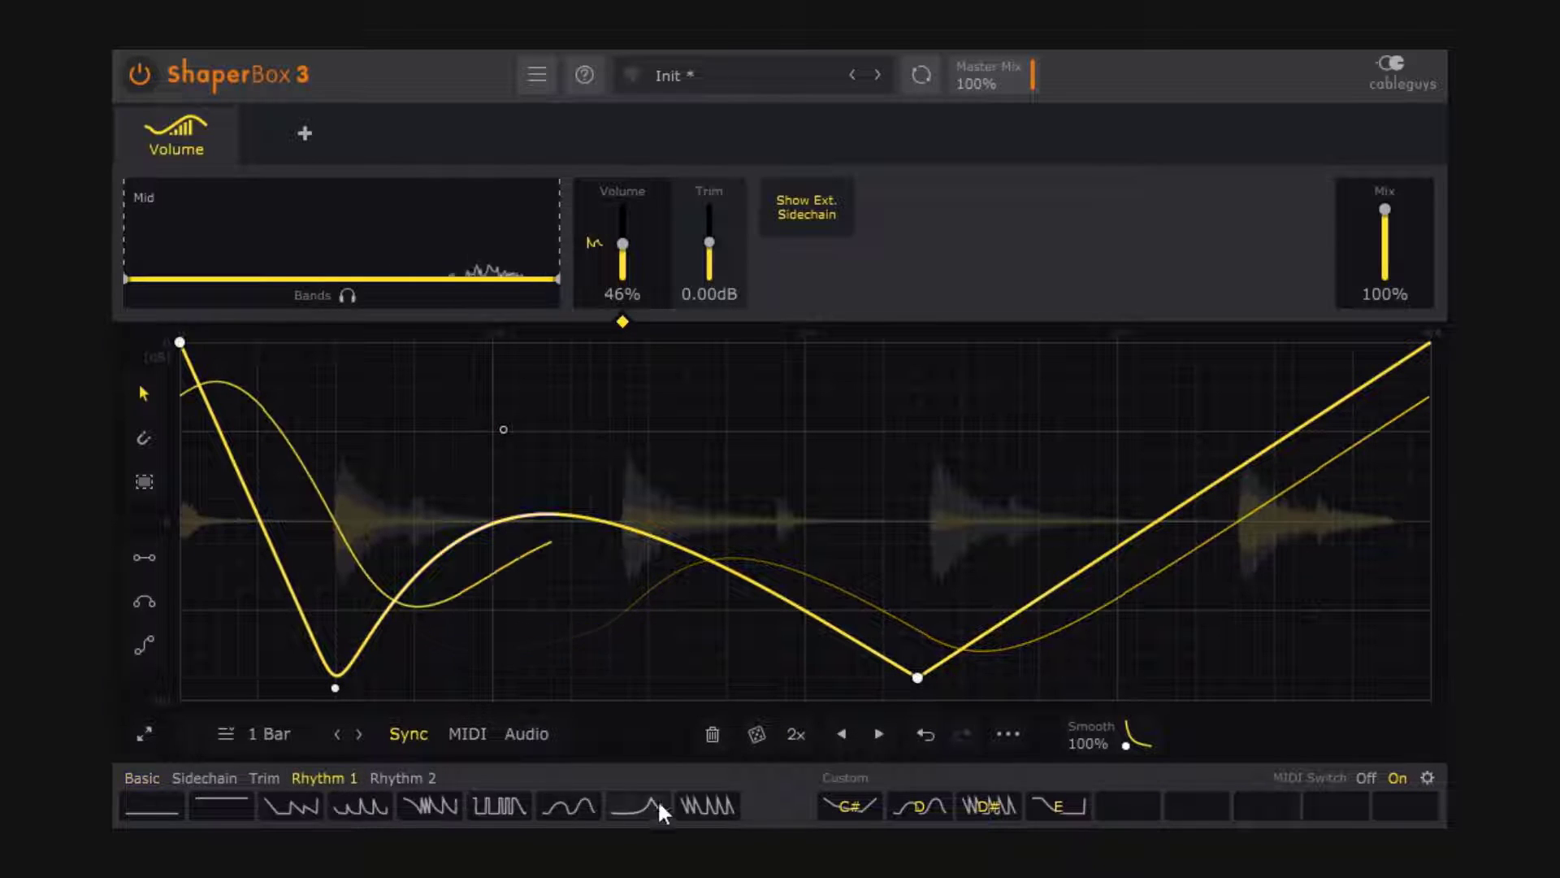
left_click(431, 778)
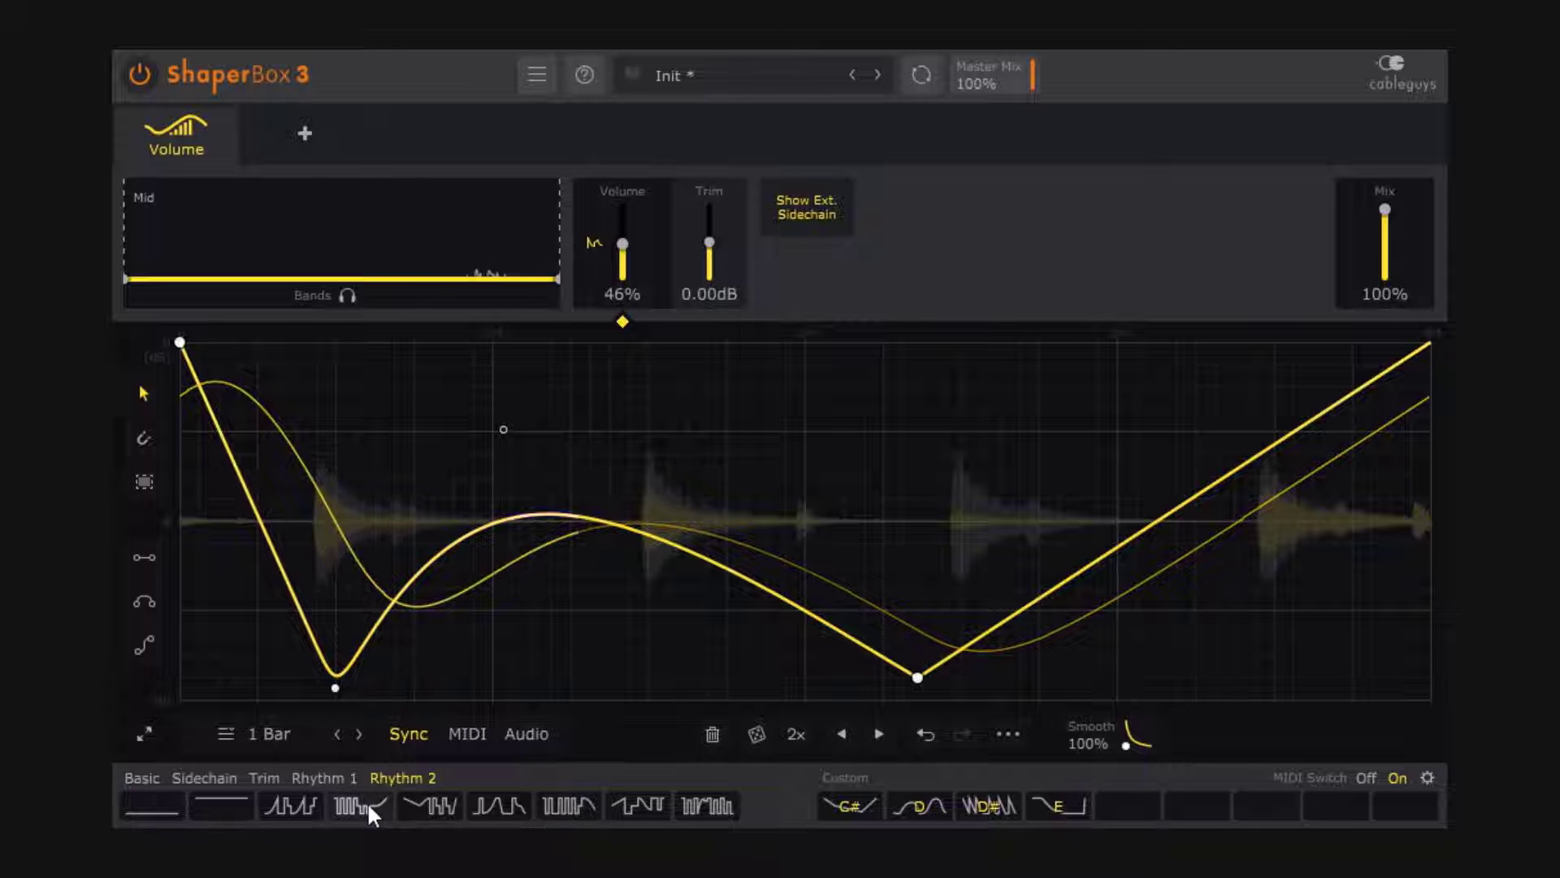
left_click(577, 796)
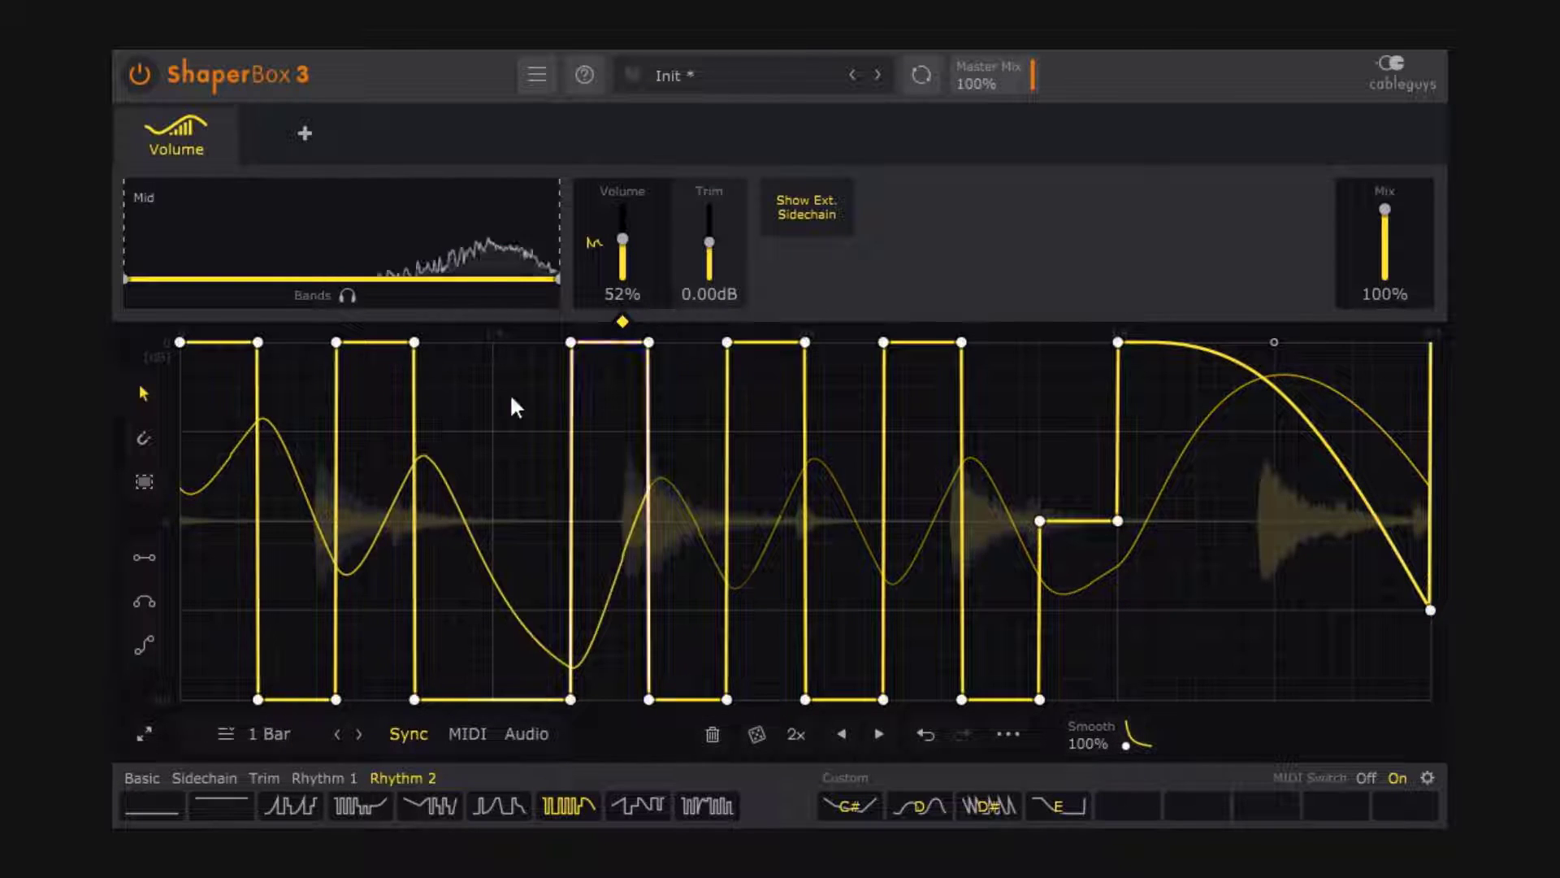
left_click_drag(1088, 741, 1088, 813)
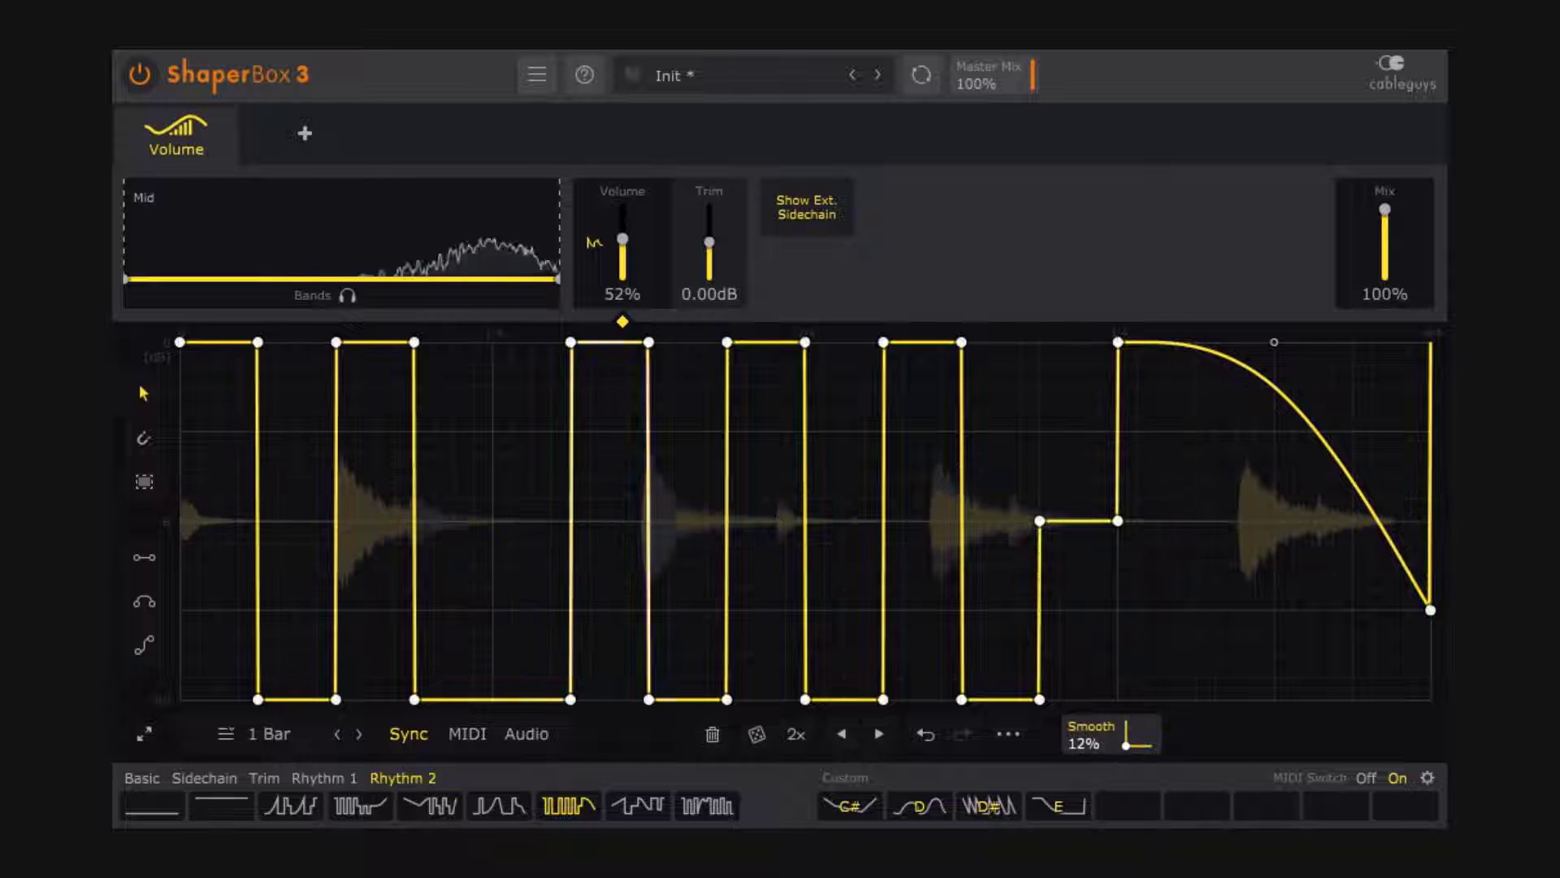
left_click_drag(1088, 741, 1088, 671)
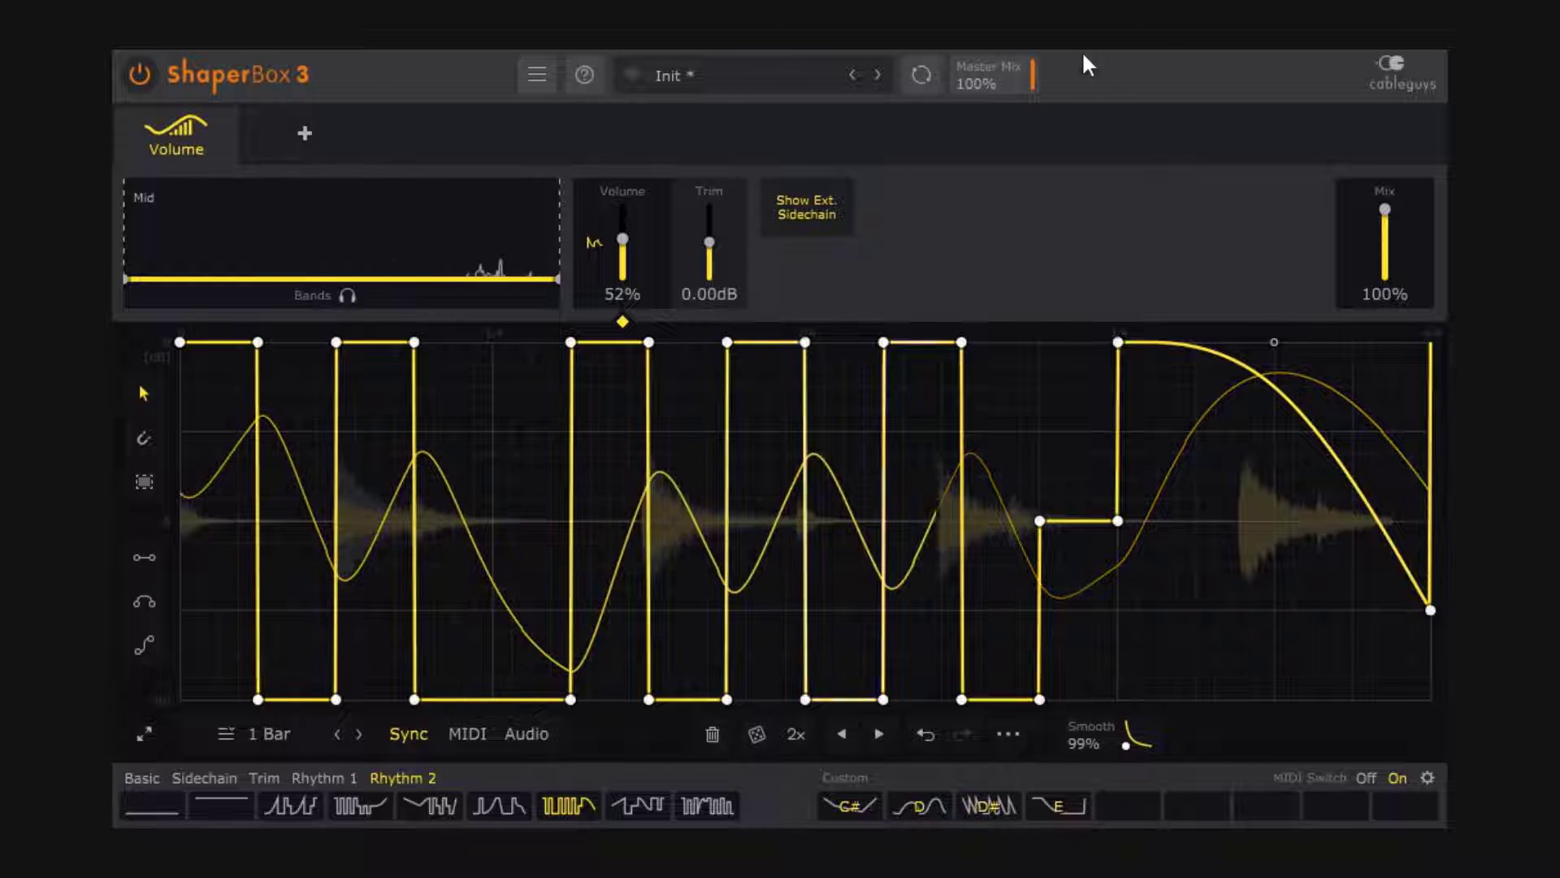
Step: Try Master Mix at 54% and the Volume shaper's Mix at 70%, resetting each to 100%
left_click_drag(1020, 77, 1019, 115)
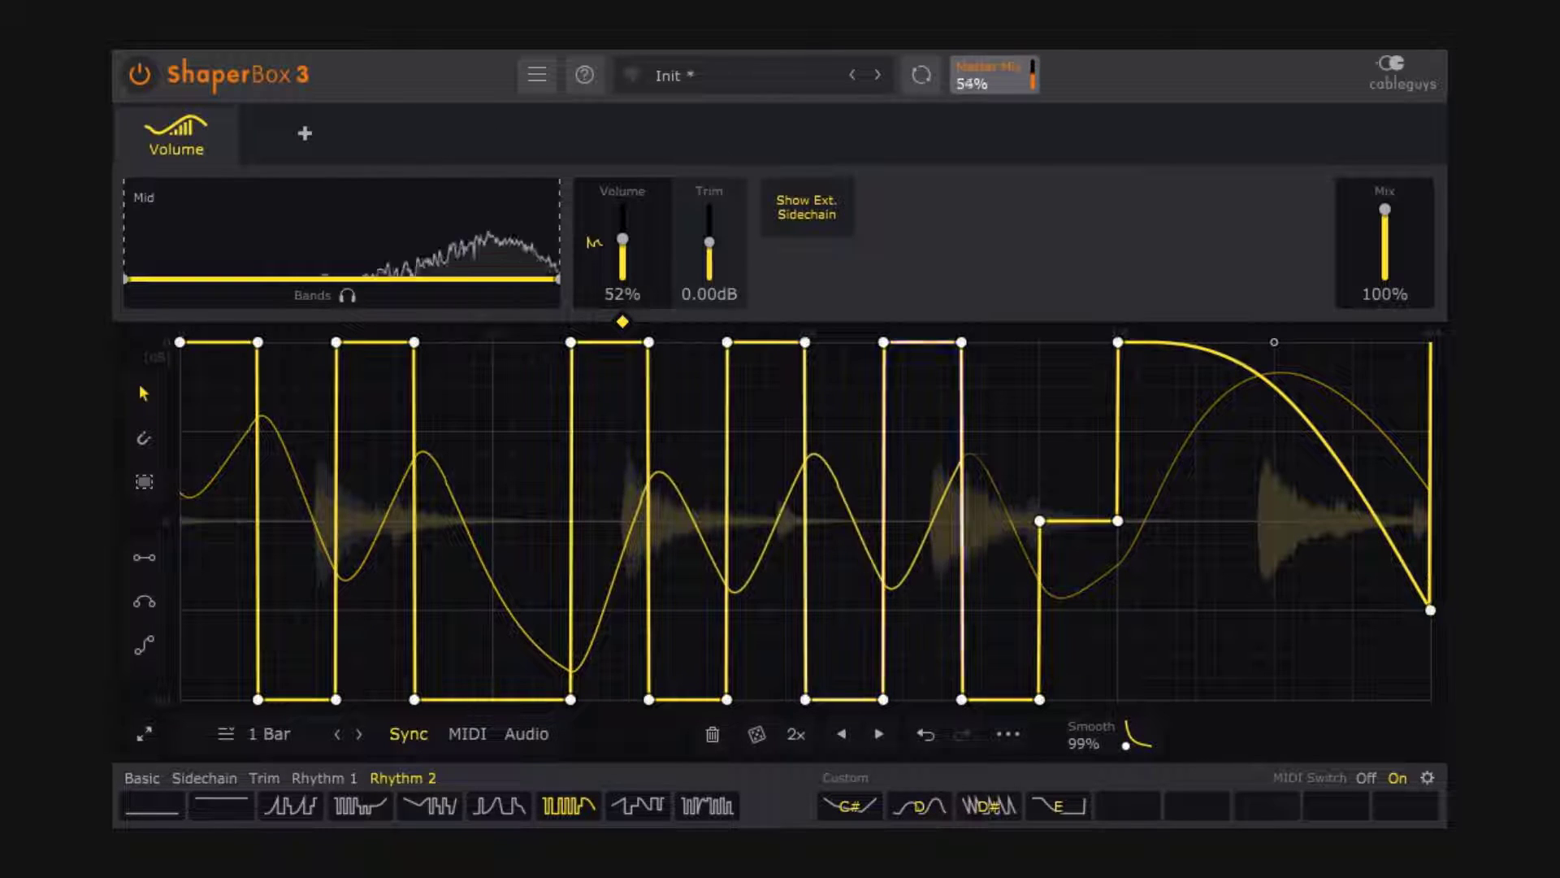
double_click(999, 76)
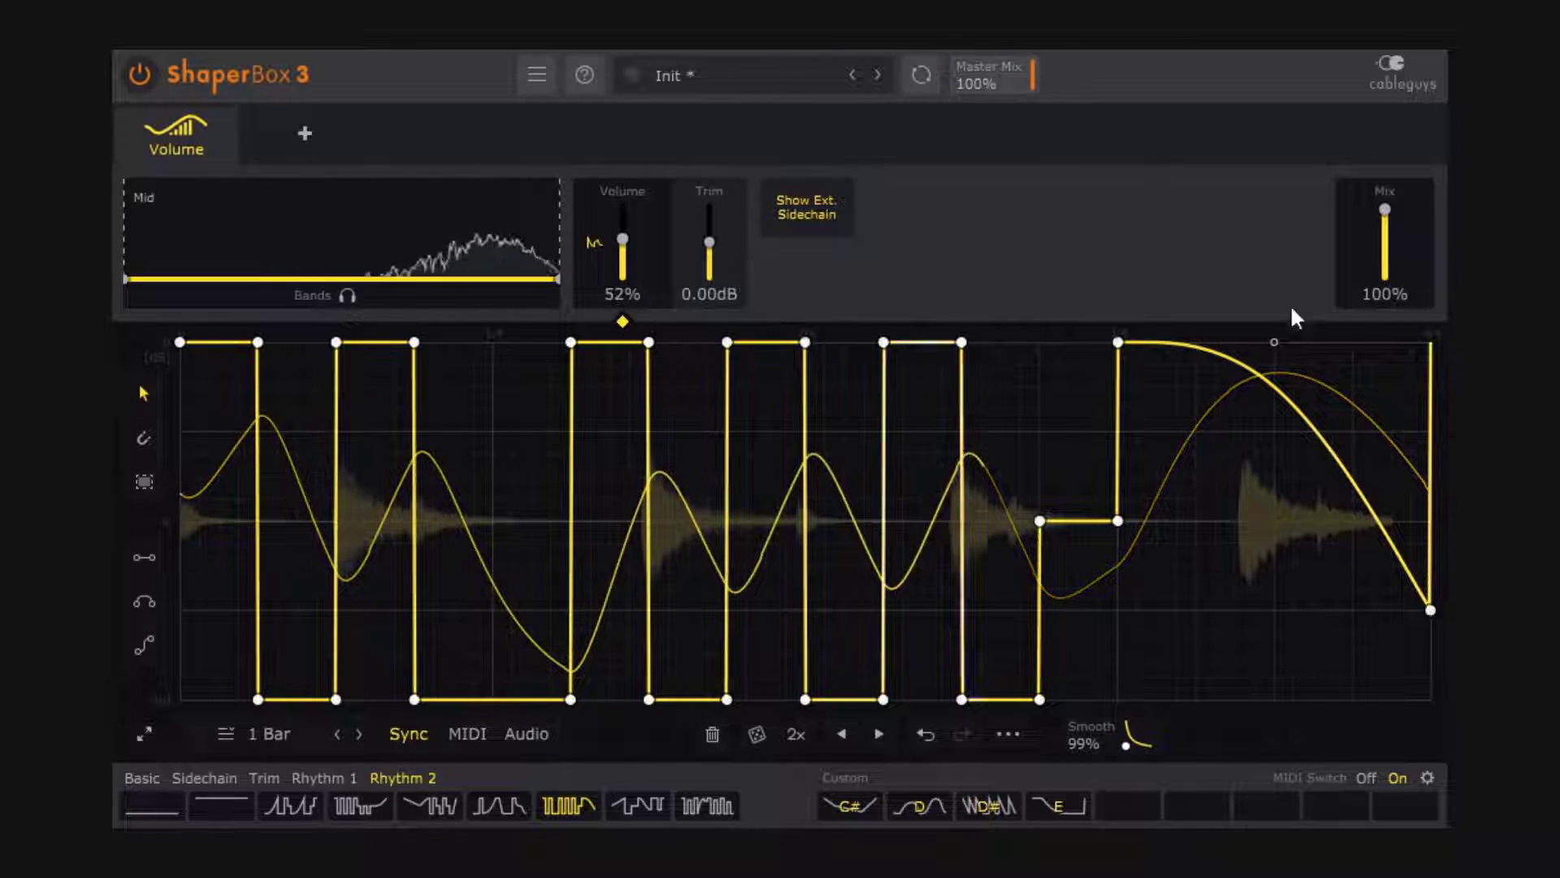
left_click_drag(1375, 250, 1375, 268)
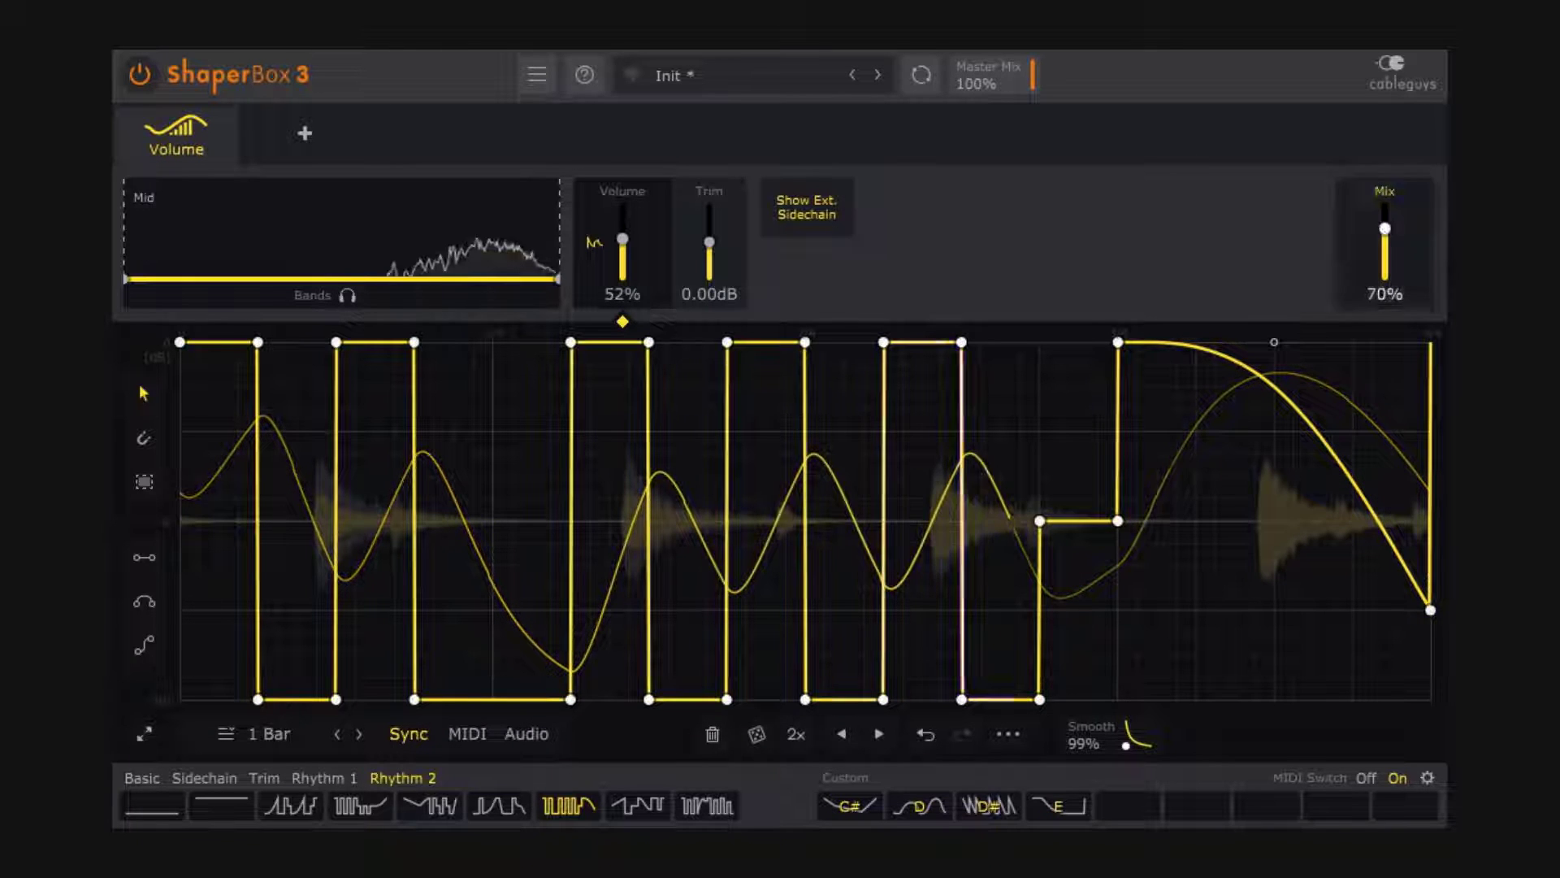
double_click(1385, 244)
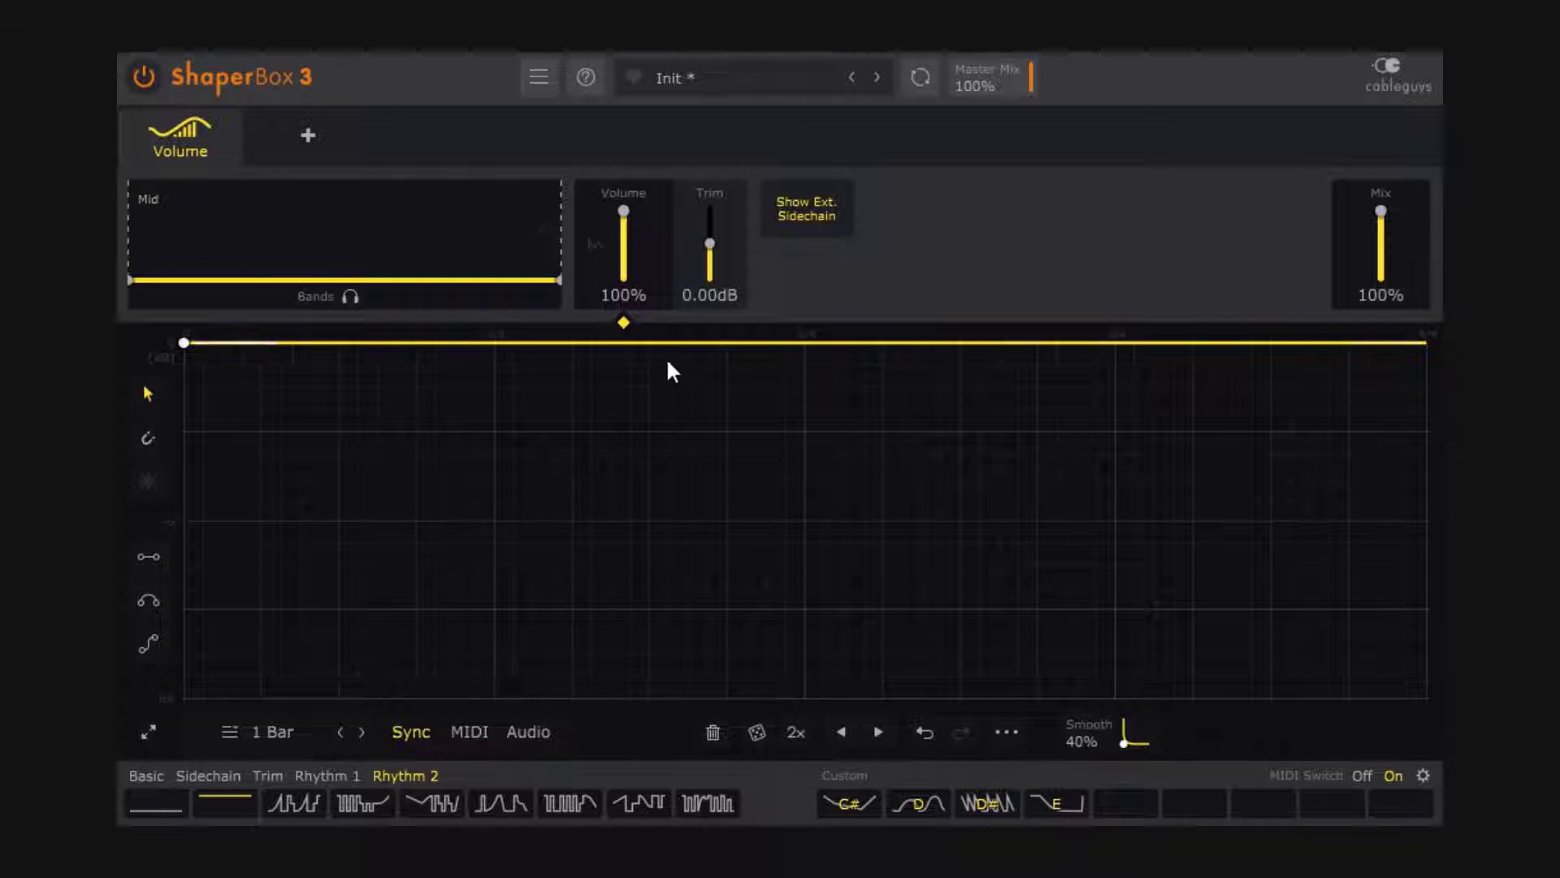
Step: Add a point to the flat volume wave, turn on grid snapping, and place the point midway between the bar start and 1/4 at -6 dB
left_click_drag(641, 345, 494, 497)
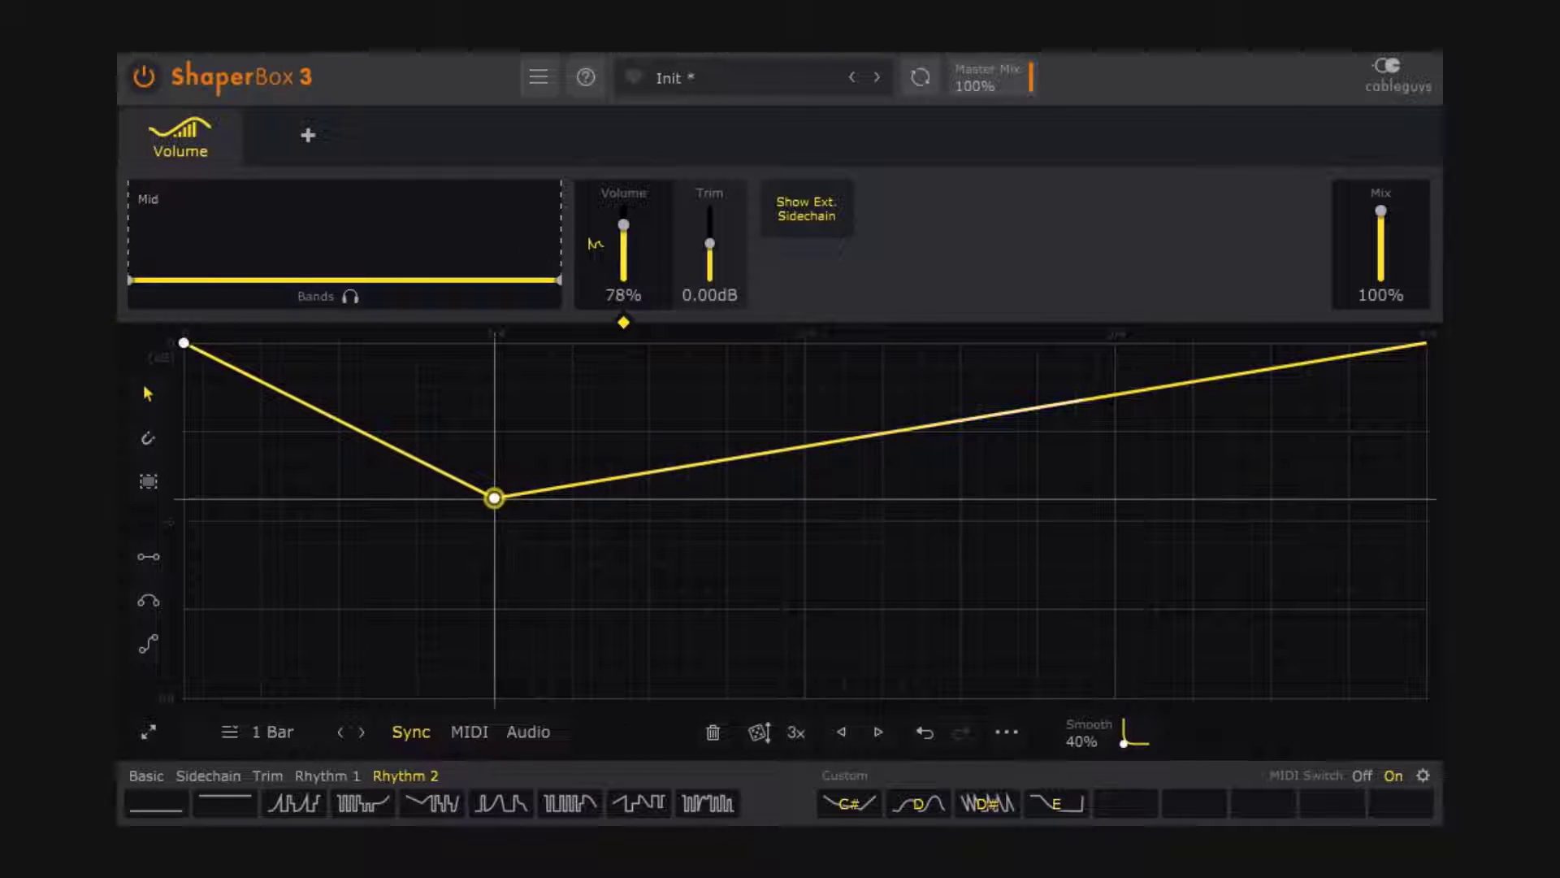
left_click_drag(495, 500, 602, 501)
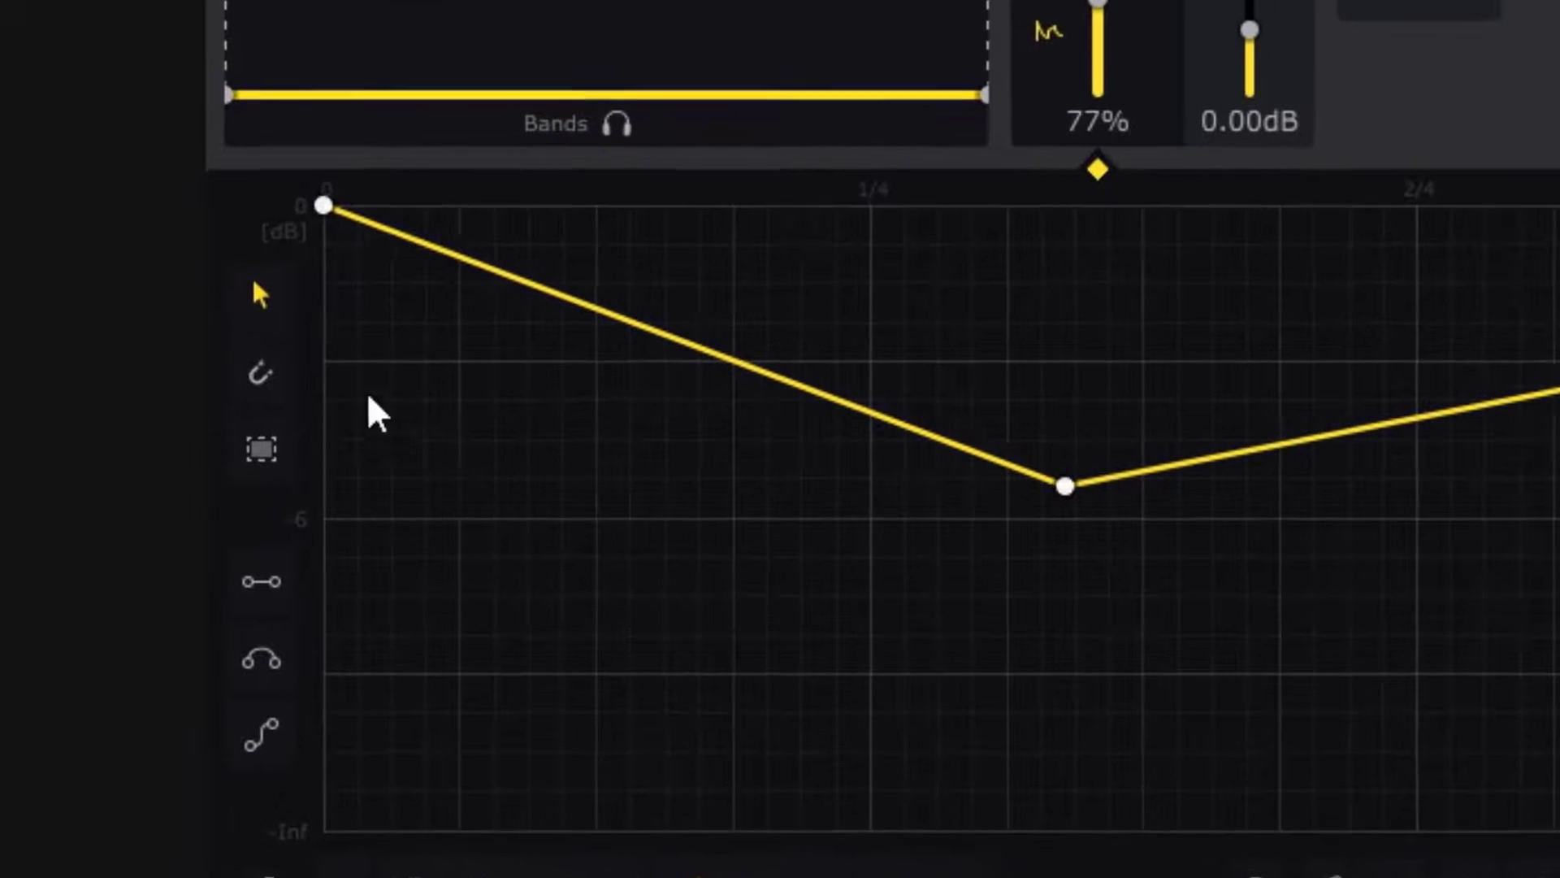
left_click(261, 374)
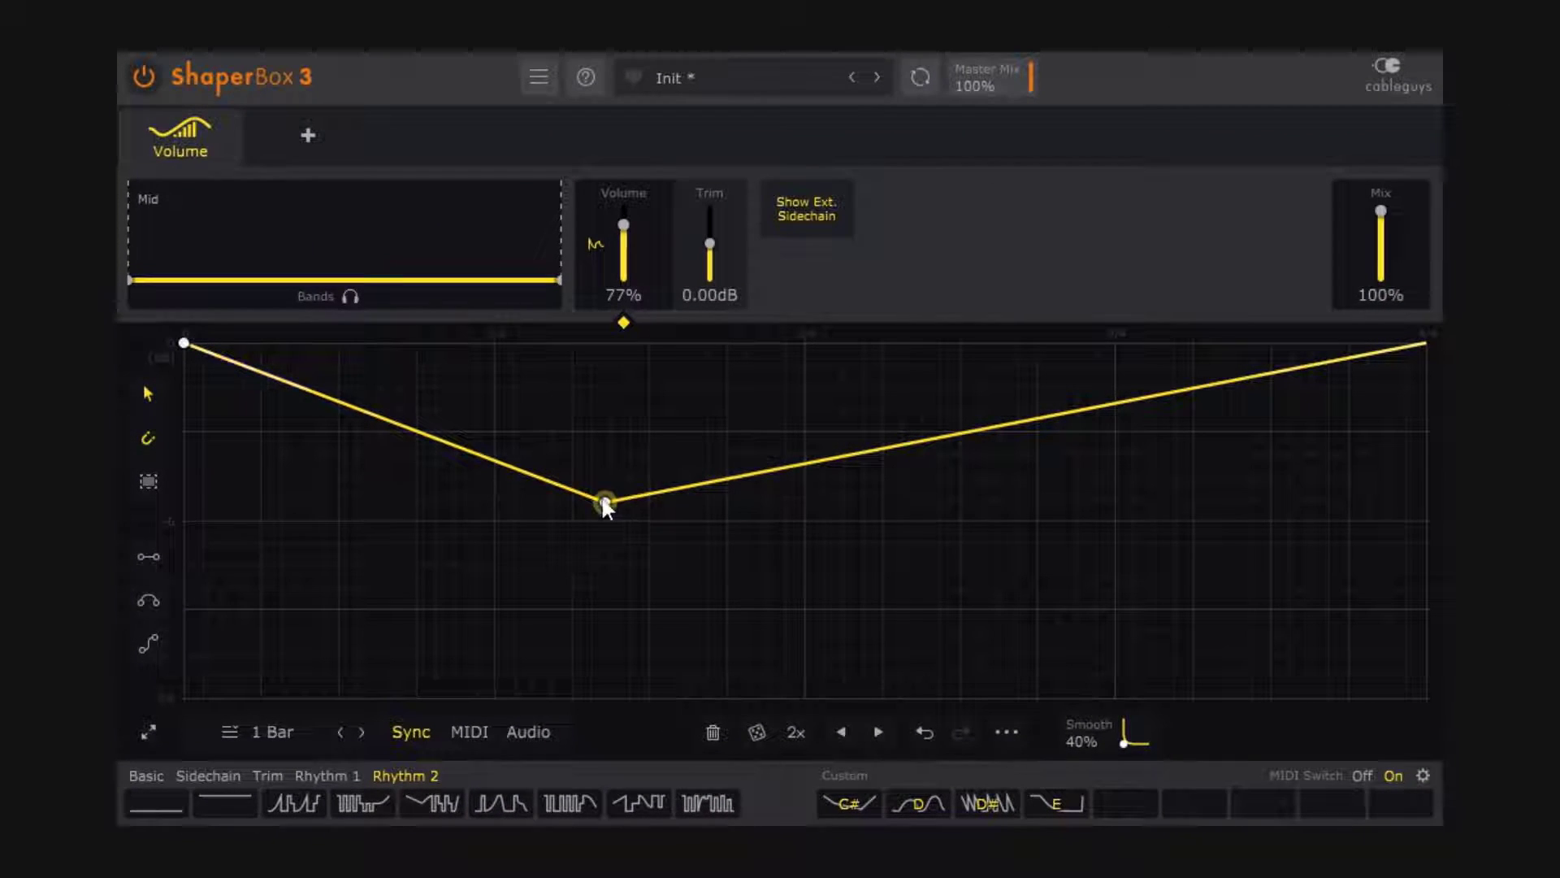
left_click_drag(605, 502, 338, 520)
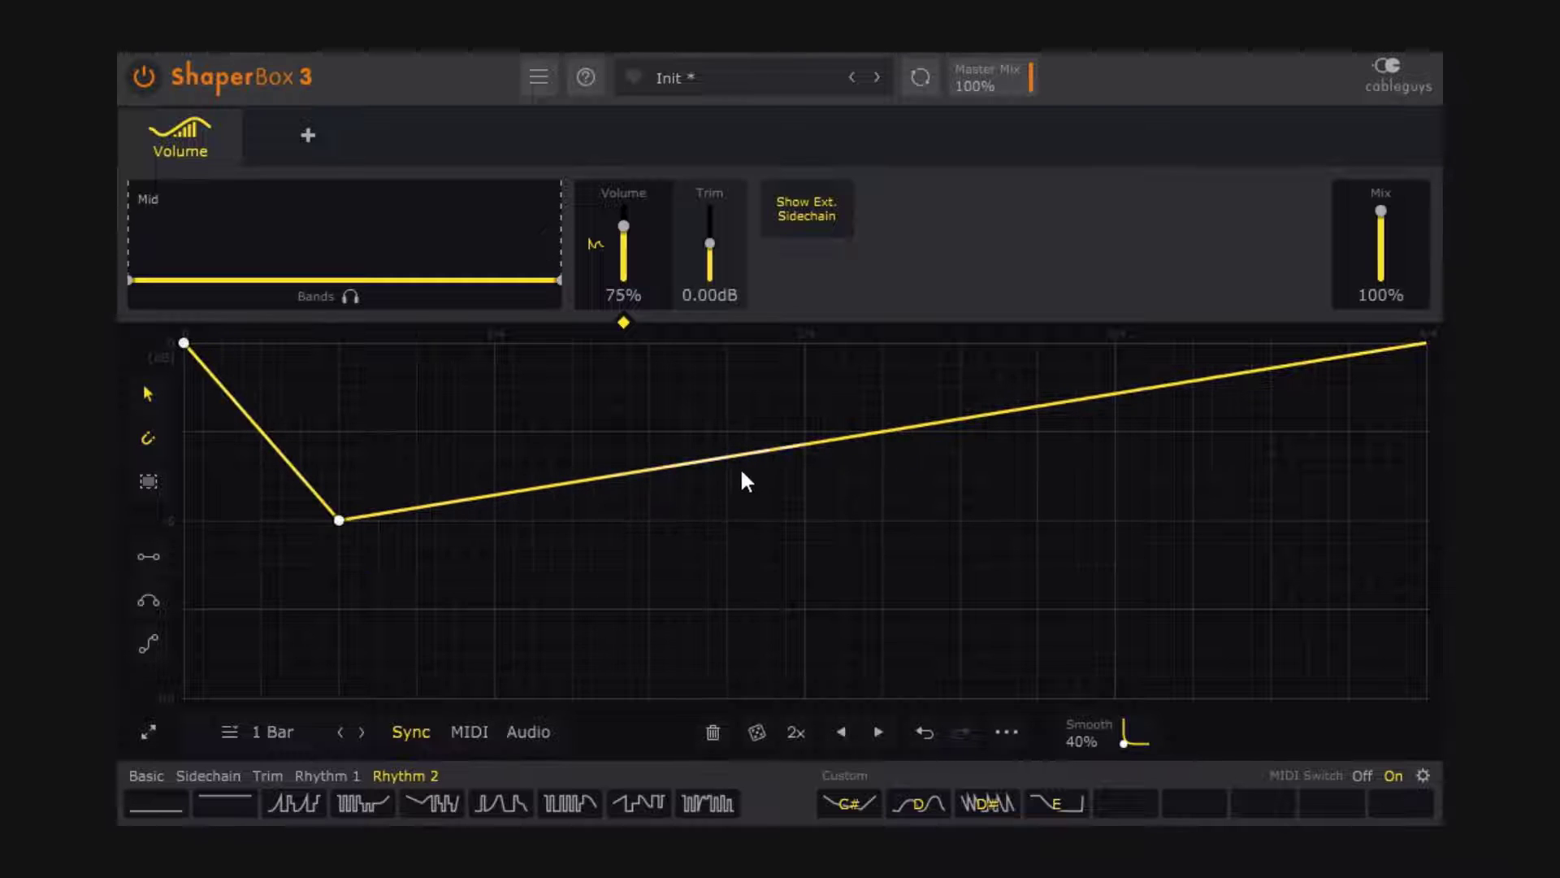
Step: Add a second volume wave point between 1/4 and 2/4, trying it at -6 dB before moving it lower and closer to 2/4
left_click(707, 455)
left_click_drag(709, 455, 689, 520)
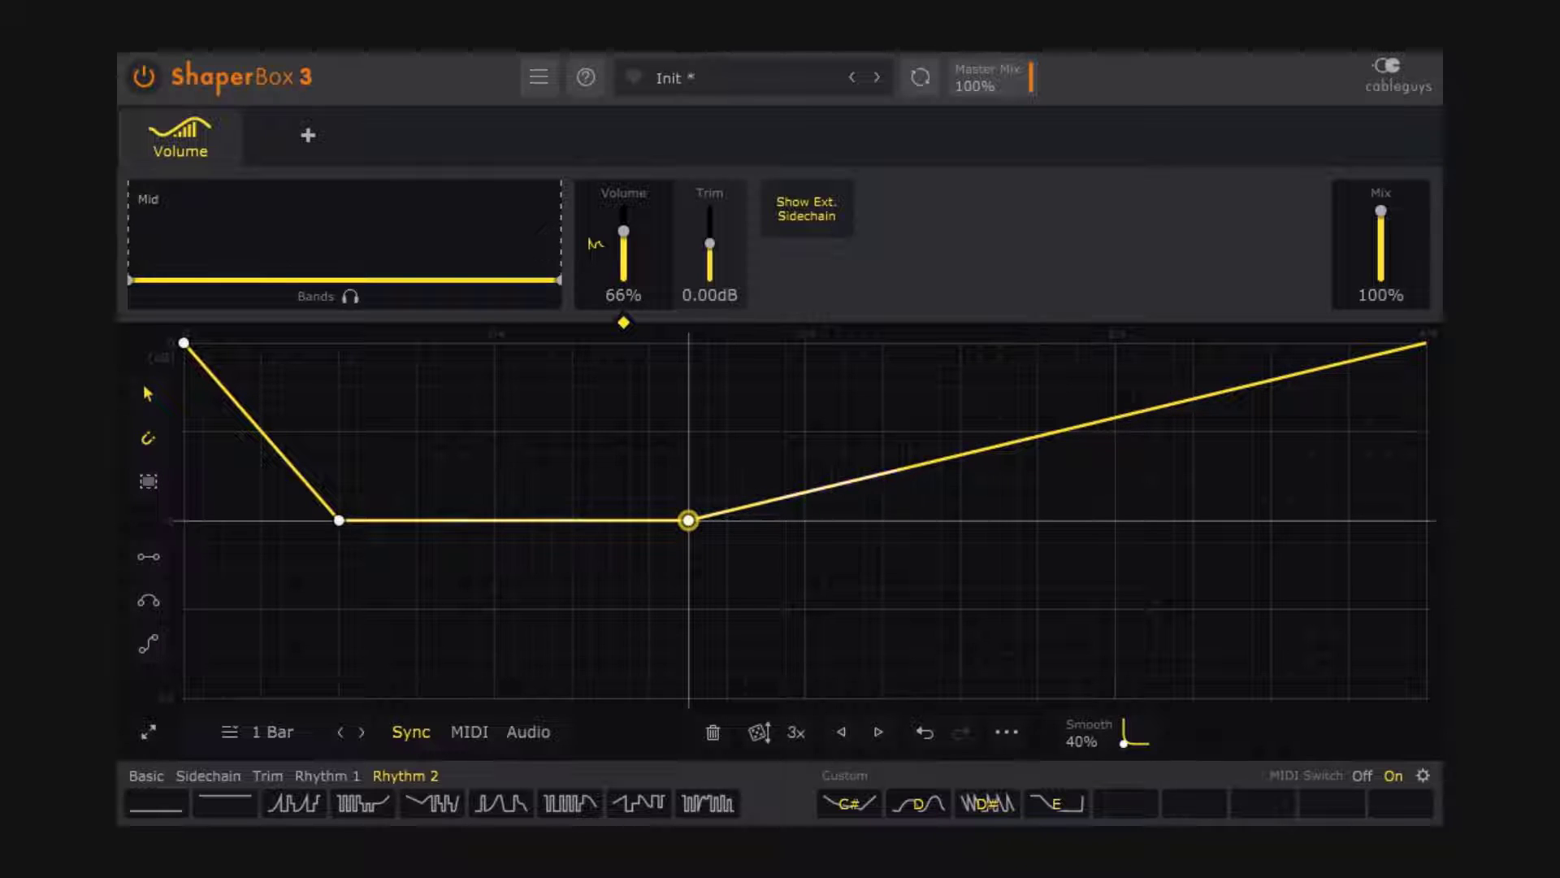
left_click_drag(689, 520, 765, 573)
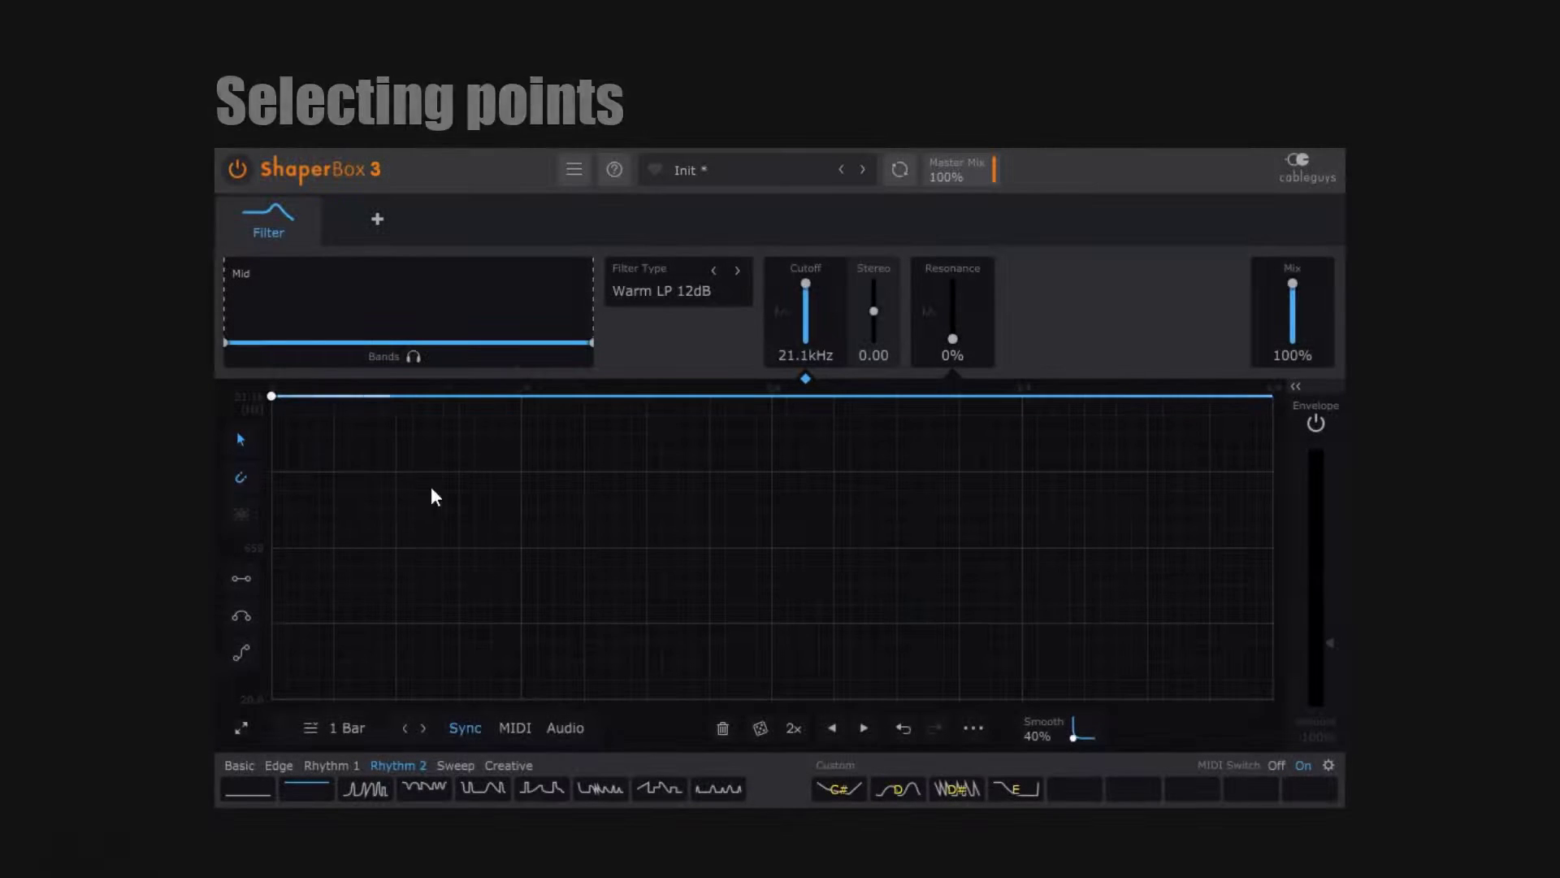
Step: Load the eighth Rhythm 2 preset wave for the filter cutoff, delete its points from 1/4 to 3/4, and undo the deletion
left_click(657, 788)
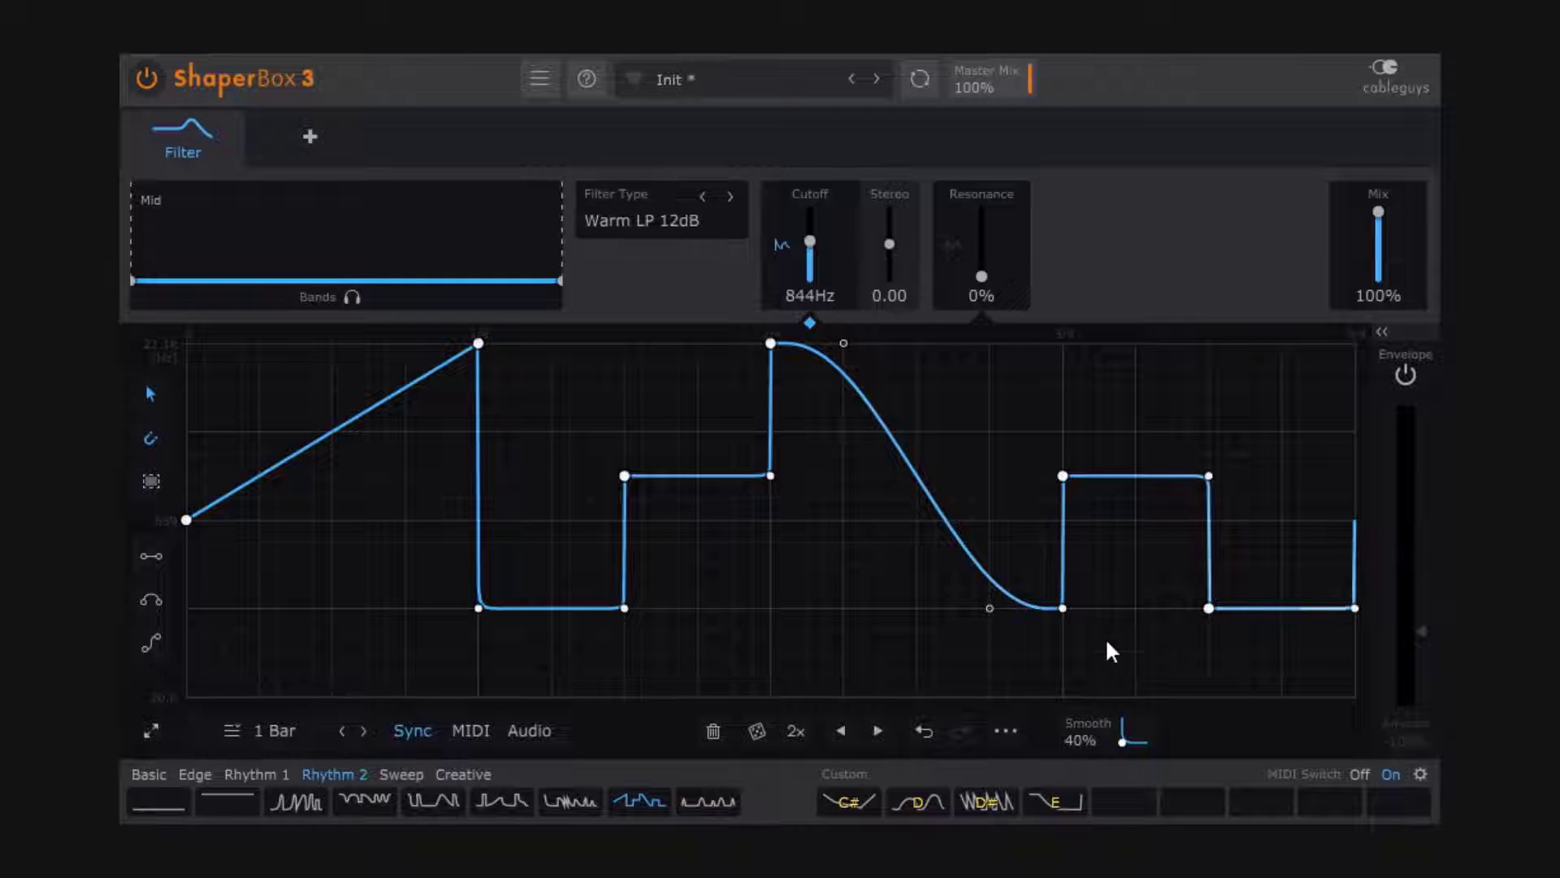
left_click_drag(1105, 636, 416, 313)
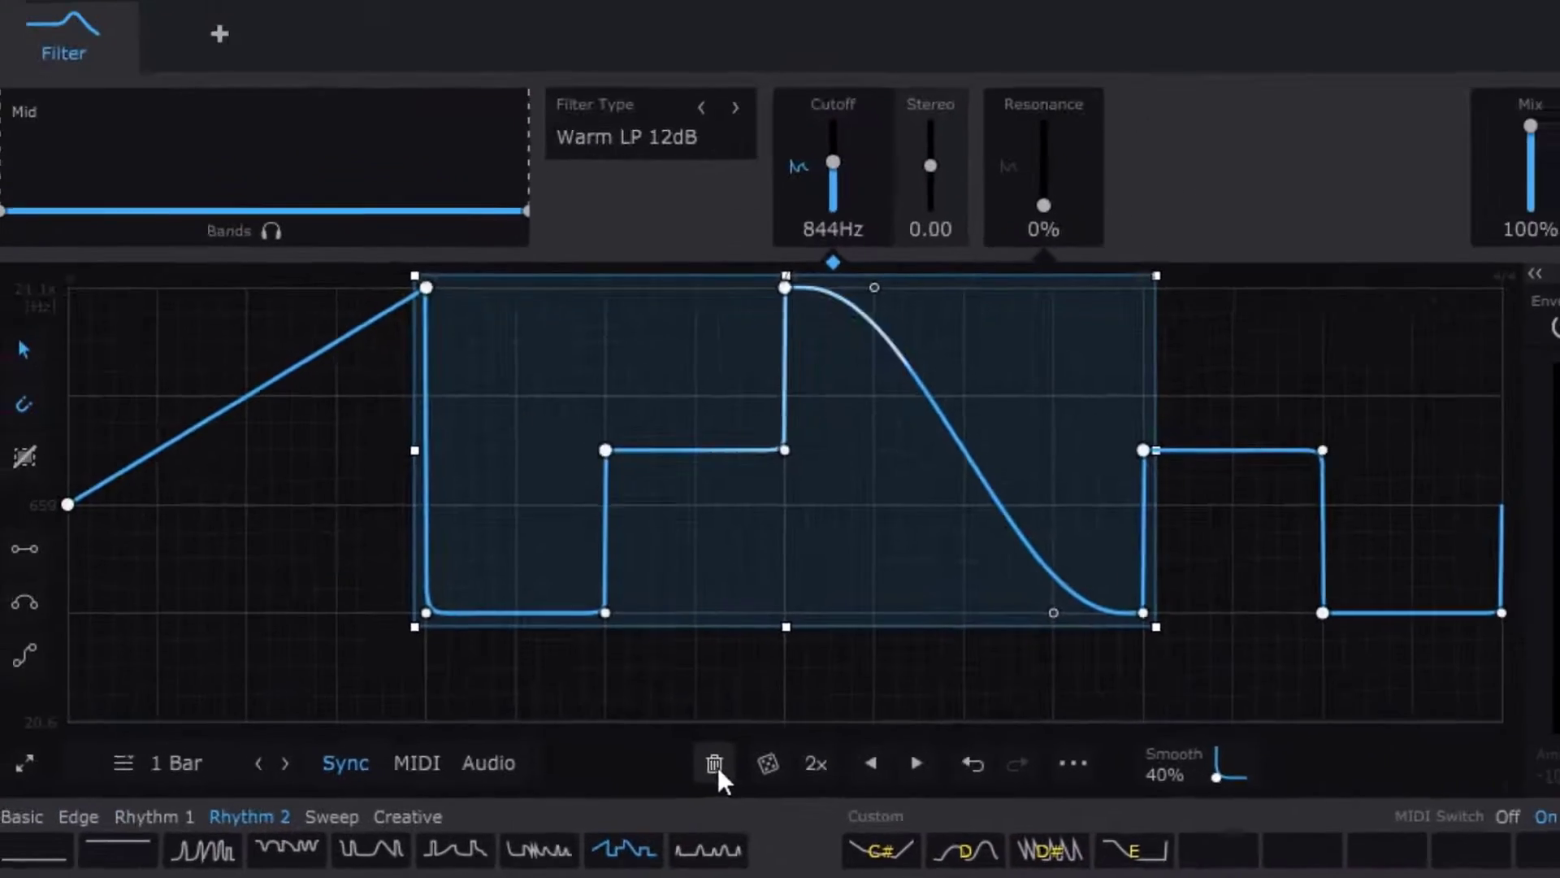
left_click(786, 707)
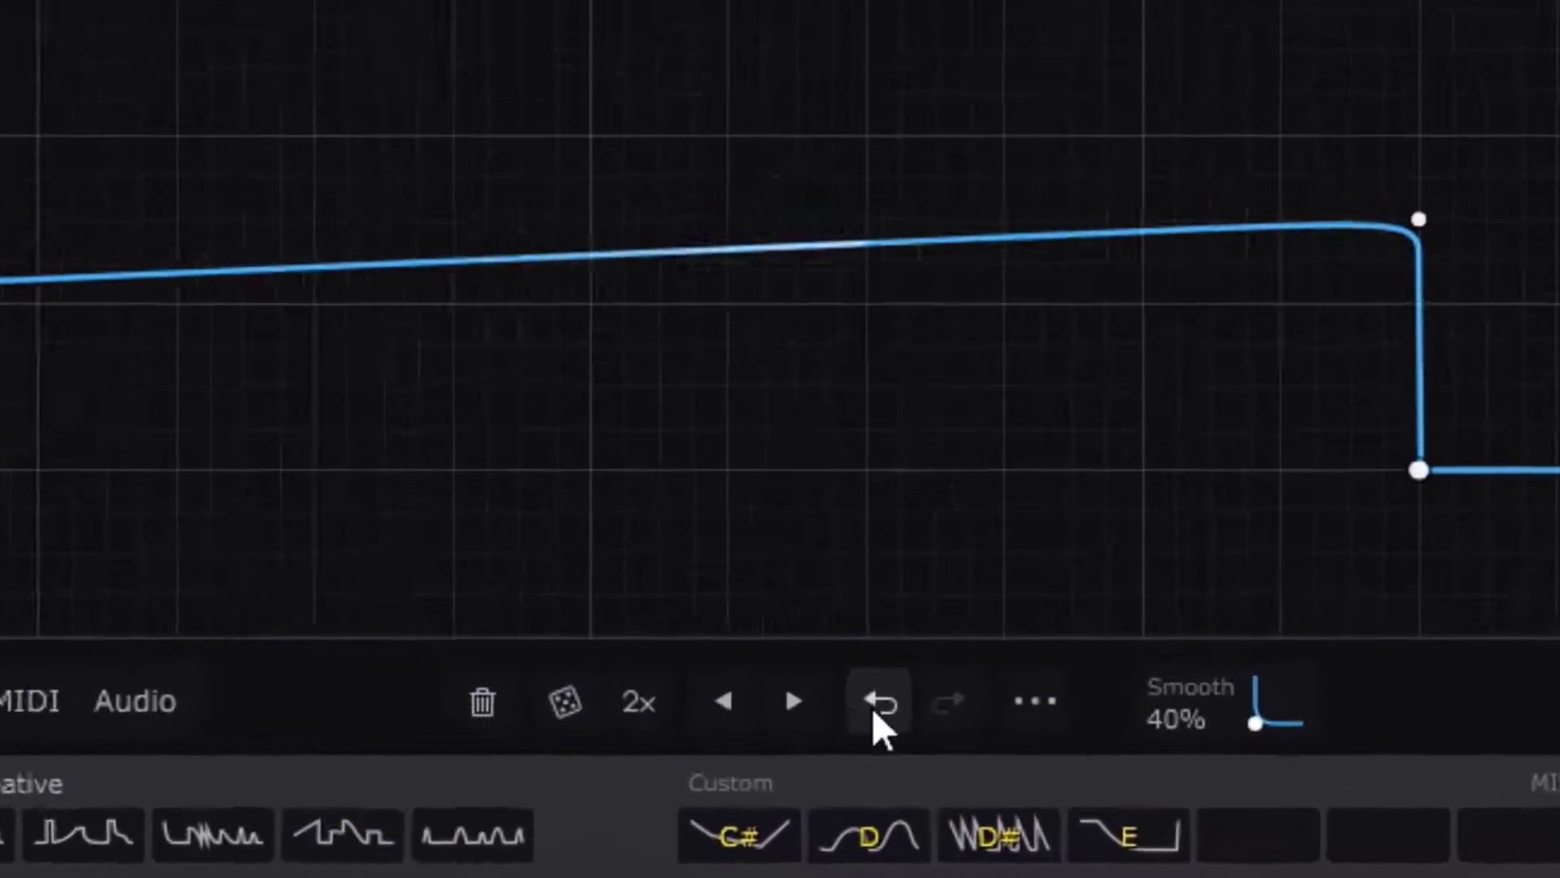
left_click(938, 765)
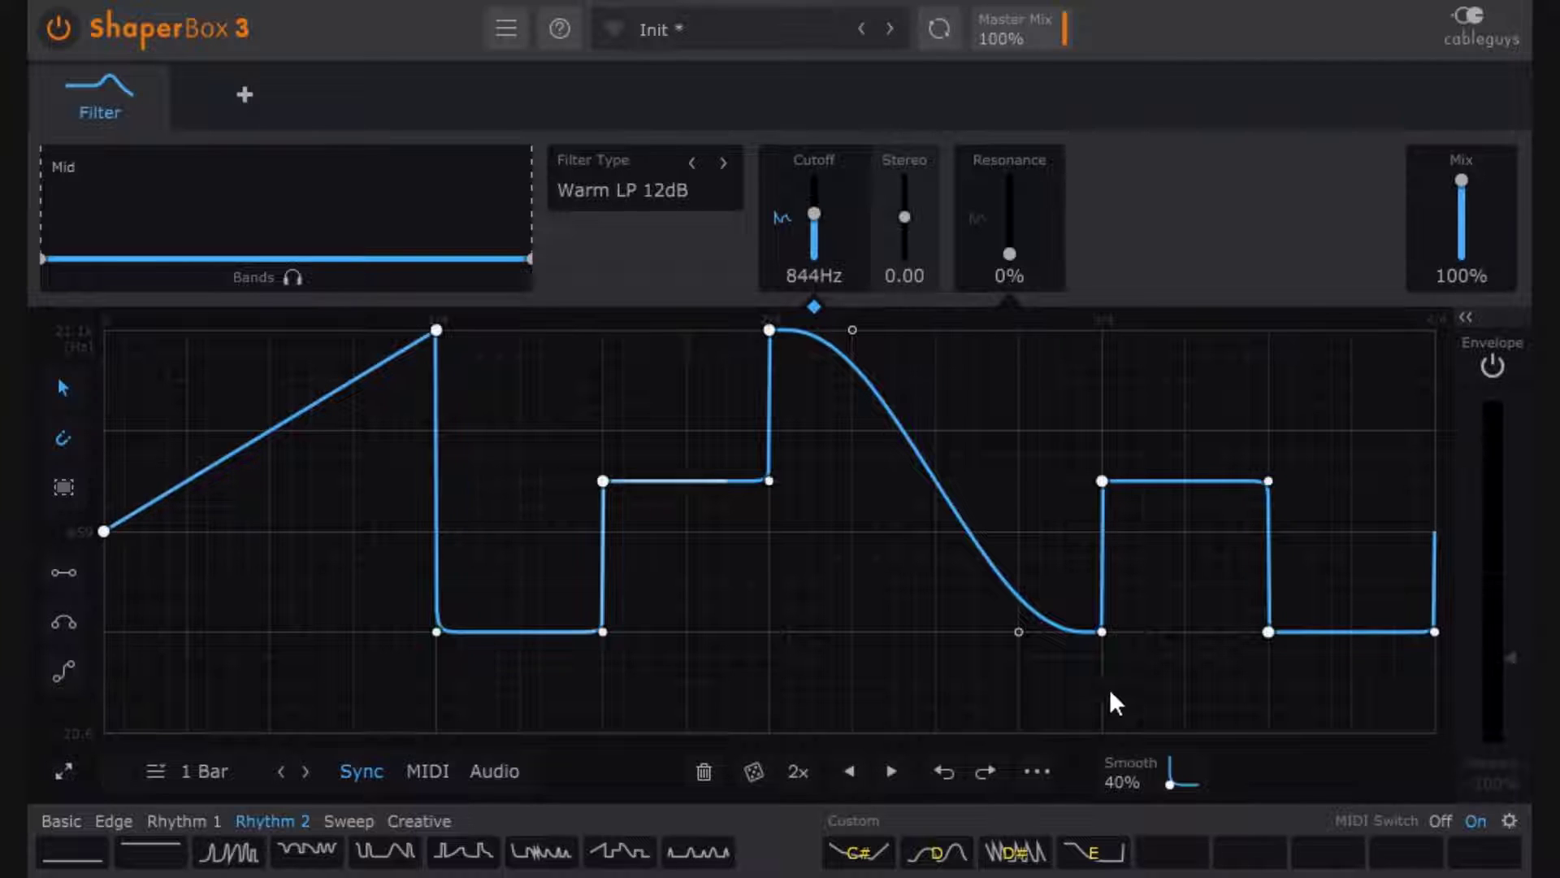
Step: Select the wave points from 1/4 to 3/4, move the block lower and earlier so it starts near the bar start, and deselect it
left_click_drag(1123, 692, 416, 326)
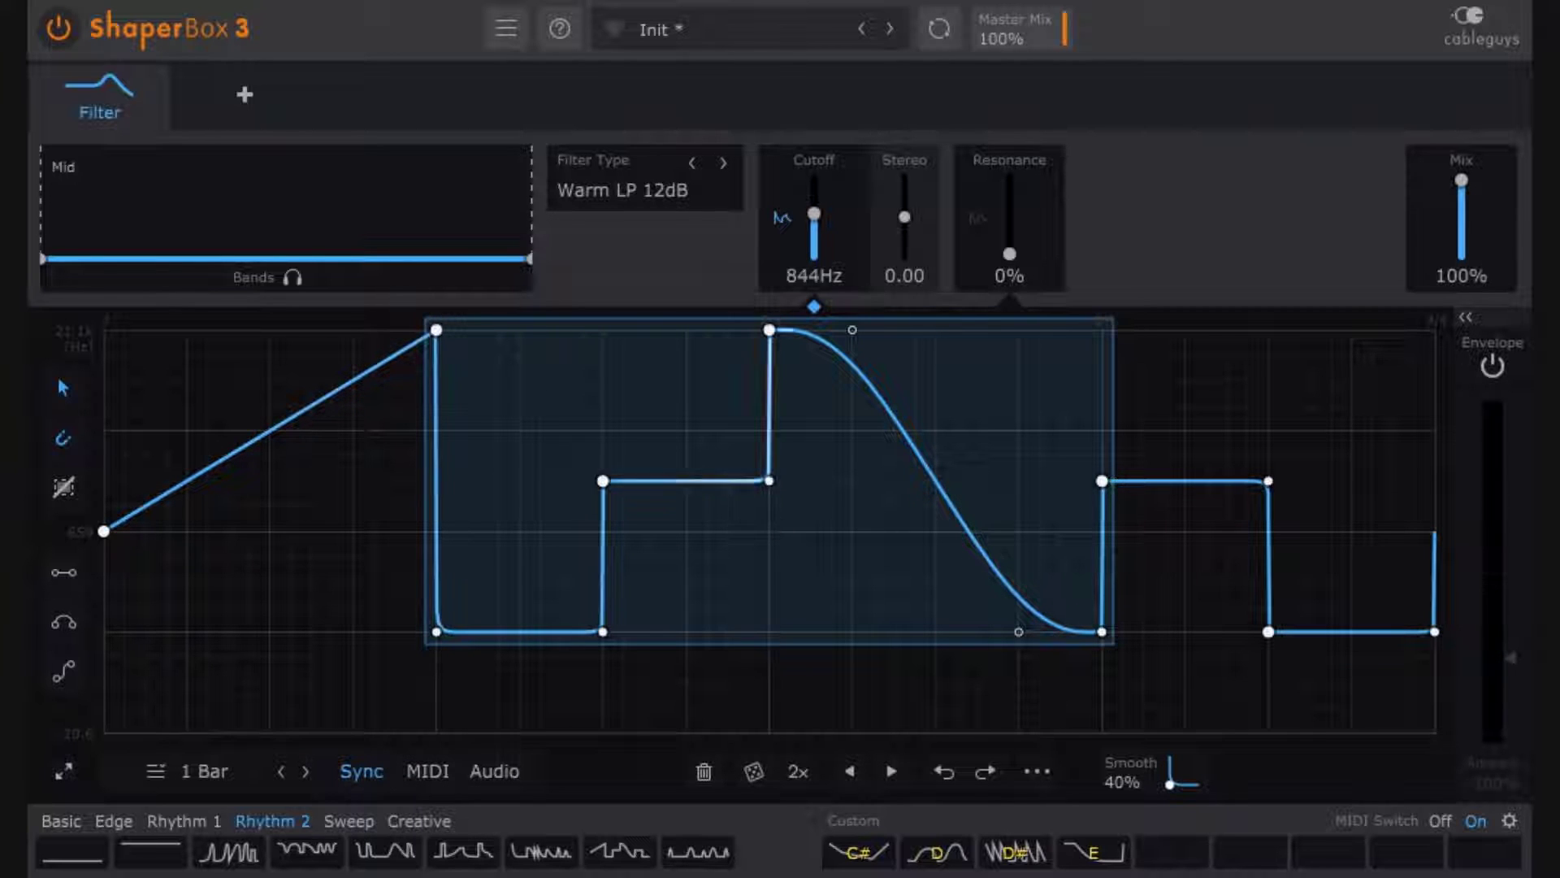
left_click_drag(768, 481, 718, 578)
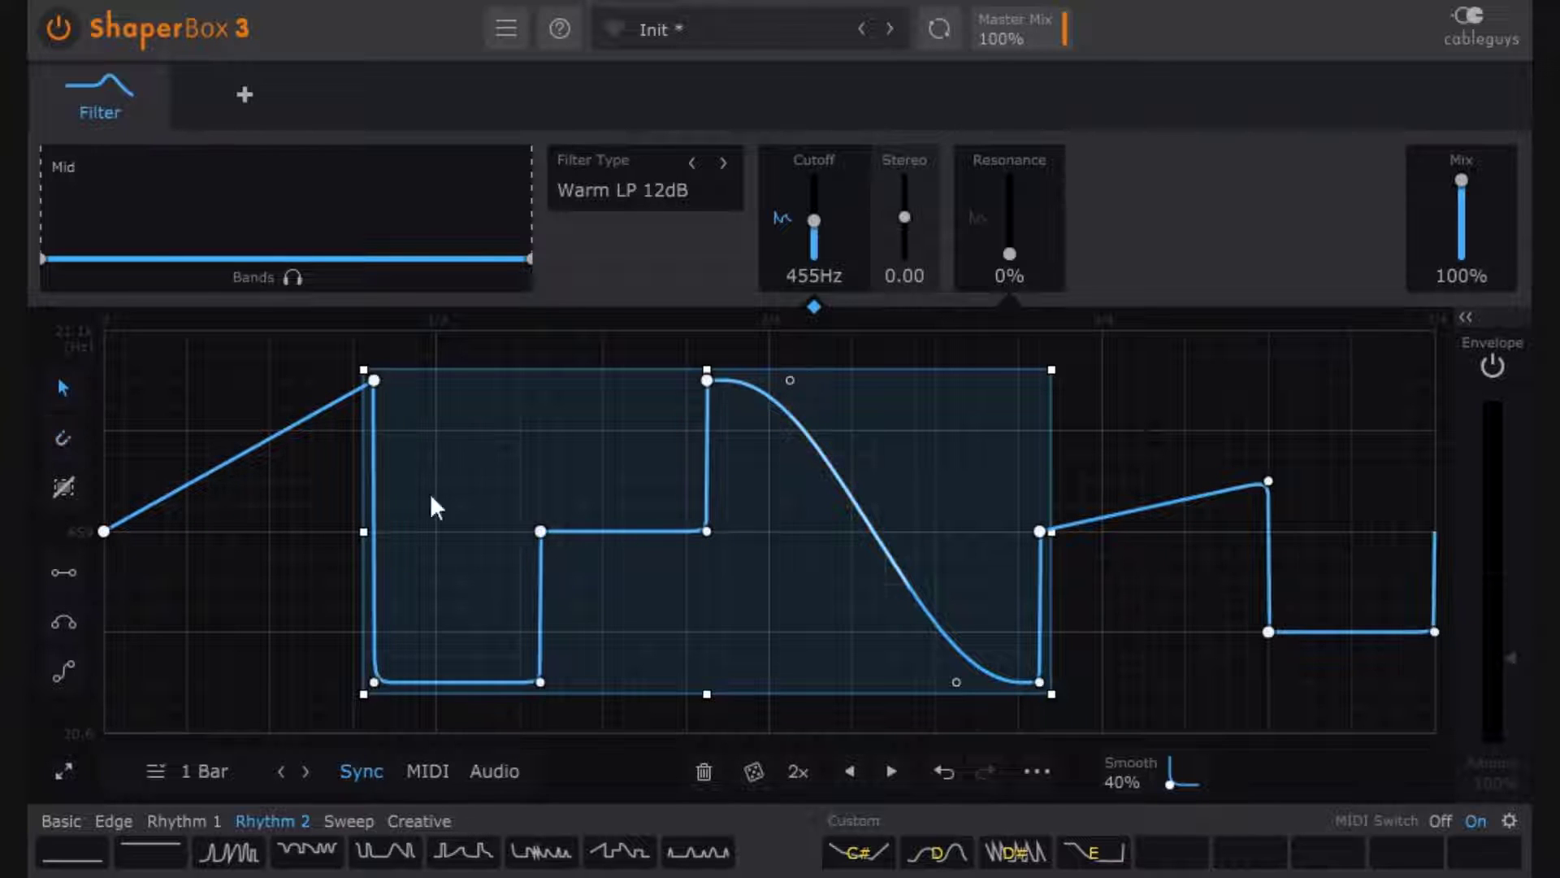
left_click_drag(697, 611, 432, 644)
left_click(959, 453)
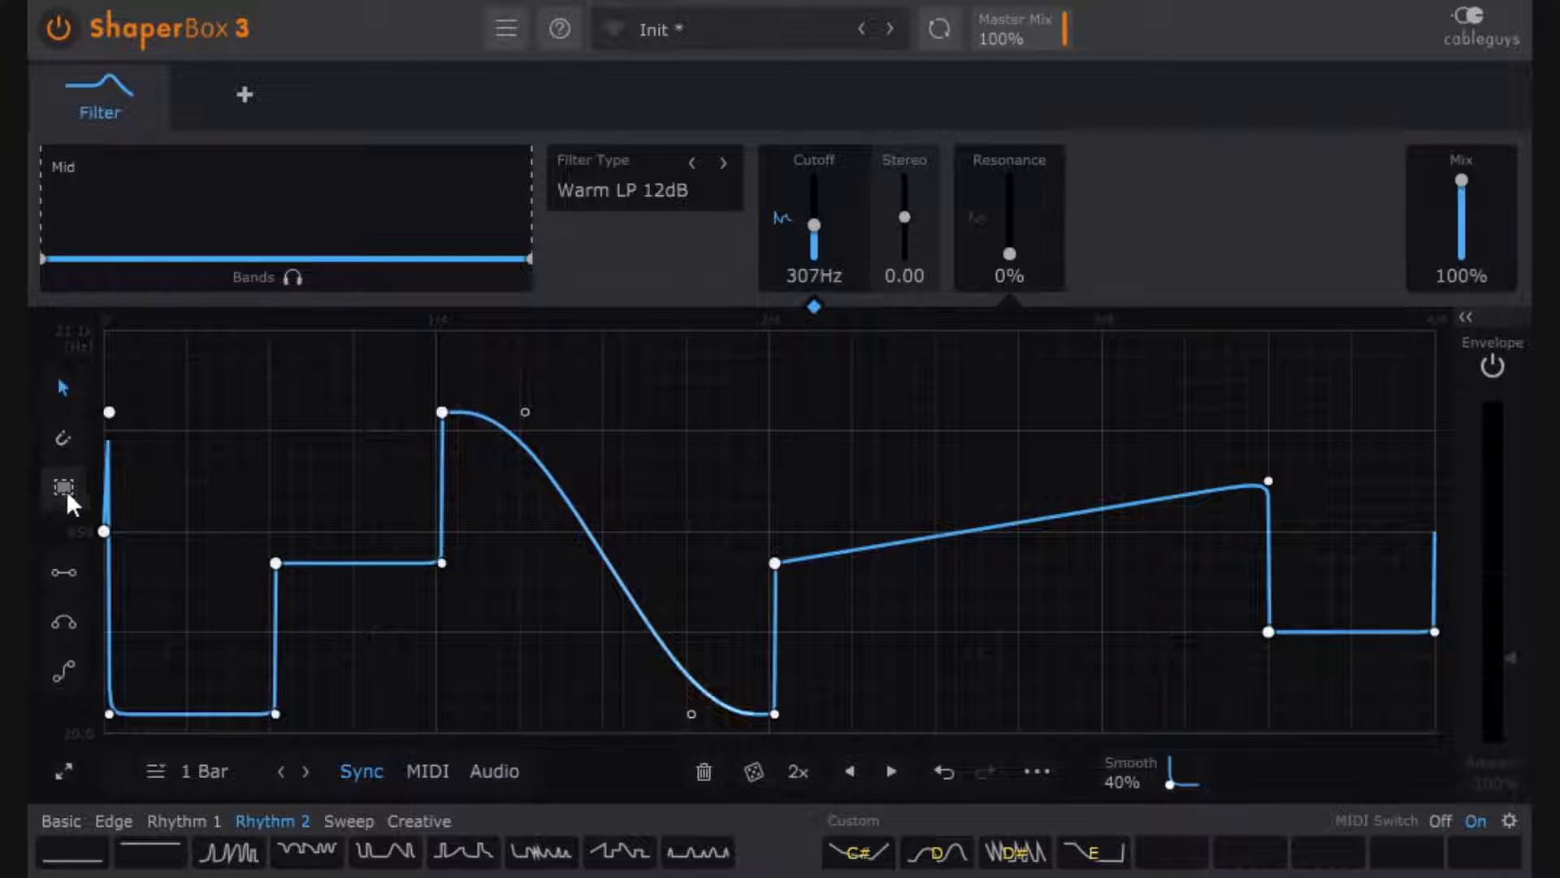
Step: Select all wave points, shift them later and slightly higher, and nudge the first point earlier and up
left_click_drag(1399, 354, 52, 735)
left_click_drag(264, 715, 599, 573)
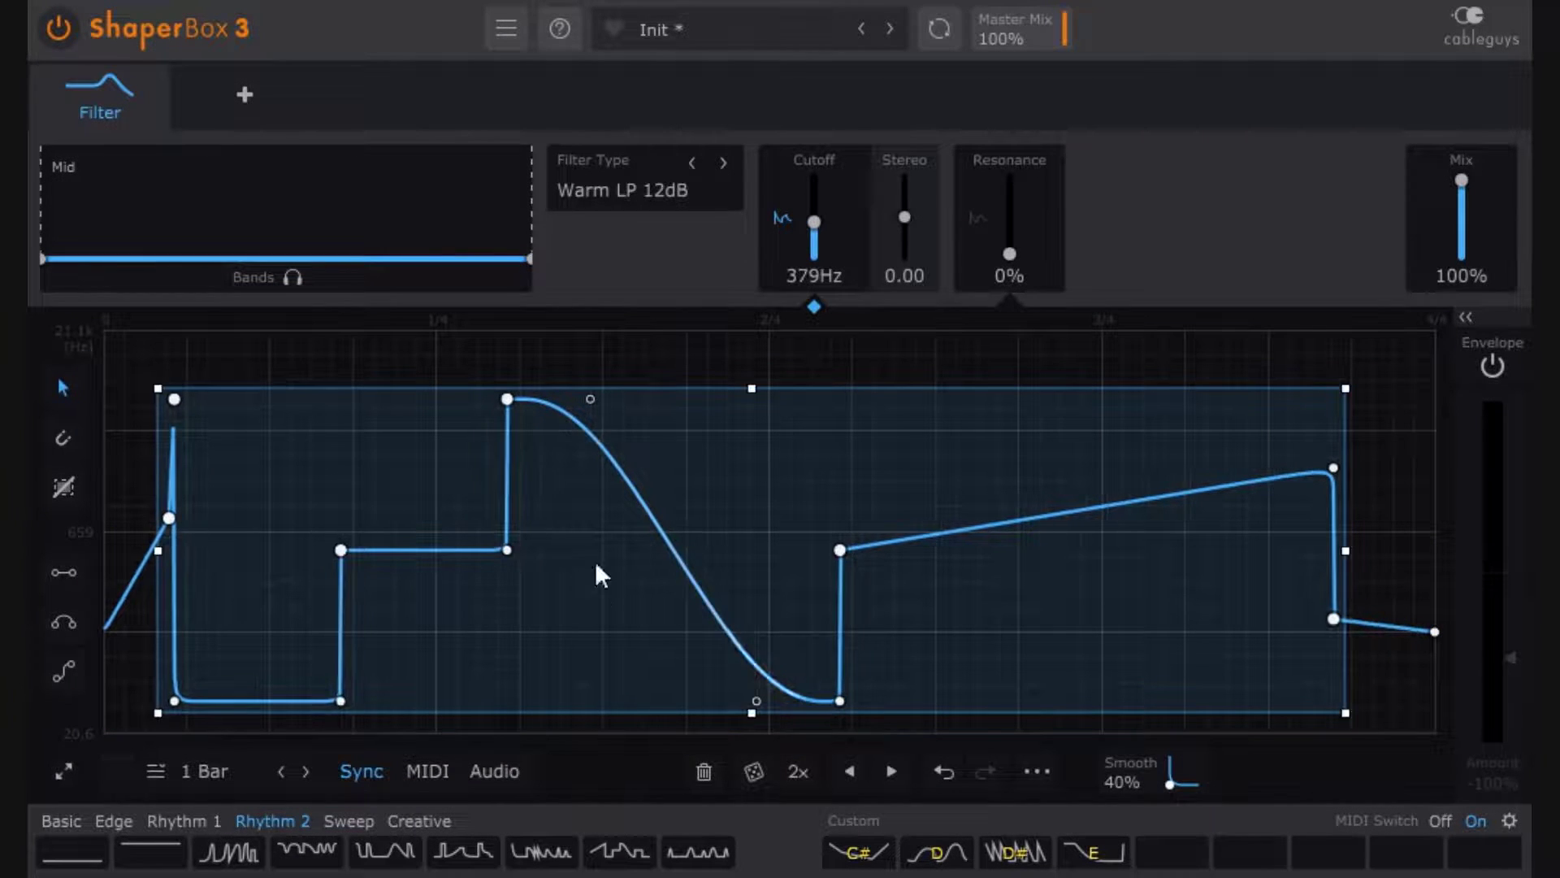
left_click(533, 349)
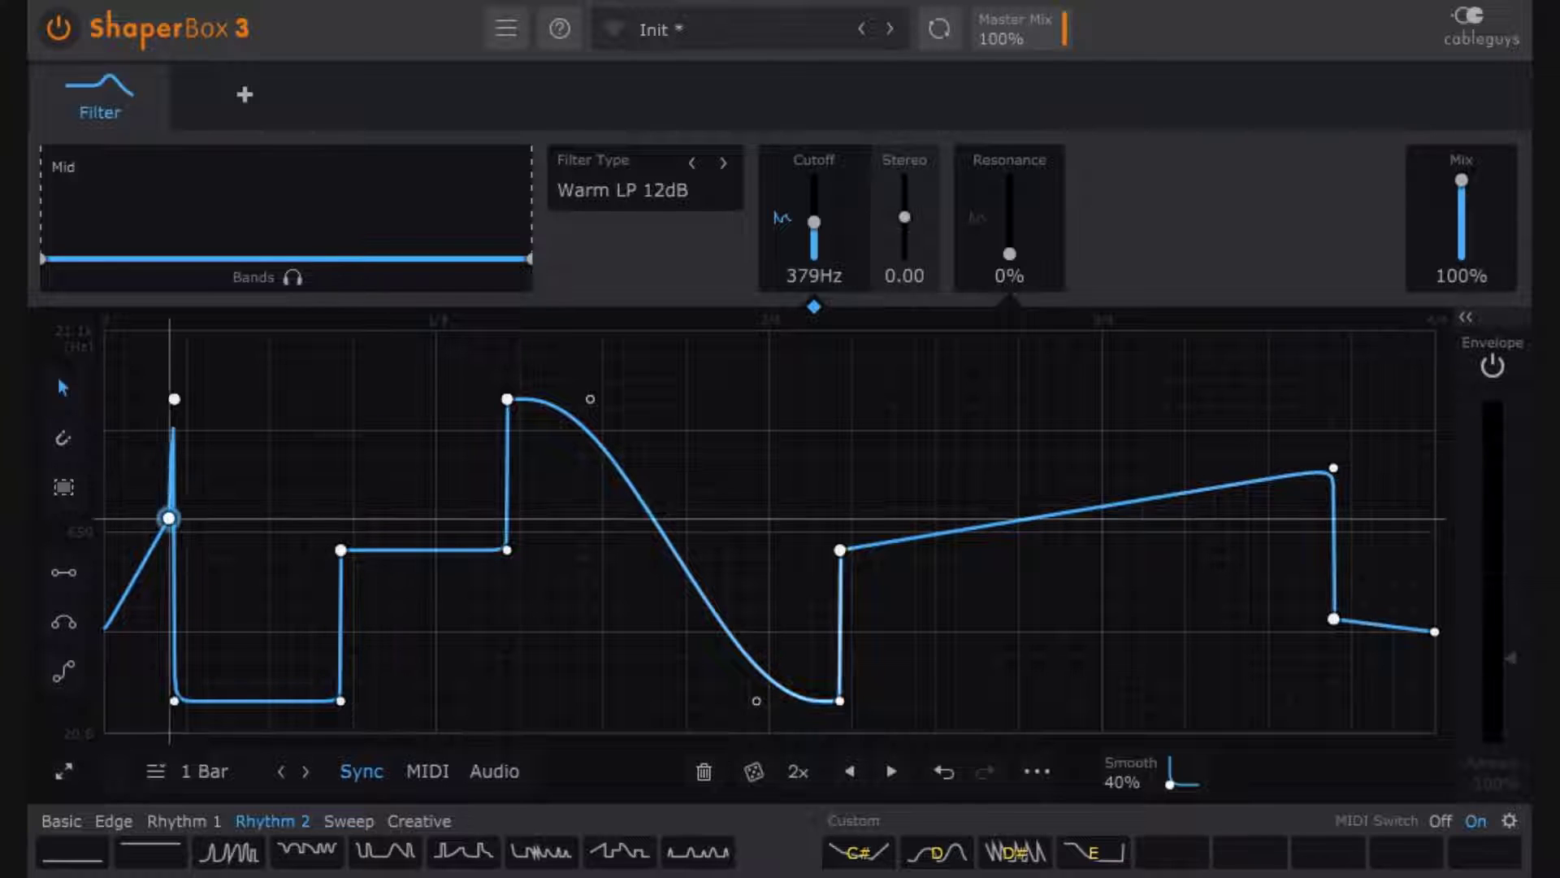
left_click_drag(173, 523, 148, 508)
Step: Toggle the selection of all wave points, leaving them selected, and shift the whole shape slightly earlier and higher
left_click(65, 485)
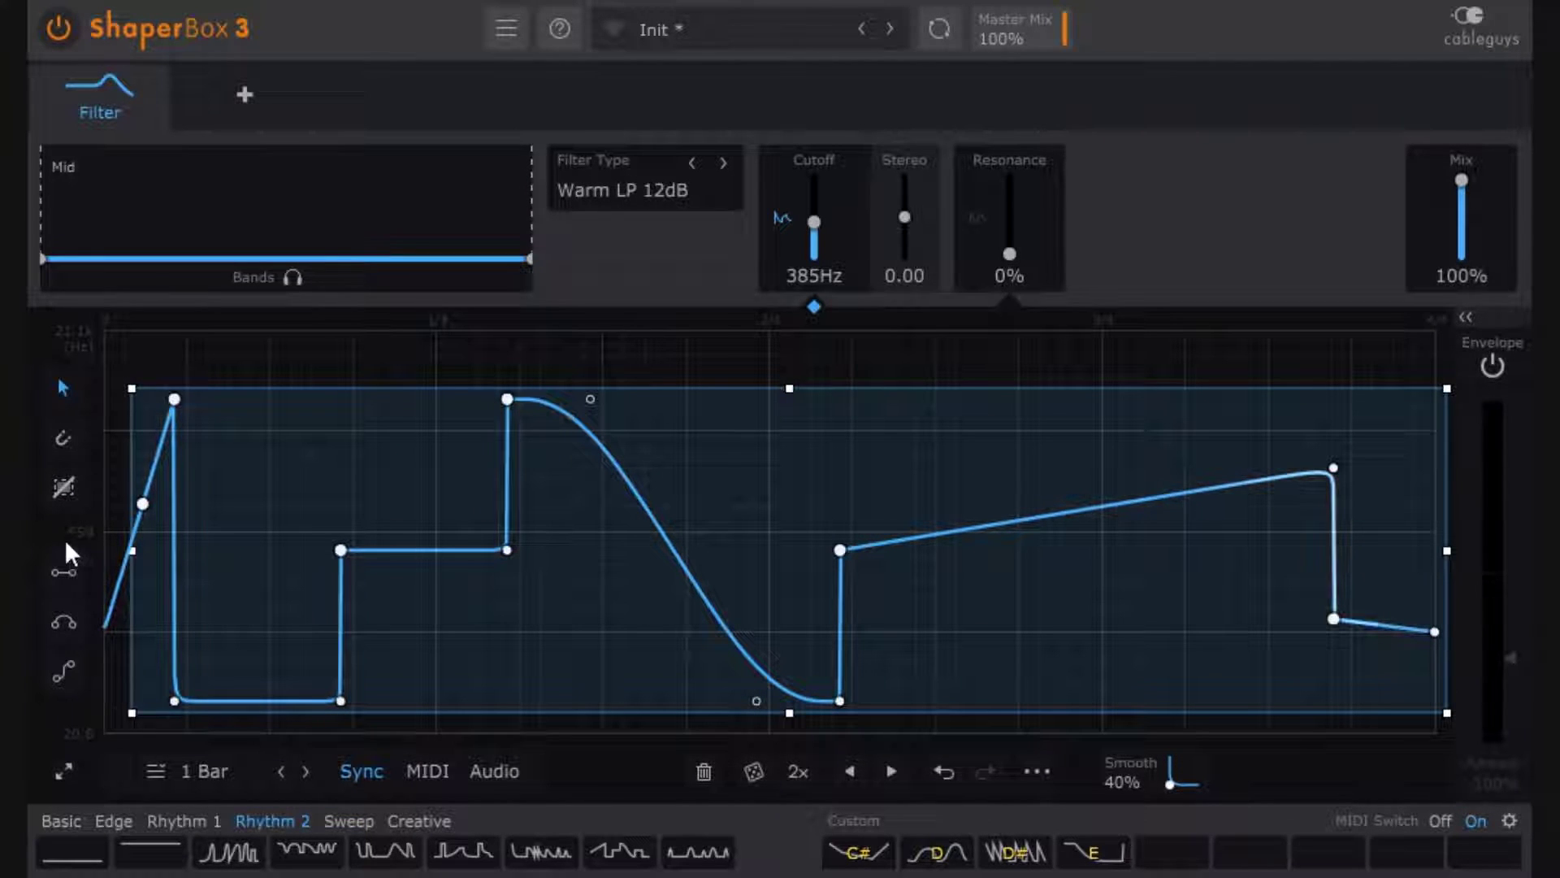
left_click(66, 494)
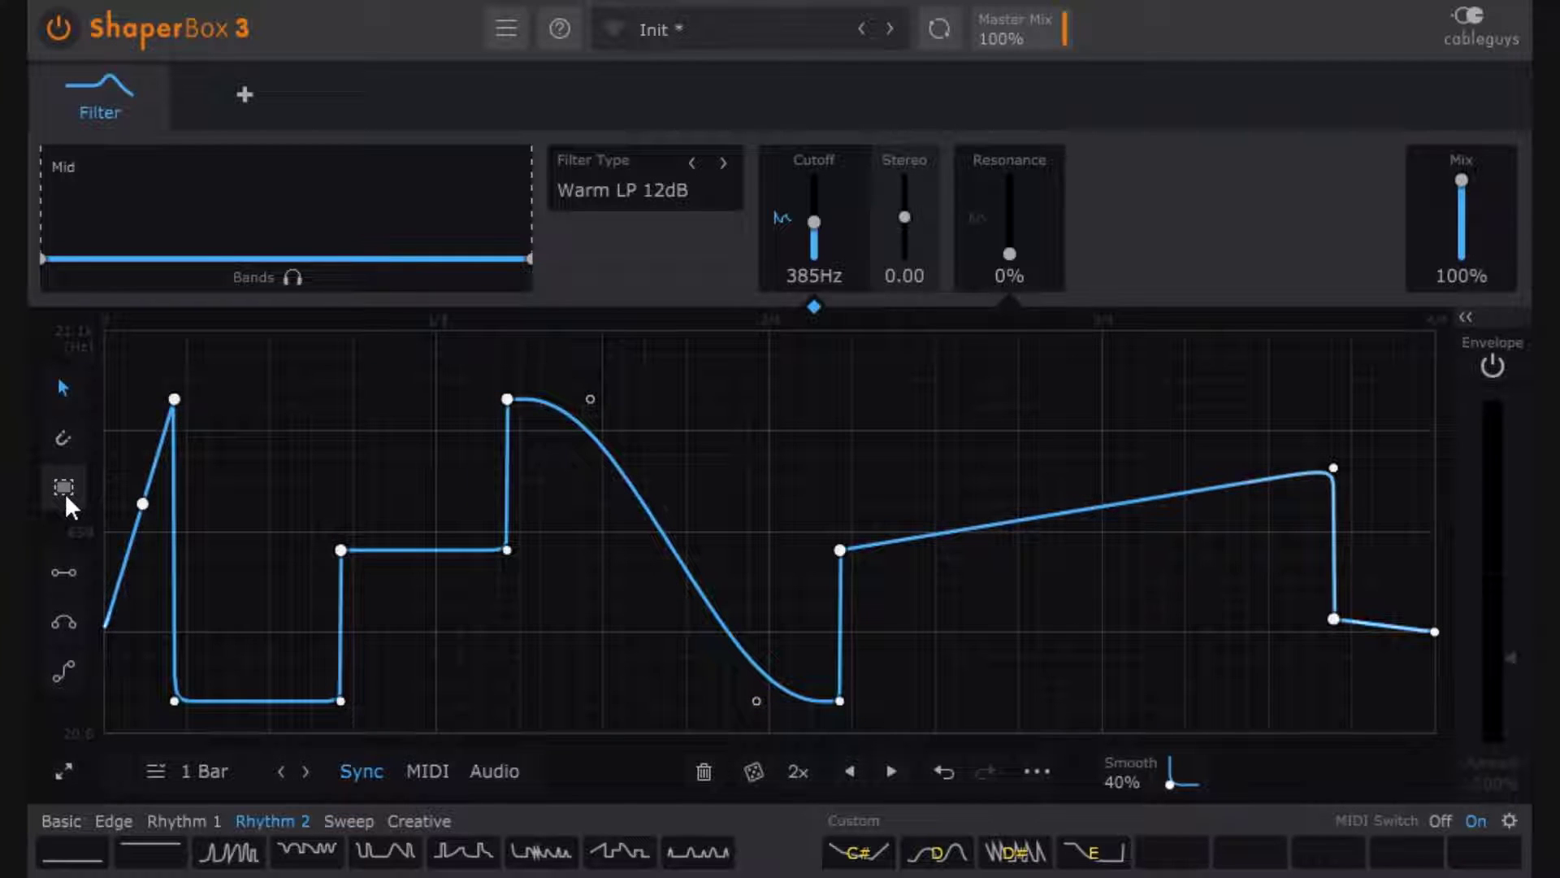
left_click(65, 493)
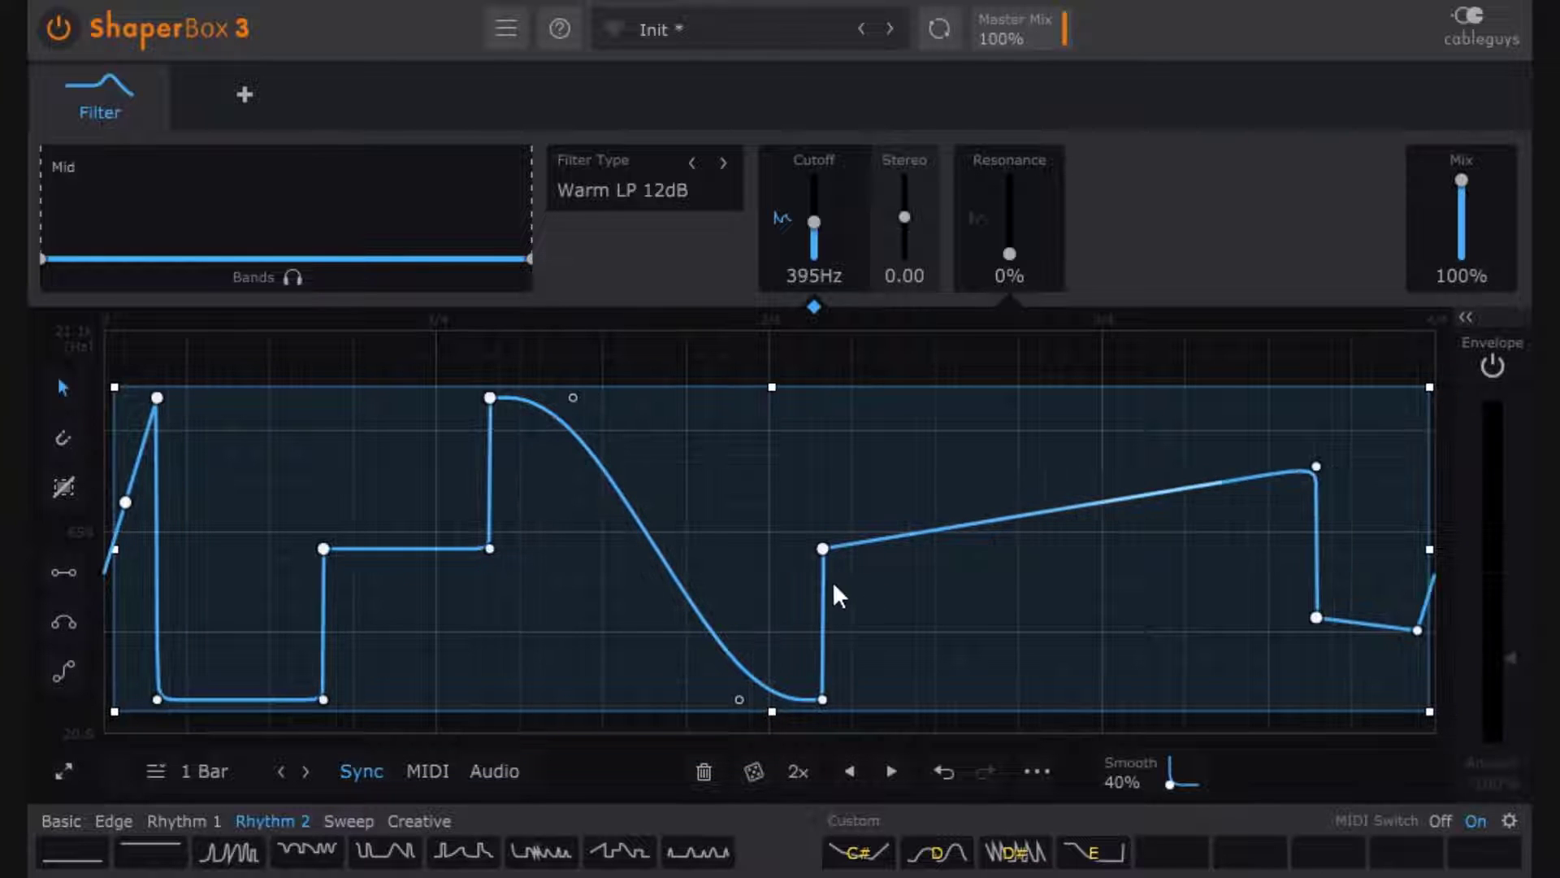
mouse_move(832, 585)
left_mouse_down()
mouse_move(791, 609)
mouse_move(793, 526)
mouse_move(794, 573)
mouse_move(811, 556)
mouse_move(828, 578)
left_mouse_up()
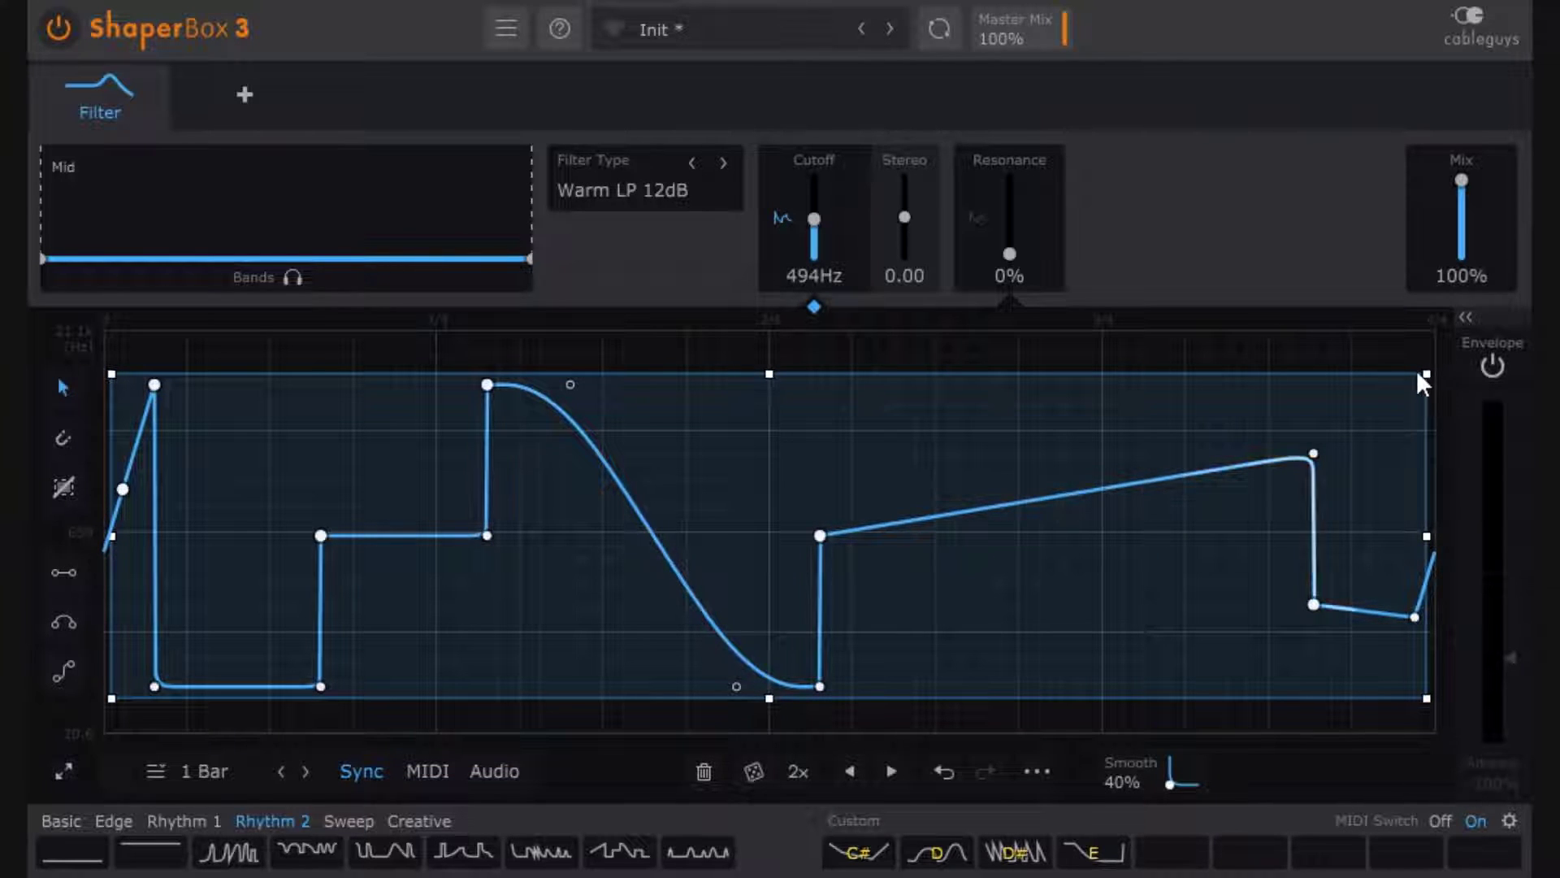
Step: Stretch the selected points across the full bar, reduce their height slightly, and compress them to end midway between 2/4 and 3/4
mouse_move(1424, 536)
left_mouse_down()
mouse_move(435, 536)
mouse_move(1447, 536)
left_mouse_up()
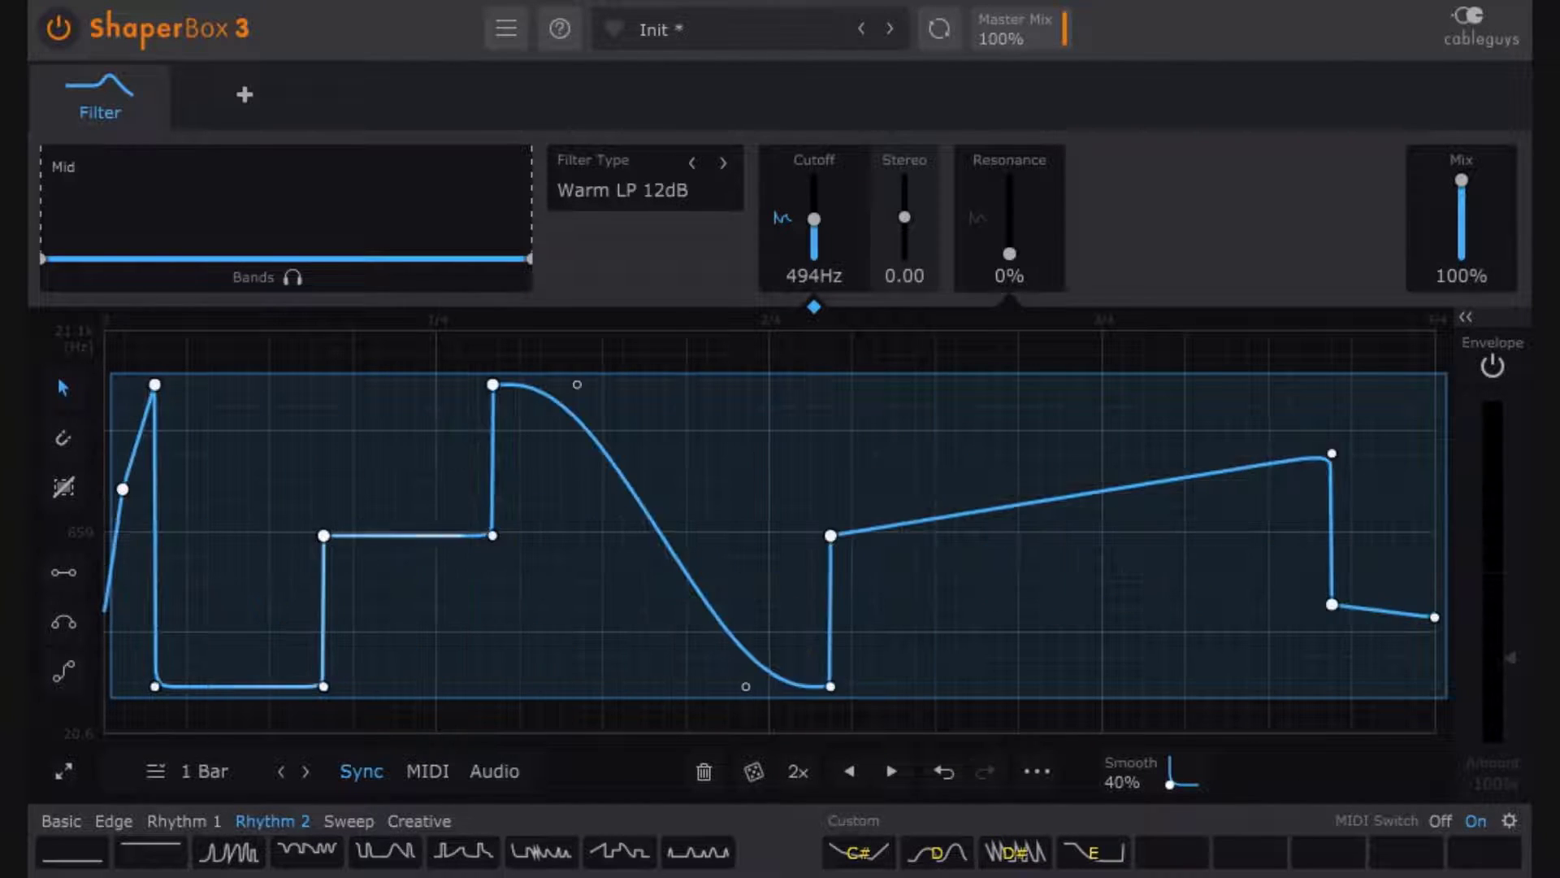
mouse_move(101, 539)
left_mouse_down()
mouse_move(856, 537)
mouse_move(96, 536)
left_mouse_up()
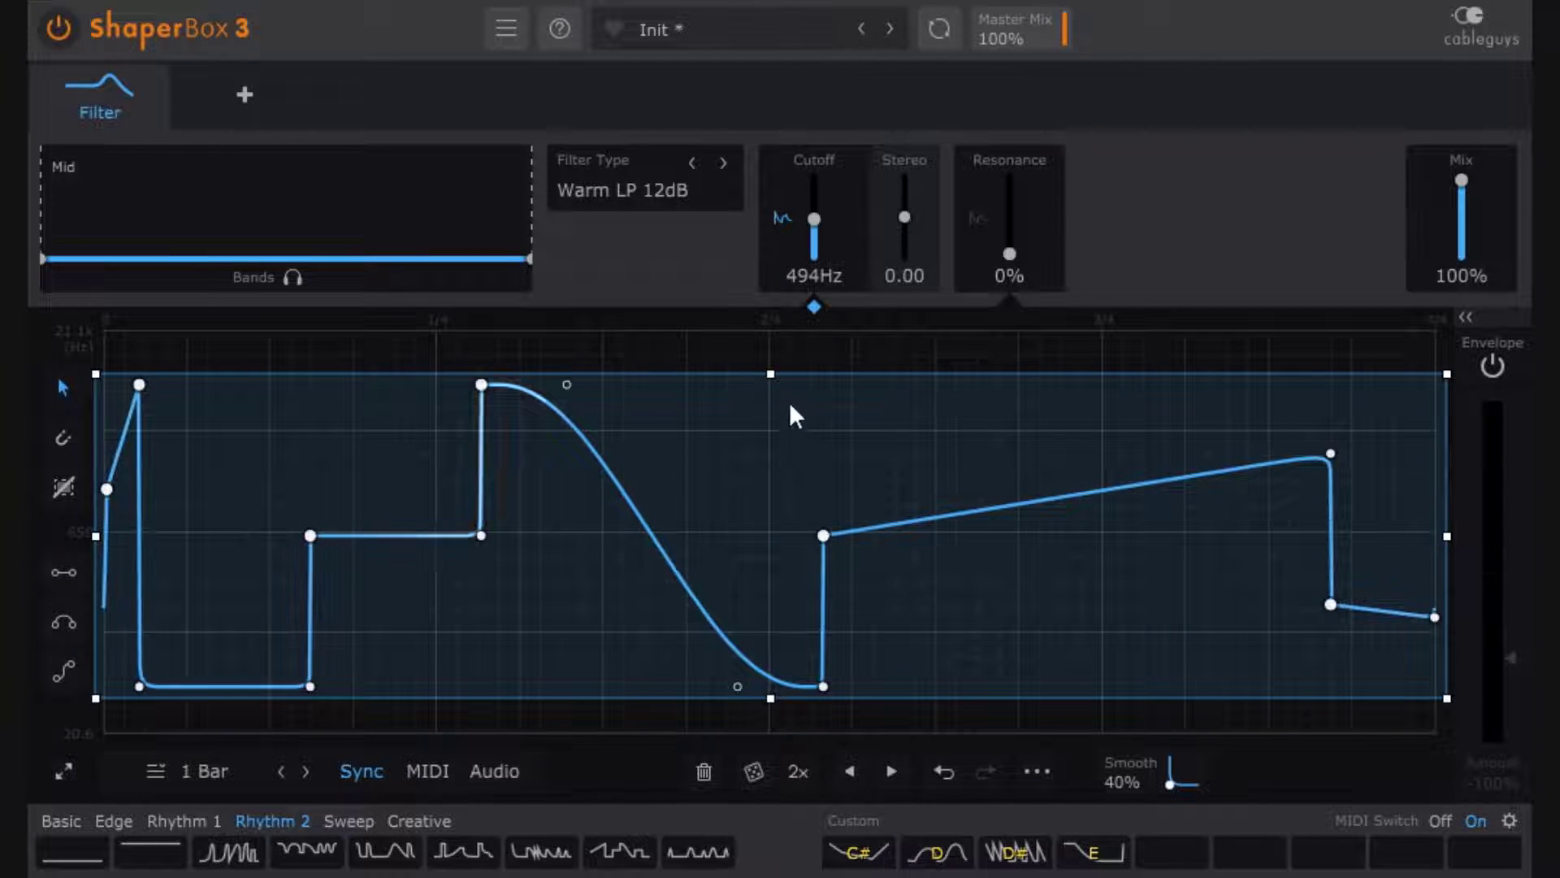
mouse_move(770, 373)
left_mouse_down()
mouse_move(770, 560)
mouse_move(770, 381)
left_mouse_up()
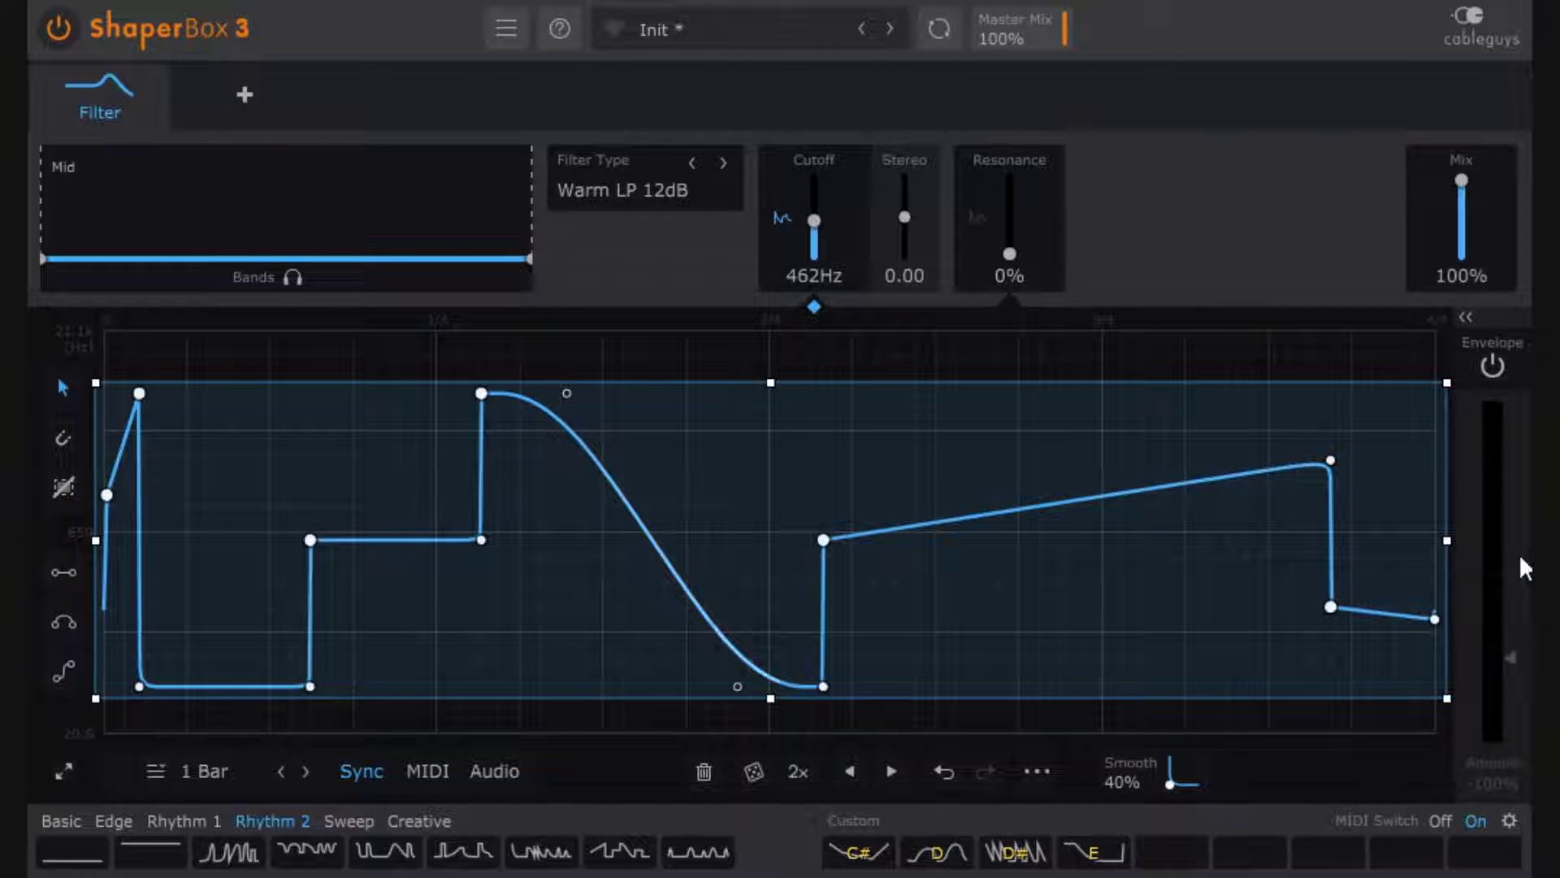
left_click_drag(1447, 539, 932, 548)
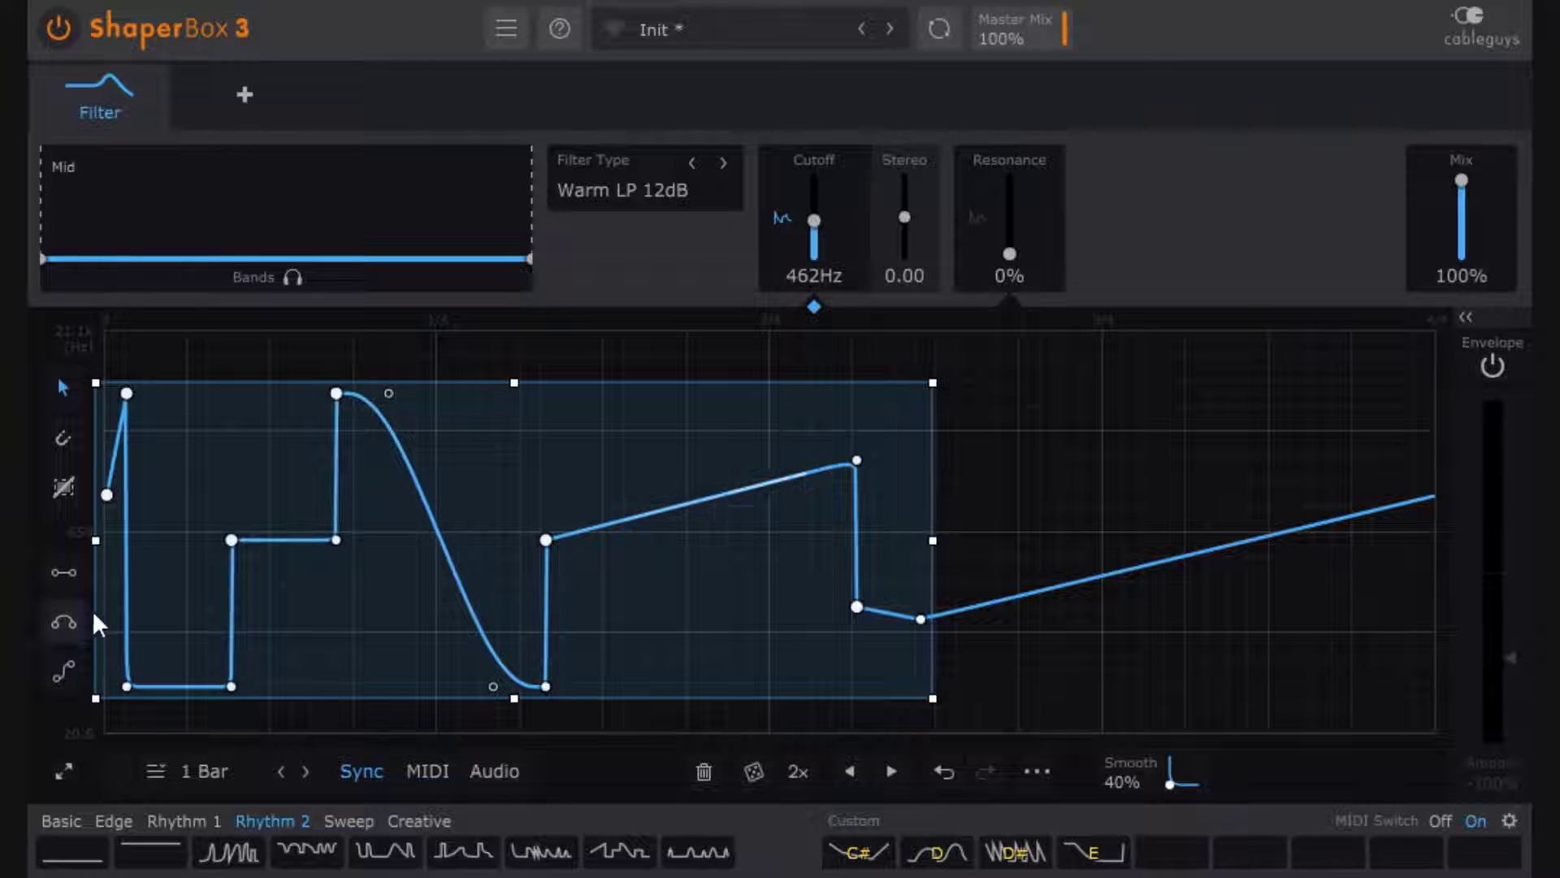
Step: Move the selected block down, later and back again so it spans from before 1/4 to just before 3/4
mouse_move(404, 536)
left_mouse_down()
mouse_move(534, 528)
mouse_move(368, 530)
mouse_move(527, 550)
mouse_move(405, 547)
mouse_move(497, 544)
mouse_move(536, 503)
mouse_move(501, 535)
mouse_move(405, 534)
mouse_move(670, 546)
mouse_move(738, 522)
mouse_move(787, 580)
mouse_move(398, 562)
mouse_move(400, 539)
left_mouse_up()
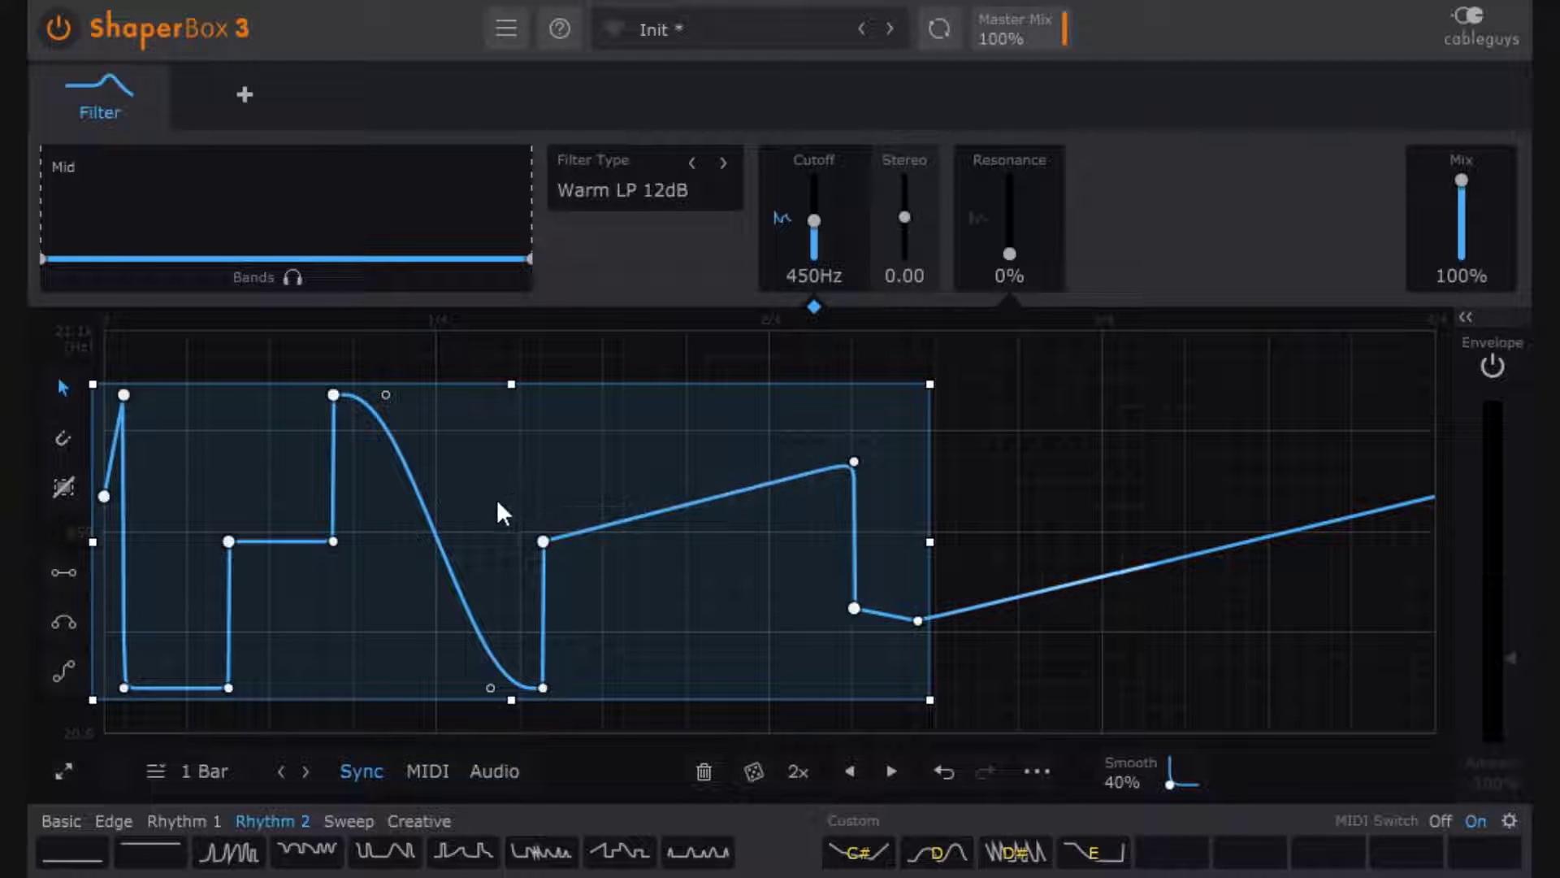
left_click_drag(814, 220, 814, 219)
left_click_drag(402, 473, 402, 506)
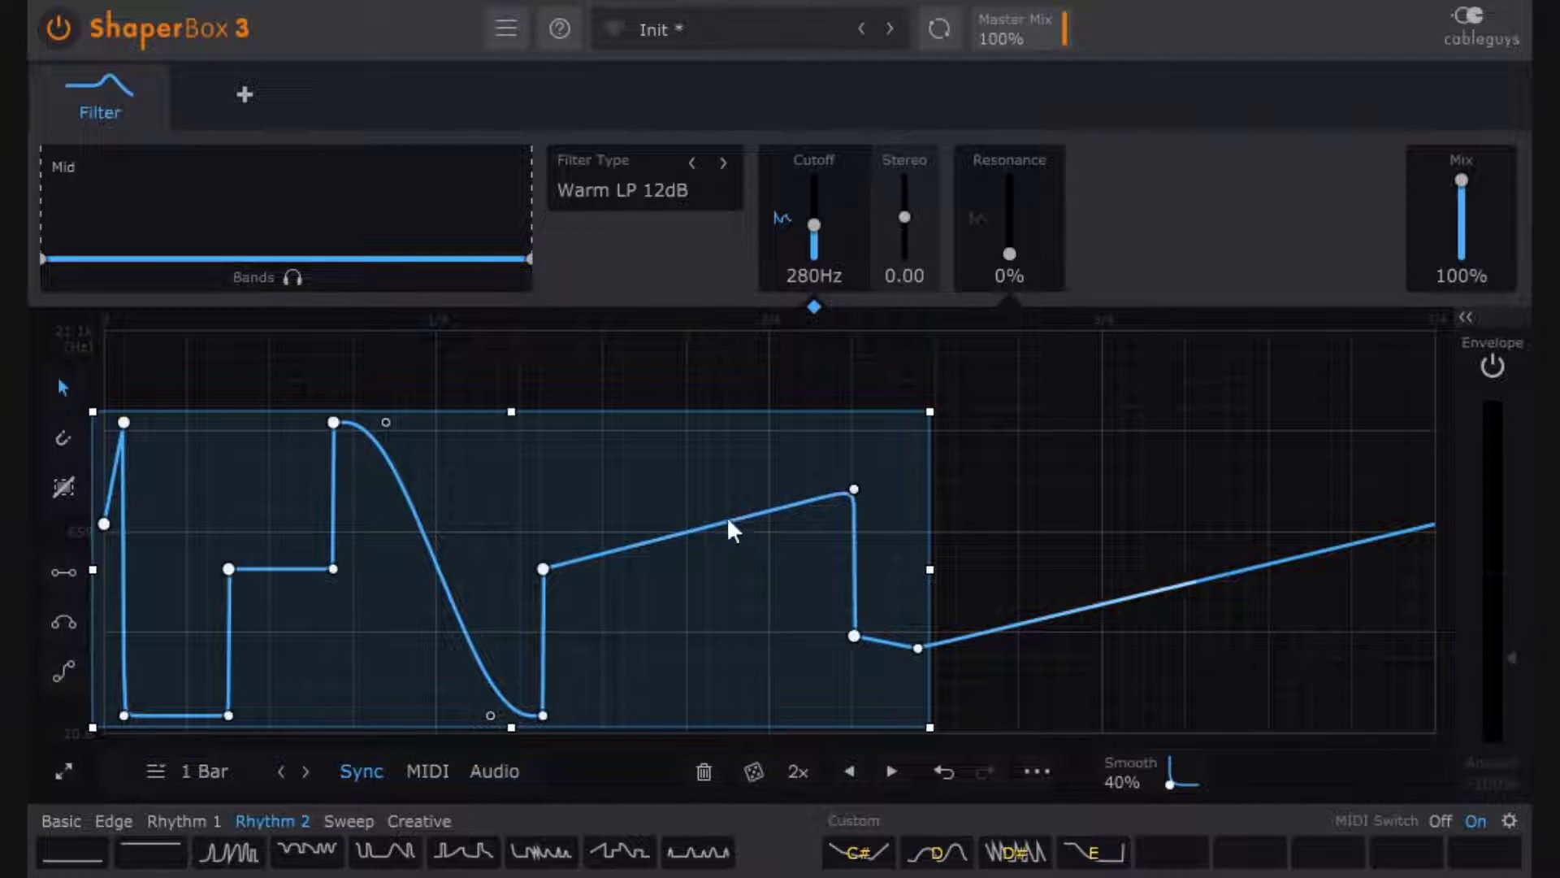
left_click_drag(545, 553, 846, 495)
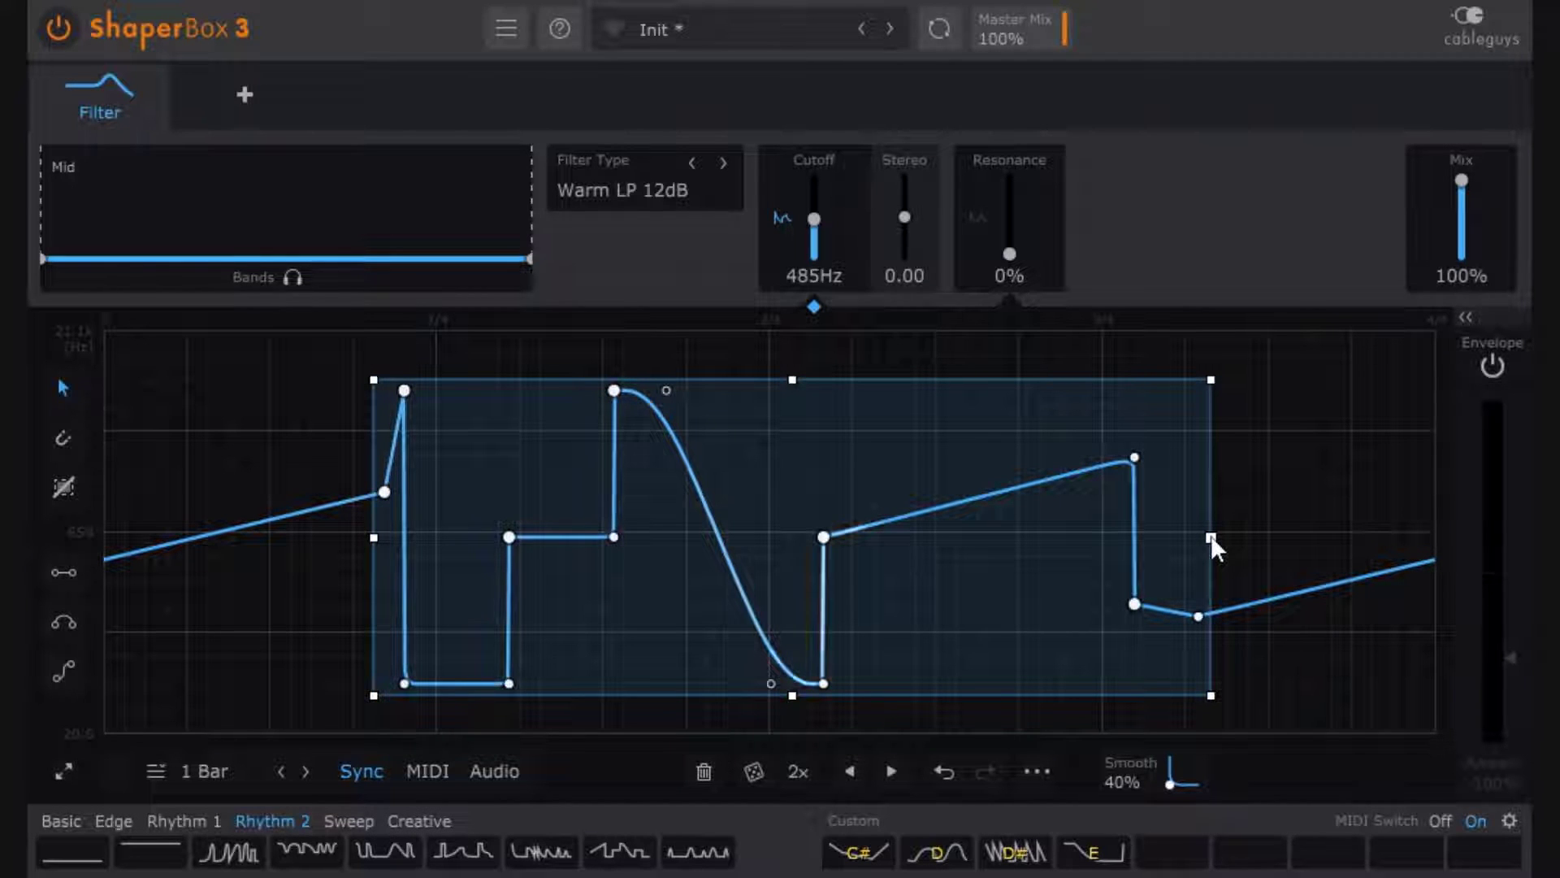
left_click_drag(815, 510, 663, 516)
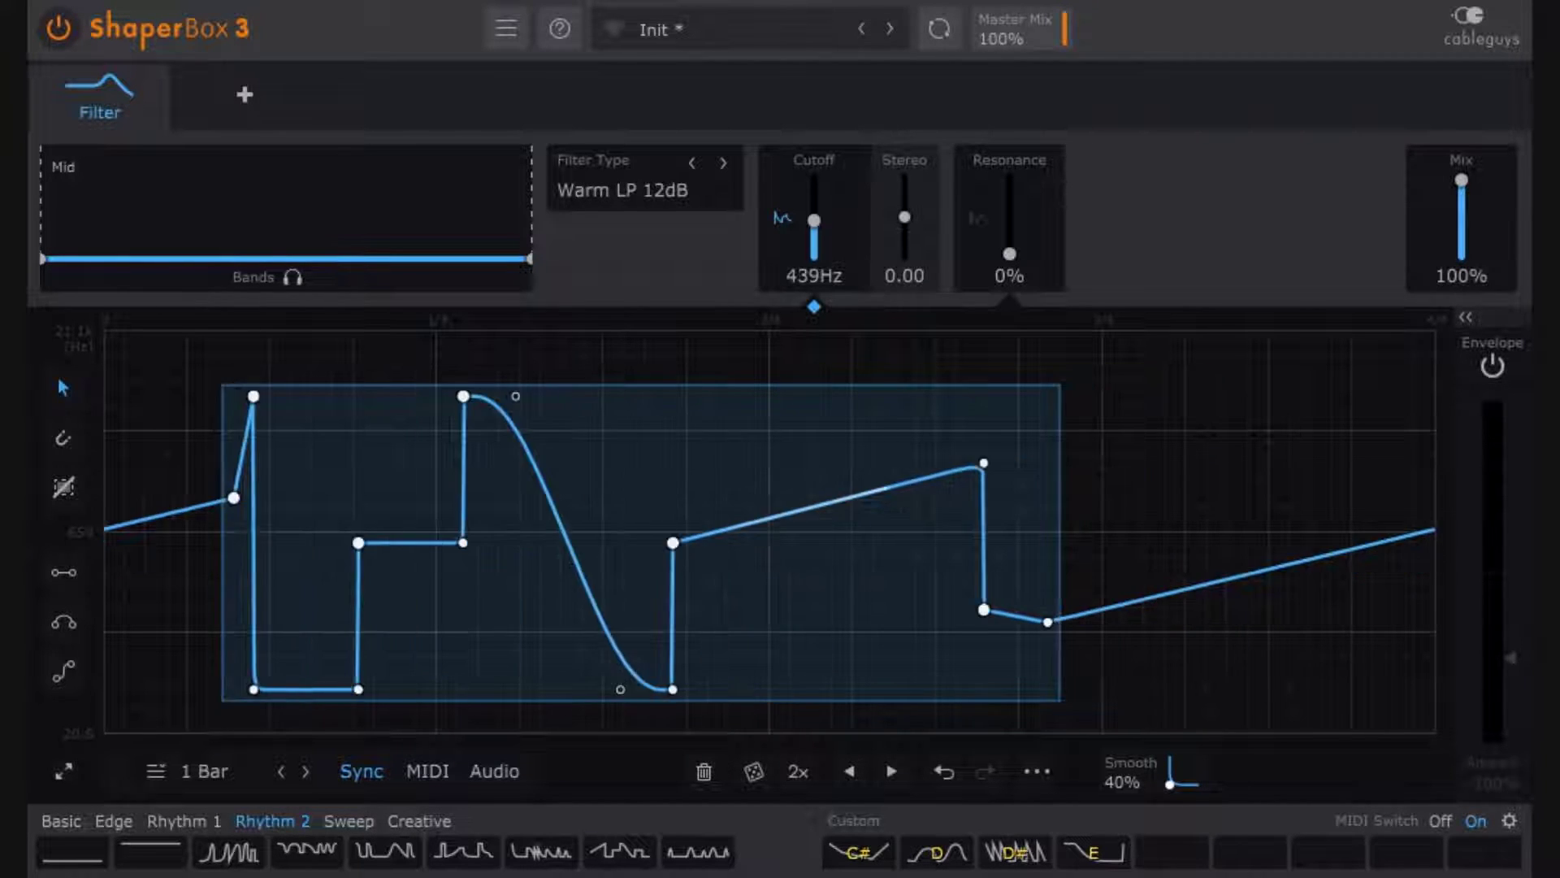
Step: Narrow and re-widen the selected block, and pull its later upper corner down so the shape tapers toward the bar end
left_click_drag(1060, 543, 617, 542)
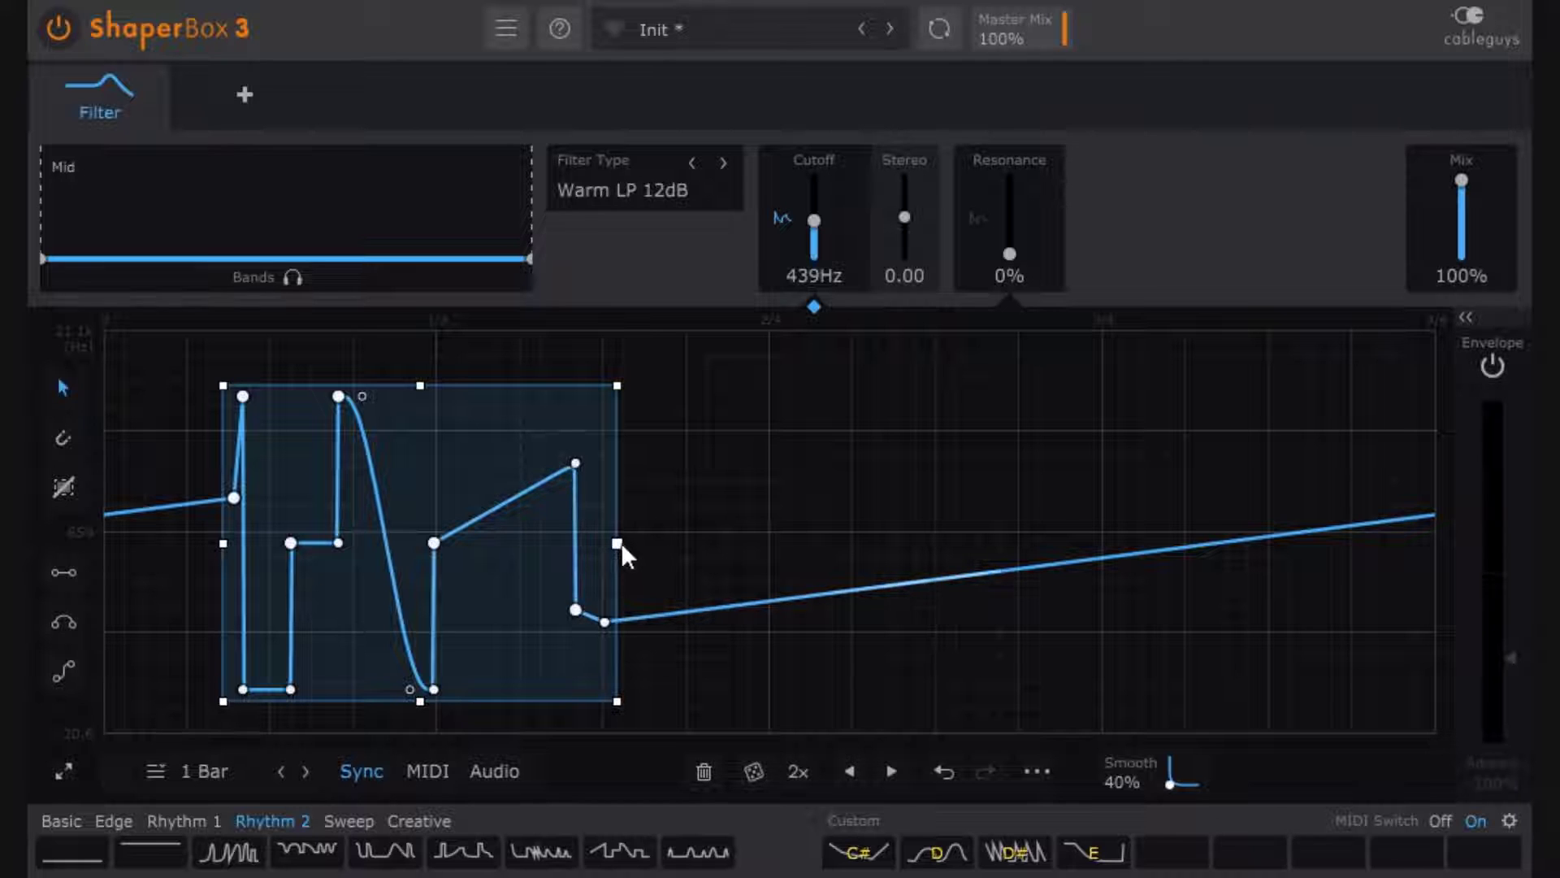
left_click_drag(619, 545, 738, 543)
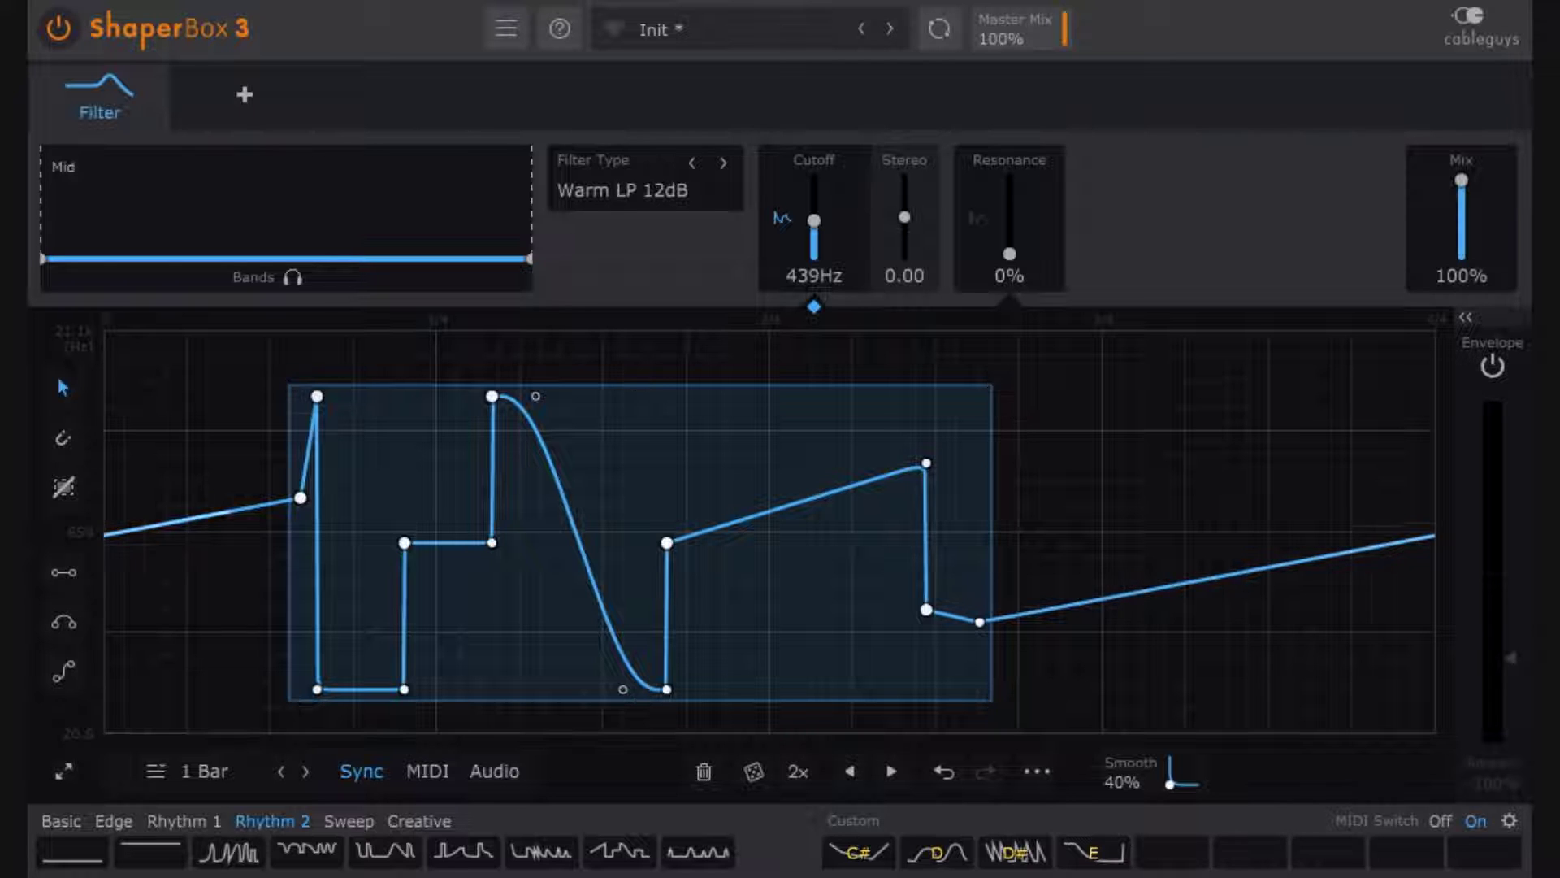
left_click_drag(991, 383, 1039, 632)
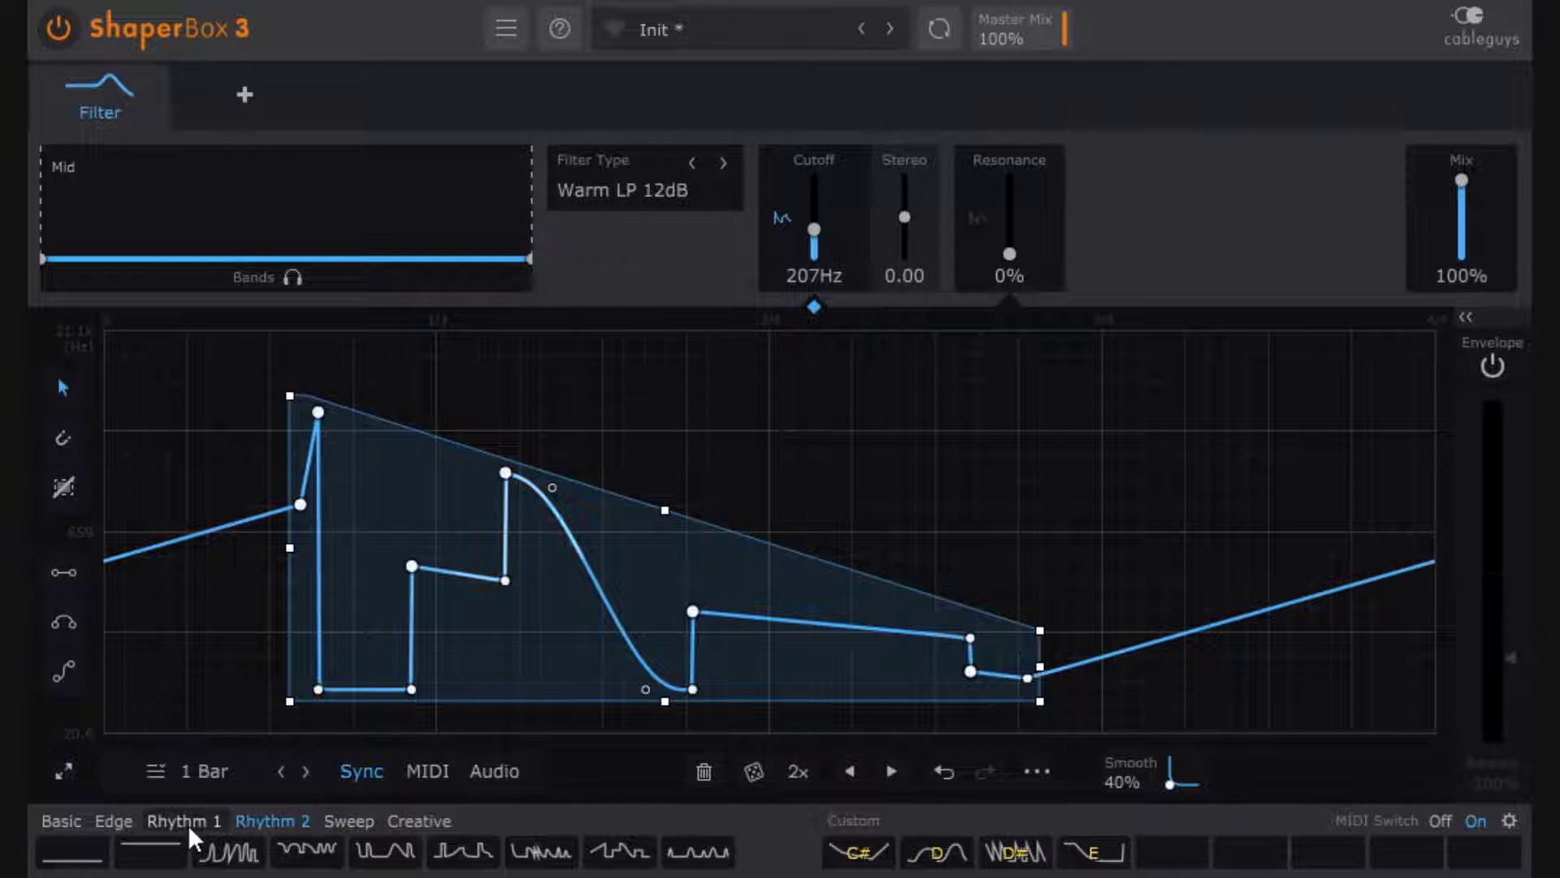
Step: Replace the filter cutoff wave with the basic sine preset and double its repetitions four times to 16 cycles per bar
left_click(114, 819)
left_click(55, 819)
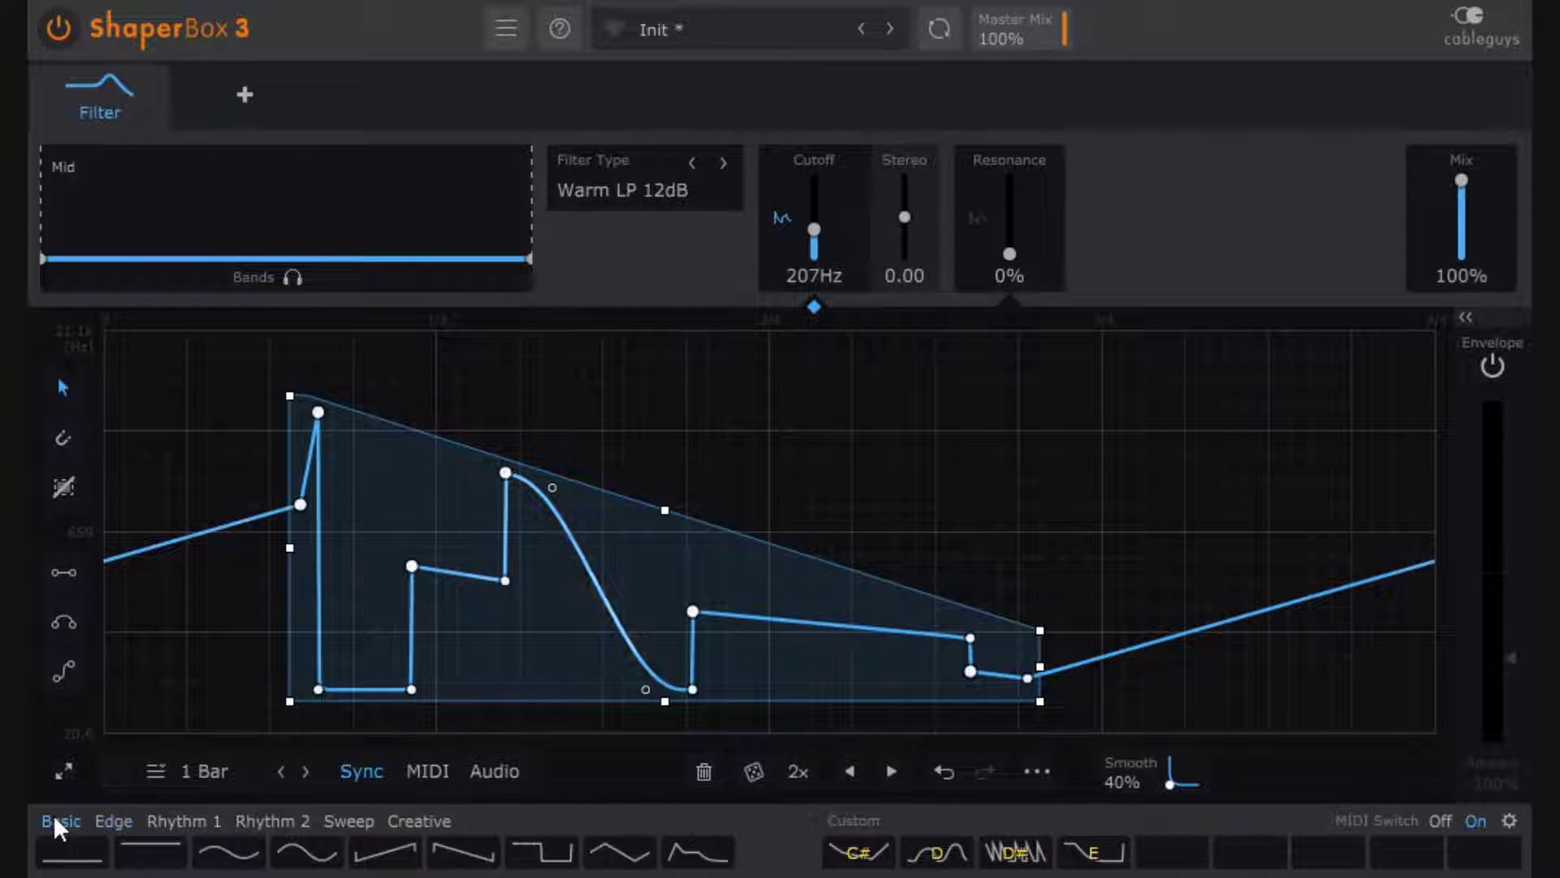
left_click(234, 861)
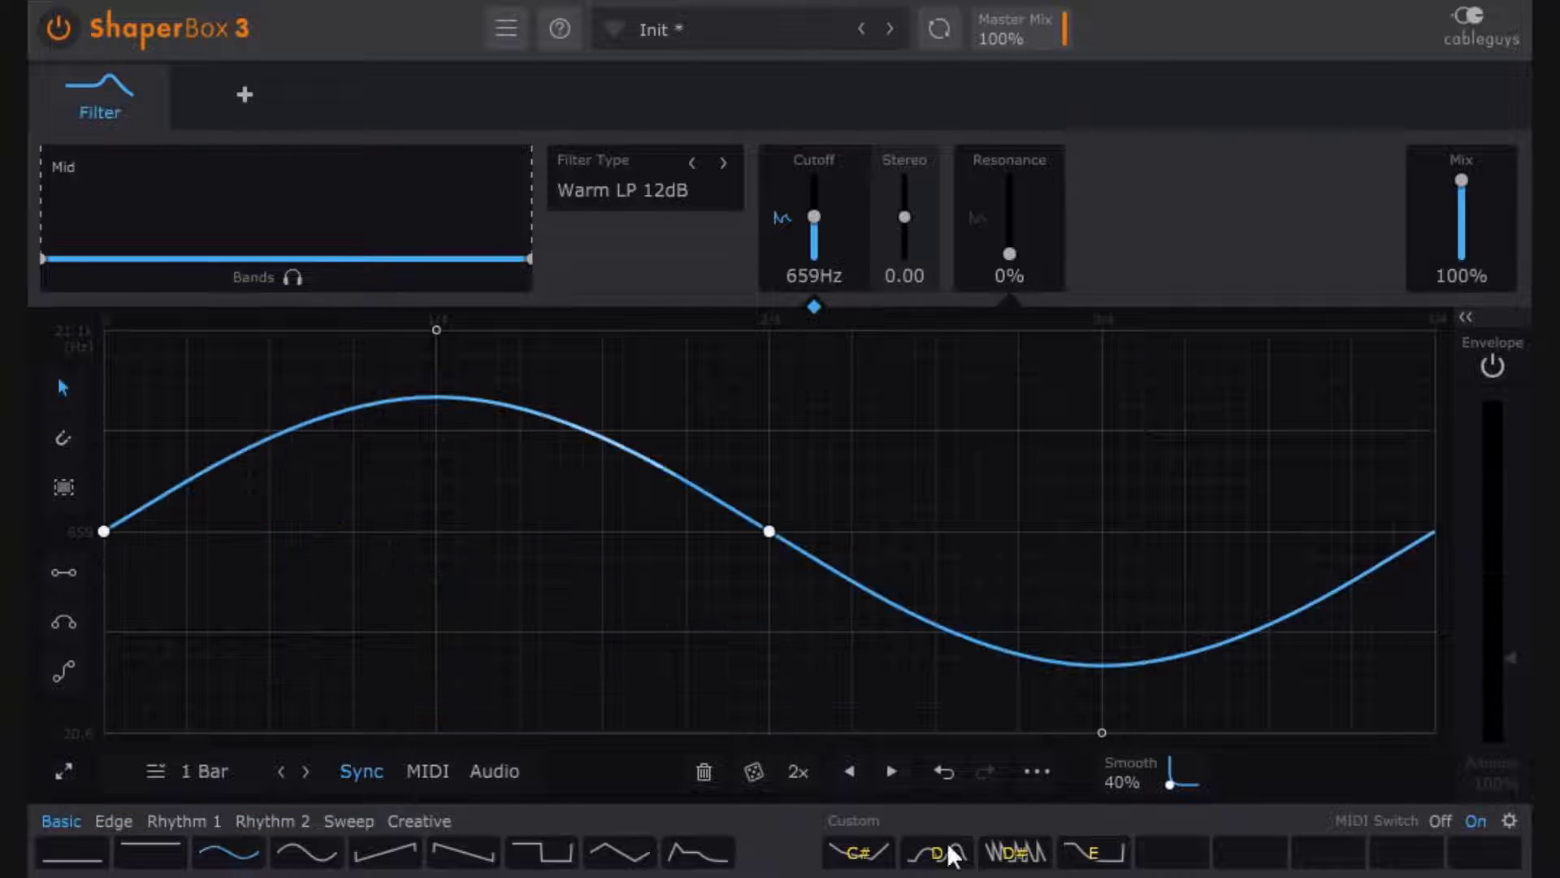
left_click(801, 770)
left_click(801, 770)
left_click(801, 770)
left_click(801, 770)
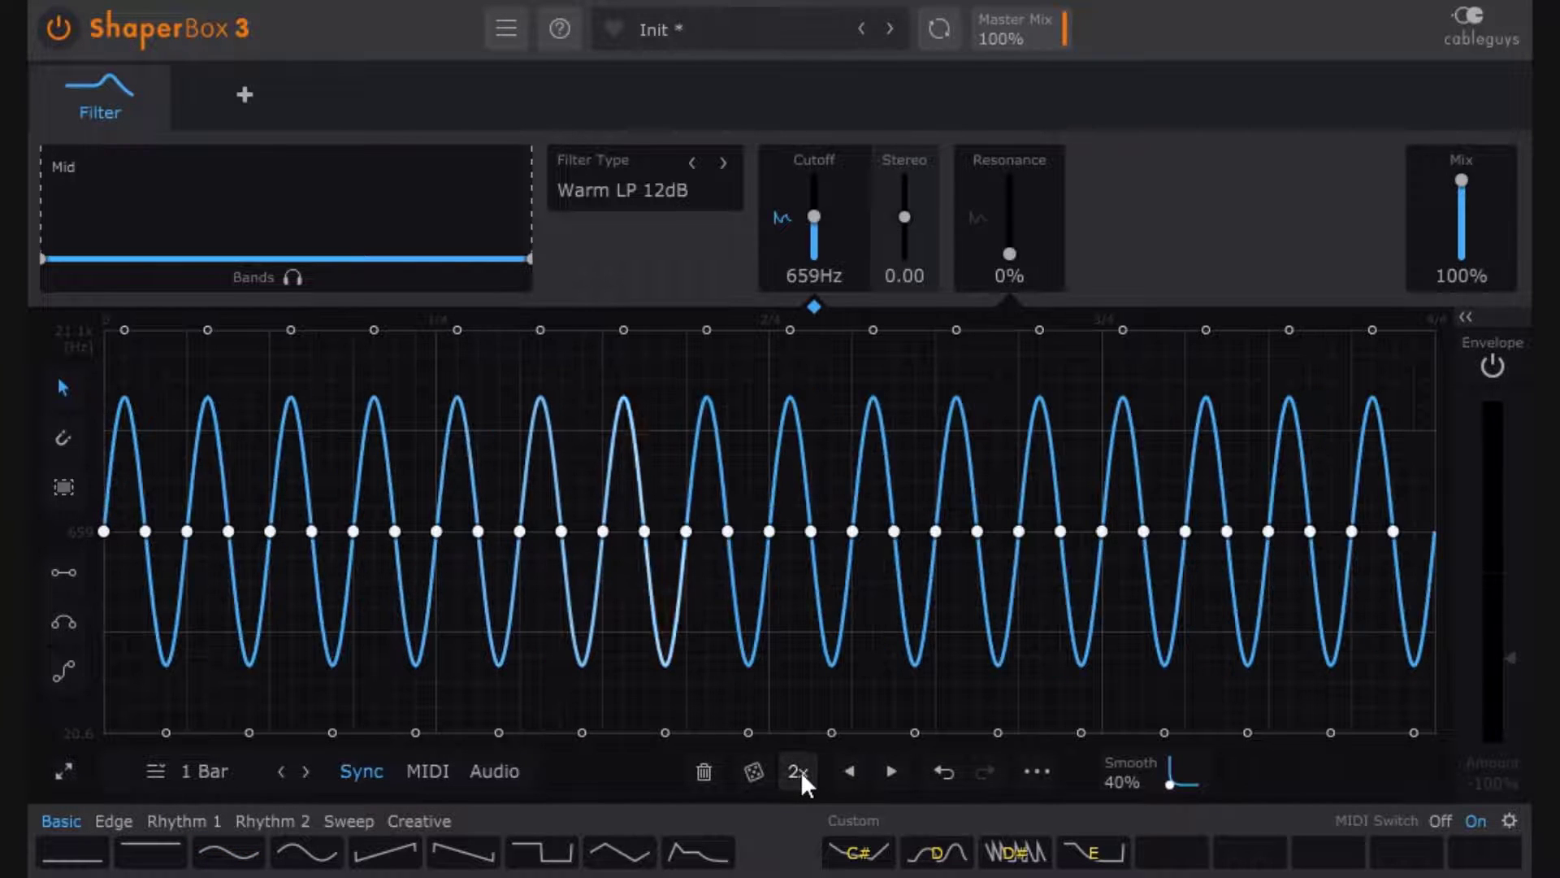
Step: Select all sine points, taper the wave so it starts low and grows toward the bar end, and undo the taper
left_click(62, 487)
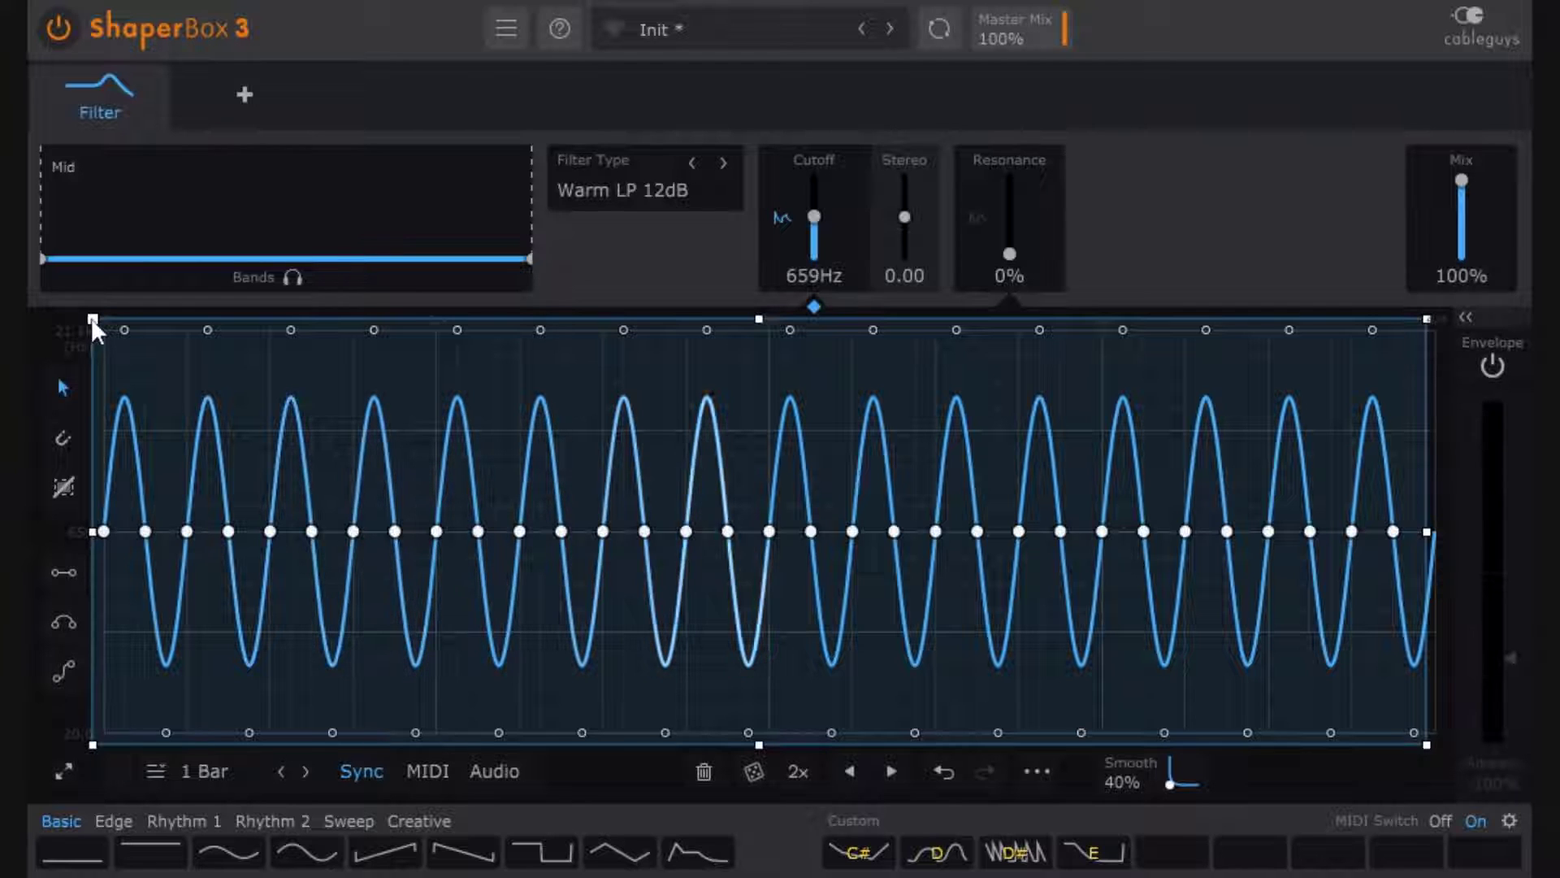
left_click_drag(92, 318, 91, 666)
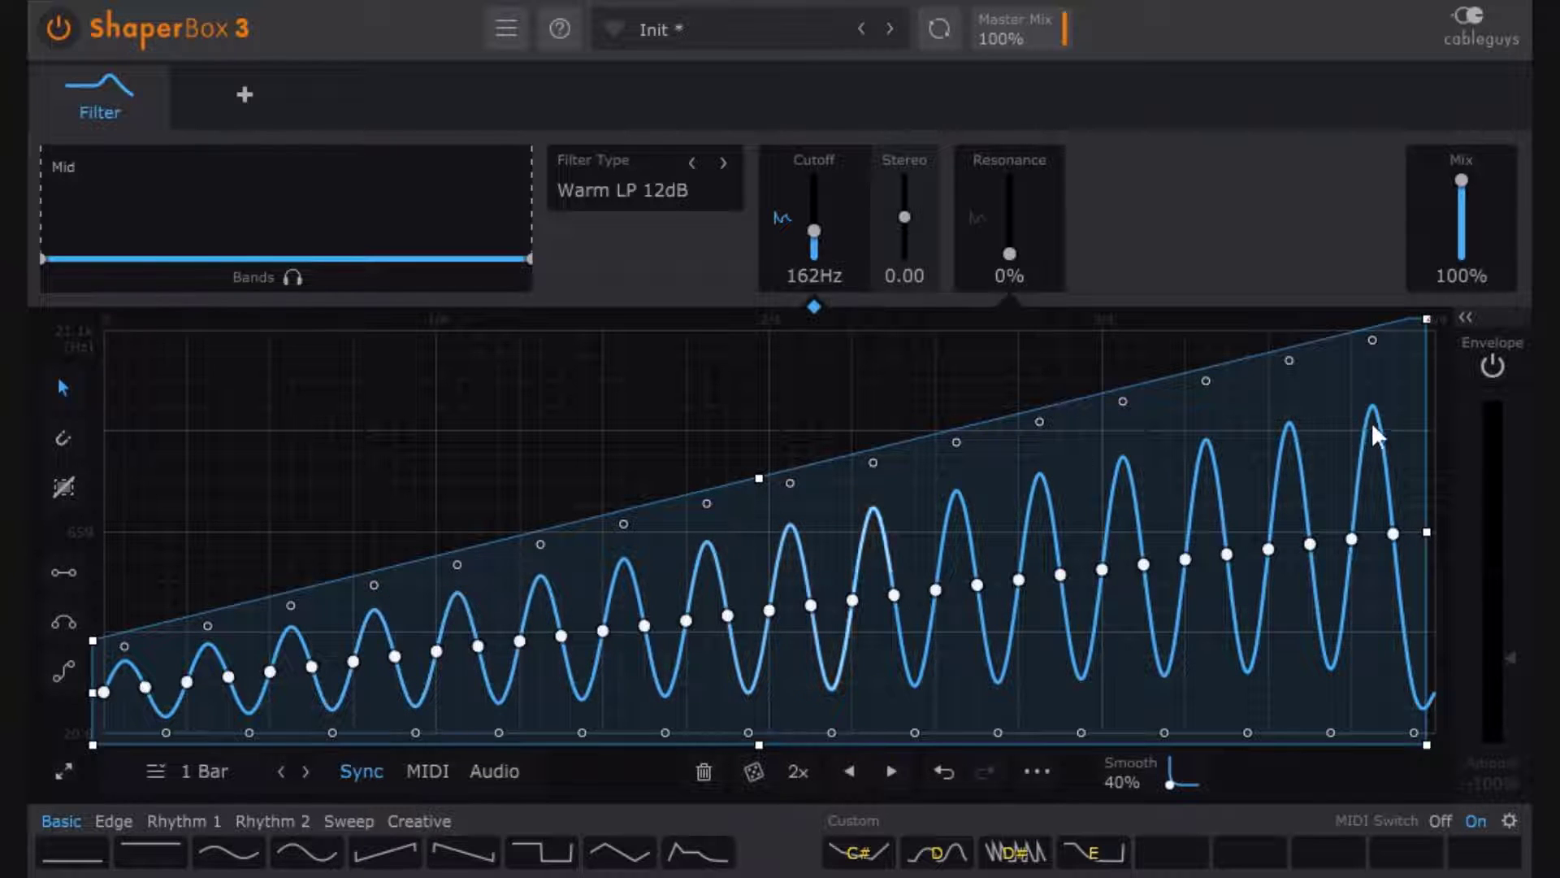
left_click(943, 771)
left_click(944, 772)
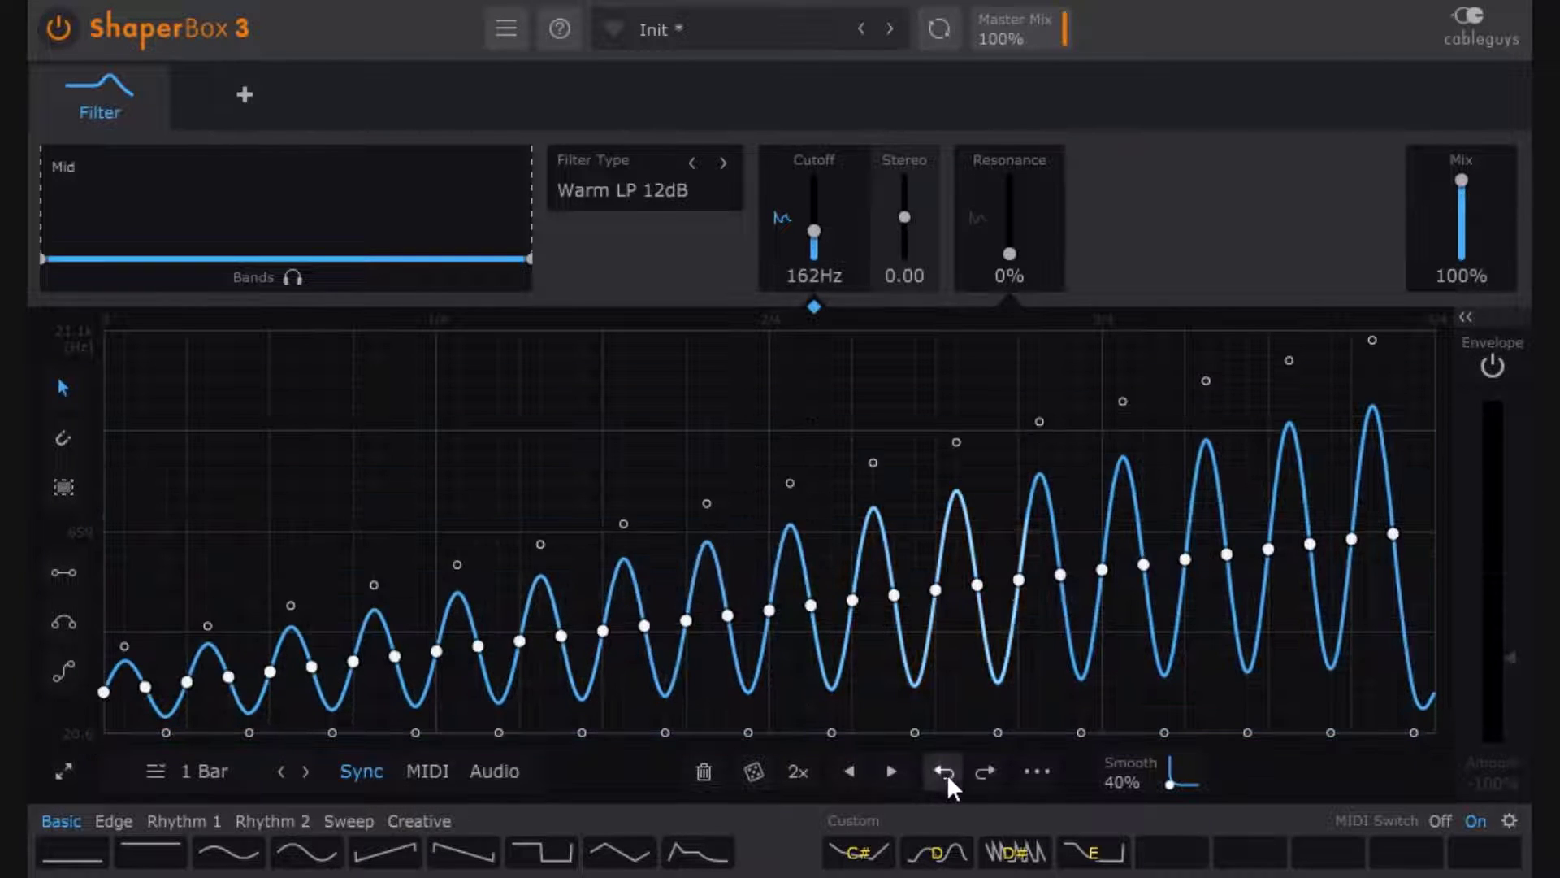
left_click(944, 772)
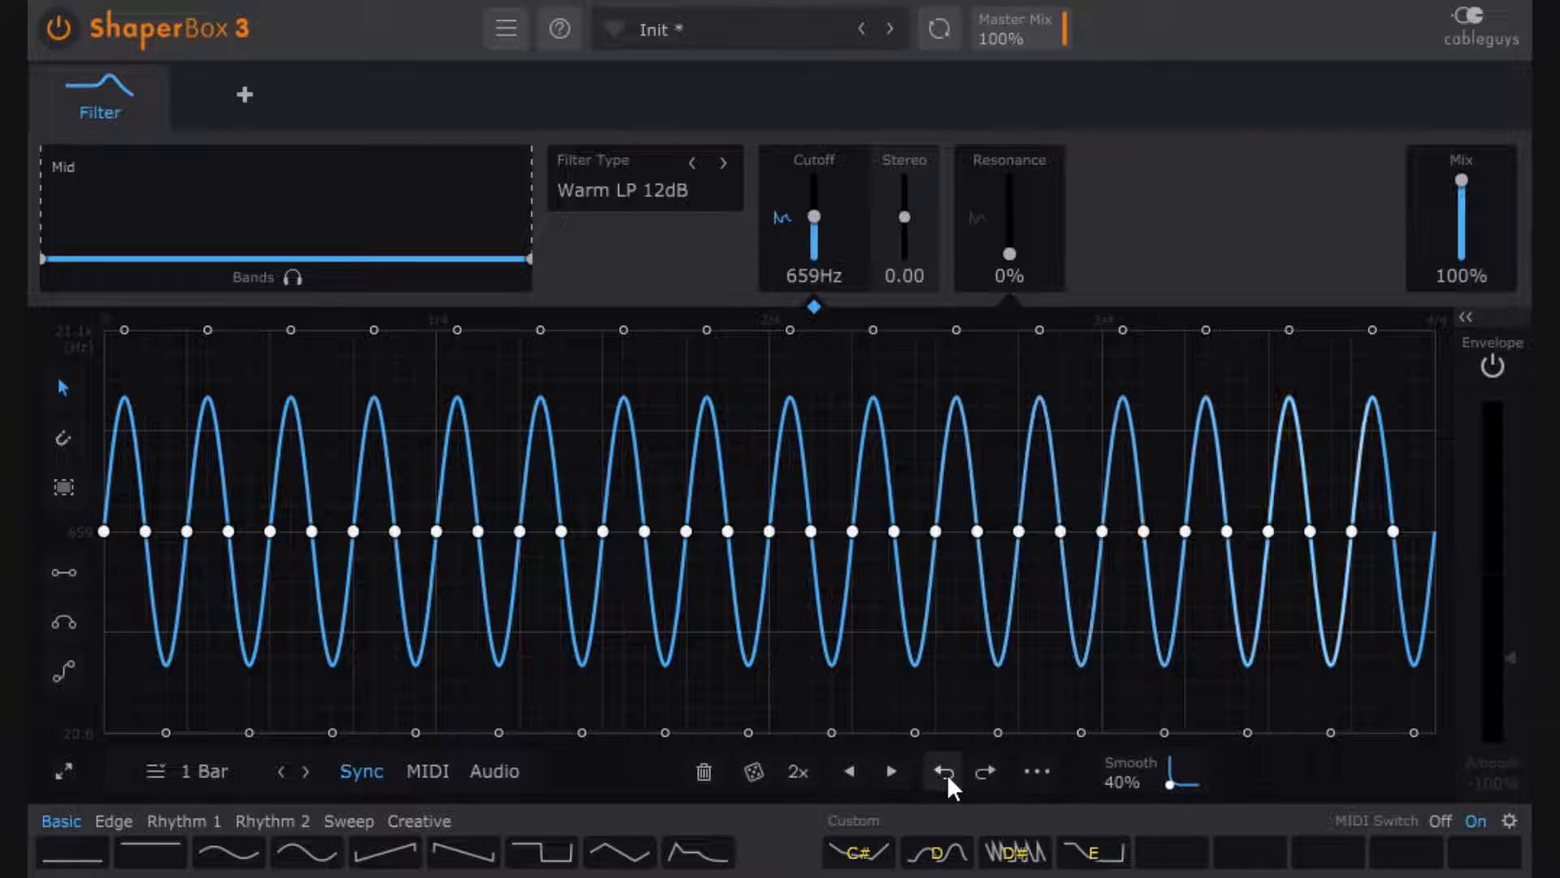
Step: Select all sine points, skew them into a diagonal band rising across the bar, and compress the band to end slightly past 1/4
left_click(65, 486)
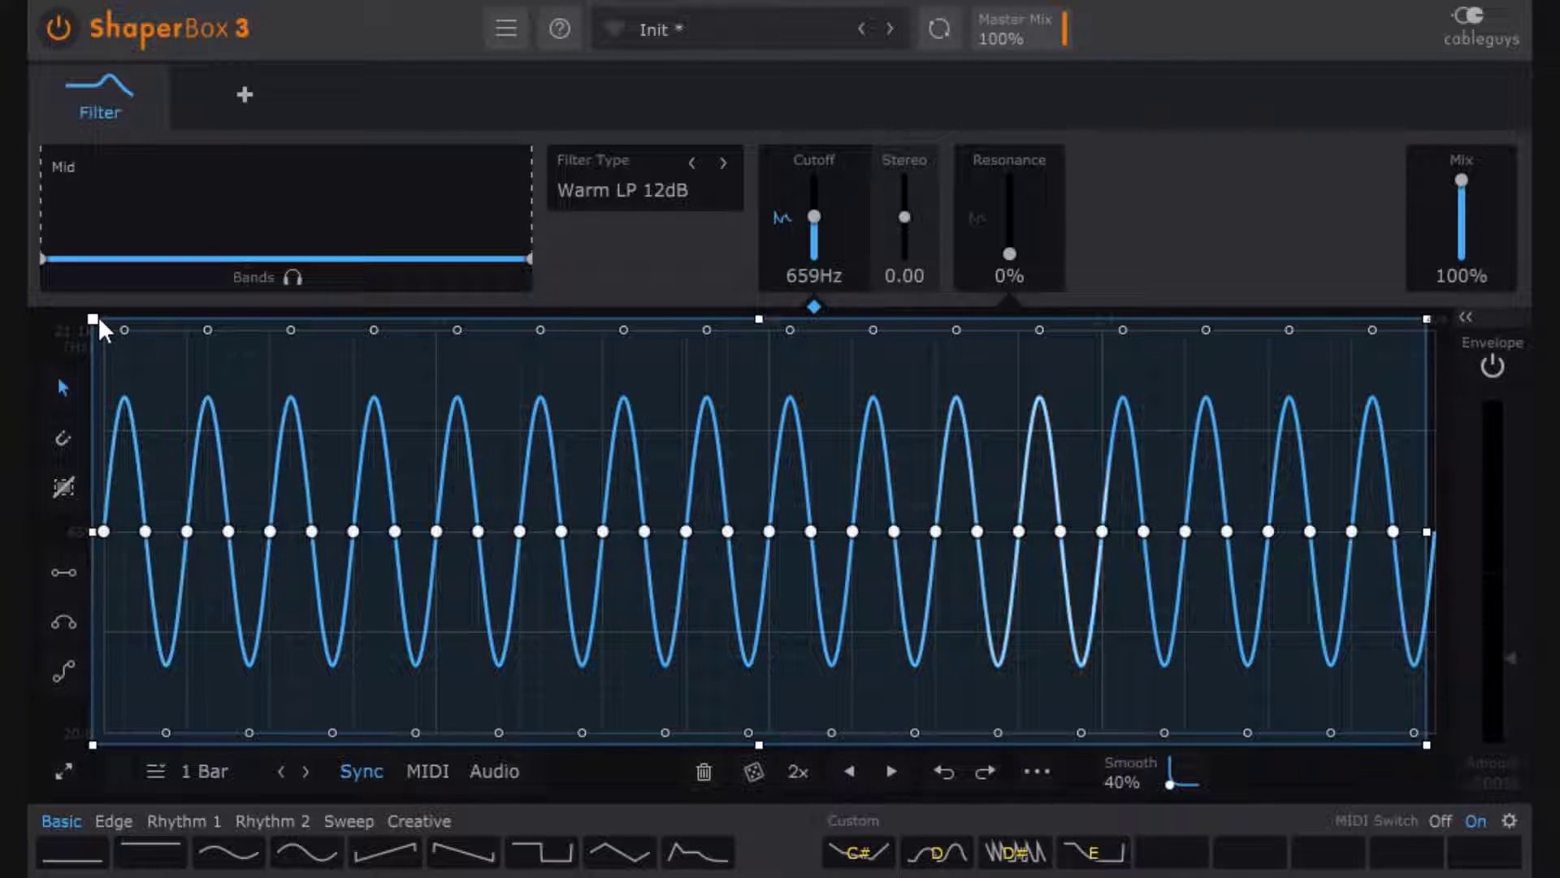
mouse_move(99, 318)
left_mouse_down()
mouse_move(99, 443)
mouse_move(98, 318)
left_mouse_up()
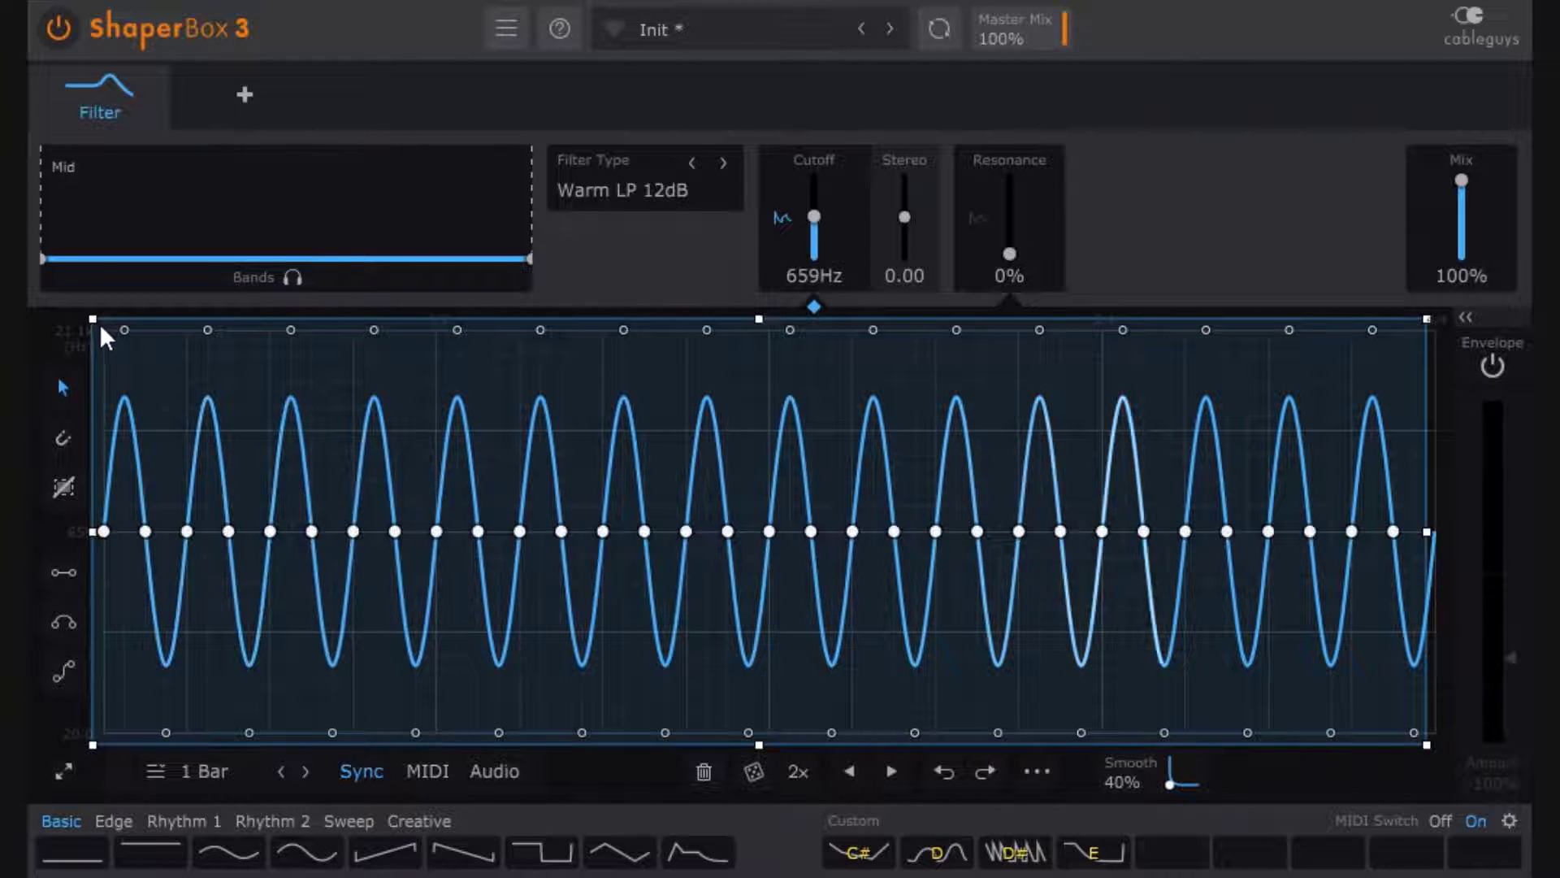
left_click_drag(97, 319, 94, 600)
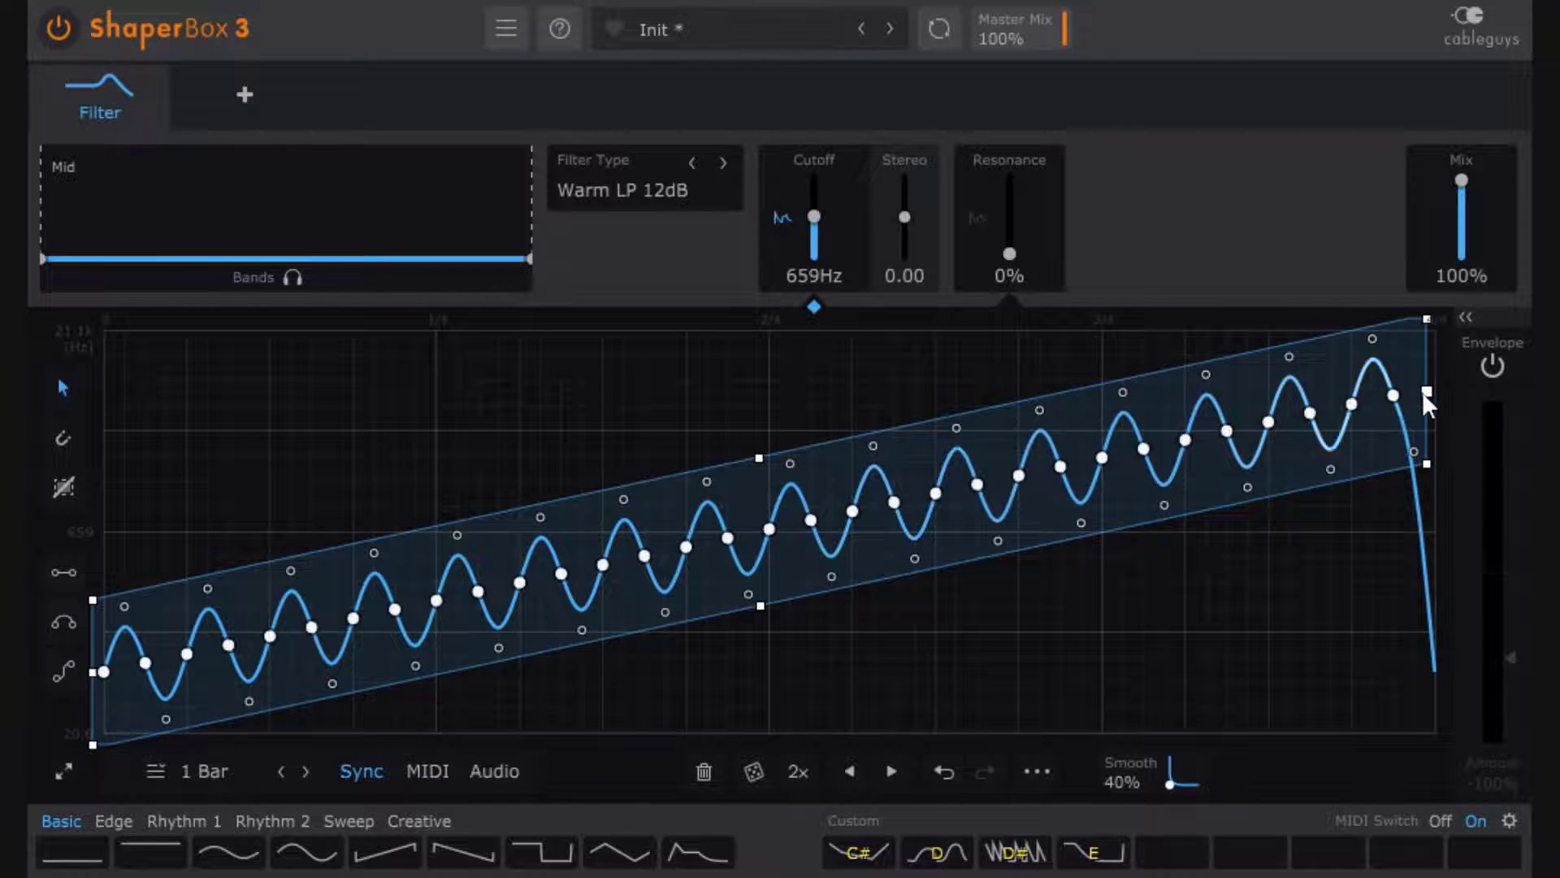
left_click_drag(1425, 396, 529, 394)
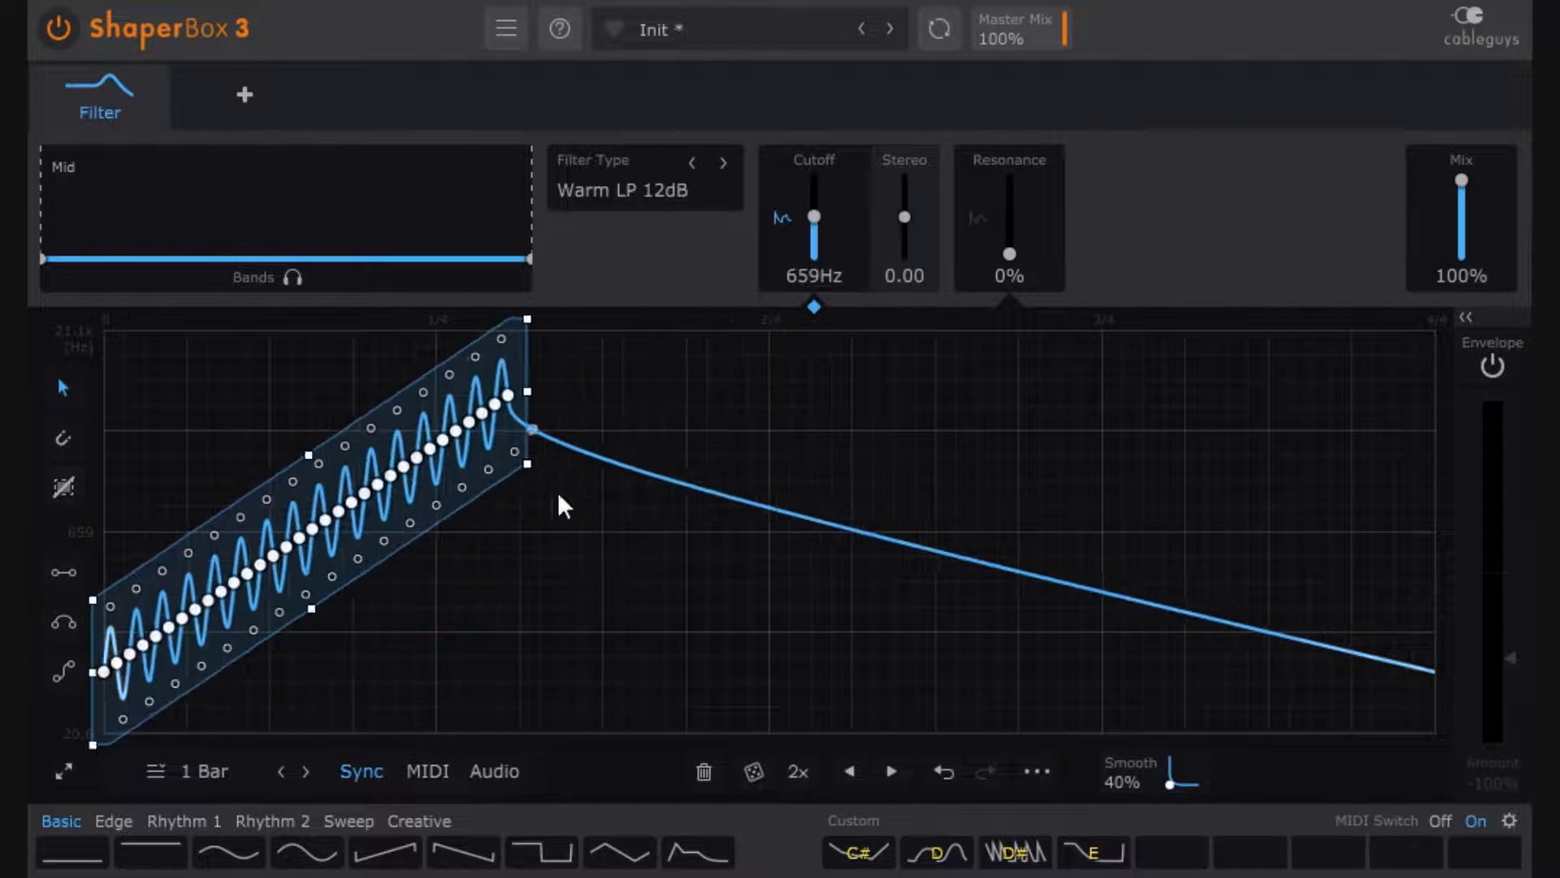
left_click(565, 506)
left_click(481, 593)
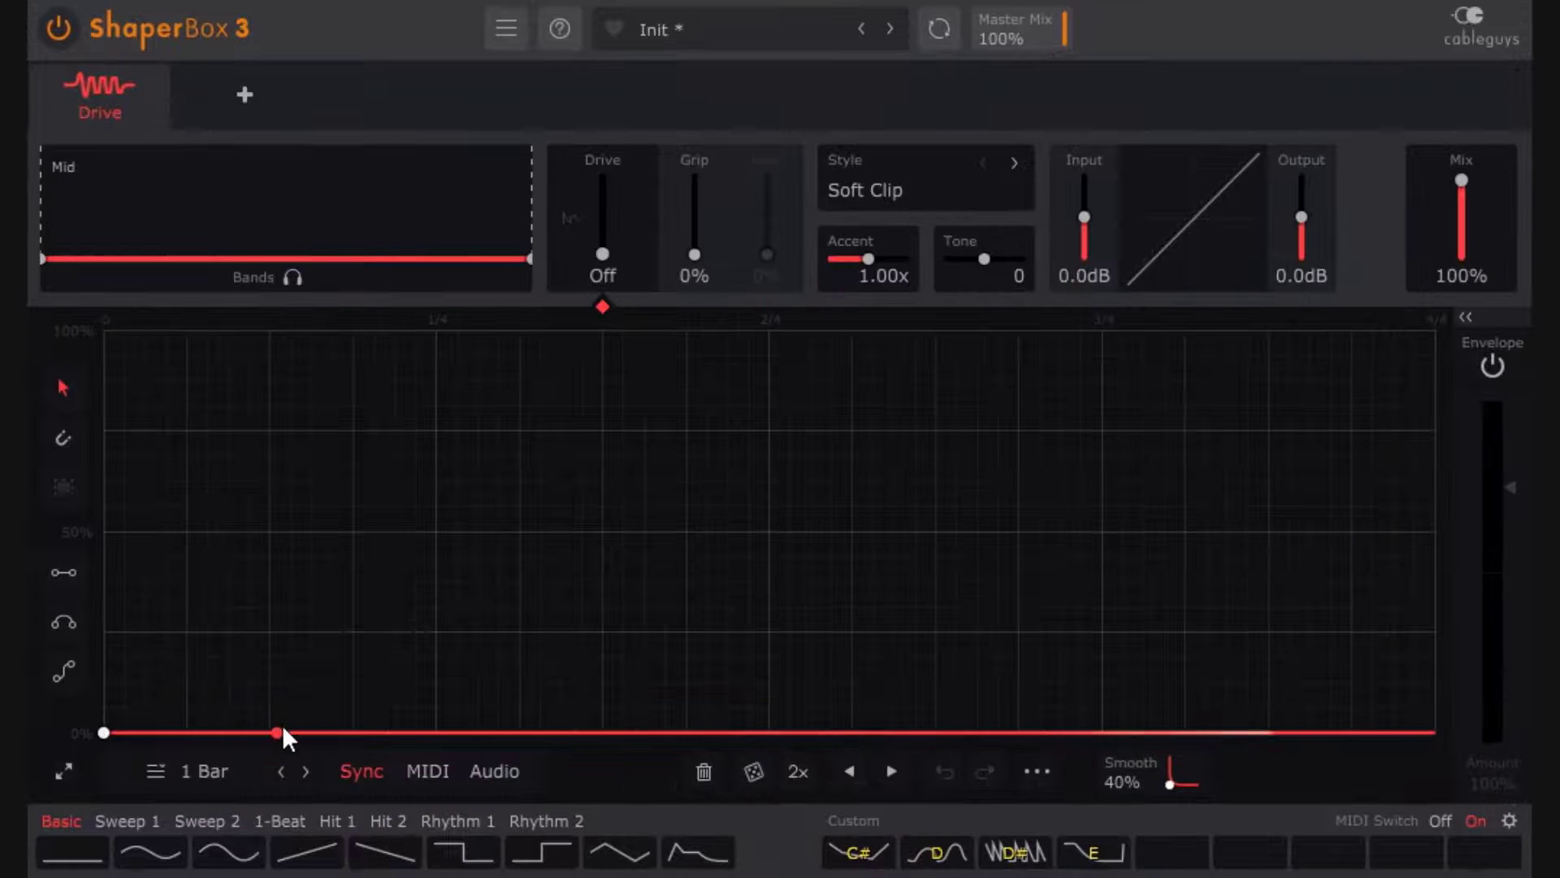
Step: Add three soft curve points to the flat drive wave to form a smooth hump before 1/4, and reset the wave to flat
left_click(281, 728)
left_click_drag(334, 730, 336, 460)
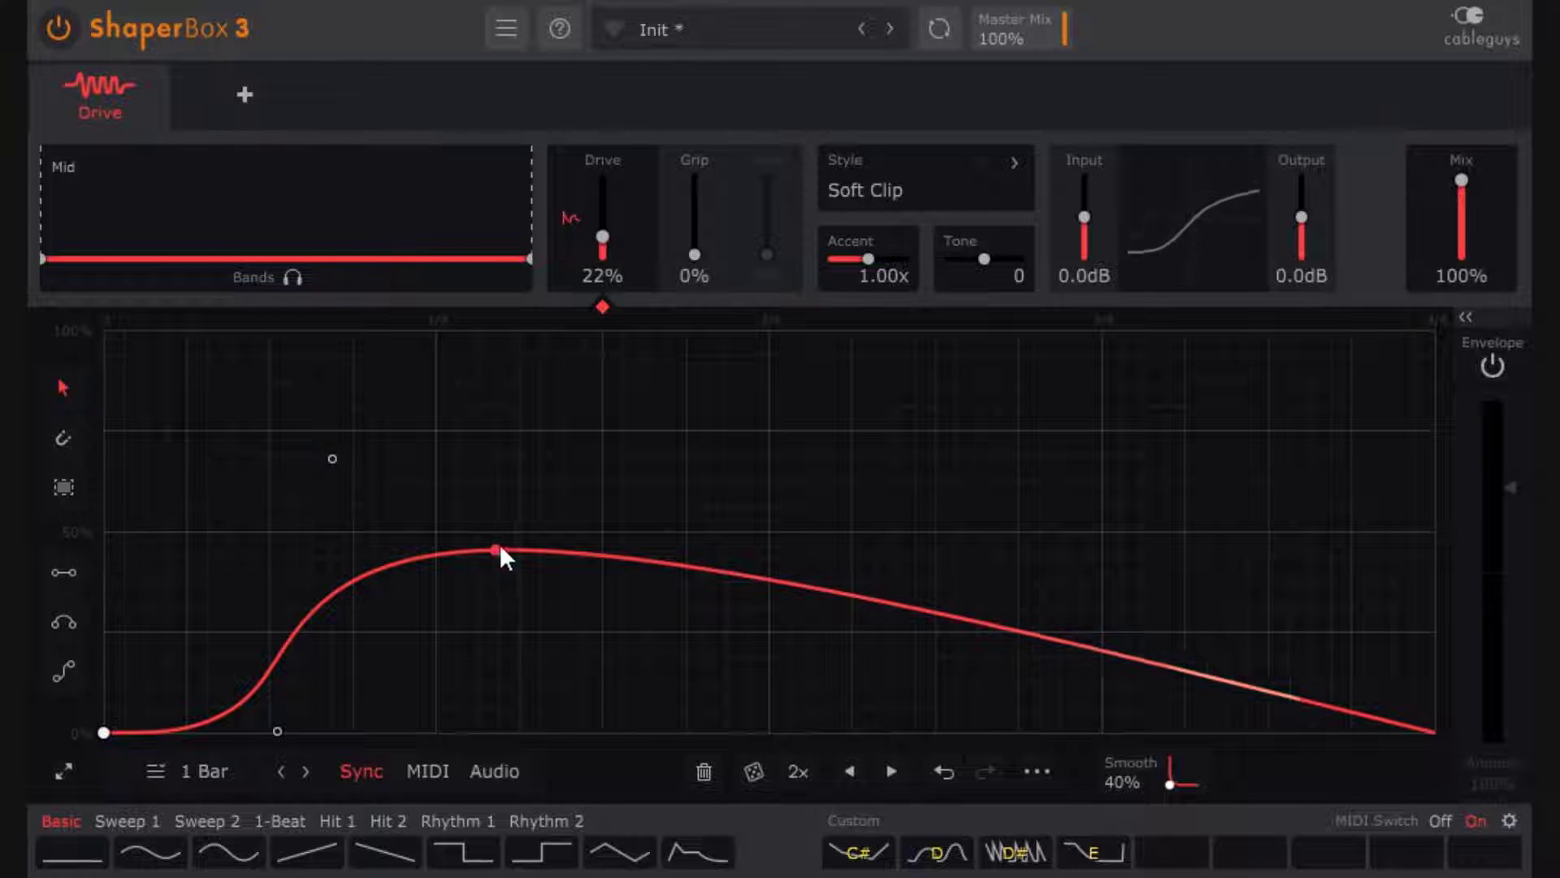
left_click_drag(499, 550, 488, 660)
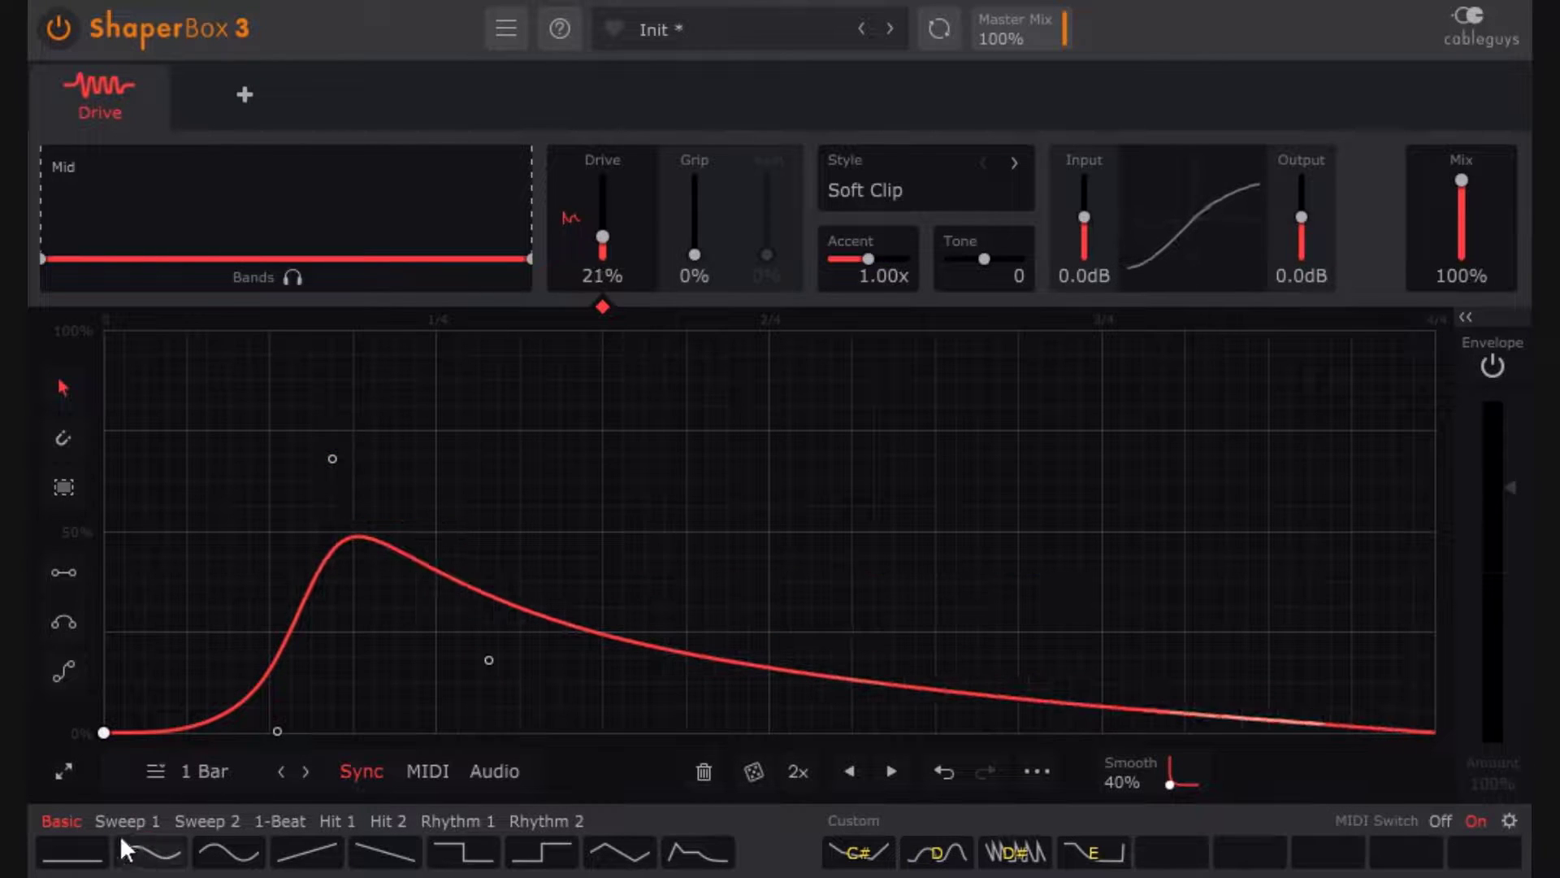
left_click(74, 852)
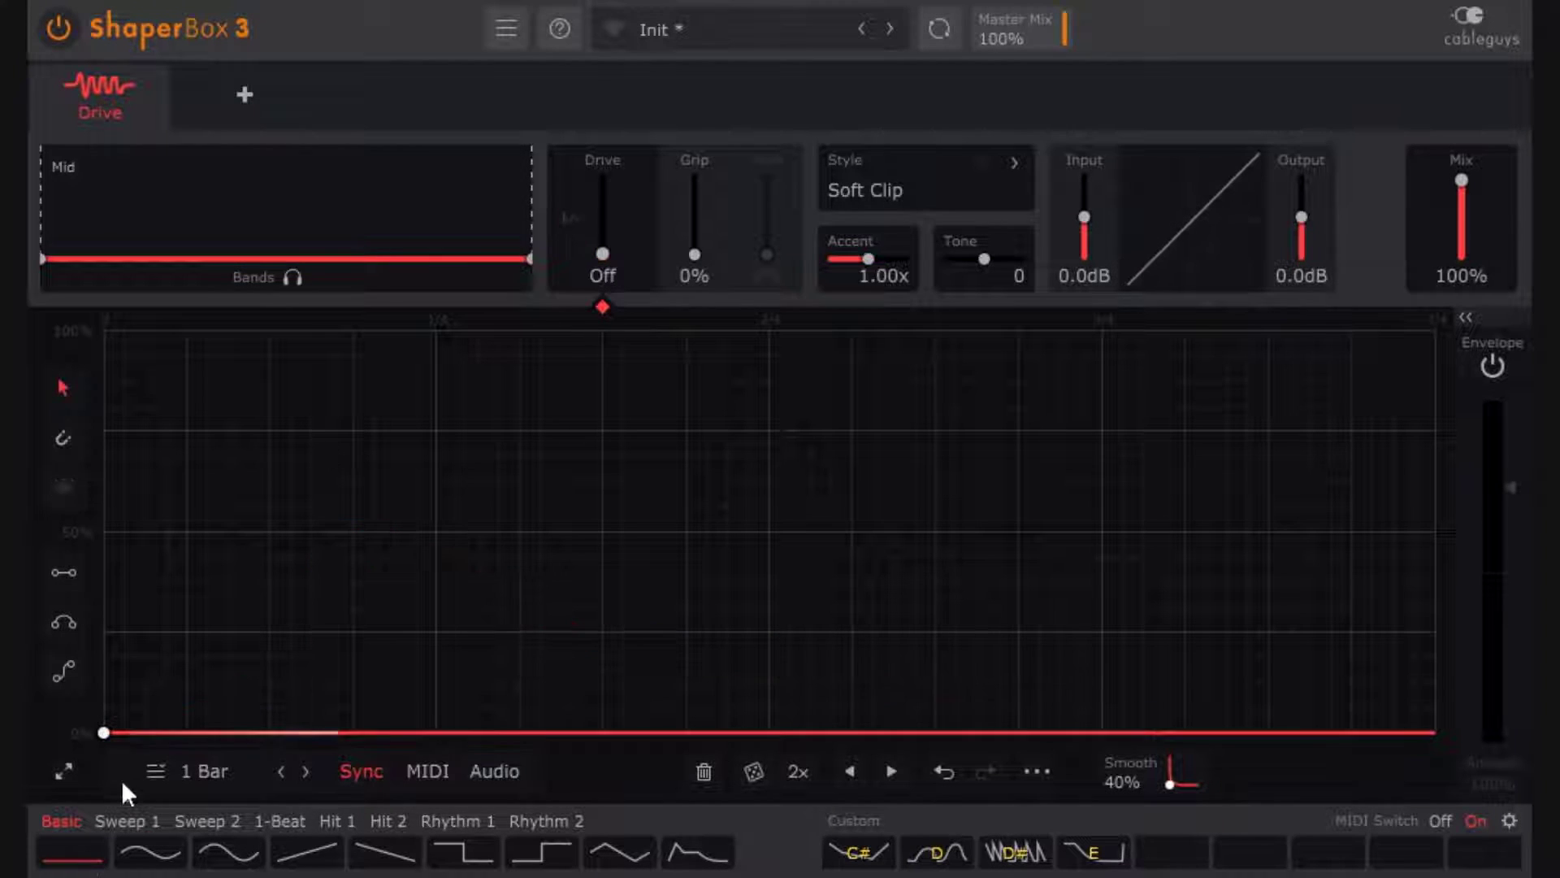
Step: Draw straight lines on the drive wave: a 25% ramp at the bar start and two larger peaks, the second at 2/4
left_click(65, 574)
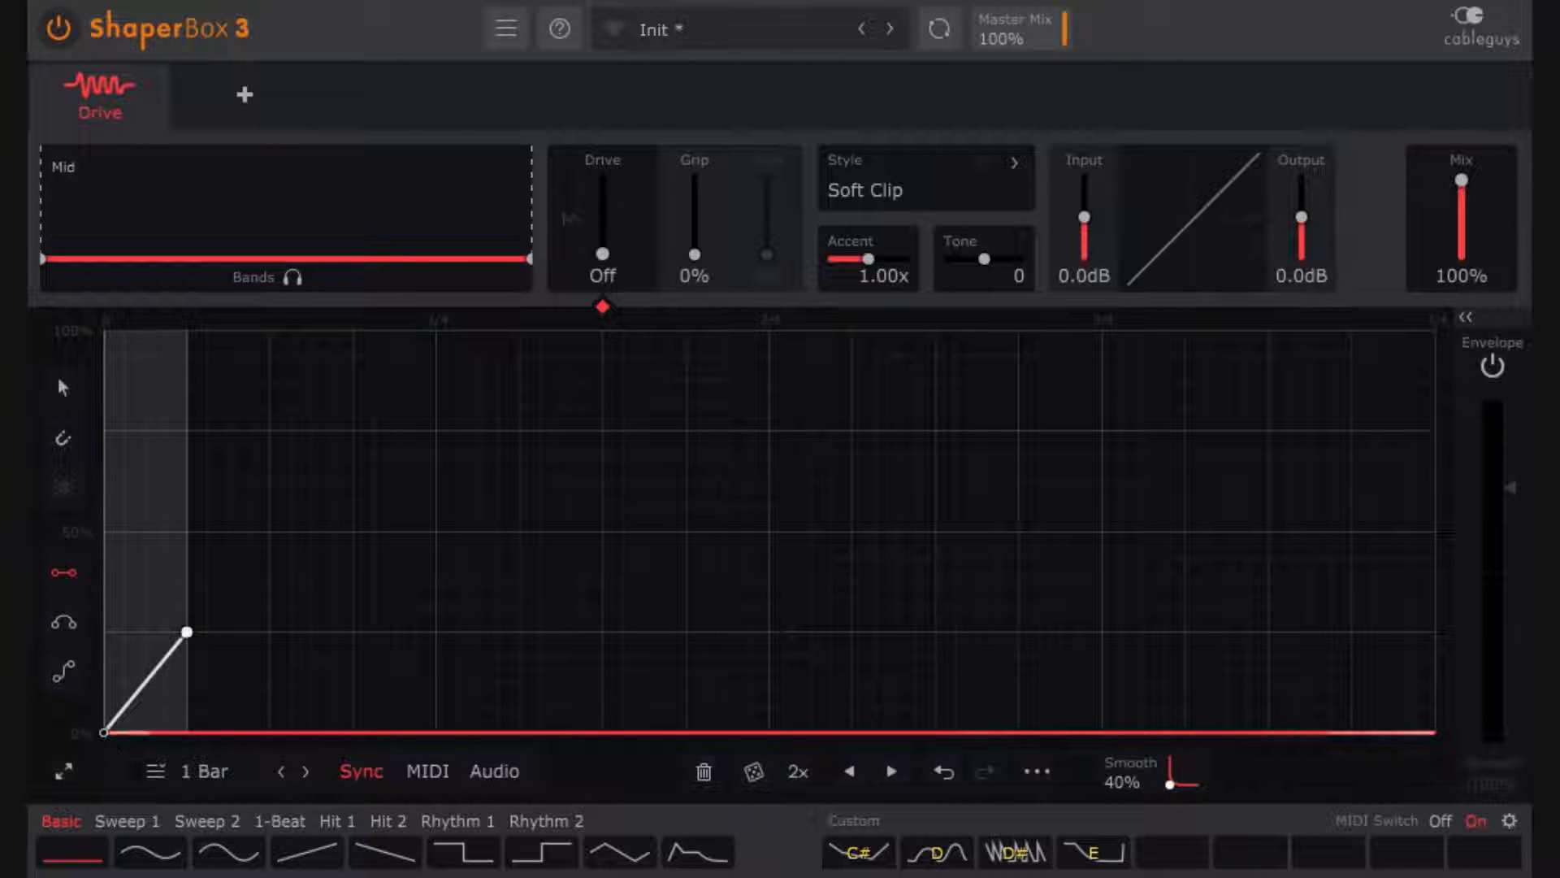
left_click(105, 731)
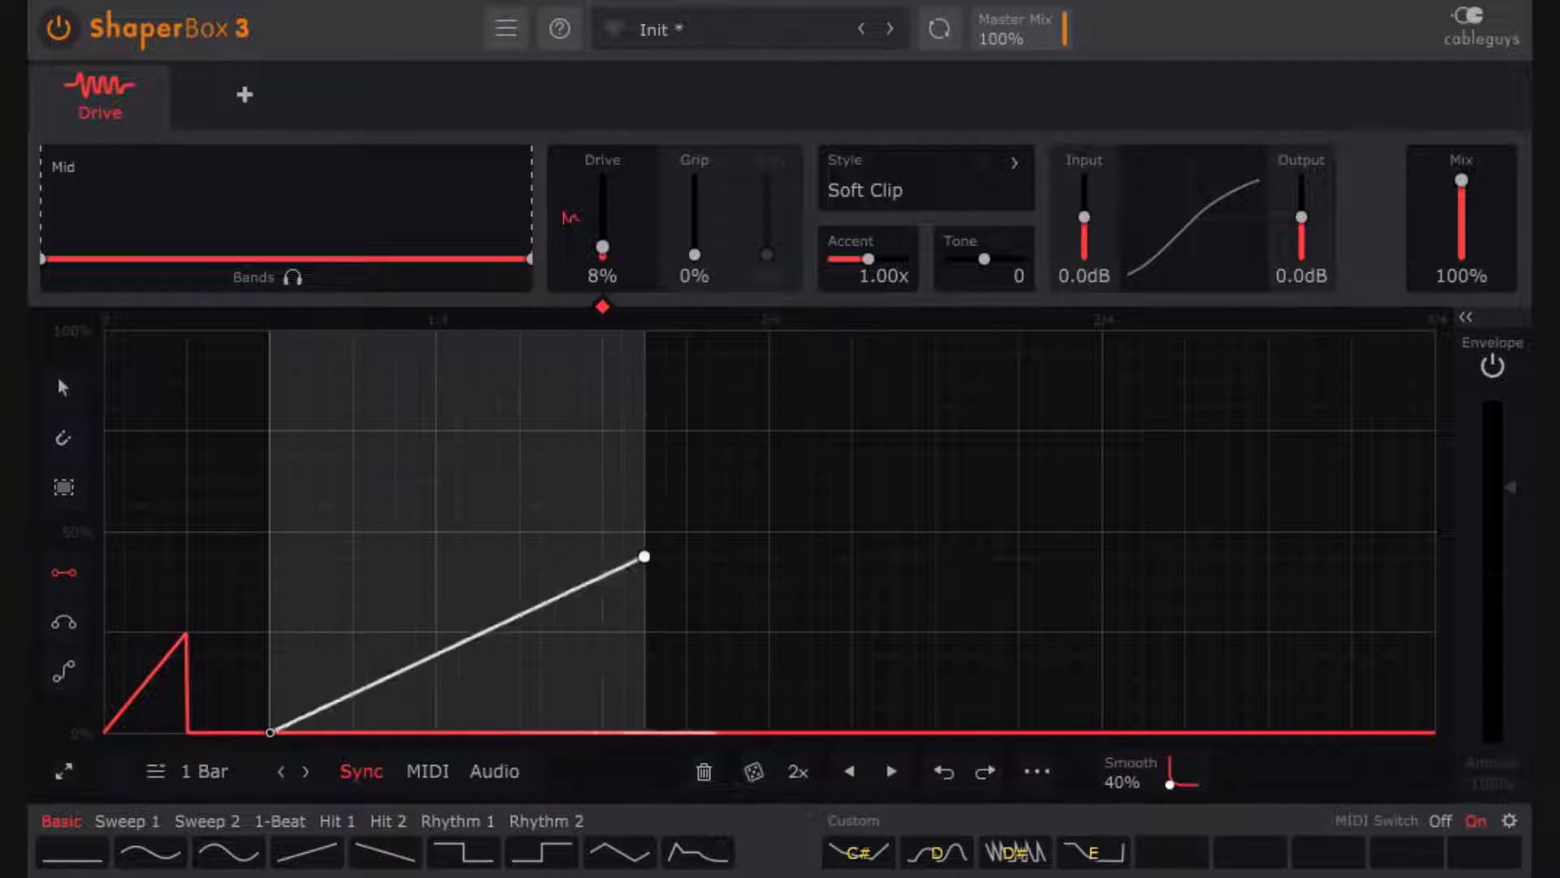
left_click(561, 456)
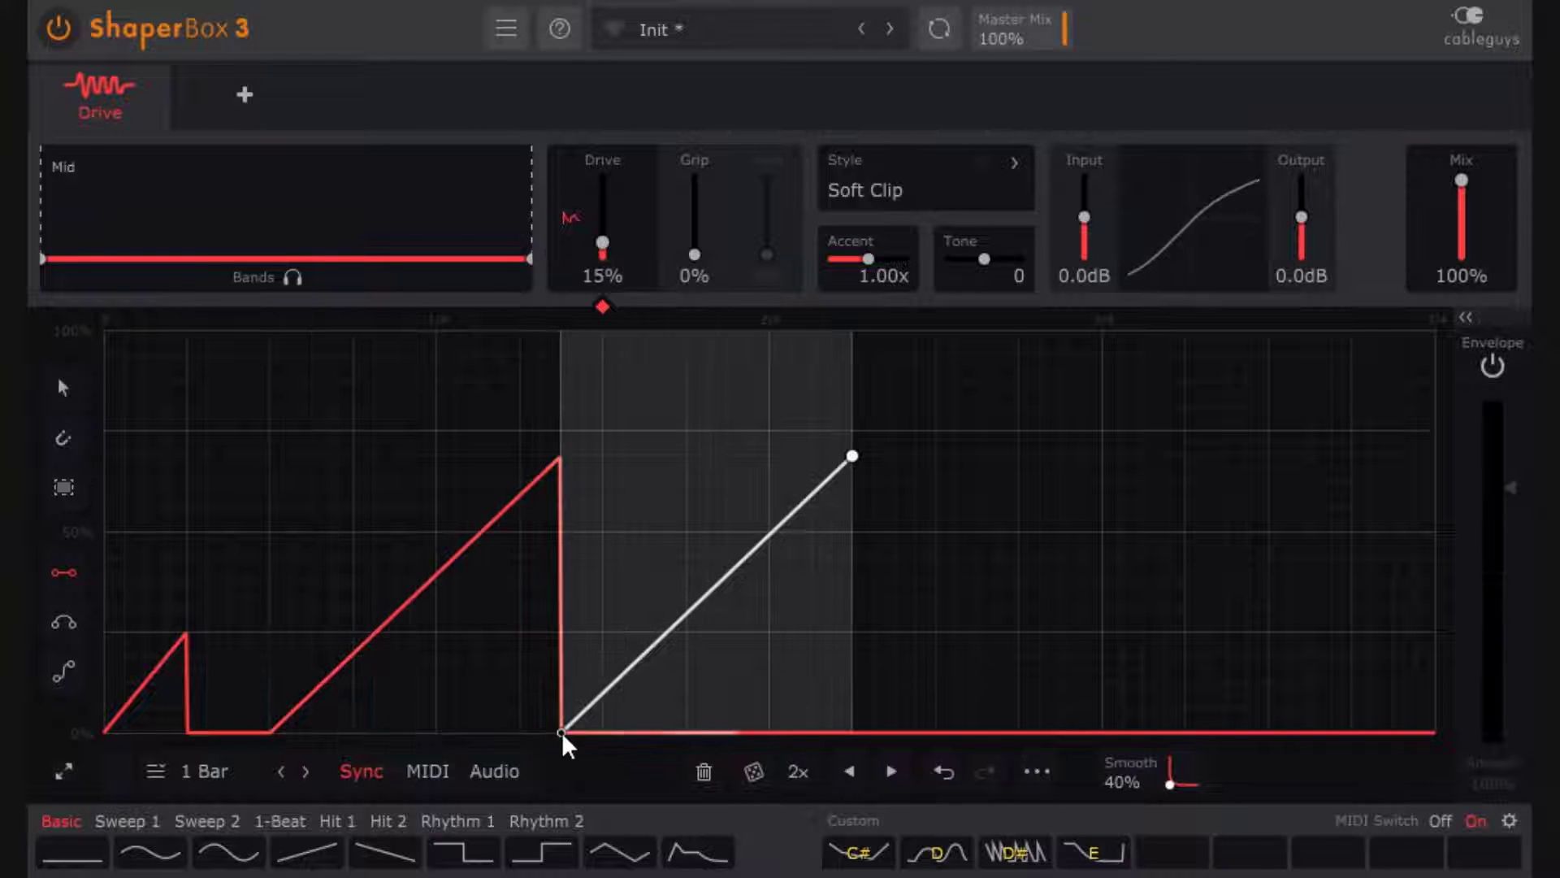
left_click_drag(561, 455, 769, 481)
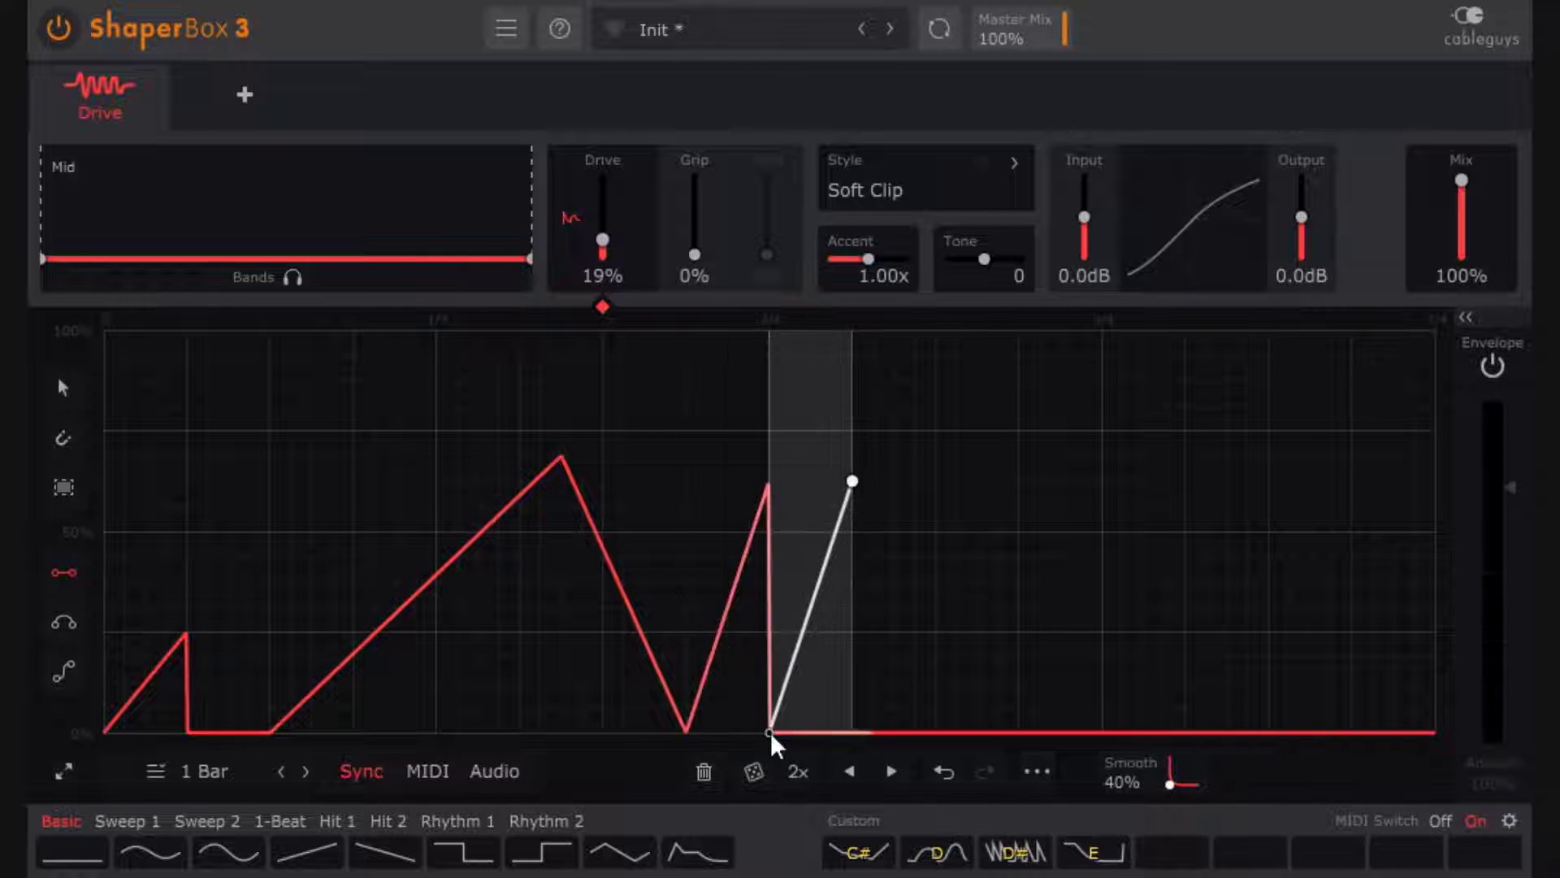
mouse_move(772, 484)
left_mouse_down()
mouse_move(934, 609)
mouse_move(871, 731)
left_mouse_up()
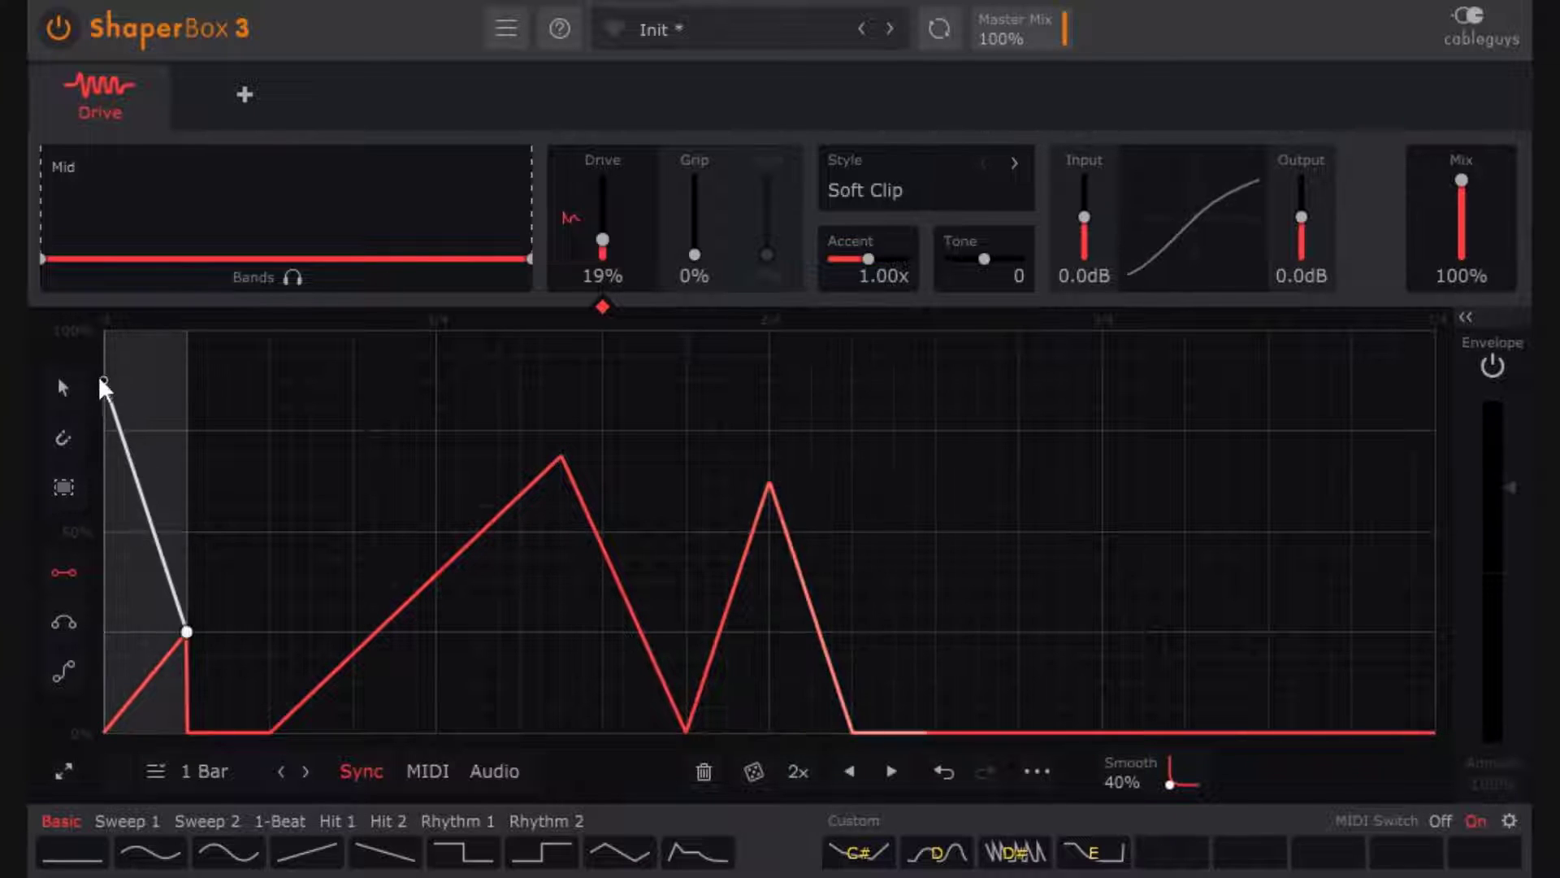
Step: Draw arch segments of varying width and height on the drive wave from the 2/4 peak toward the bar end
left_click(62, 619)
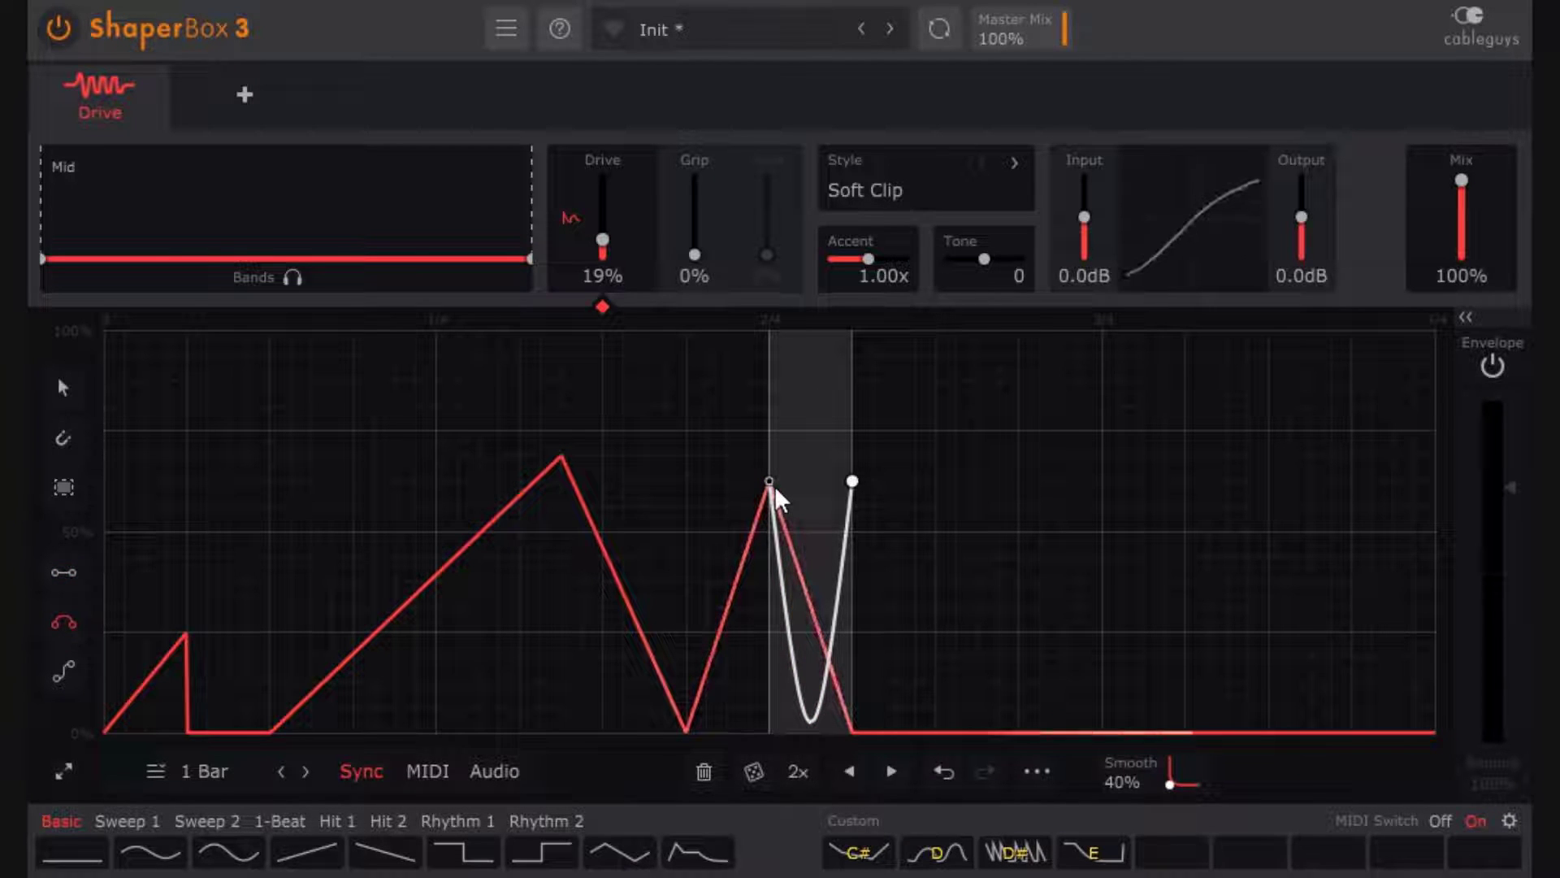
mouse_move(773, 485)
left_mouse_down()
mouse_move(1205, 480)
mouse_move(1018, 482)
mouse_move(1019, 313)
left_mouse_up()
mouse_move(1267, 384)
left_mouse_down()
mouse_move(1247, 358)
mouse_move(1247, 648)
mouse_move(1225, 404)
mouse_move(1163, 373)
mouse_move(1143, 383)
left_mouse_up()
mouse_move(1144, 481)
left_mouse_down()
mouse_move(1122, 672)
mouse_move(1164, 672)
mouse_move(1164, 650)
left_mouse_up()
mouse_move(1289, 481)
left_mouse_down()
mouse_move(1289, 373)
mouse_move(1288, 407)
left_mouse_up()
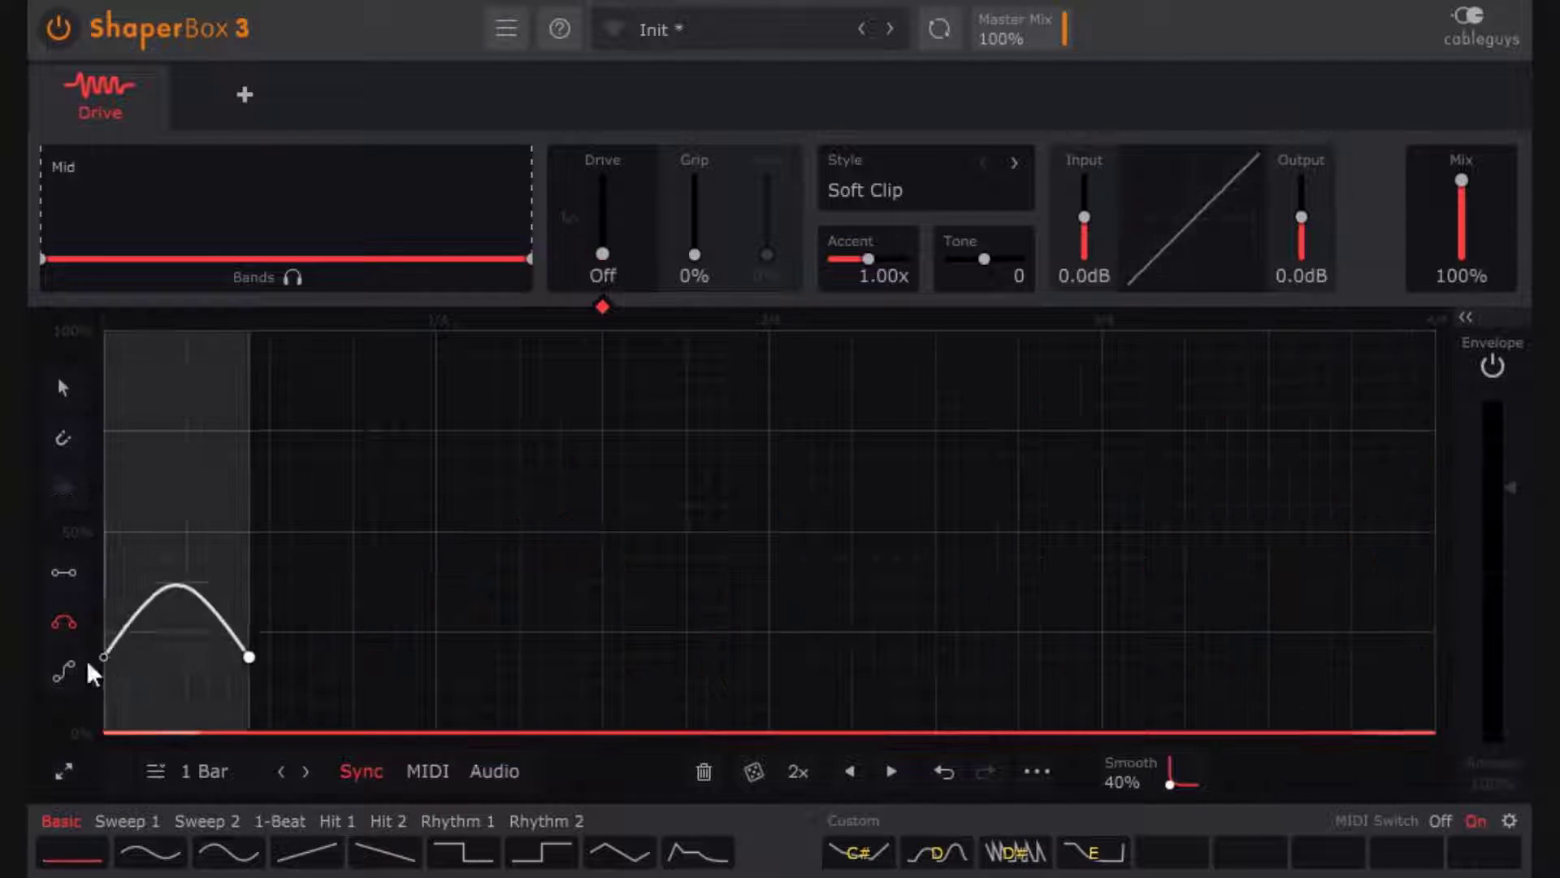
Step: Draw an S-curve rising from 0% to 75% at the bar start, repeat it four times across the bar, and return to point editing
left_click(63, 671)
mouse_move(104, 732)
left_mouse_down()
mouse_move(251, 650)
mouse_move(416, 606)
mouse_move(373, 452)
mouse_move(270, 431)
left_mouse_up()
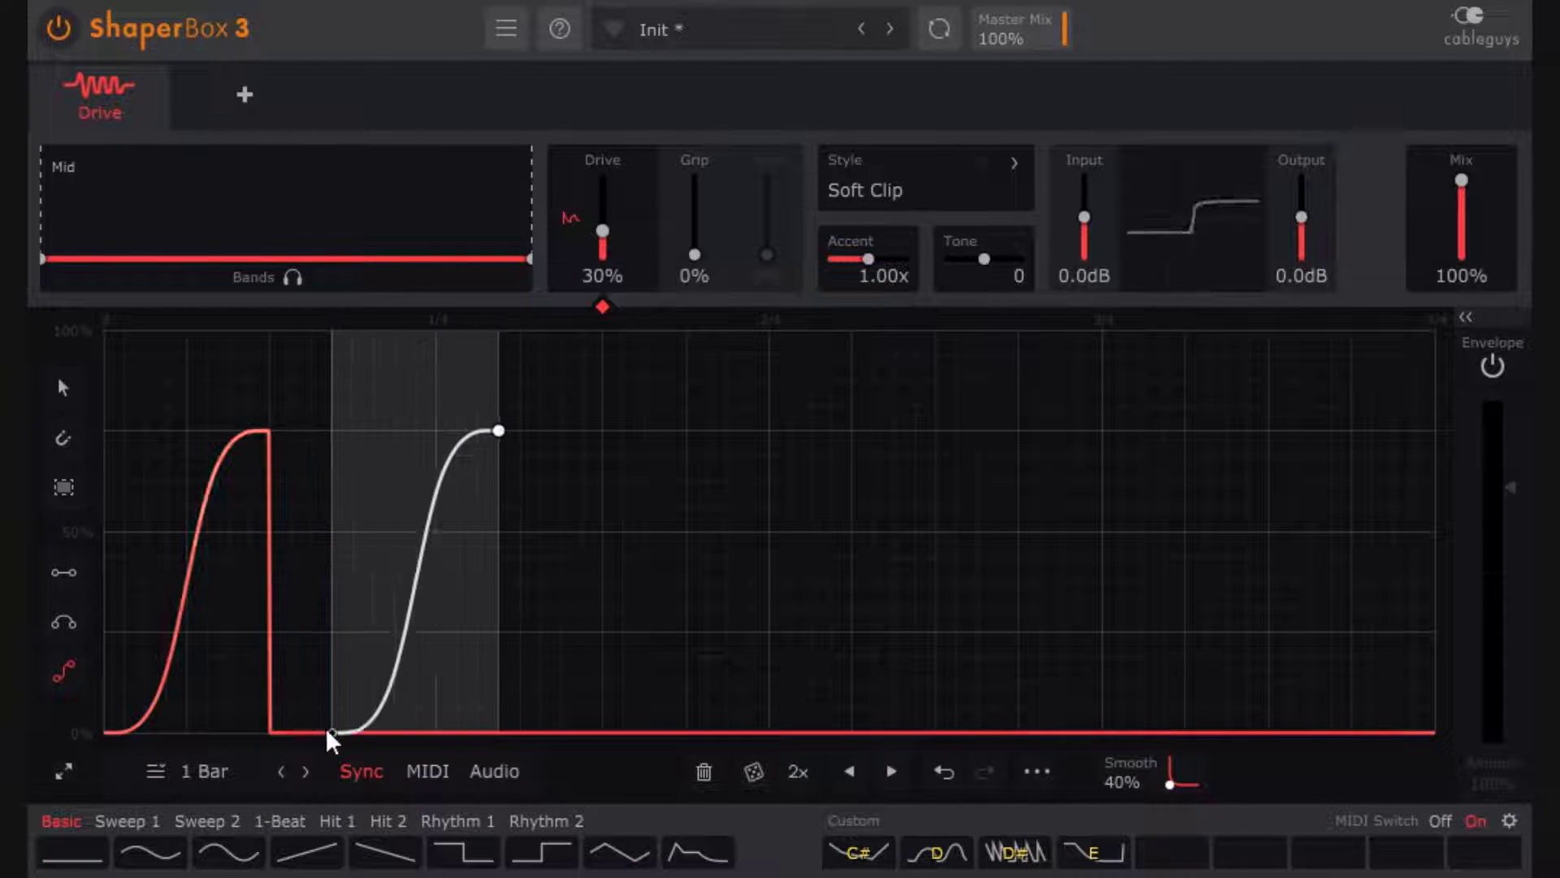
left_click(351, 728)
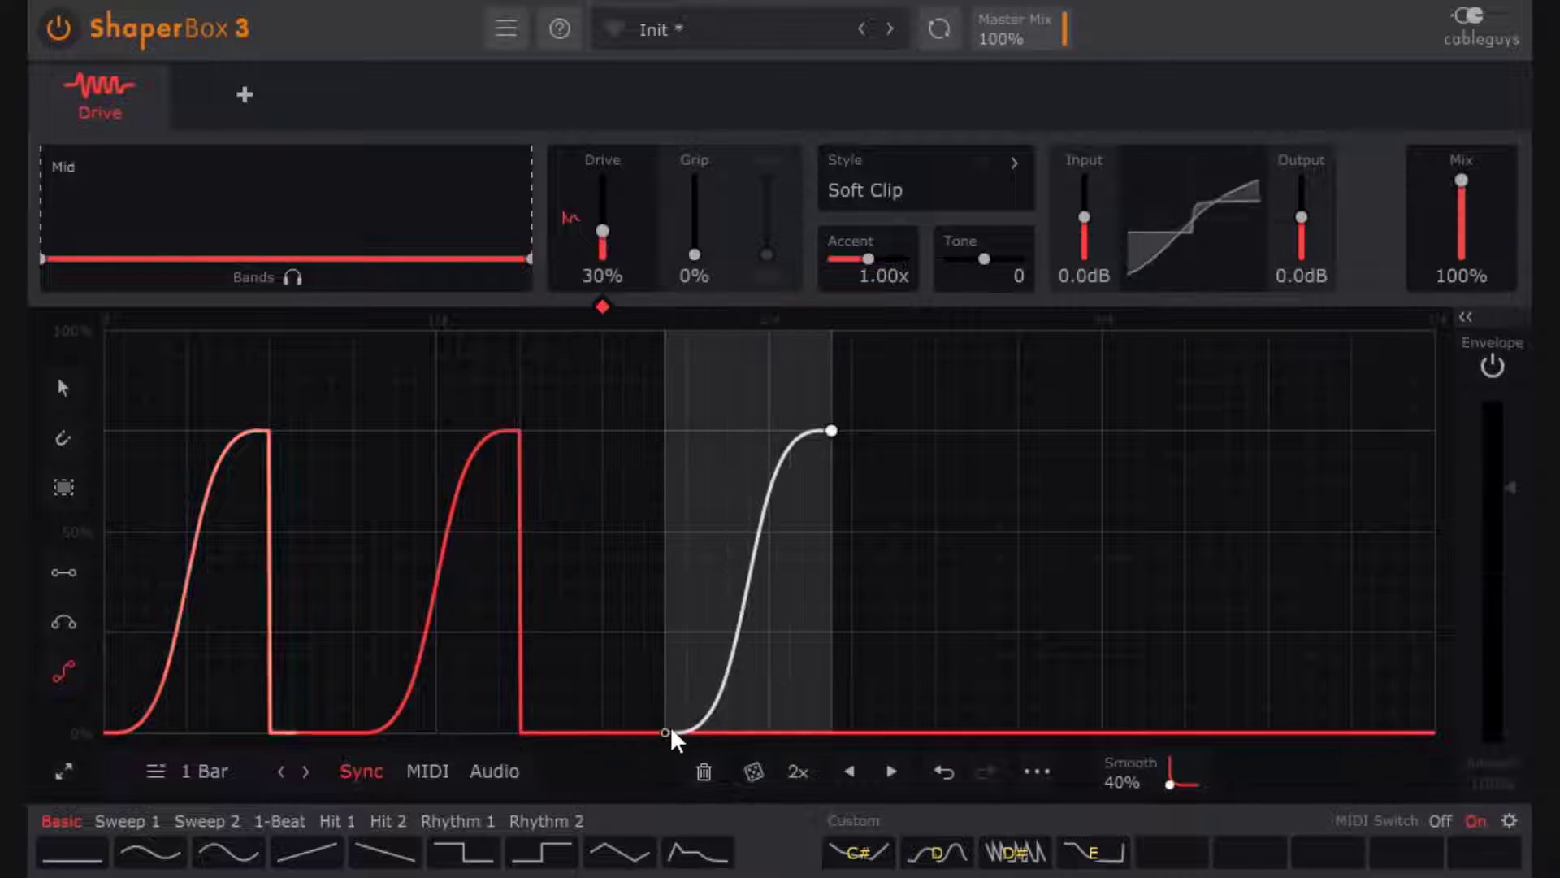
left_click(686, 730)
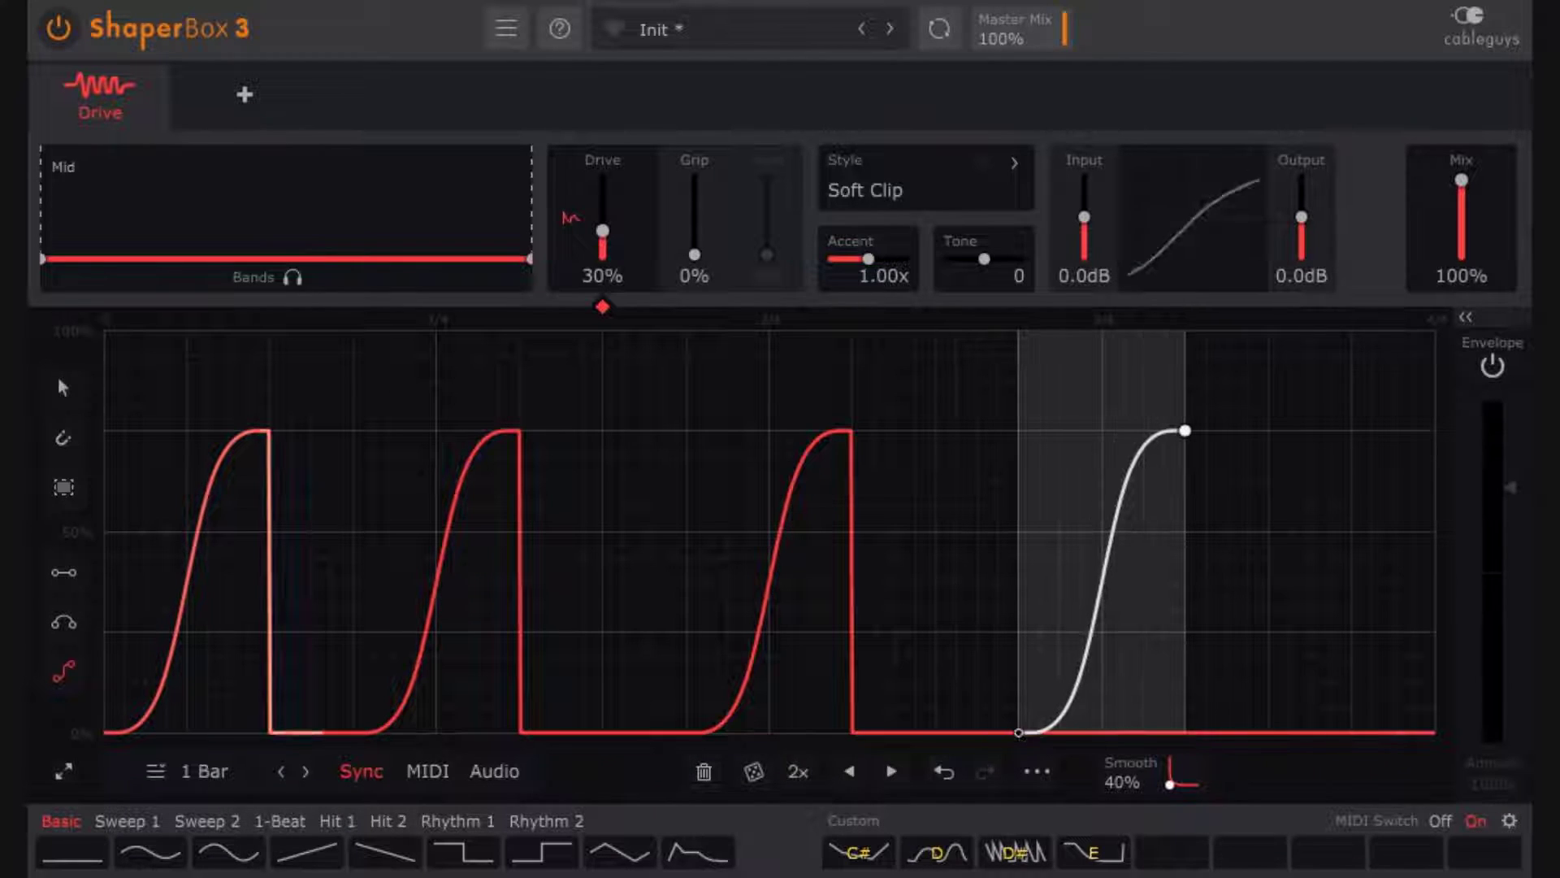
left_click(1018, 732)
left_click(1291, 730)
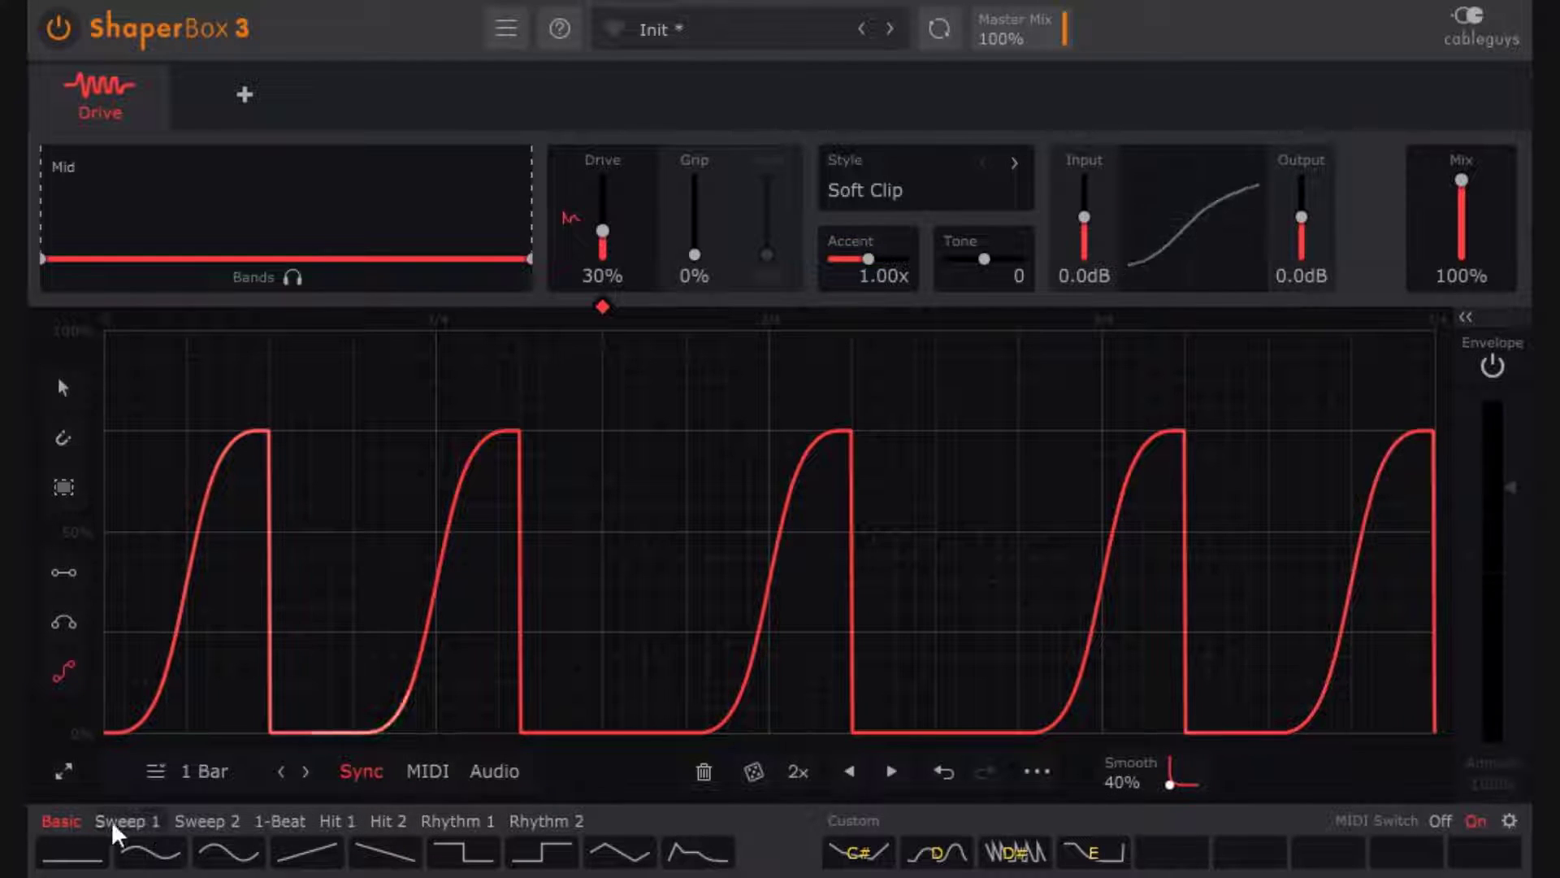
left_click(61, 388)
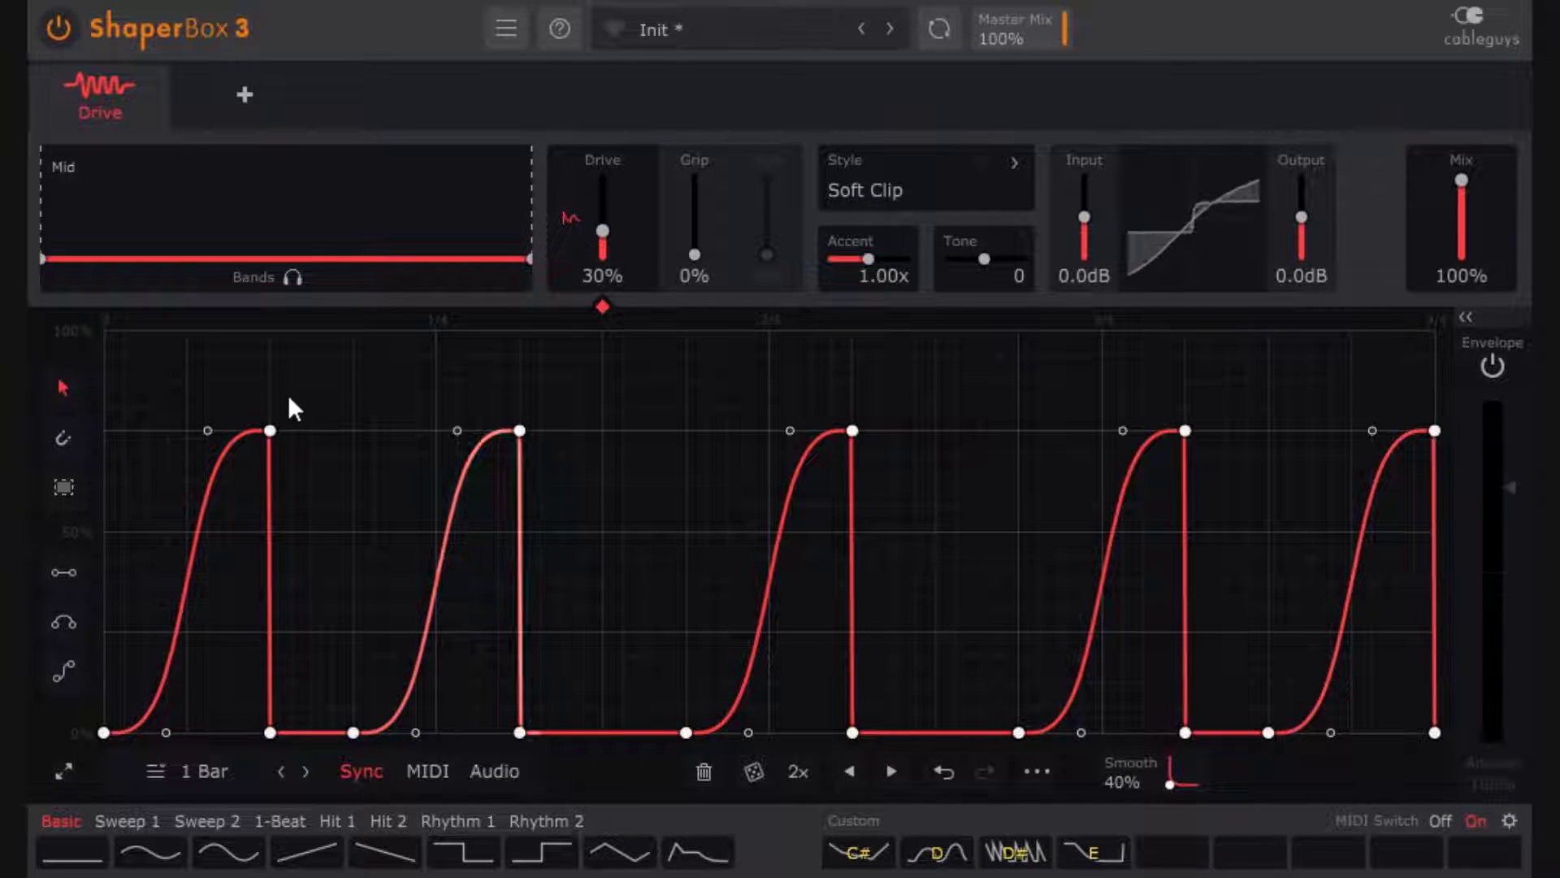
double_click(270, 732)
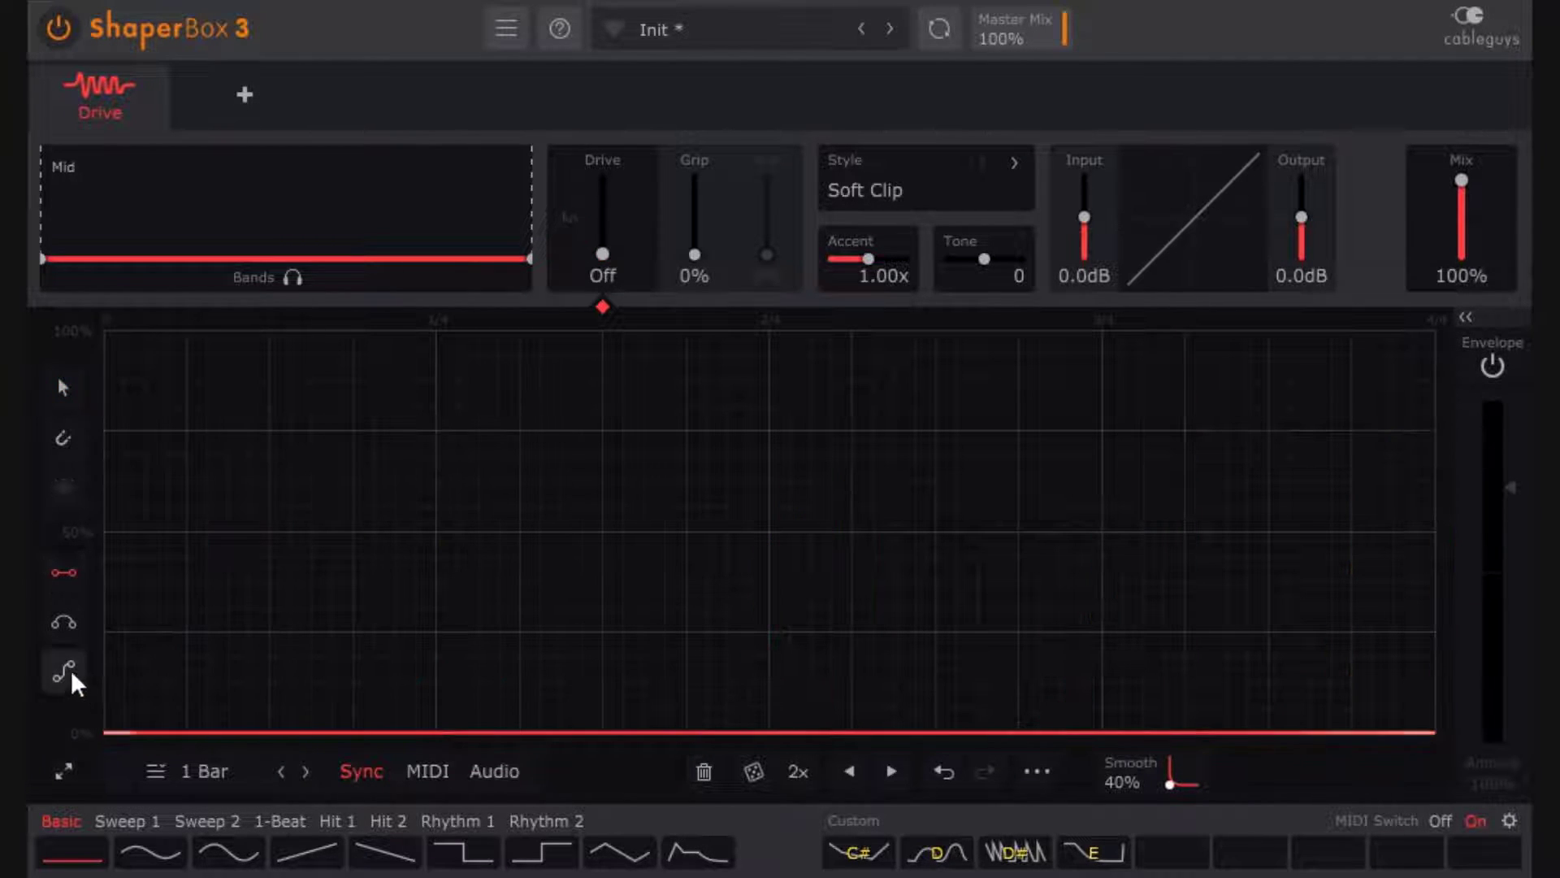
Step: Draw three short rising S-curves before 2/4 on the flat drive wave, plus a long falling one and a rising one to 75% at 4/4
left_click(71, 671)
left_click(106, 731)
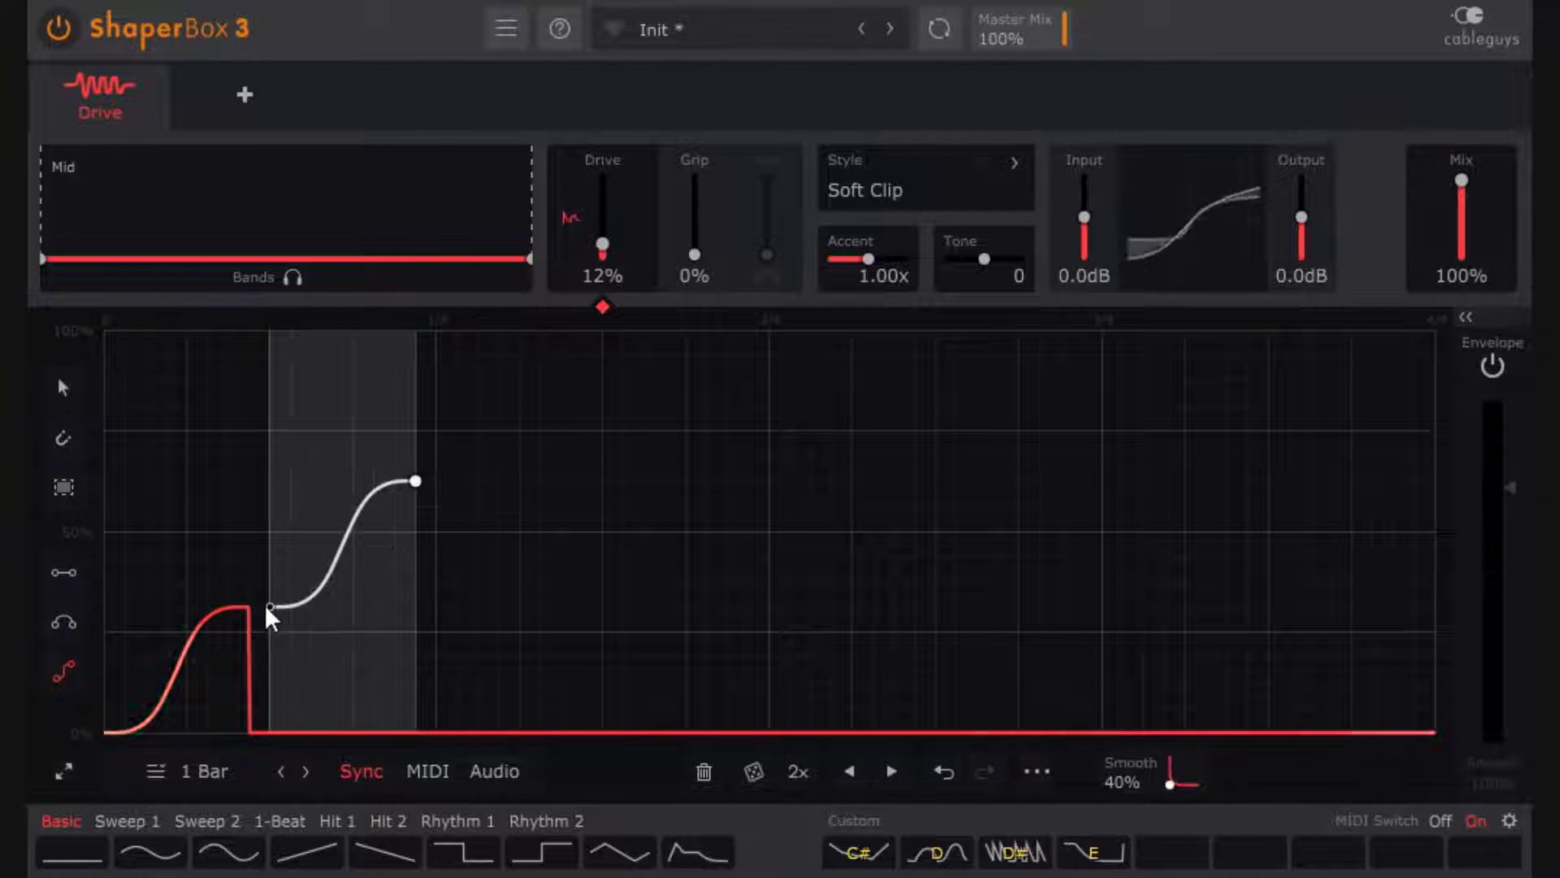
left_click(249, 632)
left_click(415, 631)
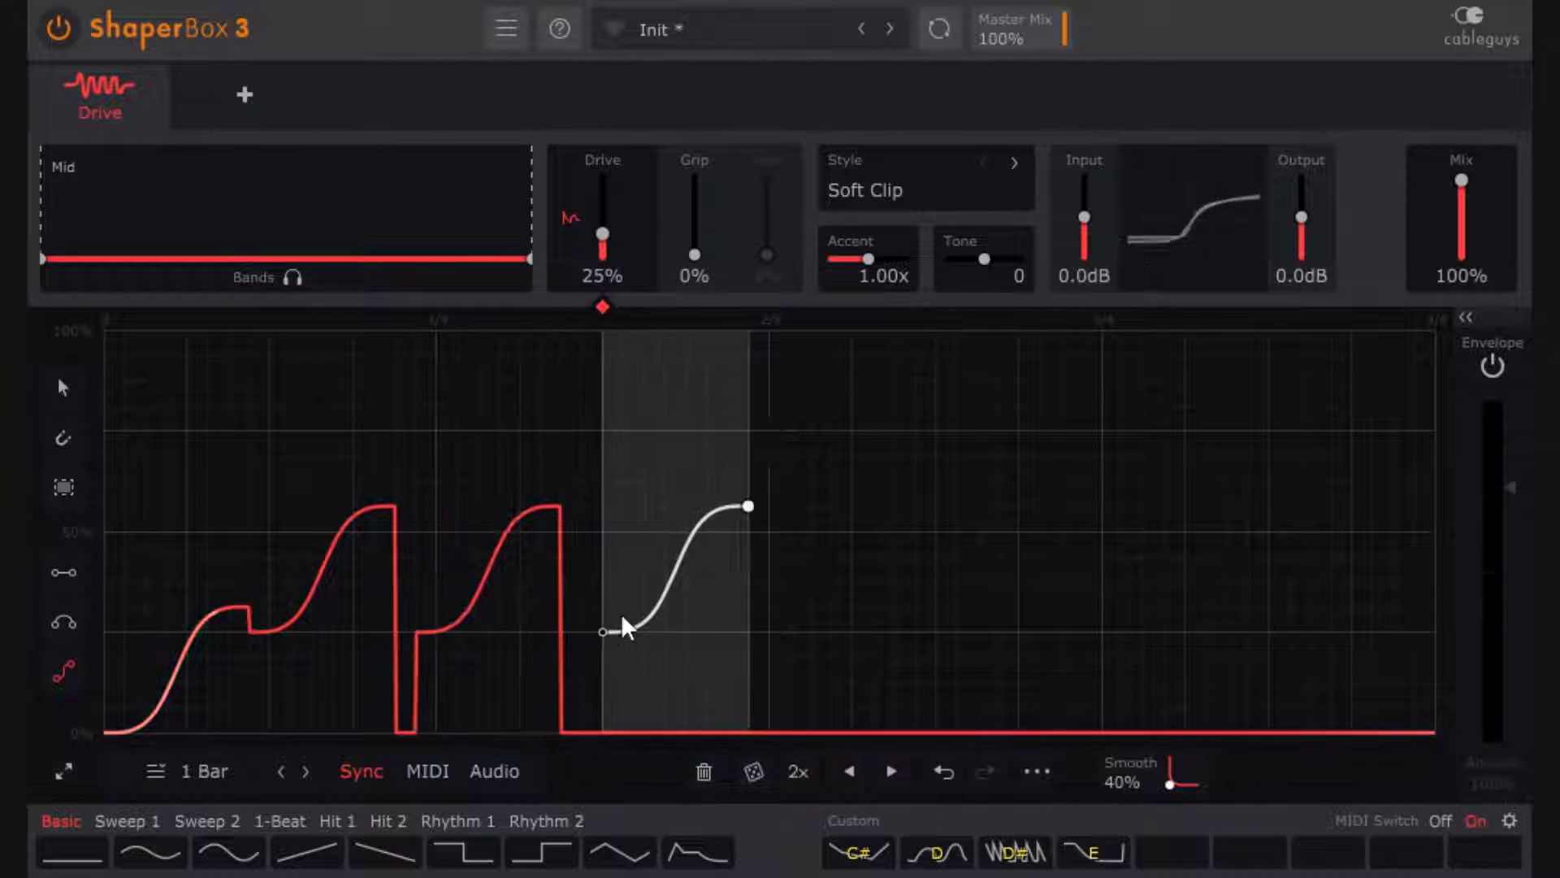
mouse_move(601, 606)
left_mouse_down()
mouse_move(1037, 553)
mouse_move(975, 710)
mouse_move(1434, 554)
mouse_move(1434, 430)
left_mouse_up()
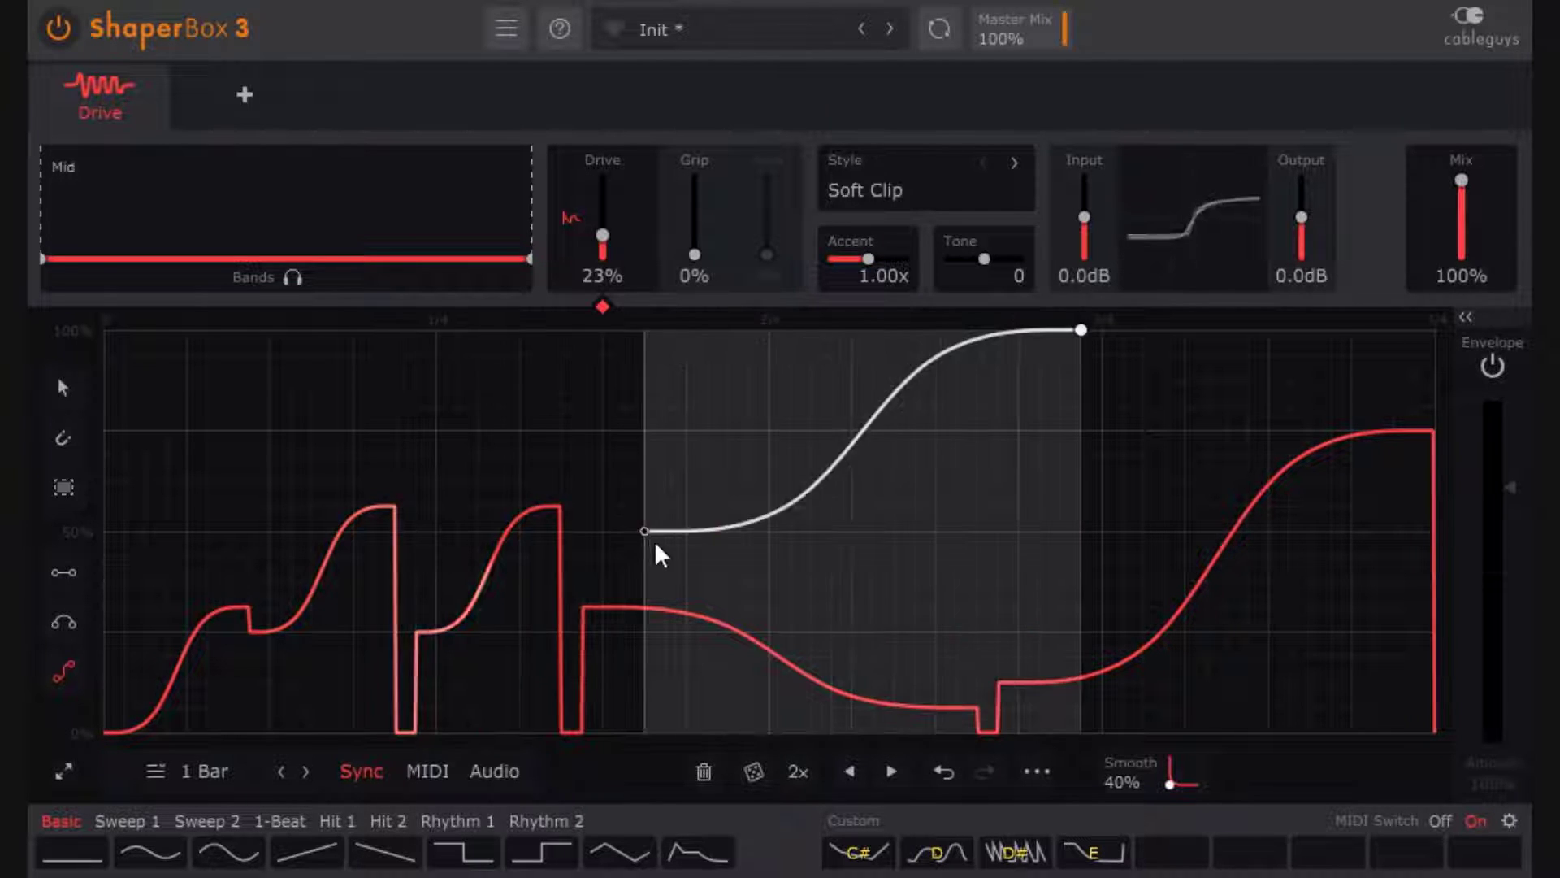
Step: With the S-curve tool active, temporarily edit points: raise the third curve's peak and the second curve's upper soft point to 75%, both slightly earlier
left_click(65, 393)
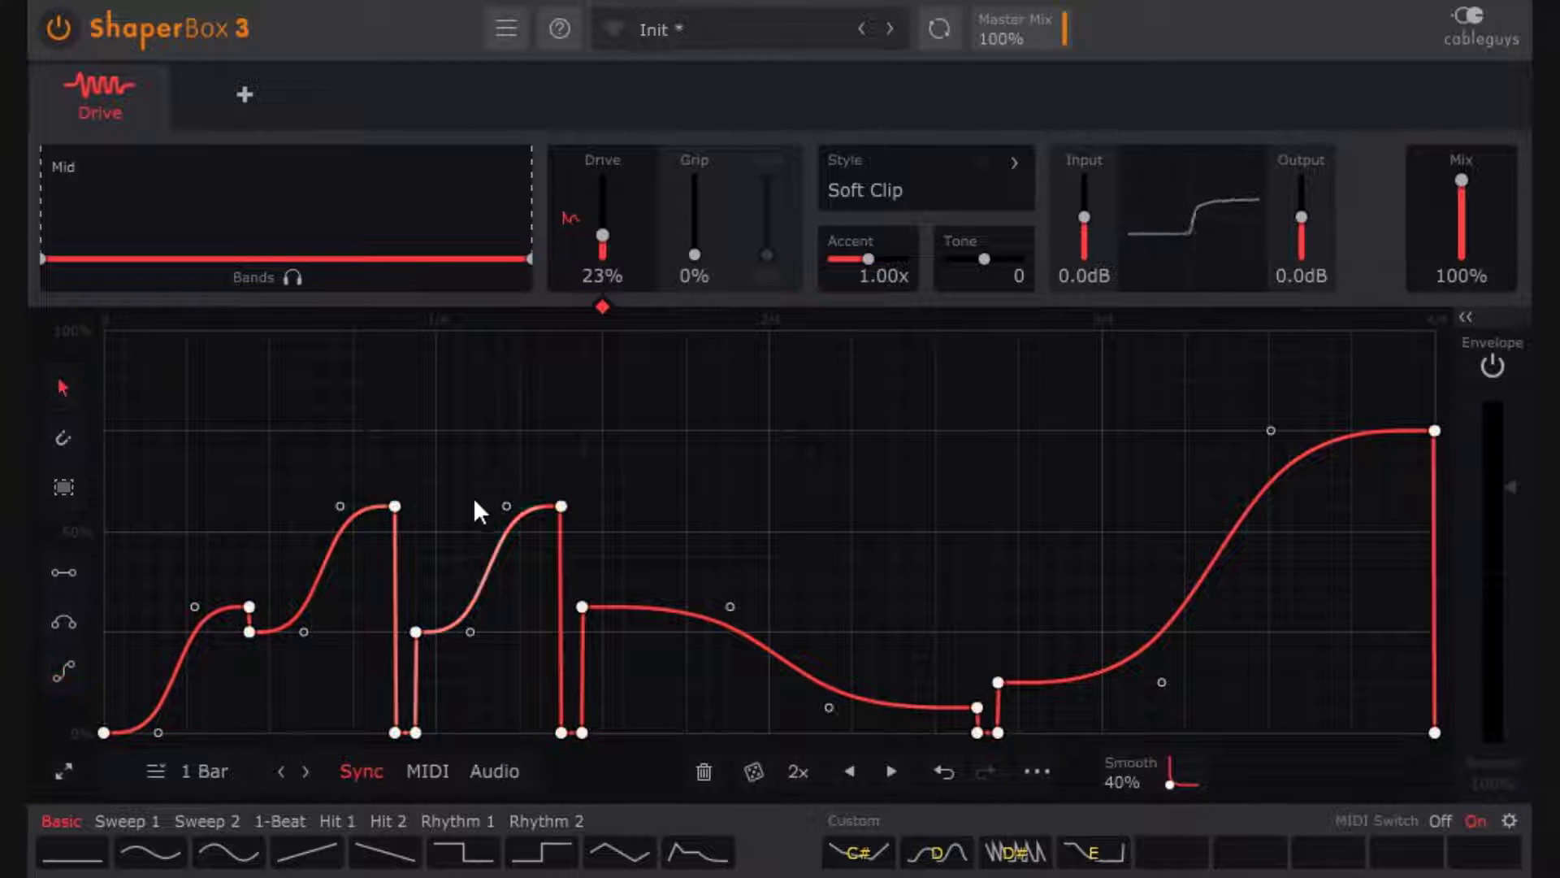
left_click(71, 666)
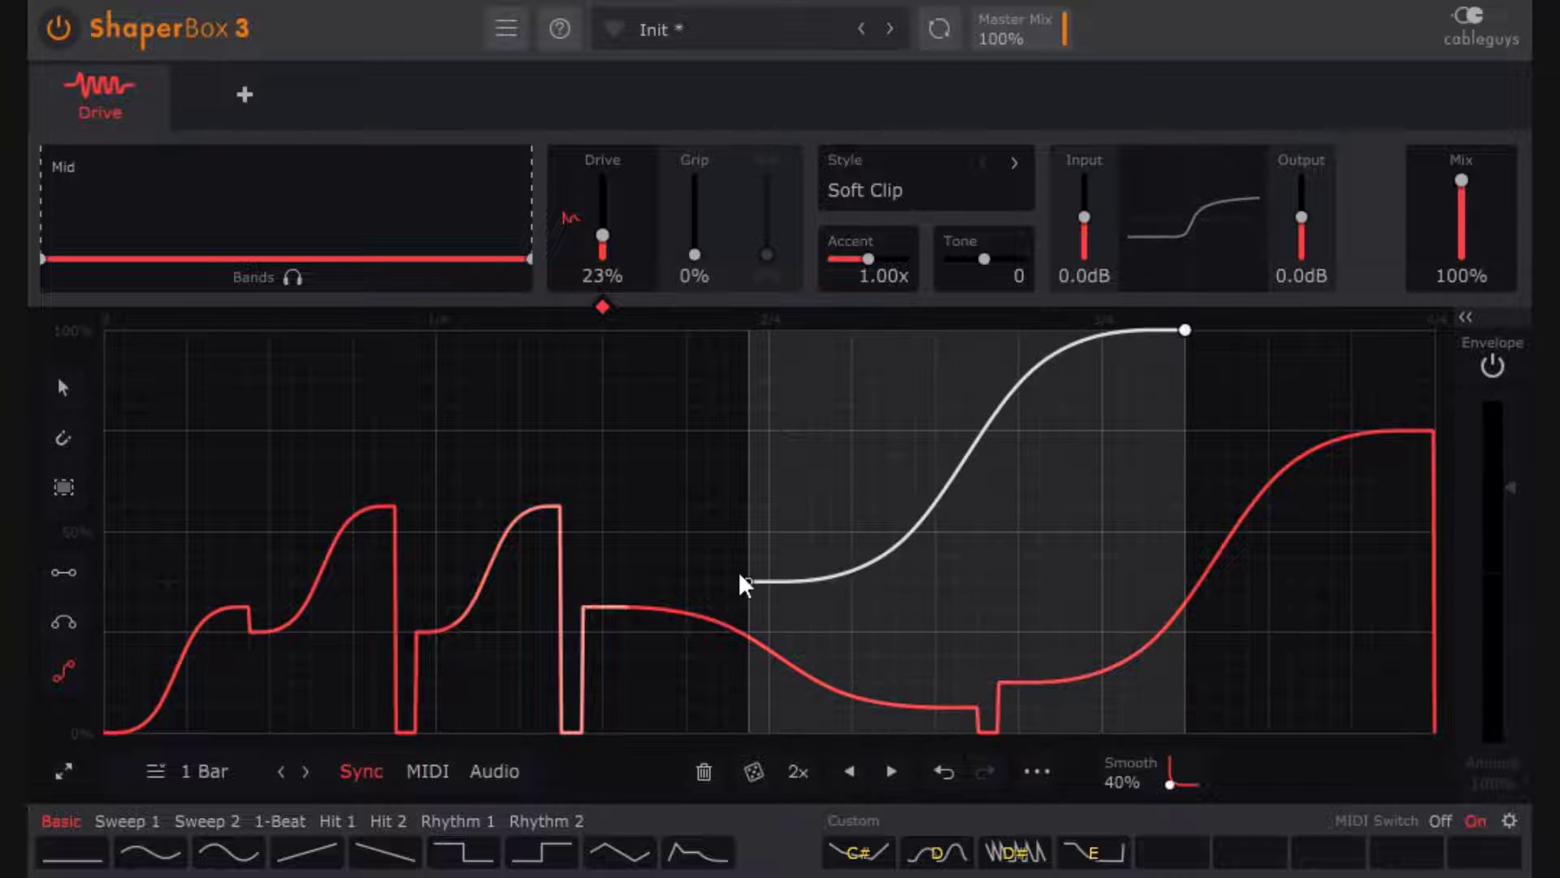
key("alt")
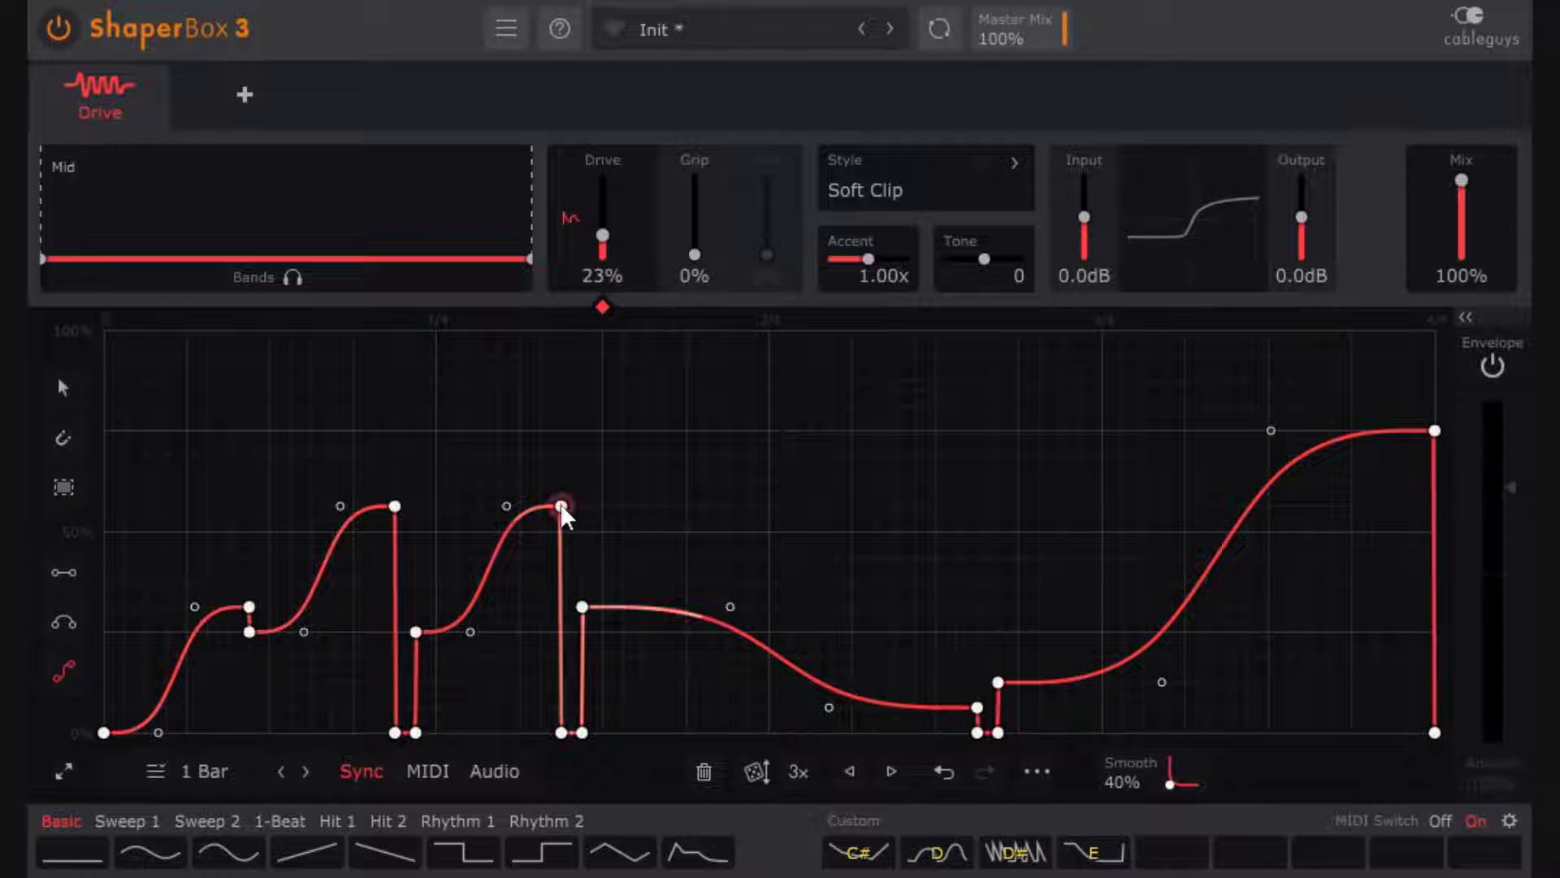
left_click_drag(561, 506, 519, 430)
left_click_drag(340, 507, 303, 430)
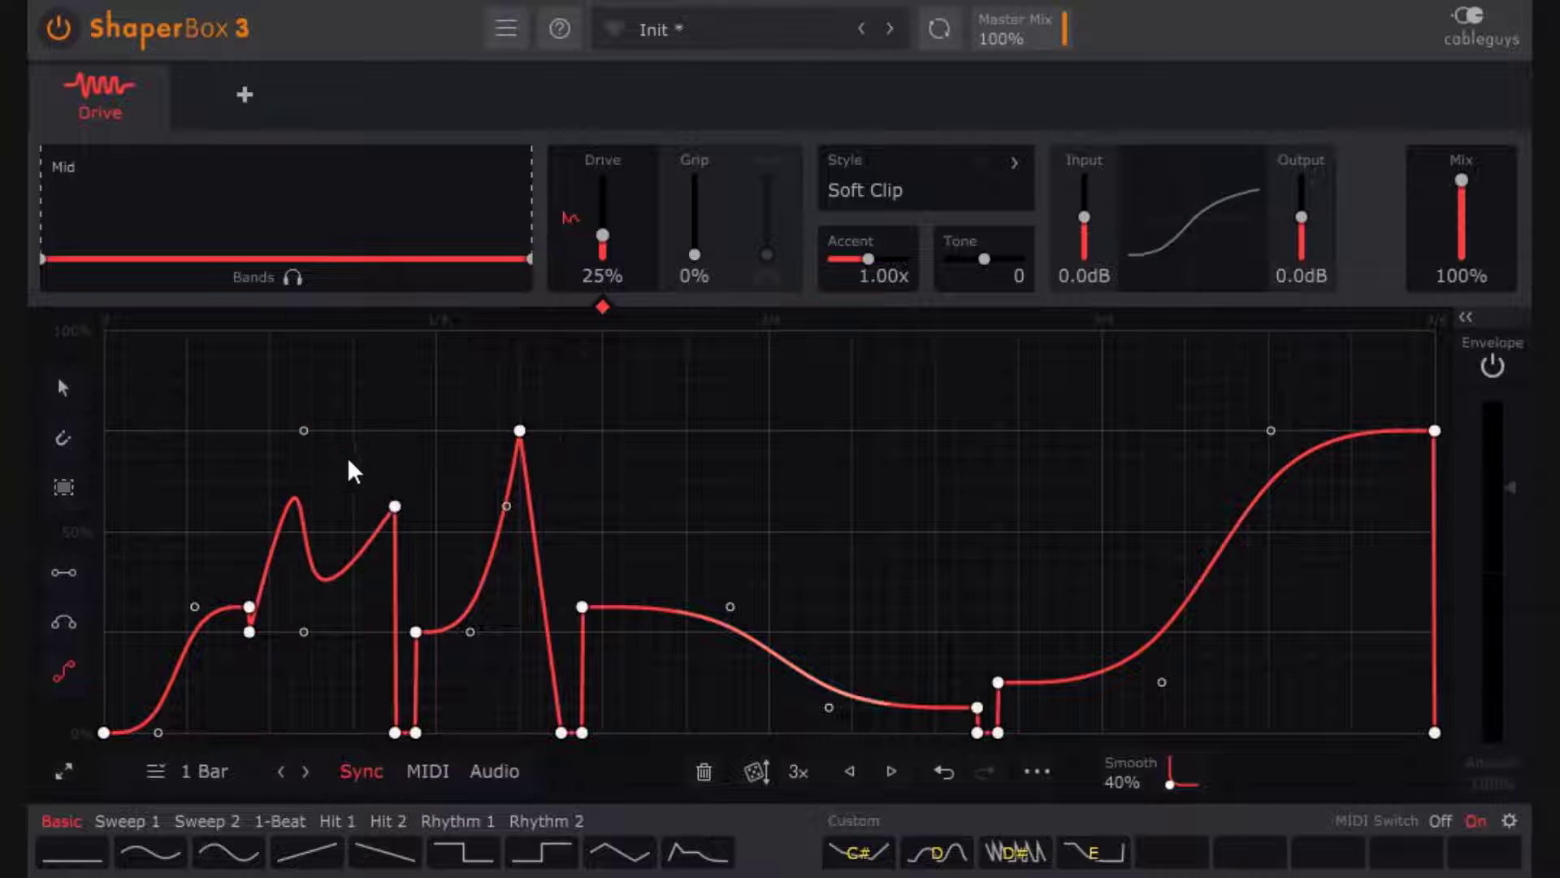
Step: Adjust the second curve's upper soft point at 75% slightly later in the drive wave and return to point editing
left_click_drag(339, 507, 312, 430)
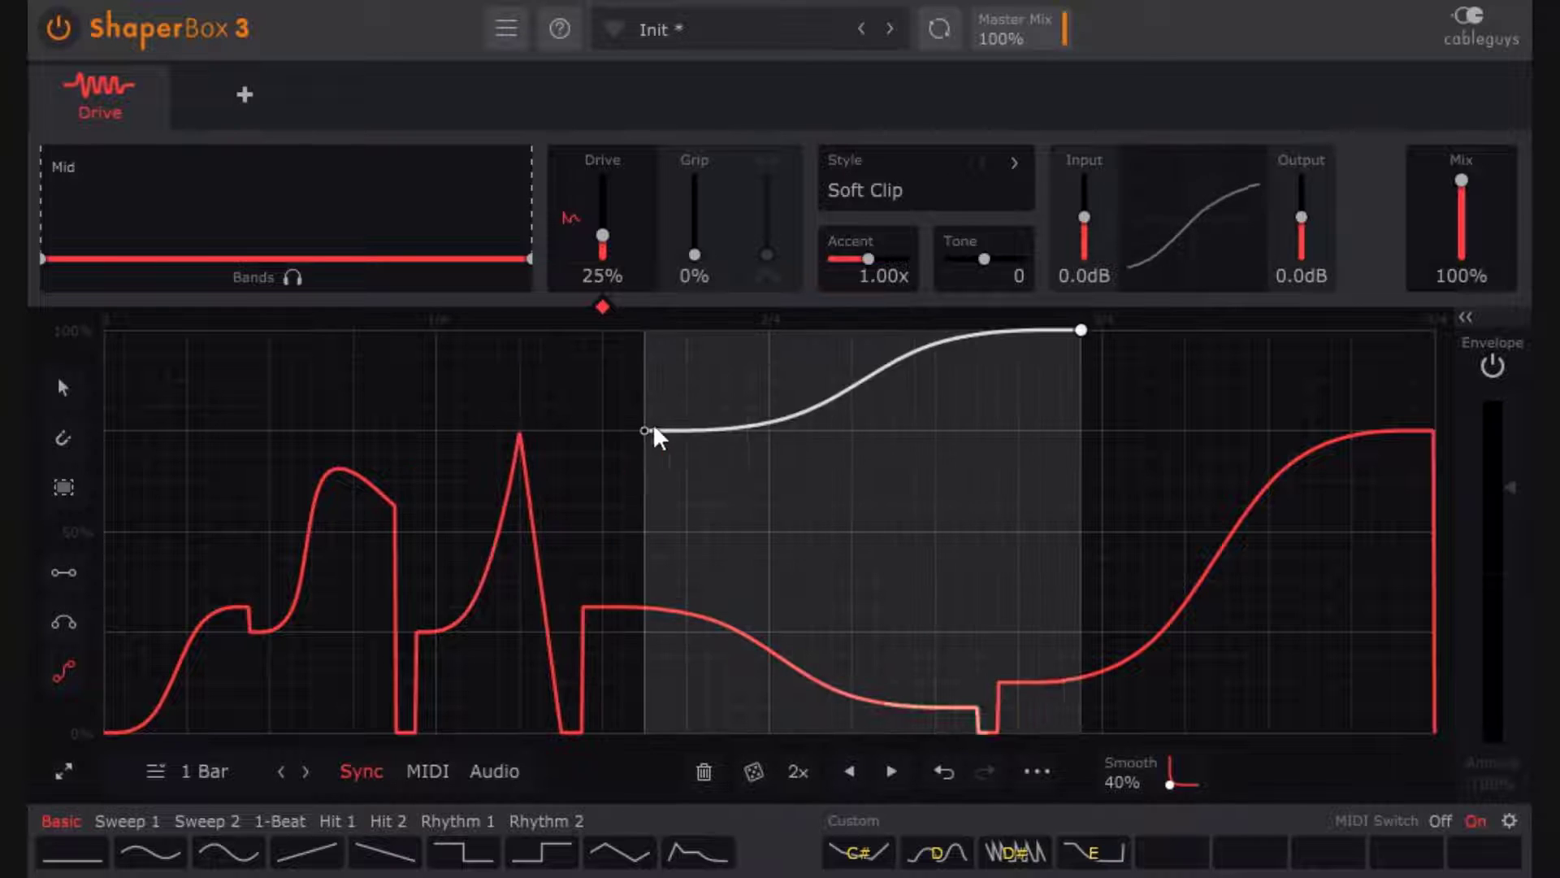
right_click(703, 448)
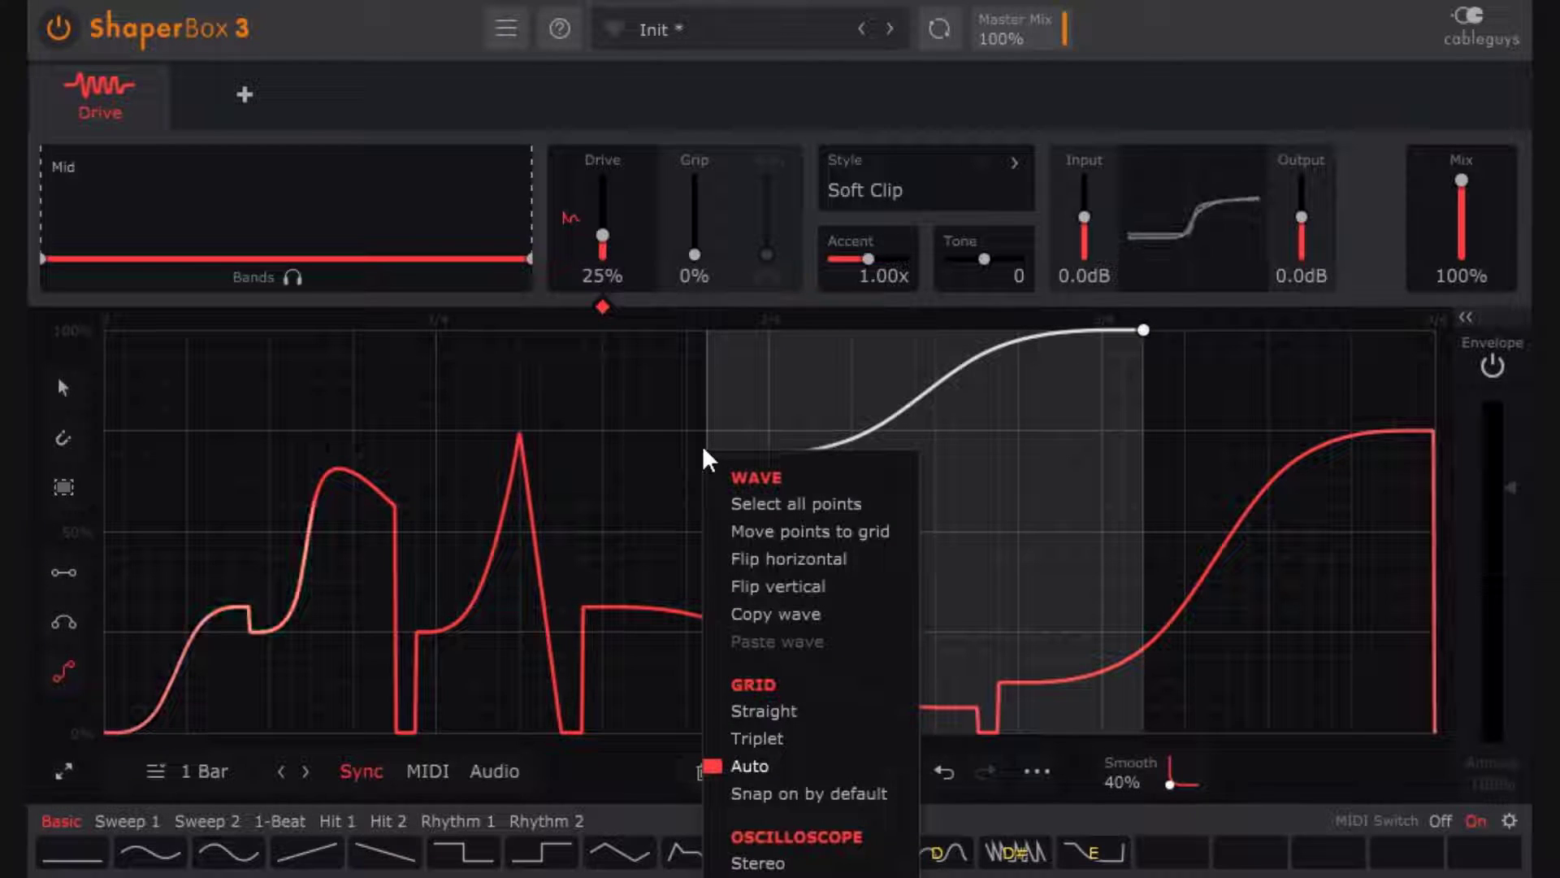
left_click(63, 388)
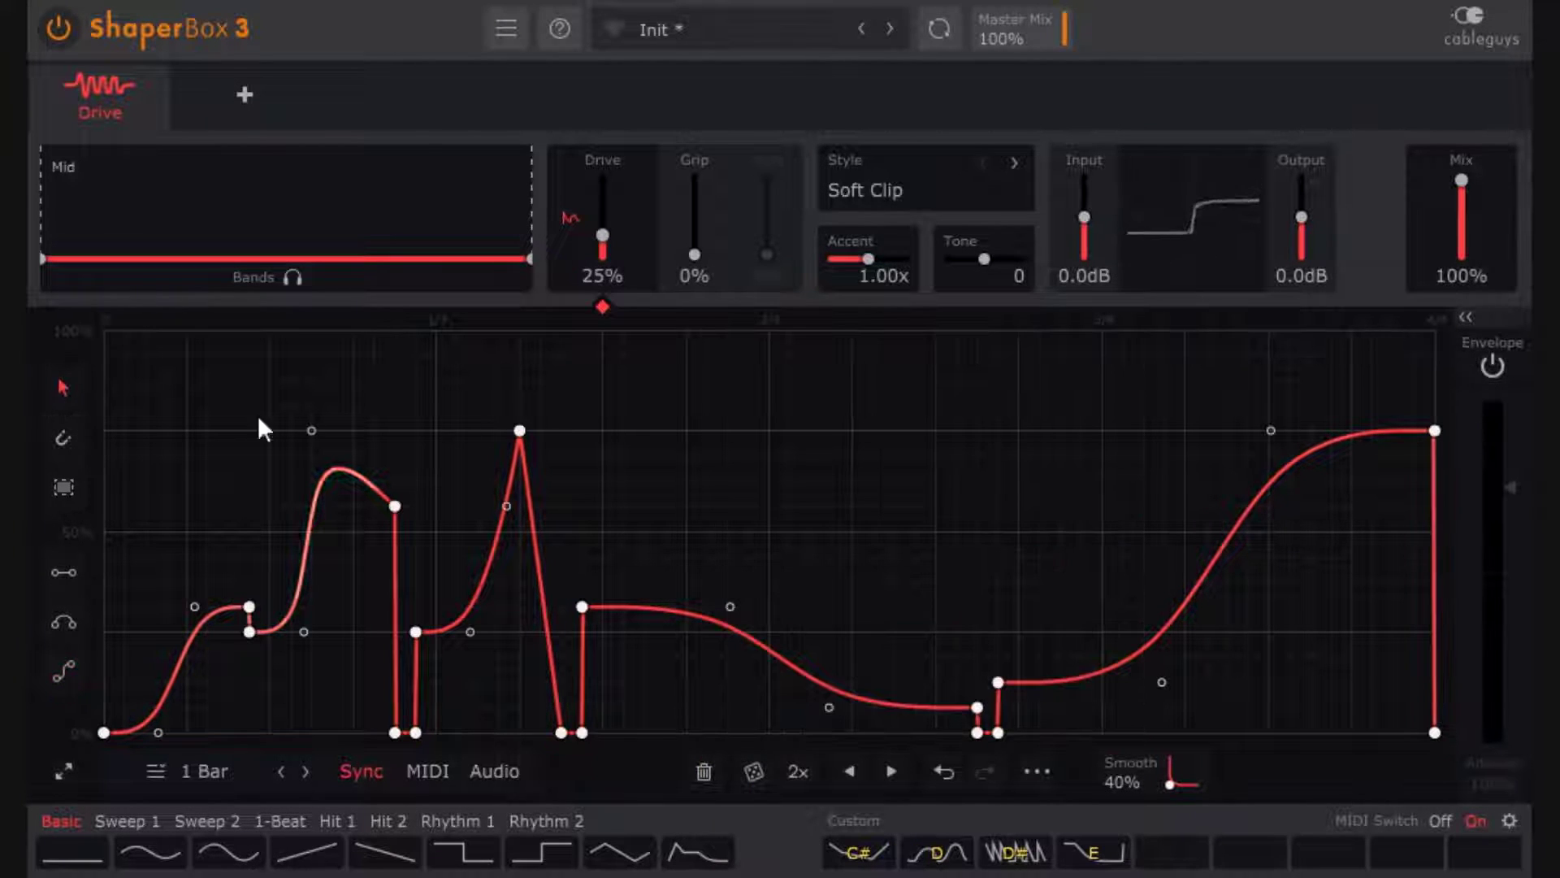
Step: Select all points of the drive wave and then clear the selection
right_click(866, 482)
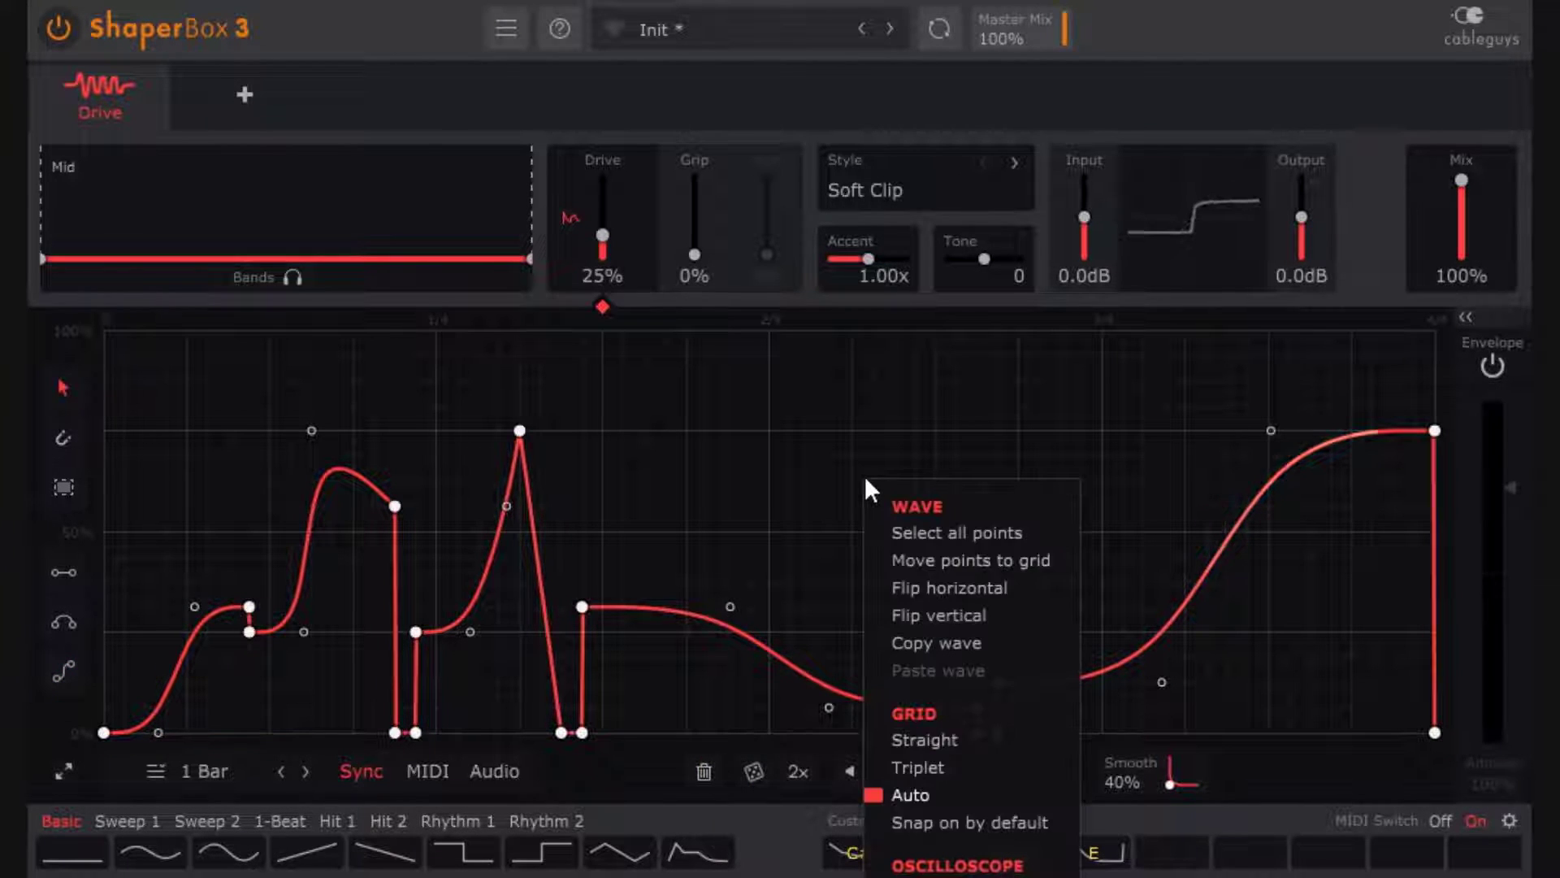
left_click(982, 533)
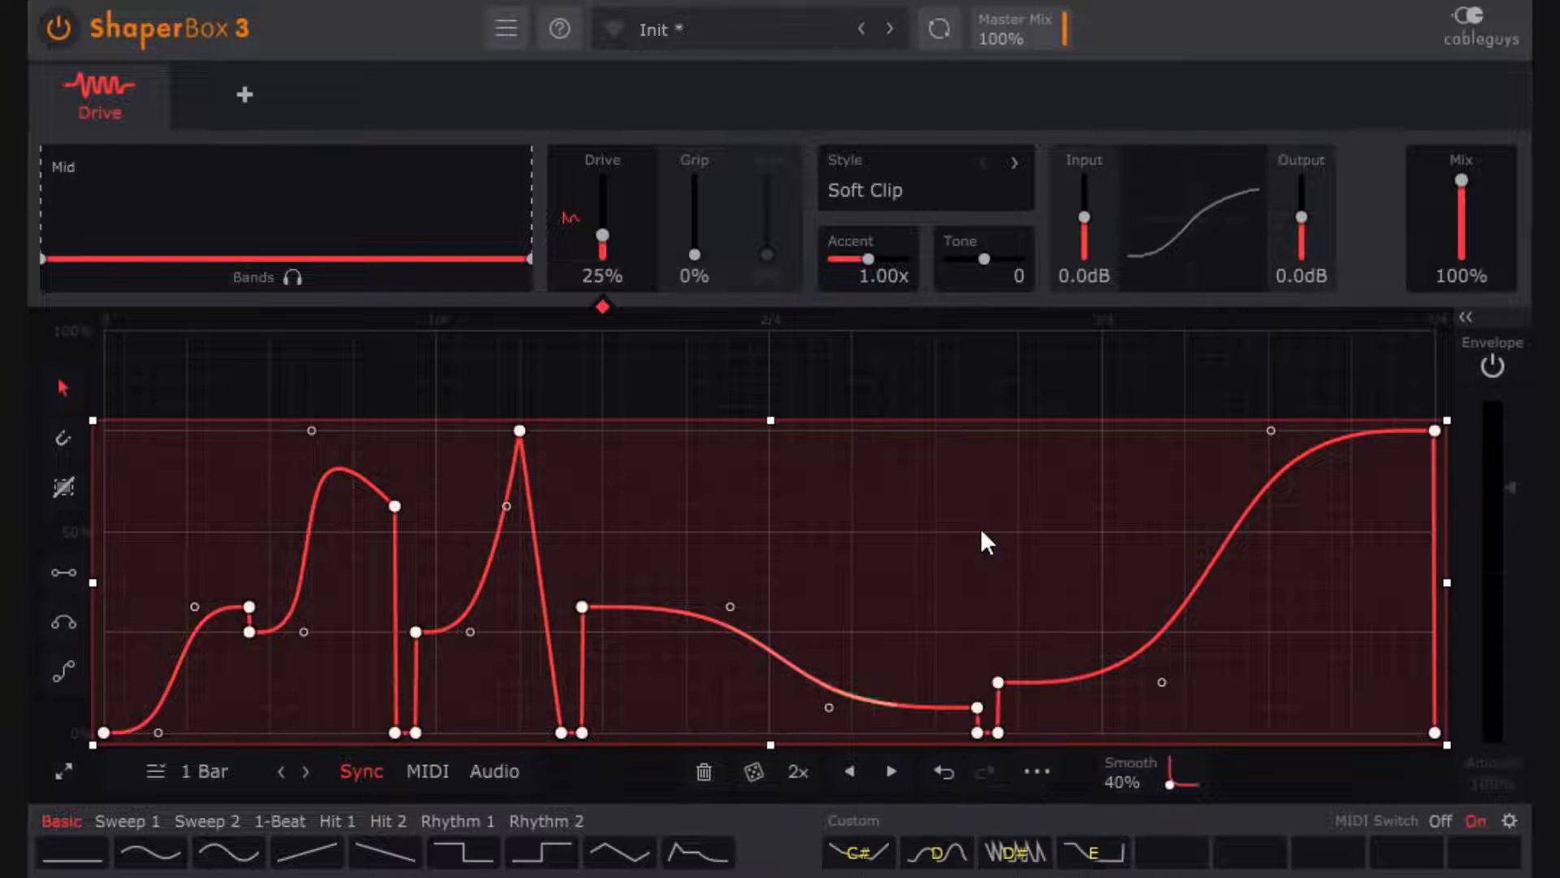
left_click(66, 485)
left_click(66, 486)
right_click(796, 490)
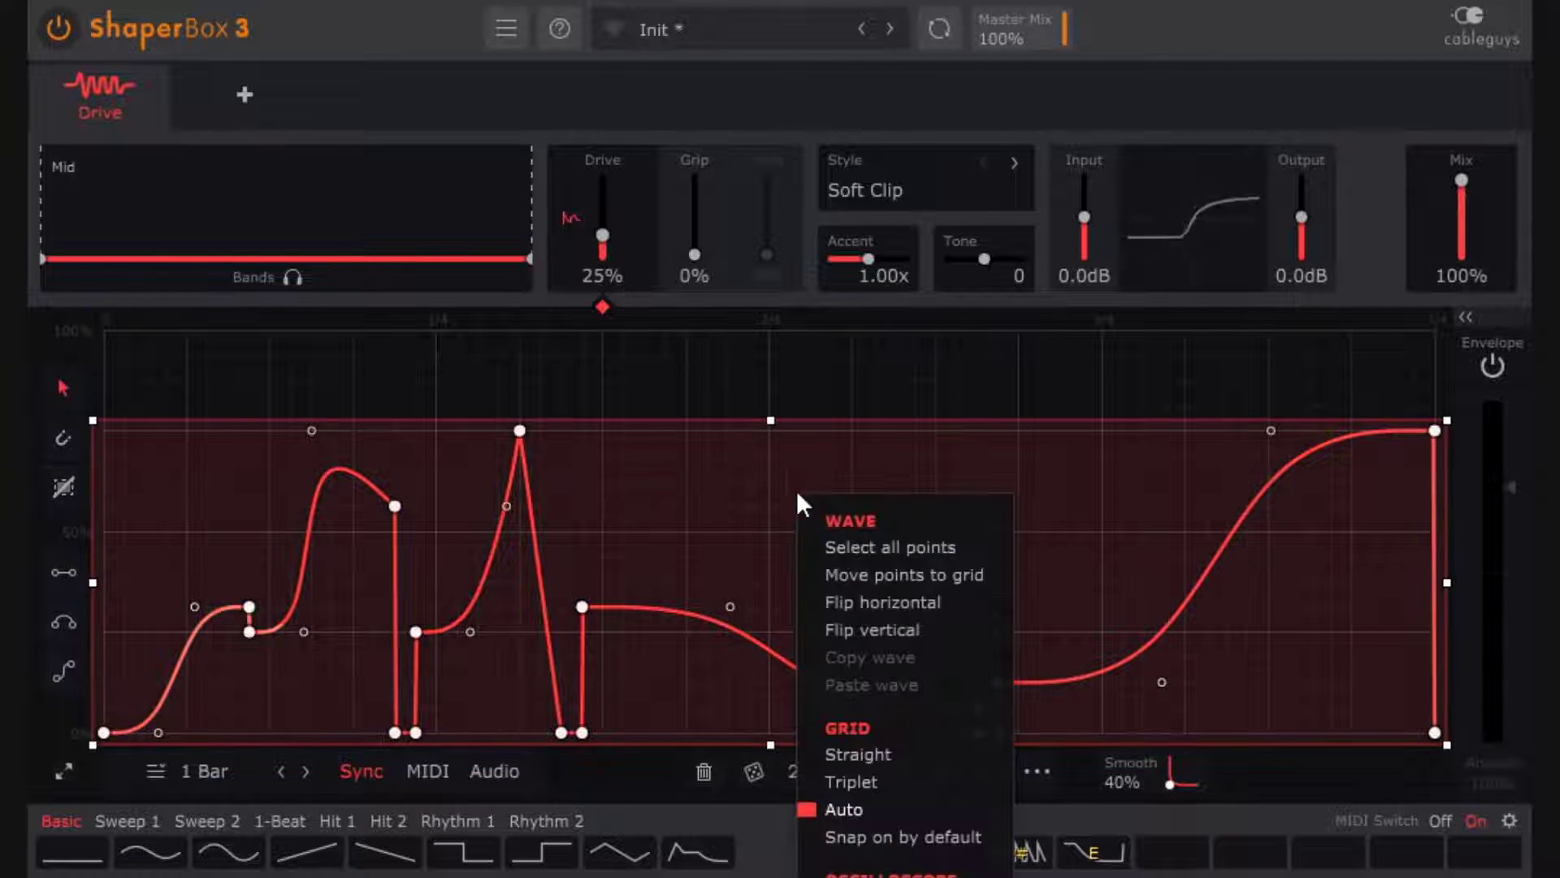
left_click(817, 388)
Step: Move the drive wave's points to the grid and flip the wave horizontally
right_click(817, 389)
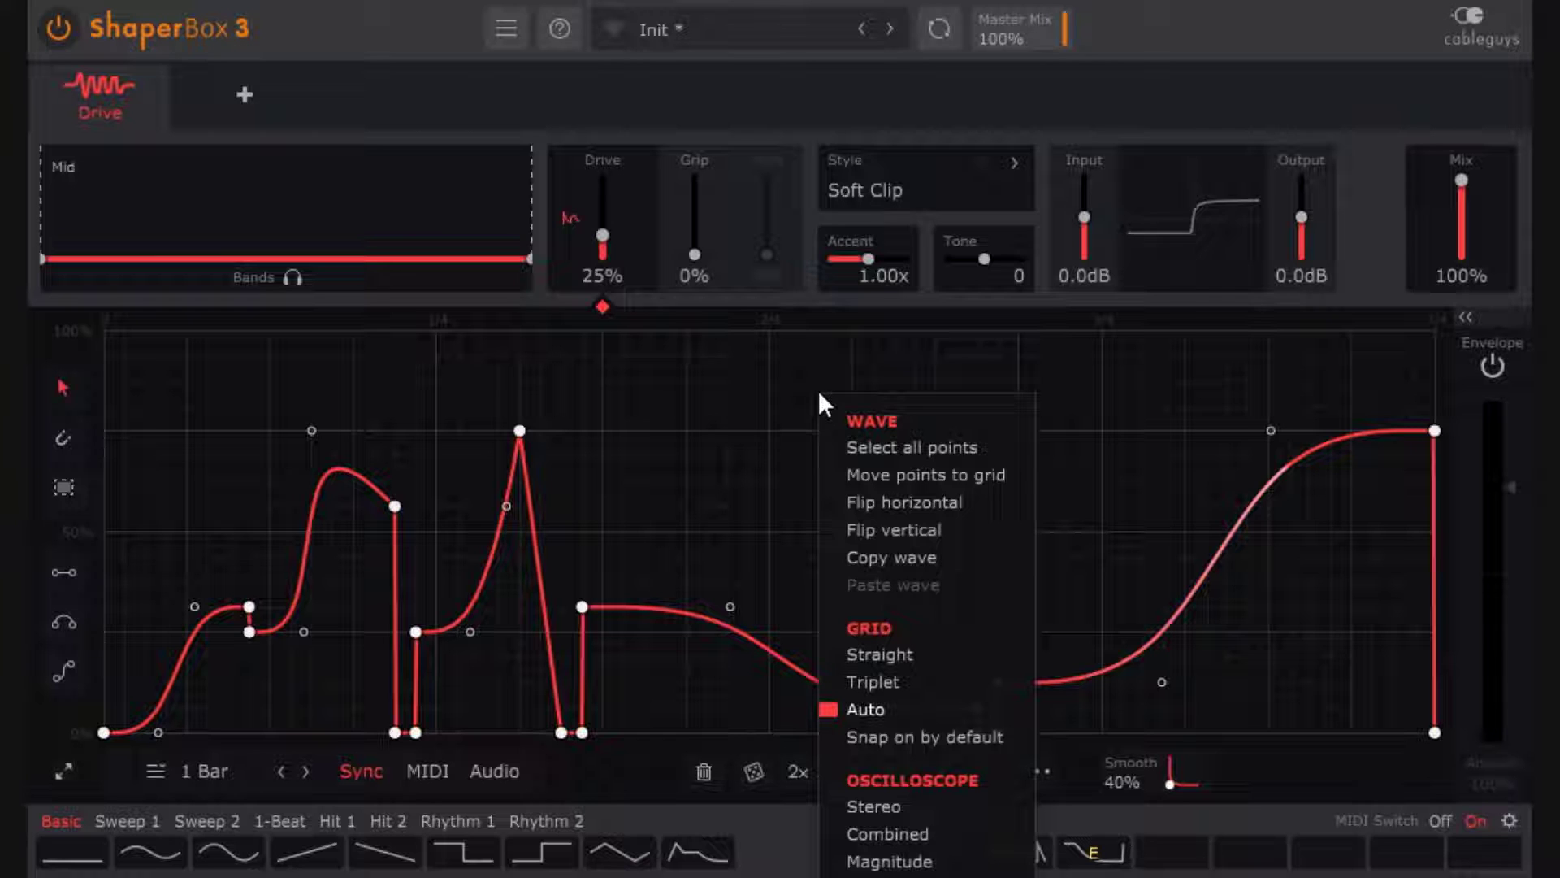
left_click(944, 479)
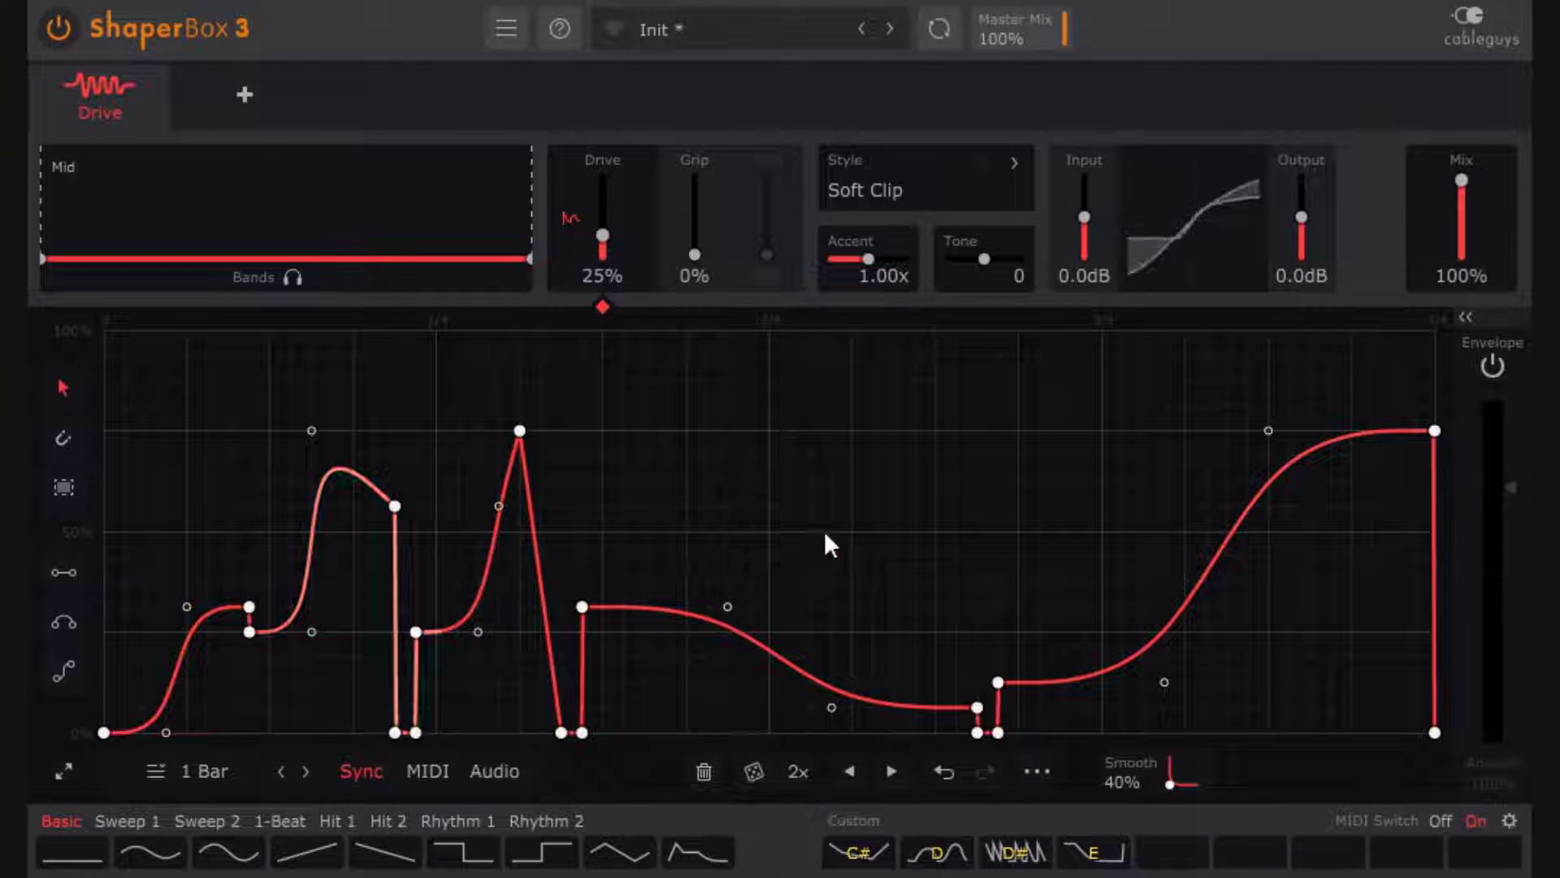
right_click(848, 496)
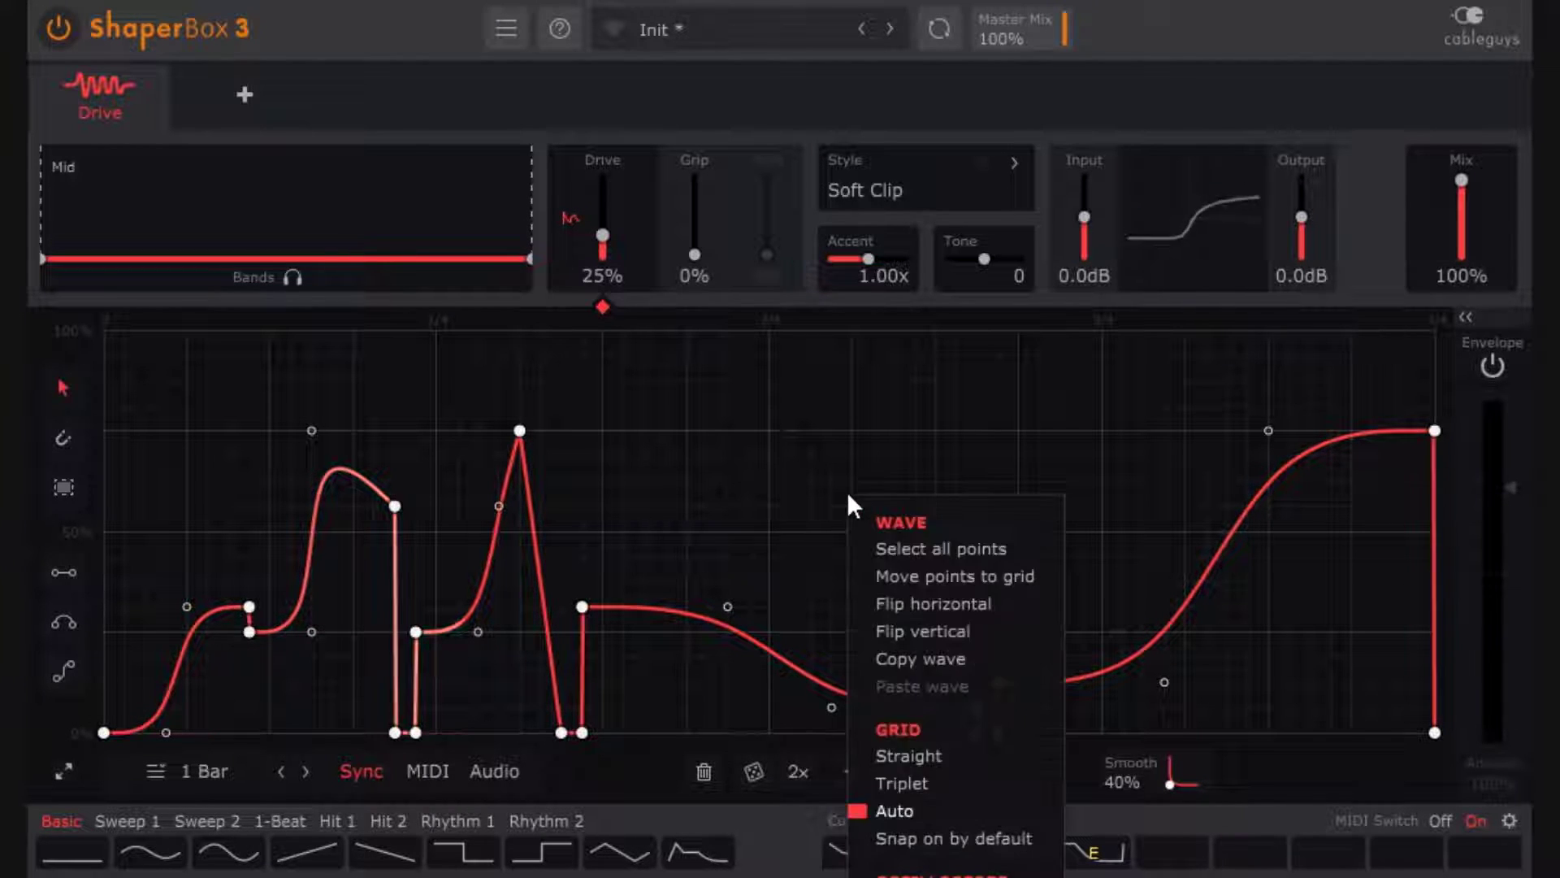
left_click(948, 603)
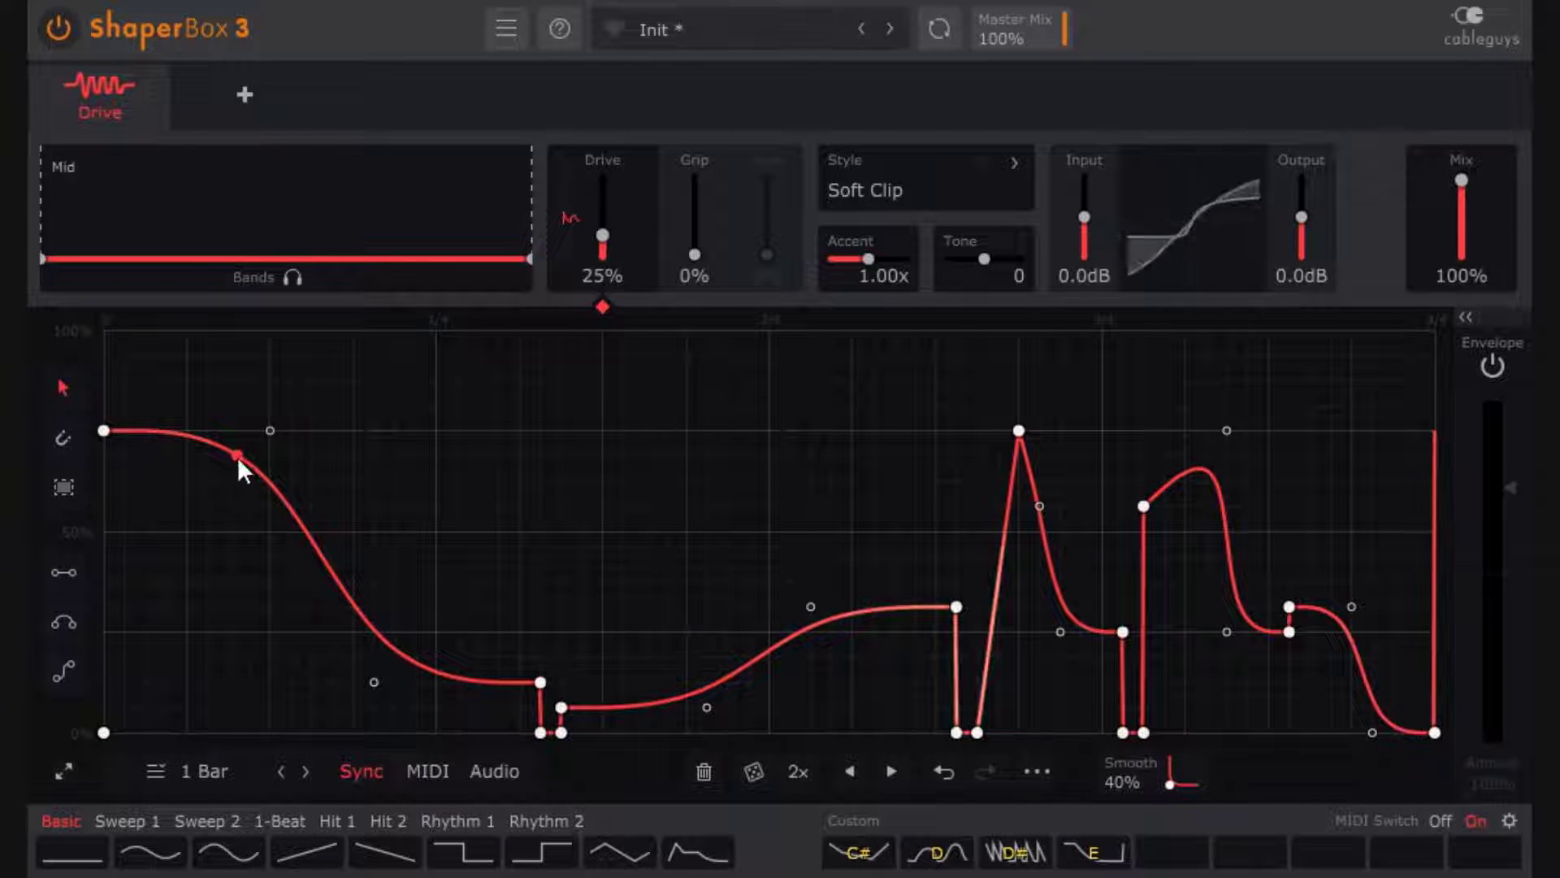
Step: Flip the drive wave vertically and copy the resulting wave
right_click(703, 472)
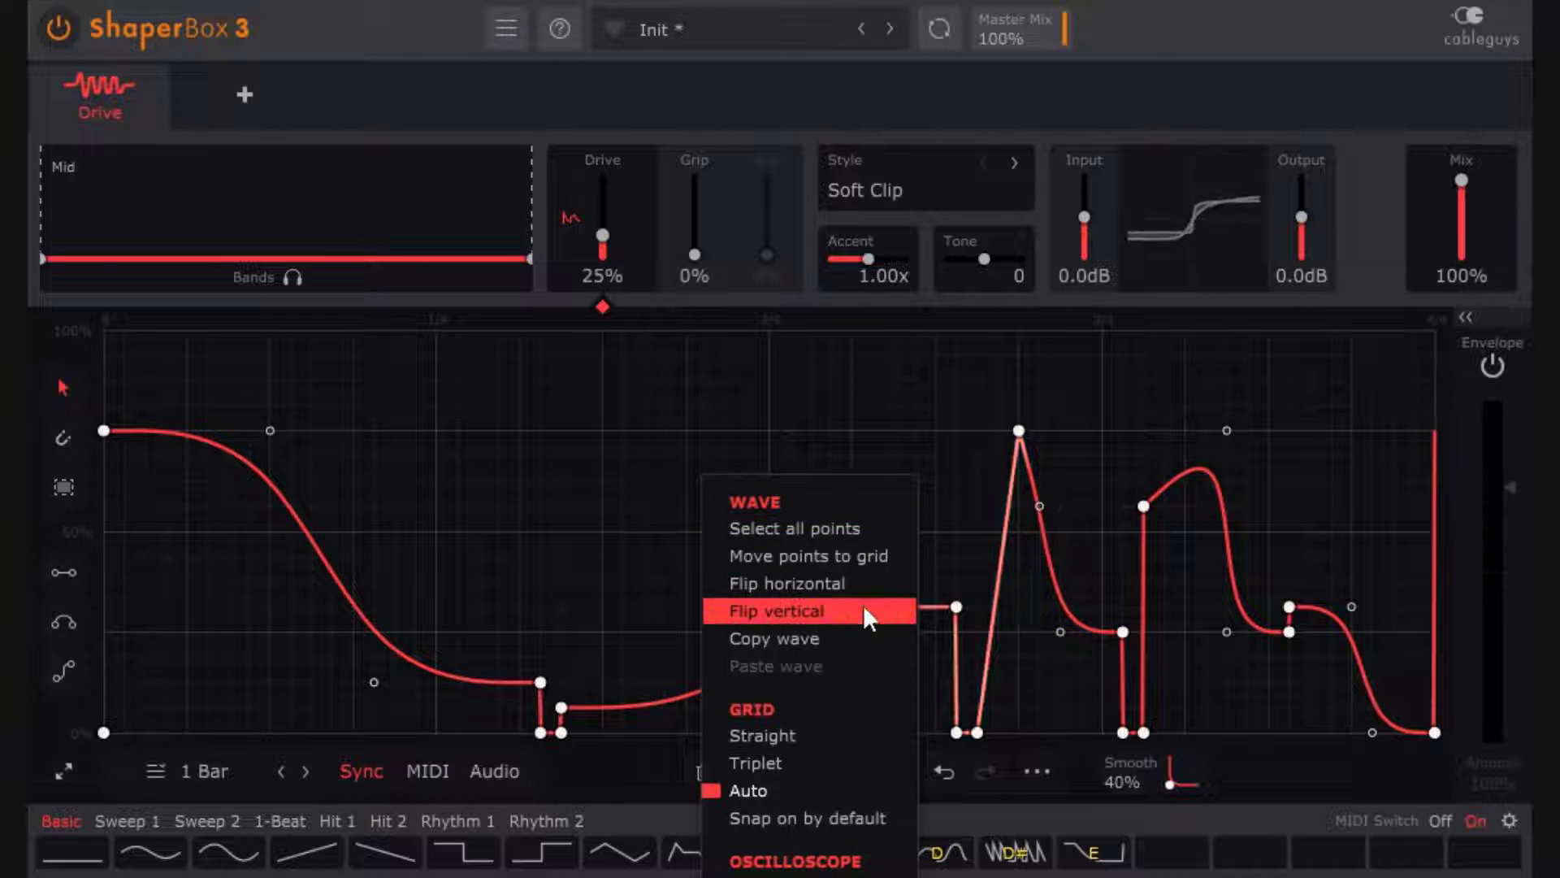
left_click(836, 610)
right_click(757, 608)
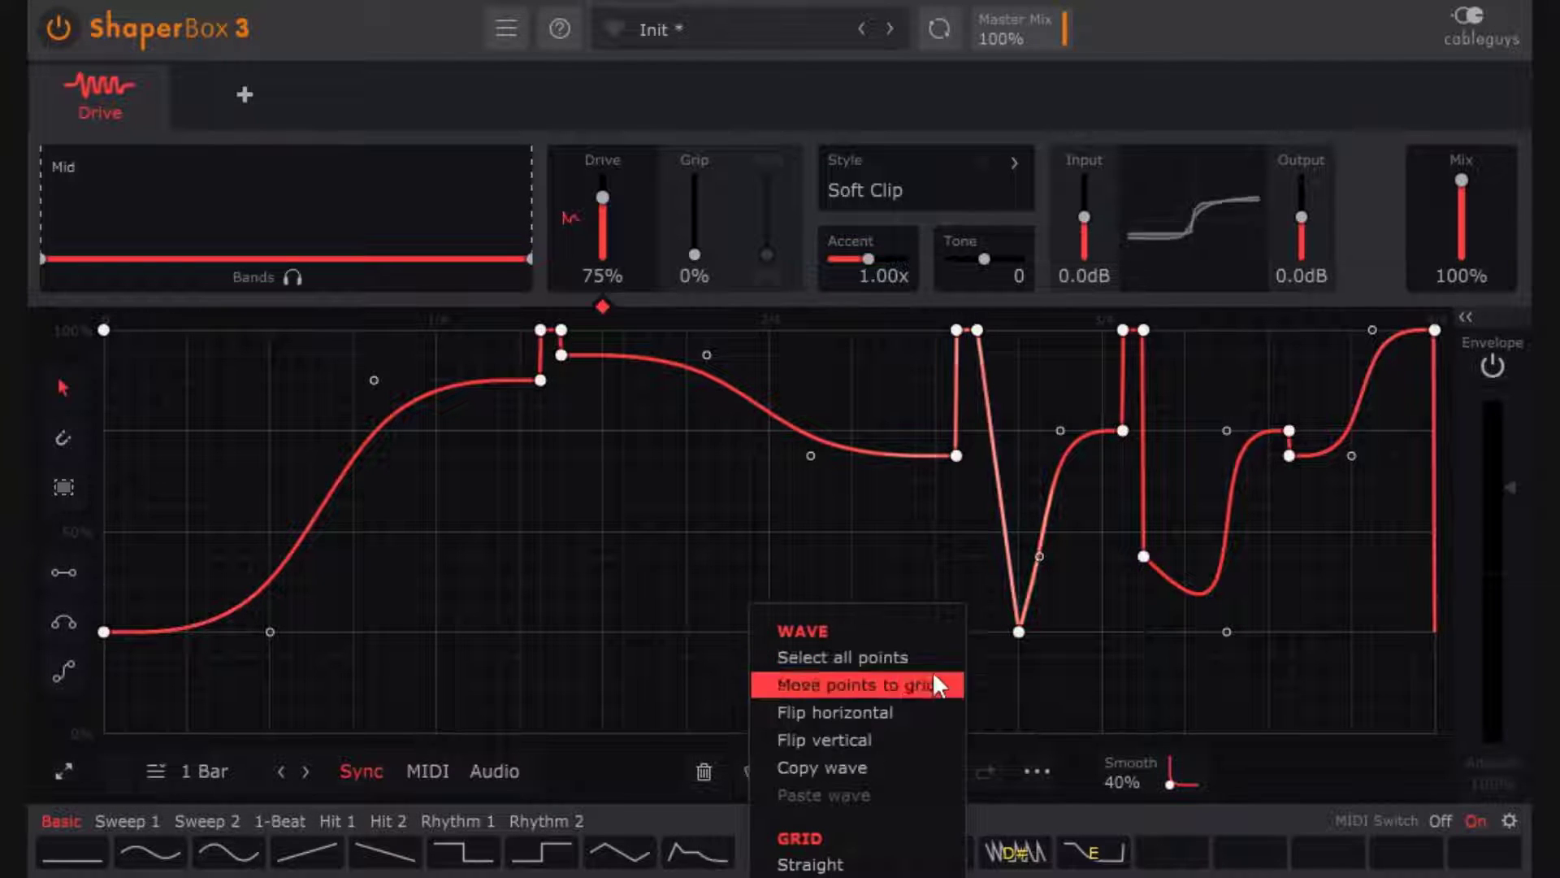
left_click(845, 769)
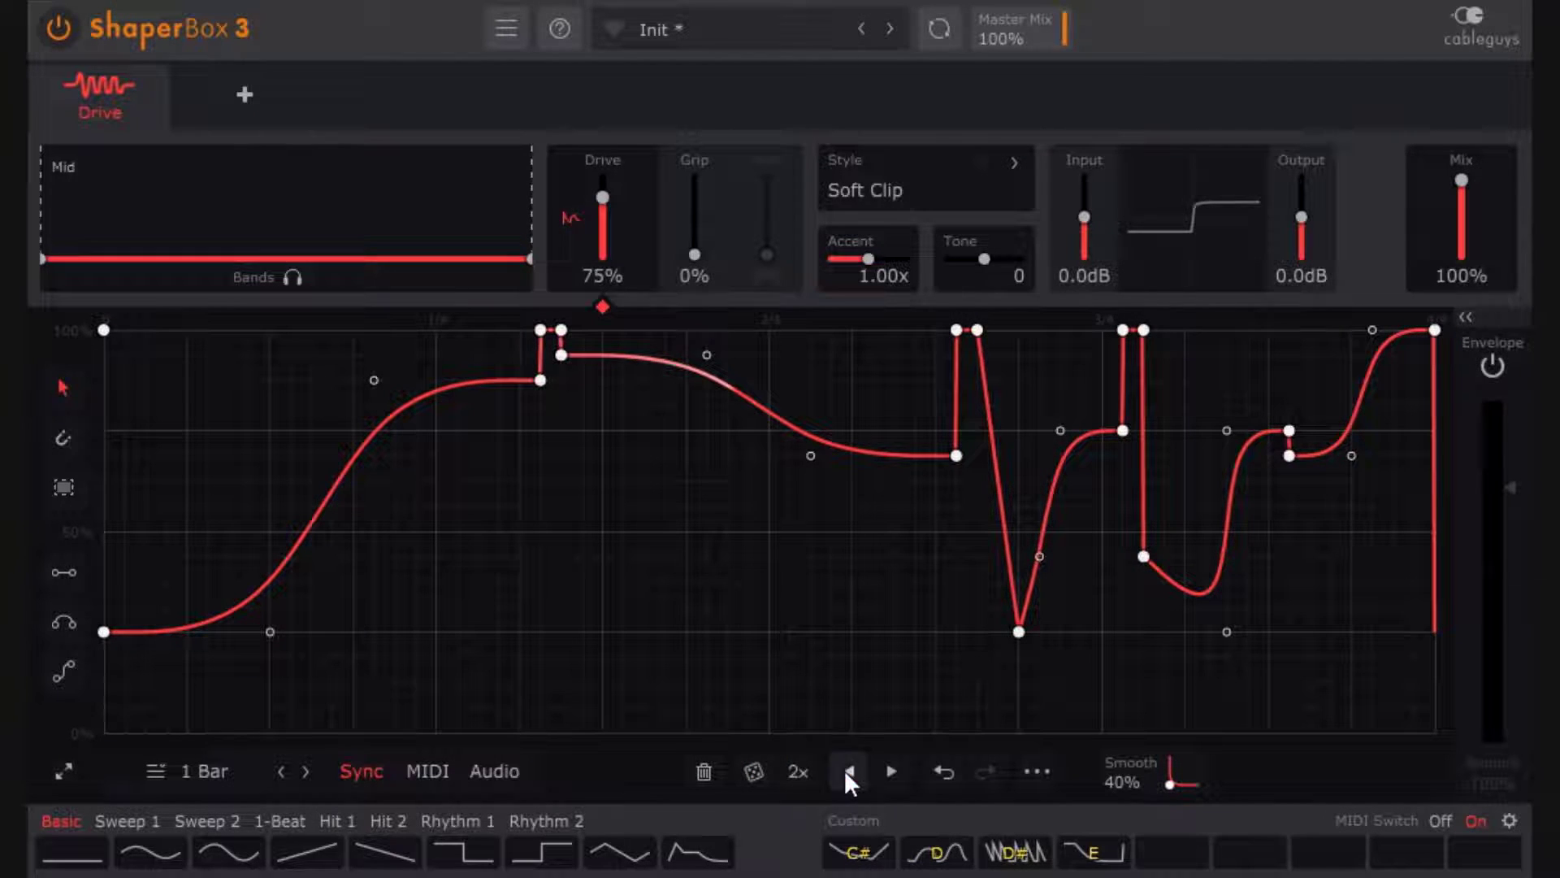
Step: Add a Liquid shaper and paste the copied drive wave into its Center wave
left_click(247, 97)
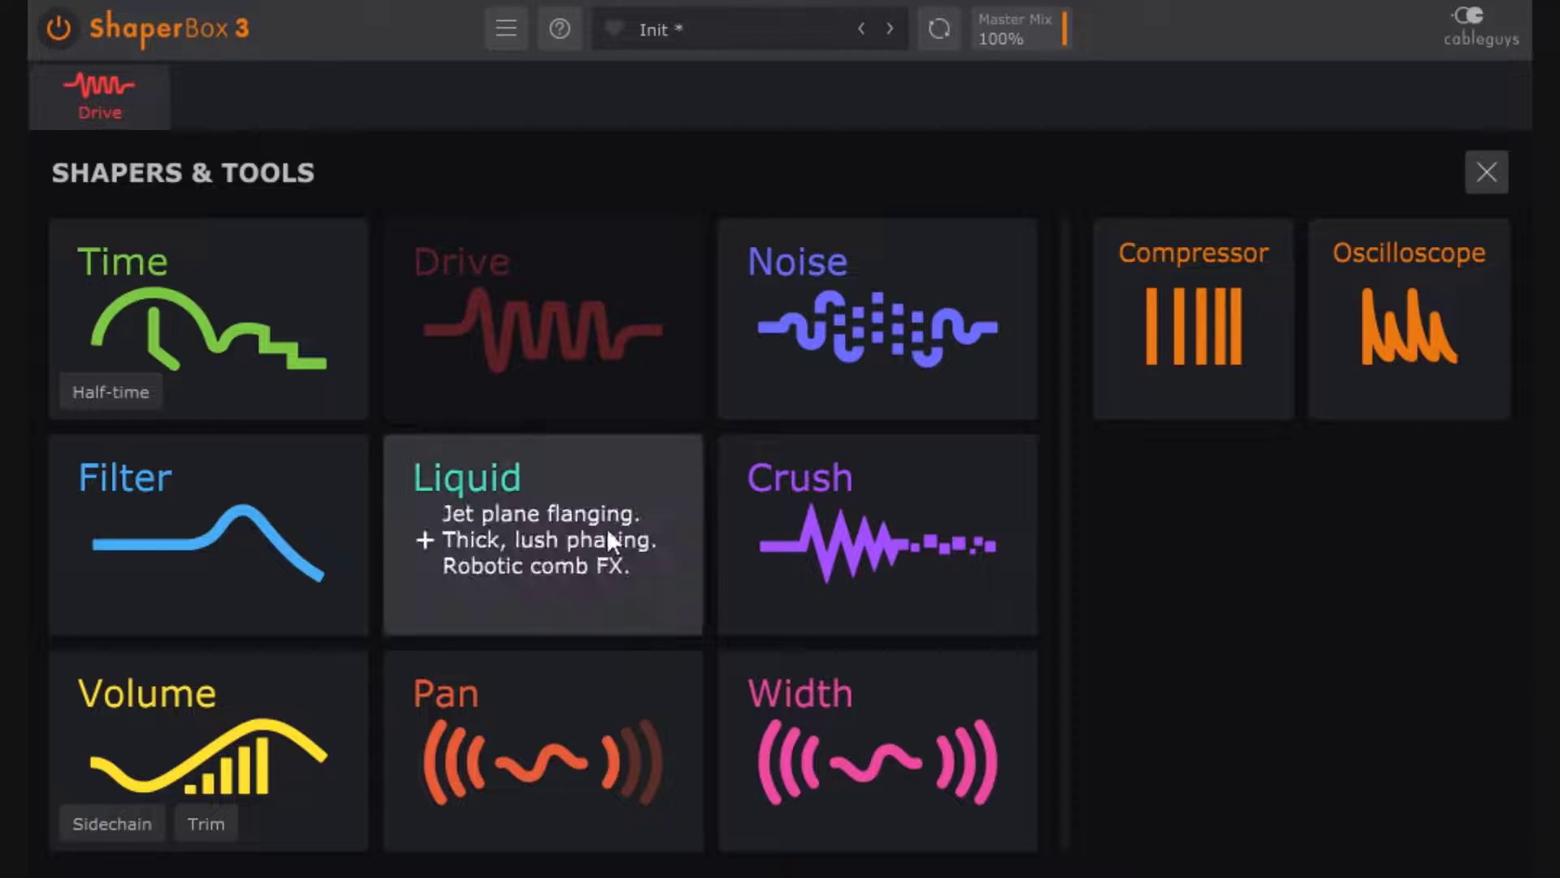
left_click(525, 528)
right_click(431, 465)
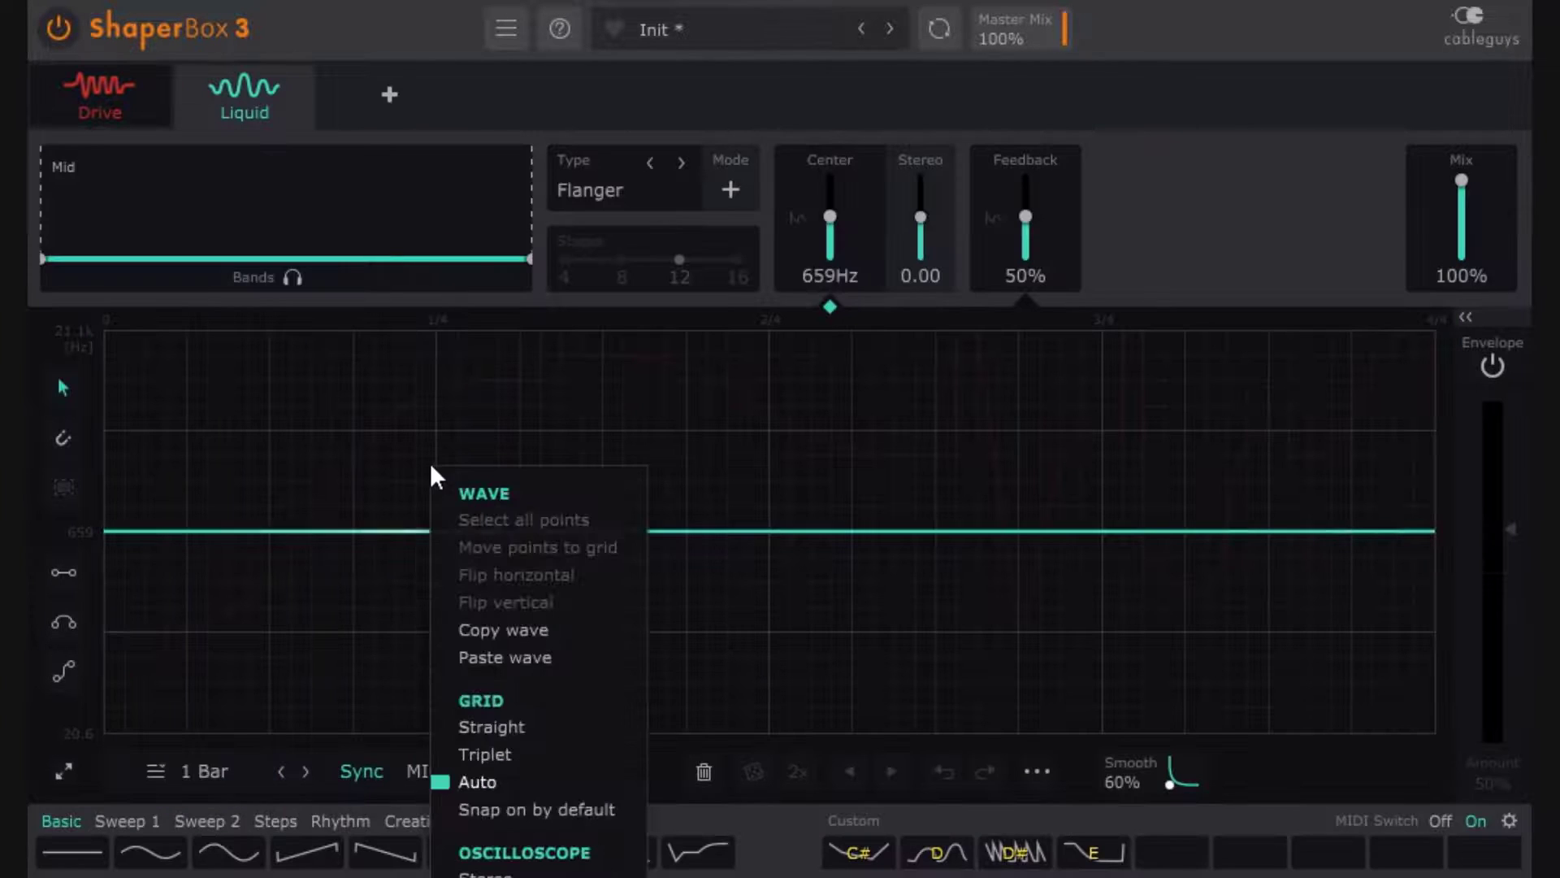
left_click(520, 655)
Step: Flip the pasted Liquid wave vertically
right_click(670, 575)
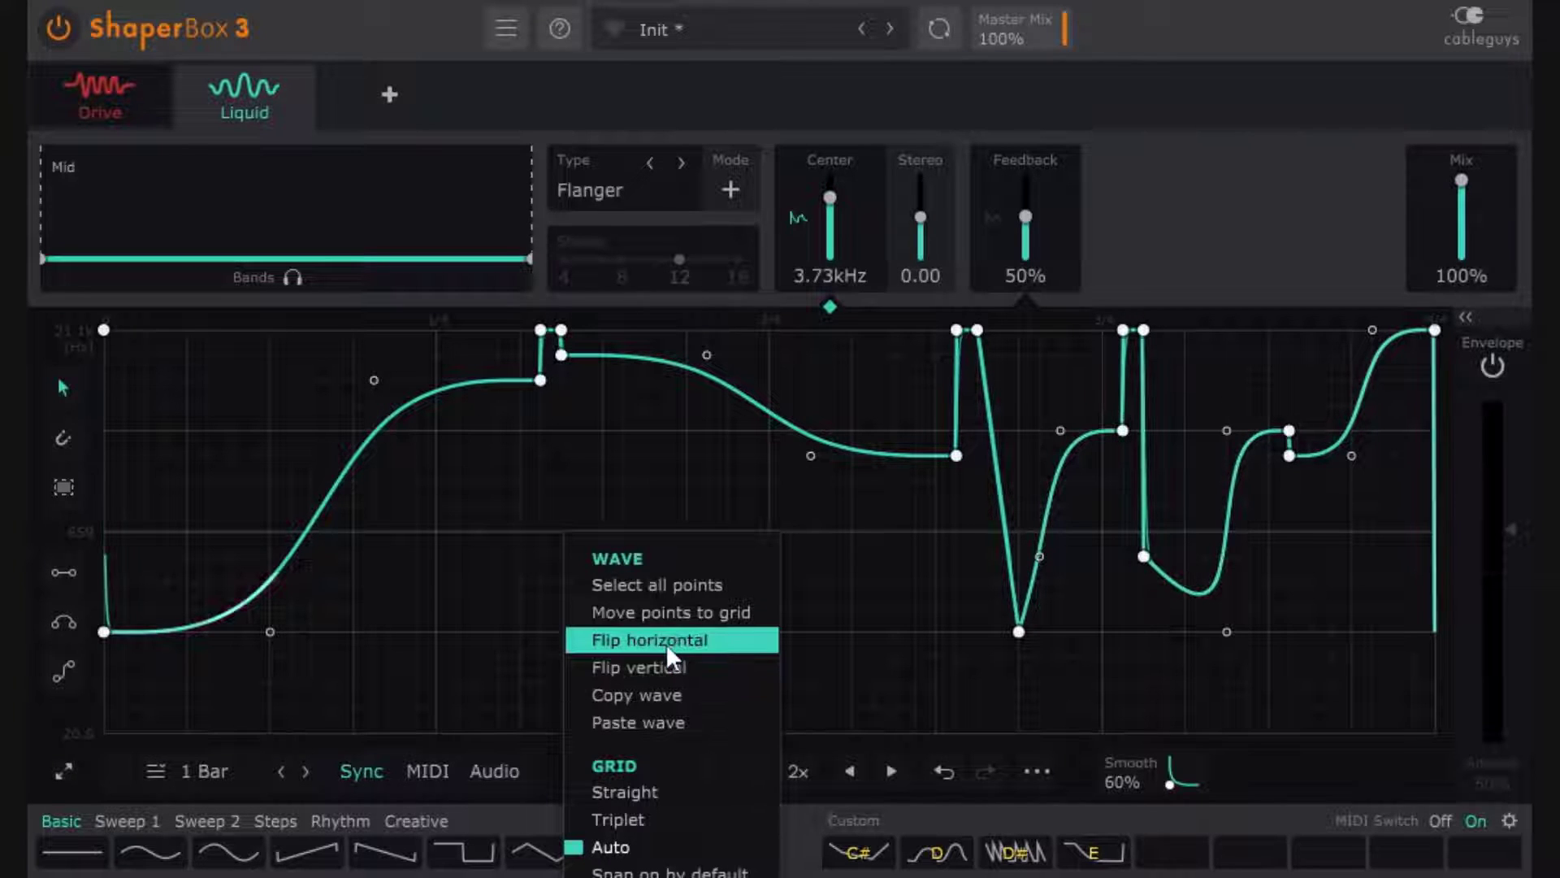
left_click(662, 666)
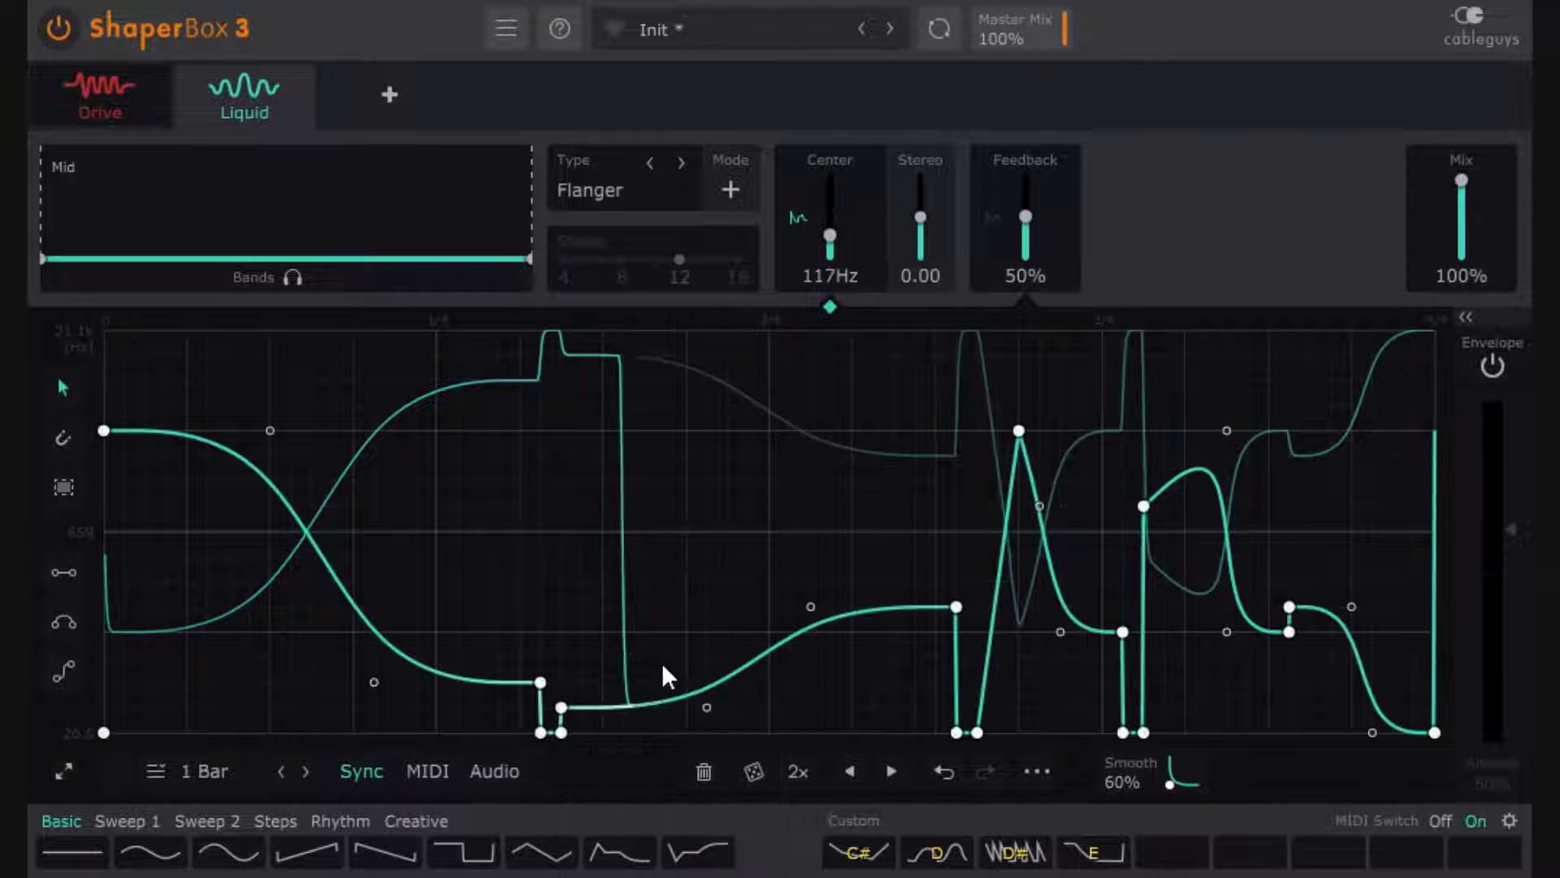
Step: Turn on snapping by default for the Liquid wave editor and turn it off again
right_click(567, 485)
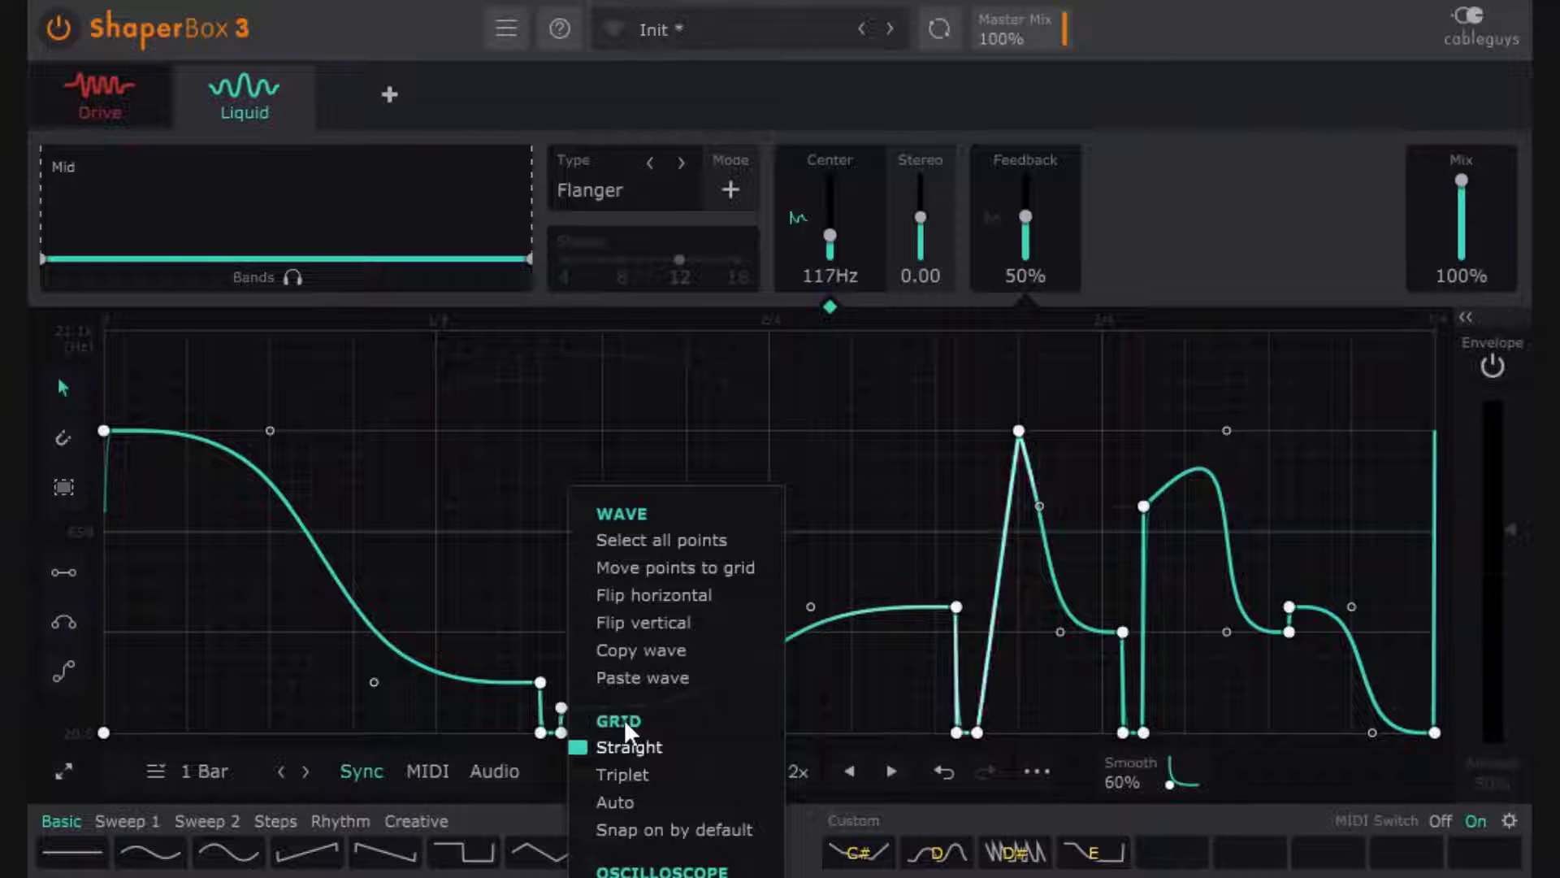
left_click(684, 828)
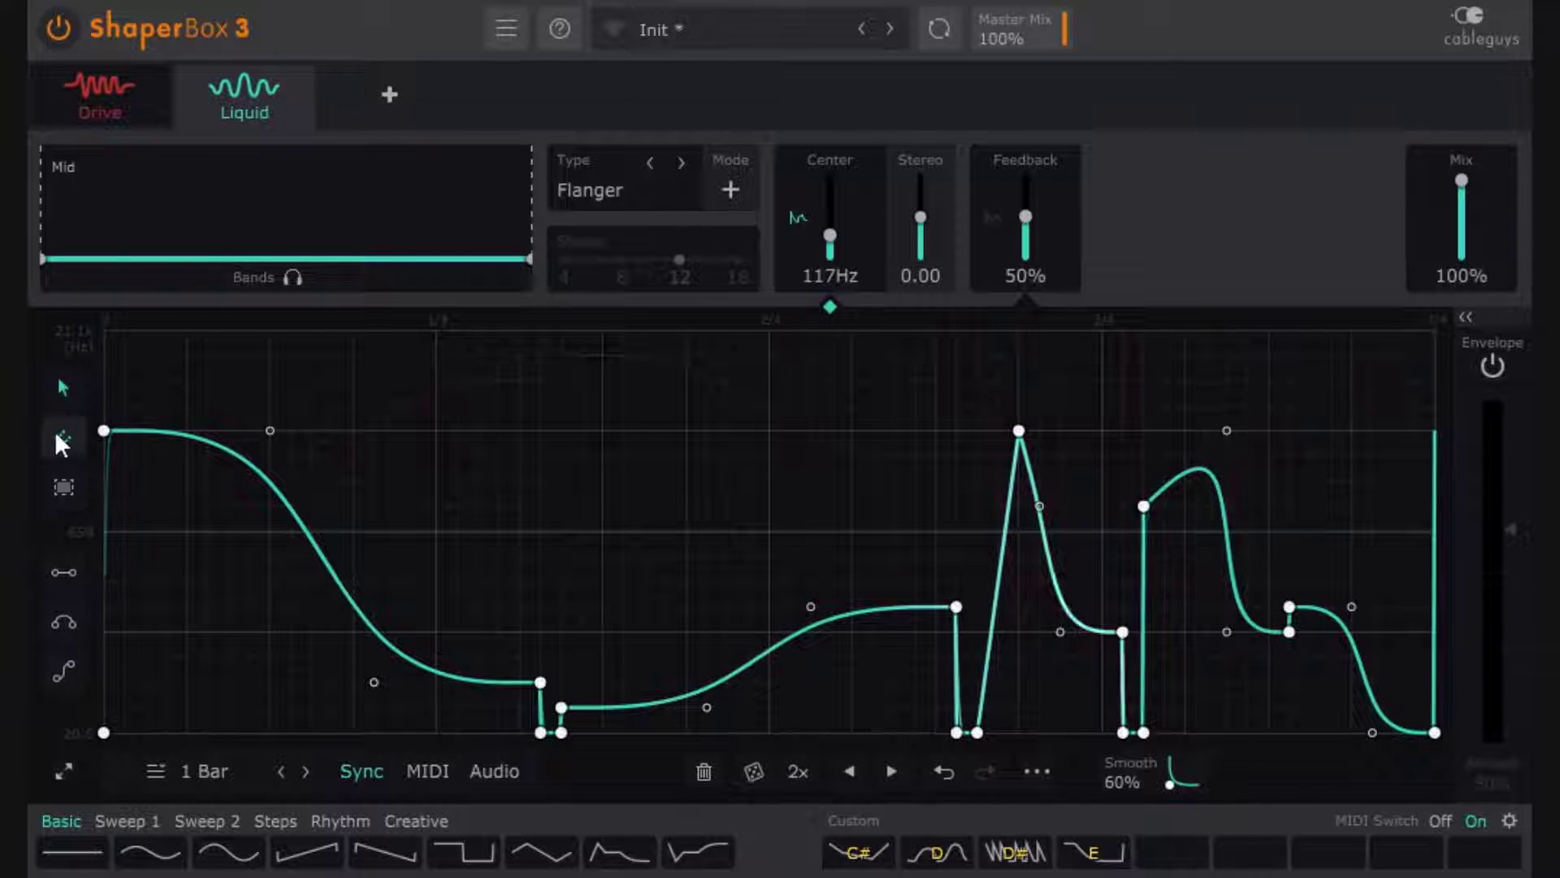
right_click(635, 468)
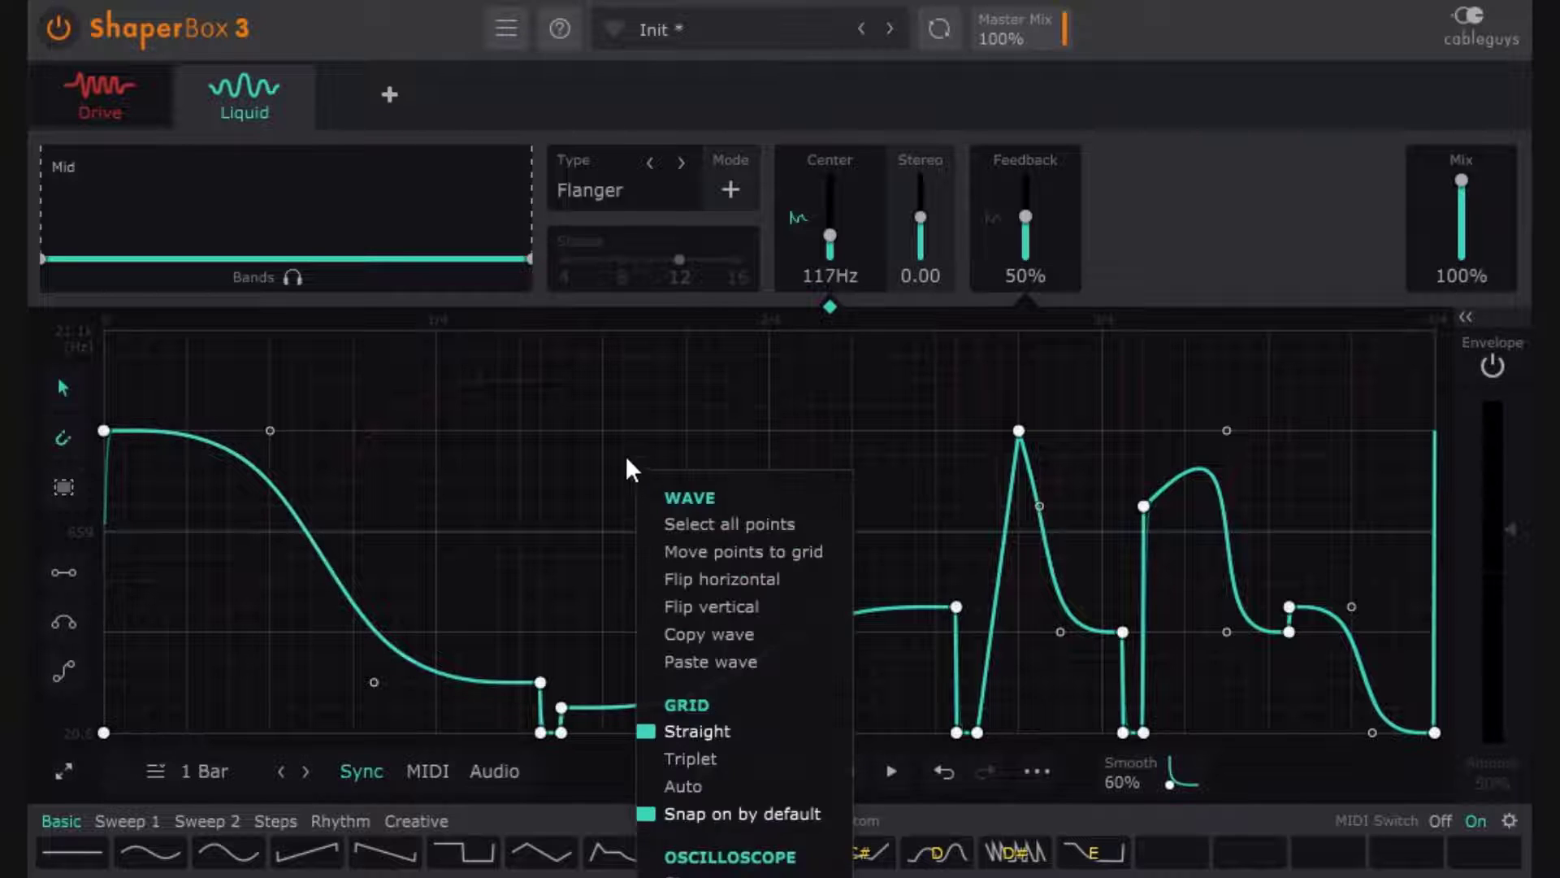
left_click(758, 808)
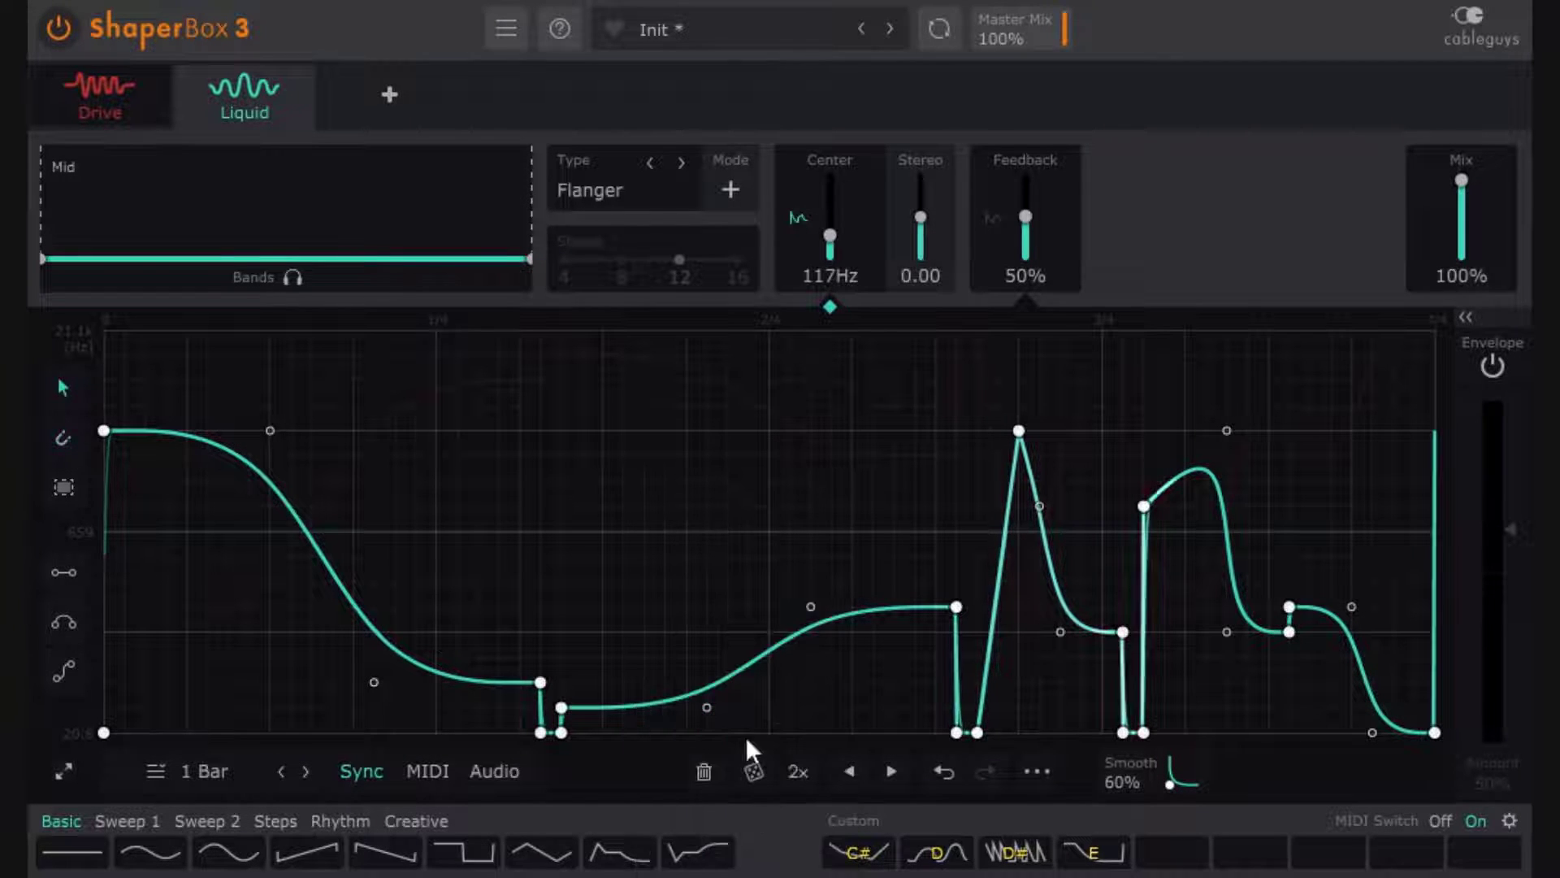
Step: Switch the Liquid wave grid to Straight, Triplet and back to Auto
right_click(747, 740)
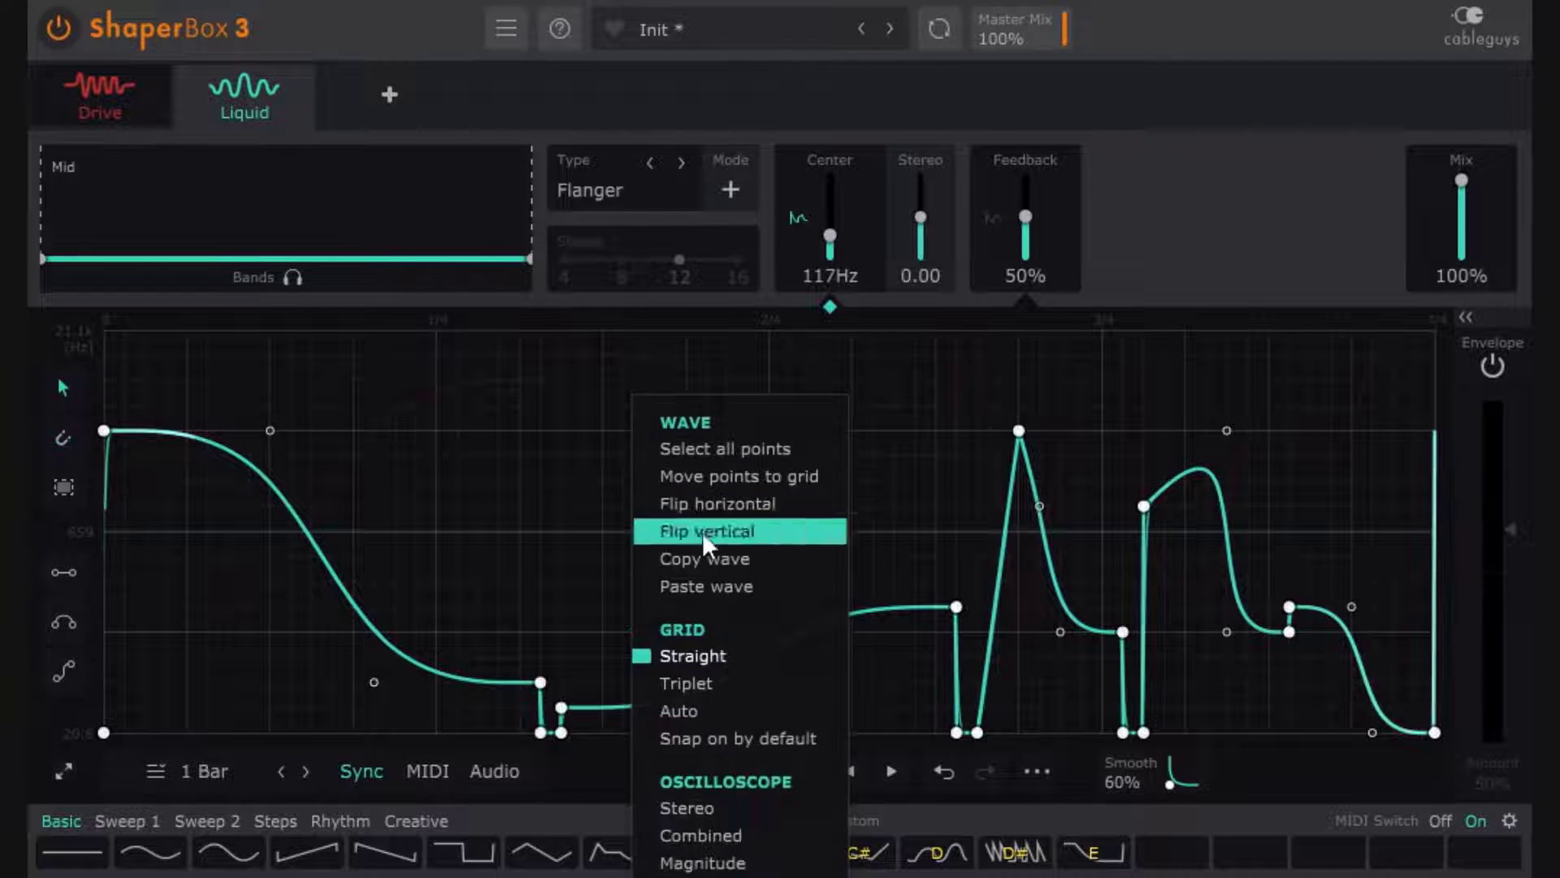
left_click(701, 653)
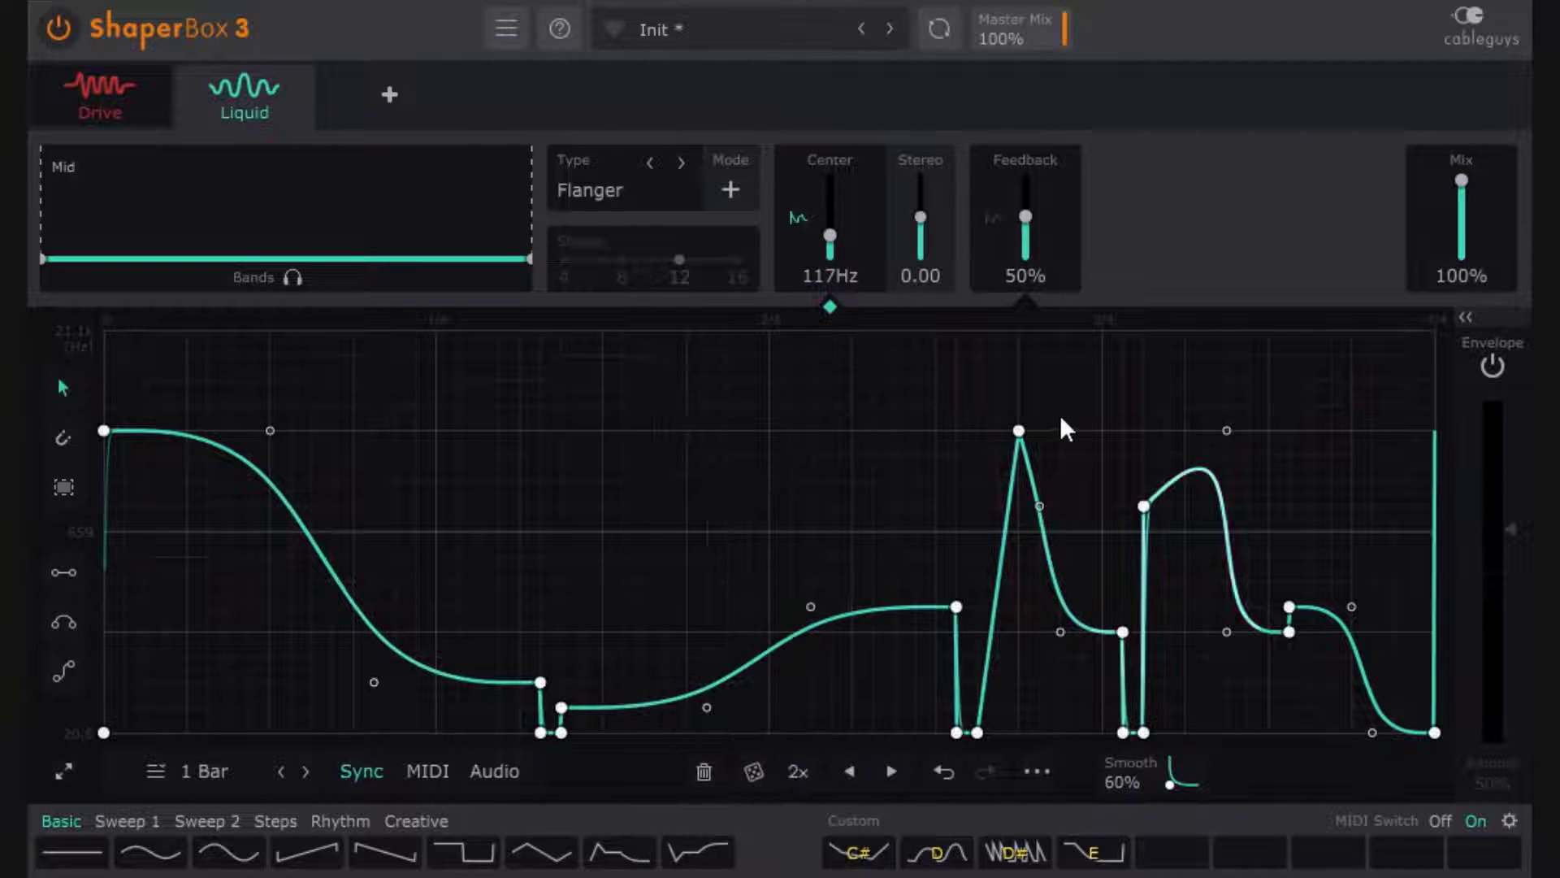
right_click(764, 601)
left_click(701, 782)
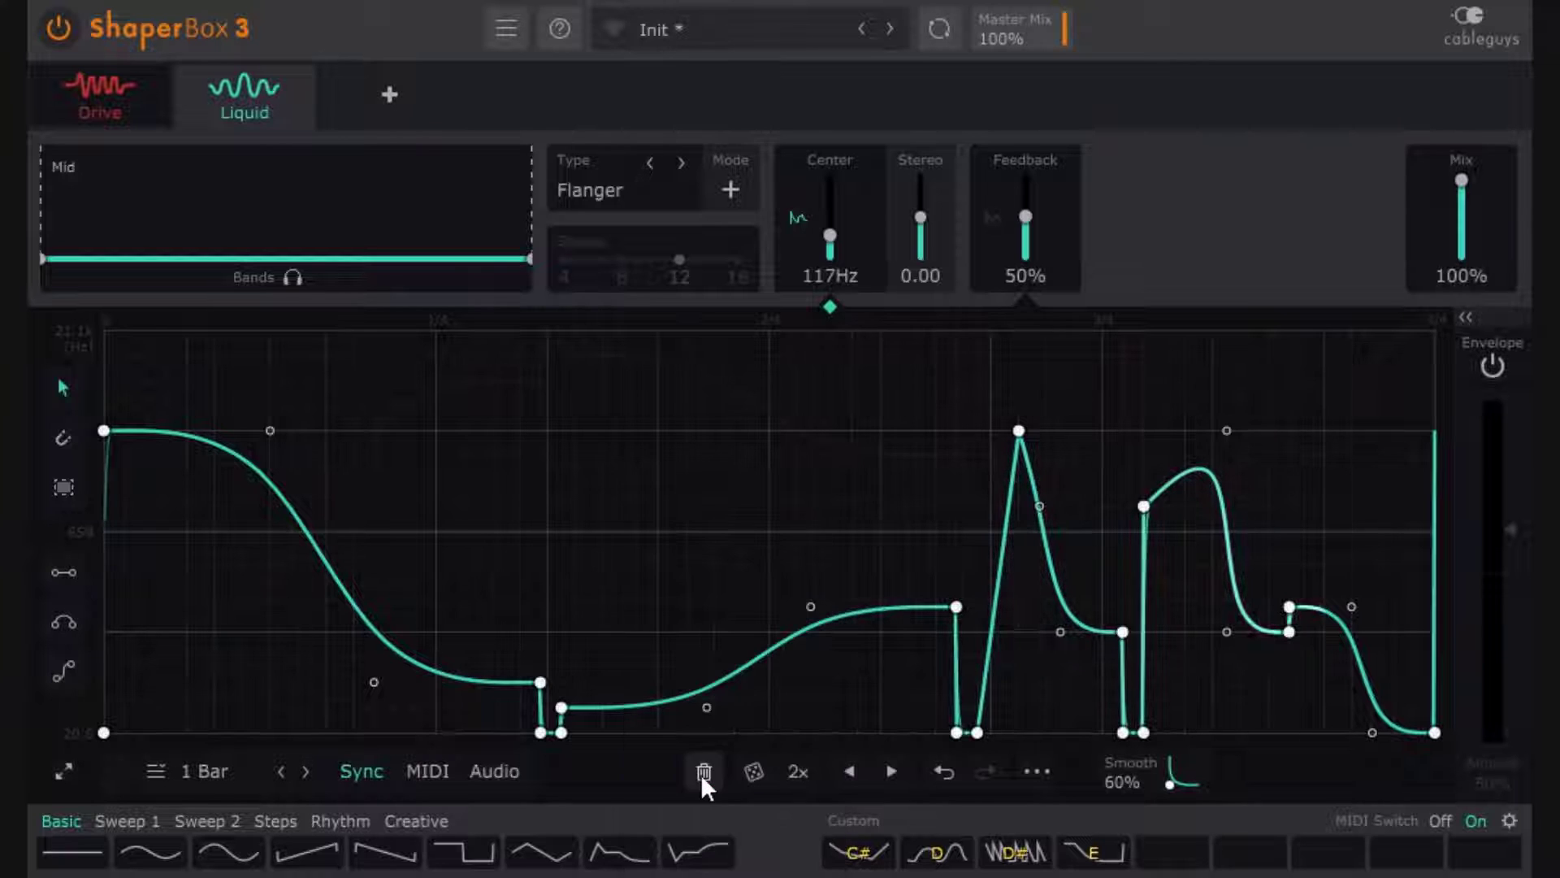
right_click(604, 481)
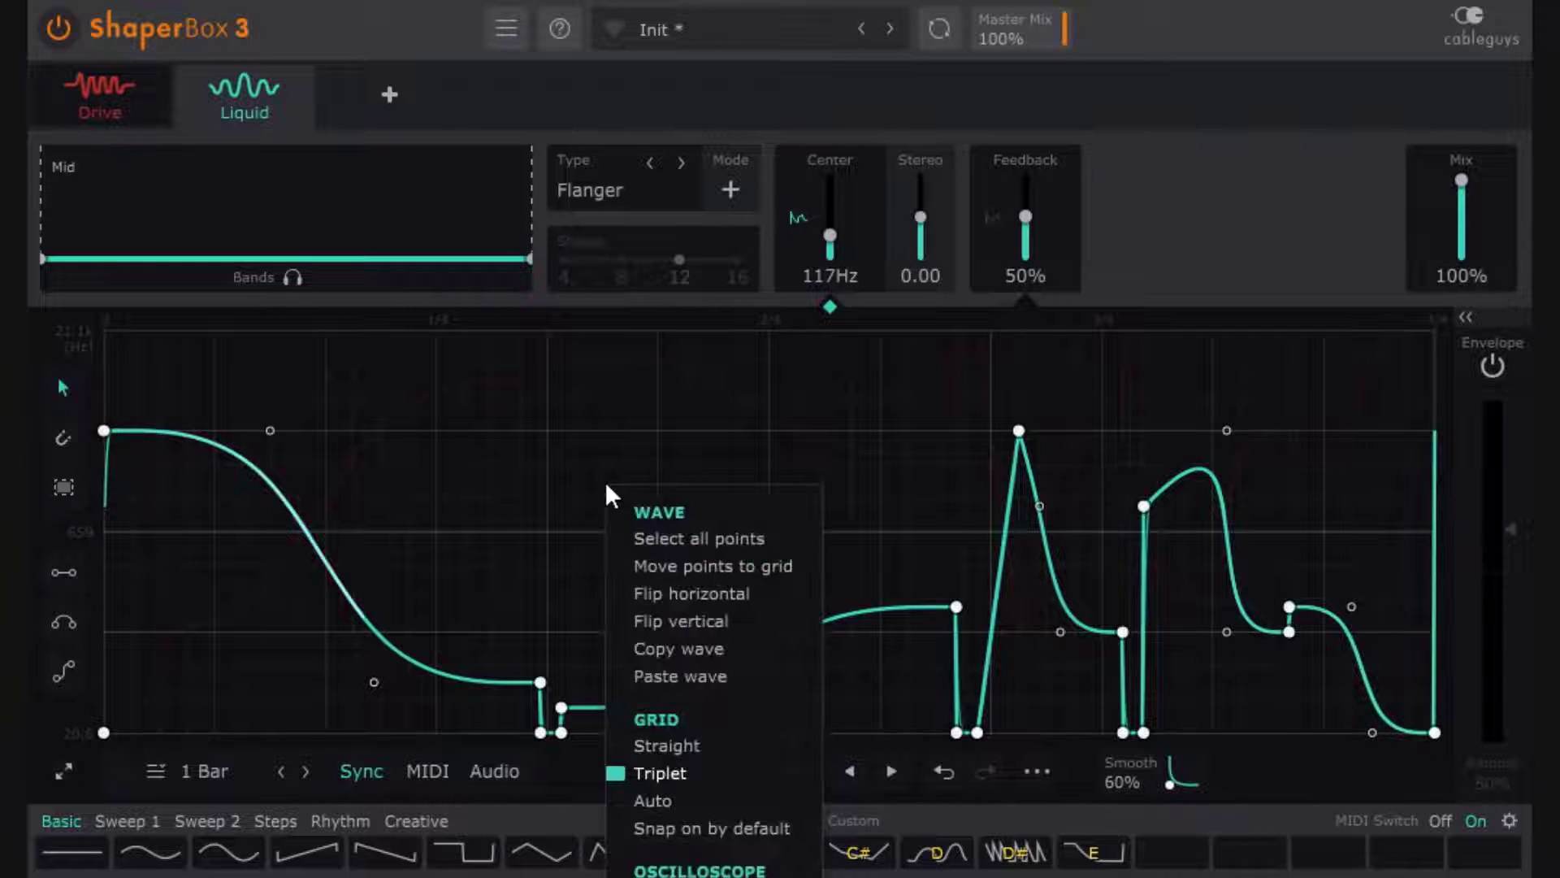
left_click(679, 793)
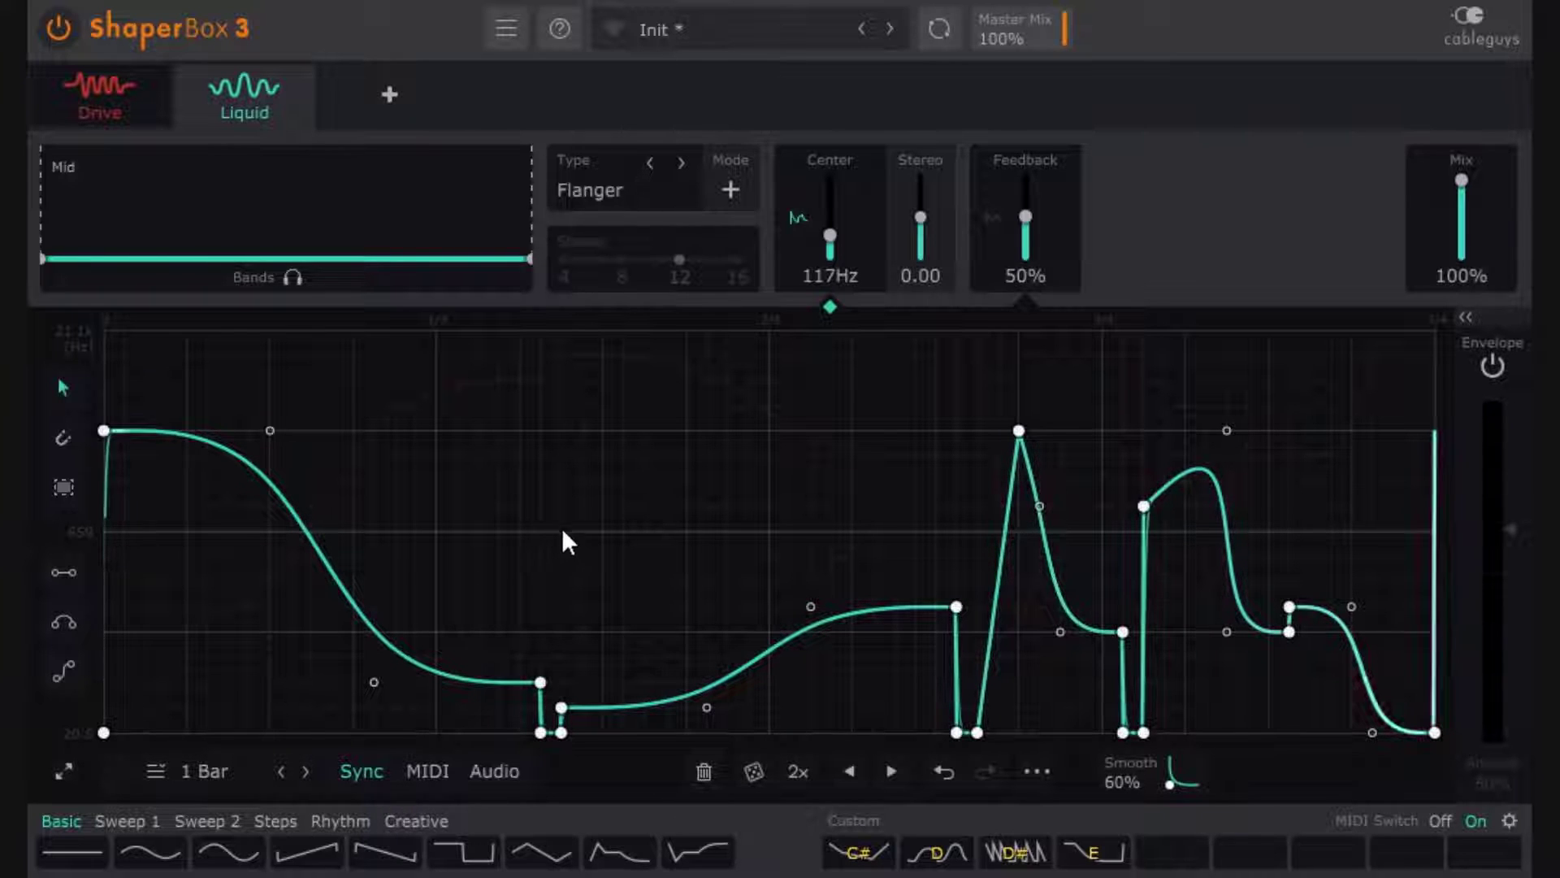
Step: Set the Liquid wave grid to Triplet and move the wave's points to that grid
right_click(592, 484)
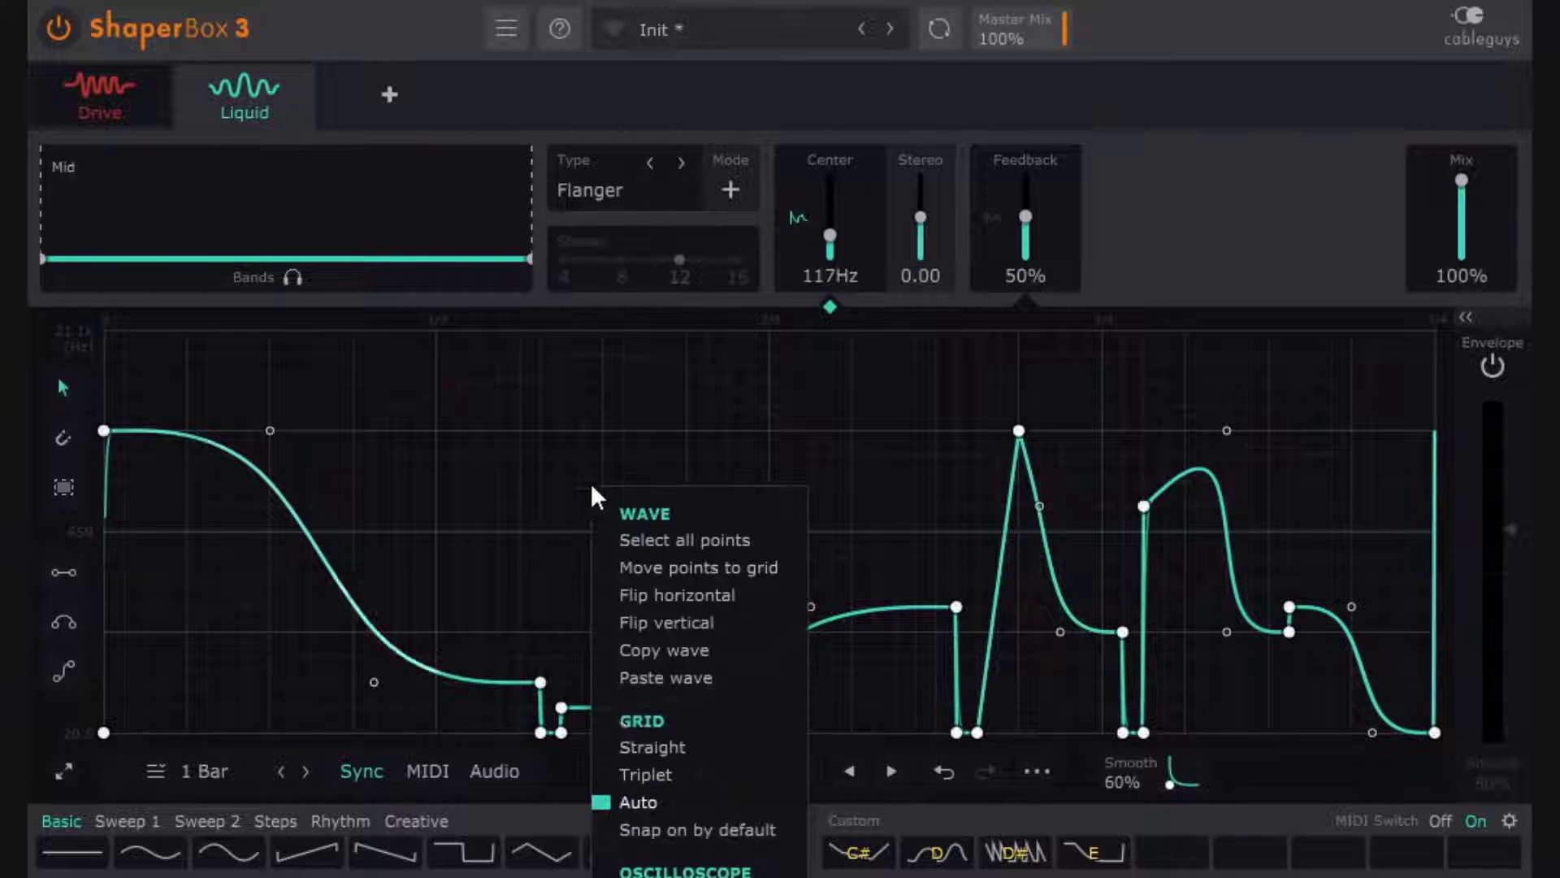
left_click(648, 775)
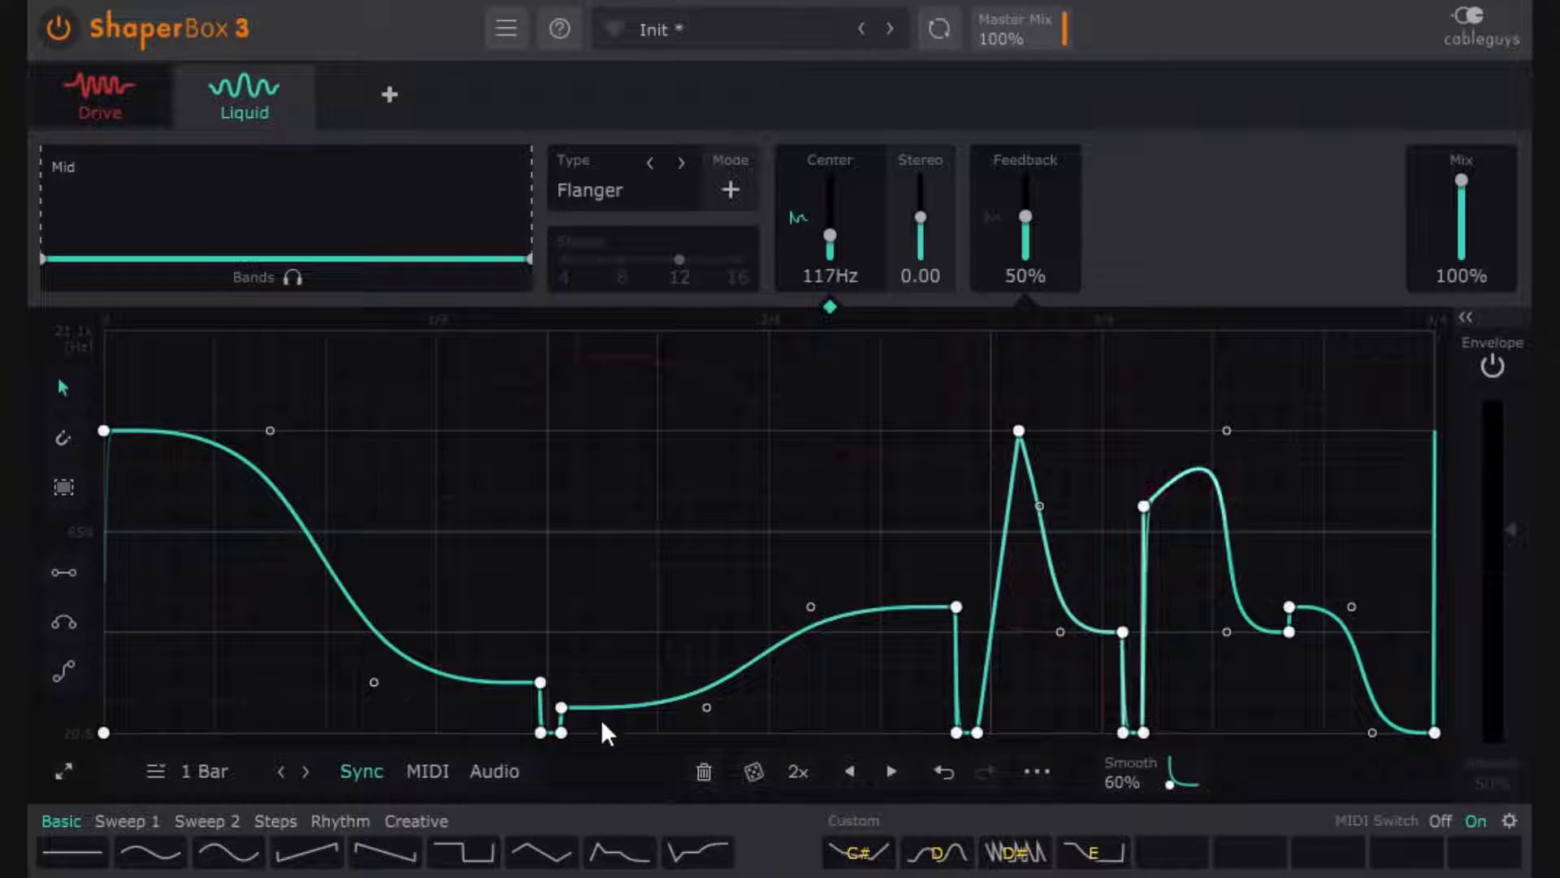
right_click(542, 438)
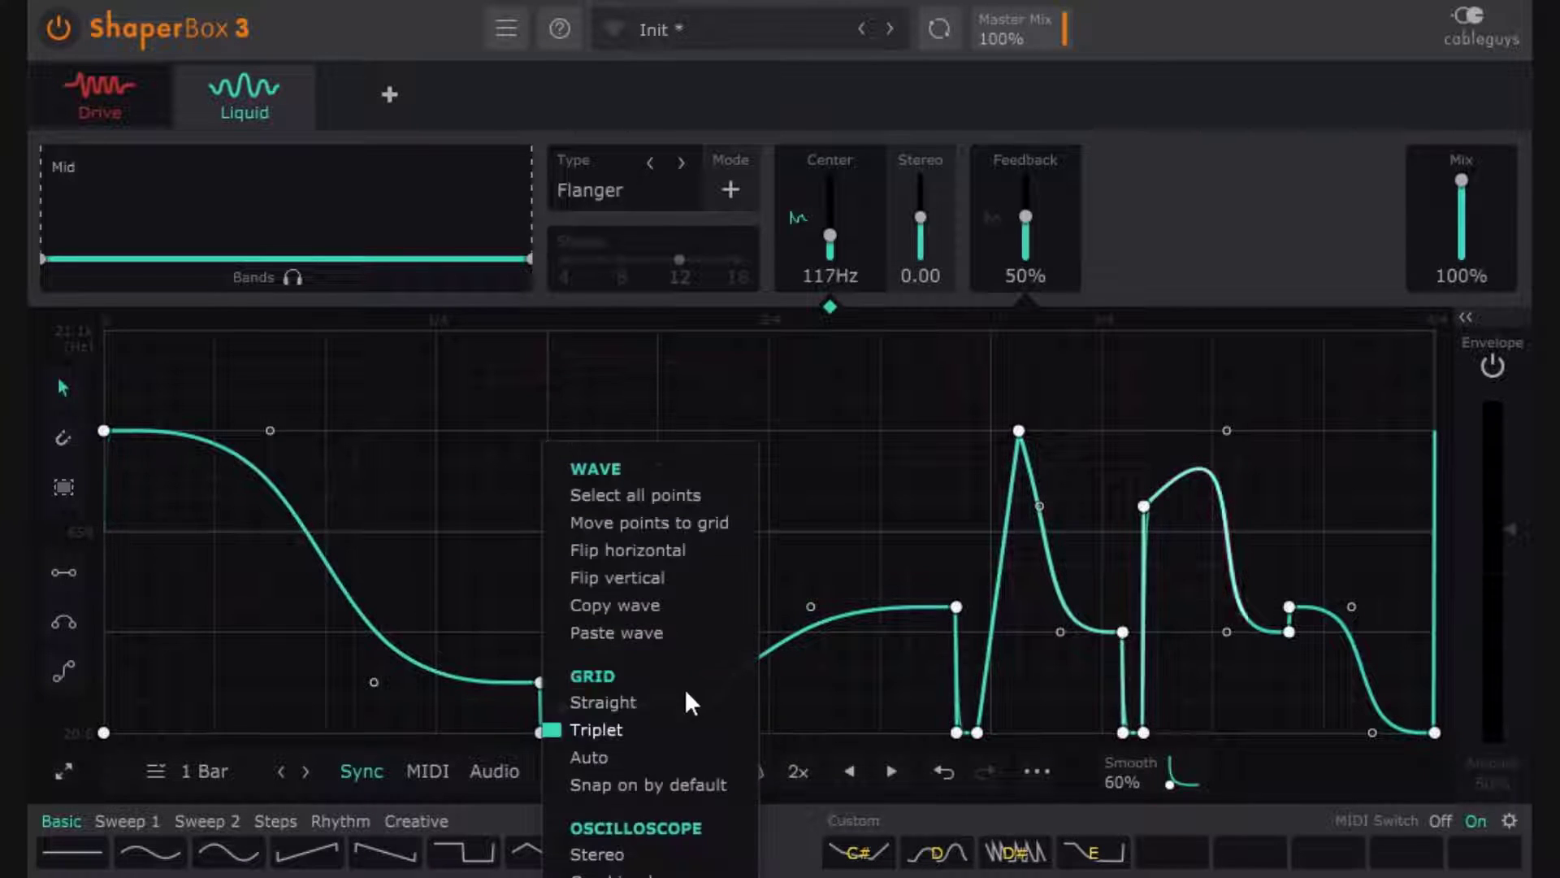
left_click(675, 524)
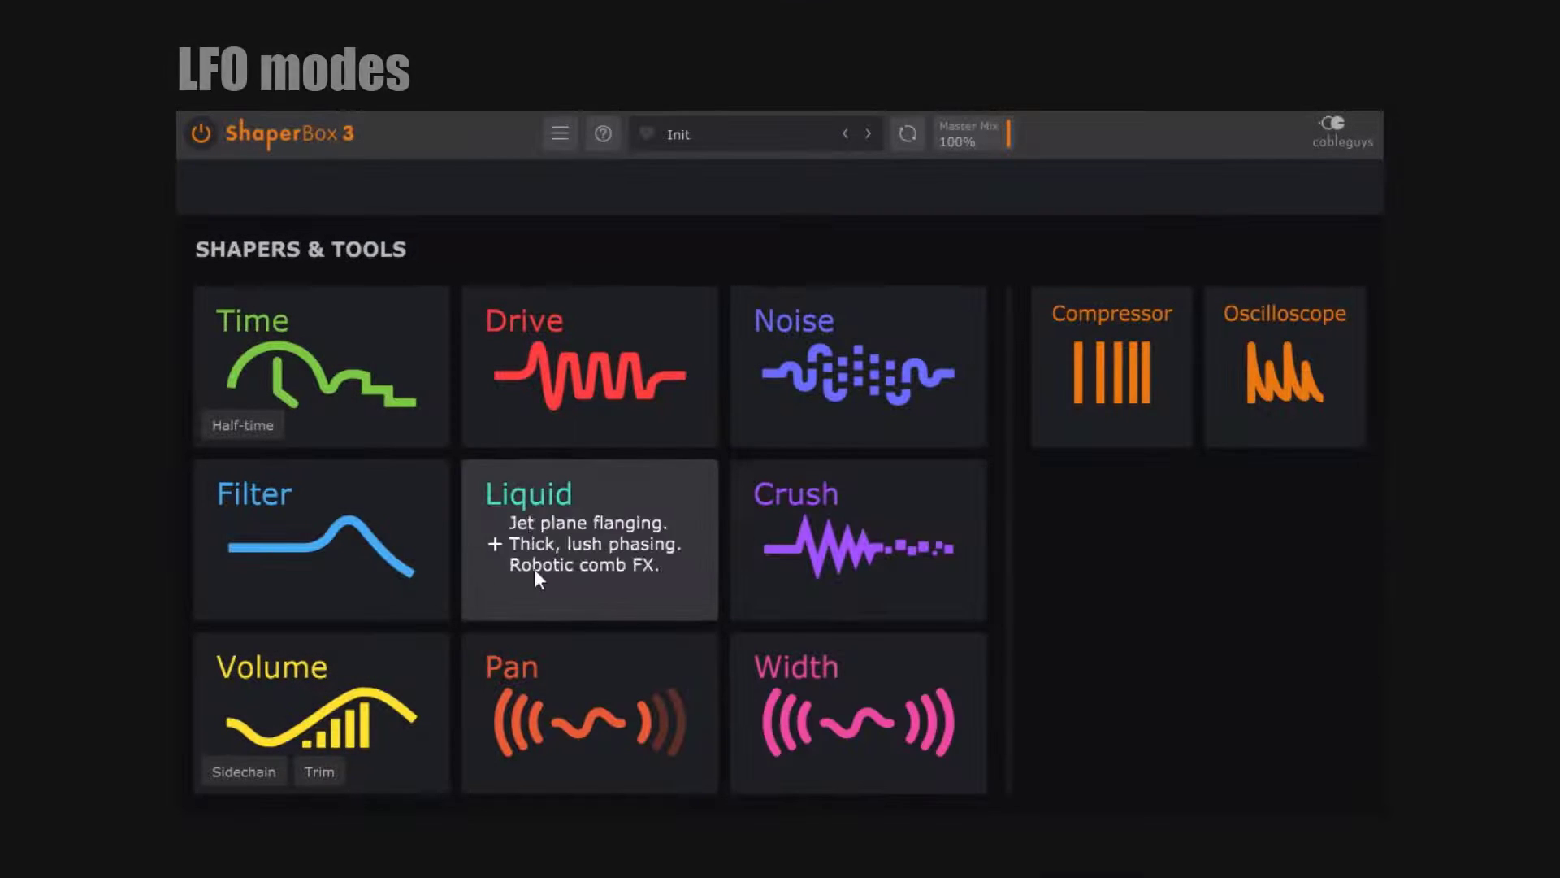
Step: Add a Volume shaper to the empty Init preset and launch the synth track's Scene 1 clip in Bitwig
left_click(324, 679)
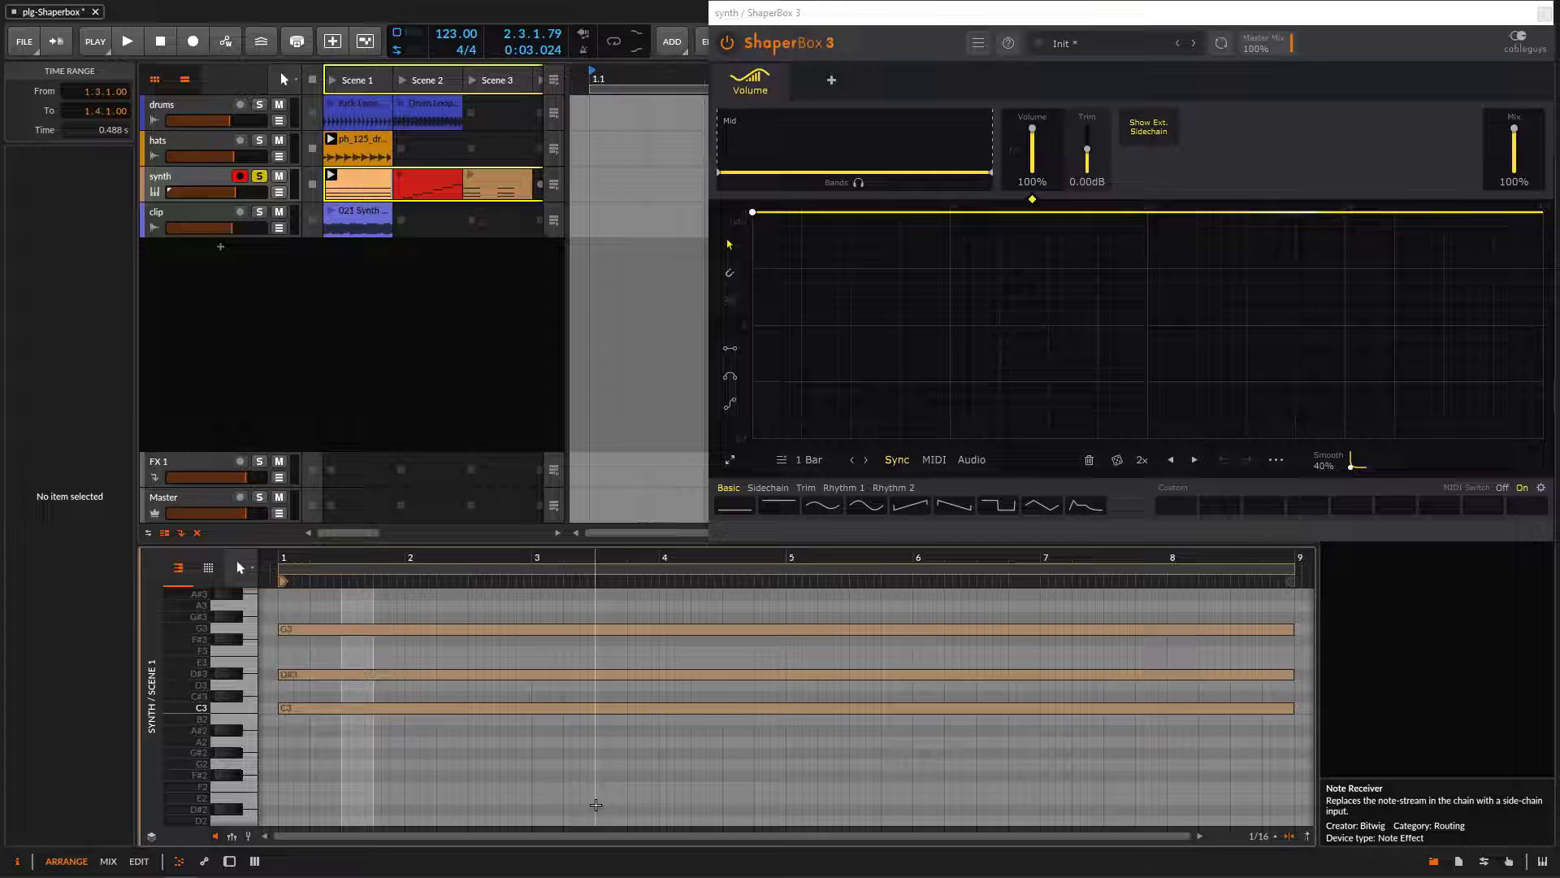
left_click(547, 802)
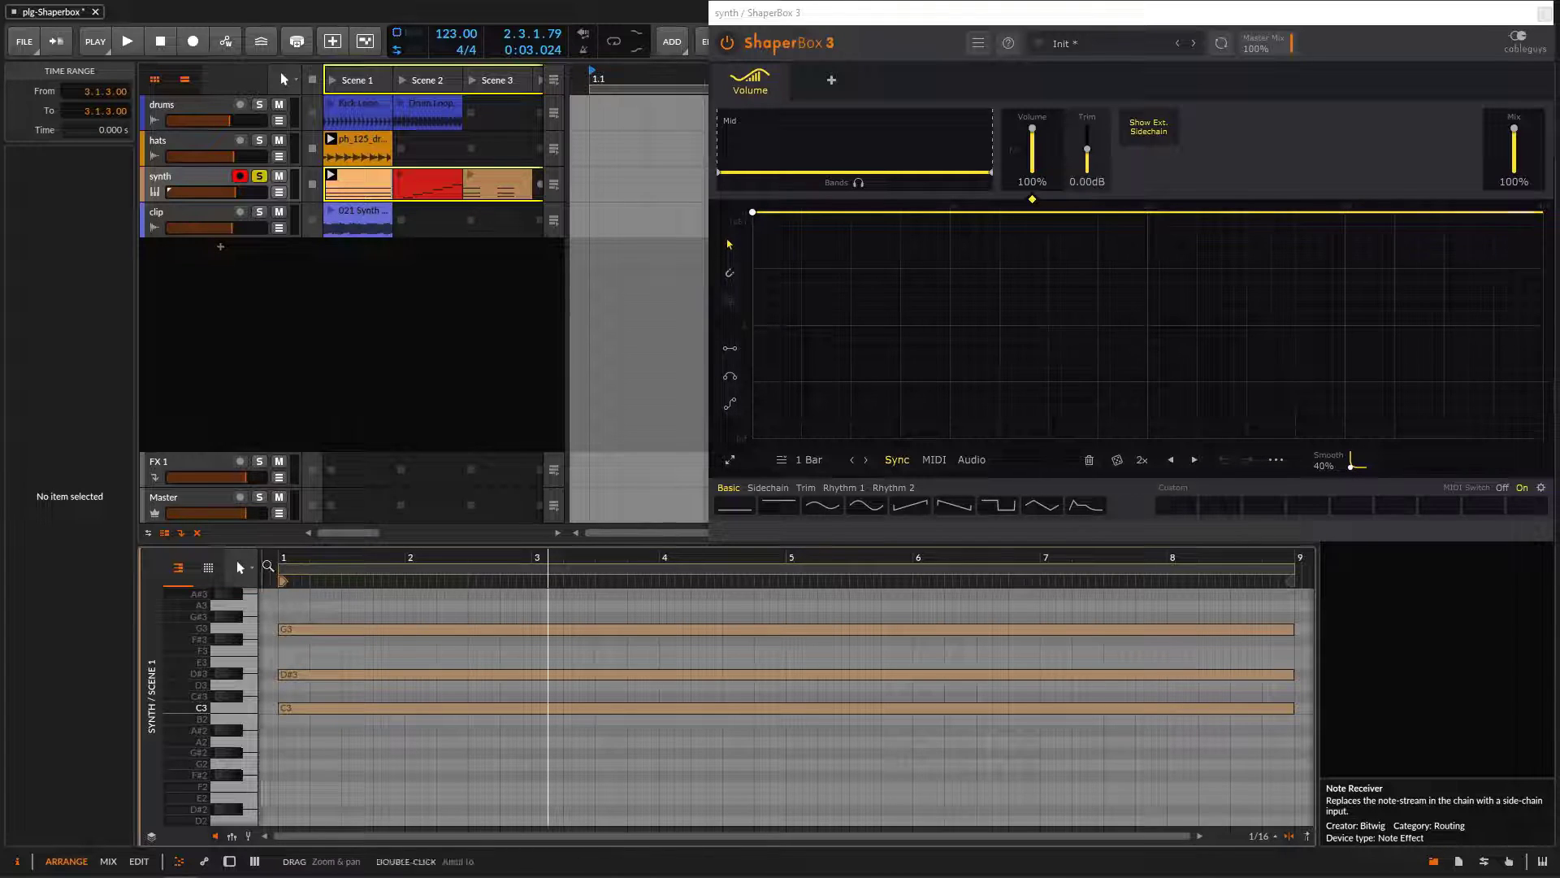
left_click(330, 180)
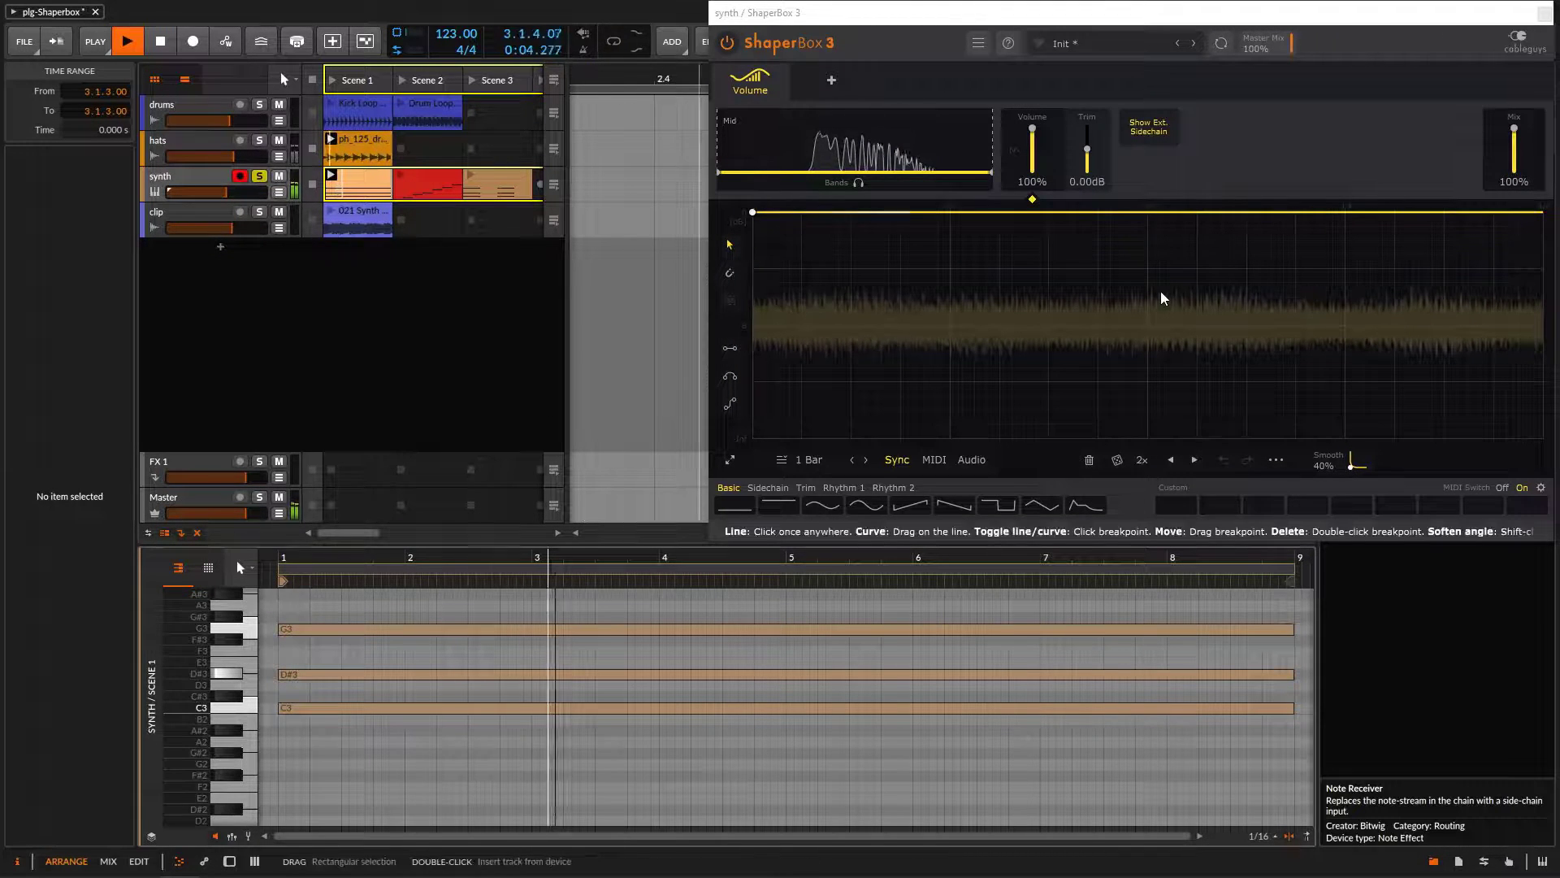
Step: Set the Volume shaper's oscilloscope to Magnitude and load the third Sidechain wave preset
right_click(1126, 294)
left_click(1138, 568)
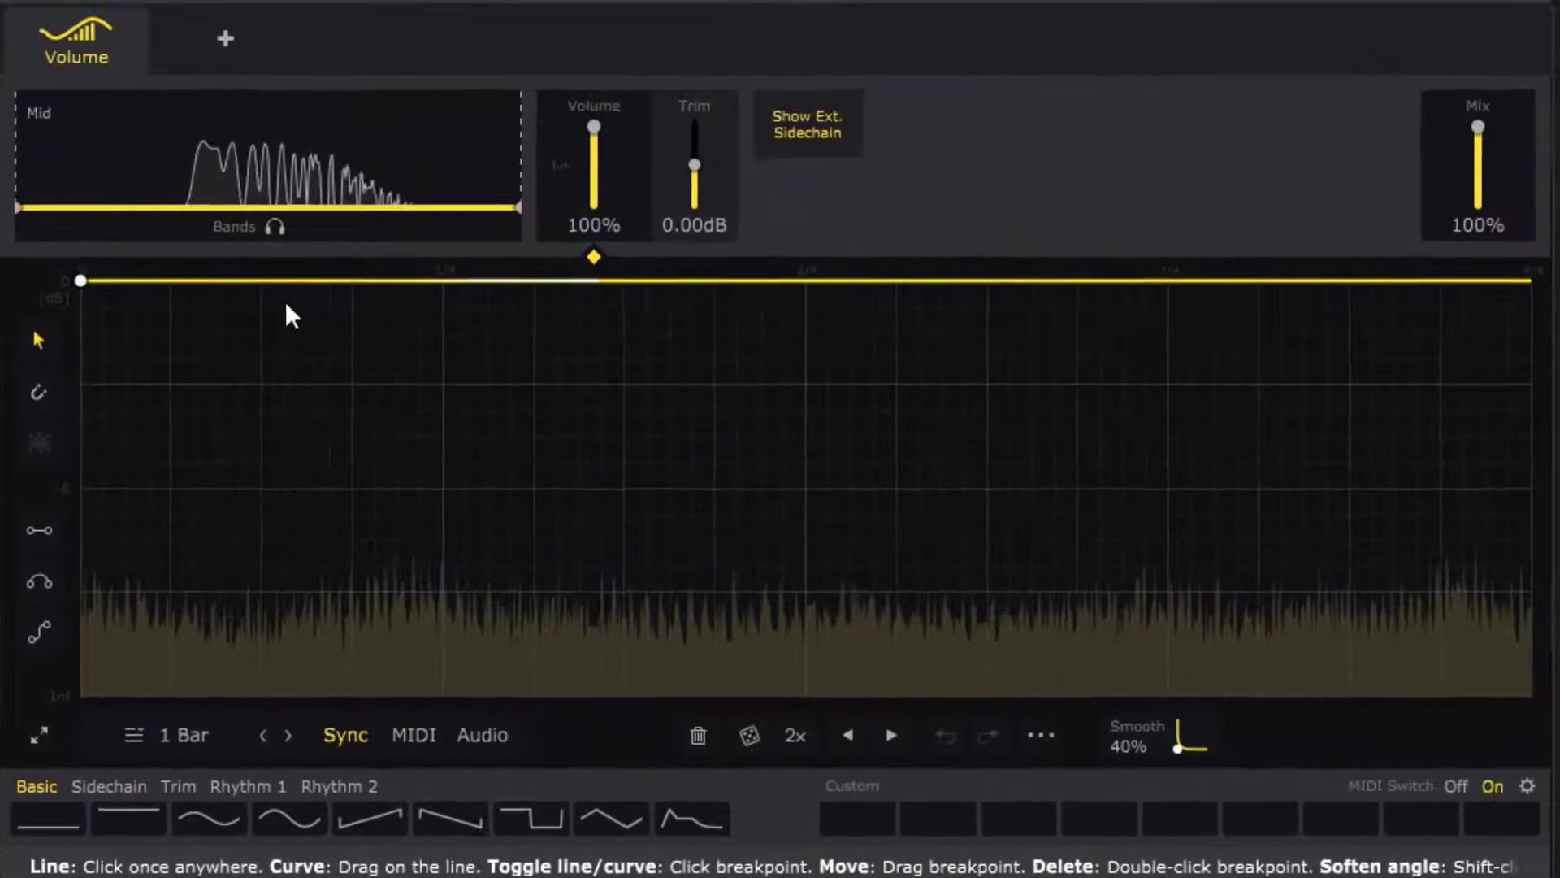
left_click(140, 786)
left_click(208, 819)
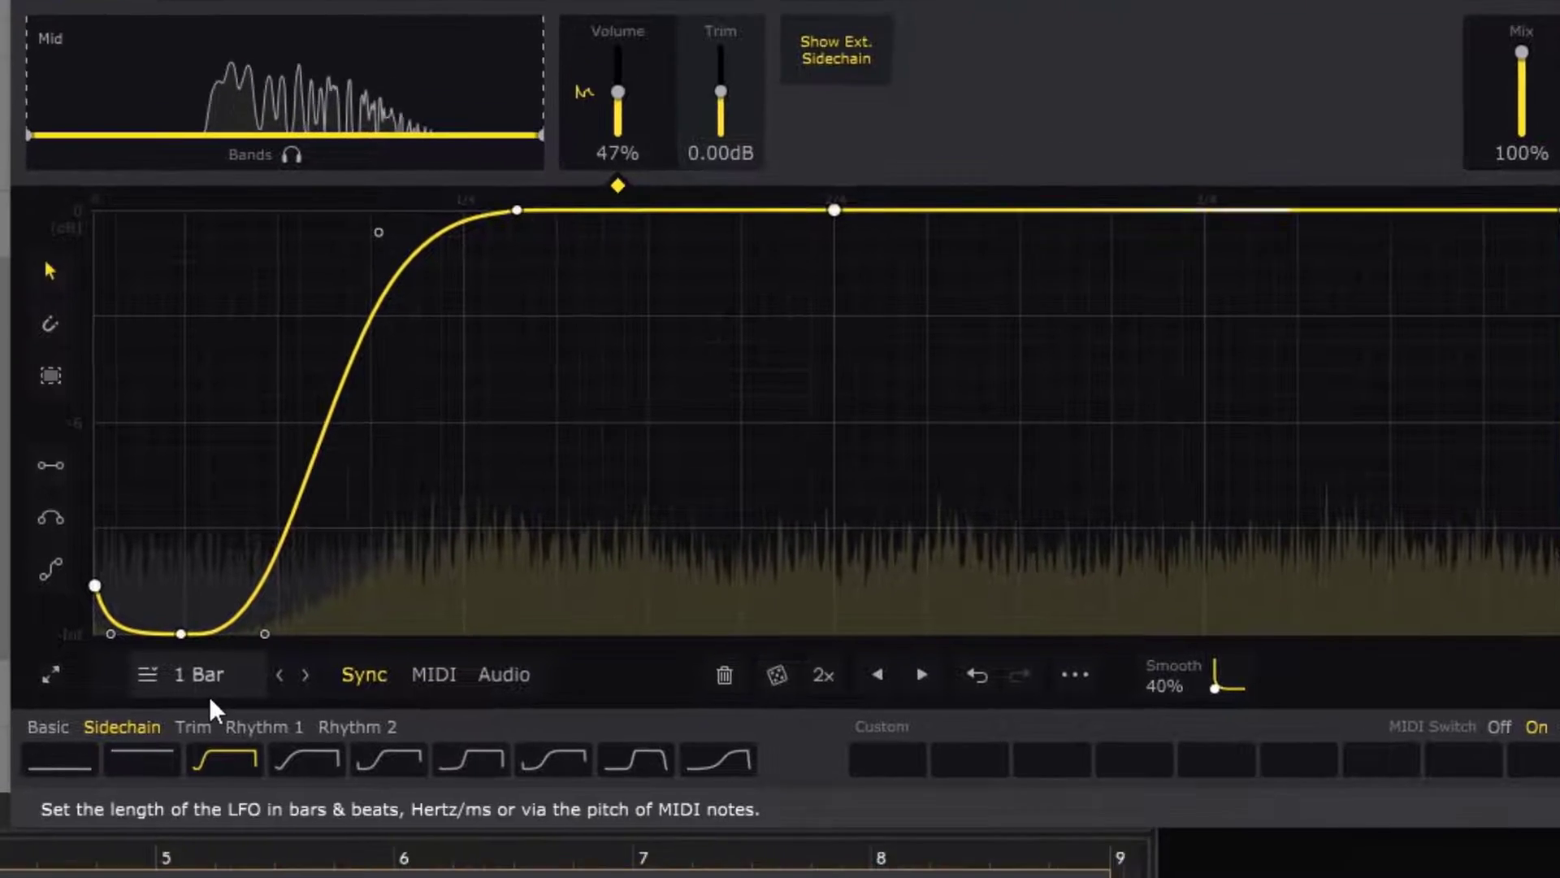
Step: Set the Volume LFO's length to 8 Bars, then load the fourth Rhythm 1 wave and repeat it with the 2x function
left_click(198, 734)
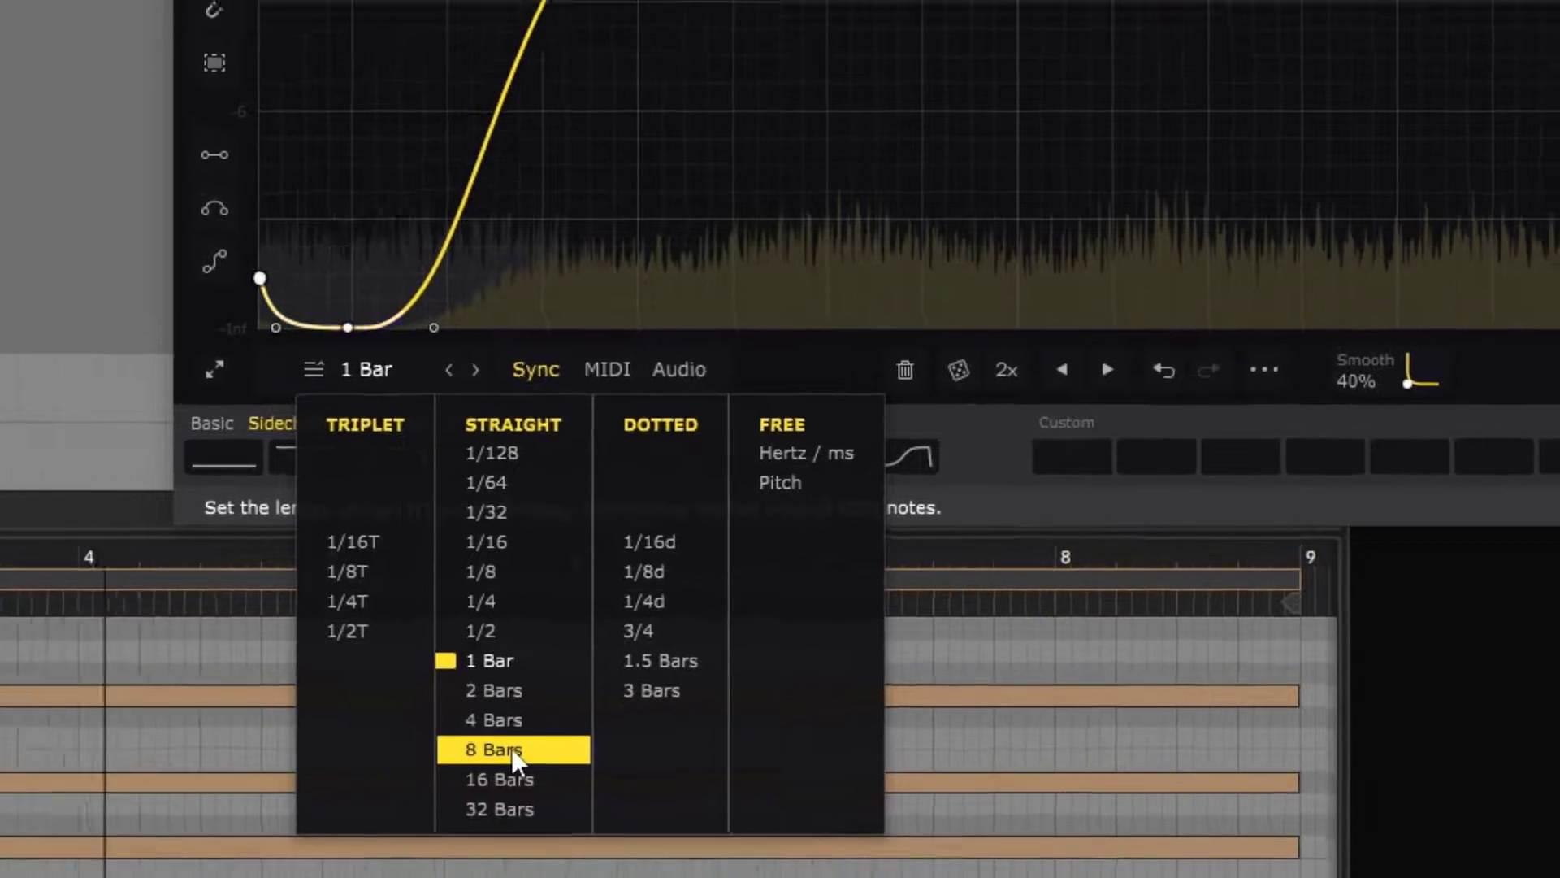
left_click(510, 748)
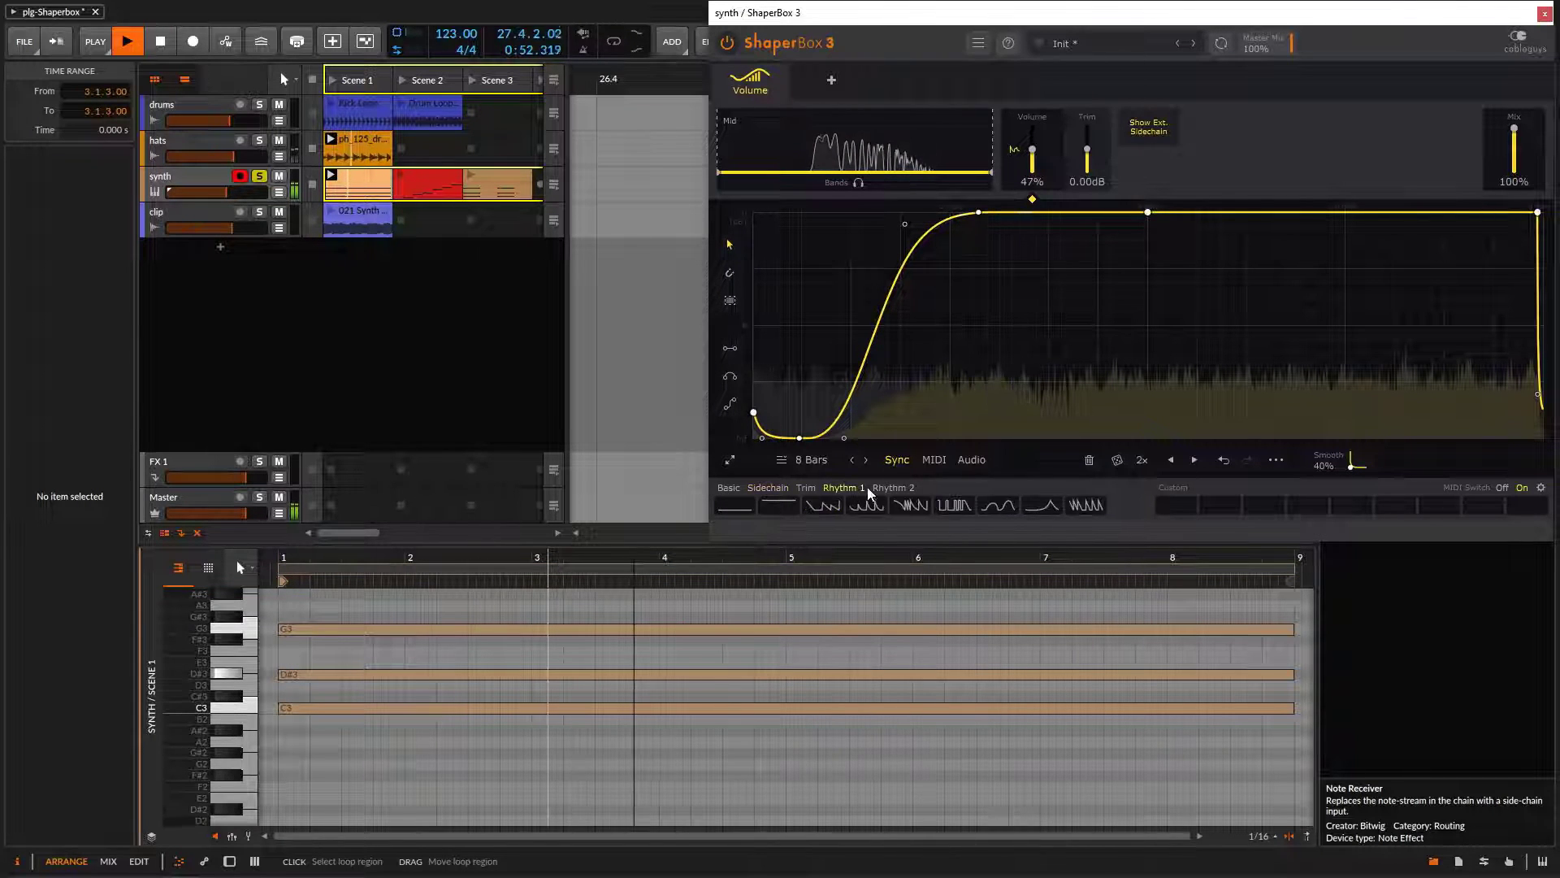
left_click(866, 504)
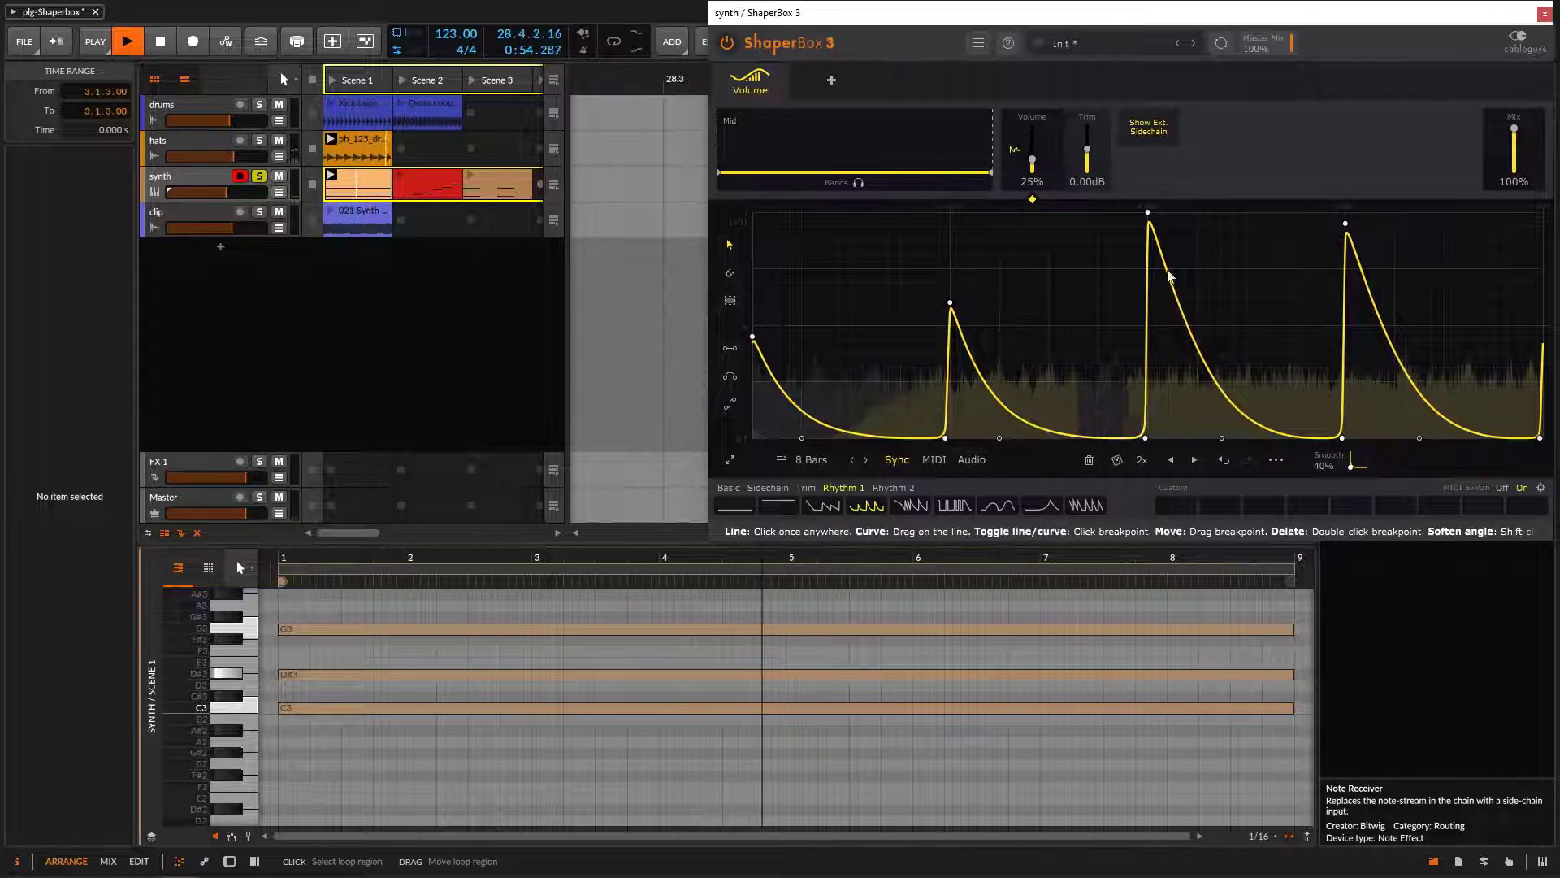
left_click(1144, 461)
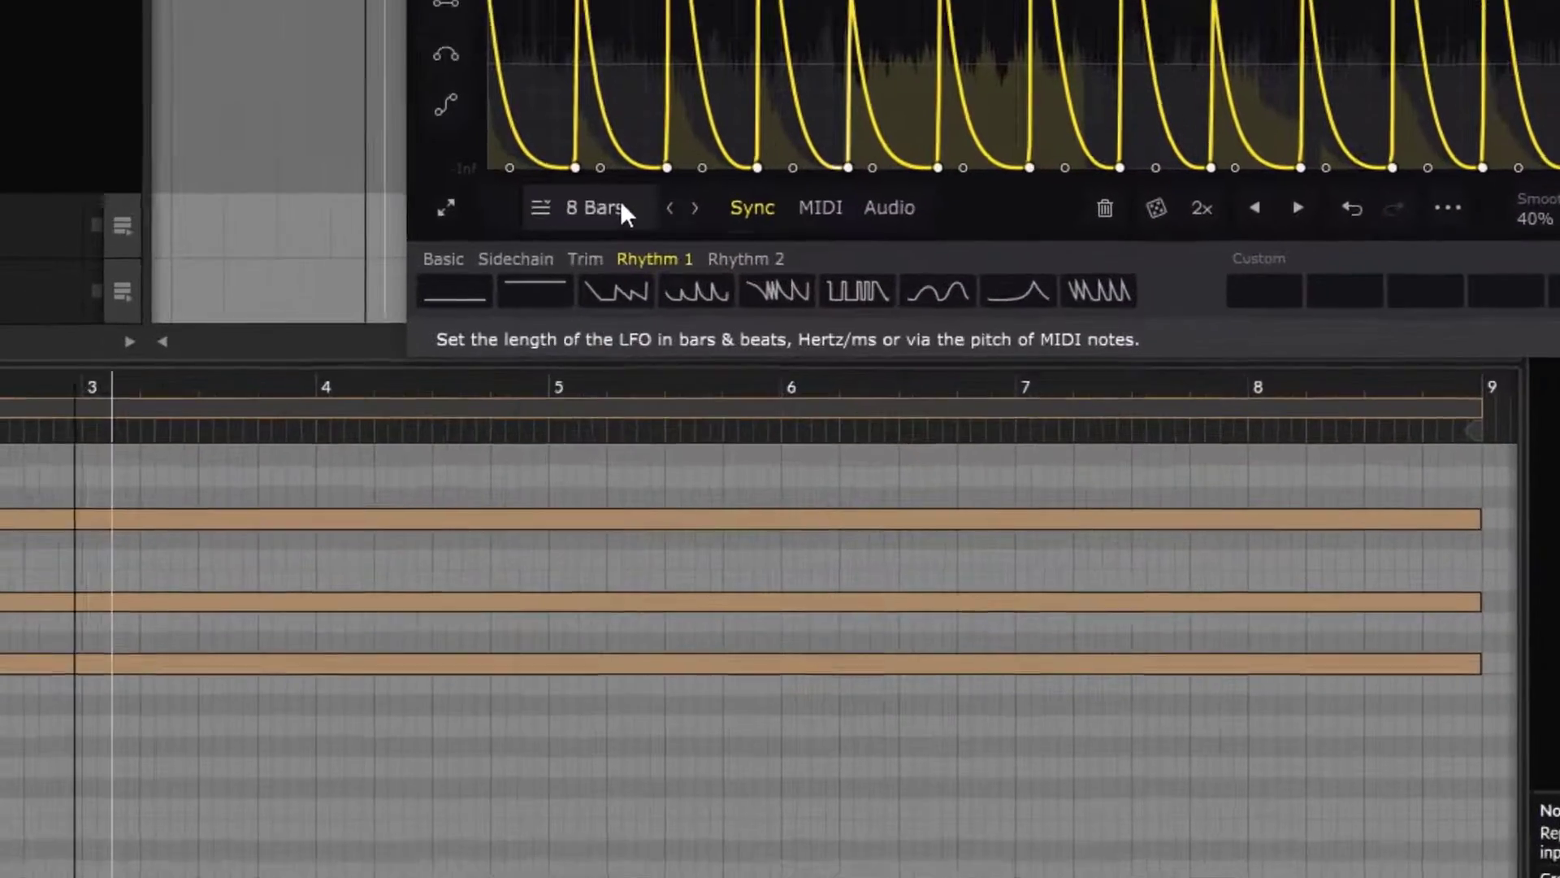
Step: Set the Volume LFO's length to 1/4 and load the flat full-volume wave preset
left_click(812, 462)
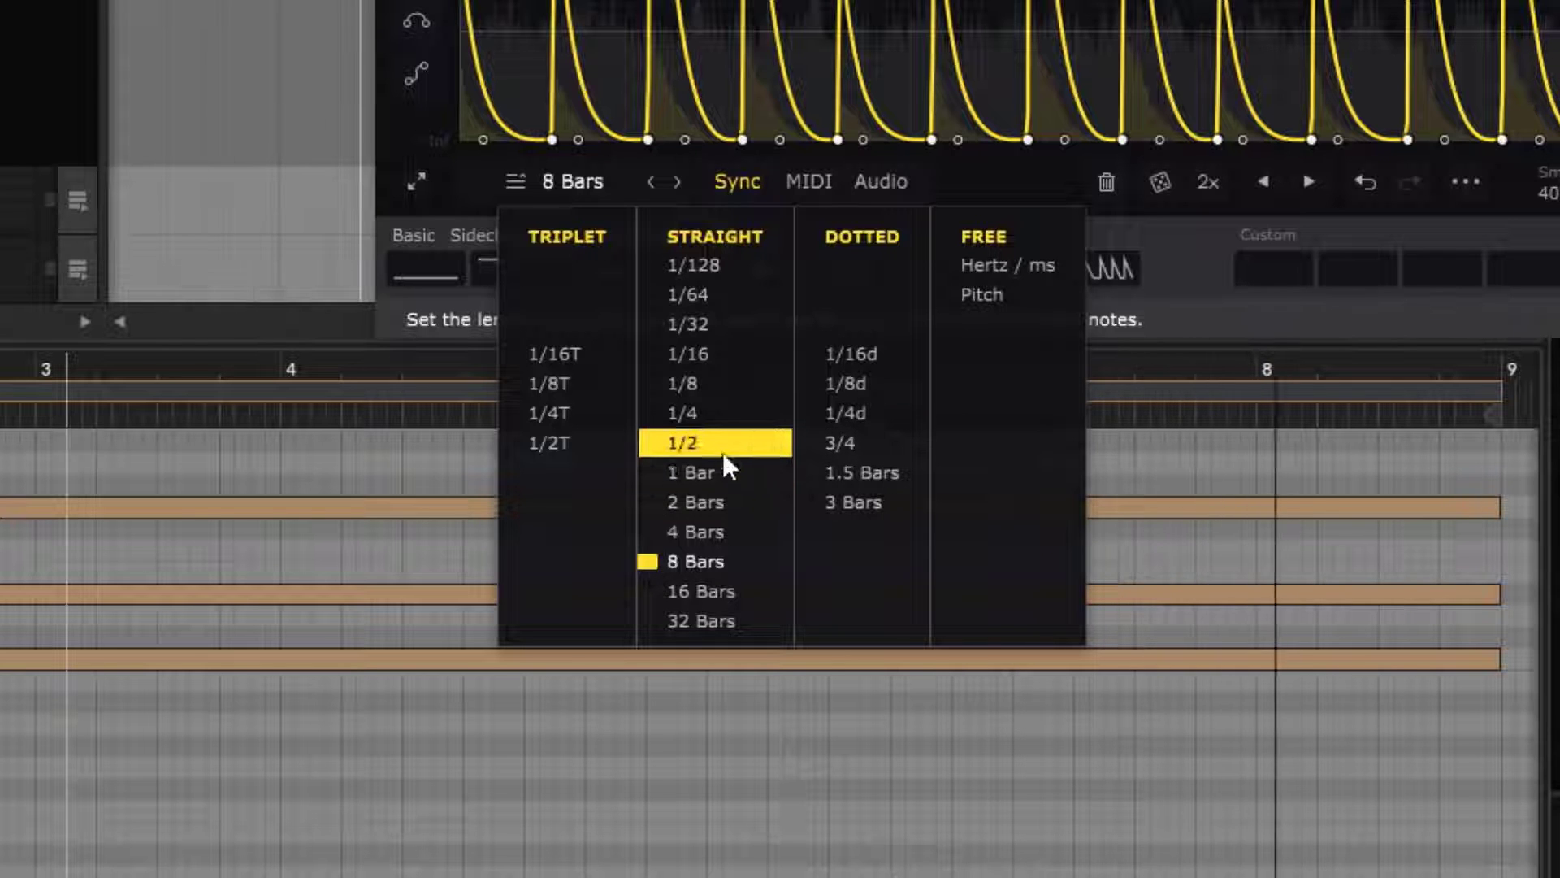
left_click(712, 415)
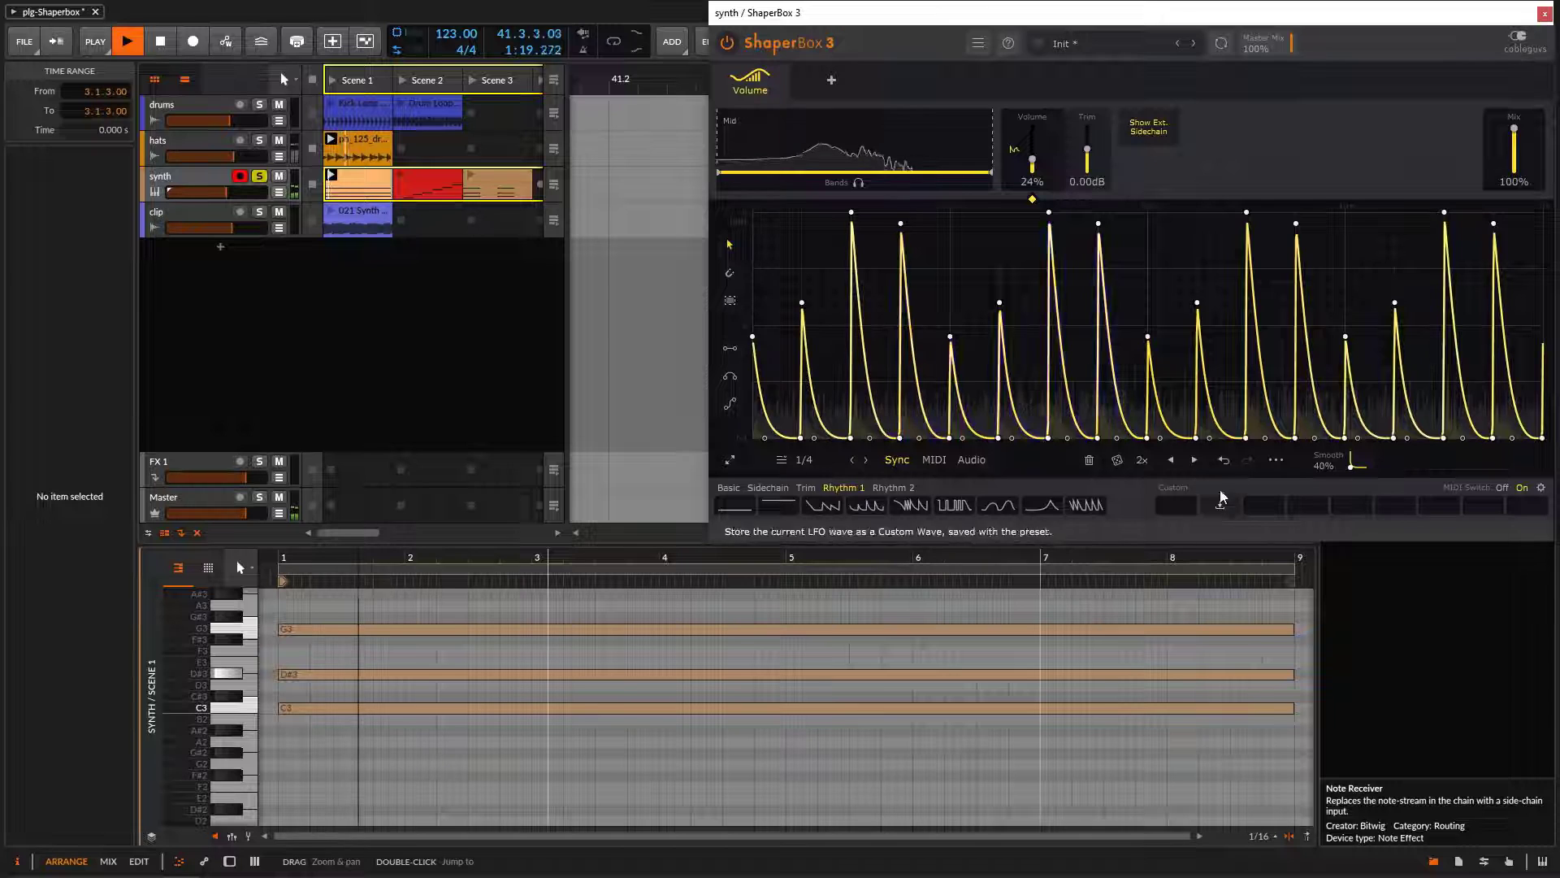
left_click(779, 504)
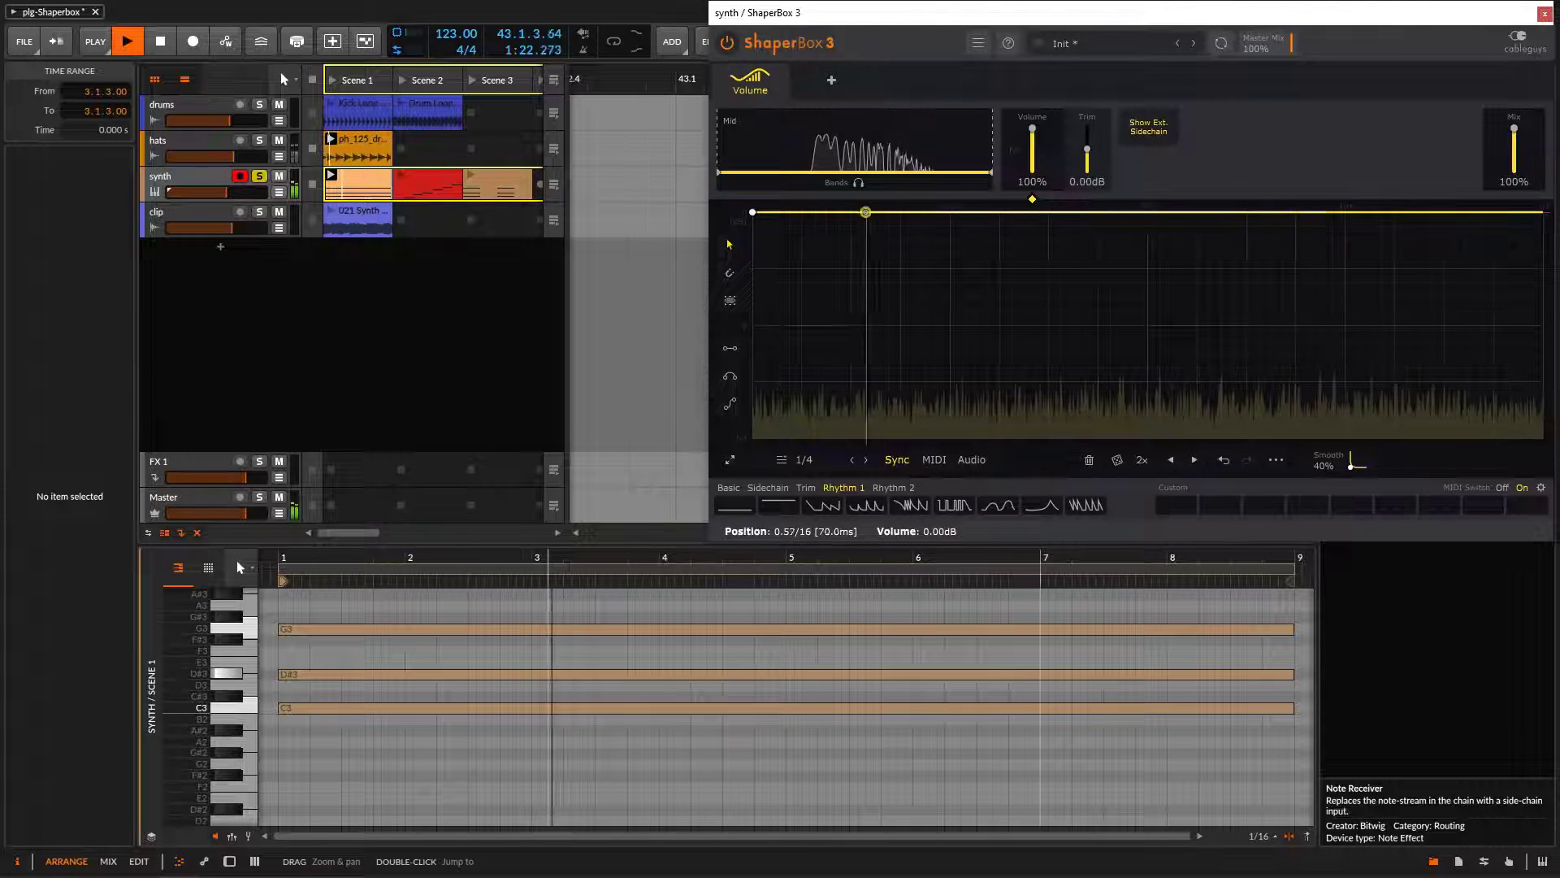
Step: Pull the flat volume wave down to a low point near its start, remove that point and stop playback
left_click_drag(869, 214, 802, 433)
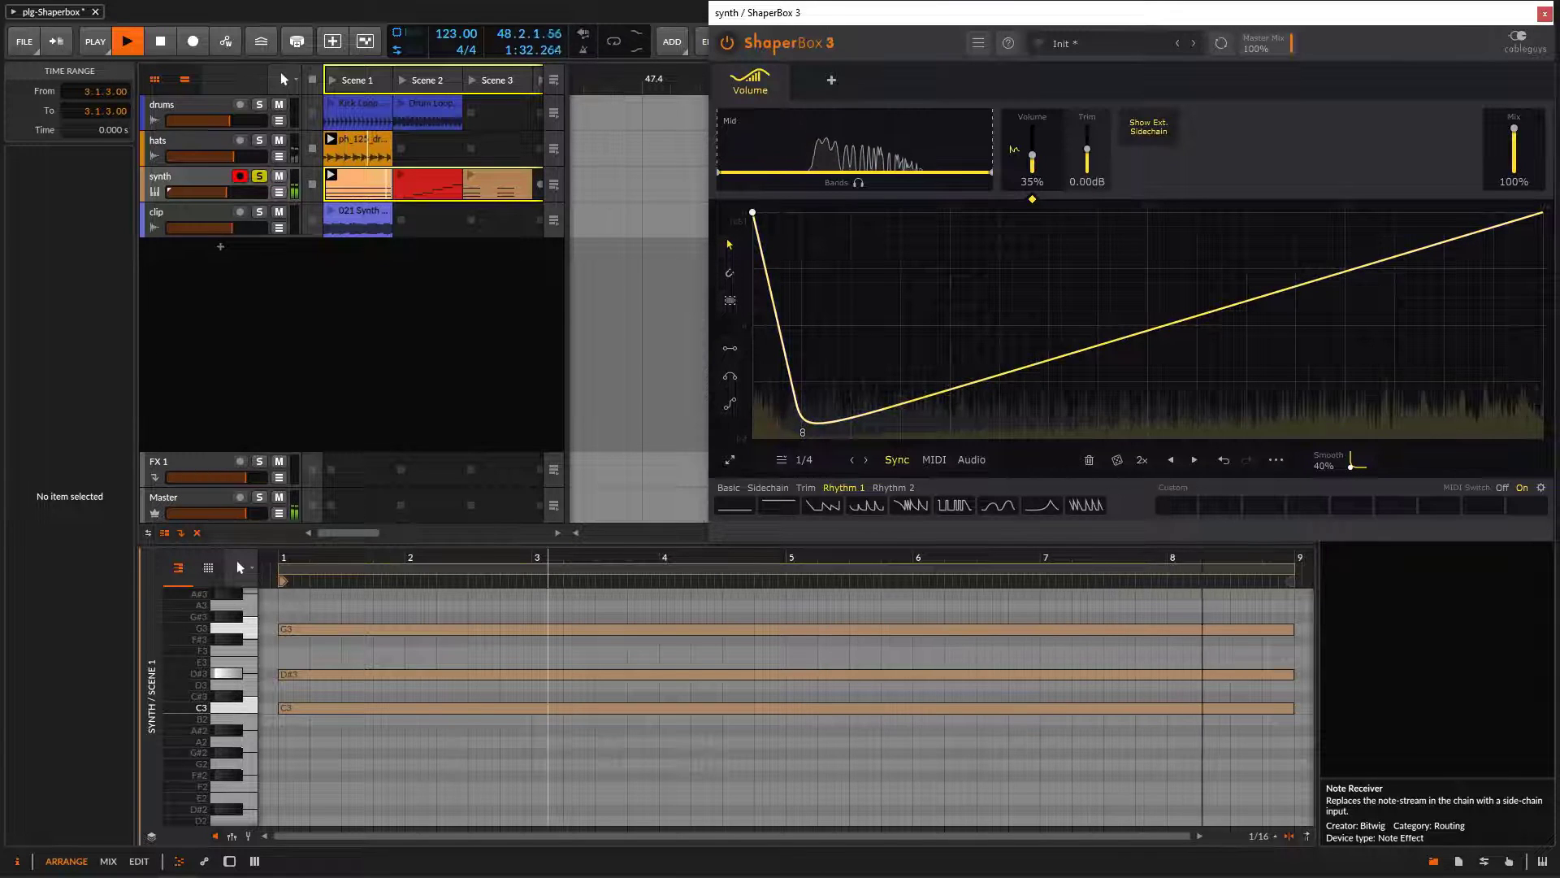
double_click(803, 432)
key("space")
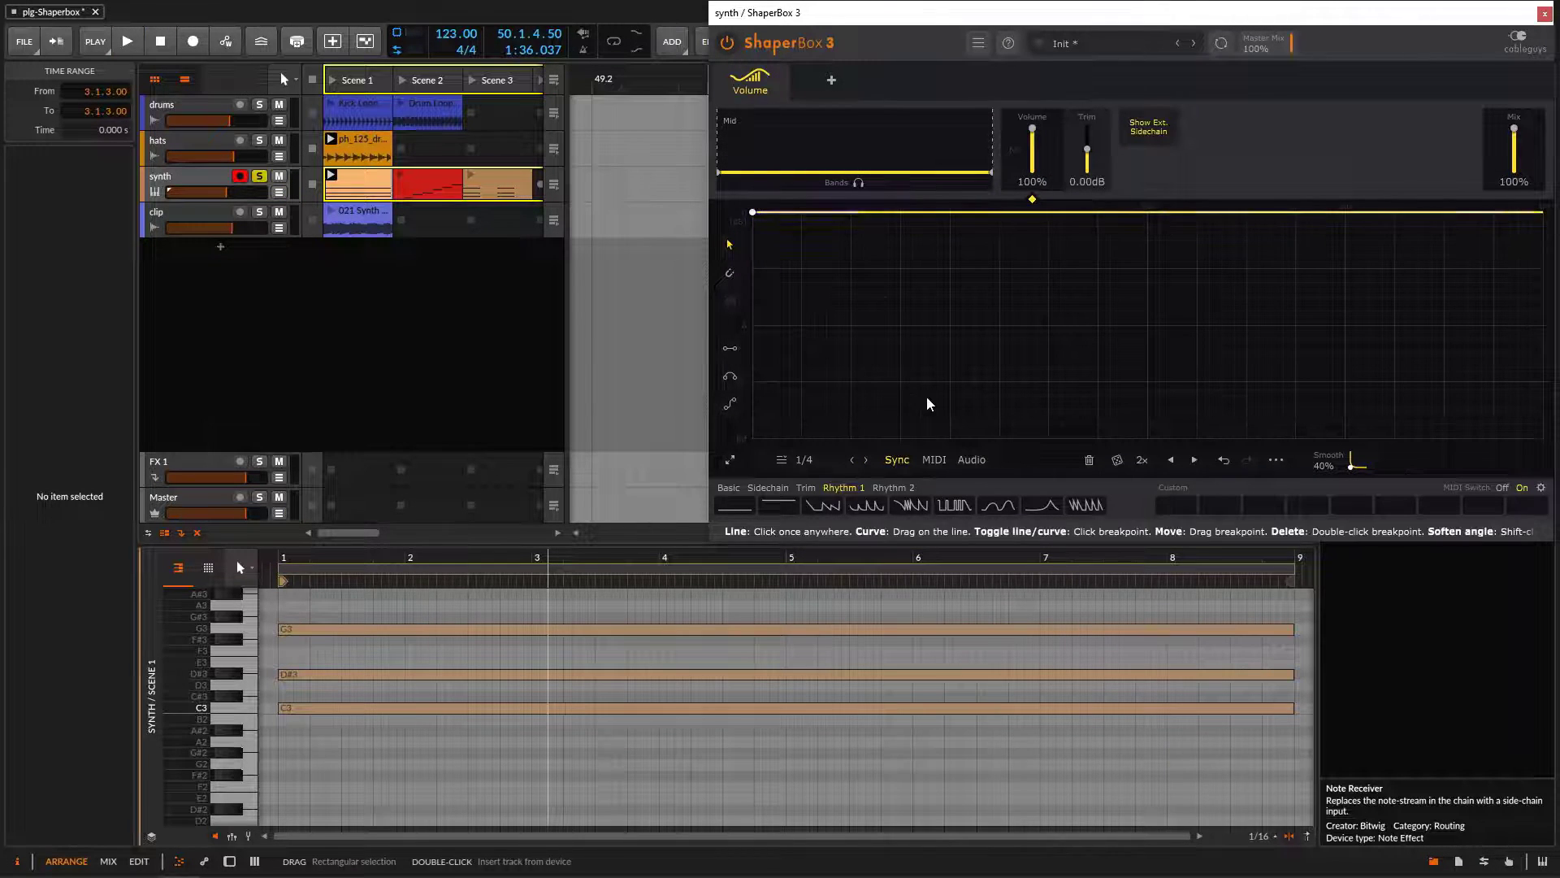
Step: Set the Volume LFO's length to 1 Bar, load the fourth Sidechain wave preset and start playback
left_click(808, 461)
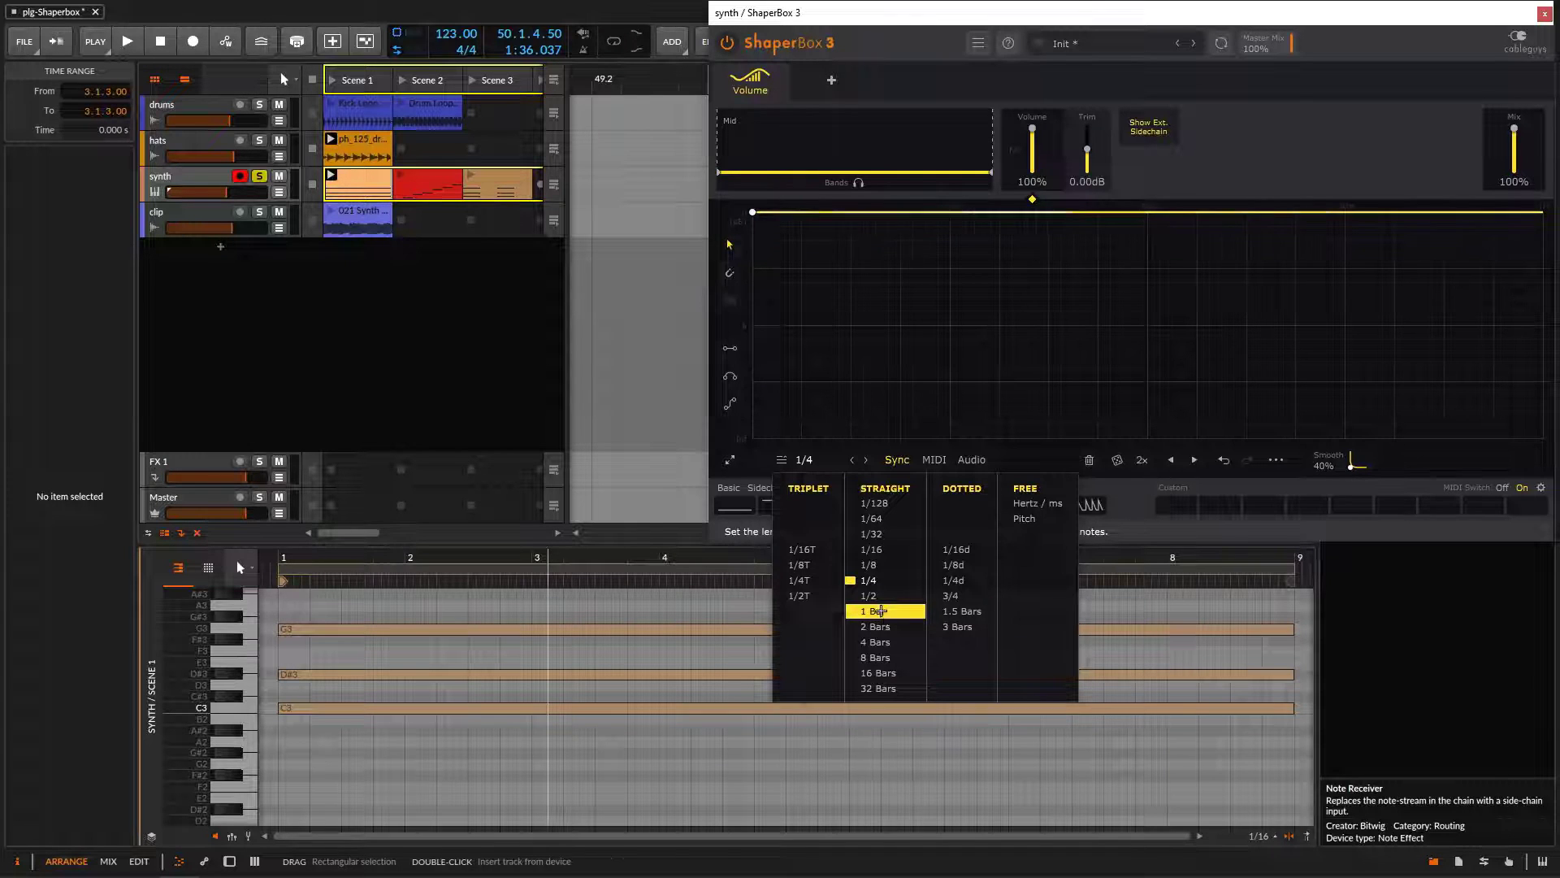
left_click(880, 610)
left_click(778, 488)
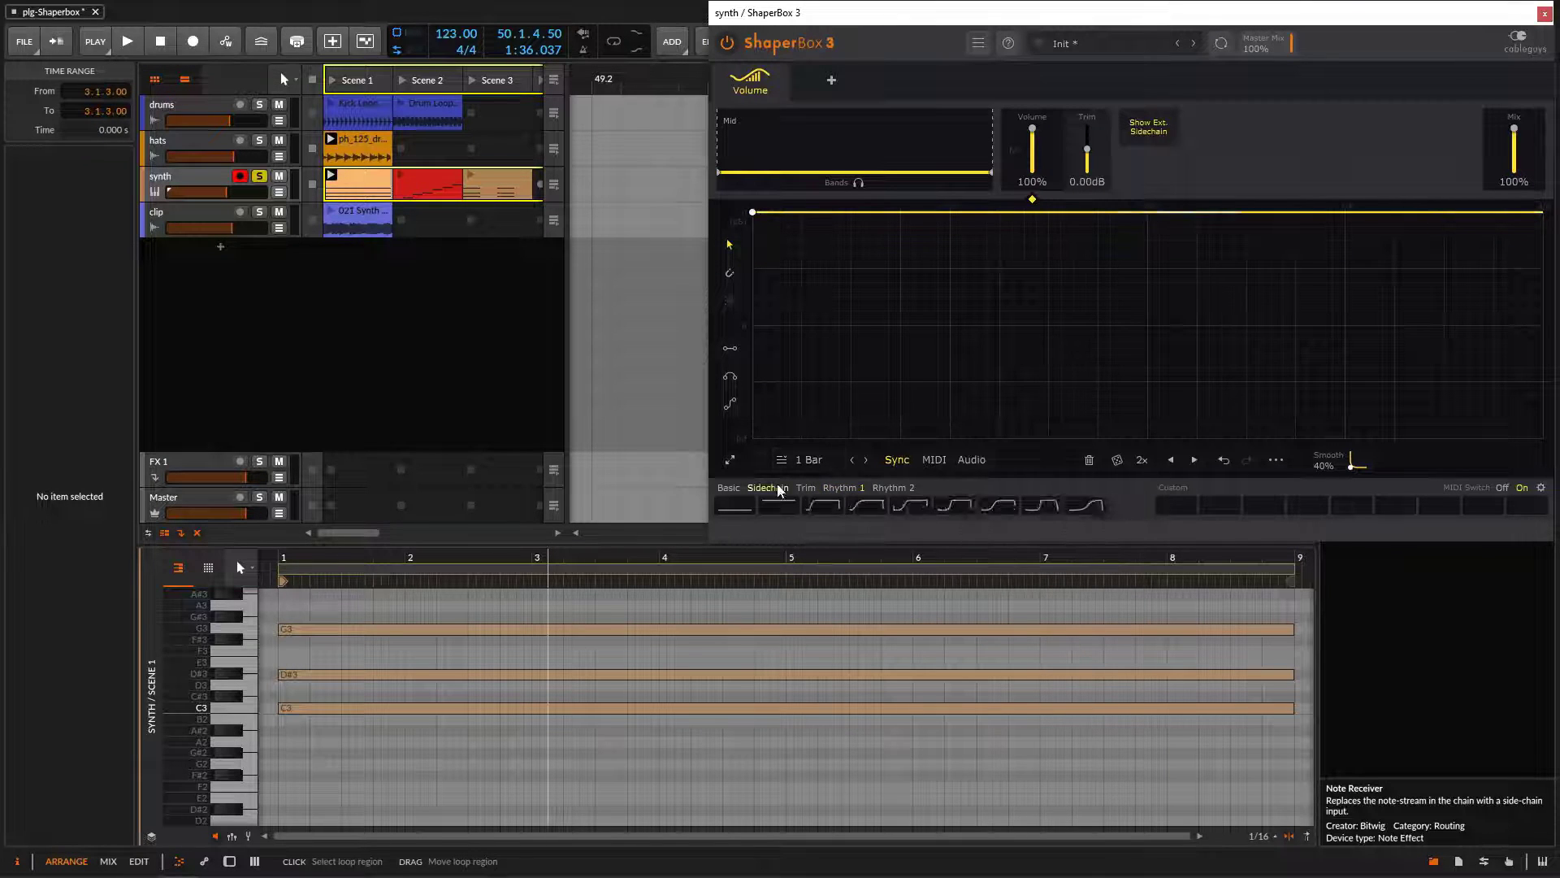
left_click(865, 507)
key("space")
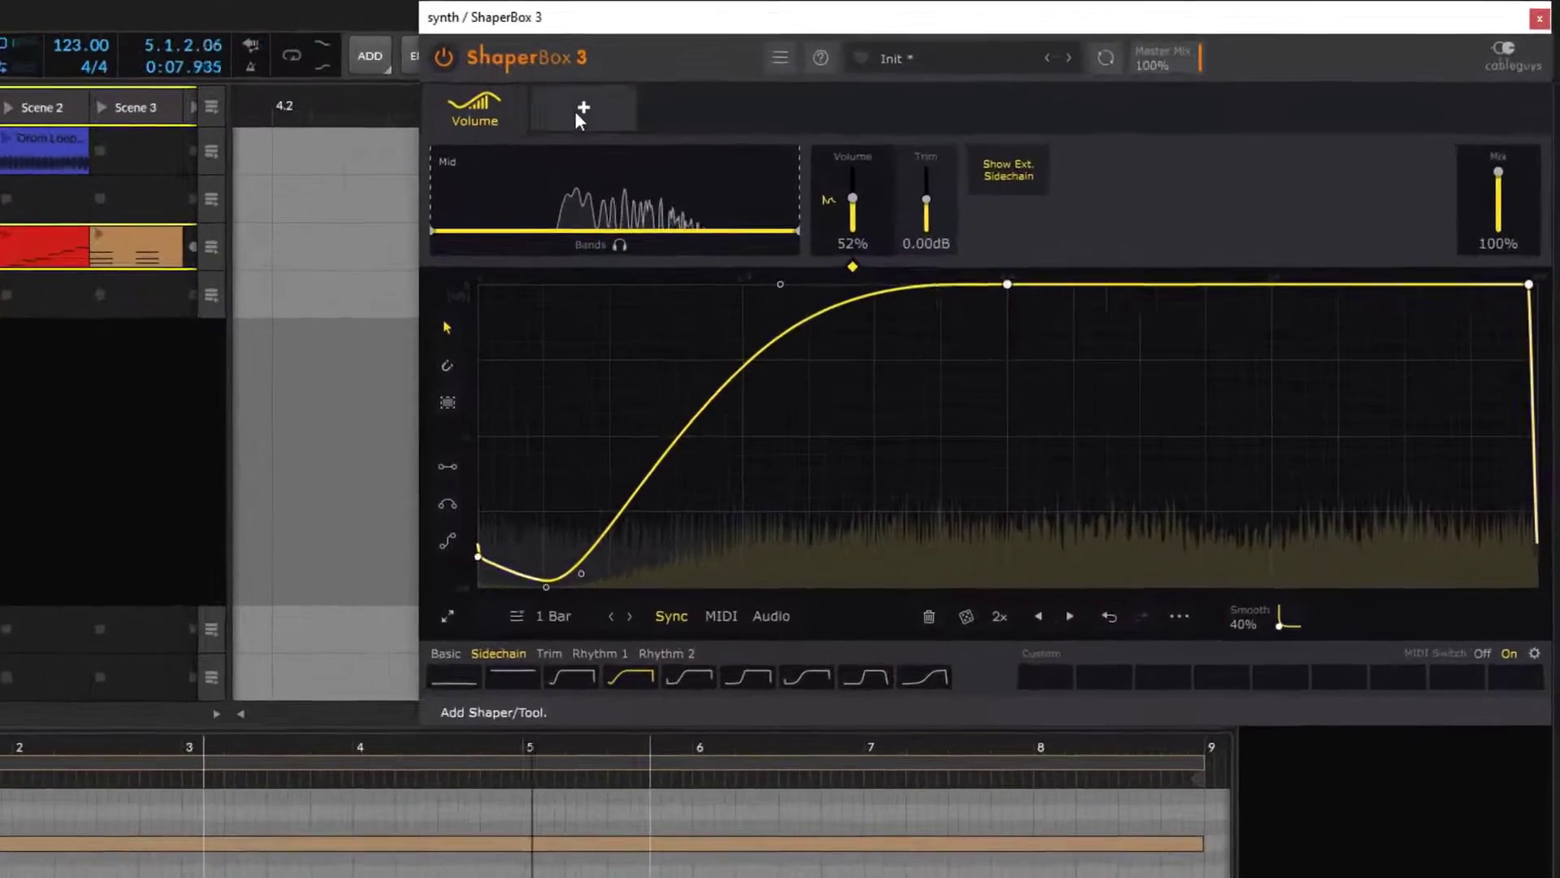
Step: Add a Filter shaper beside the Volume shaper and set its LFO length to 8 Bars
left_click(831, 80)
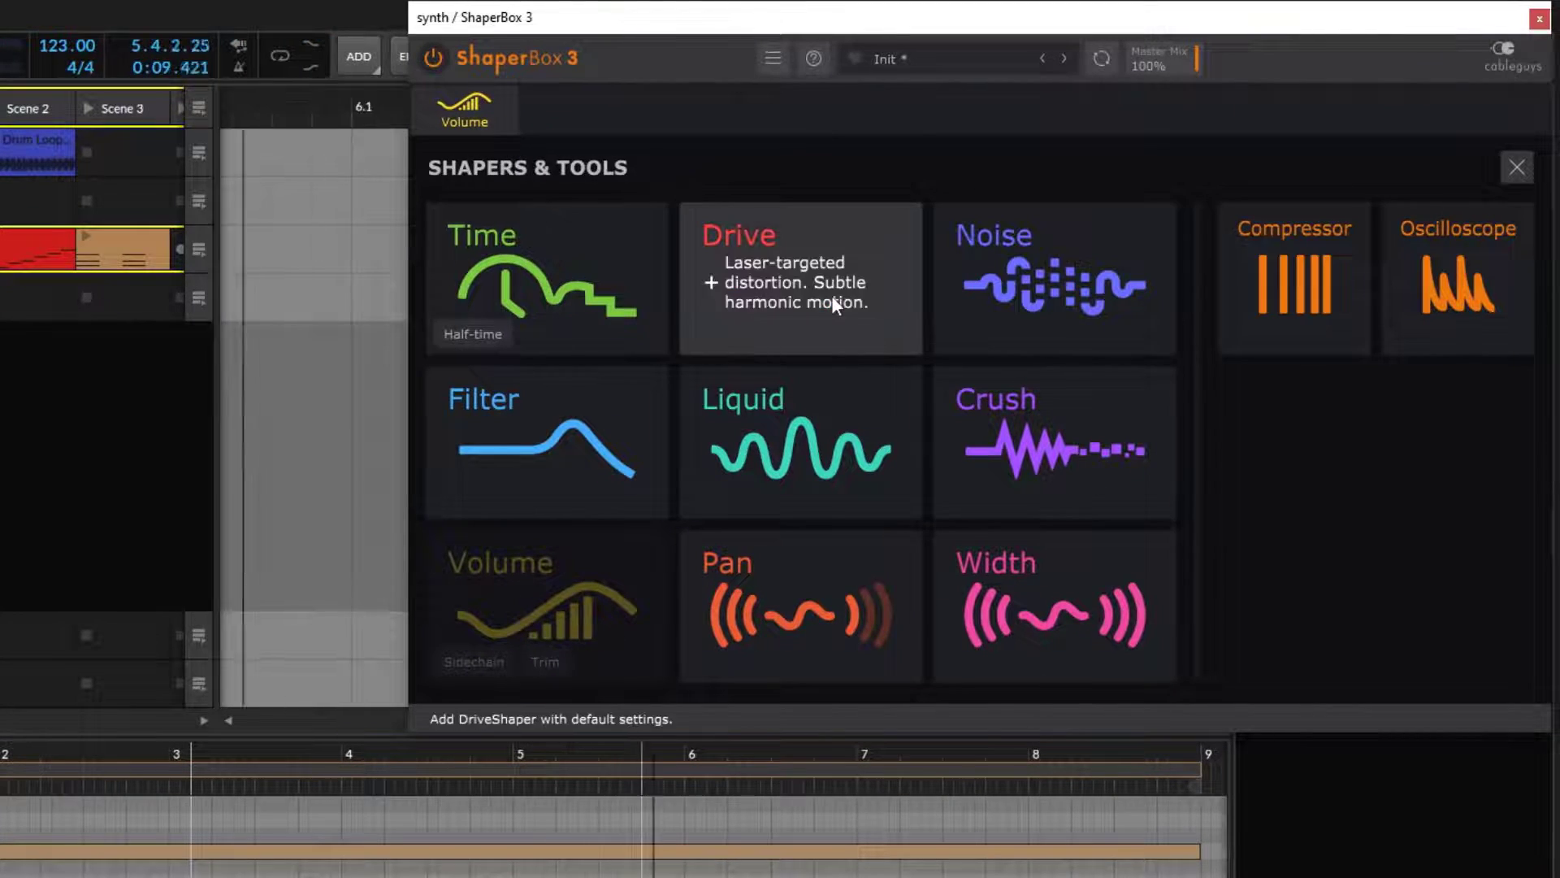
left_click(634, 455)
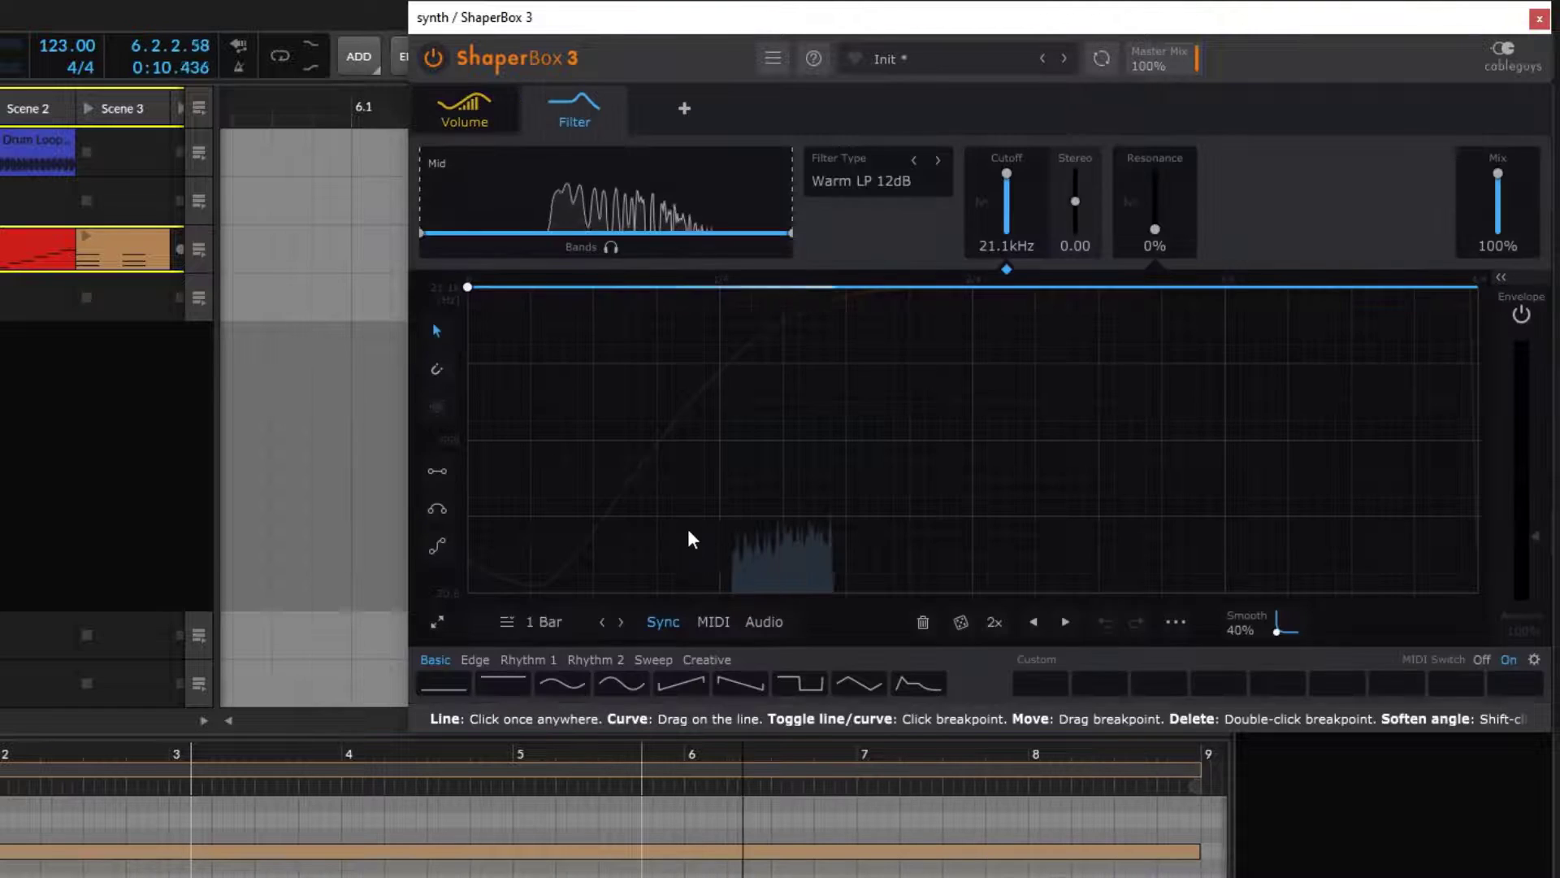
left_click(569, 624)
left_click(646, 877)
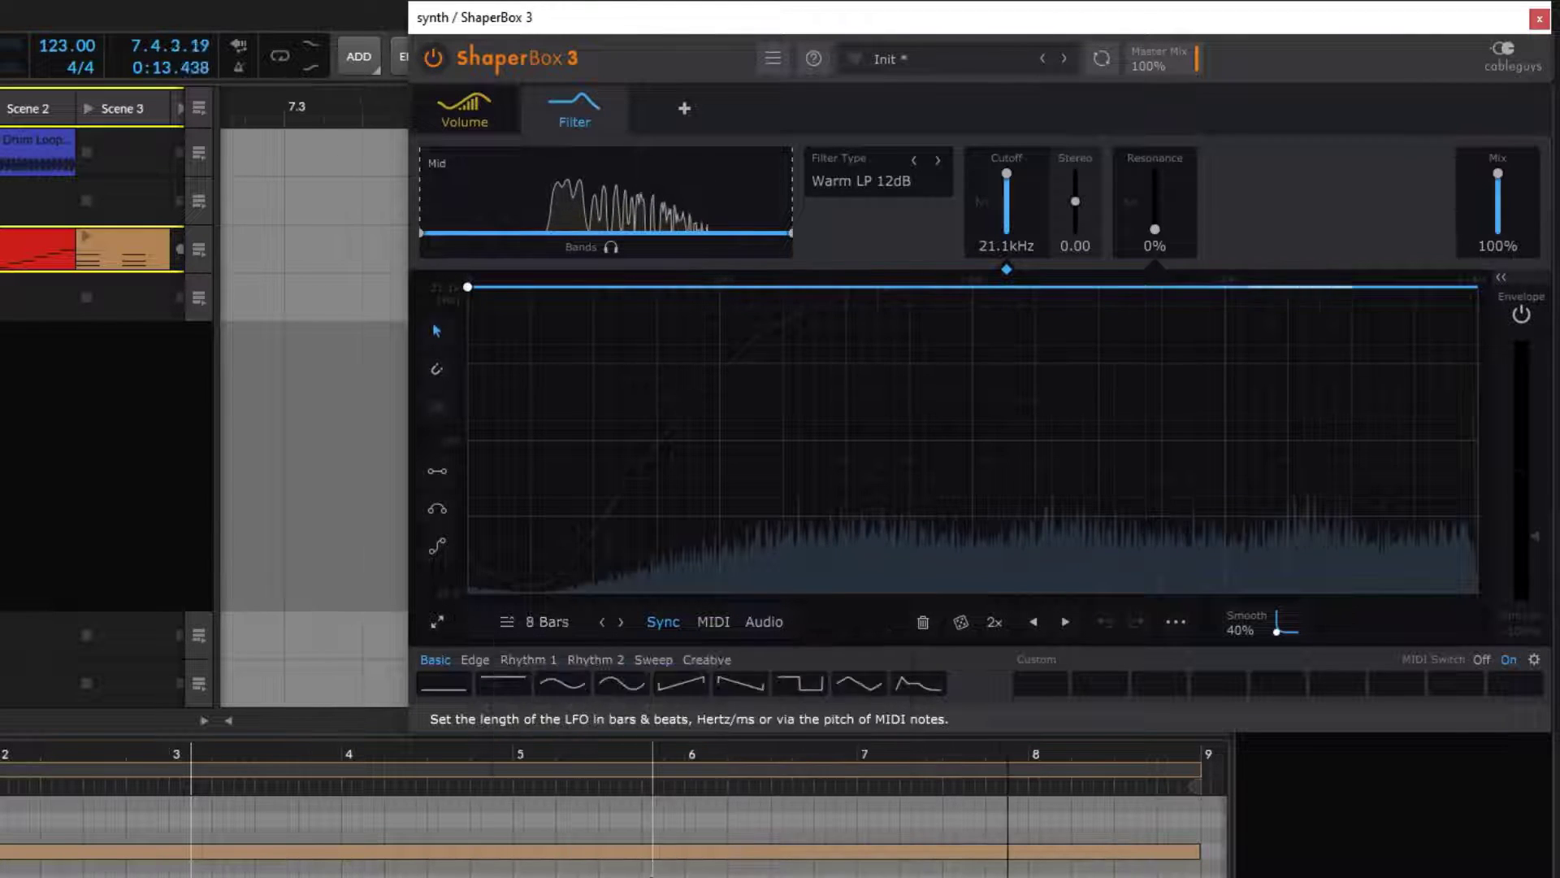
Step: Shape the Filter's cutoff wave with a minimum start, several curved peaks, a high point near its end and a corner at about 0.73 bars, 2.94 kHz
left_click_drag(467, 287, 622, 395)
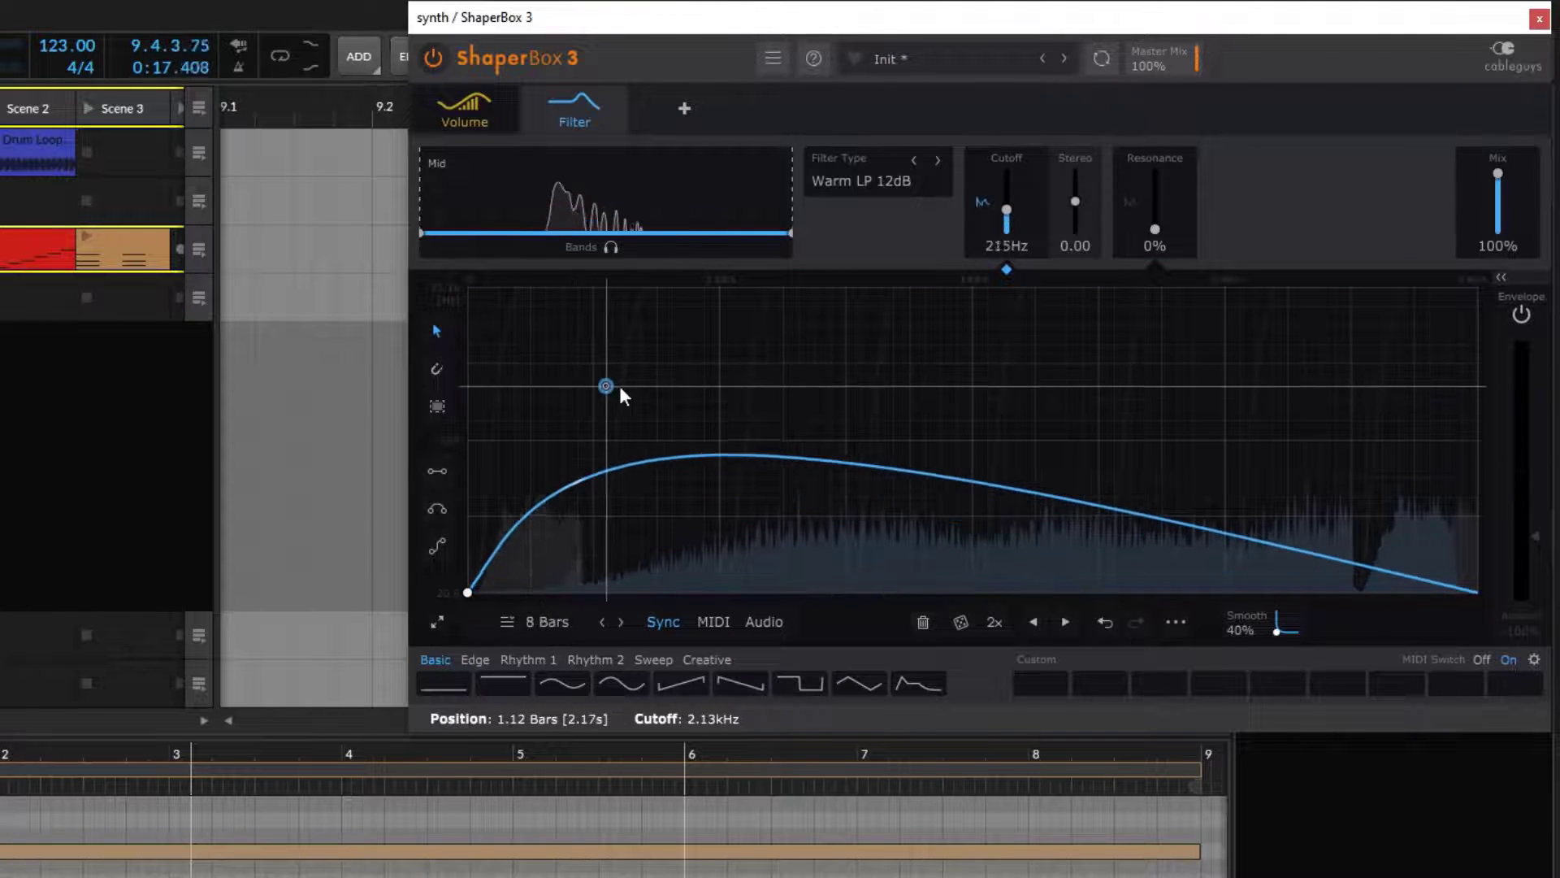
left_click_drag(731, 447, 655, 557)
left_click_drag(903, 560, 1032, 316)
left_click_drag(1251, 457, 1031, 463)
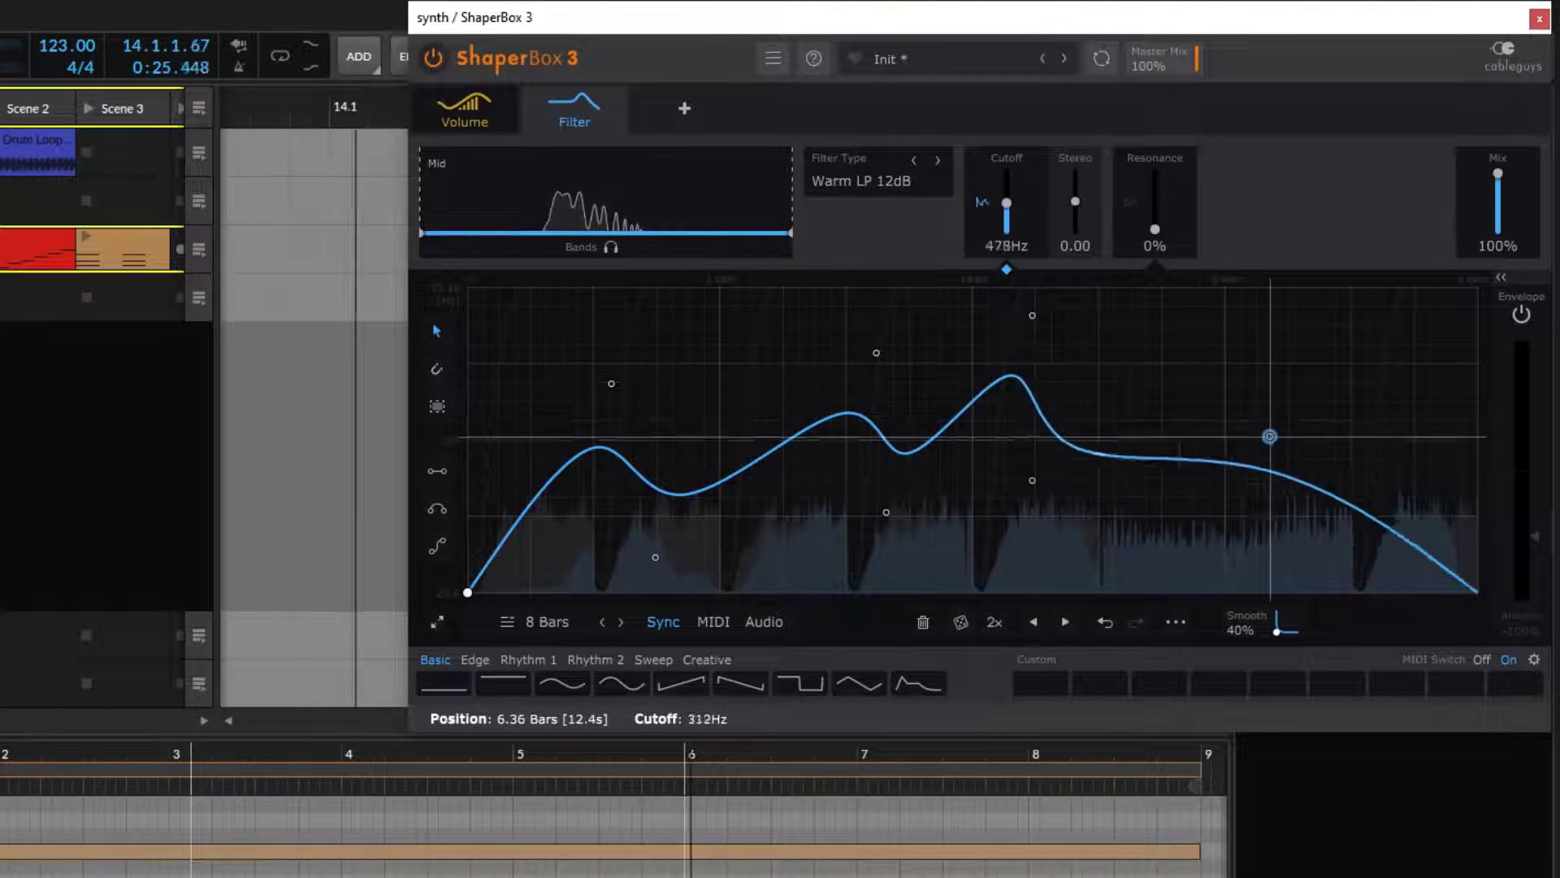
left_click_drag(1269, 437, 1392, 313)
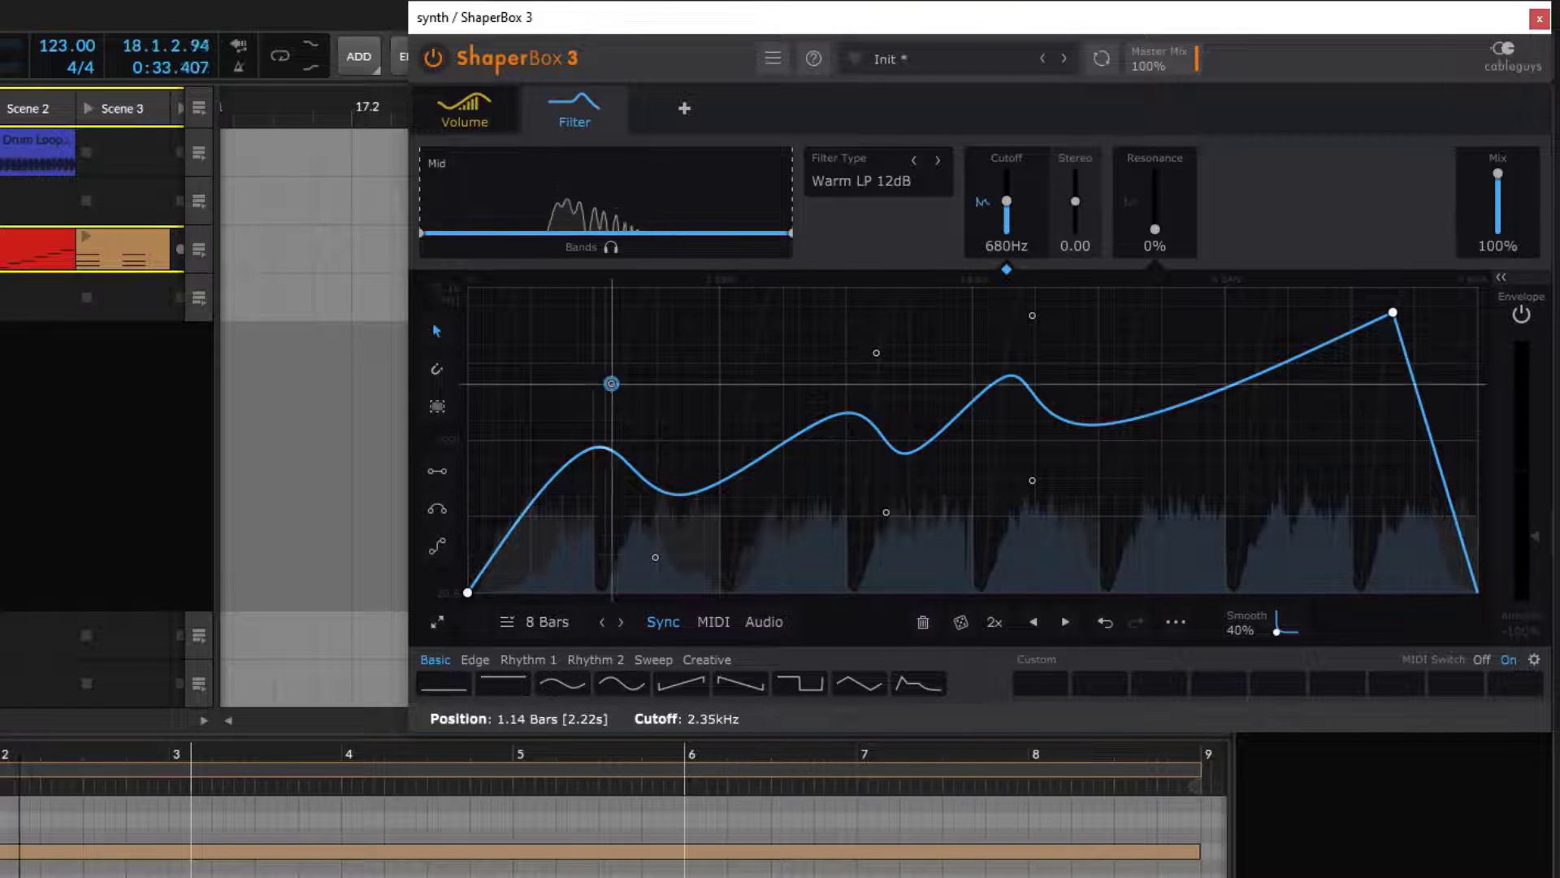
left_click_drag(611, 383, 559, 374)
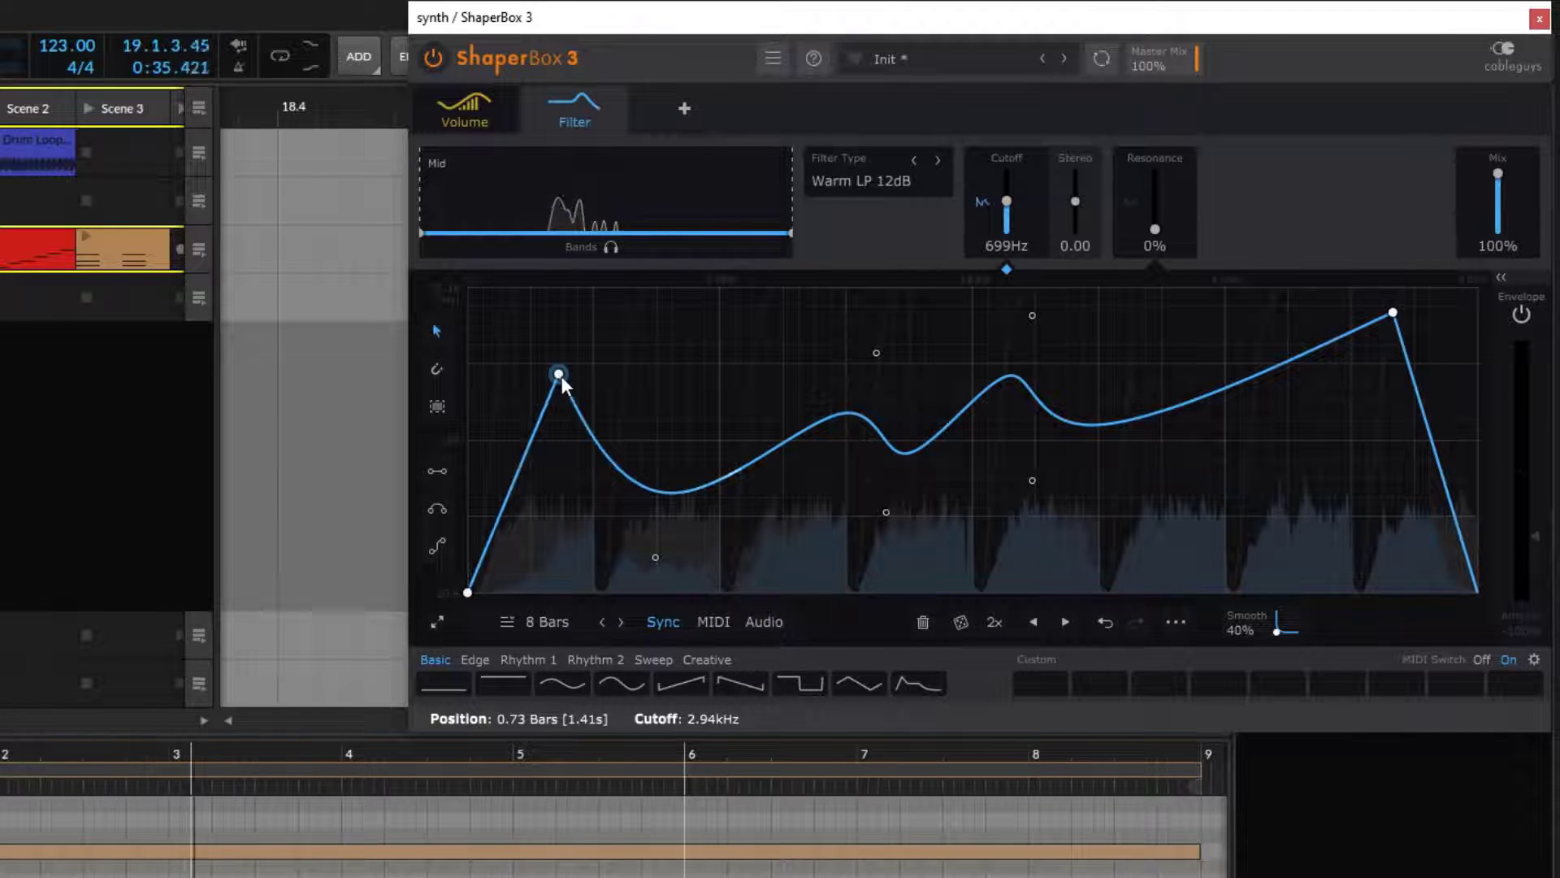
Step: Switch the Volume shaper's LFO length to free Hertz / ms and raise its frequency during playback
mouse_move(602, 99)
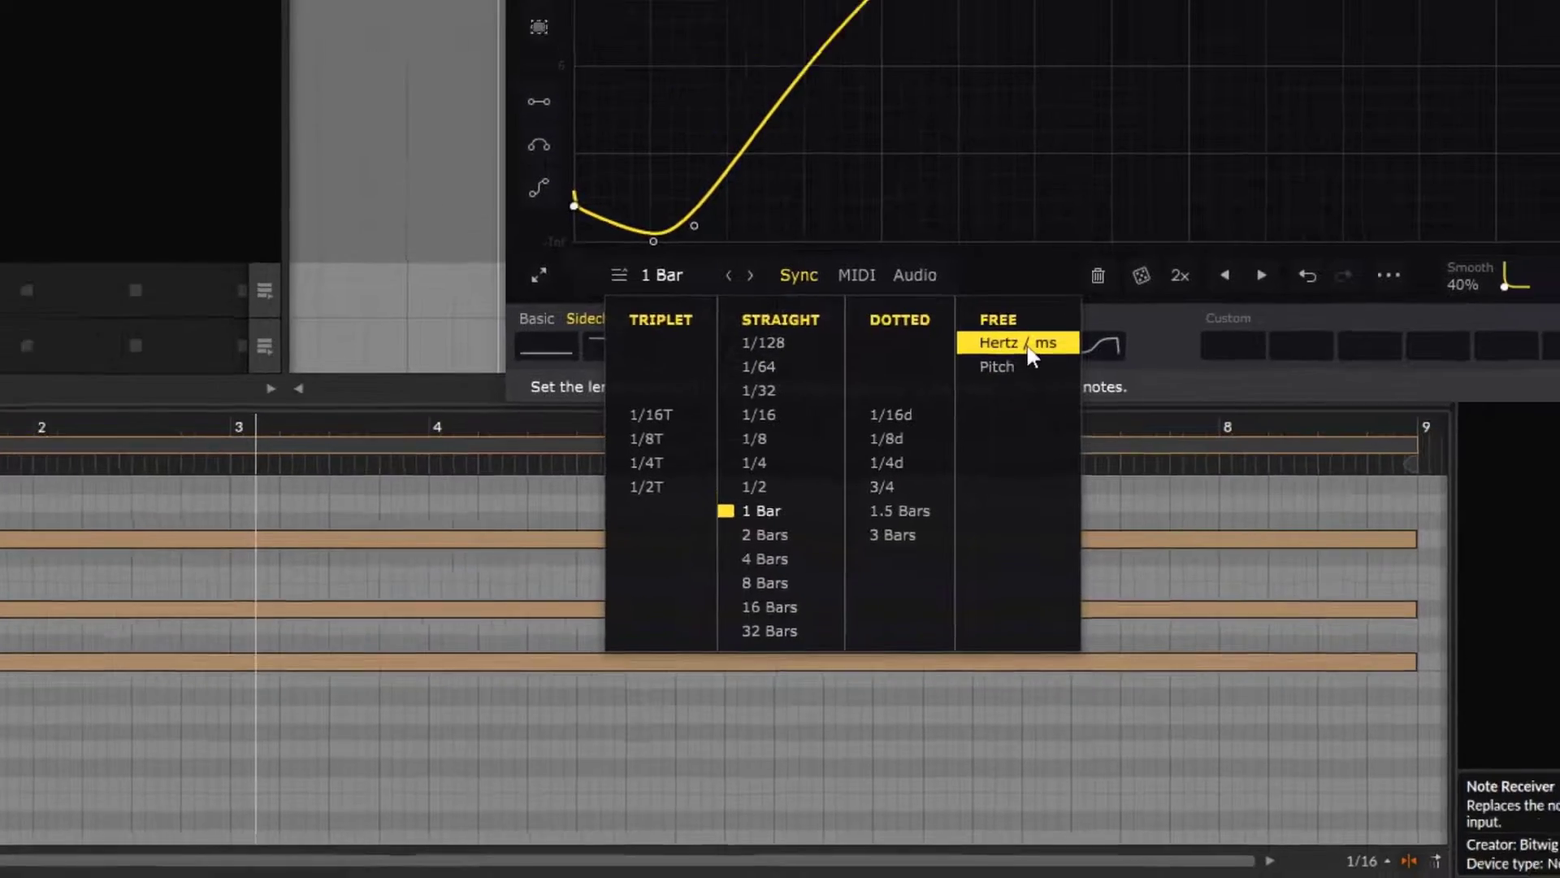
left_click(1010, 283)
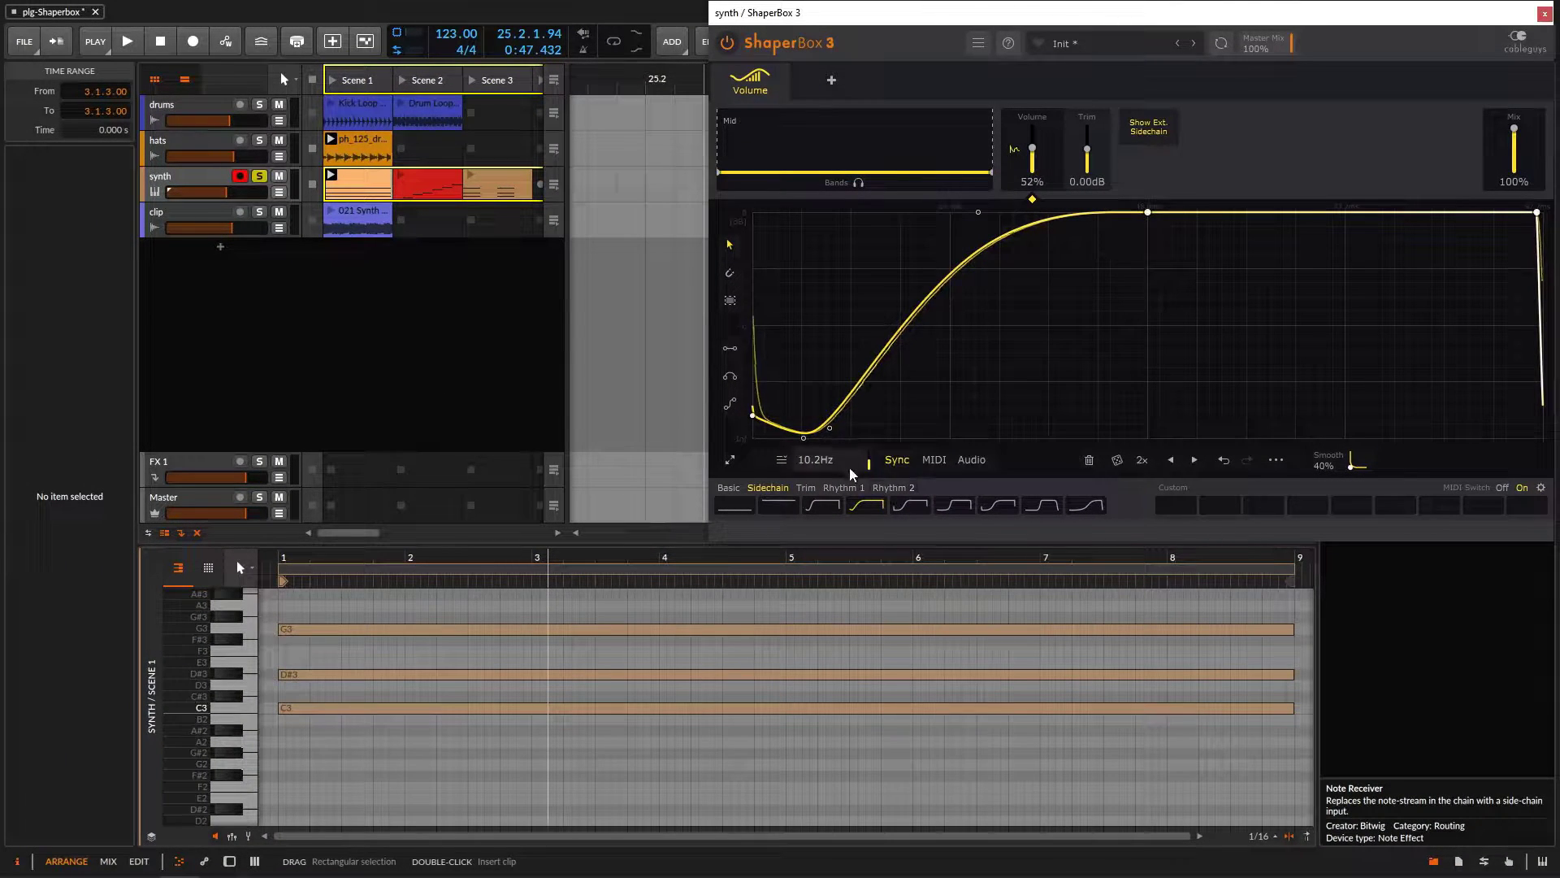
key("space")
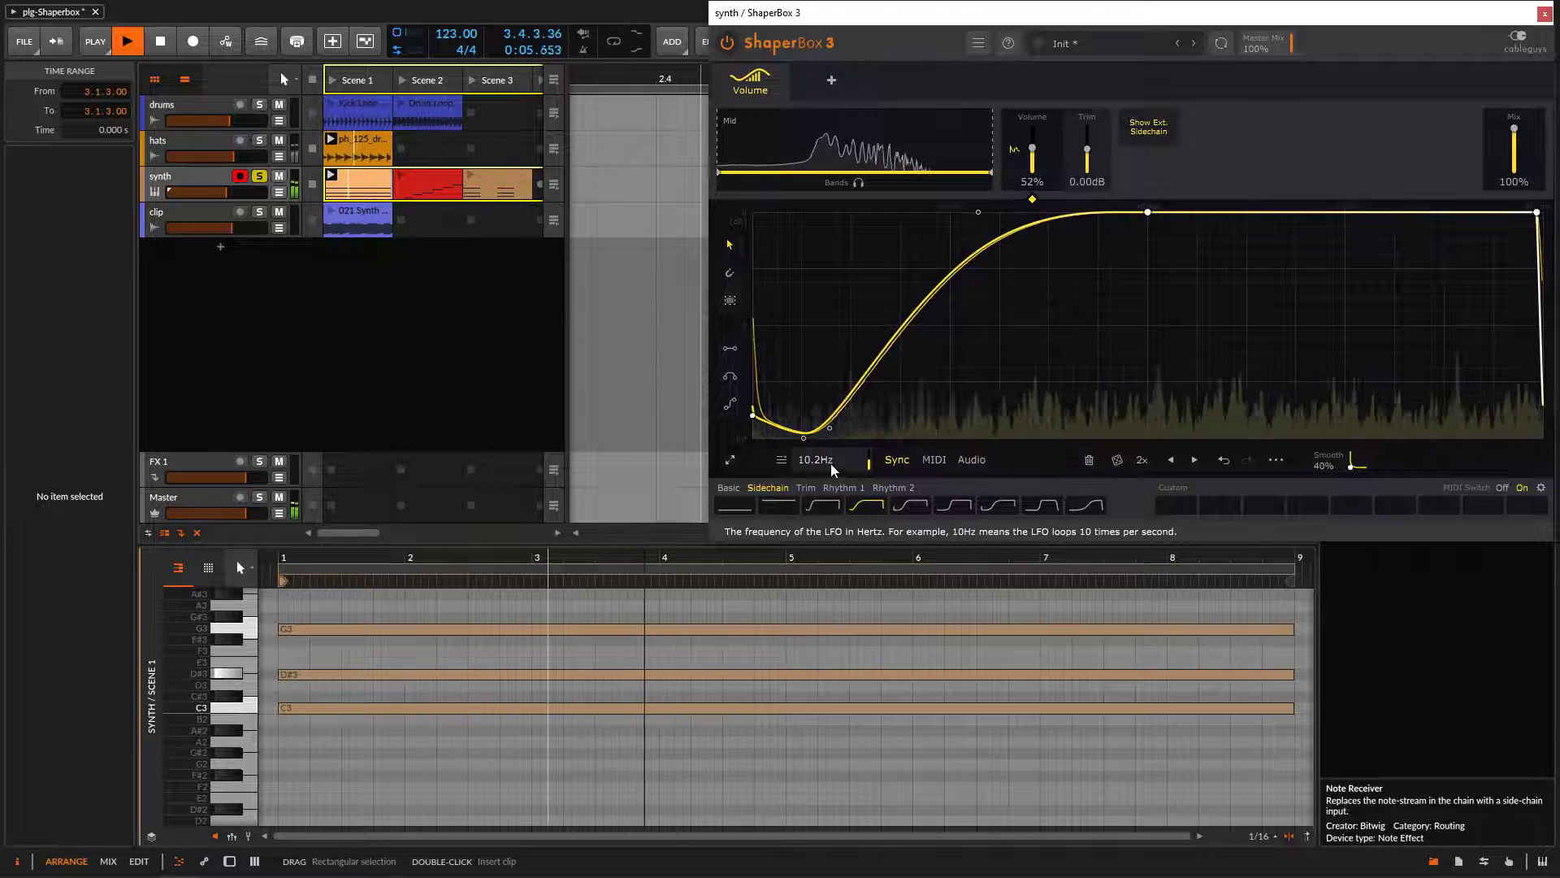
left_click_drag(832, 463, 832, 429)
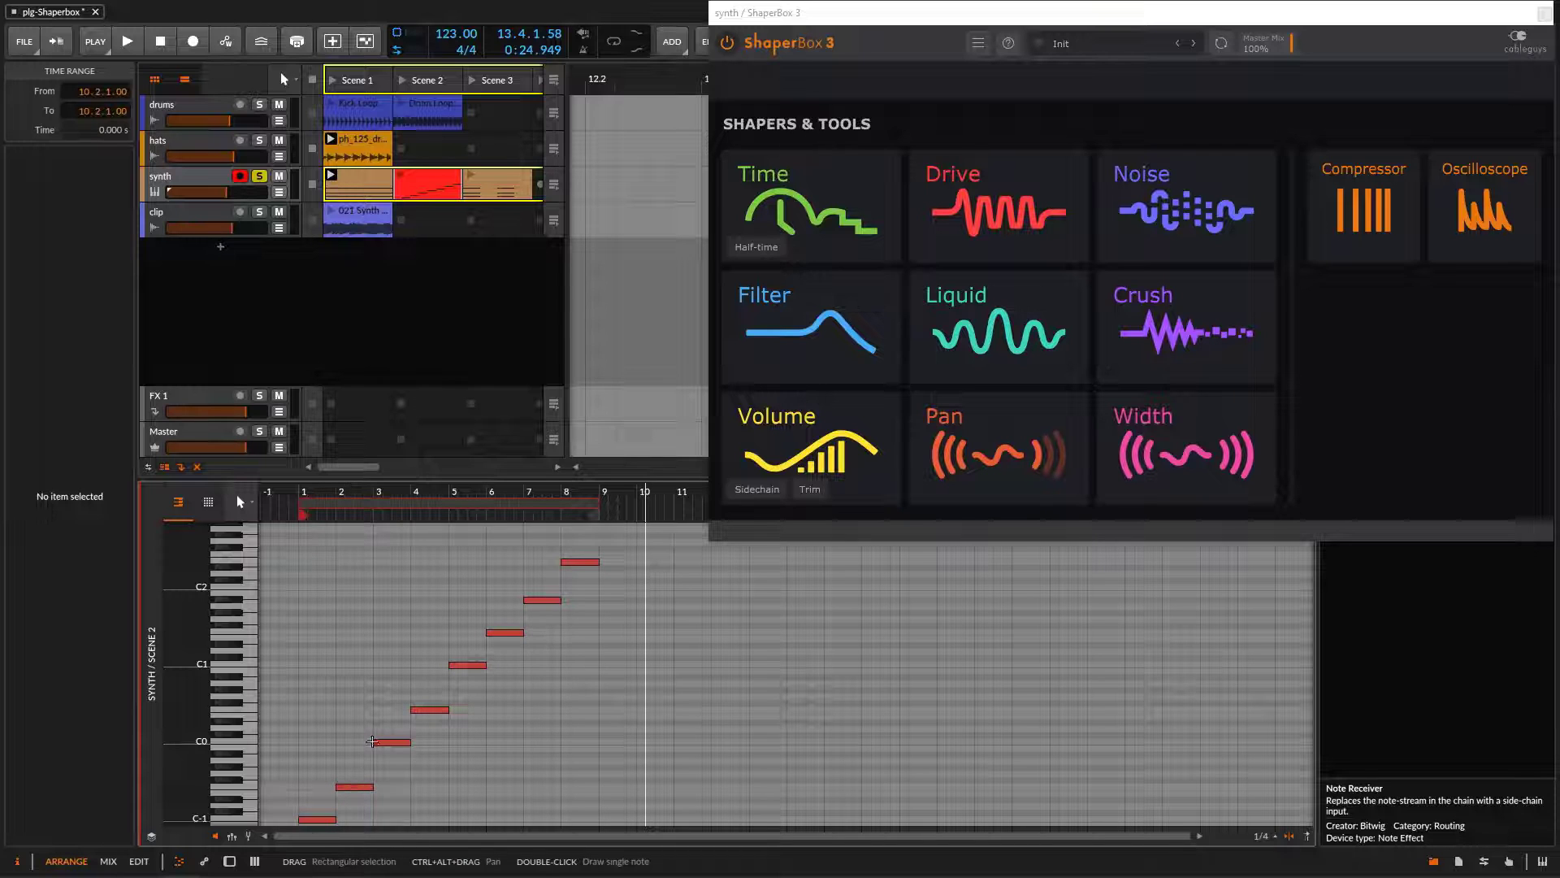
Step: Launch the synth track's Scene 2 clip and add a Volume shaper with its LFO length set to Pitch
left_click(400, 180)
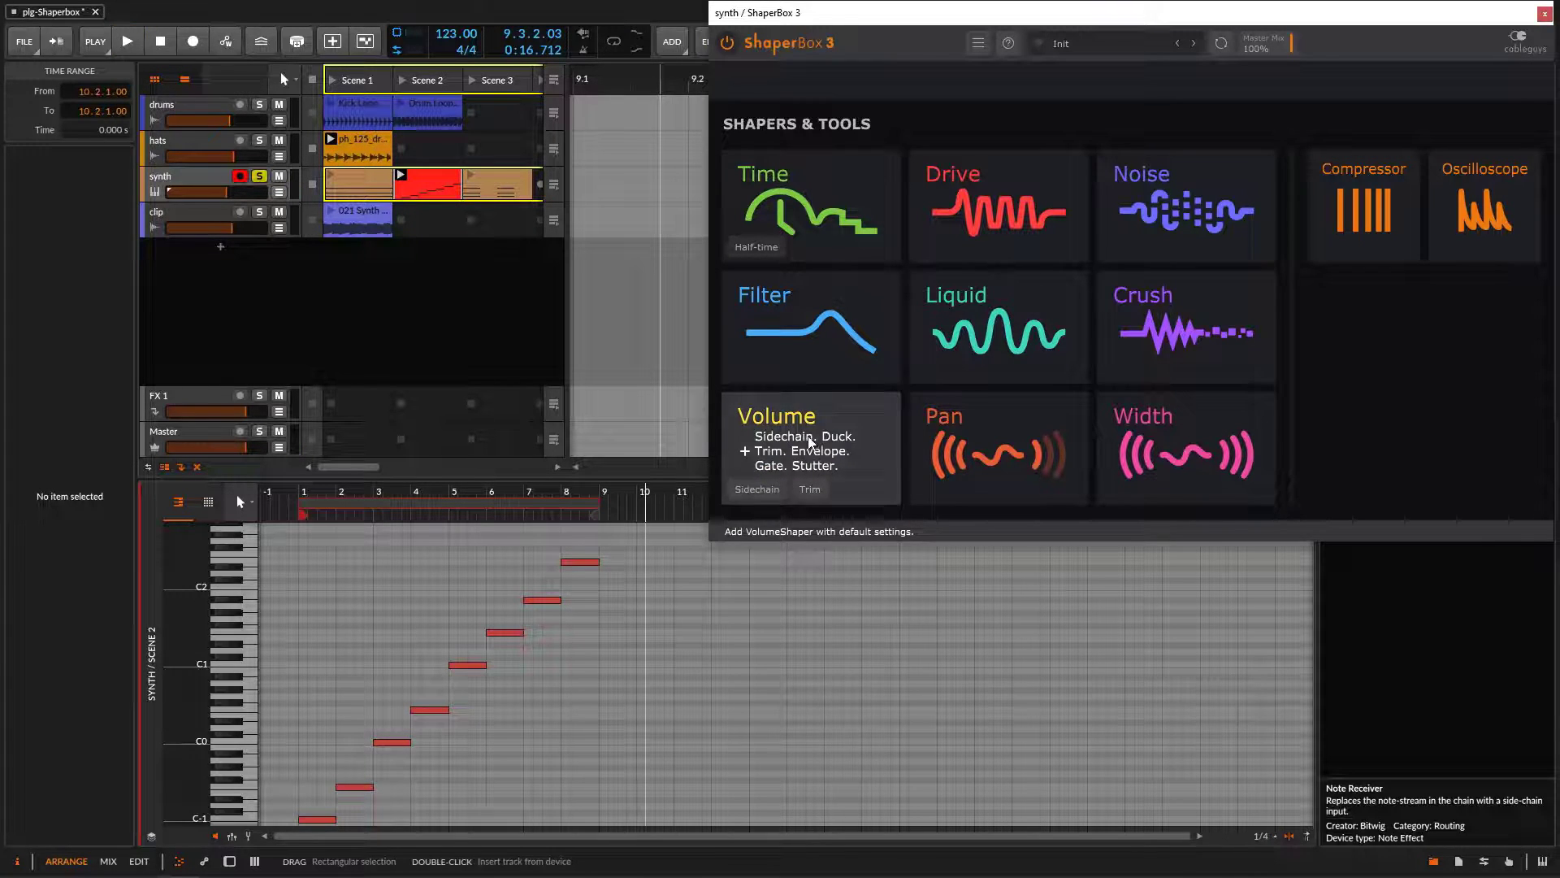
left_click(810, 443)
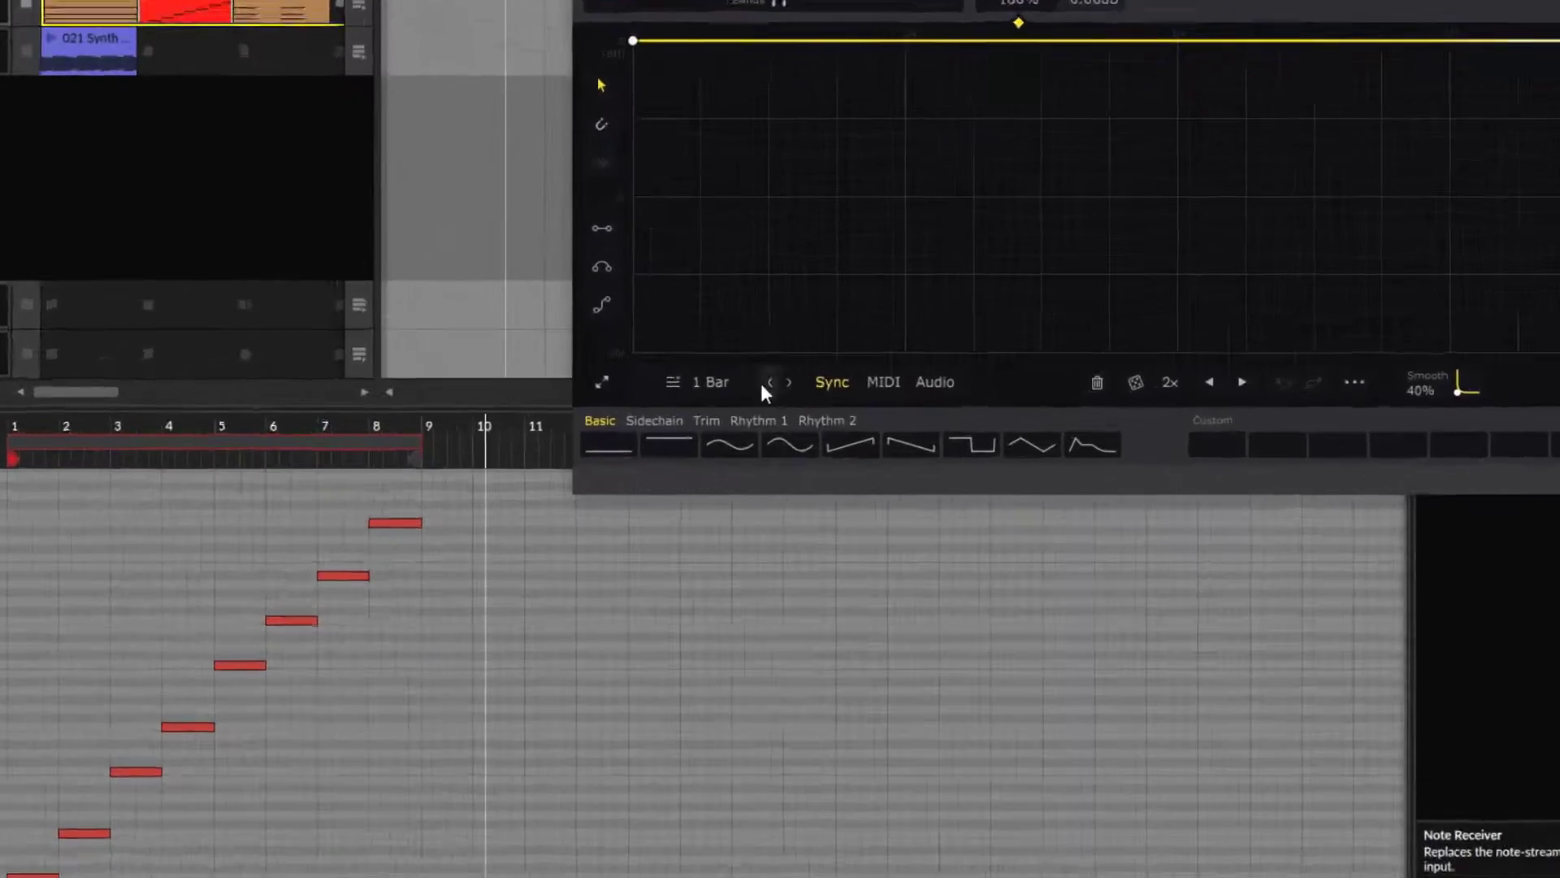
left_click(812, 457)
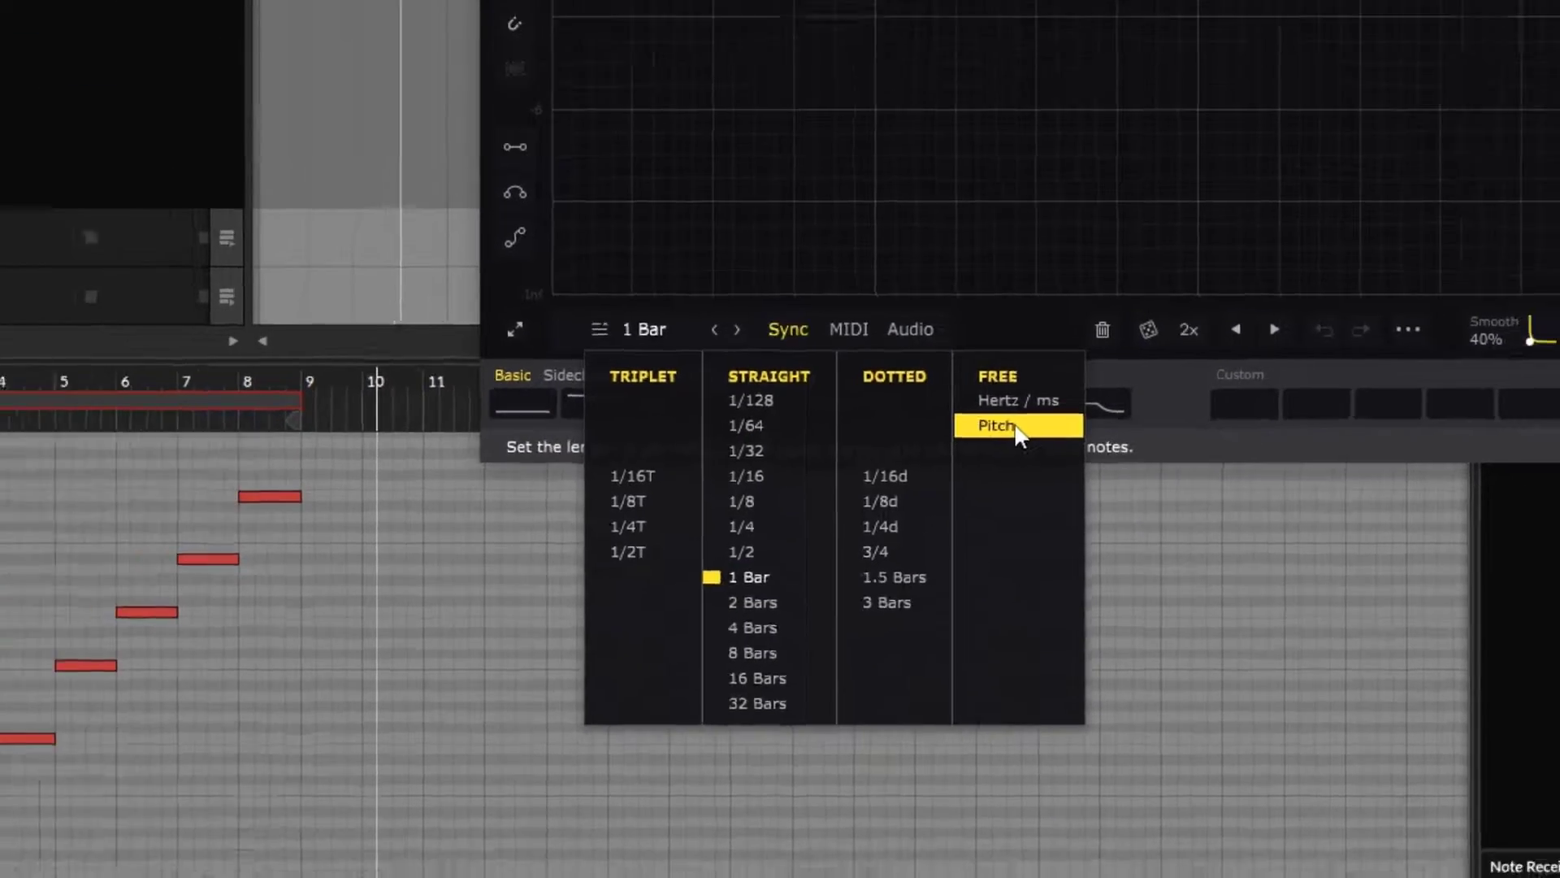
left_click(1010, 396)
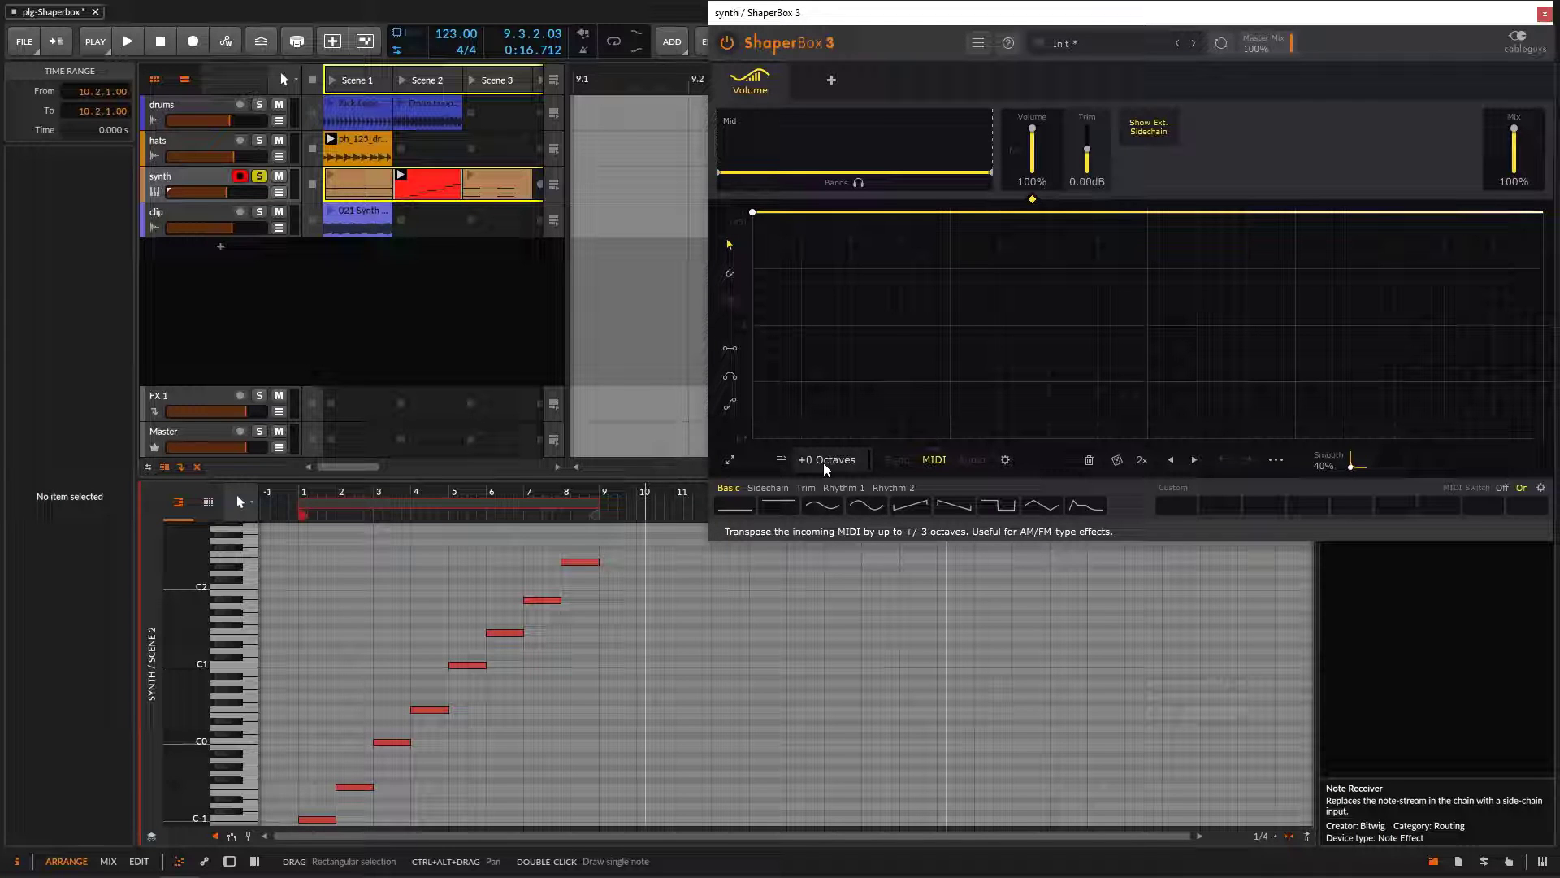
Step: Load the Sidechain 1 wave into the pitch-driven Volume shaper and audition it with the ascending Scene 2 notes
left_click(767, 488)
left_click(819, 507)
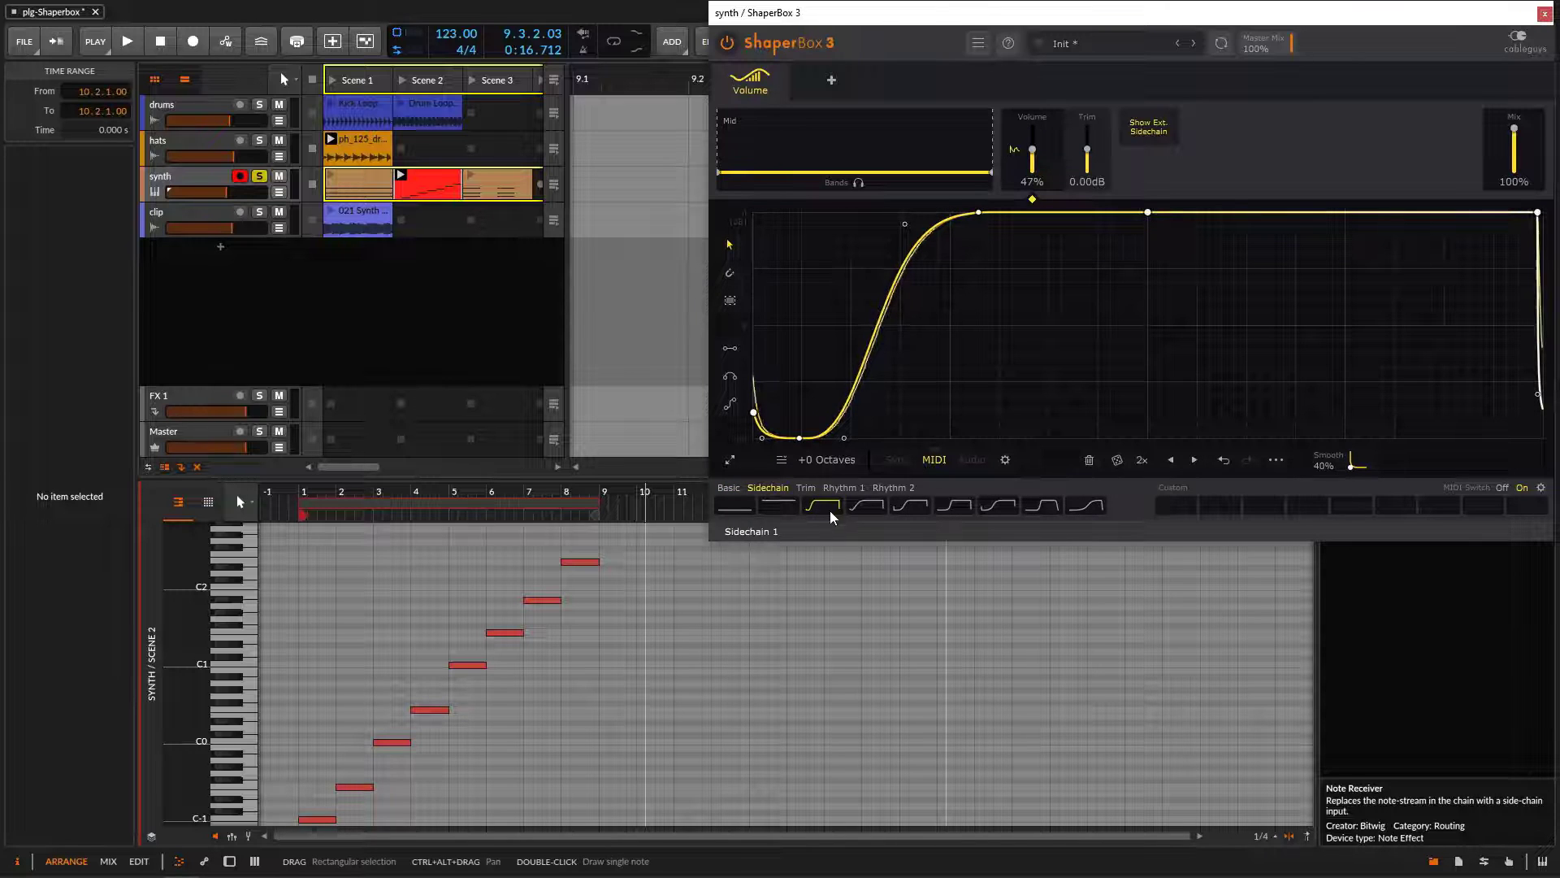
key("space")
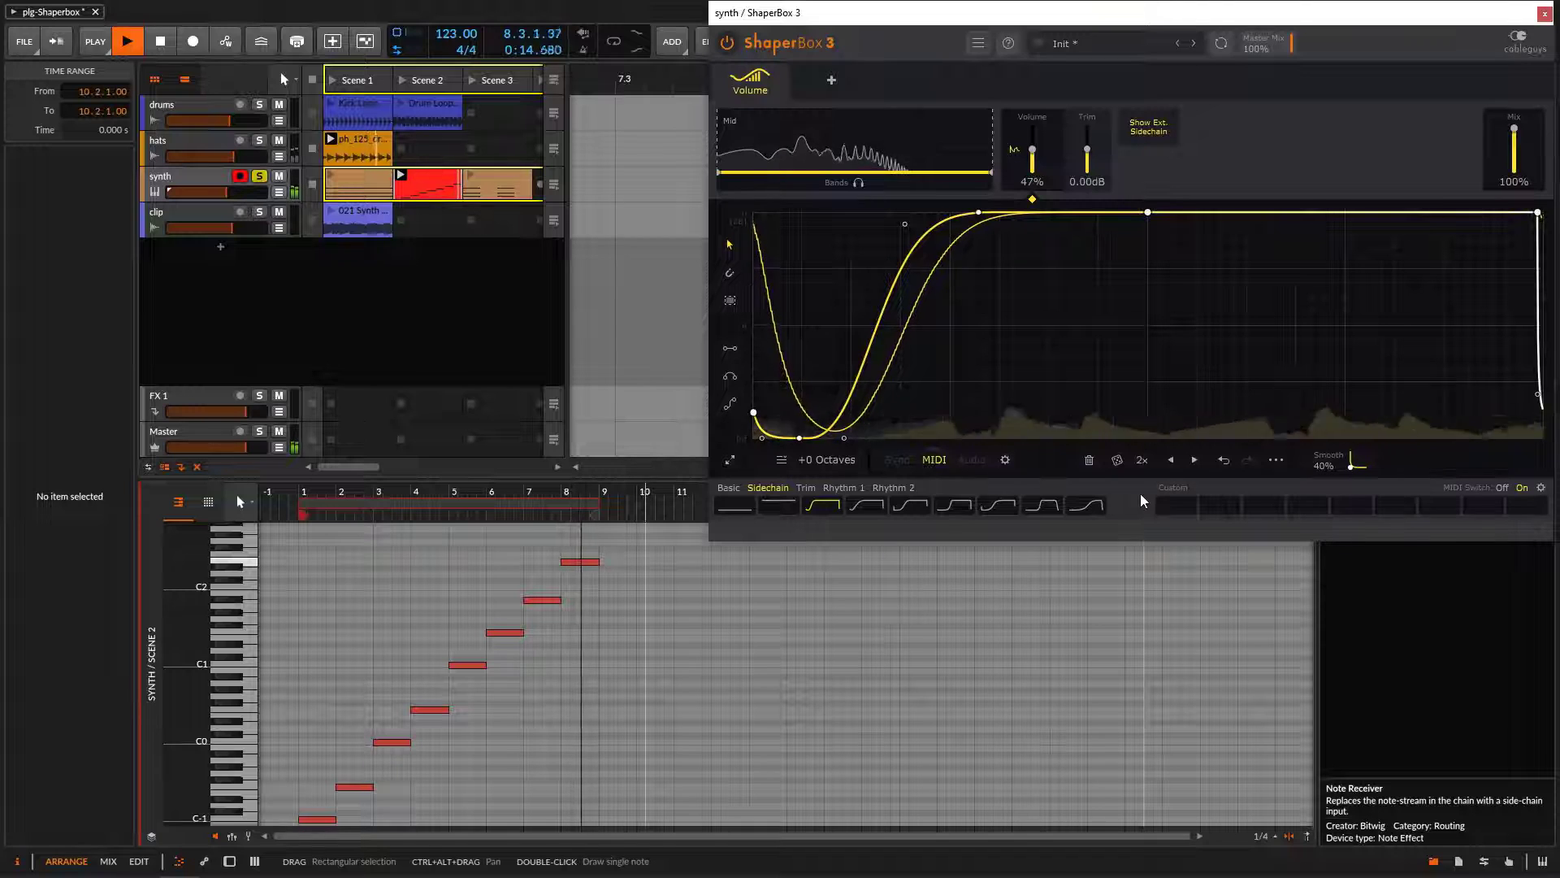
key("space")
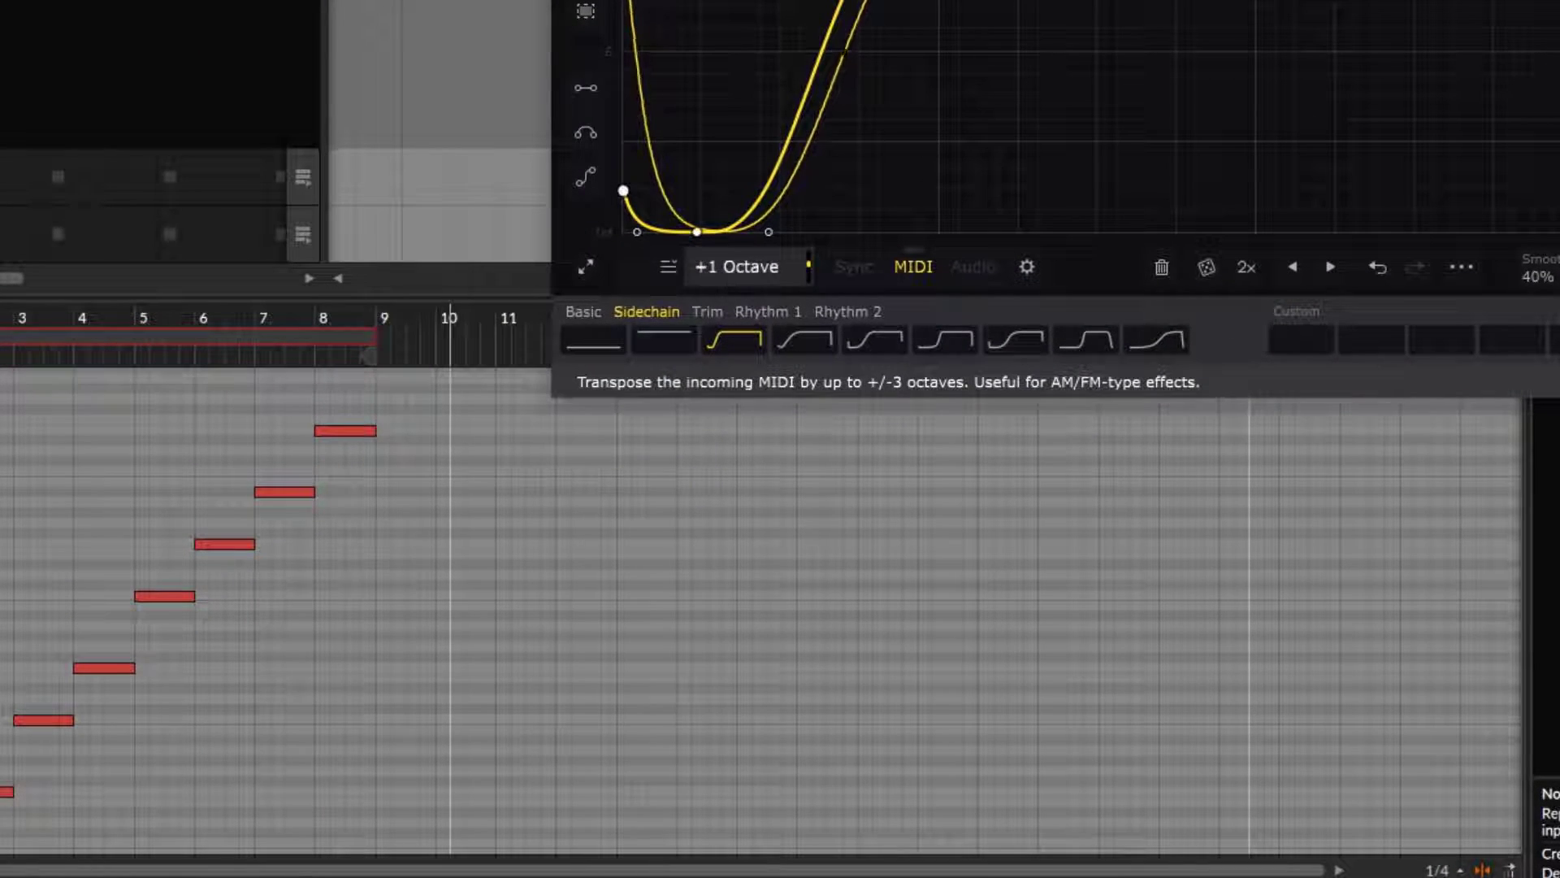
Step: Return the pitch LFO's incoming MIDI transposition to +0 Octaves and play the Scene 2 clip briefly
left_click_drag(738, 267, 738, 283)
left_click(666, 268)
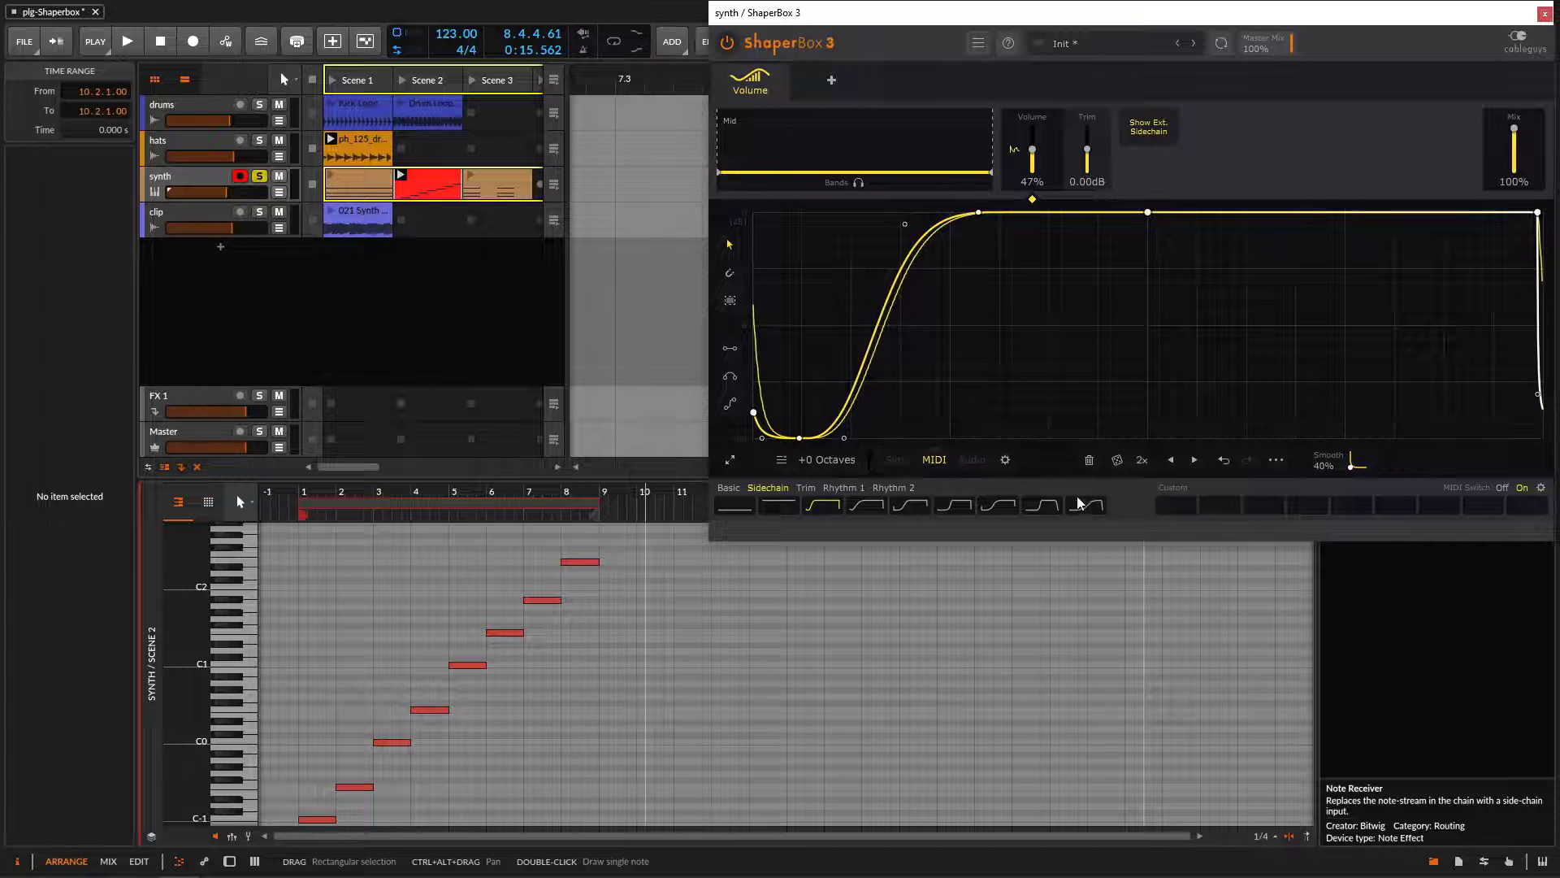
key("space")
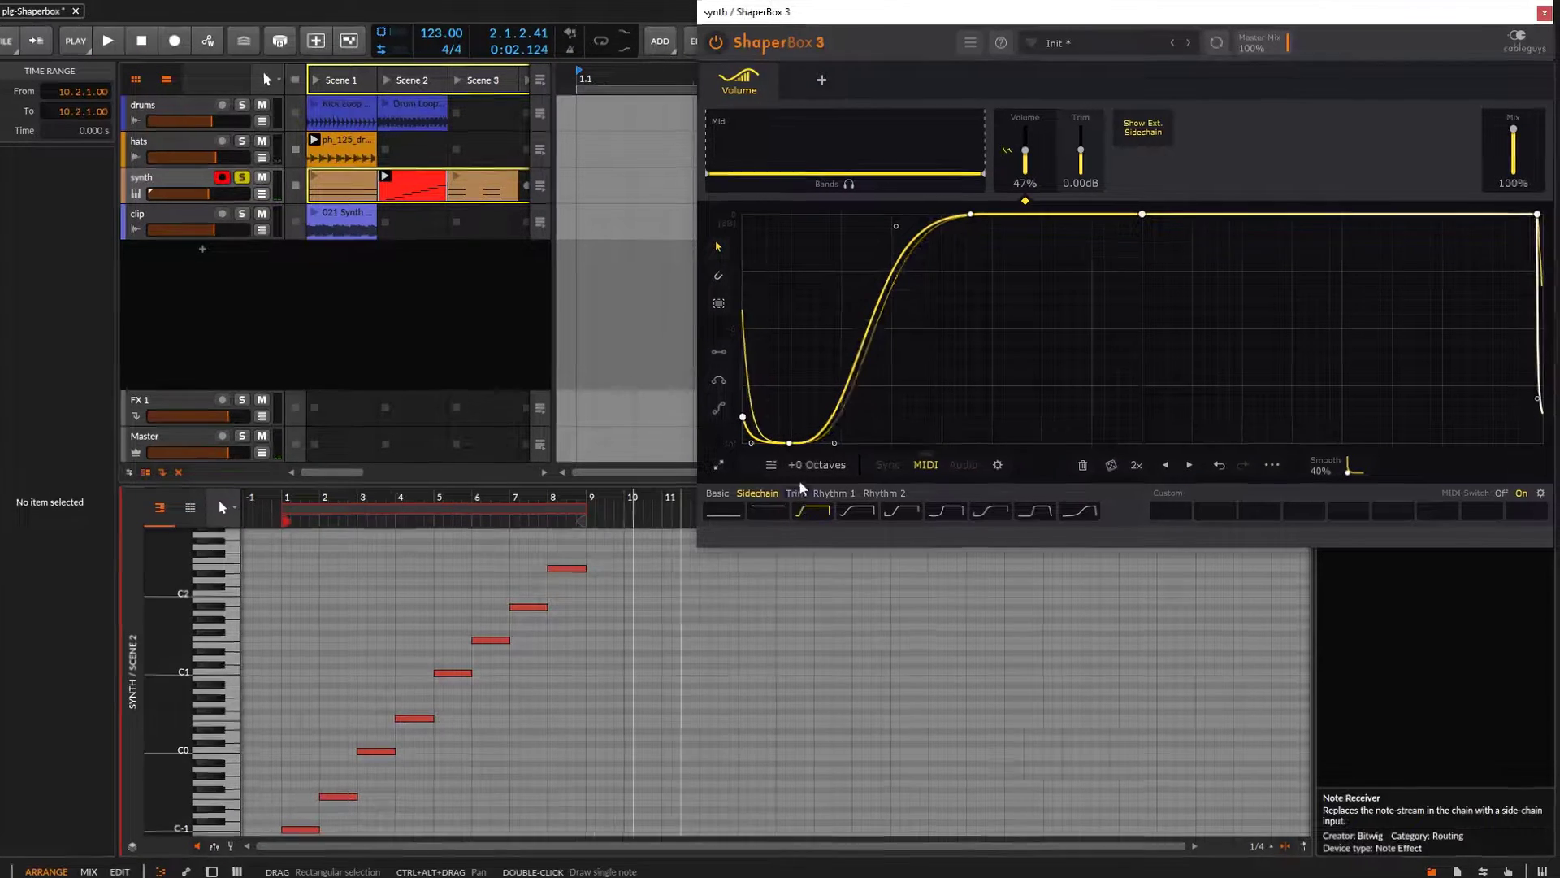
Step: Transpose the pitch LFO's incoming MIDI to -2 and then -3 Octaves, playing the Scene 2 clip at each setting
left_click_drag(815, 465, 815, 494)
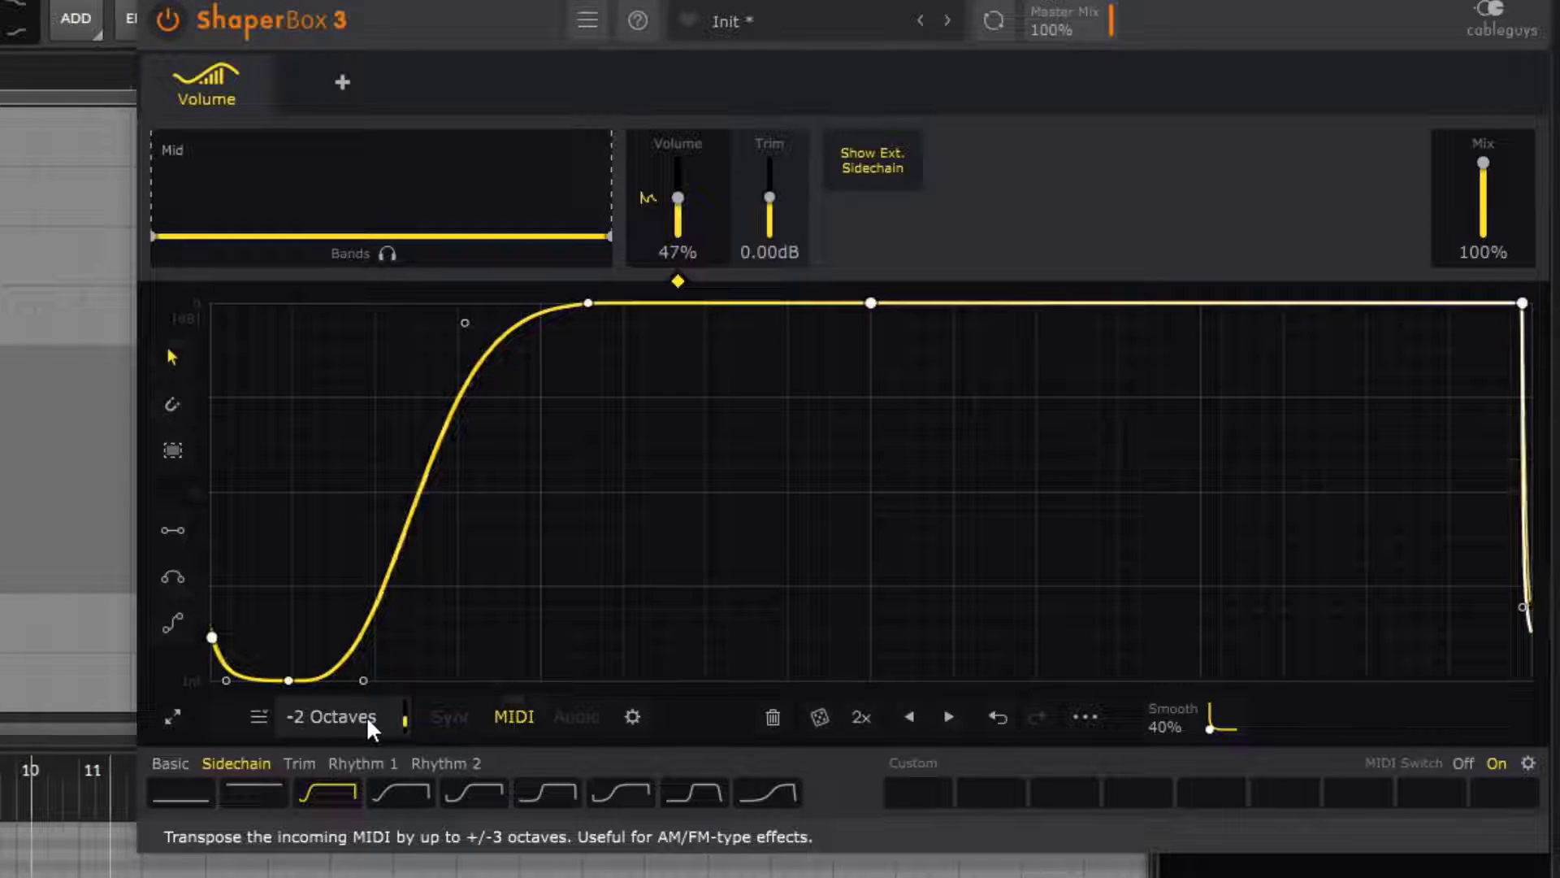
mouse_move(339, 719)
left_mouse_down()
mouse_move(339, 734)
mouse_move(339, 719)
left_mouse_up()
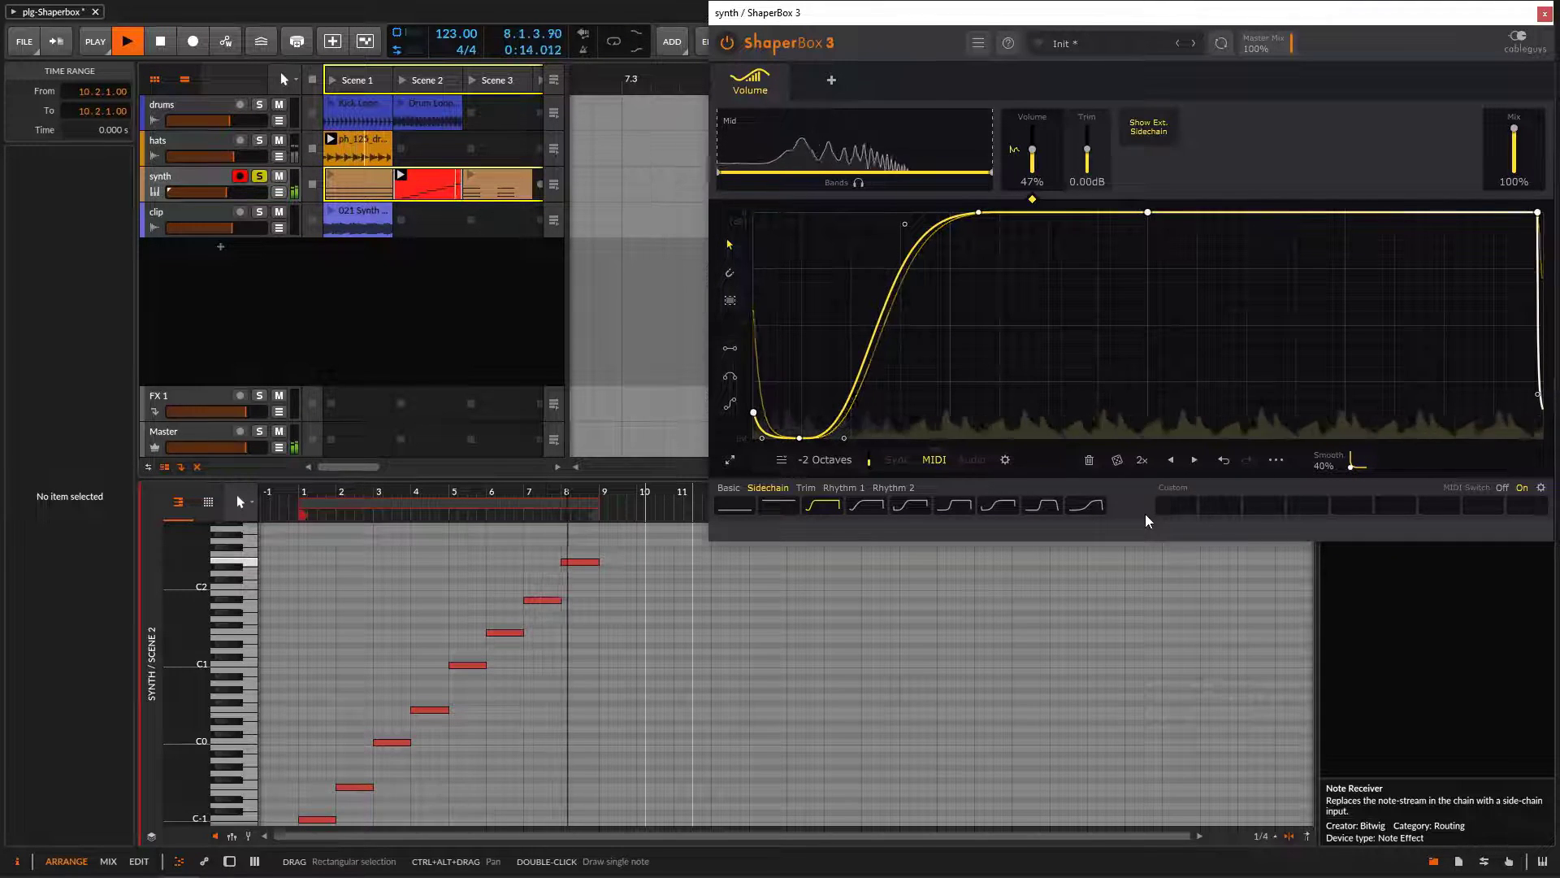
key("space")
scroll(841, 461, "down", 1)
key("space")
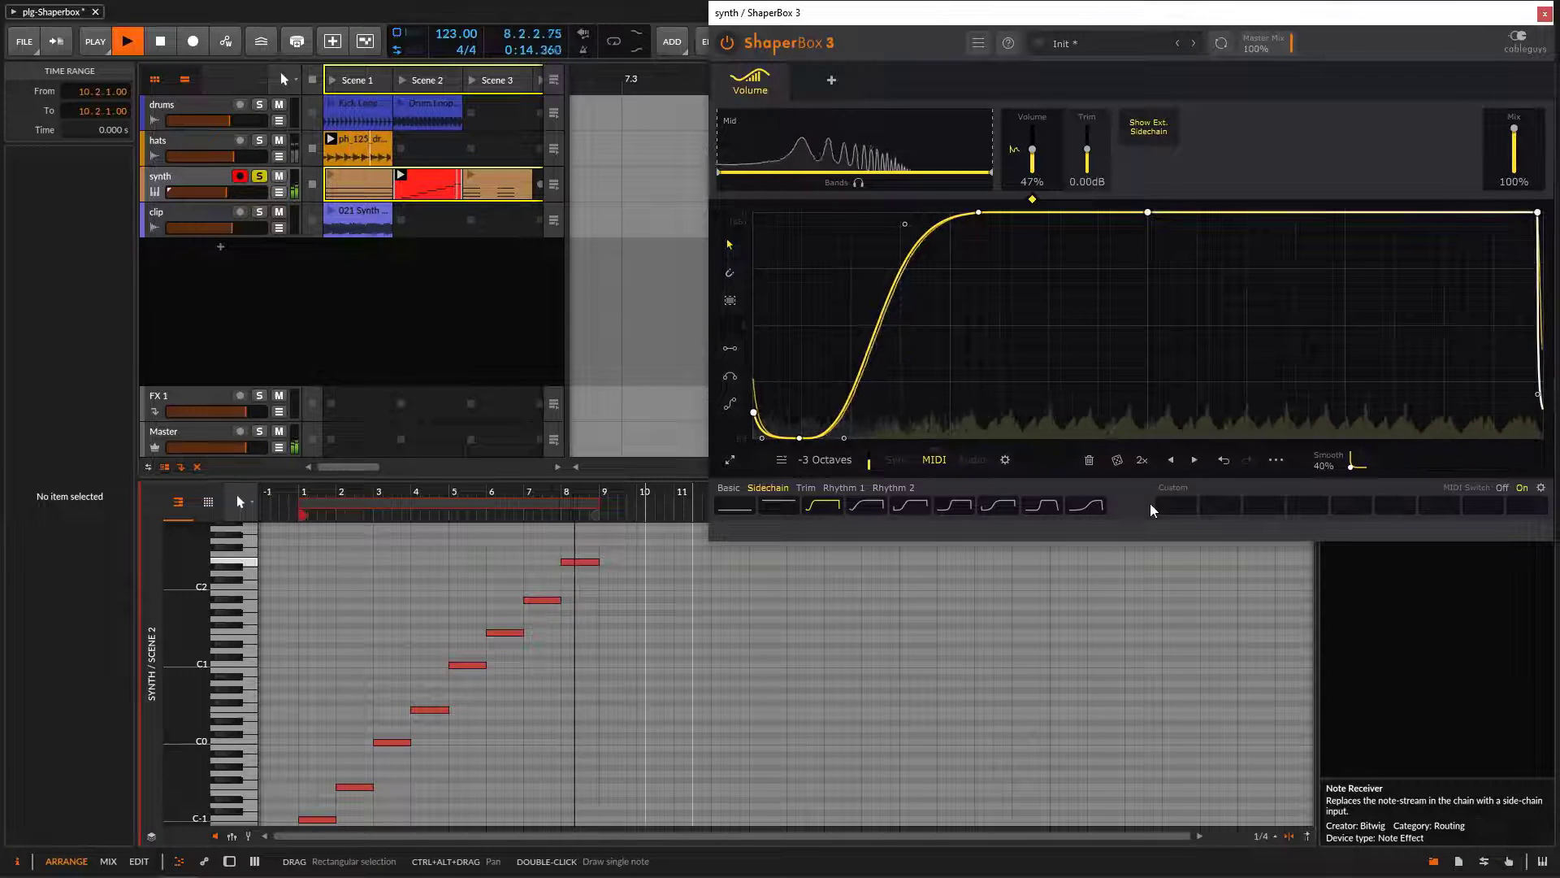
Step: Stop playback, leave the 1 Bar LFO length as is, and switch the Volume LFO's triggering to MIDI and finally Audio
key("space")
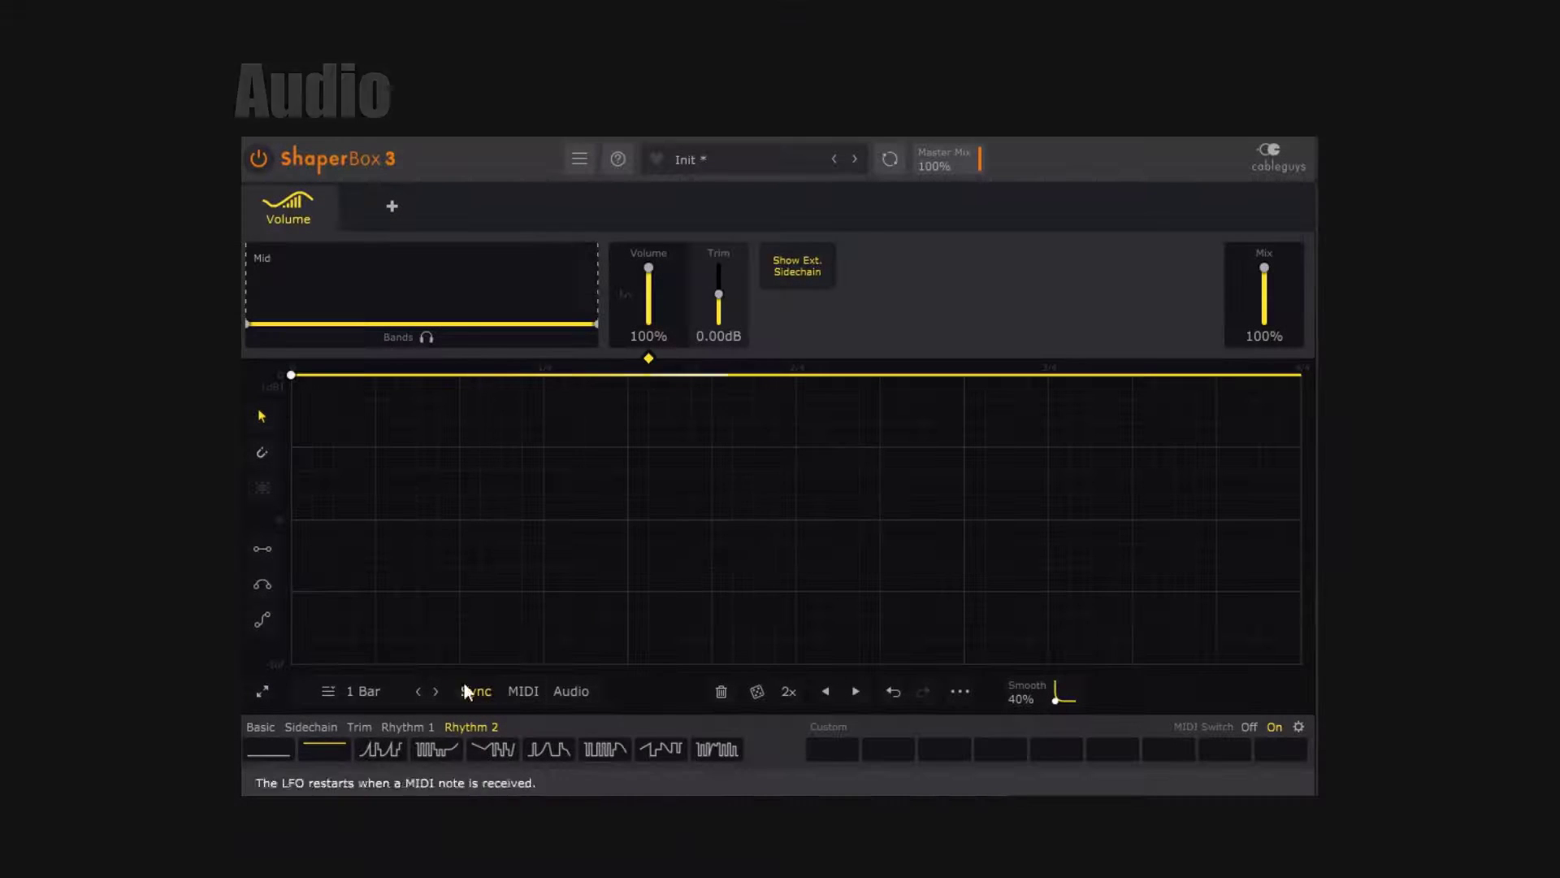
left_click(362, 690)
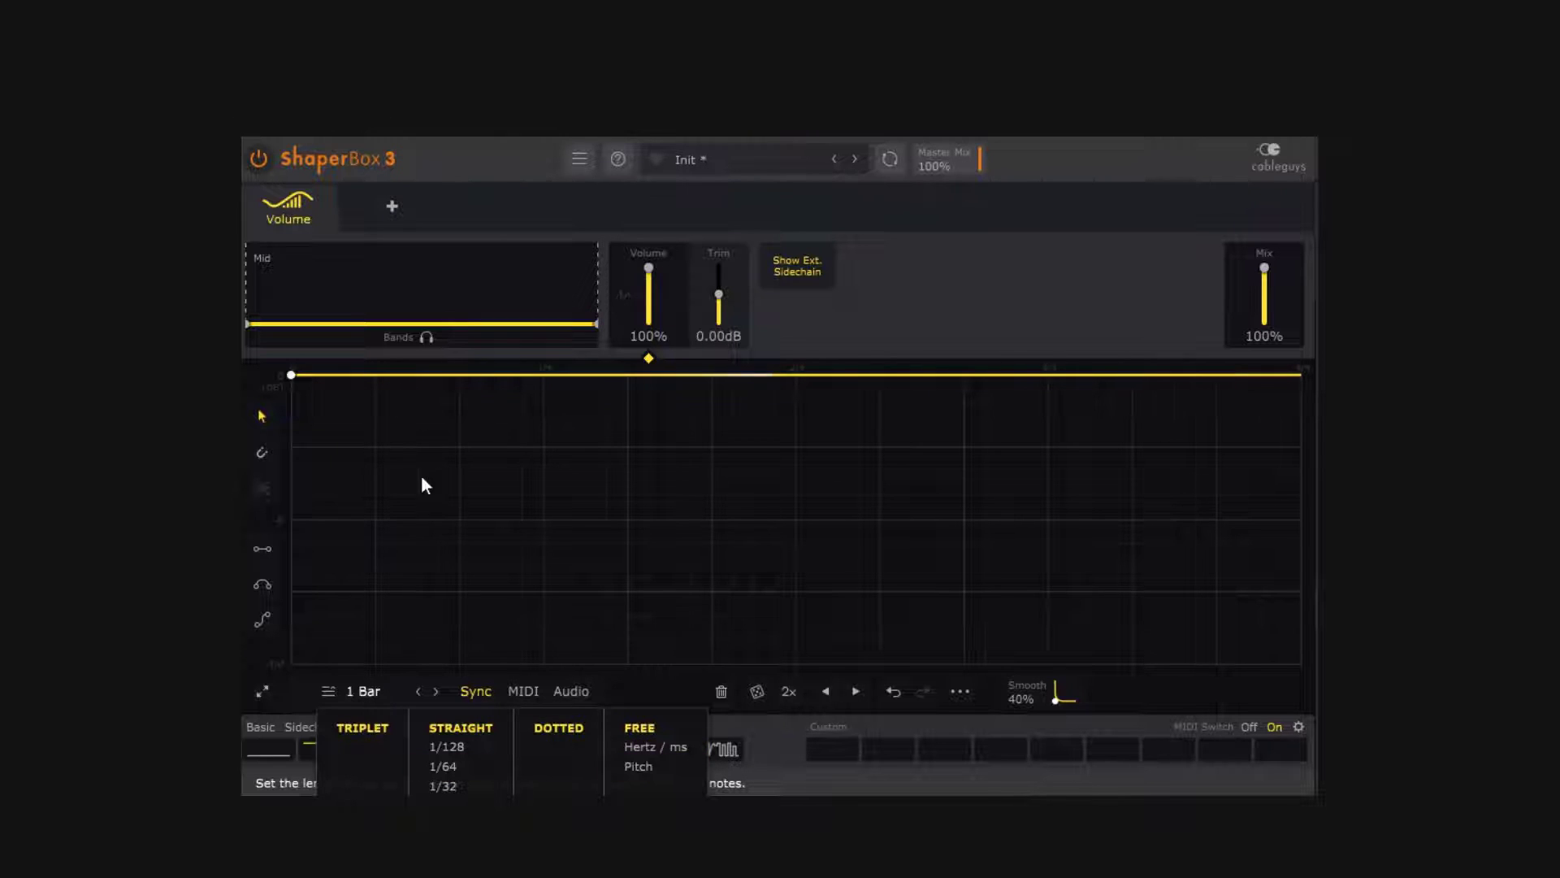
left_click(497, 501)
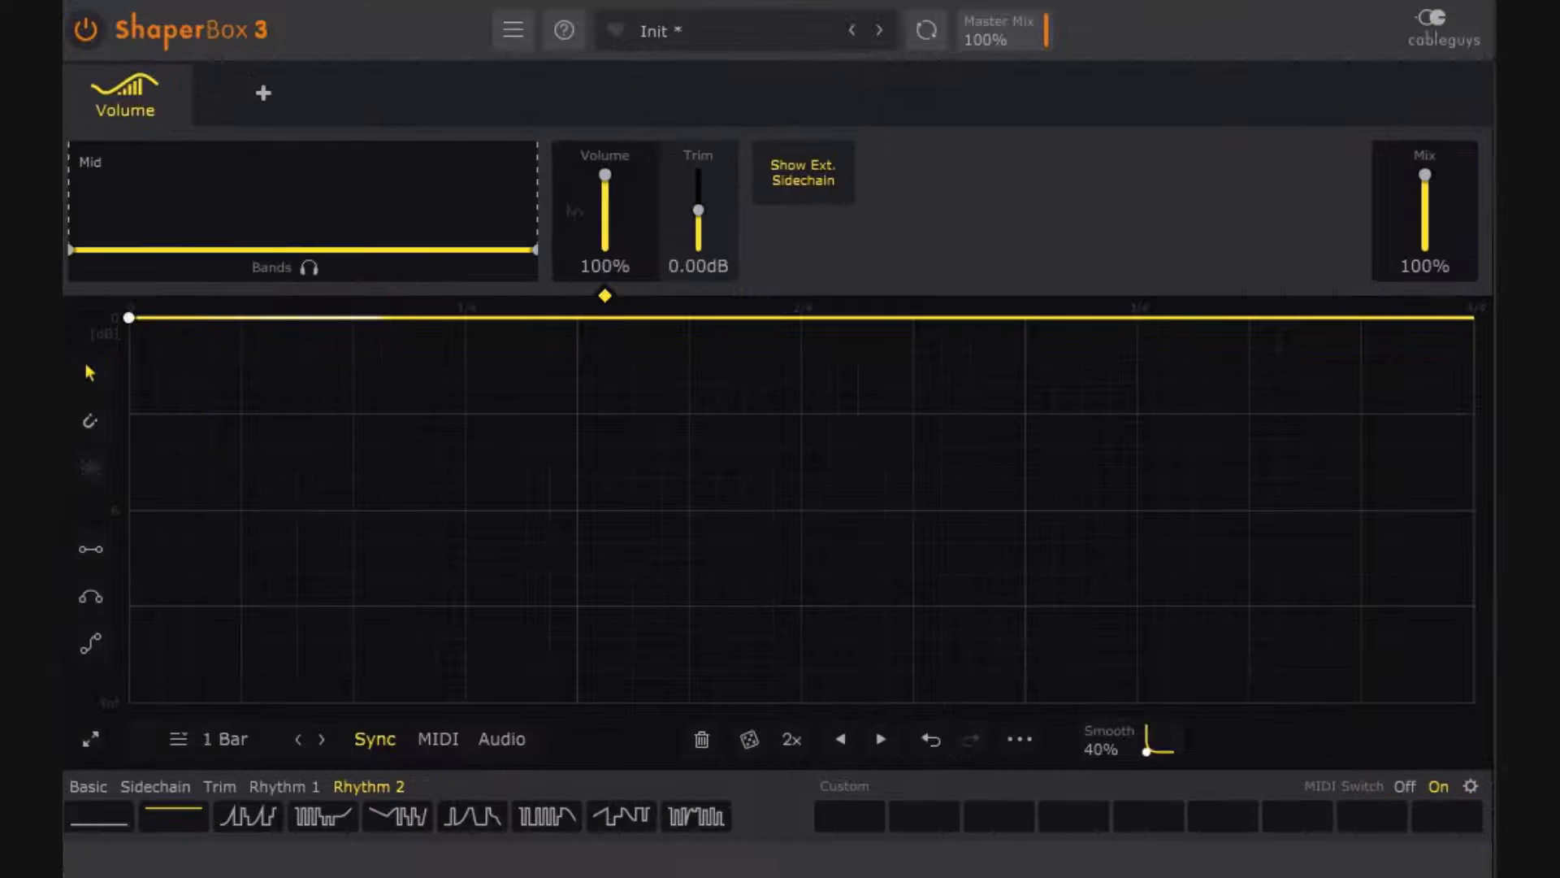
left_click(442, 740)
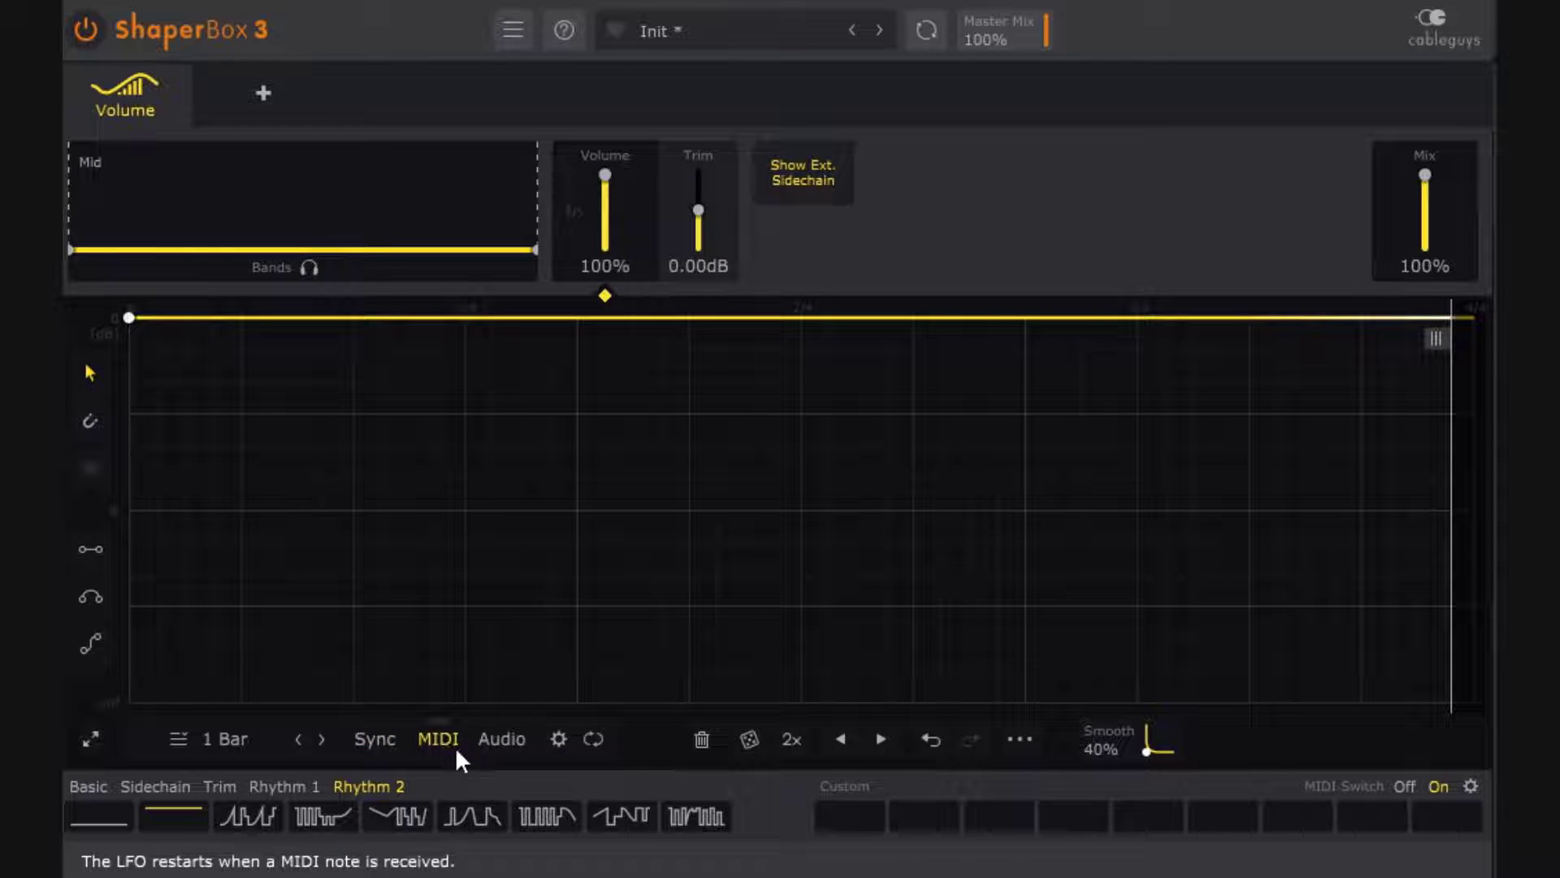
left_click(501, 738)
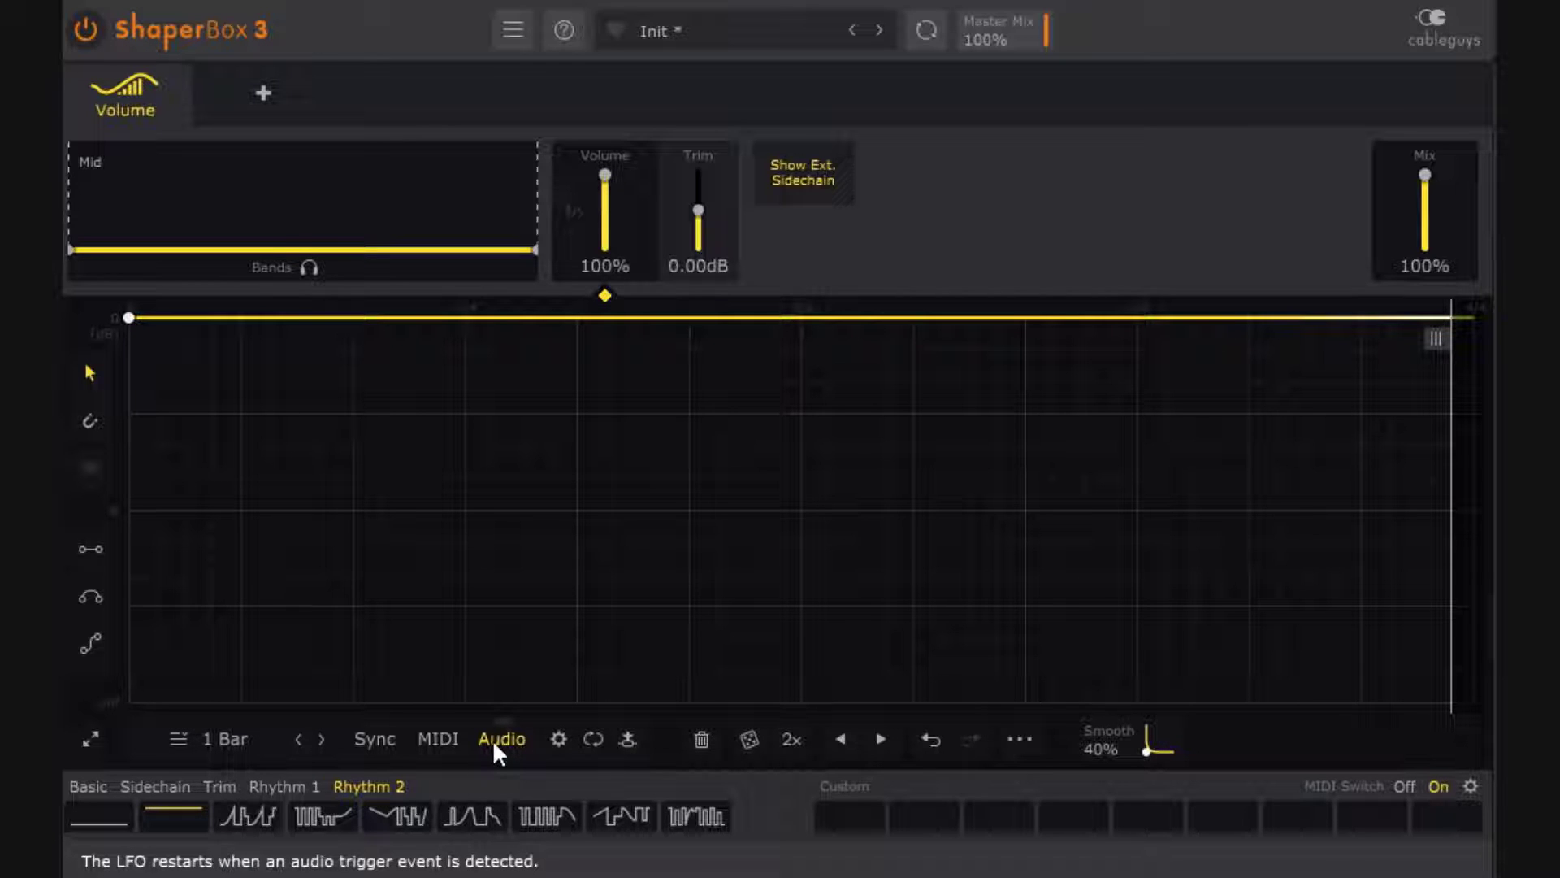
Step: Change the audio waveform display to rise from the graph's baseline, and load the Sidechain 1 wave into the audio-triggered Volume LFO
right_click(687, 603)
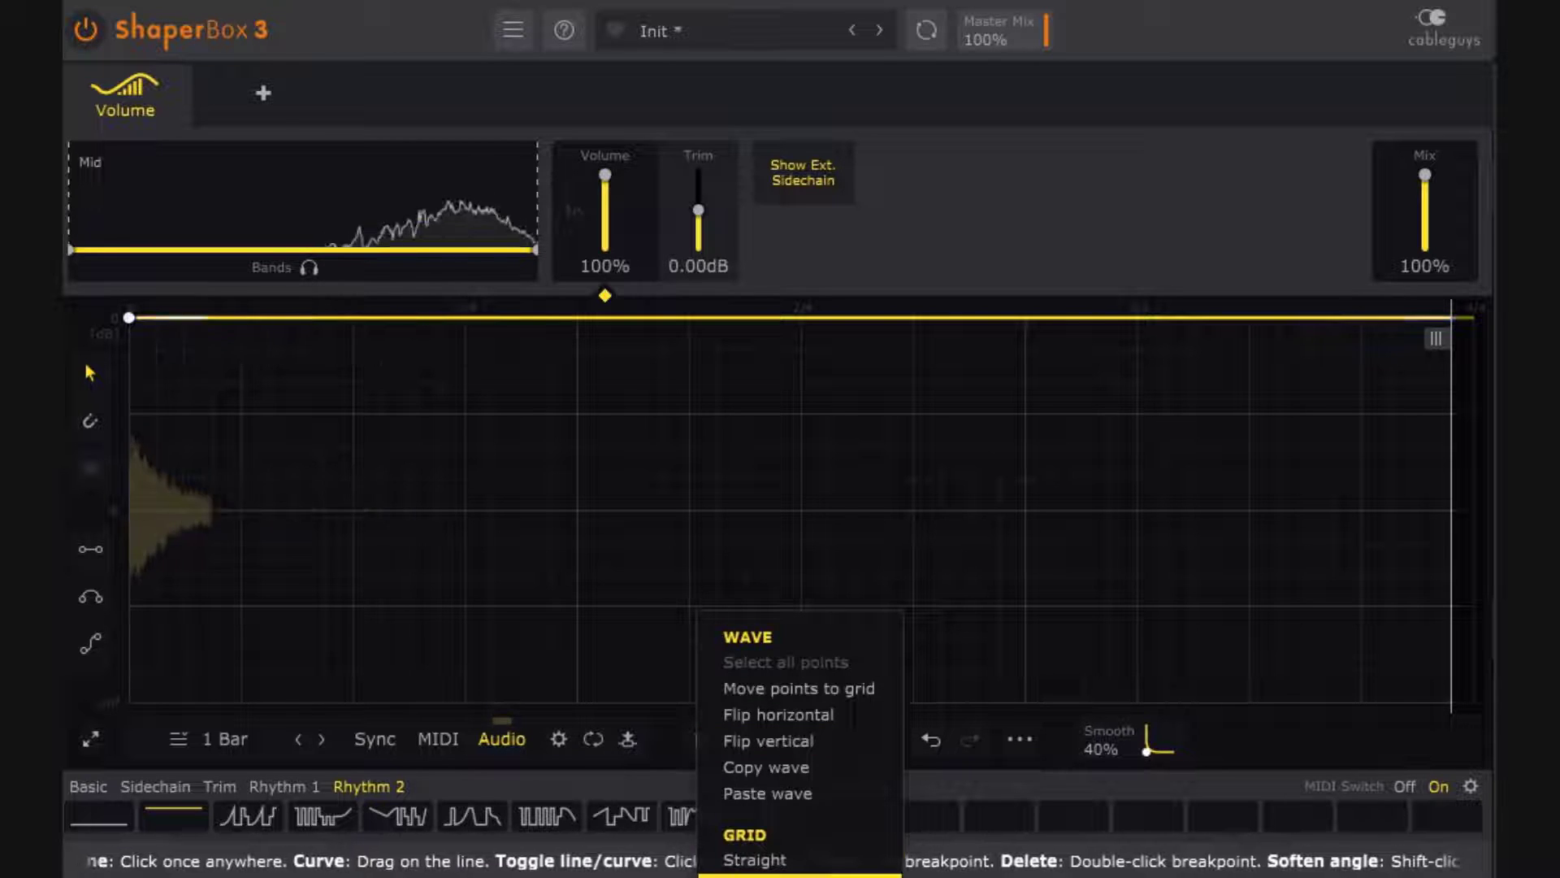
left_click(756, 874)
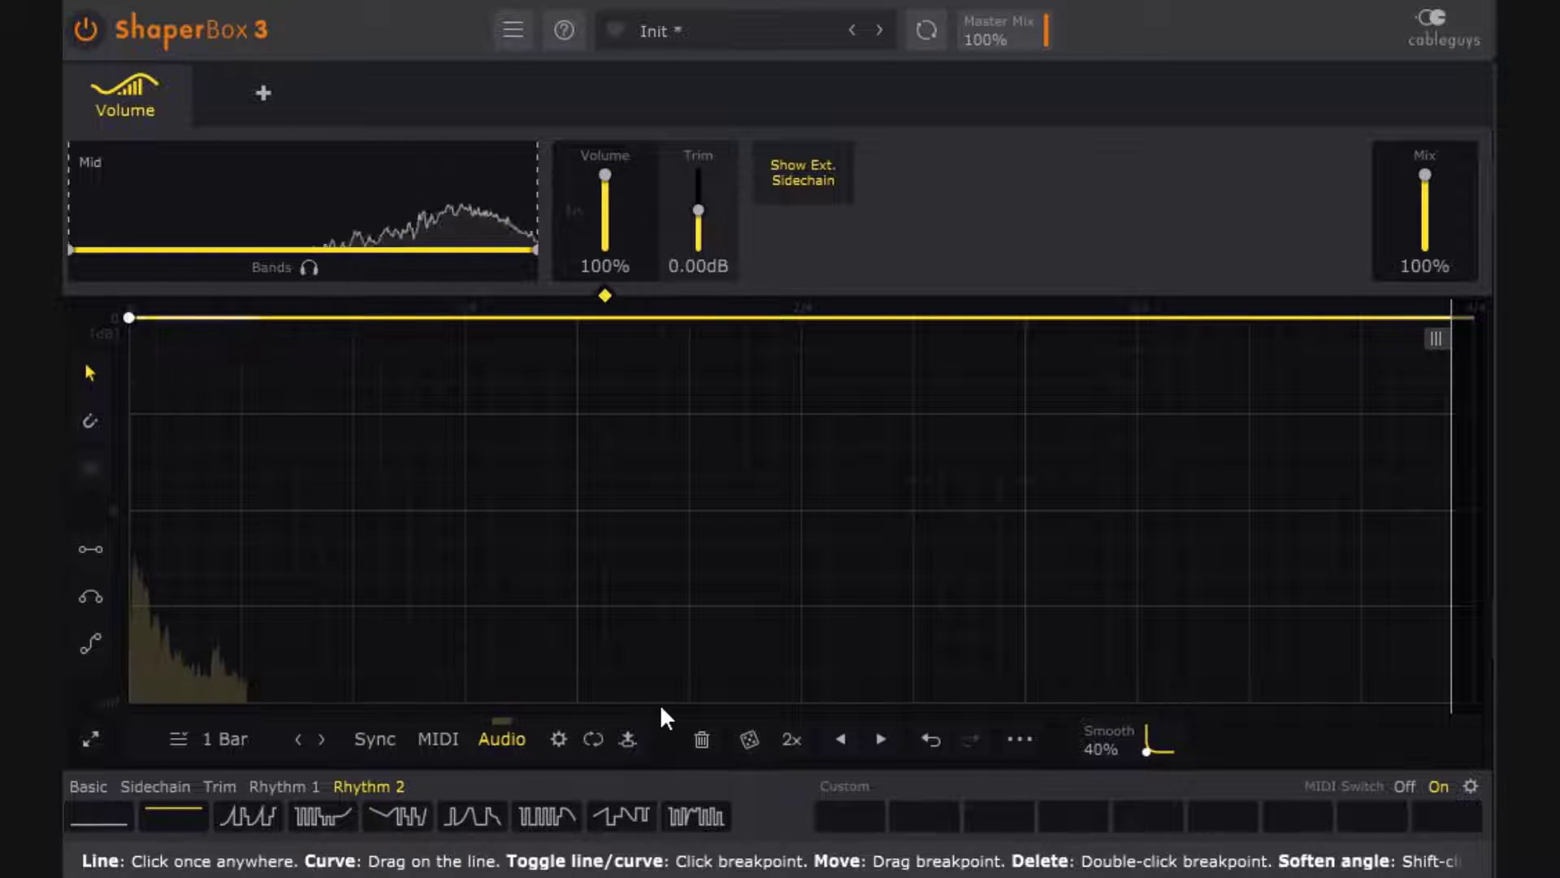
left_click(162, 784)
left_click(247, 815)
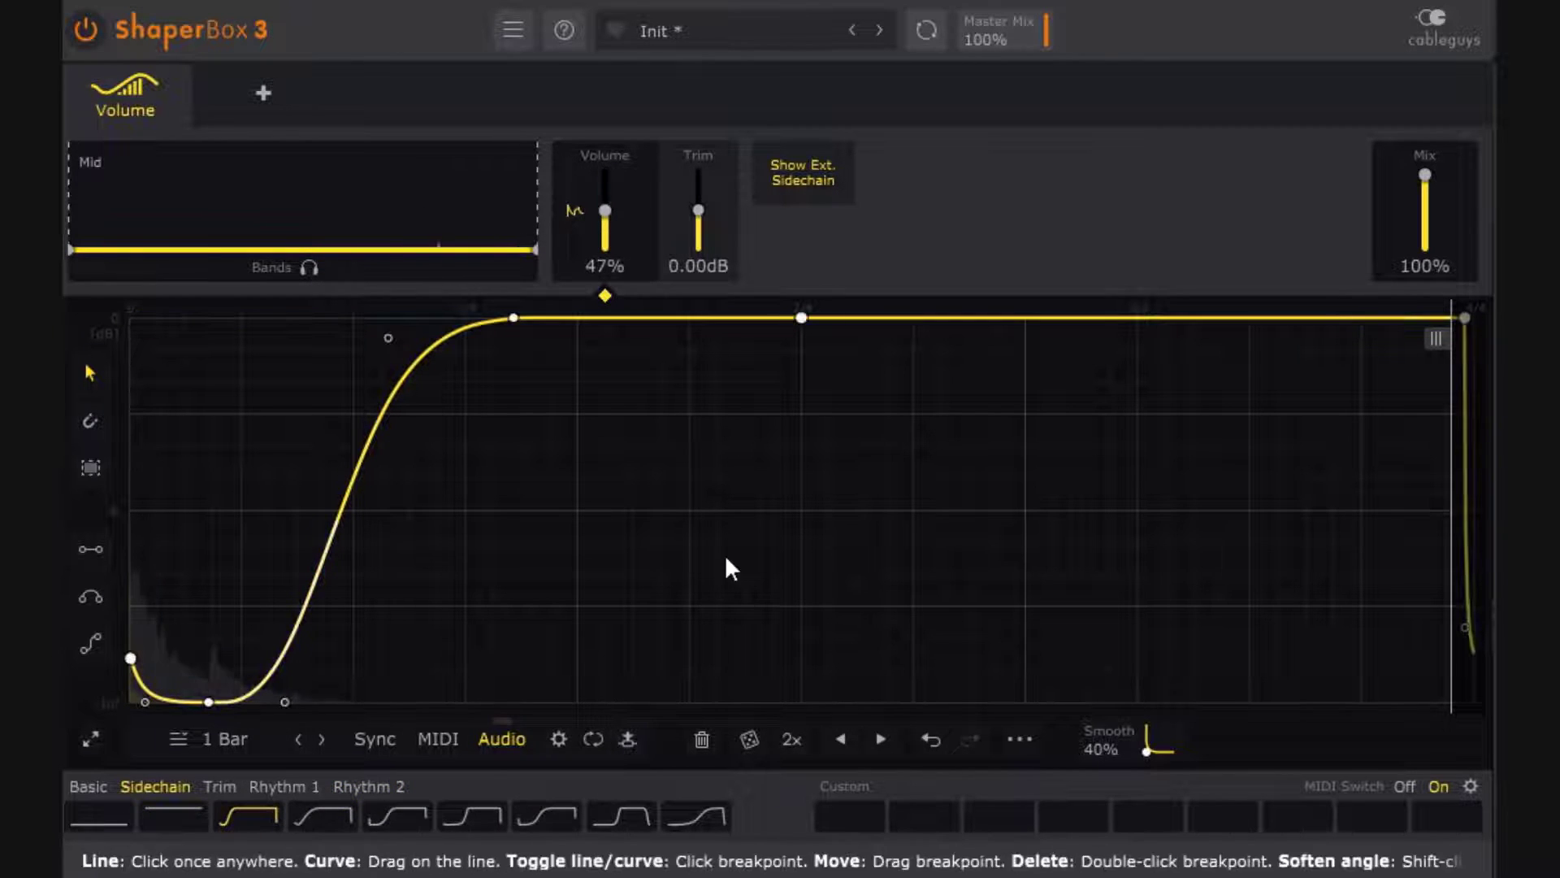
Step: Set the LFO length to 16 Bars and then 8 Bars, and reload the Sidechain 1 wave after moving its first point
left_click(244, 738)
left_click(333, 877)
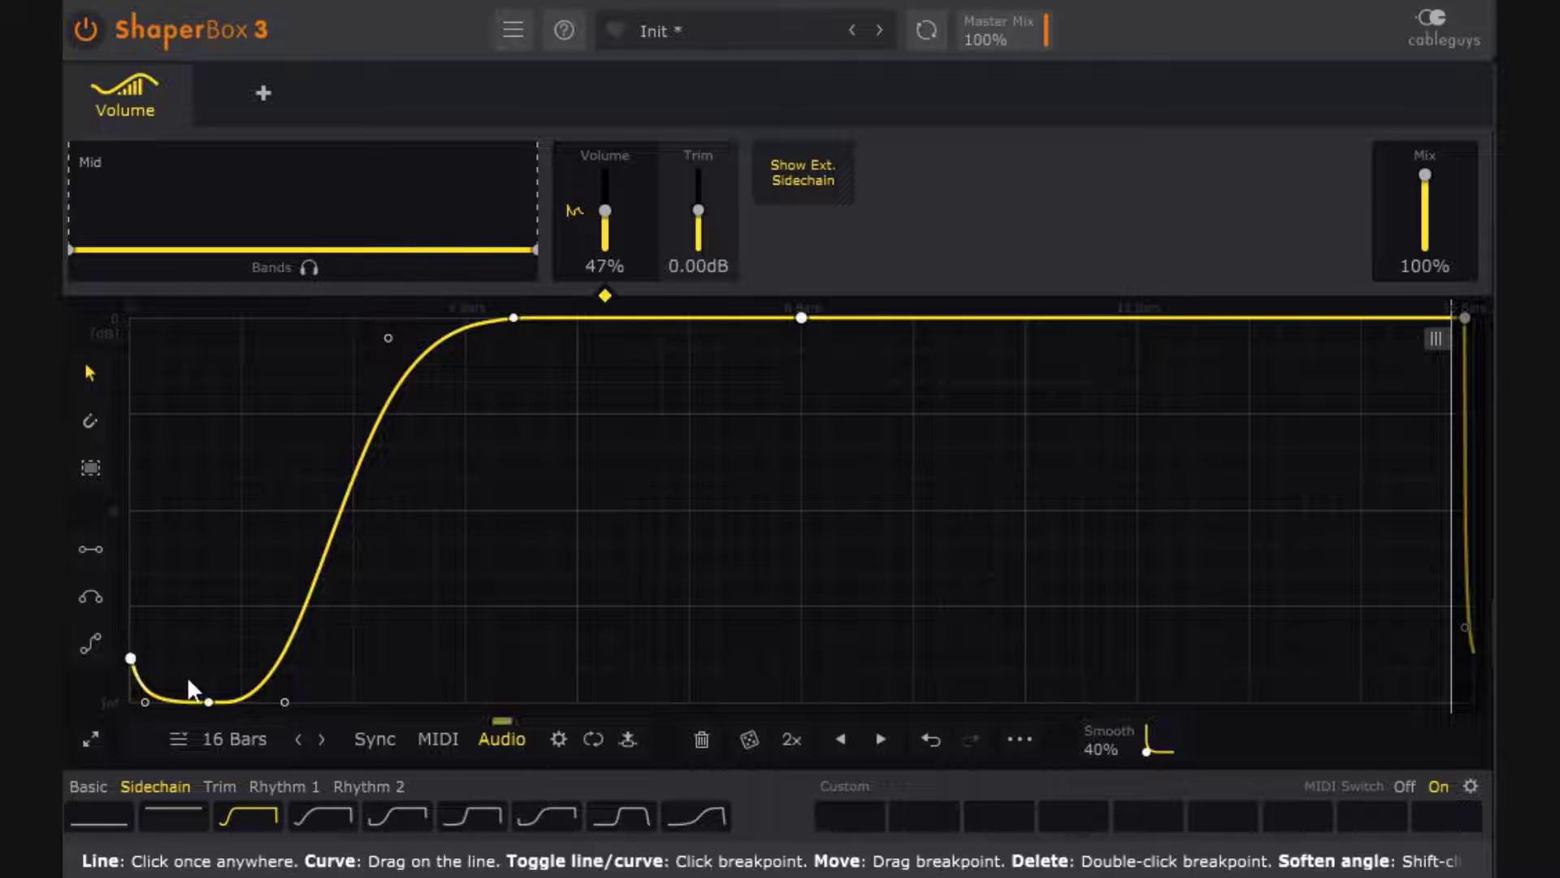
left_click_drag(130, 656, 145, 701)
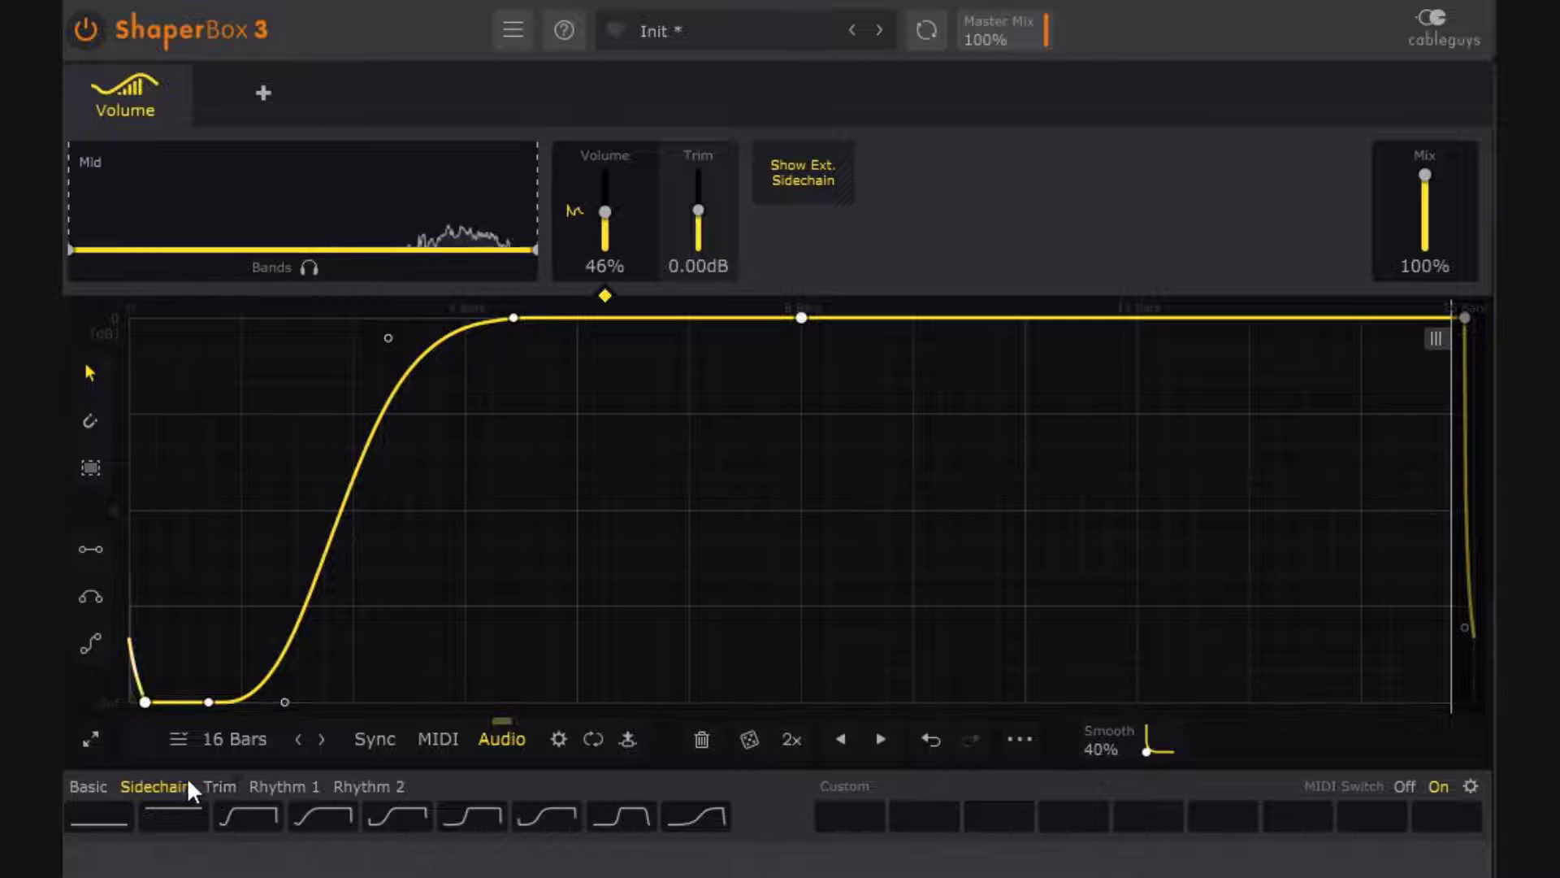
left_click(234, 739)
left_click(332, 876)
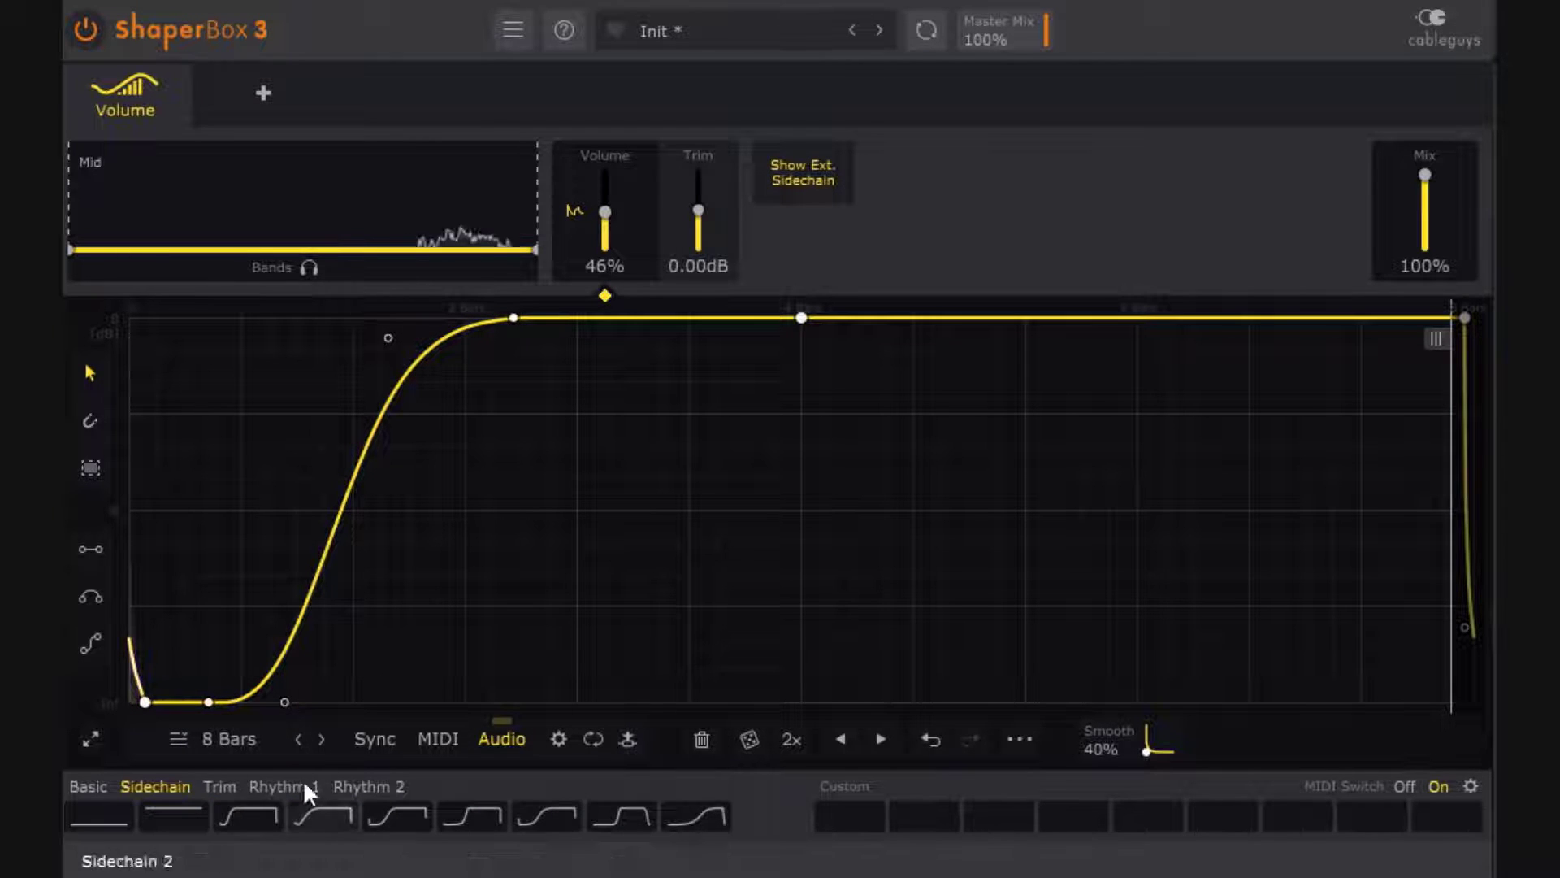
left_click(237, 805)
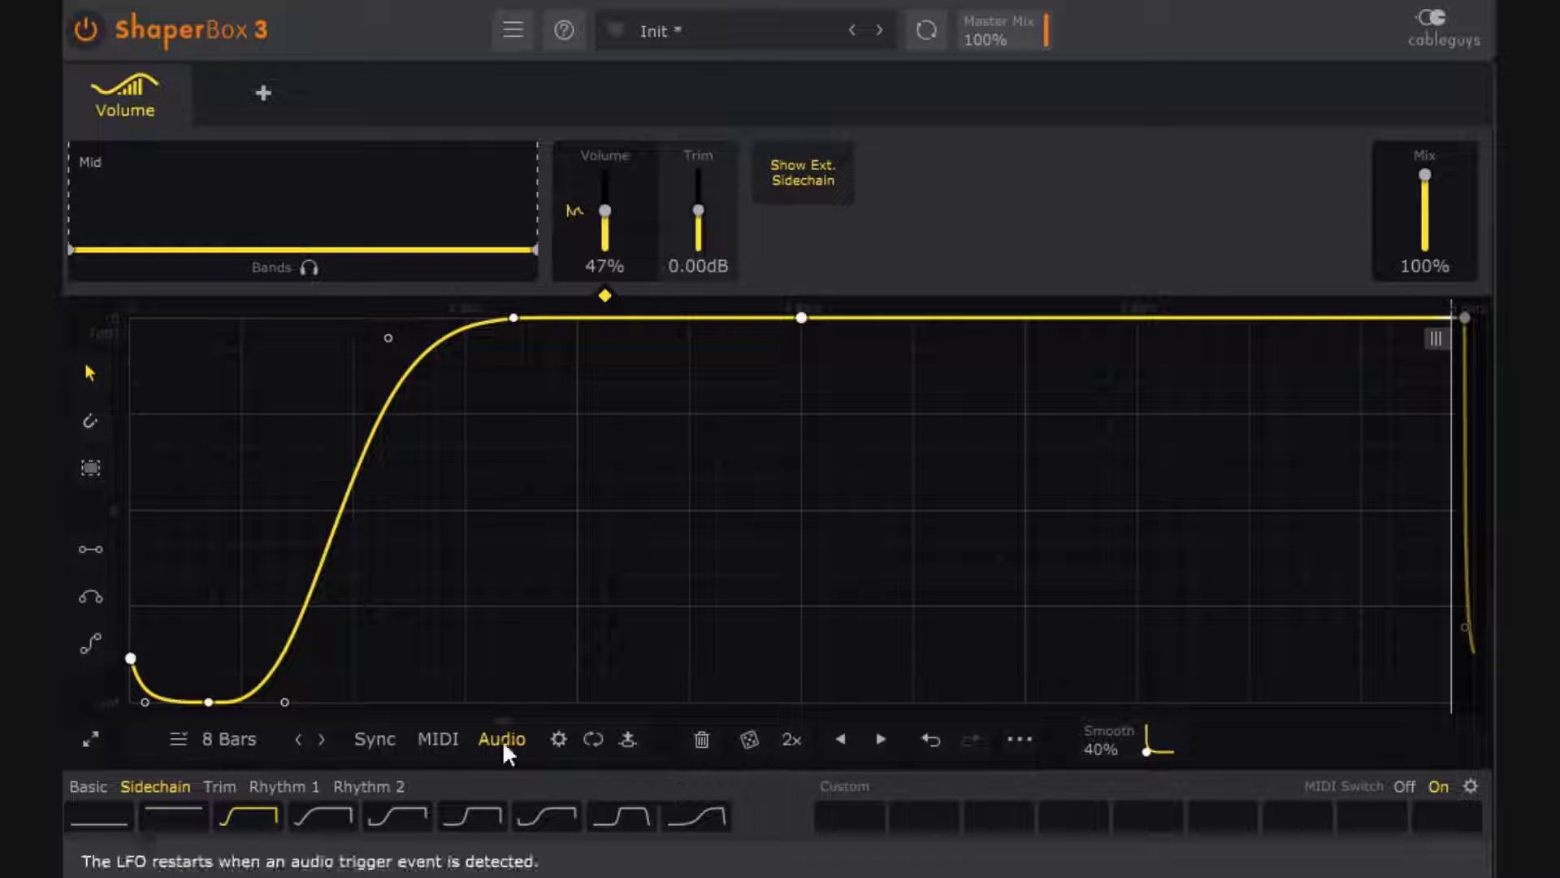
Step: Examine the Global Audio Trigger settings and the MIDI Setup for the Audio and MIDI trigger modes, closing each one
left_click(560, 738)
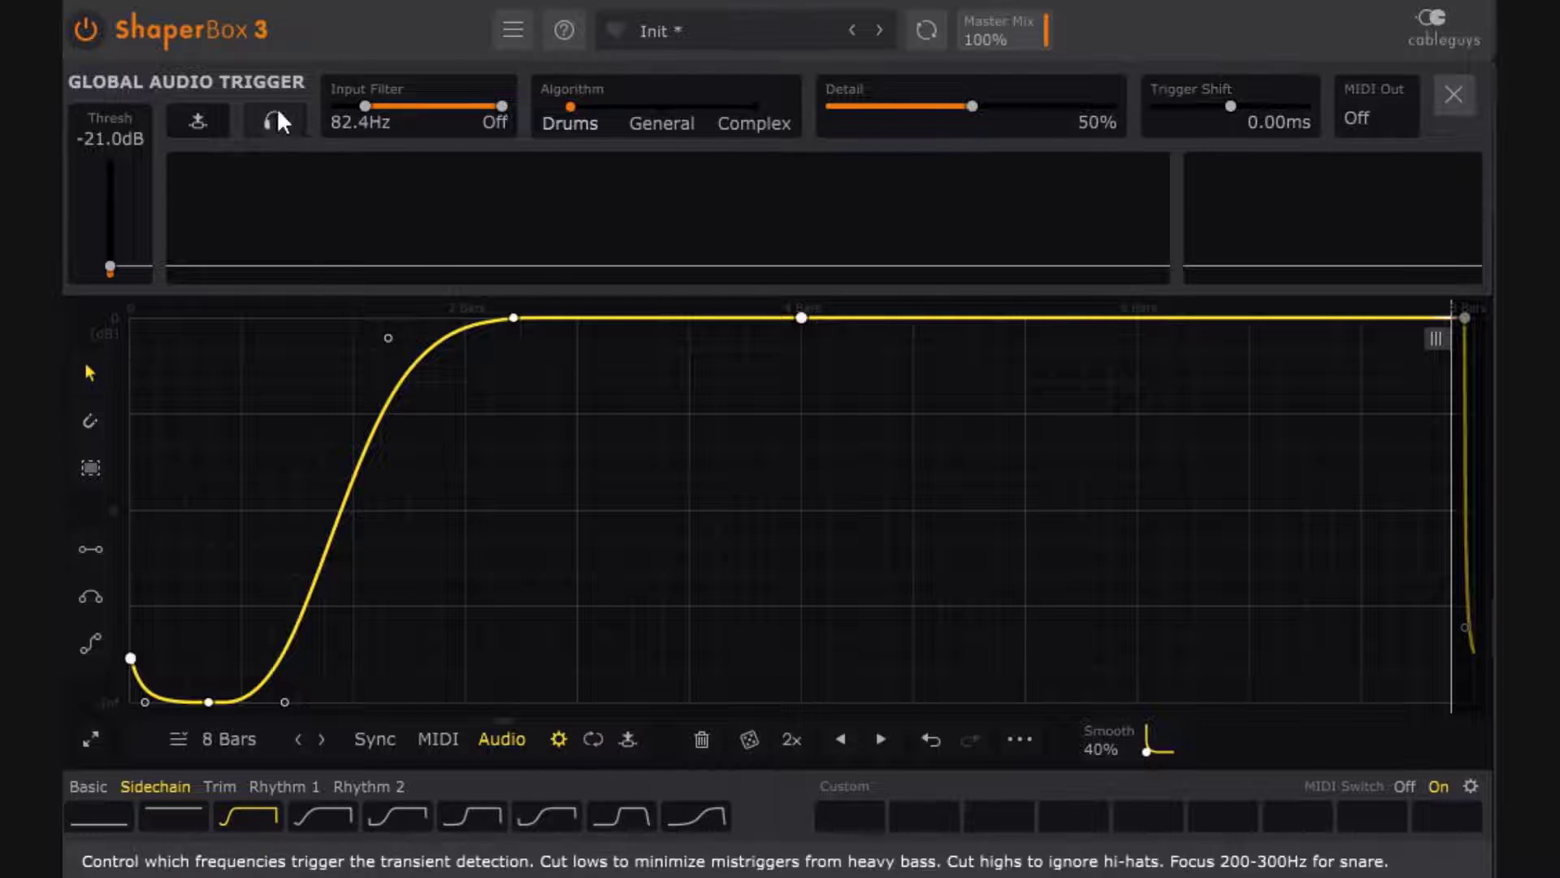
left_click(559, 739)
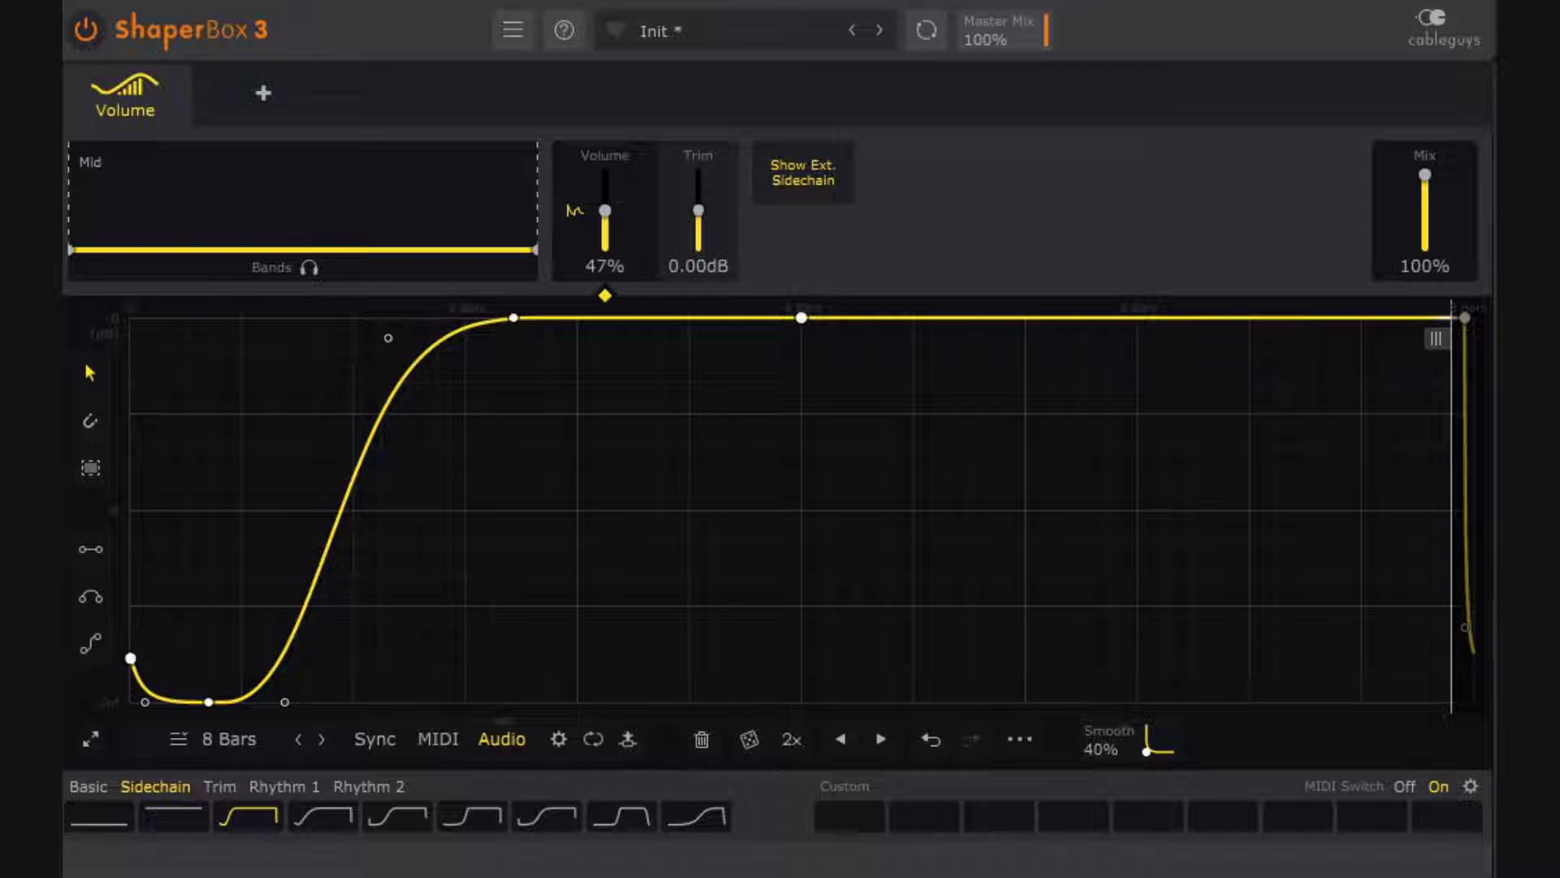
left_click(437, 738)
left_click(558, 739)
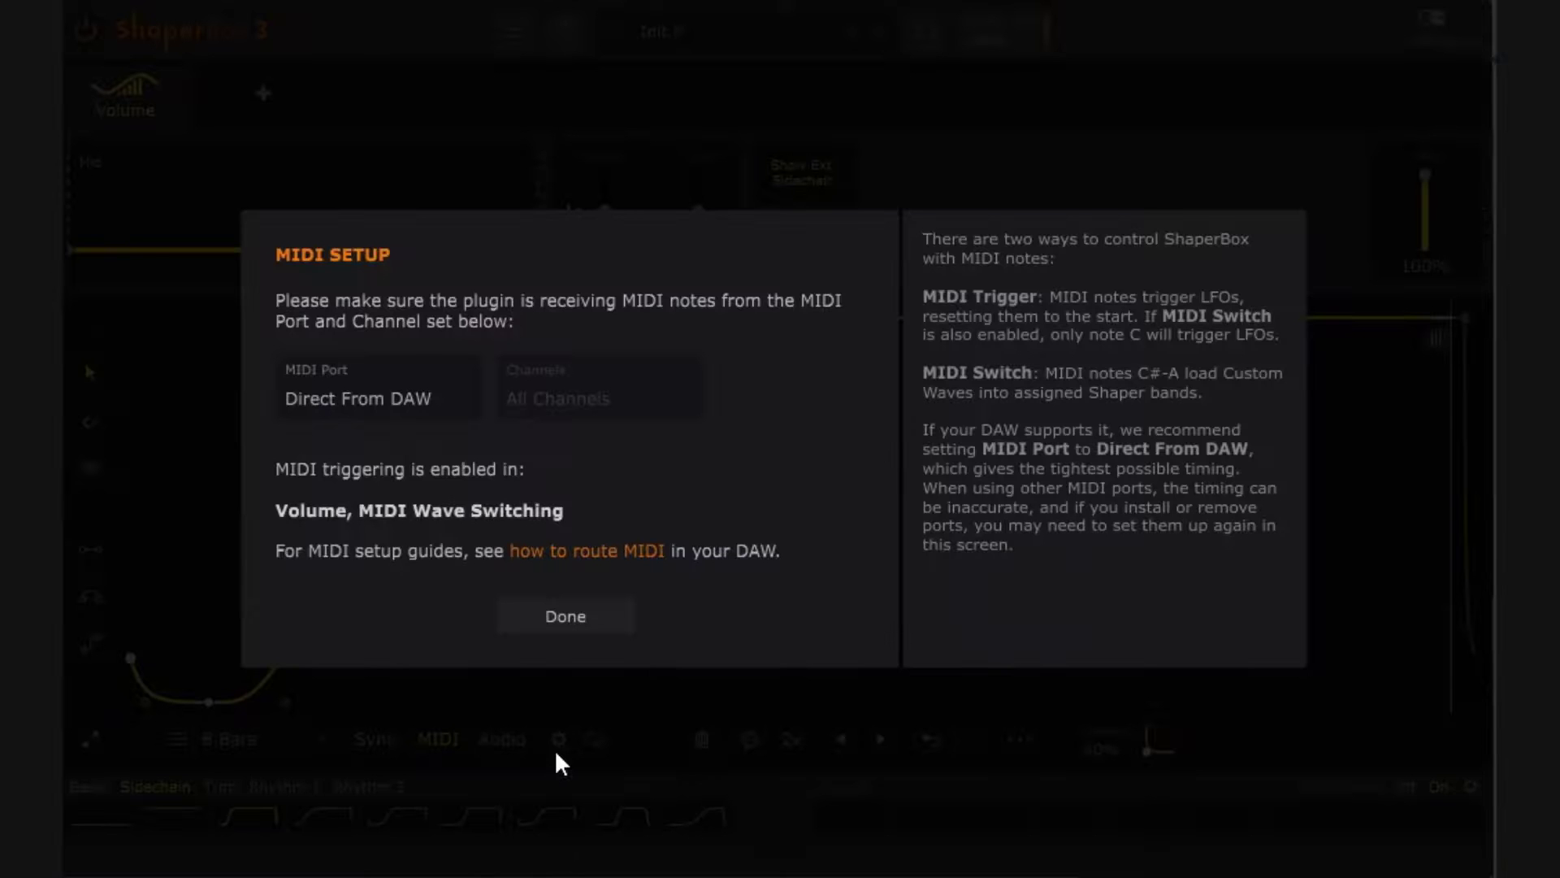
left_click(619, 617)
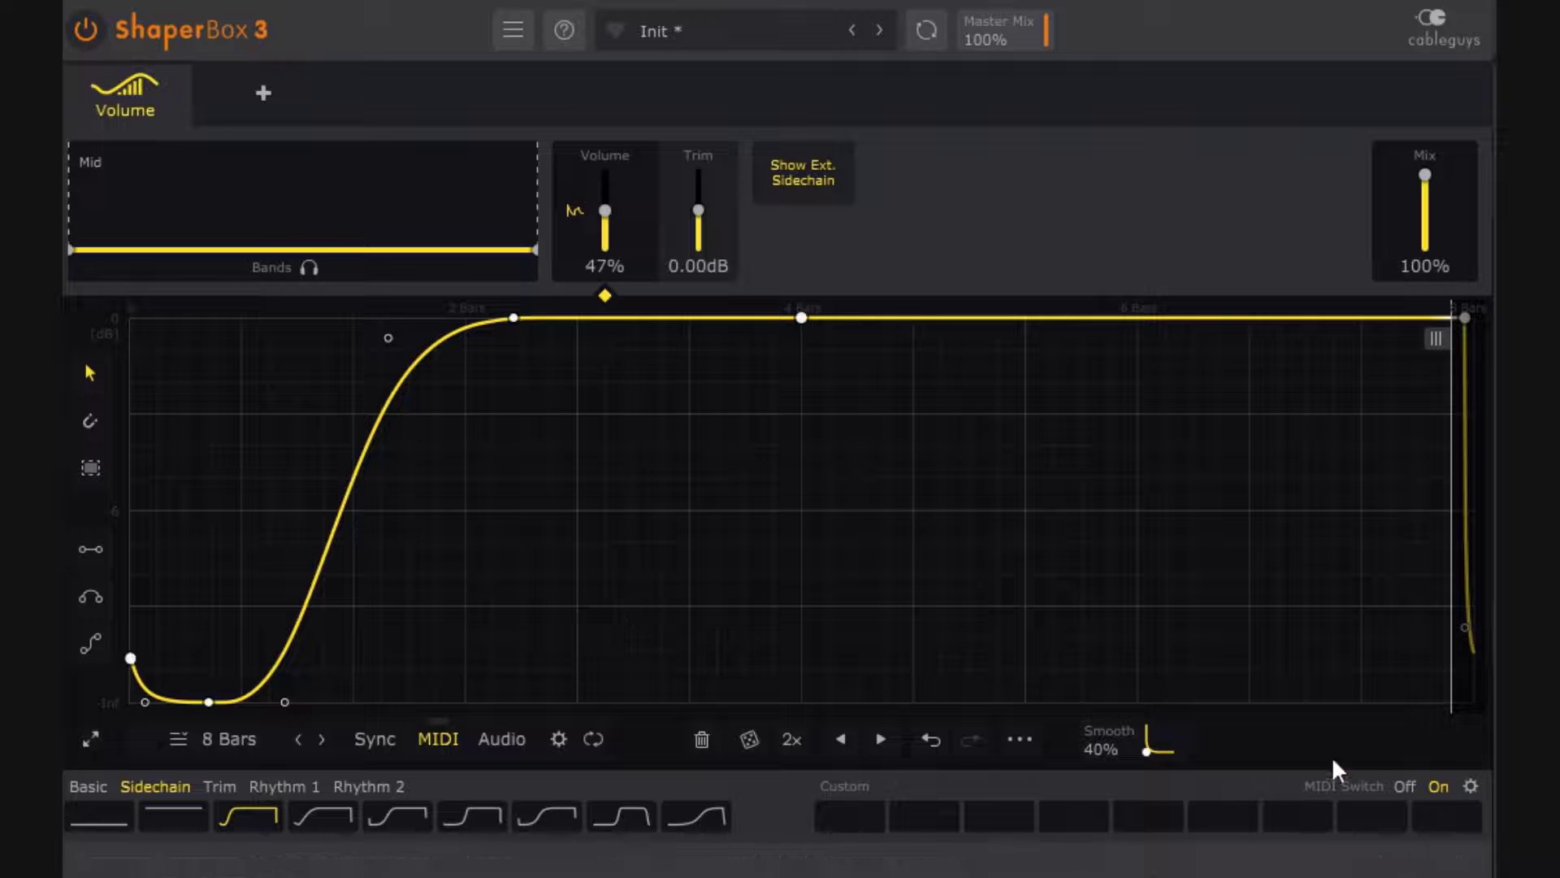
left_click(1471, 785)
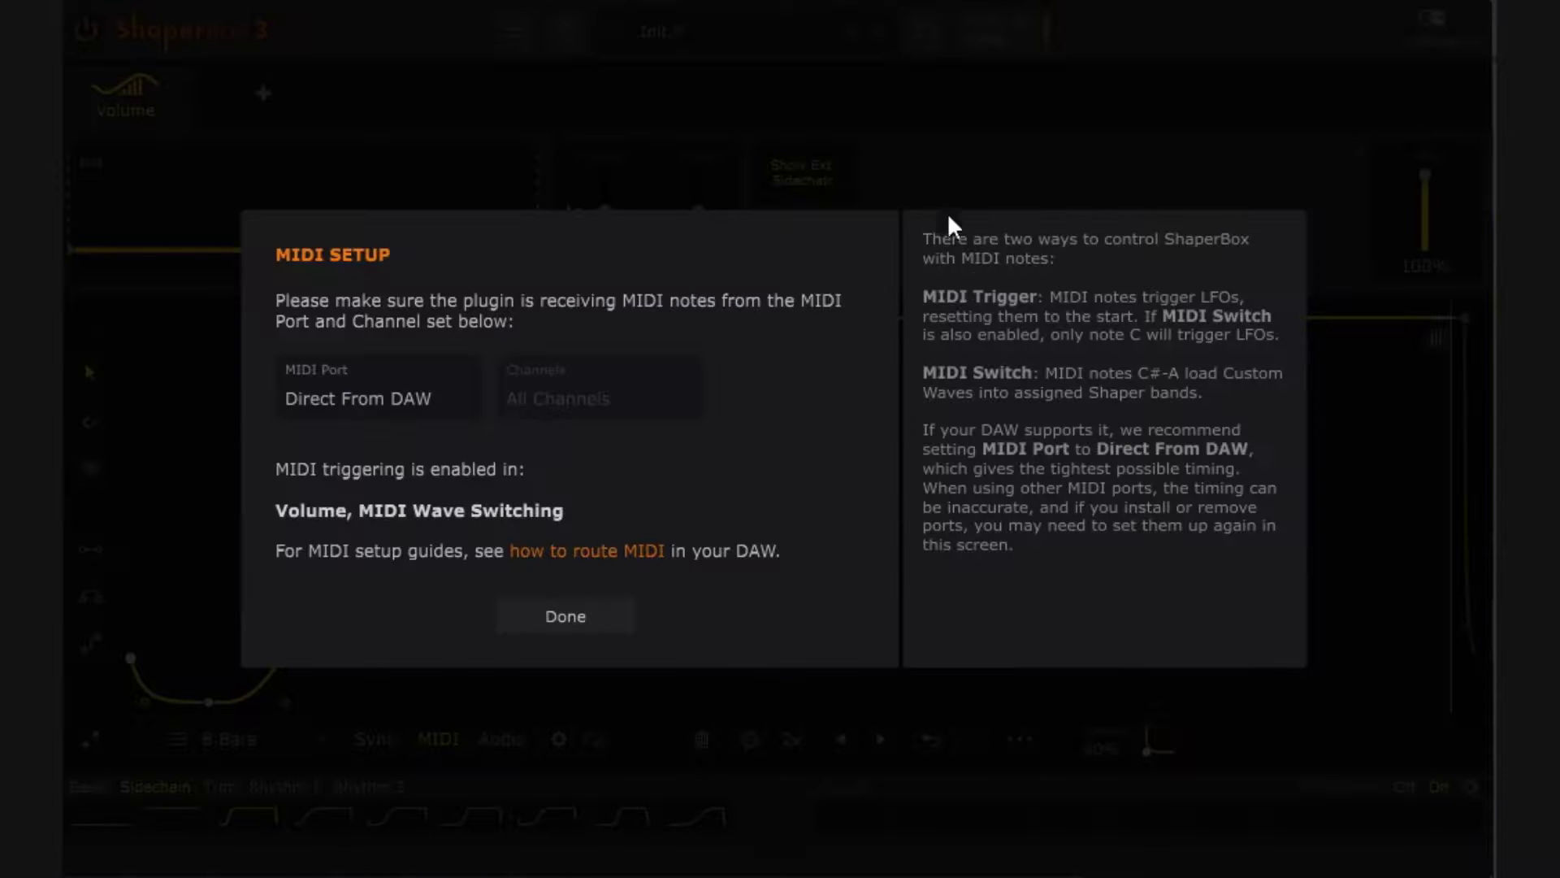
left_click(579, 625)
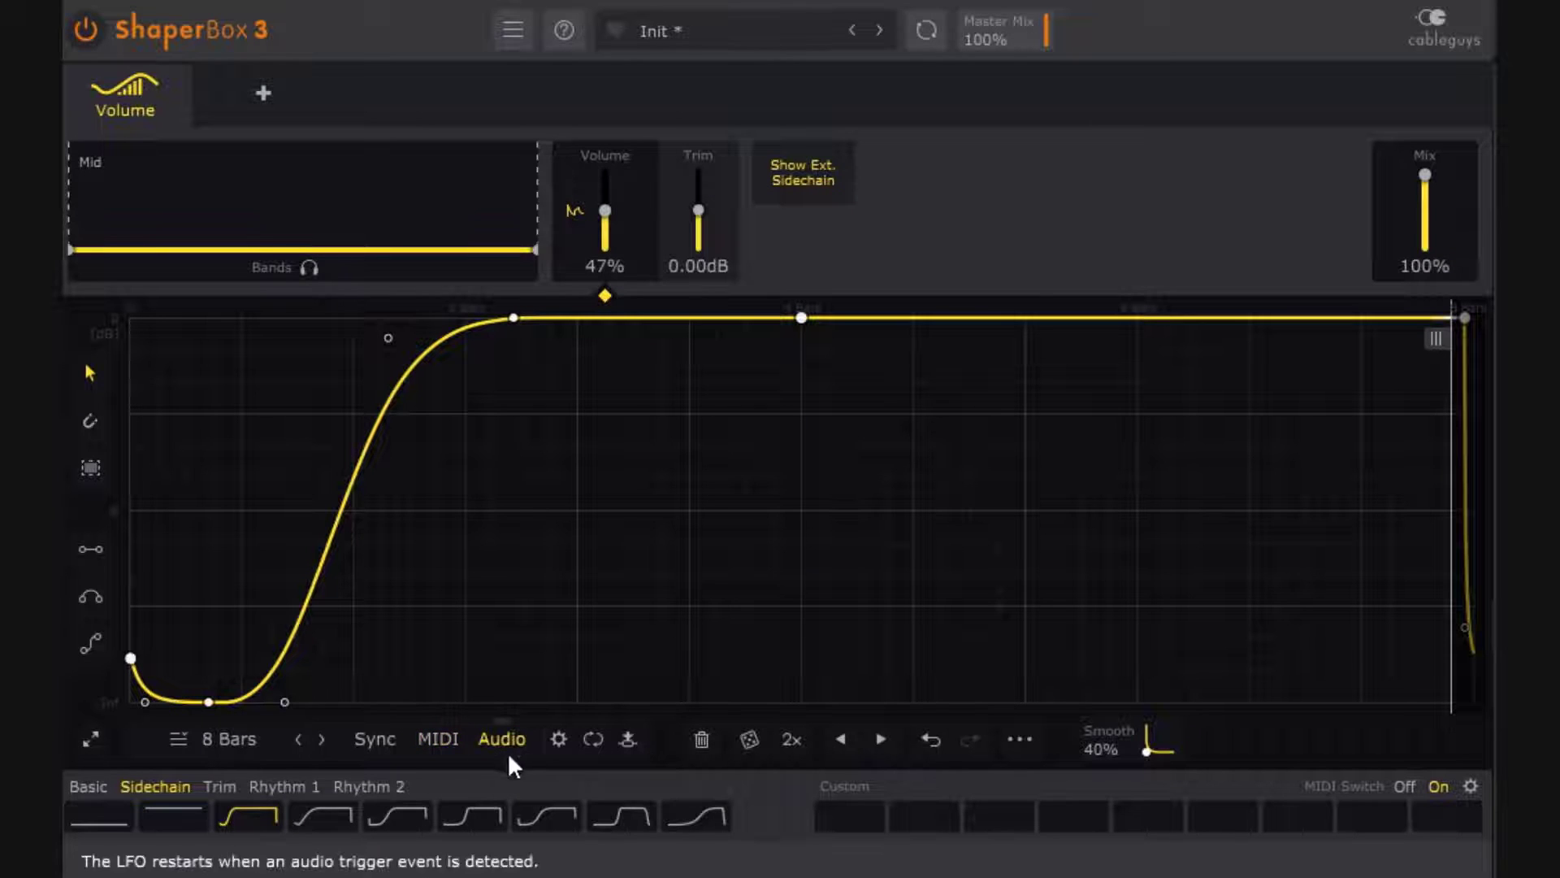
left_click(557, 740)
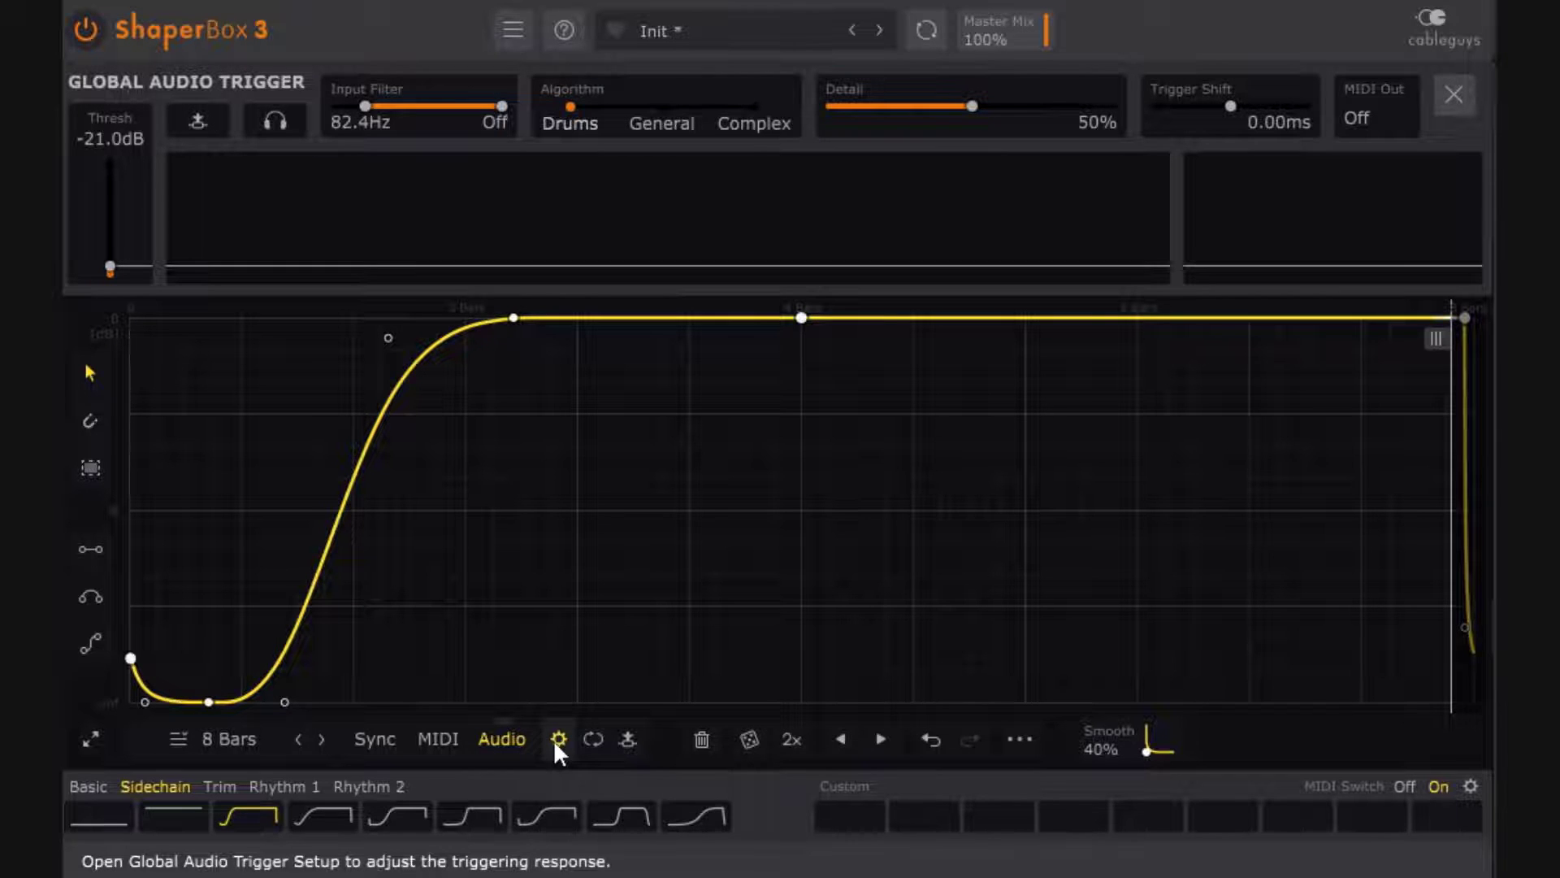
left_click(556, 740)
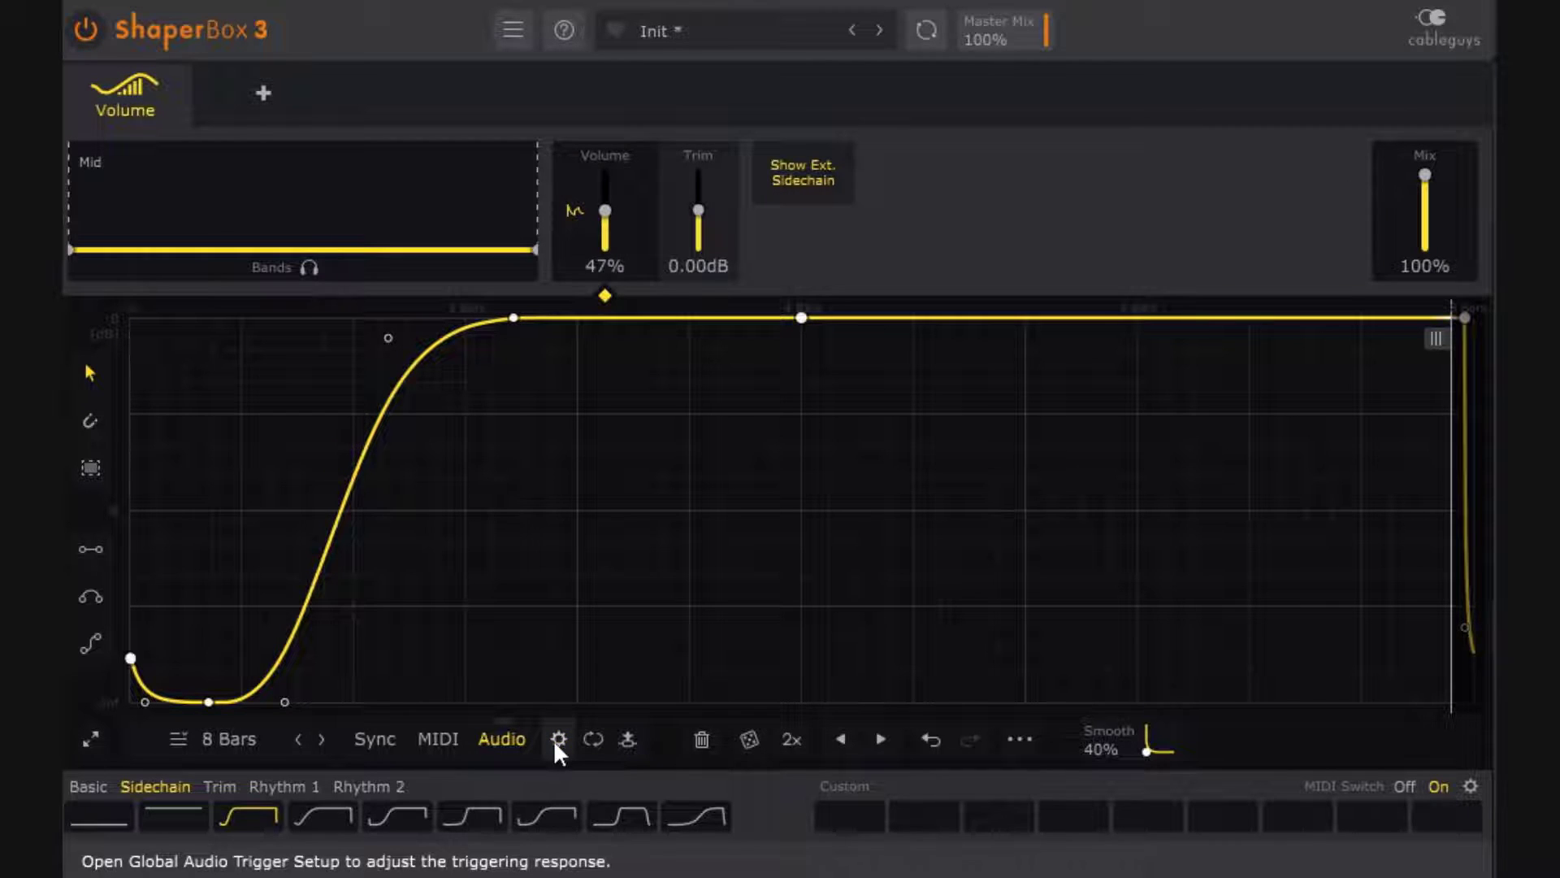
Step: Reset the Pitch LFO's MIDI transposition to +0 Octaves and change its length to 1 Bar
left_click(430, 741)
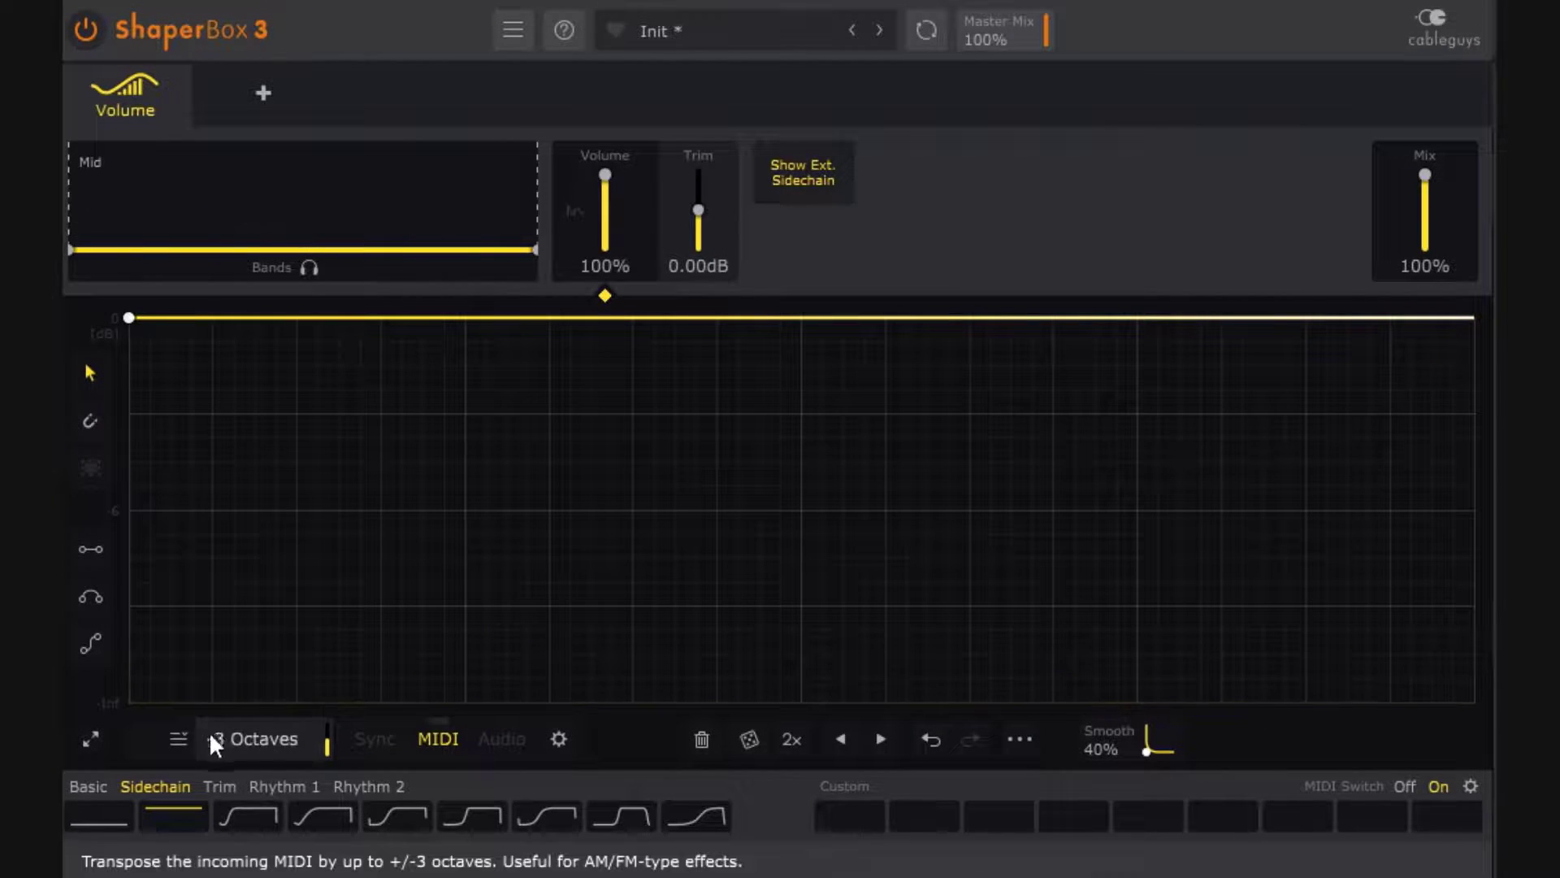
double_click(230, 741)
left_click(178, 738)
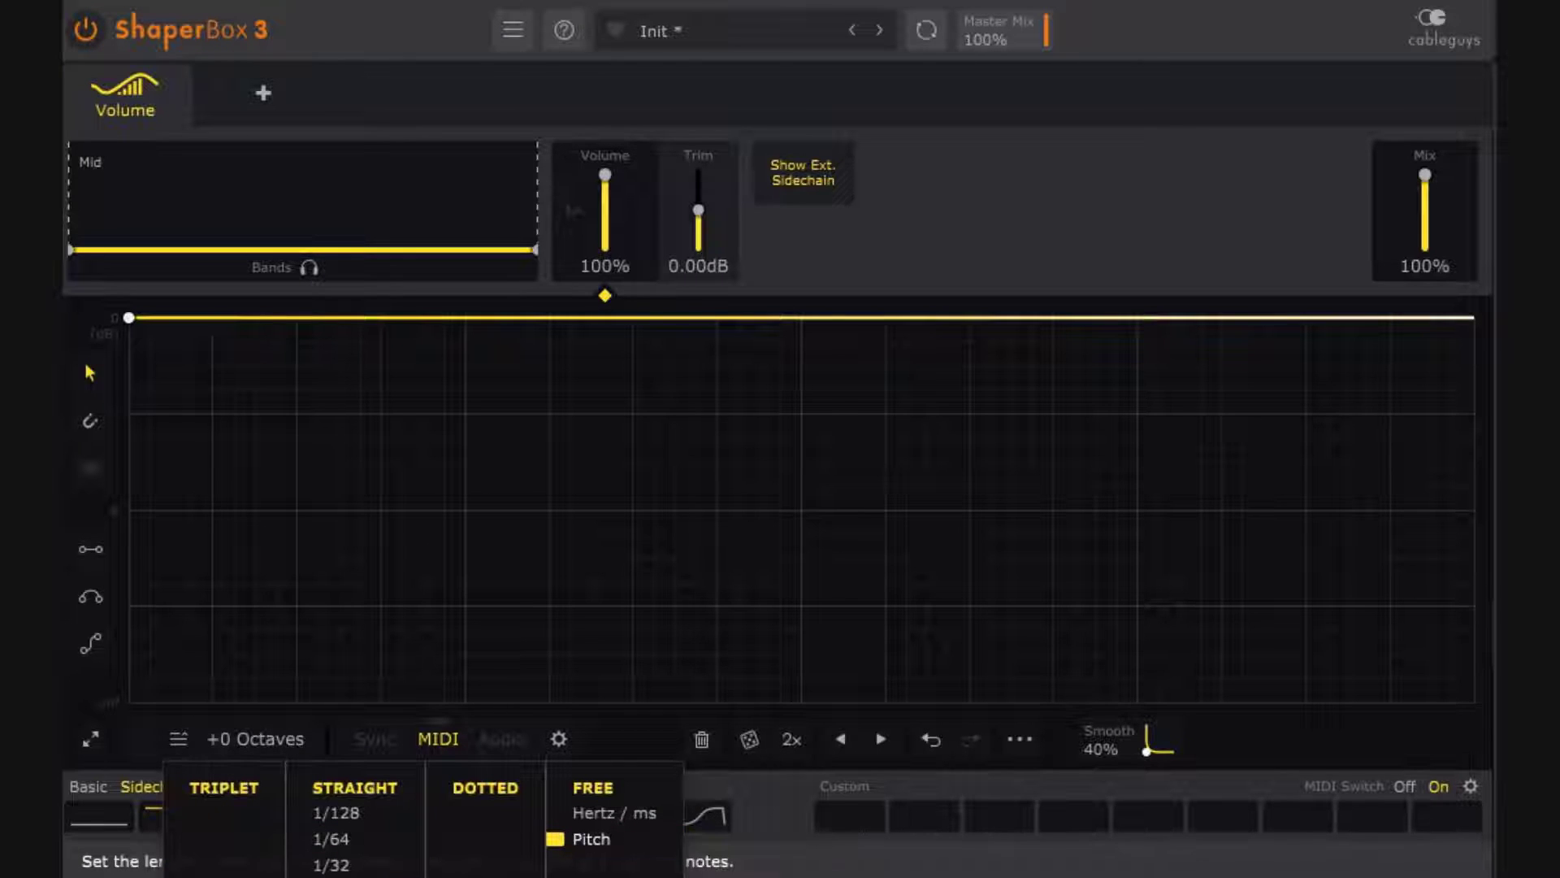
left_click(332, 877)
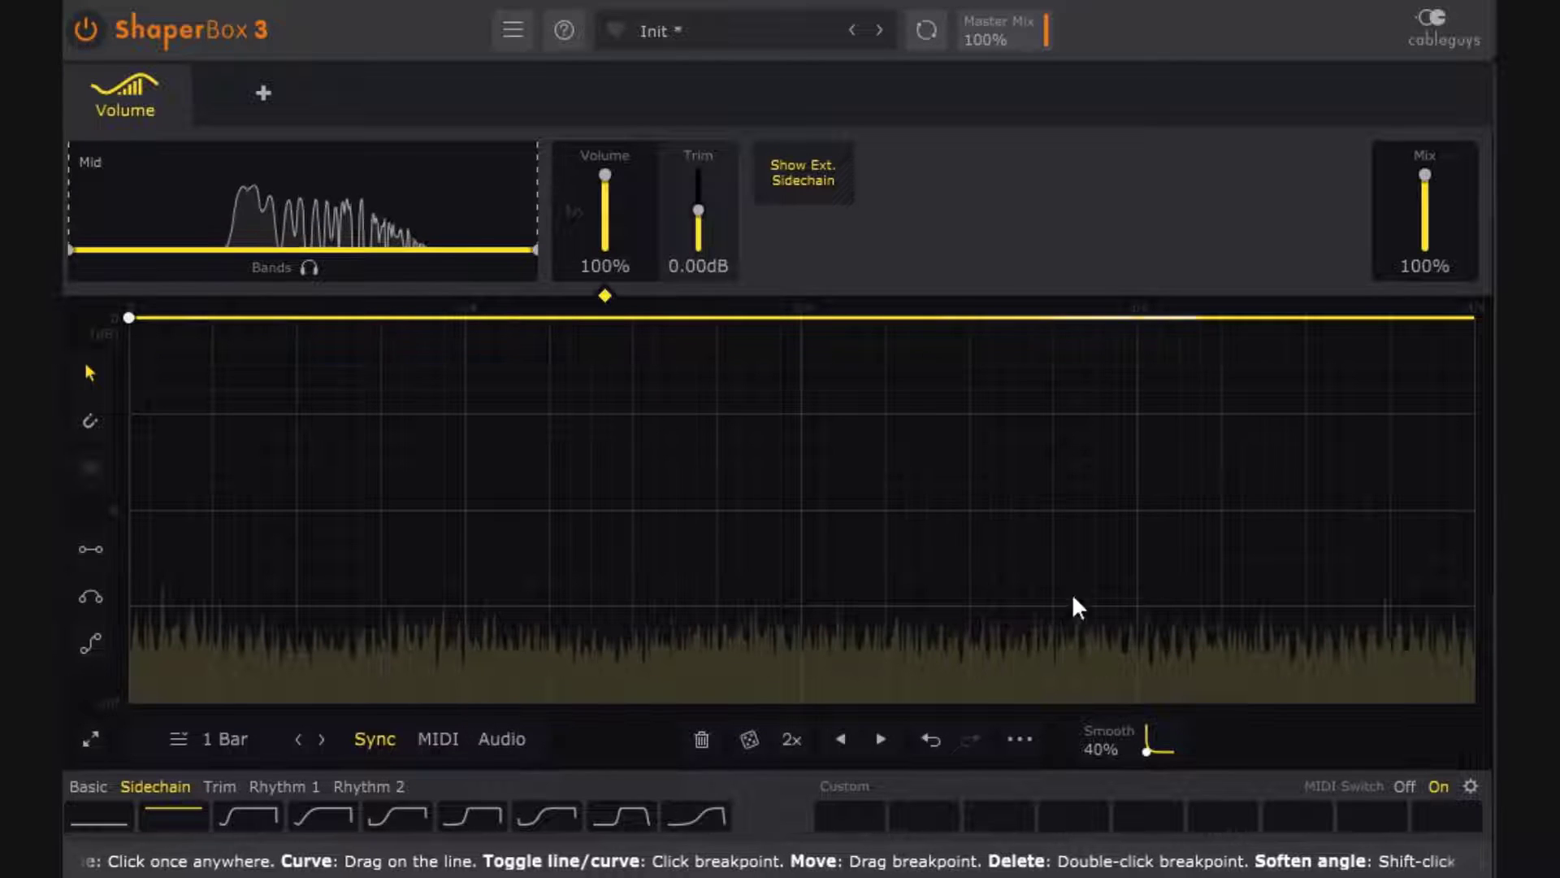
Step: Load the Sidechain 1 wave into the 1 Bar Volume LFO and try MIDI triggering with the loop option
left_click(248, 816)
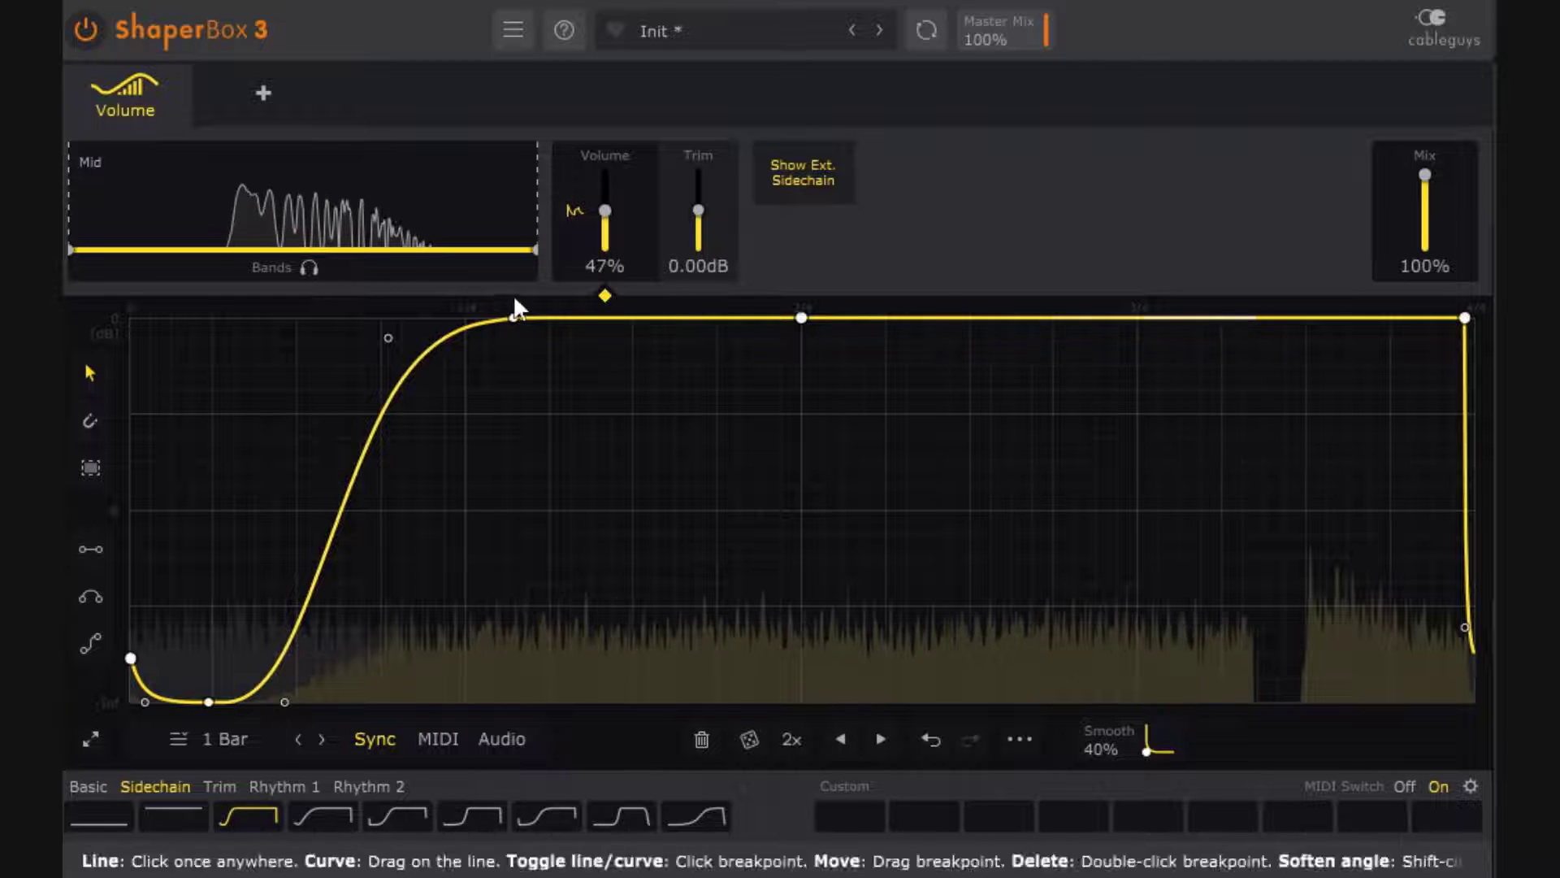
left_click(437, 739)
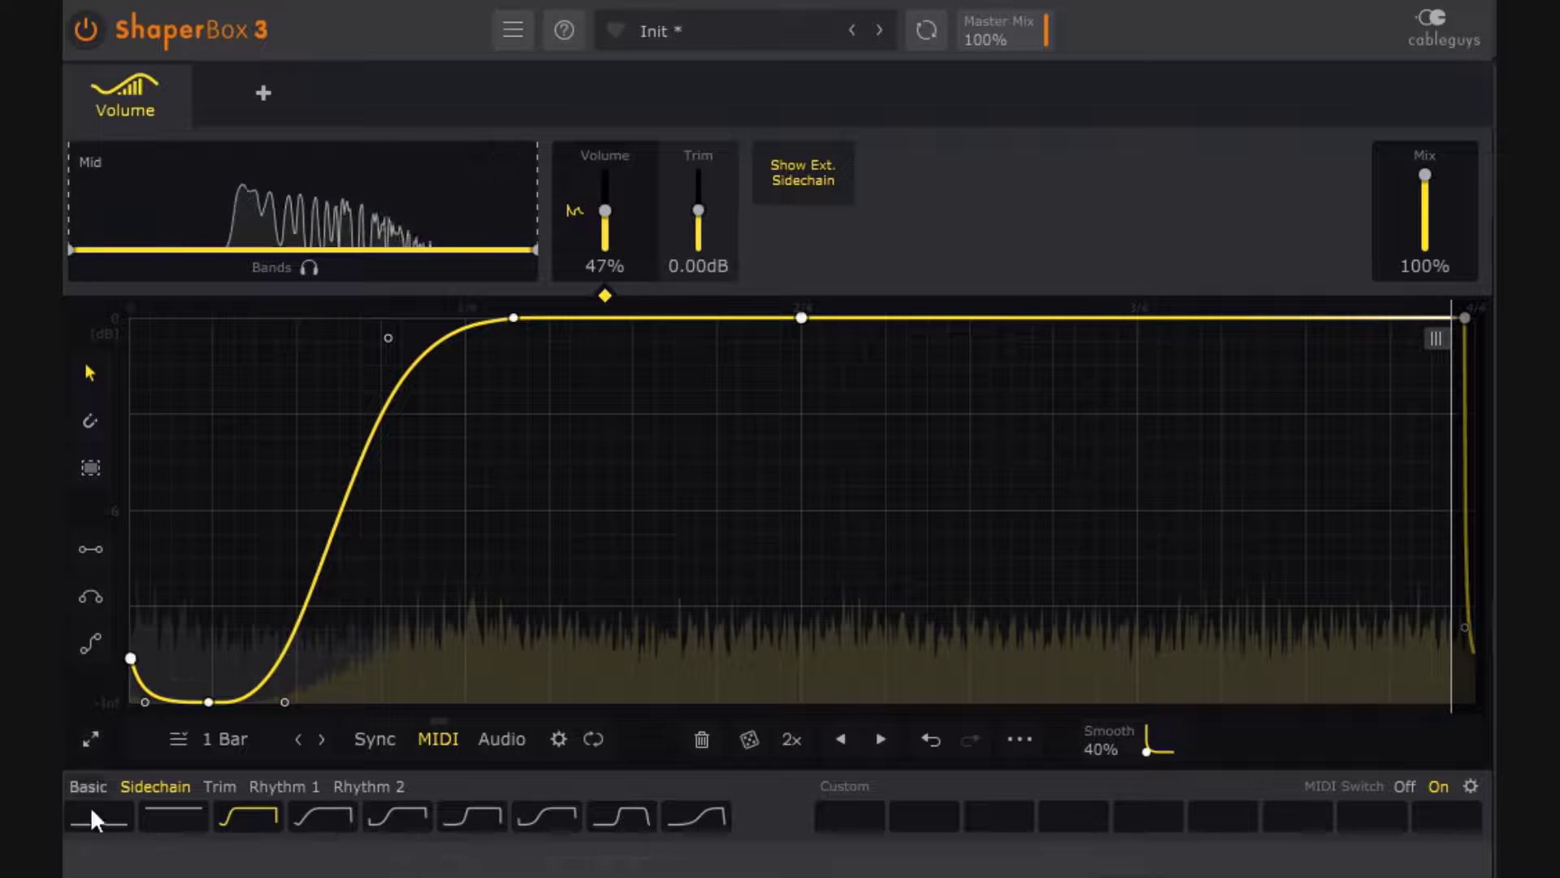
left_click(593, 739)
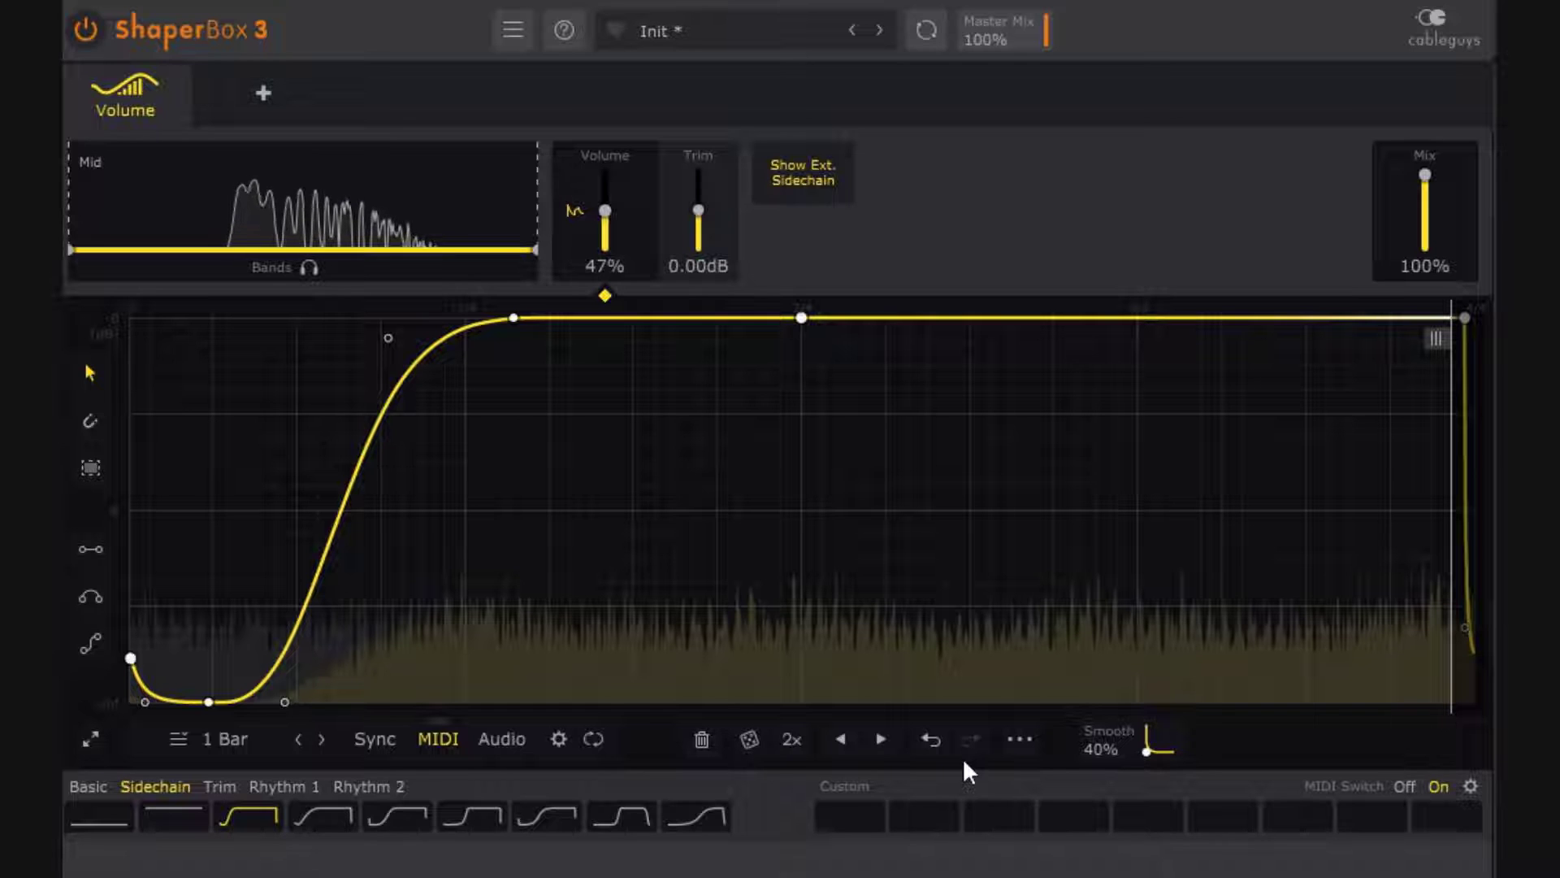
Step: Compare Audio and MIDI triggering, and turn on LFO looping in Audio mode
left_click(502, 739)
left_click(443, 736)
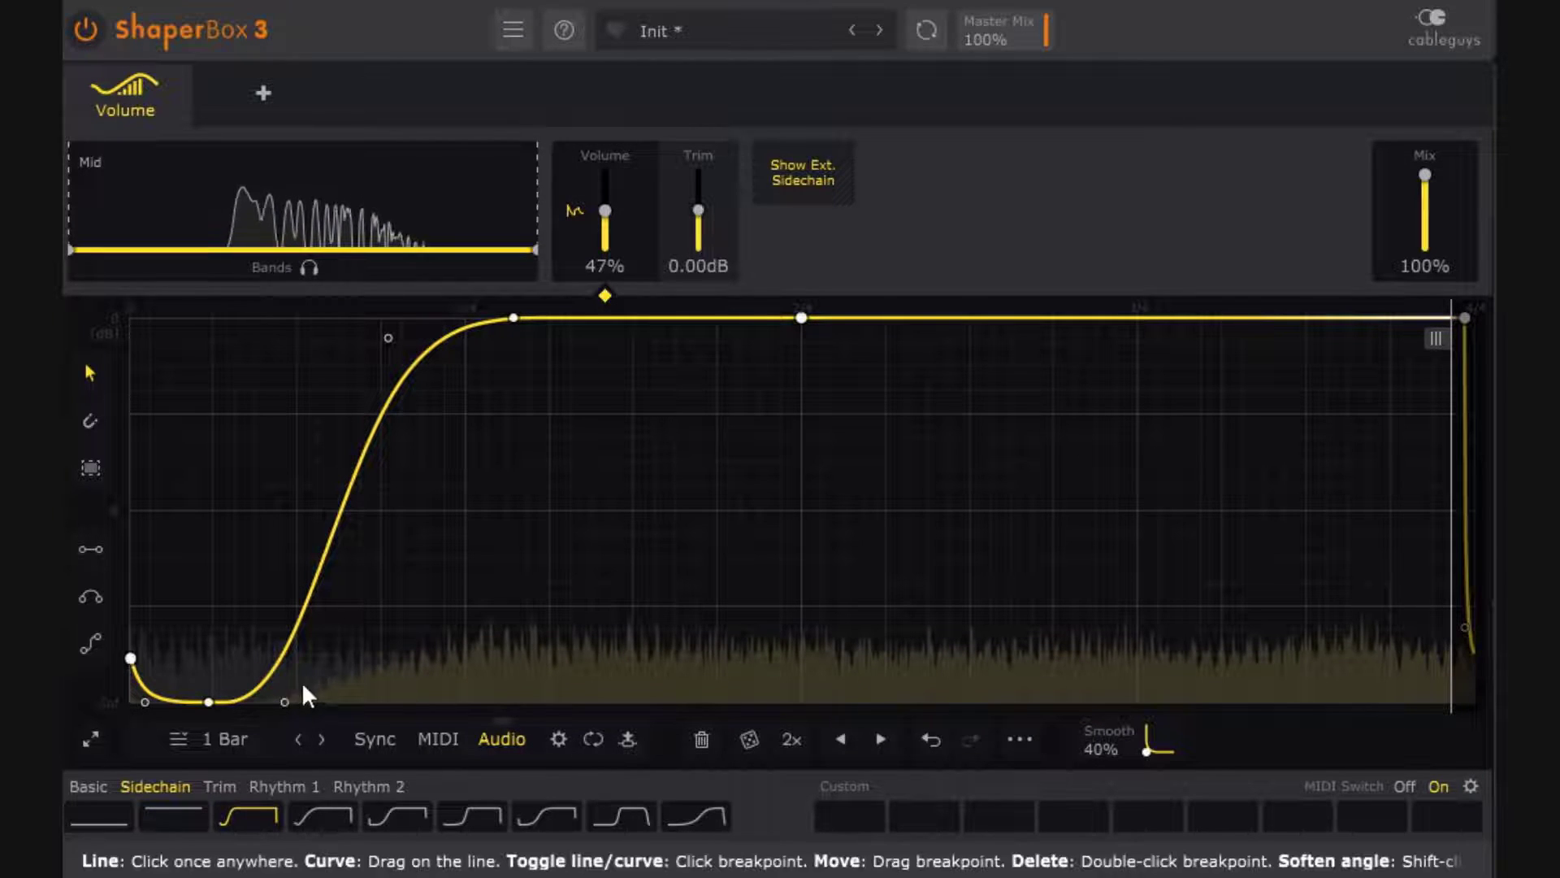
left_click(591, 736)
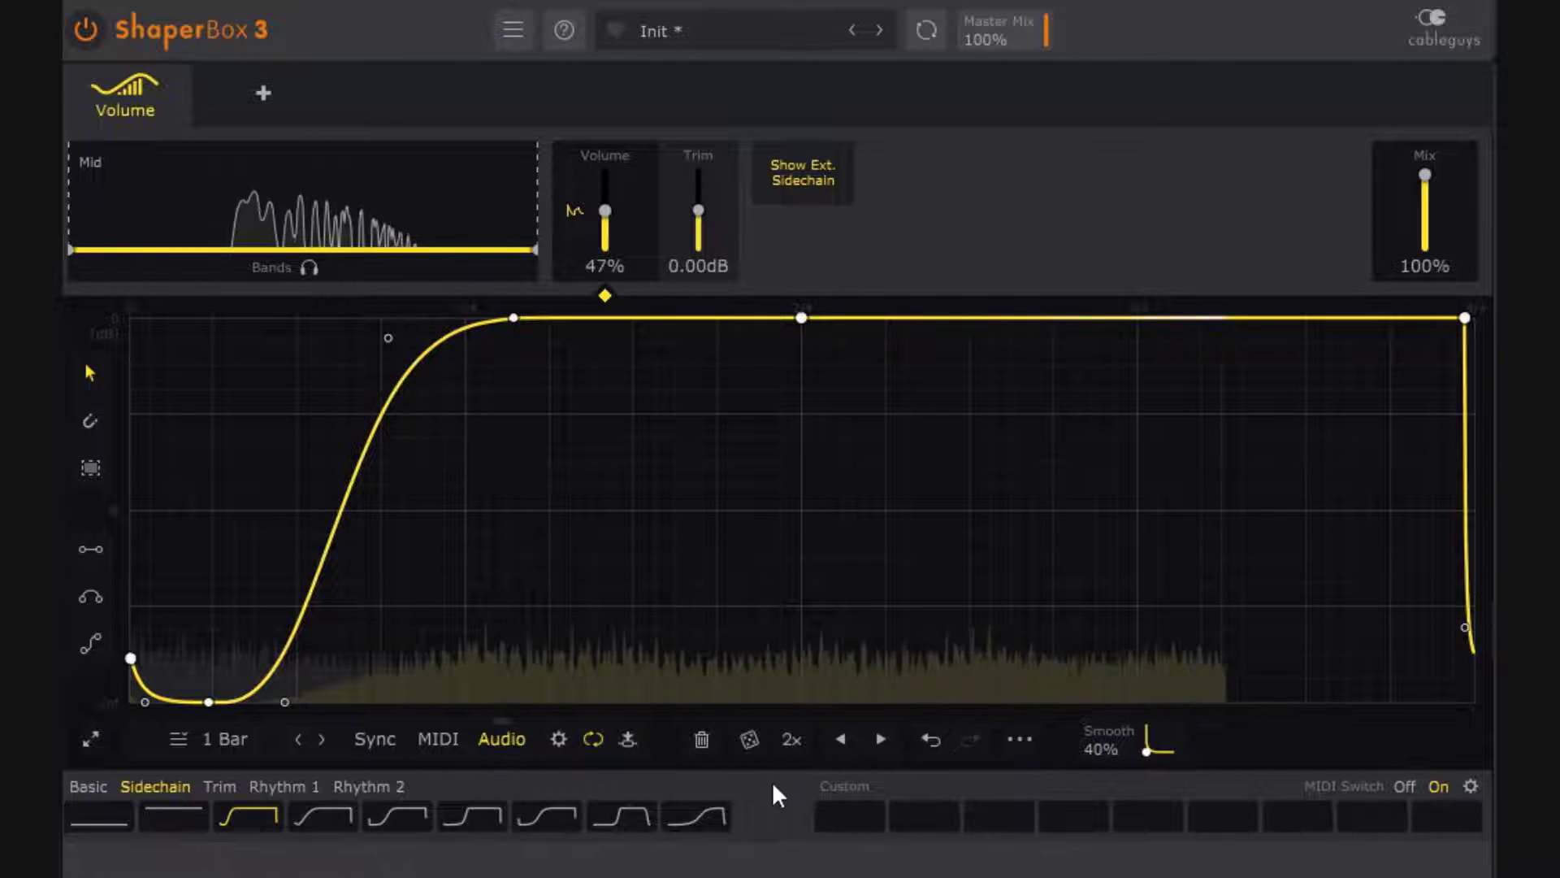
Step: Open the audio trigger settings, start playback, and load the Sidechain 1 wave into the audio-triggered Volume LFO without looping
left_click(555, 738)
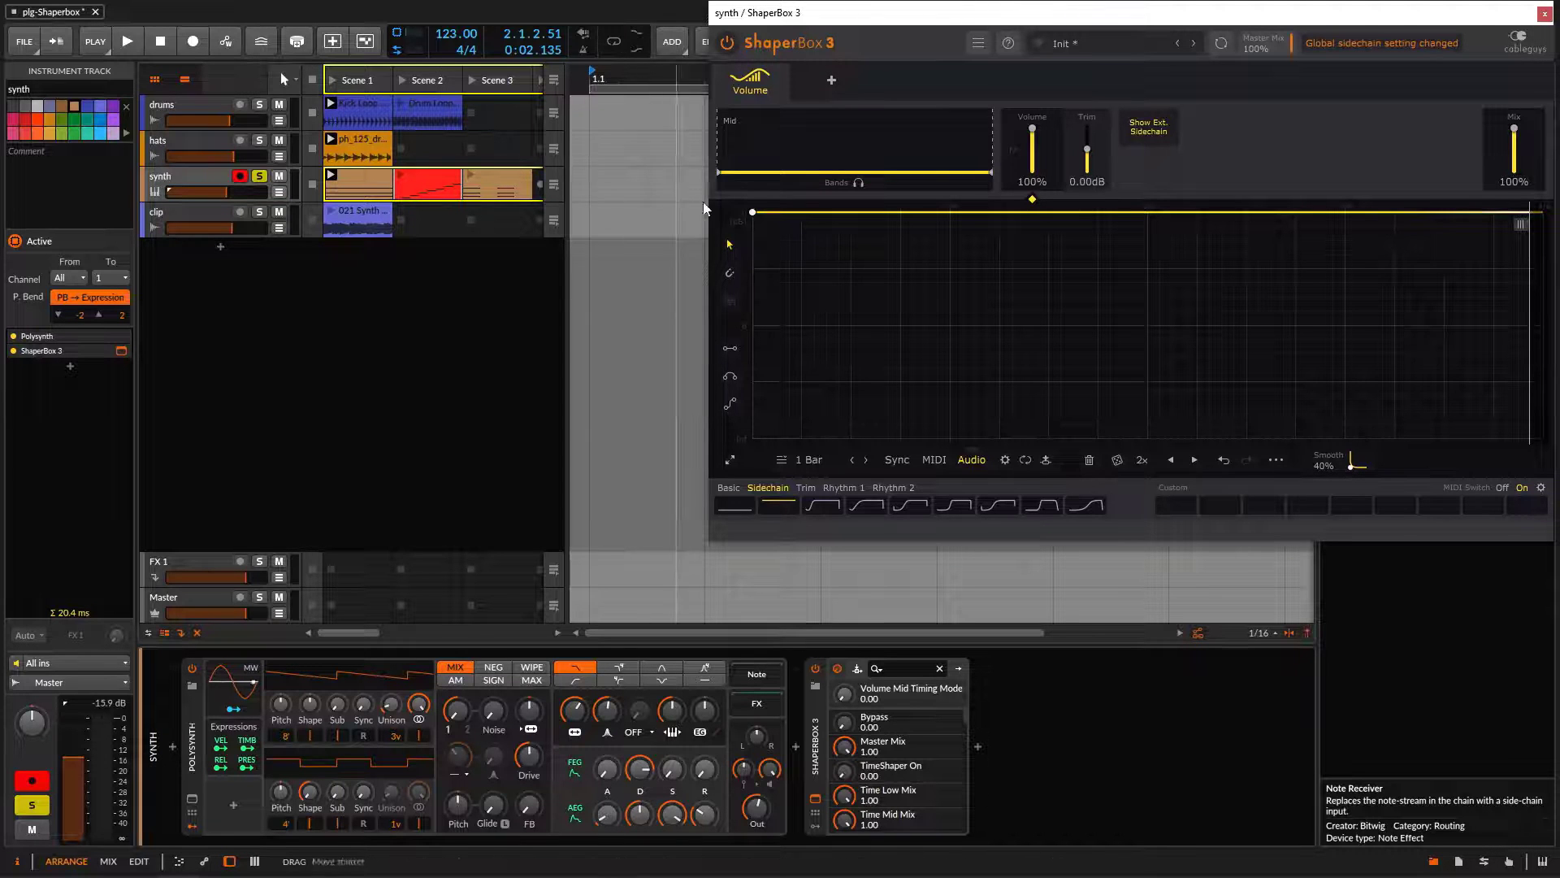
key("space")
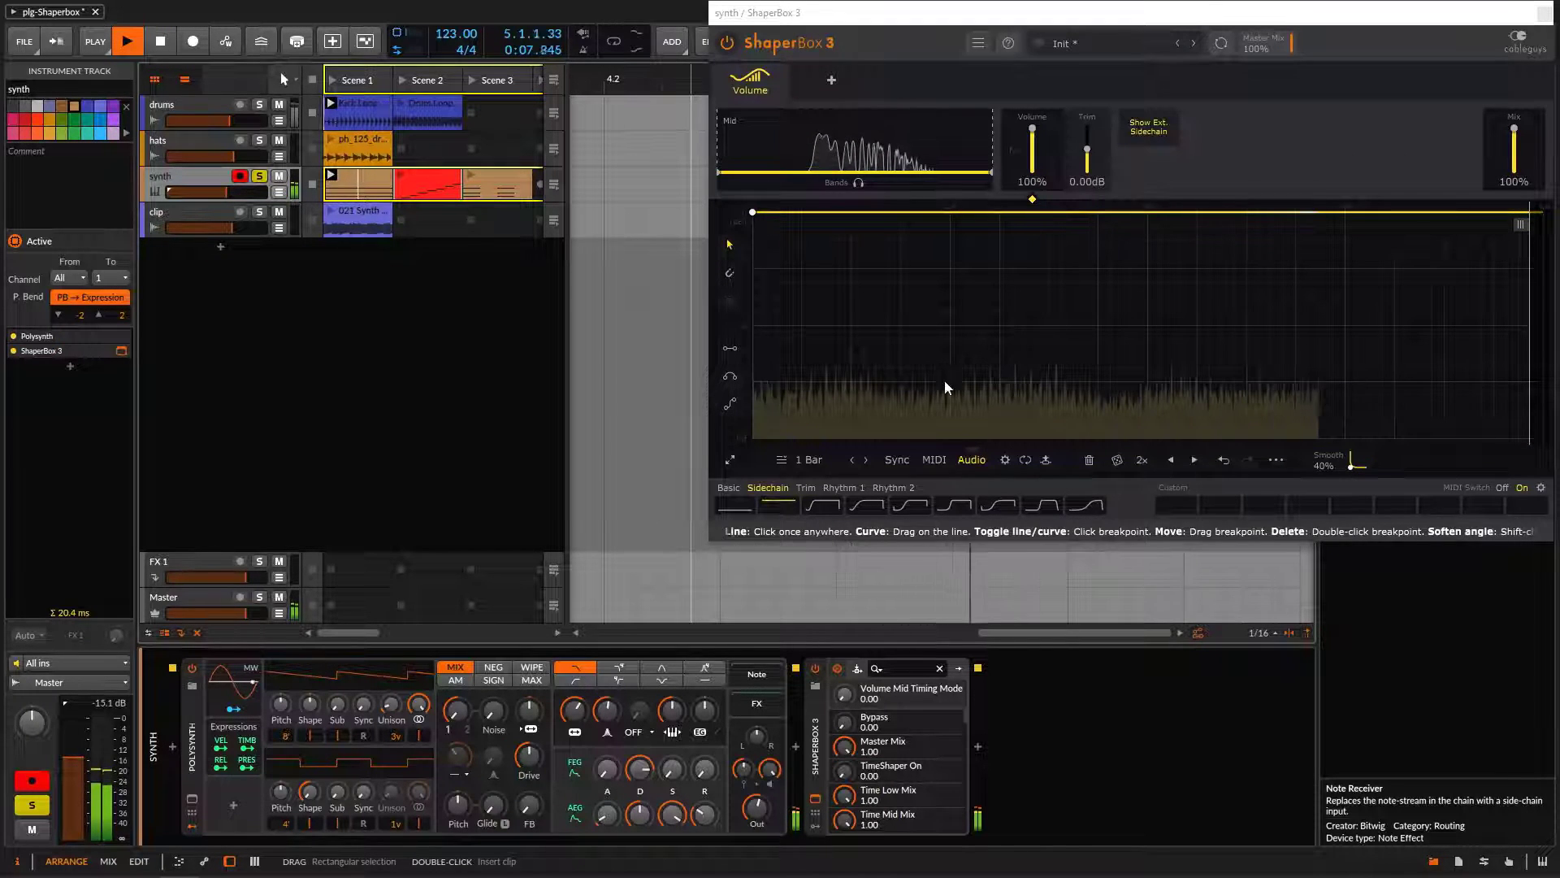
left_click(823, 505)
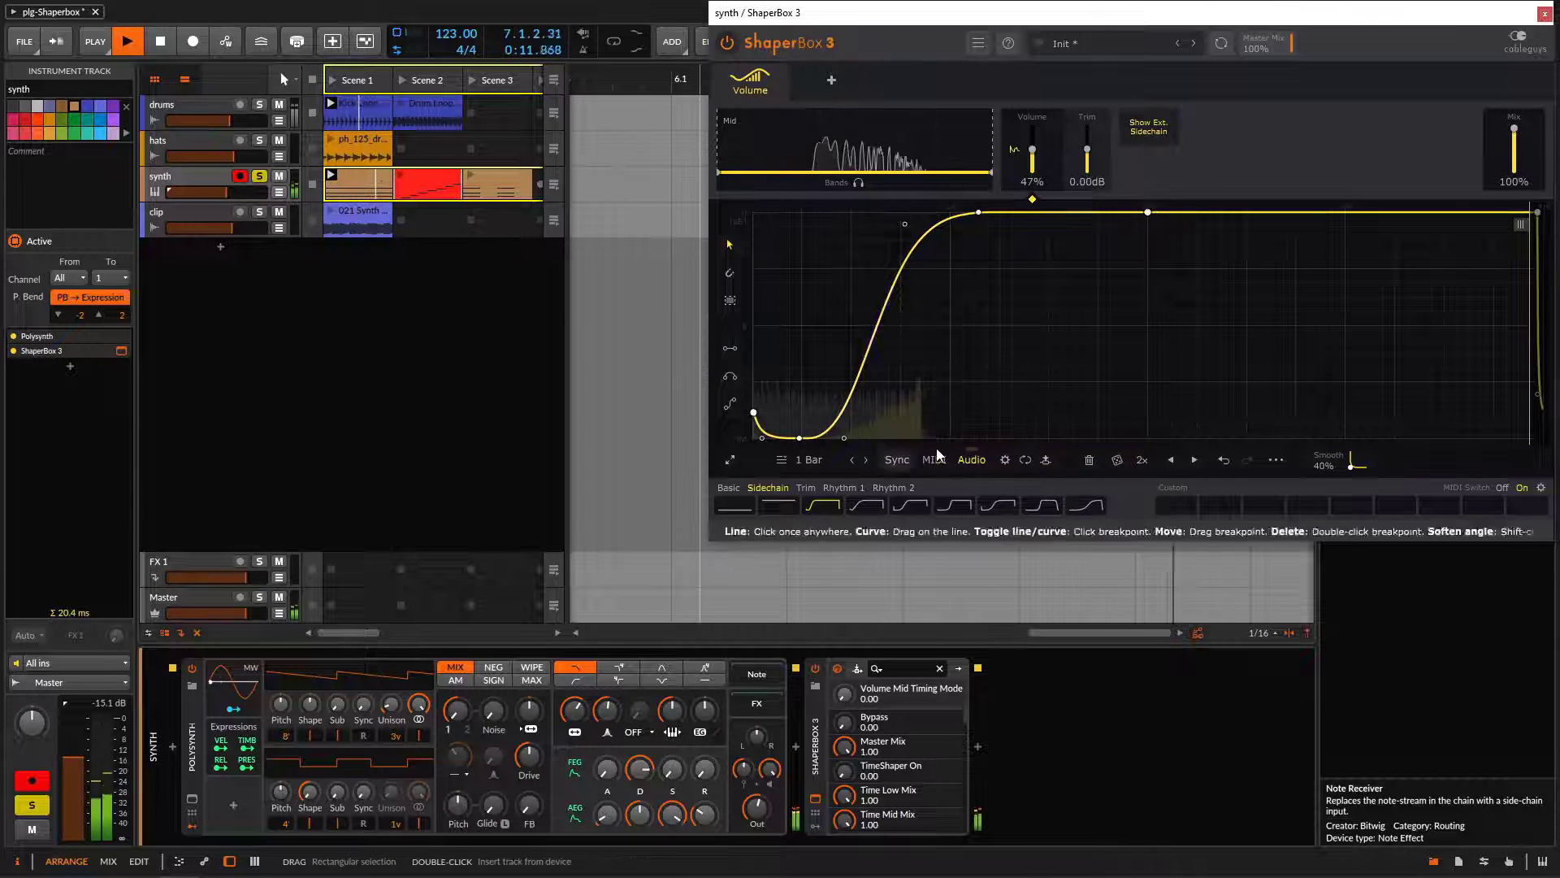
Step: Solo the drums track with the synth and set the Volume shaper to Audio triggering with the external sidechain input enabled
left_click(897, 460)
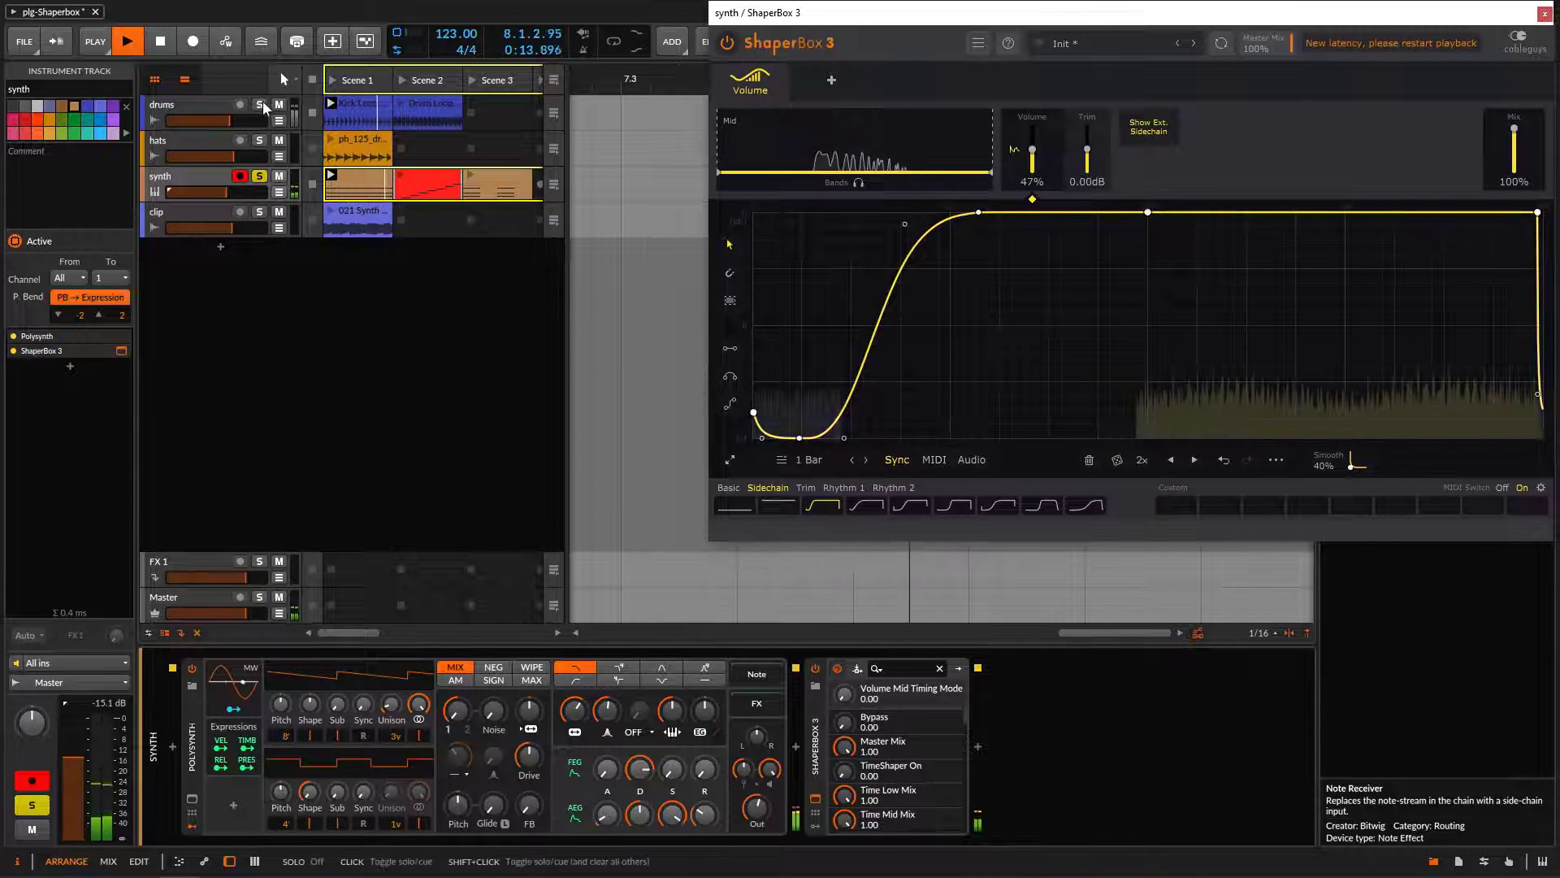
left_click(260, 104)
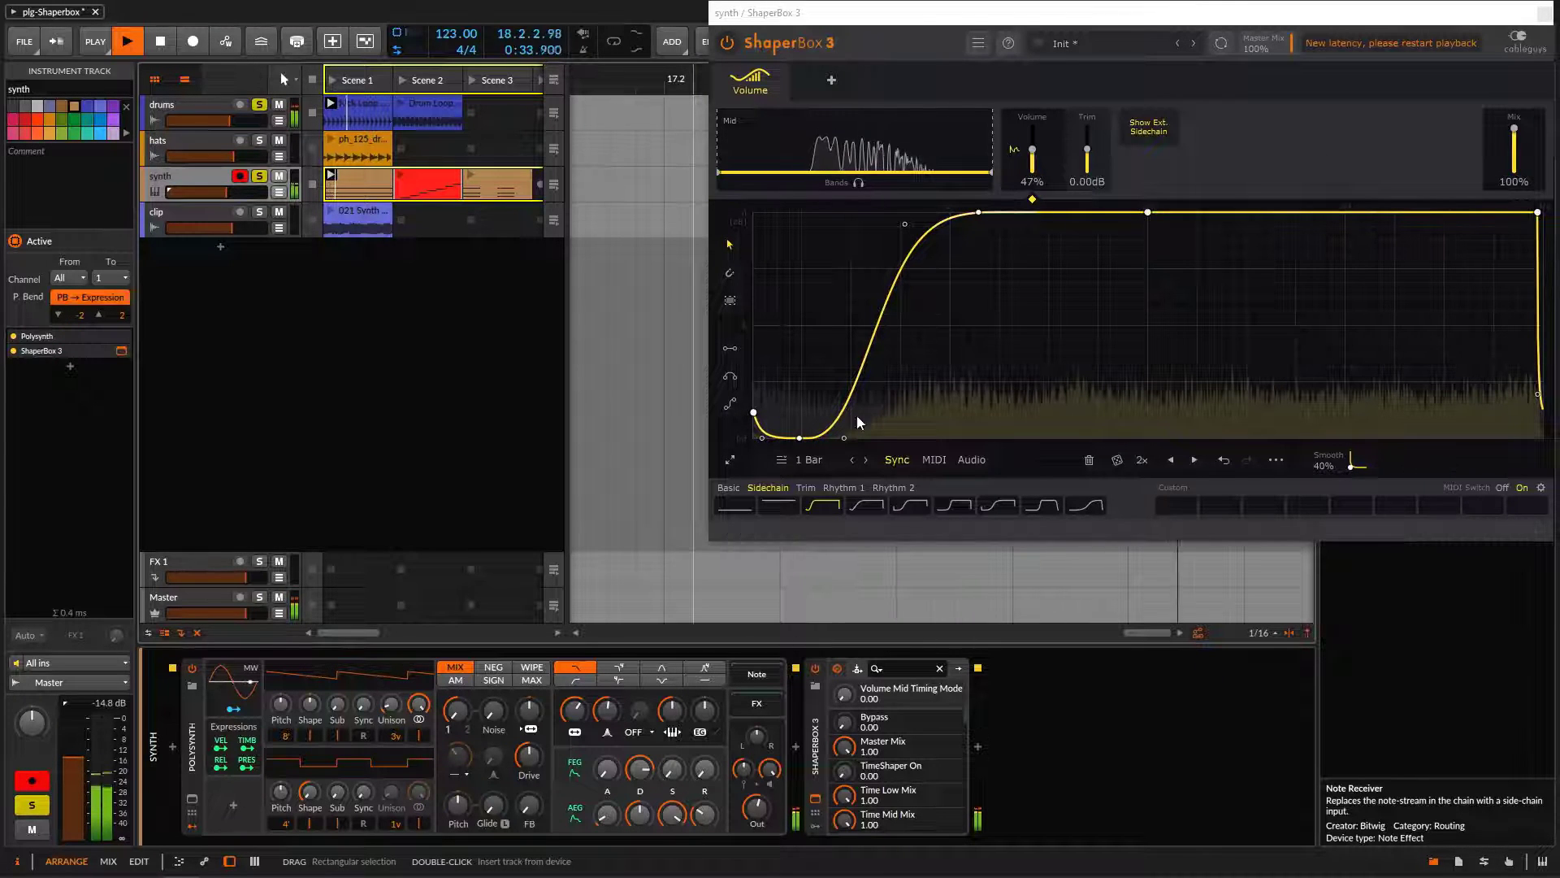
left_click(972, 466)
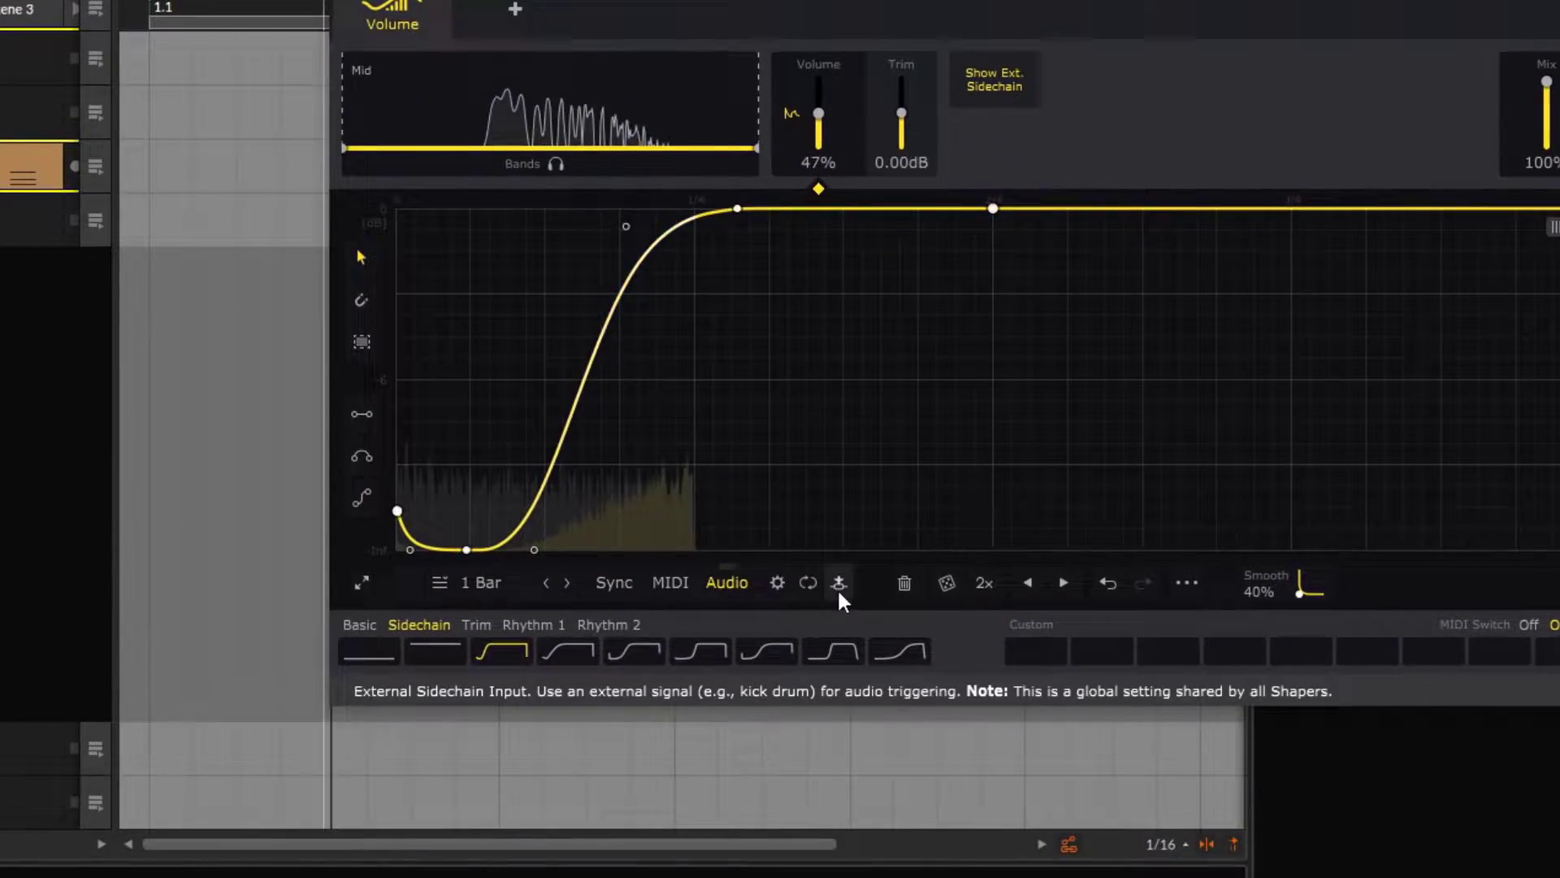
left_click(839, 590)
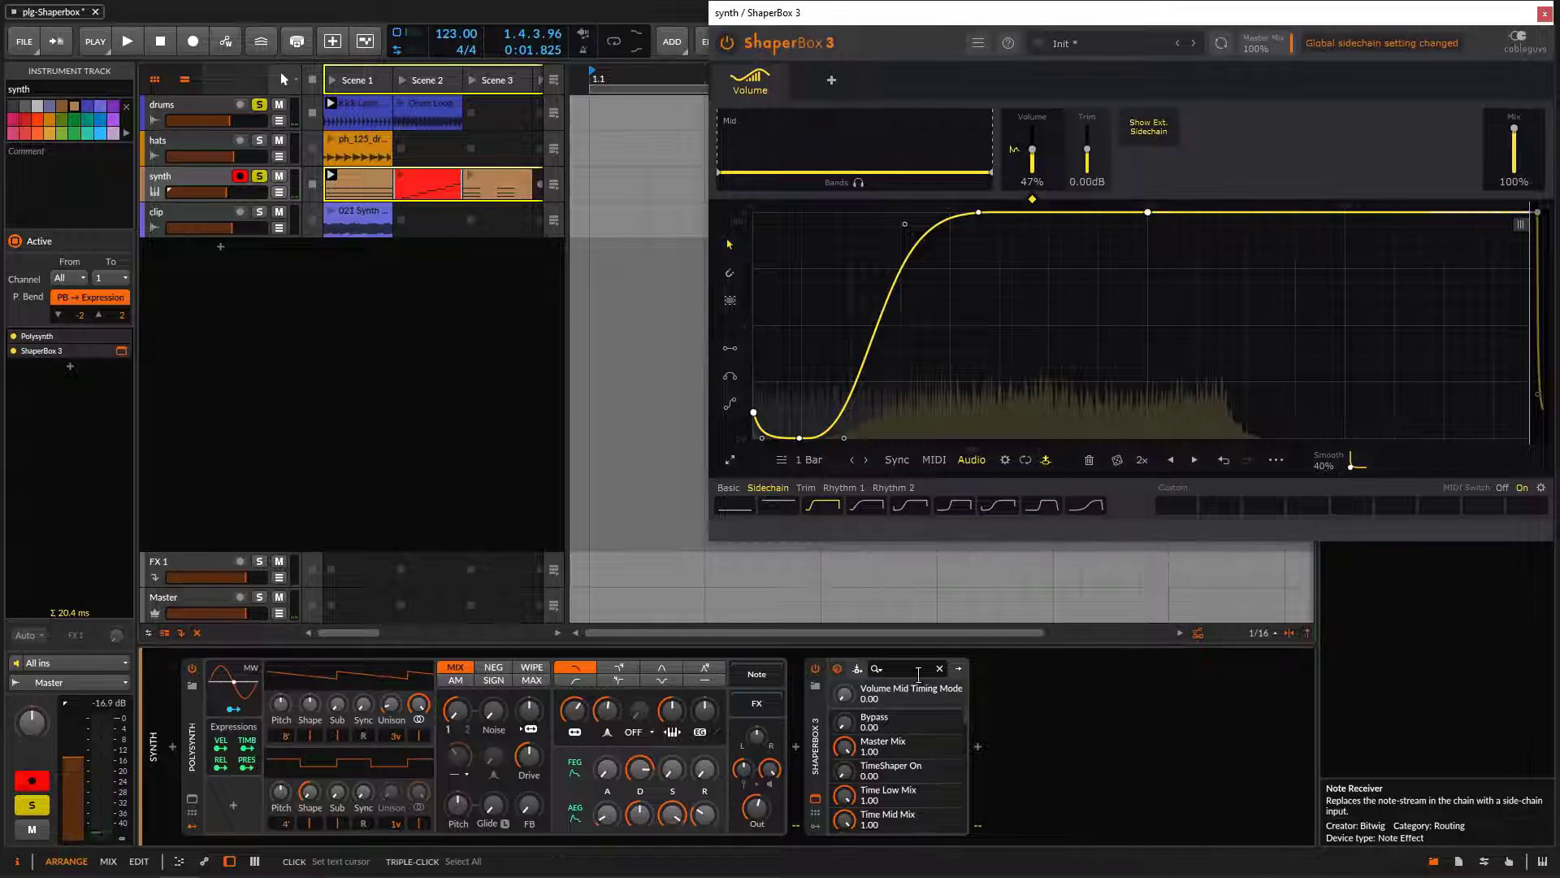
Step: Route drums (PRE) to the sidechain input of the ShaperBox 3 device on the synth track and start playback
left_click(858, 669)
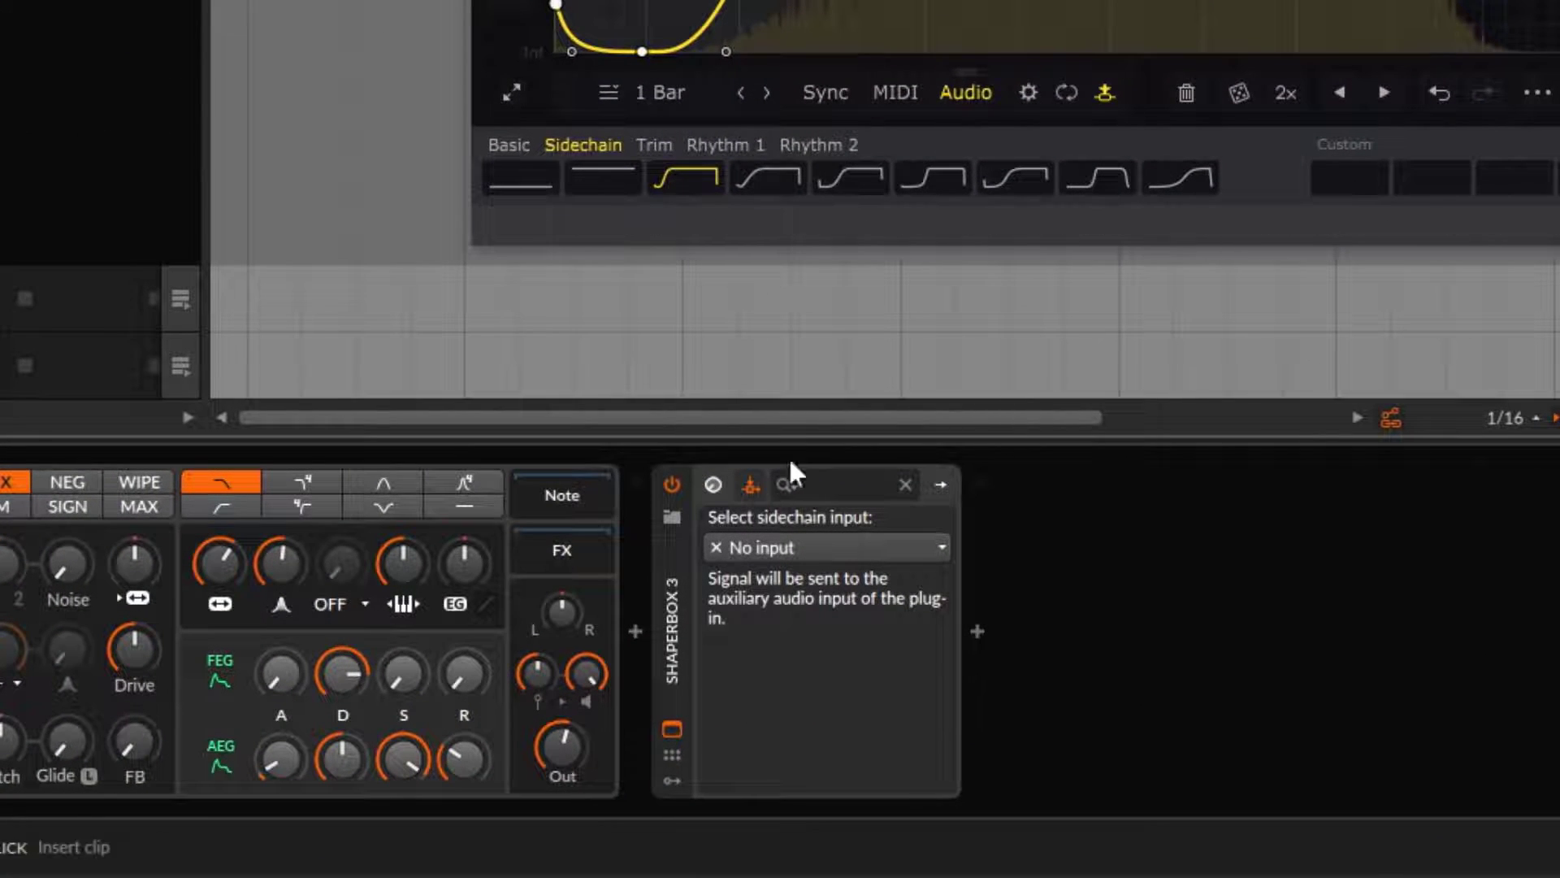
left_click(871, 545)
mouse_move(861, 656)
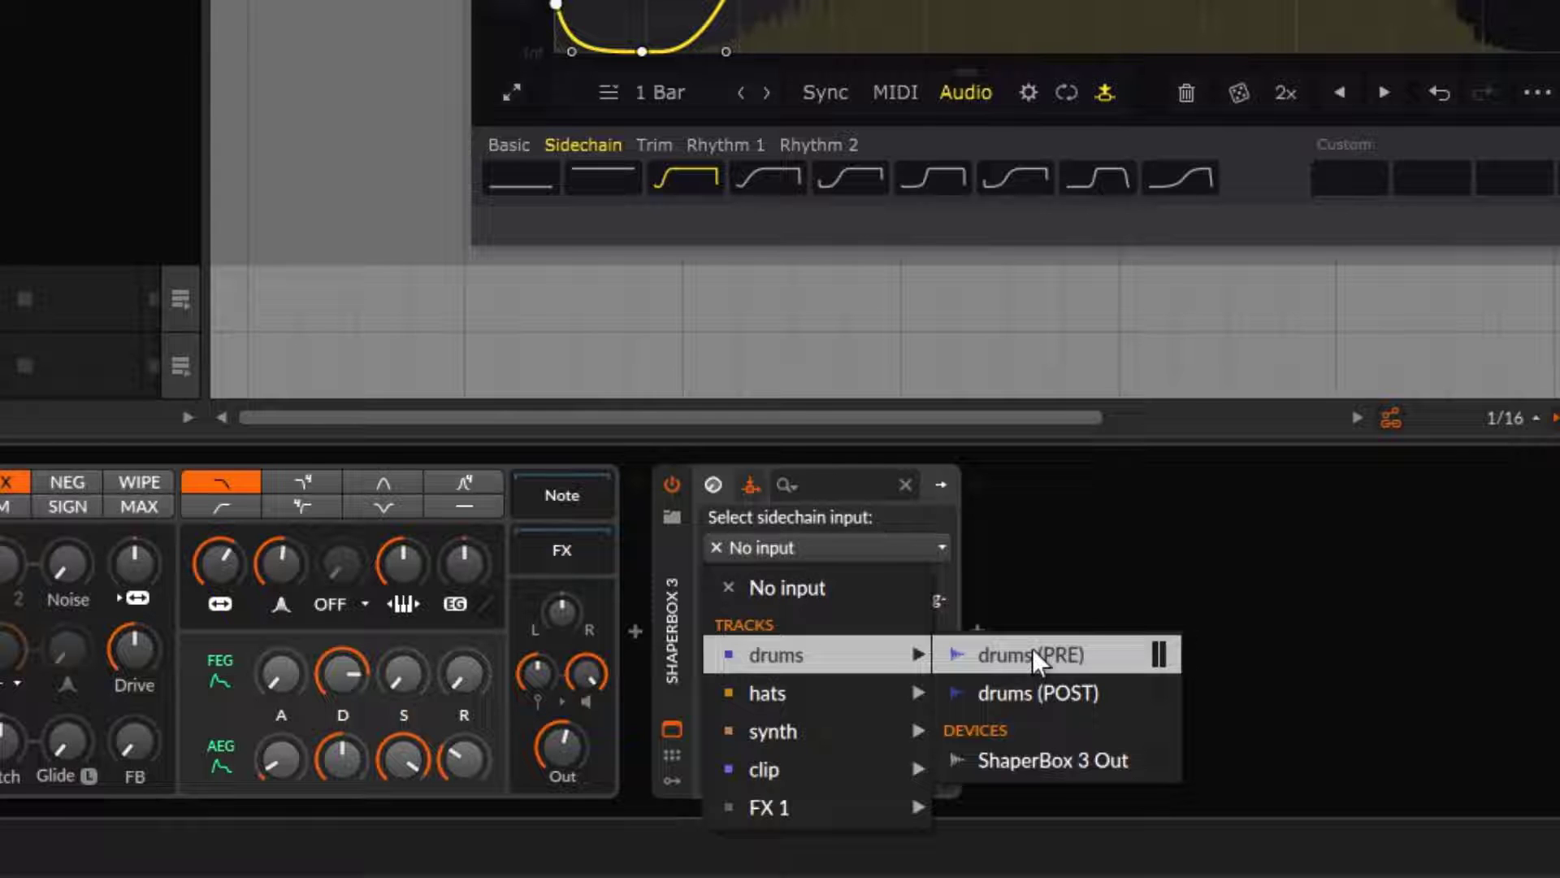
left_click(1066, 654)
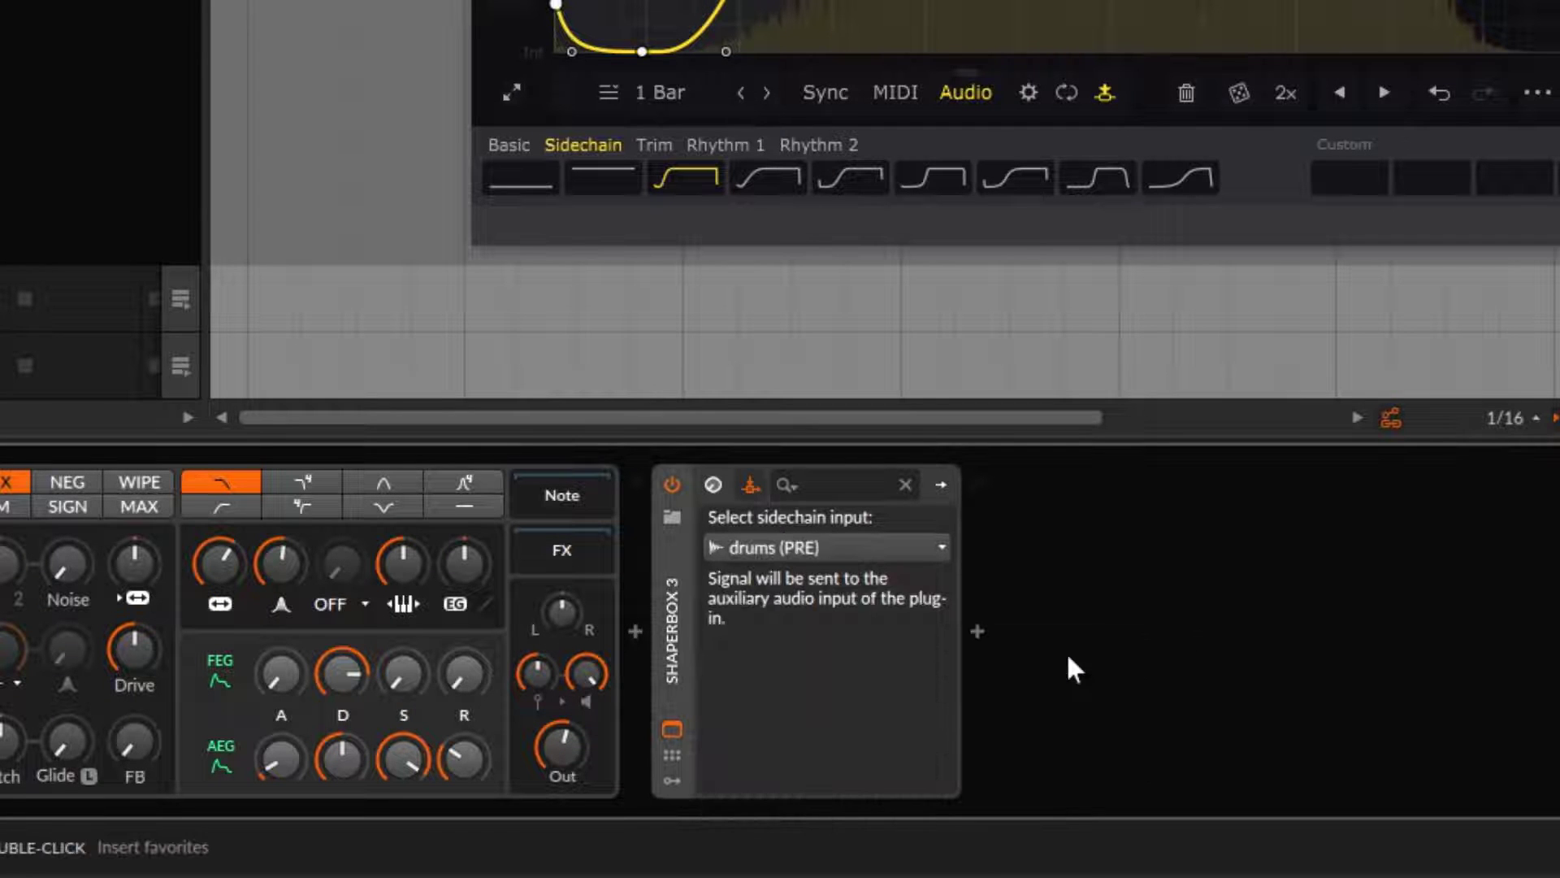
key("space")
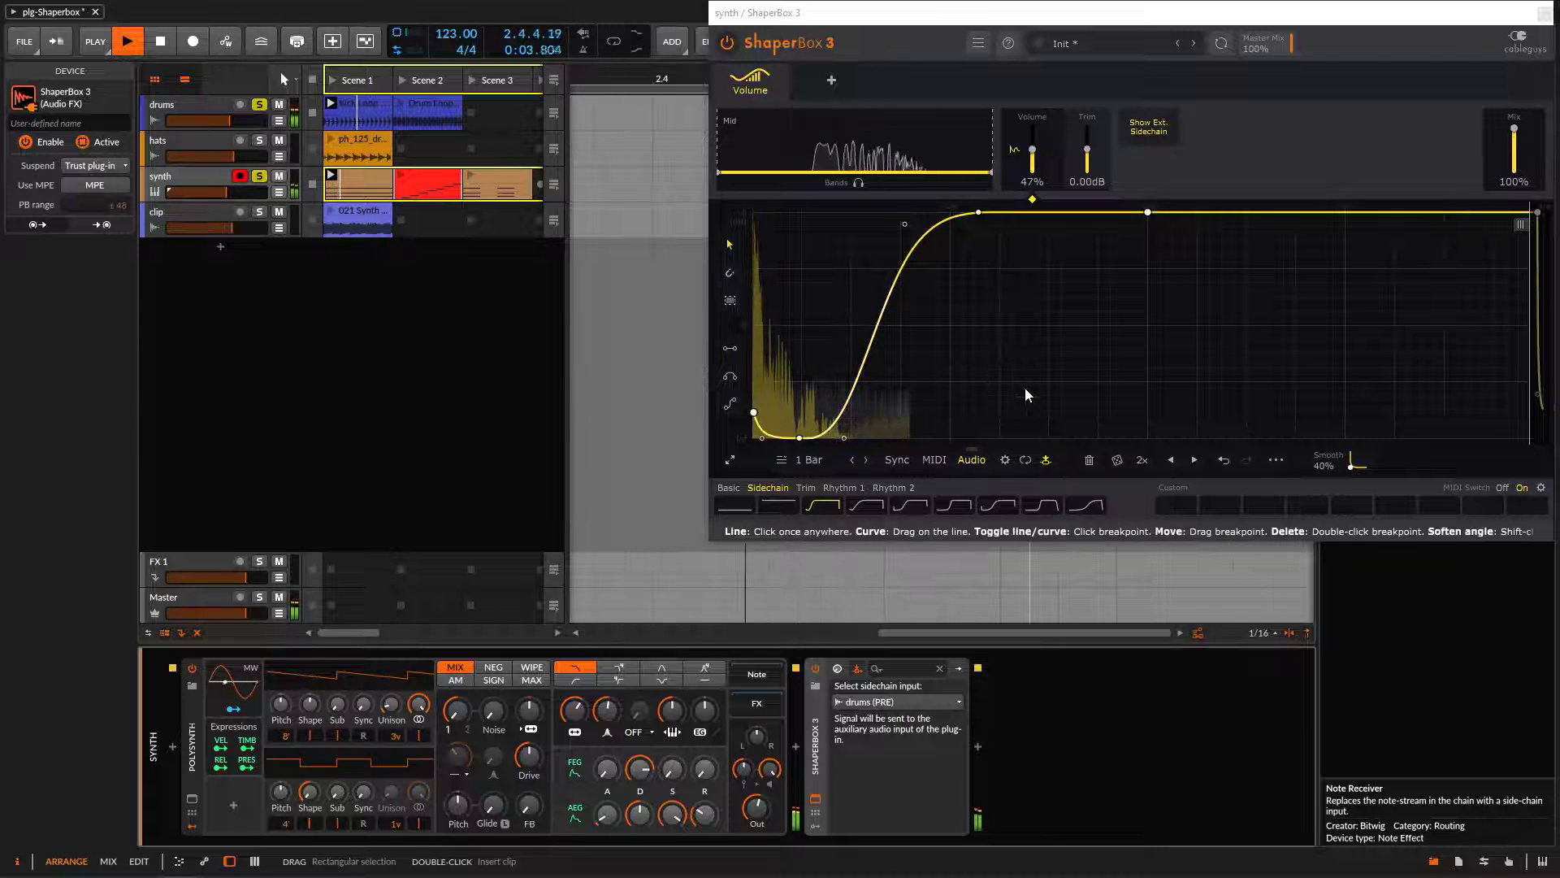
Step: Open the global audio trigger settings and try thresholds of -8.88 dB and -0.05 dB before setting it to -6.94 dB
left_click(1005, 459)
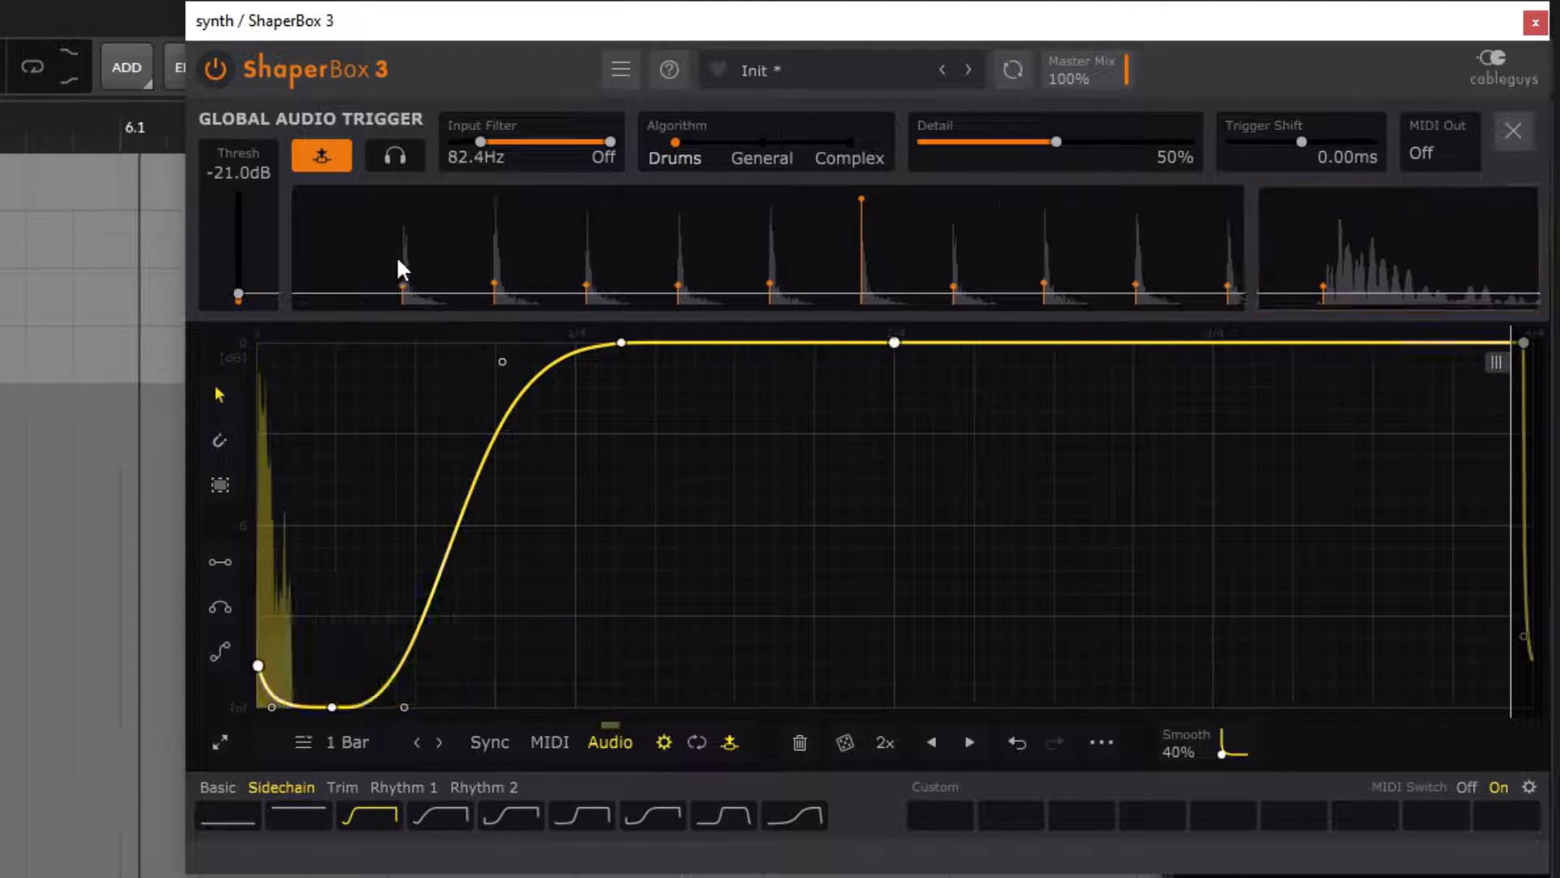
left_click_drag(238, 294, 238, 262)
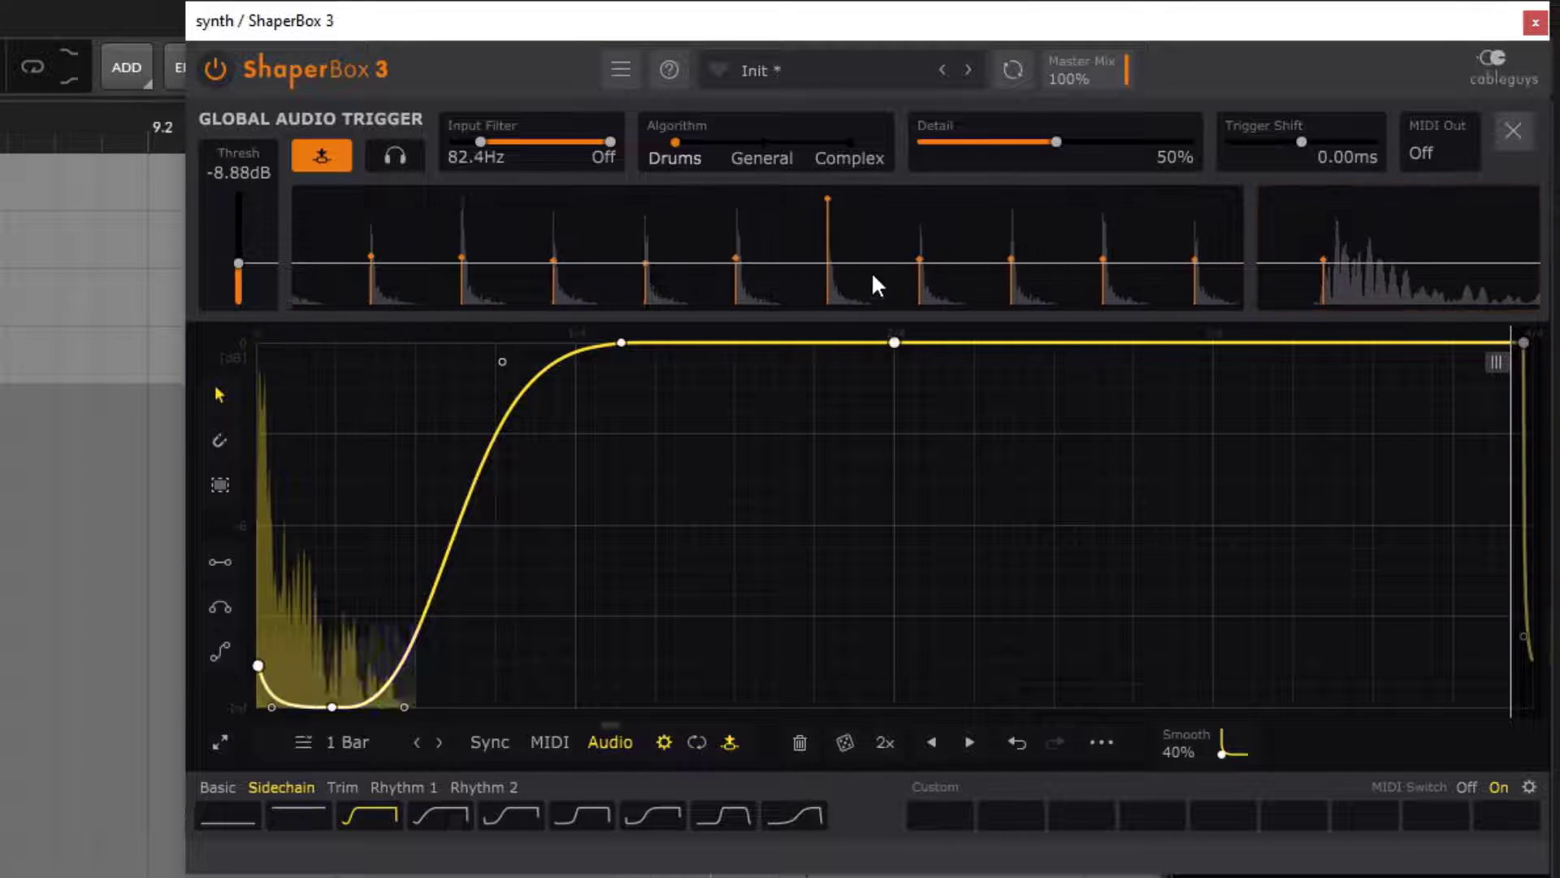
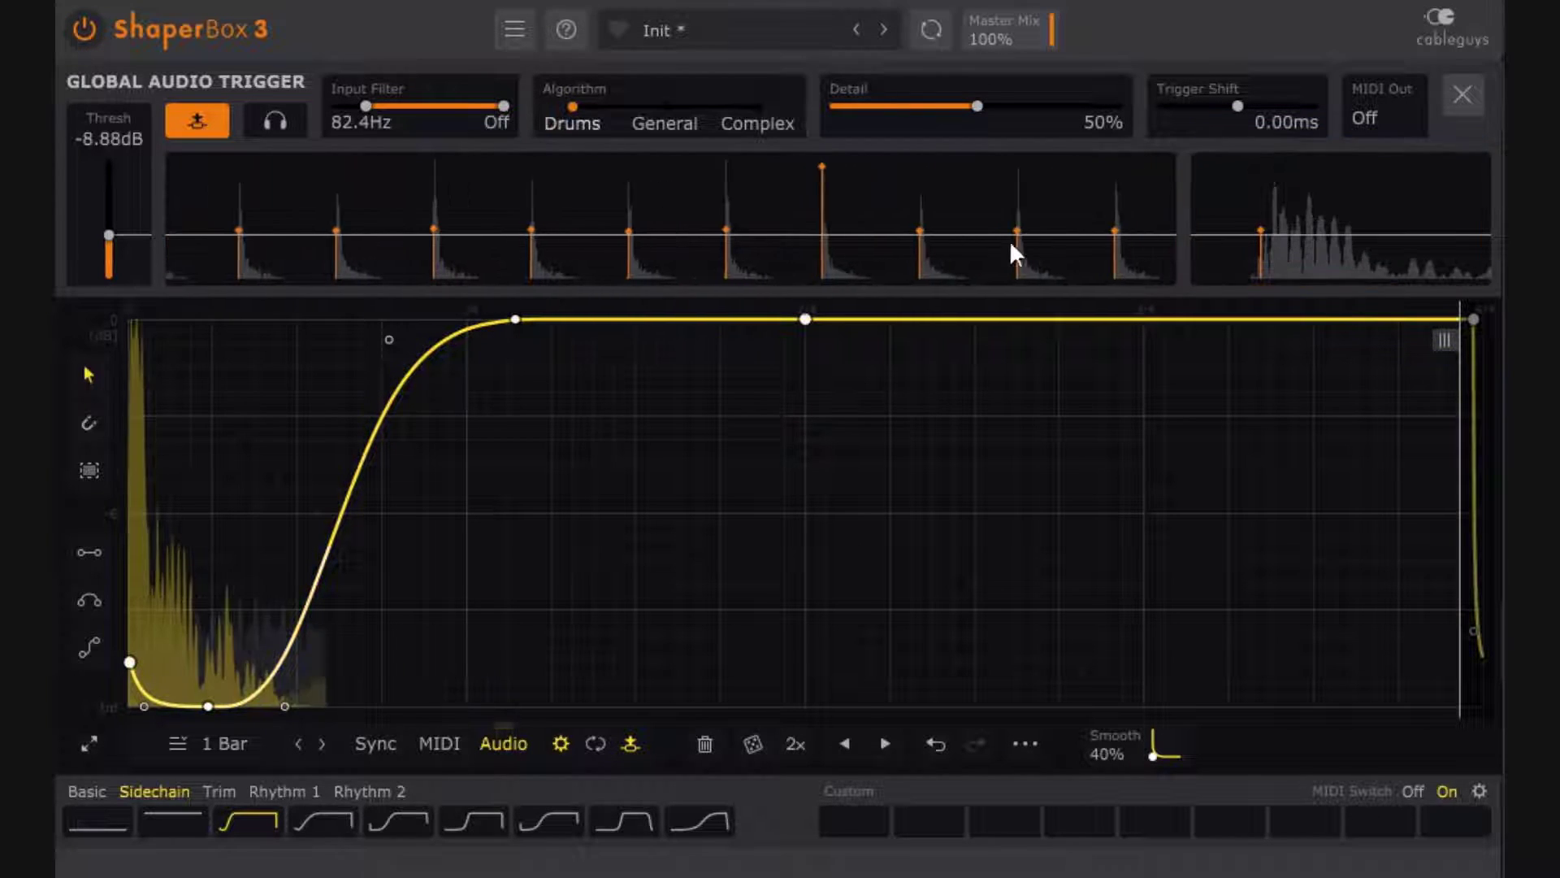
left_click_drag(109, 235, 109, 160)
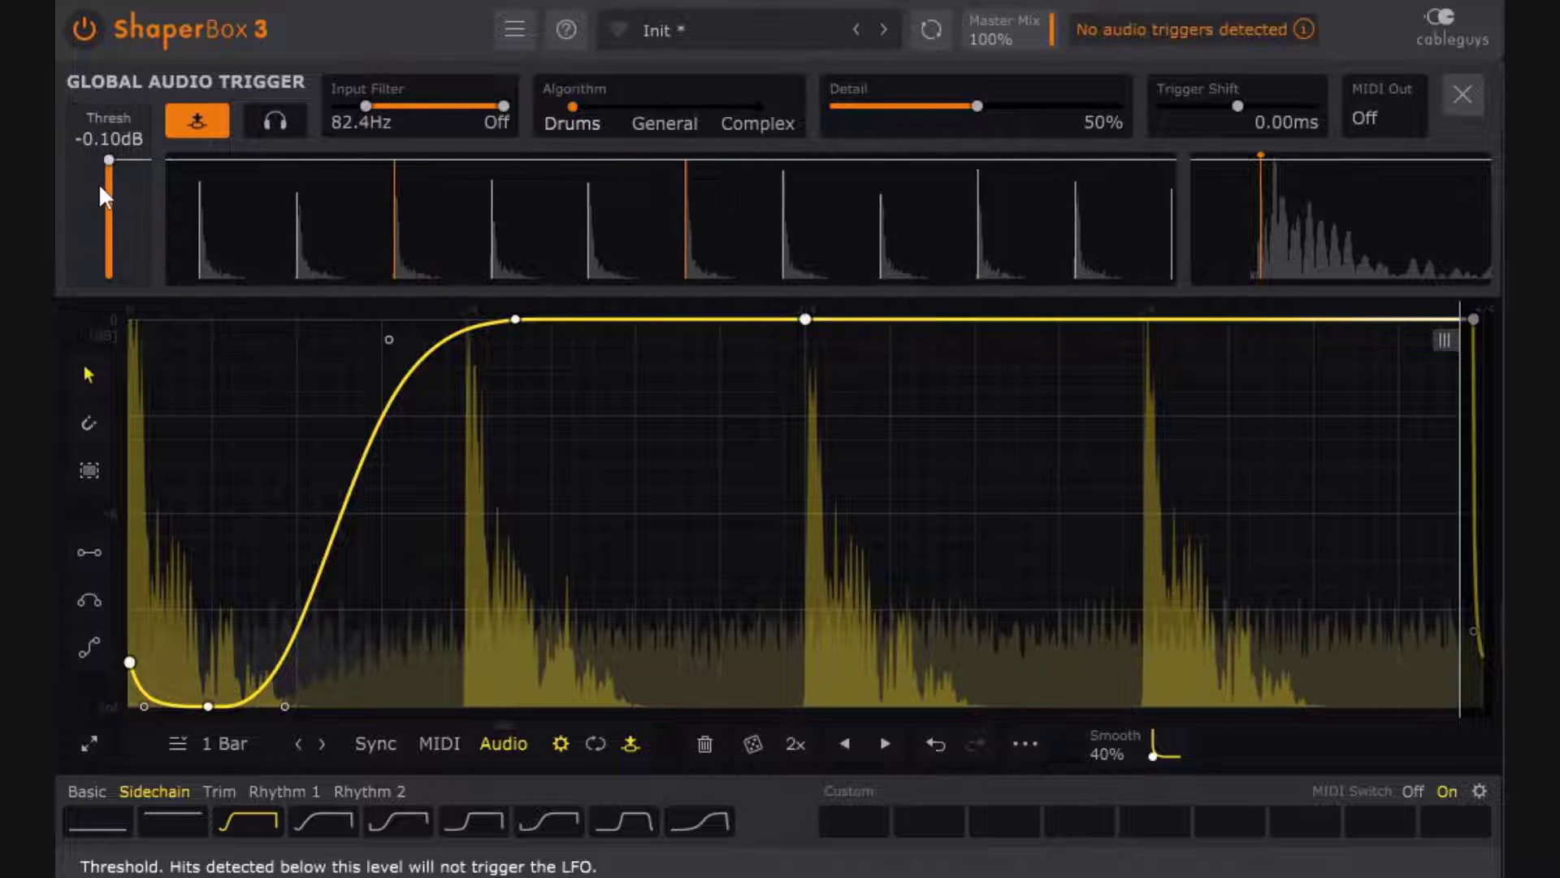
left_click_drag(109, 160, 109, 159)
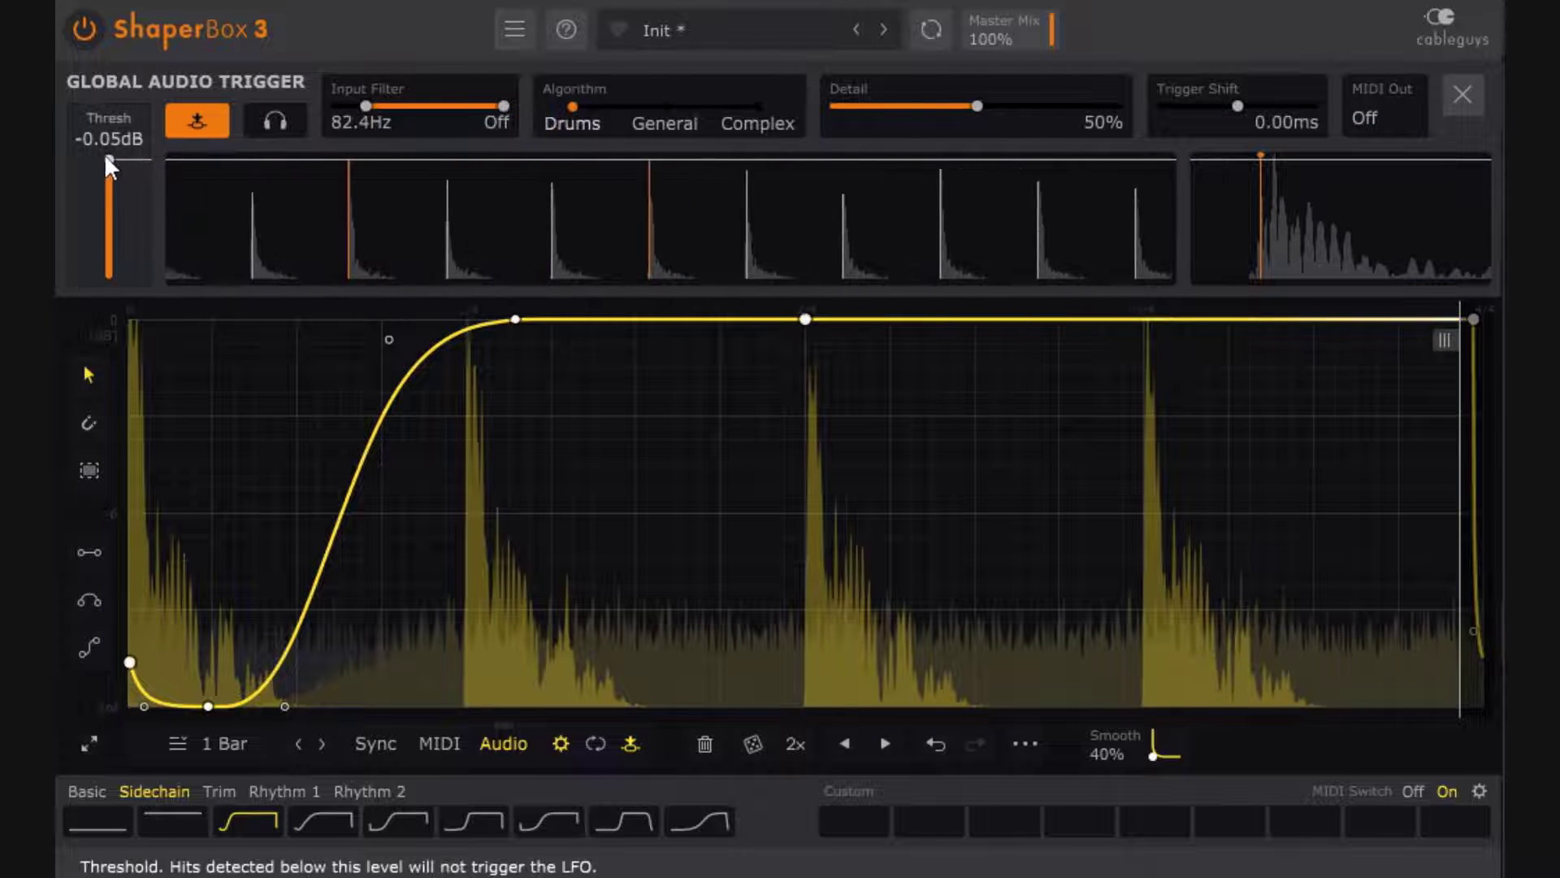
left_click_drag(105, 156, 109, 224)
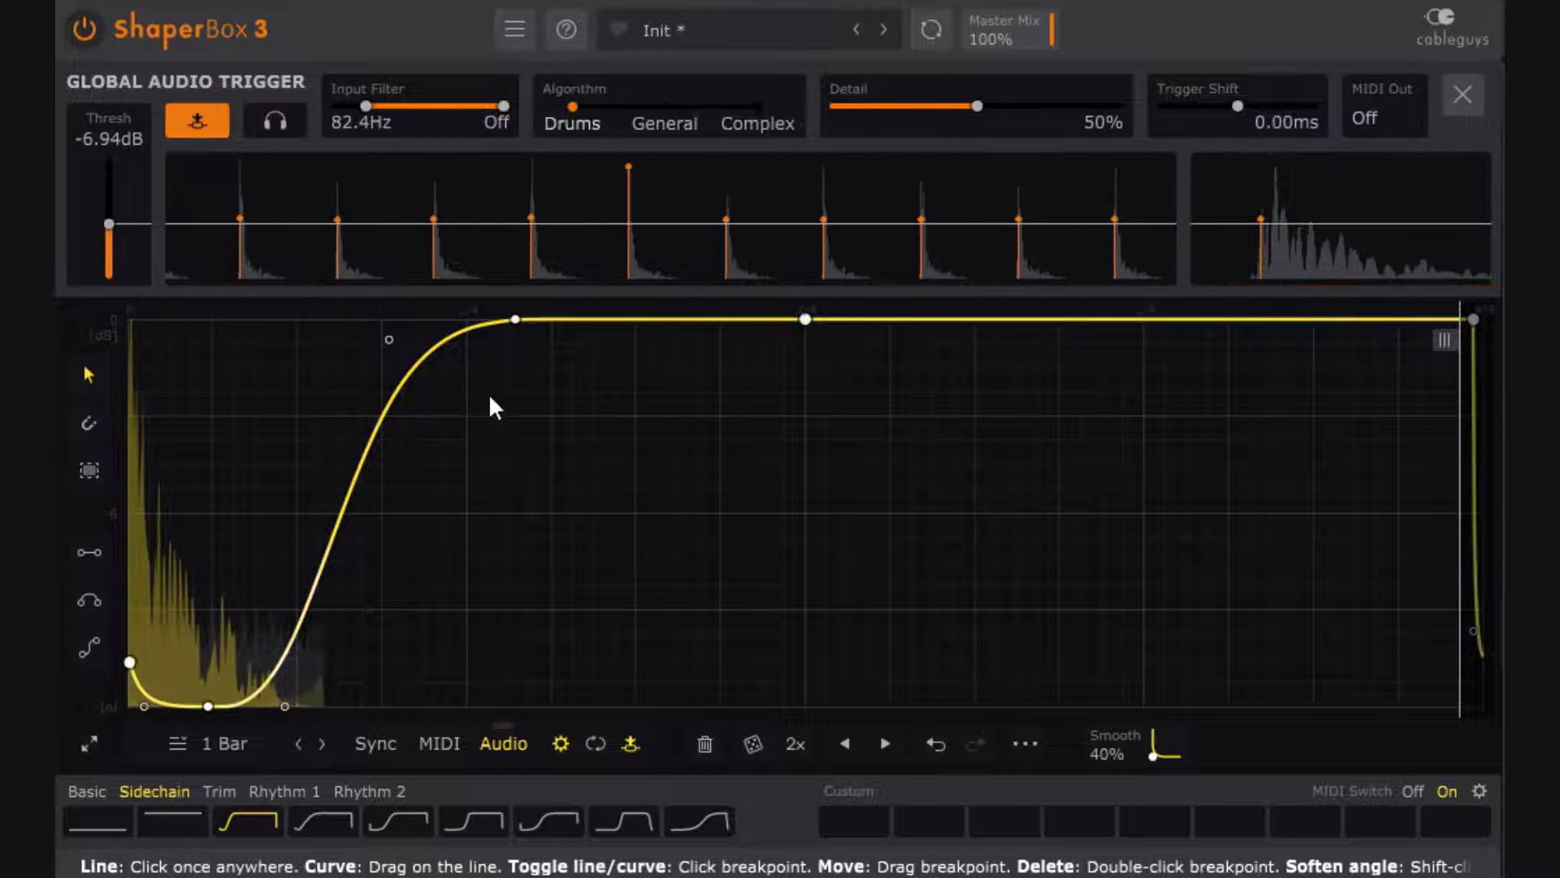
Step: Audition the trigger input through monitoring and compare triggering with the external sidechain switched off and back on
left_click(275, 122)
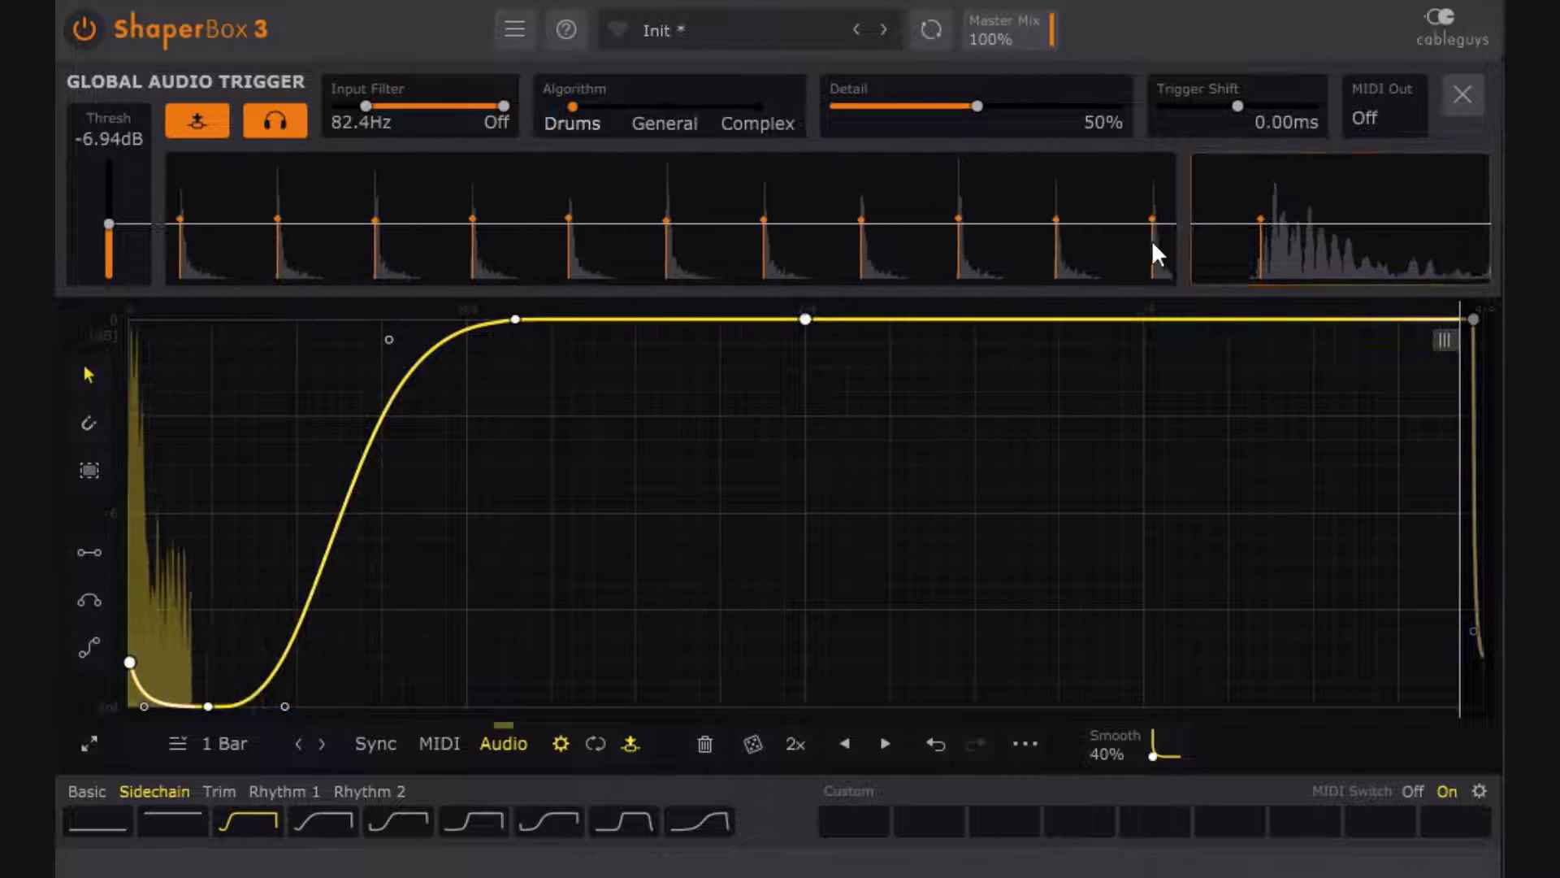
left_click(278, 129)
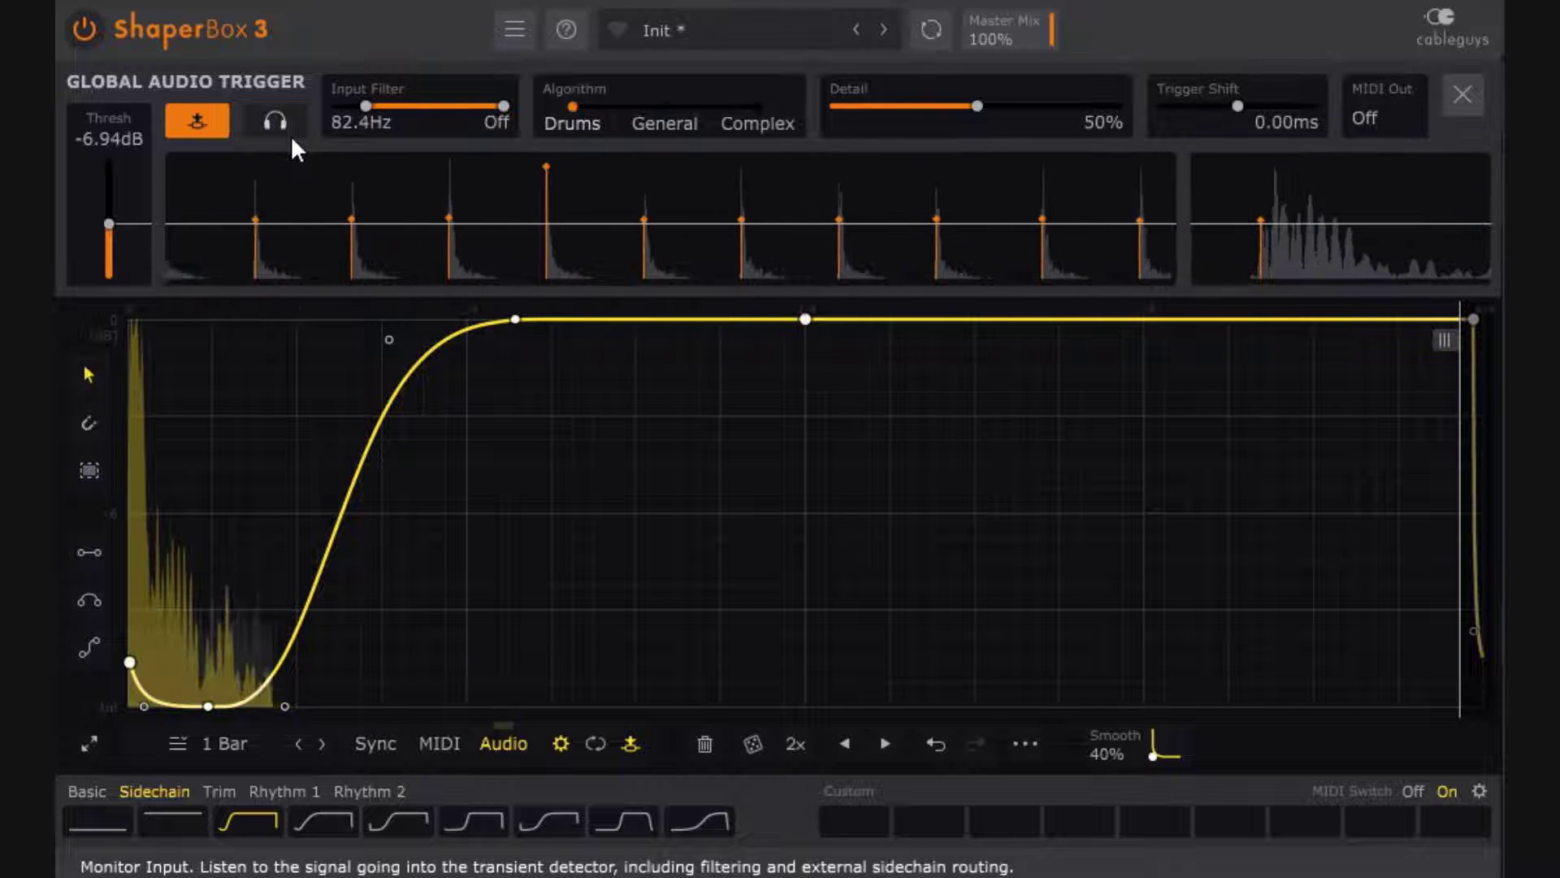
left_click(199, 120)
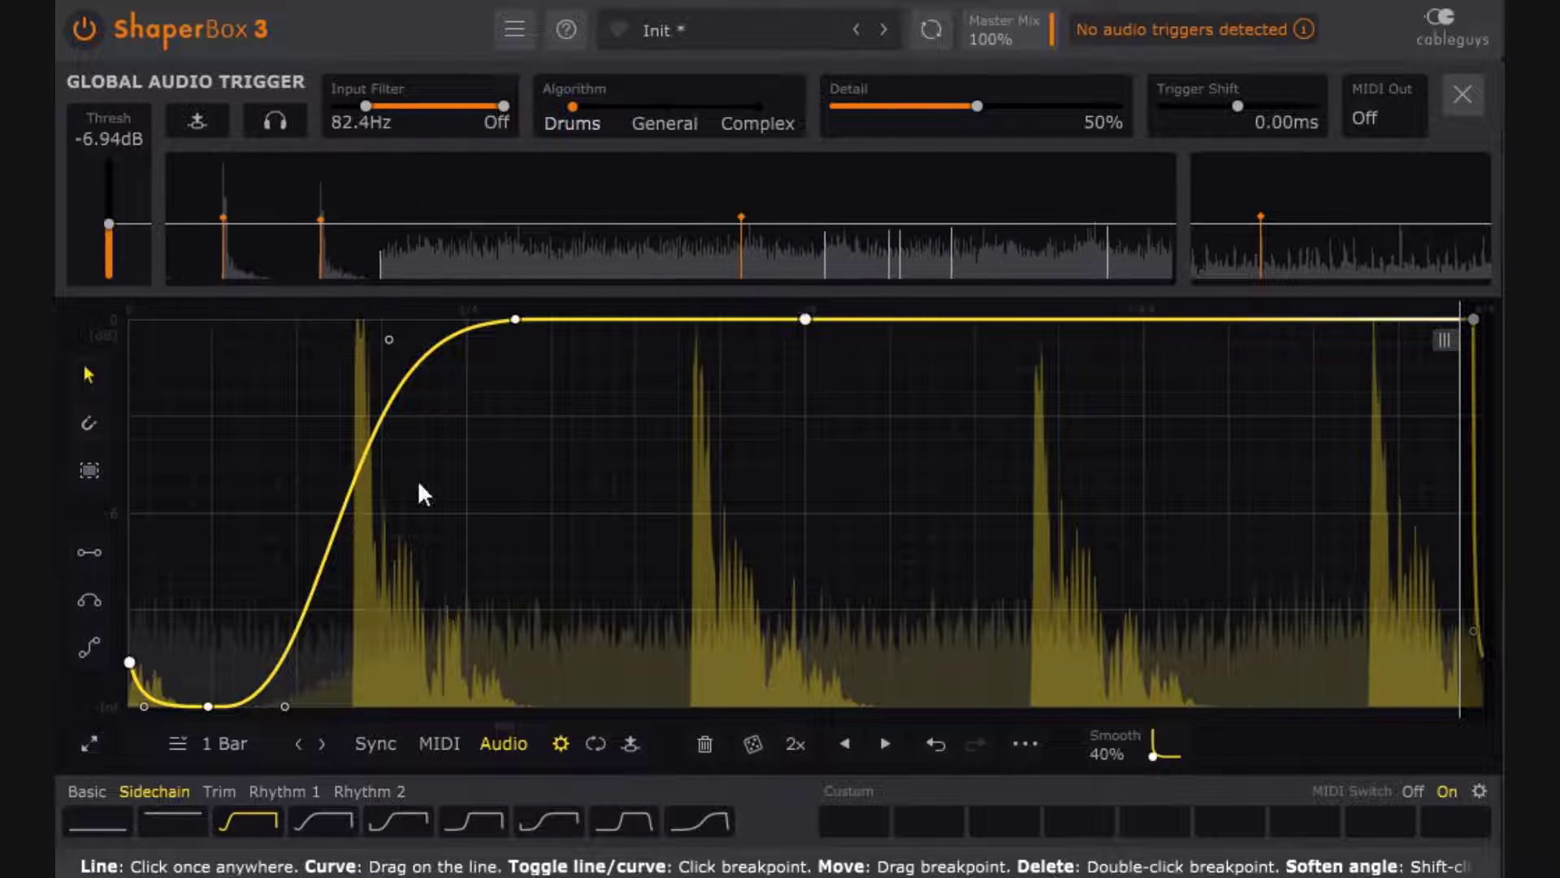
left_click(197, 123)
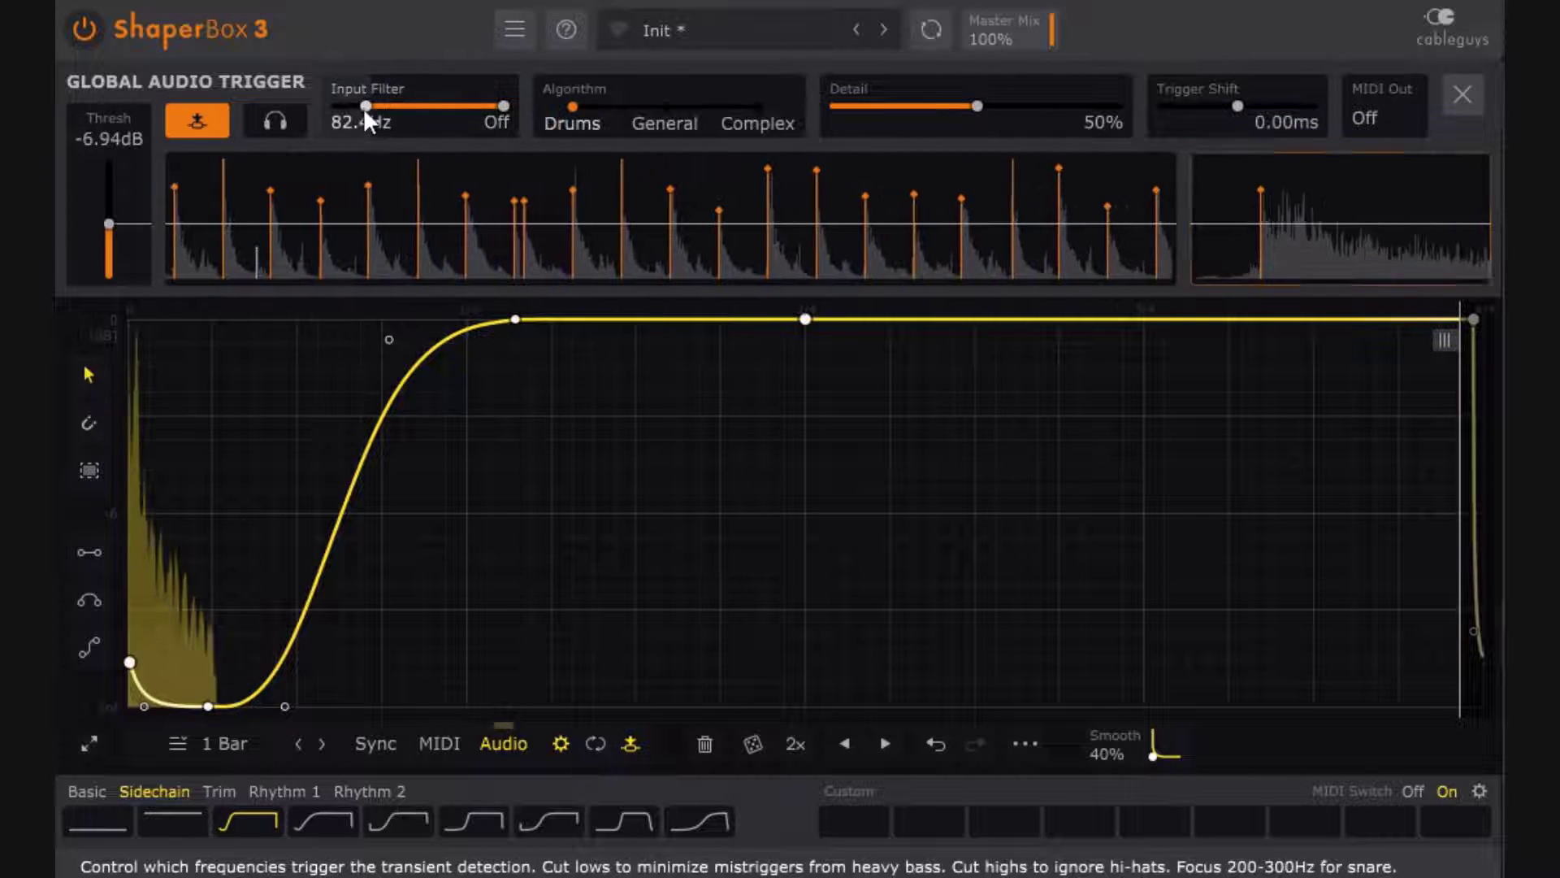
left_click(278, 122)
left_click(279, 122)
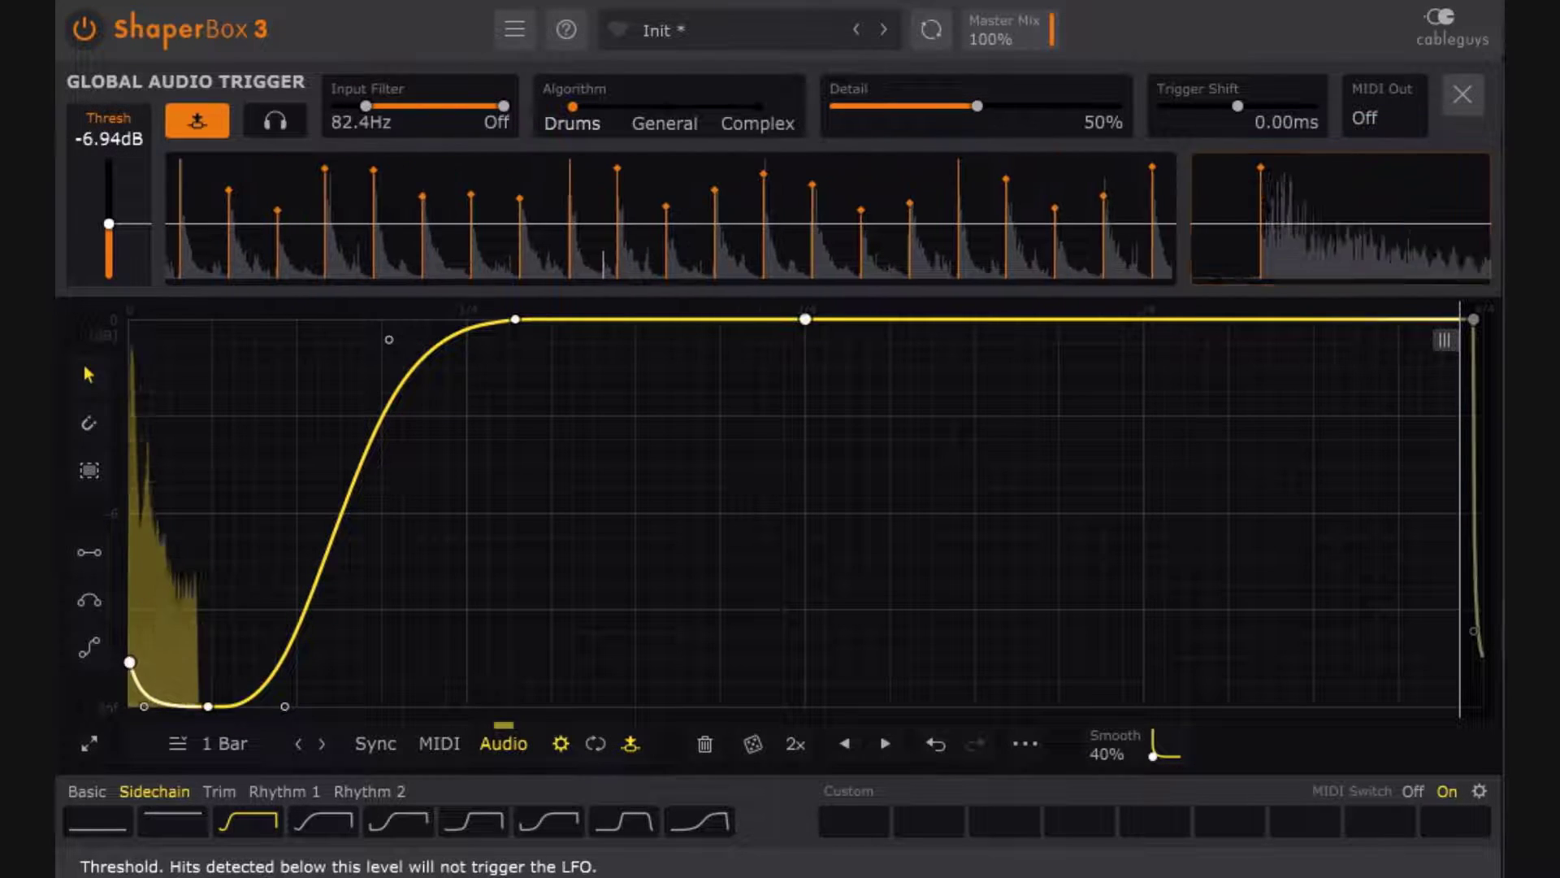
Step: Restrict the trigger input filter to low frequencies with the low cut off and high cut at 615 Hz, and set the threshold to -13.0 dB
left_click_drag(109, 224, 108, 191)
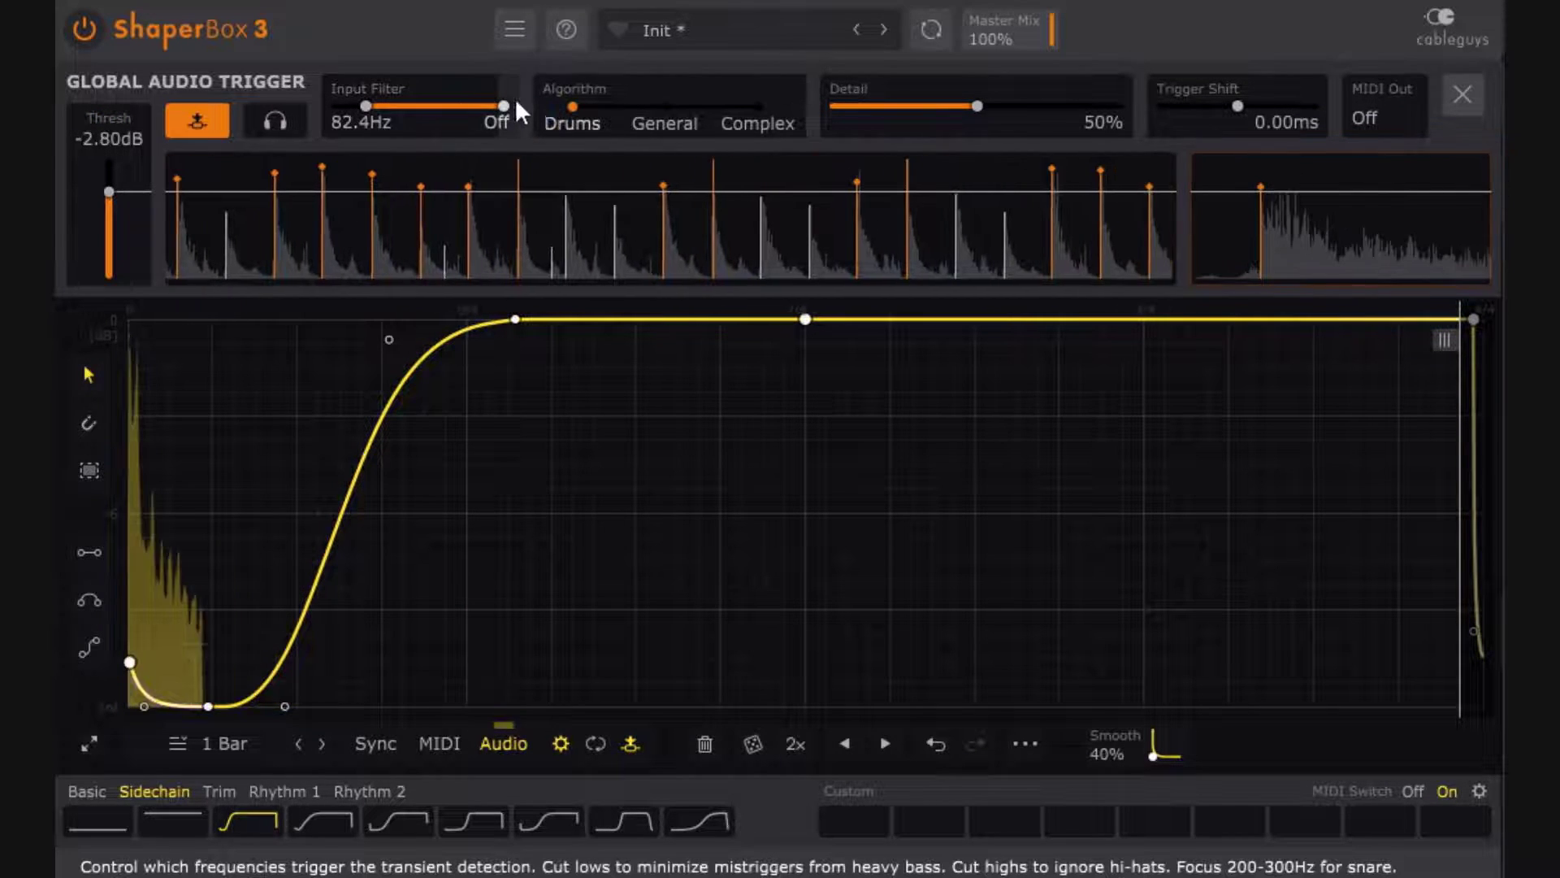
left_click_drag(504, 106, 336, 106)
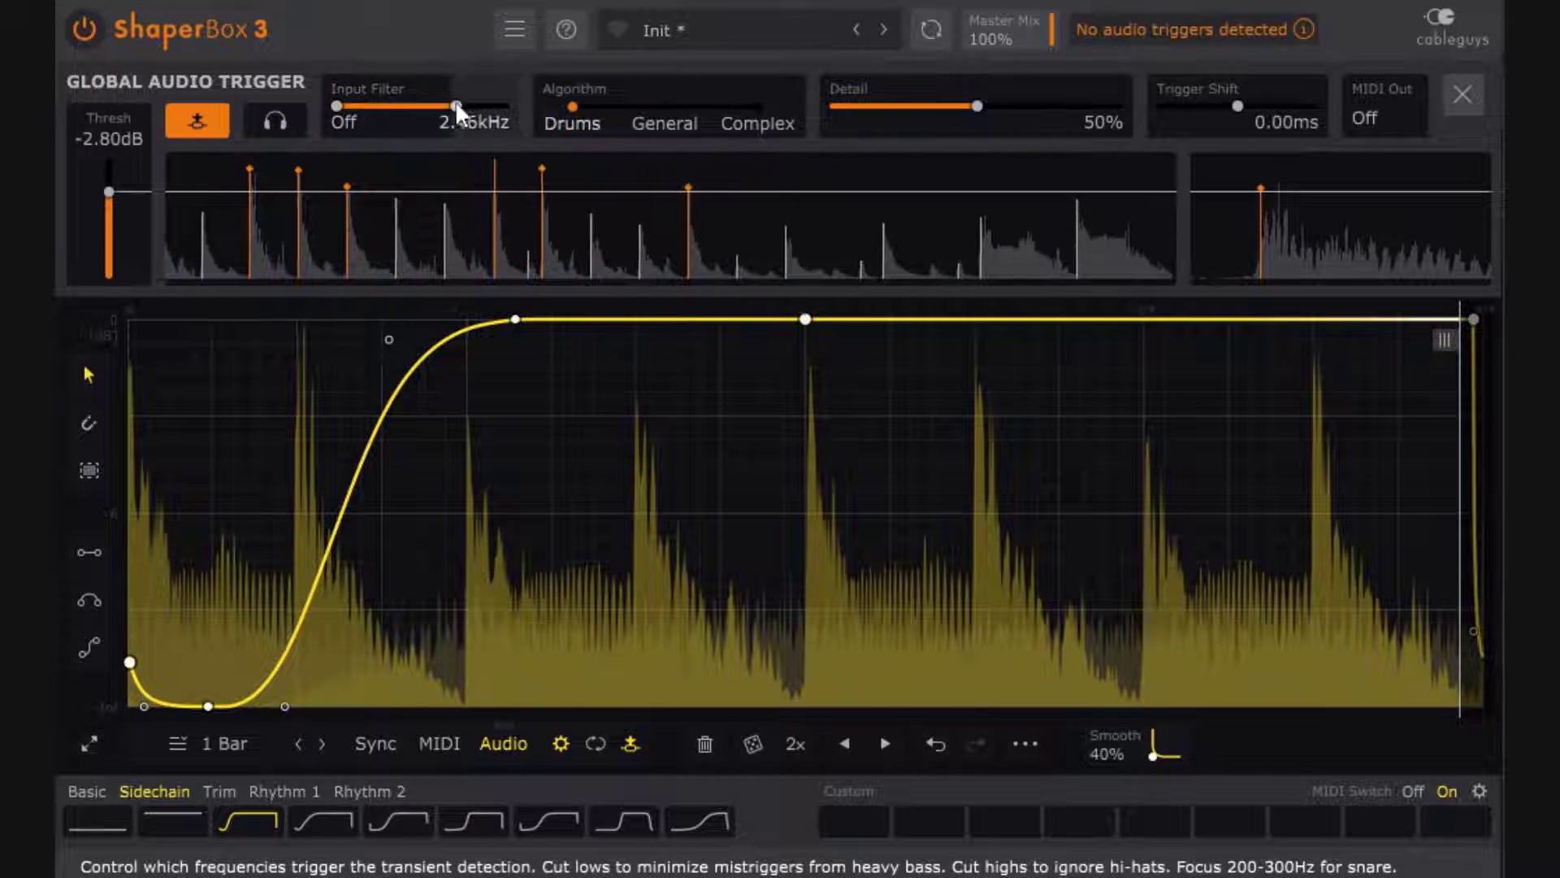
left_click_drag(455, 106, 426, 105)
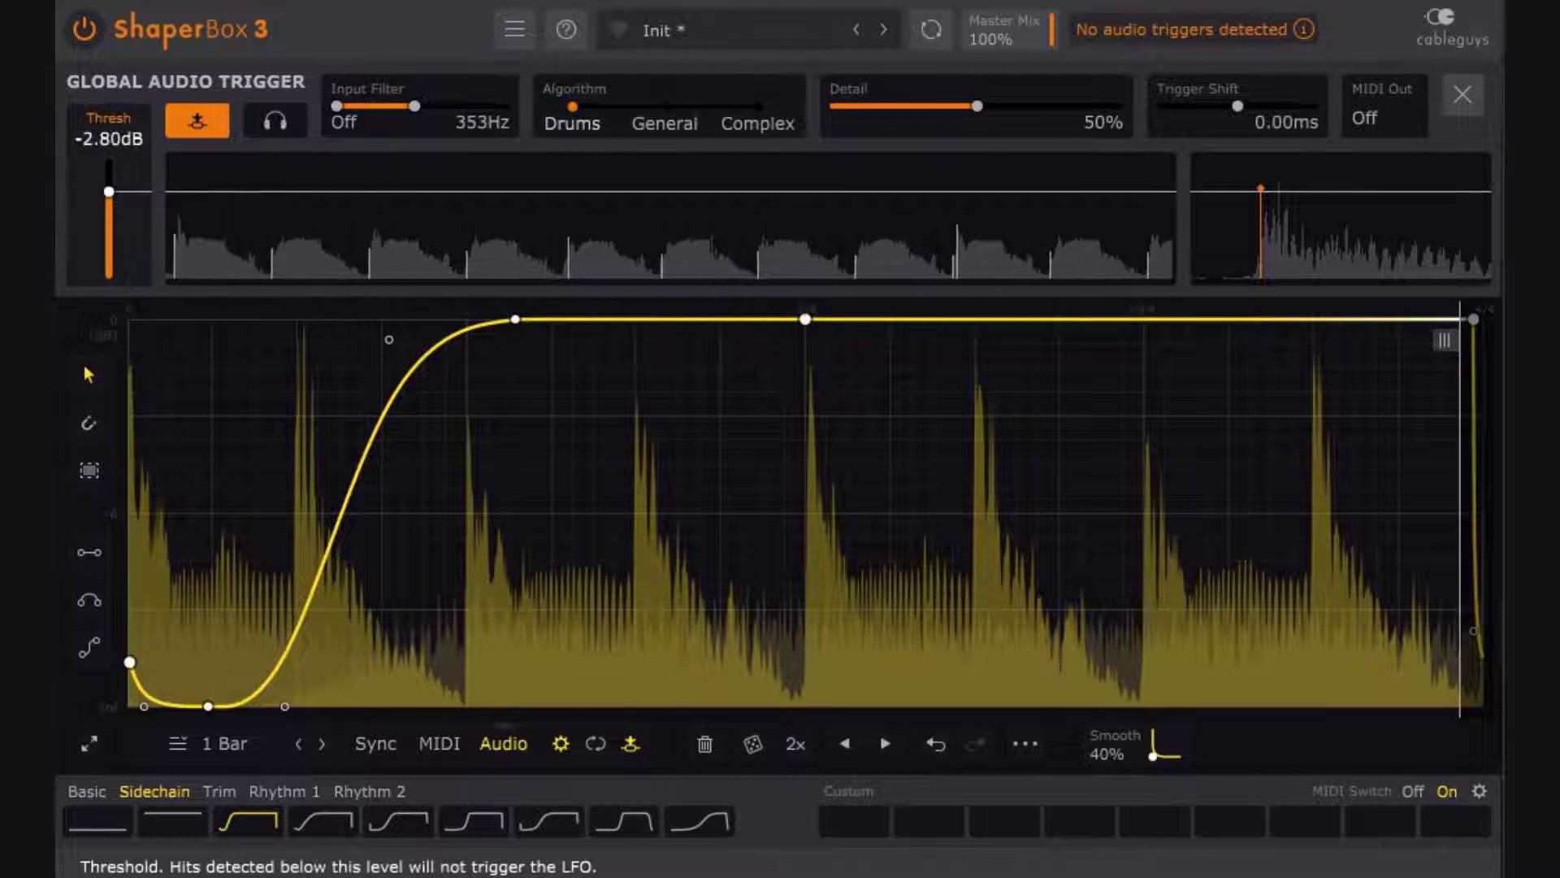
left_click_drag(134, 185, 109, 253)
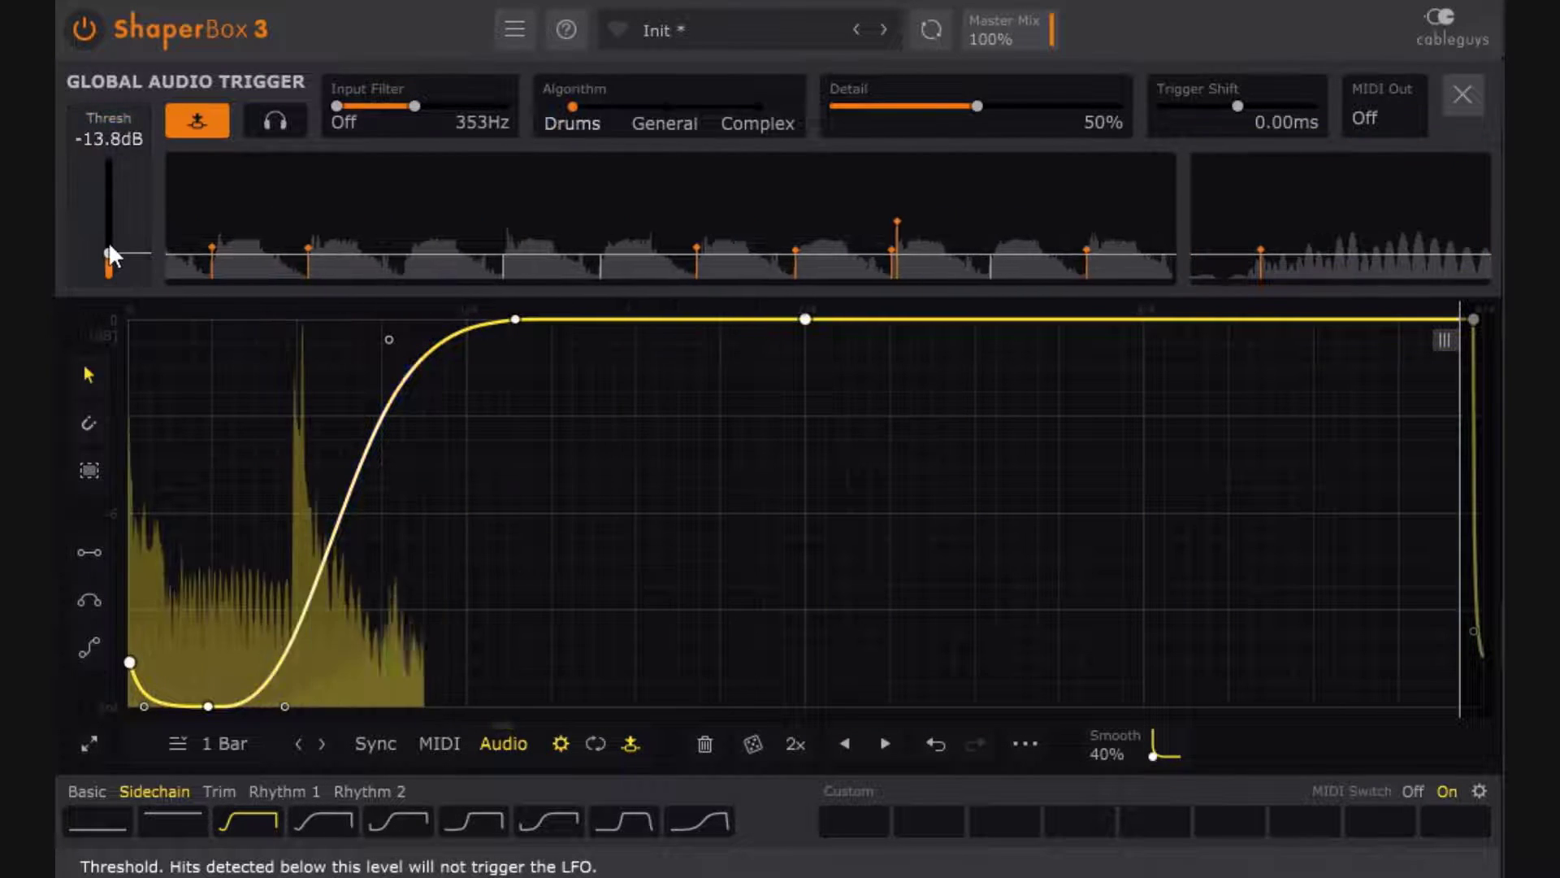
left_click_drag(109, 253, 109, 262)
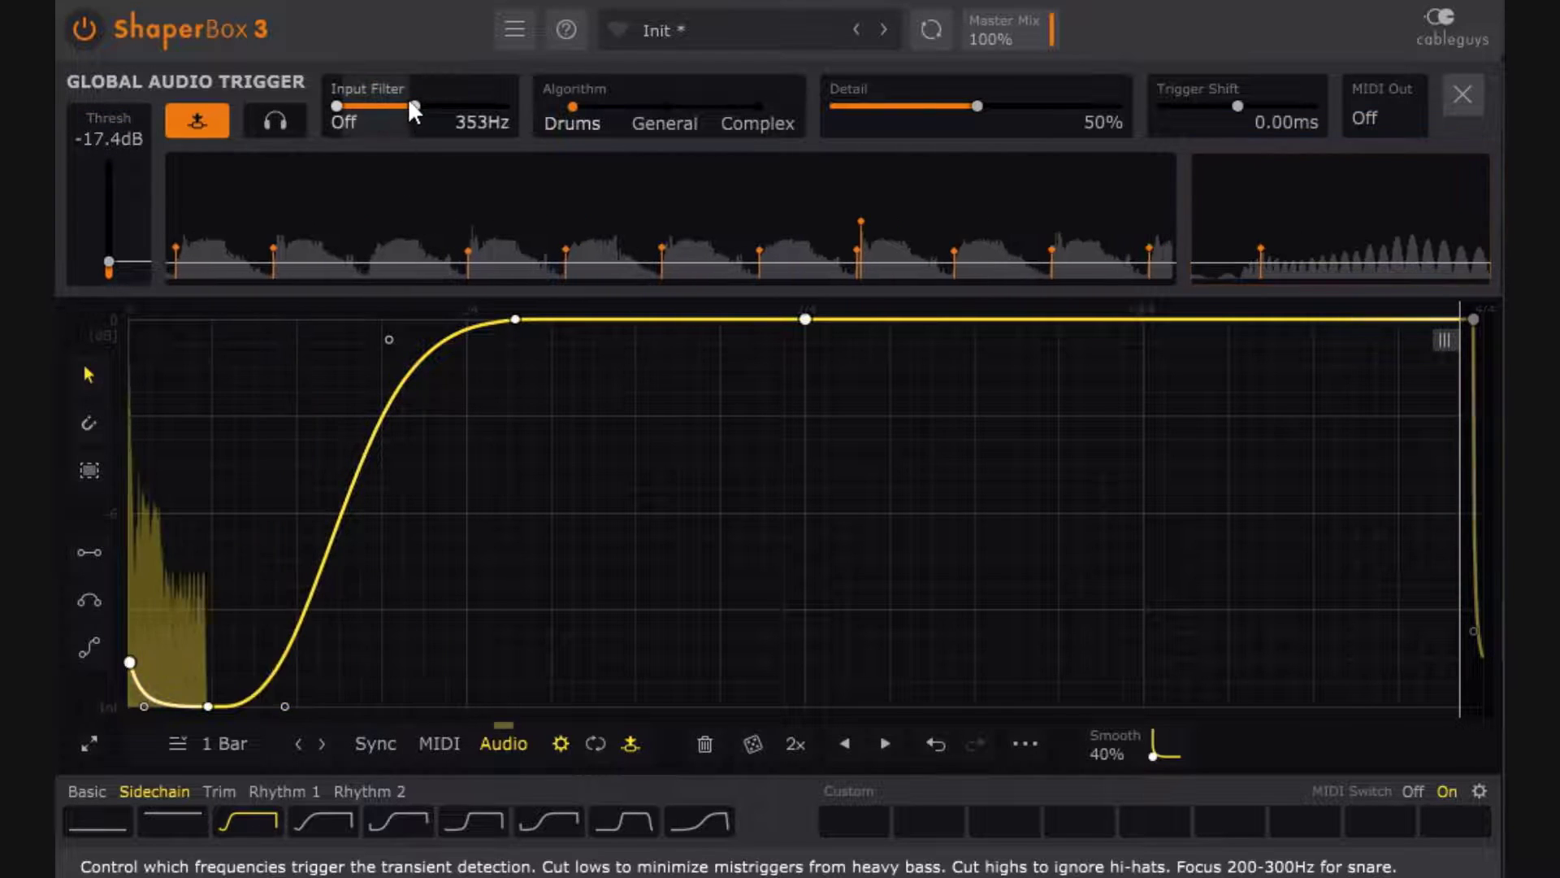
left_click_drag(413, 103, 426, 106)
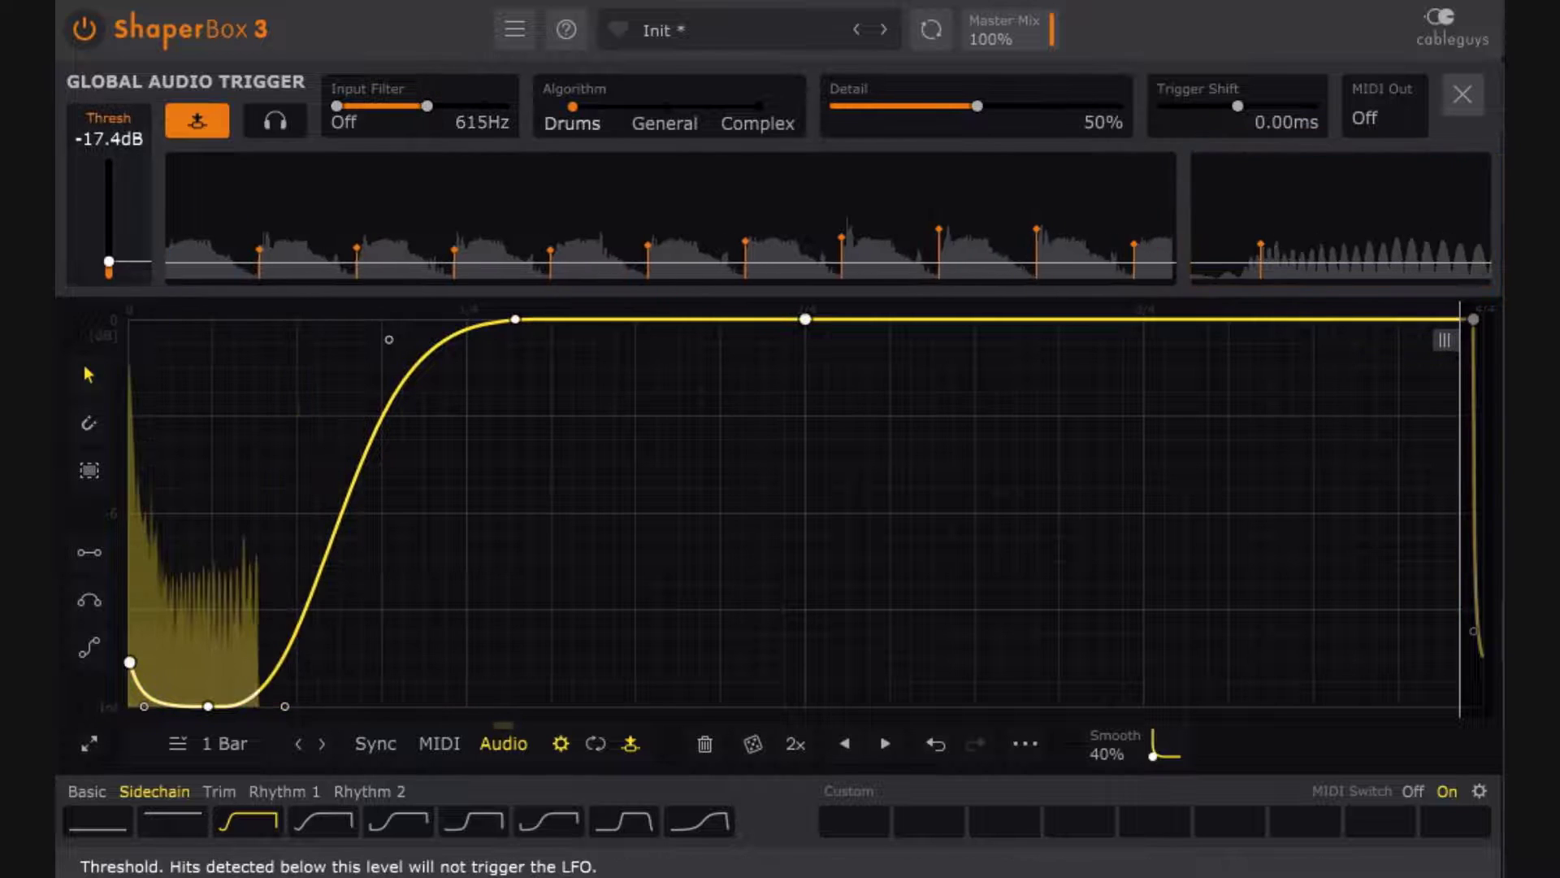
left_click_drag(108, 261, 108, 251)
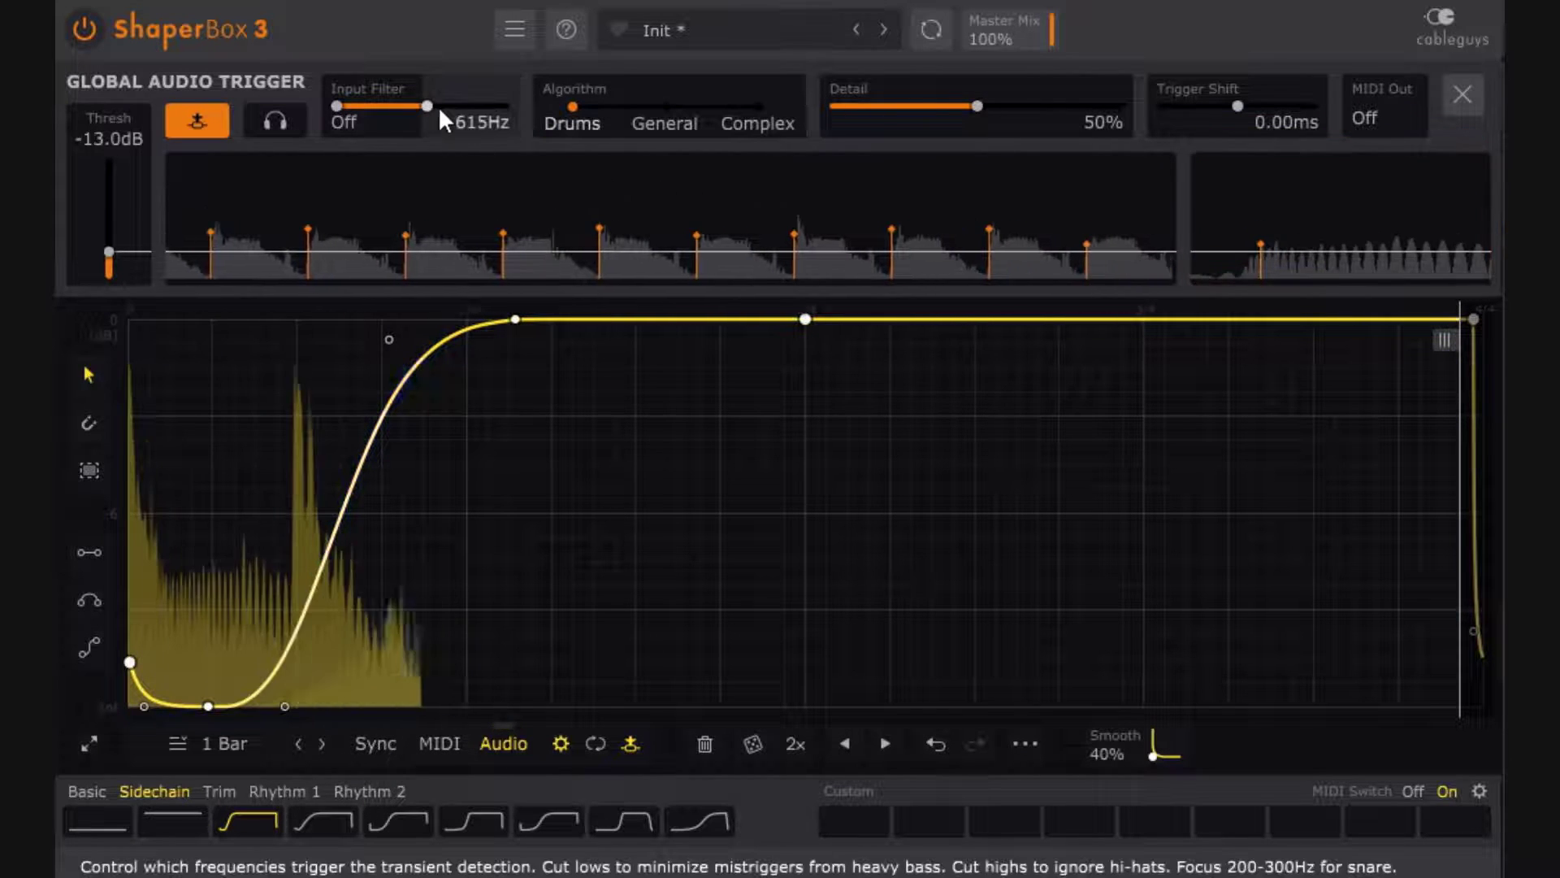
Step: Turn off the input filter's high cut, set its low cut to 177 Hz, and set the trigger threshold to -6.94 dB
left_click_drag(428, 106, 504, 106)
left_click_drag(338, 105, 410, 106)
left_click_drag(151, 253, 108, 224)
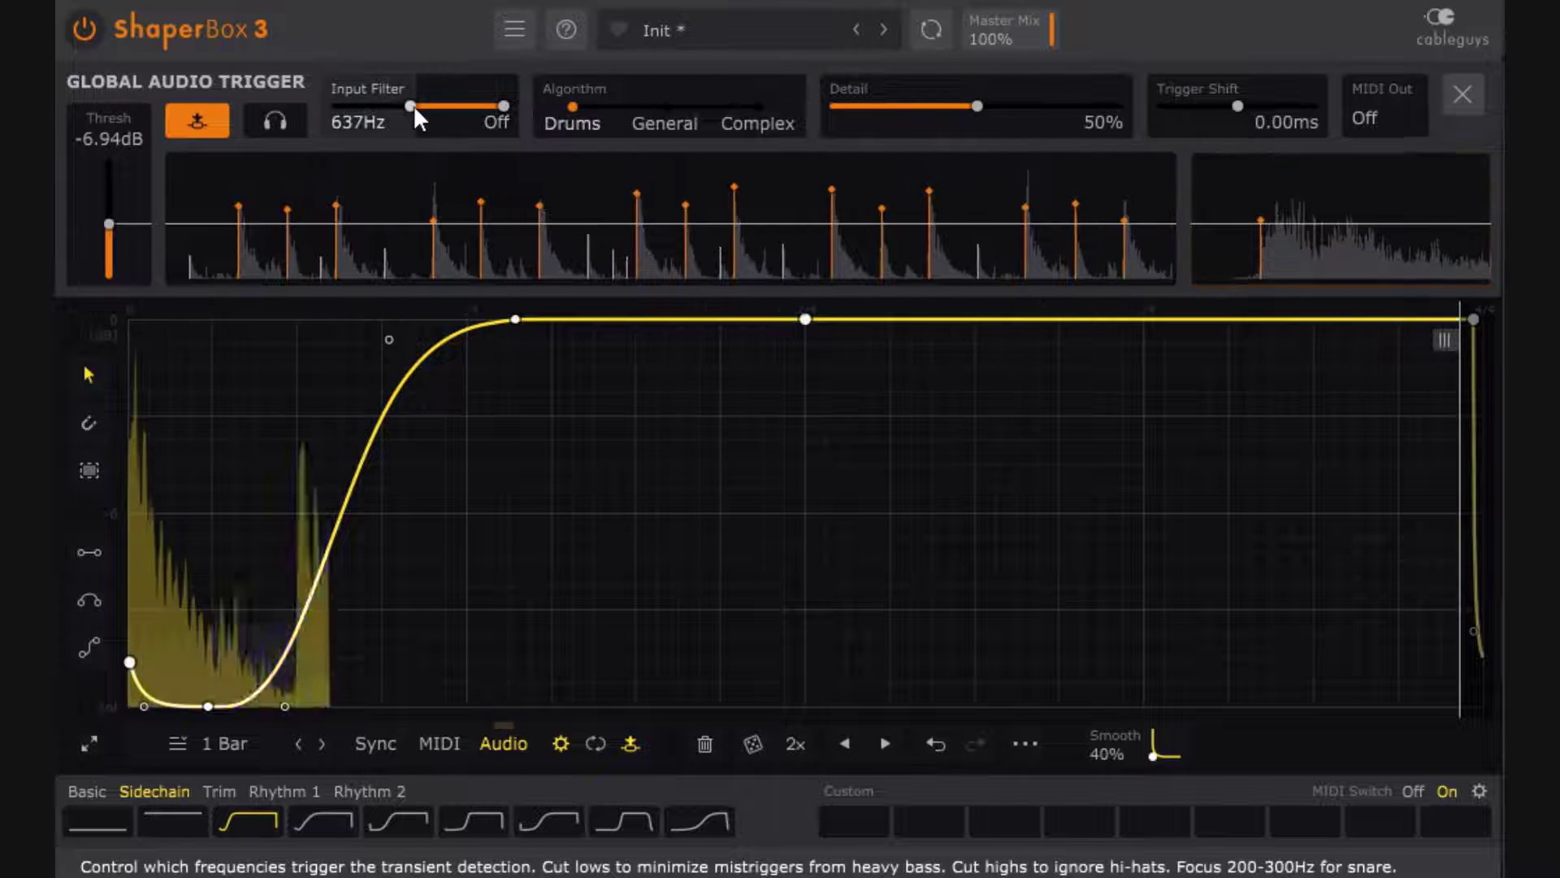
left_click_drag(413, 107, 382, 107)
Step: Try the General and Complex trigger detection algorithms and return to Drums
left_click_drag(576, 105, 666, 107)
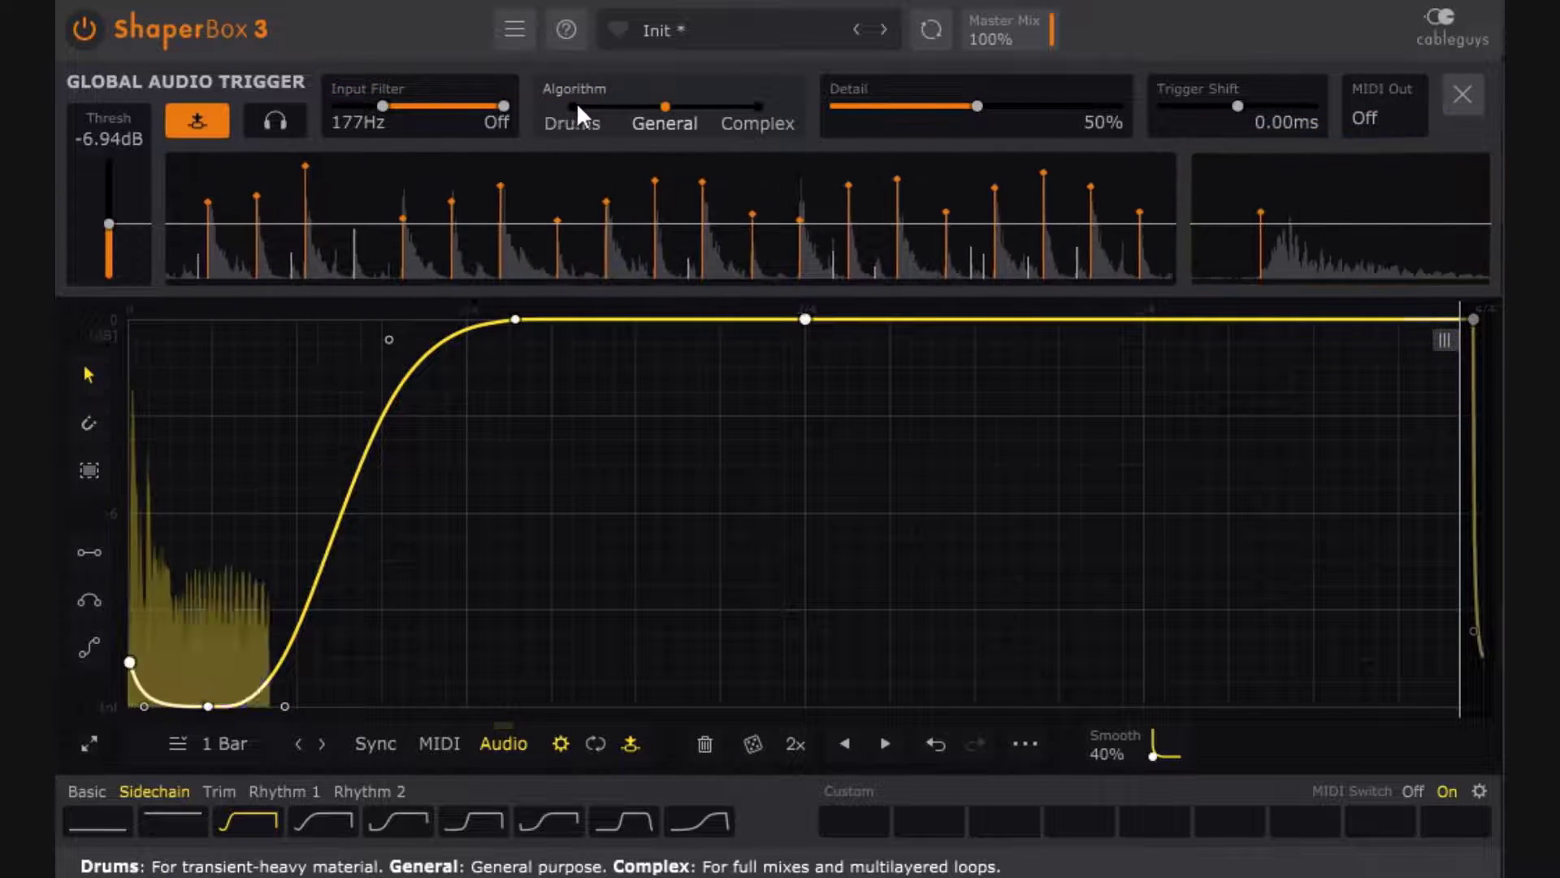
left_click_drag(666, 105, 757, 105)
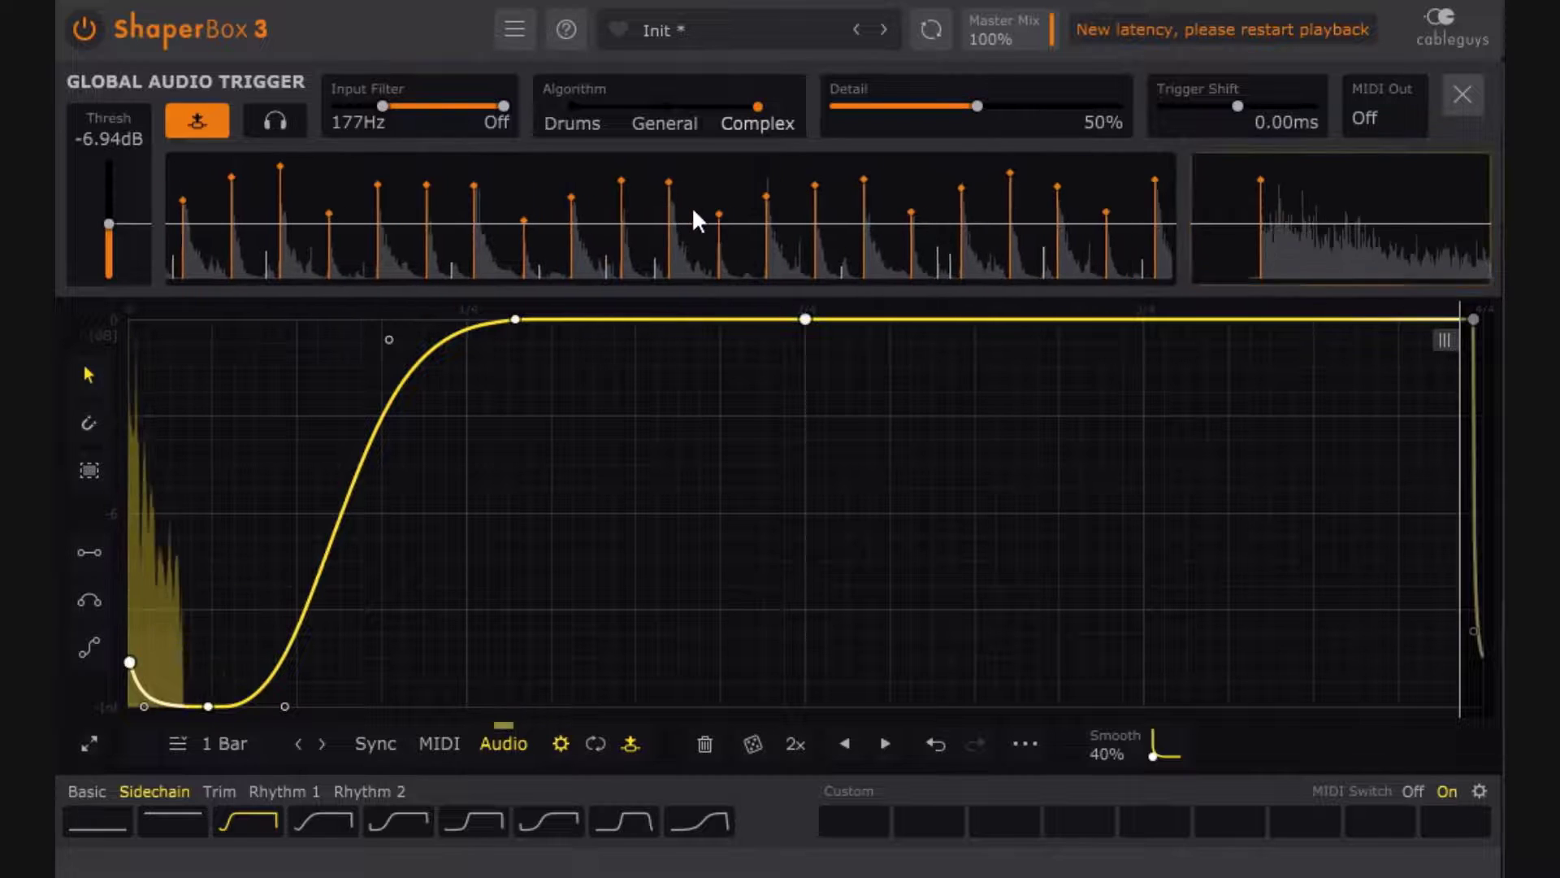
left_click_drag(749, 103, 573, 106)
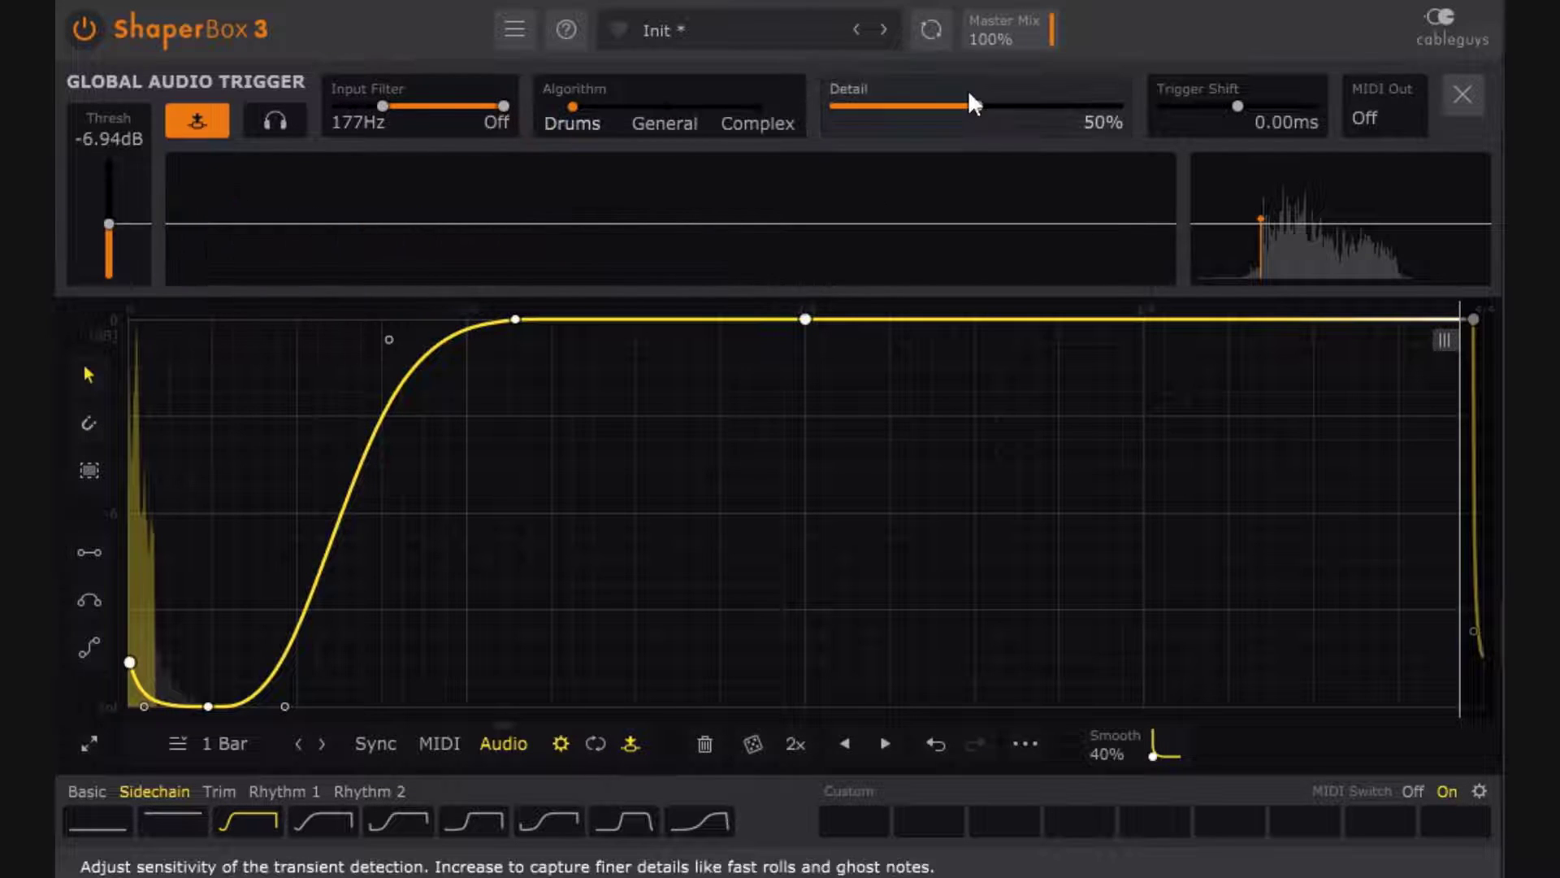
Step: Set the trigger input filter range to 52.5 Hz–7.72 kHz, the threshold to -5.60 dB, and the detail to 100%
left_click_drag(384, 104, 356, 103)
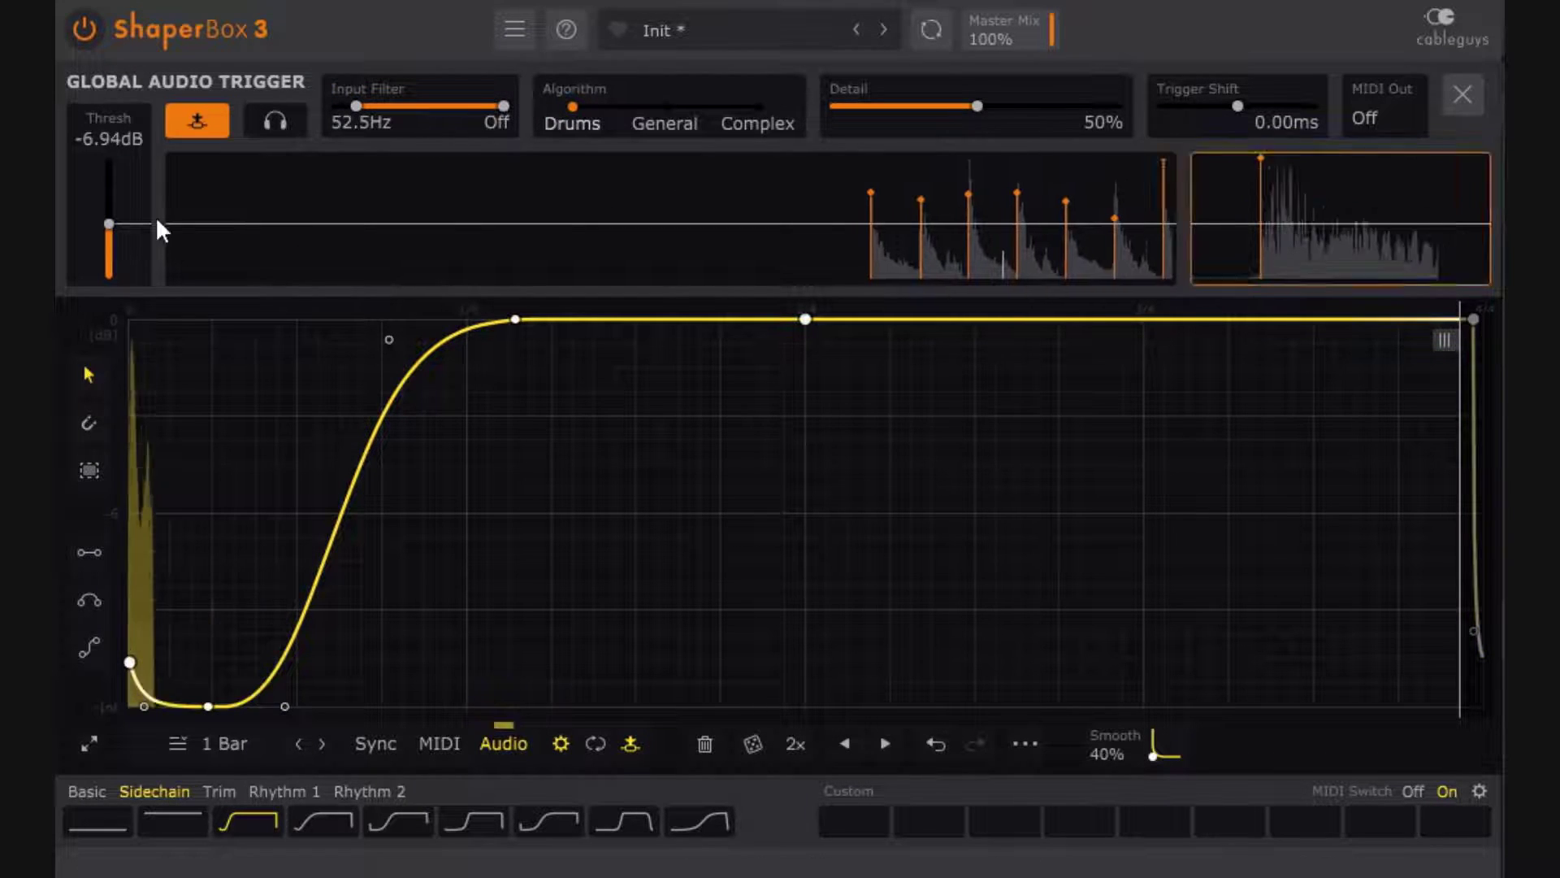
mouse_move(108, 223)
left_mouse_down()
mouse_move(108, 175)
mouse_move(108, 235)
left_mouse_up()
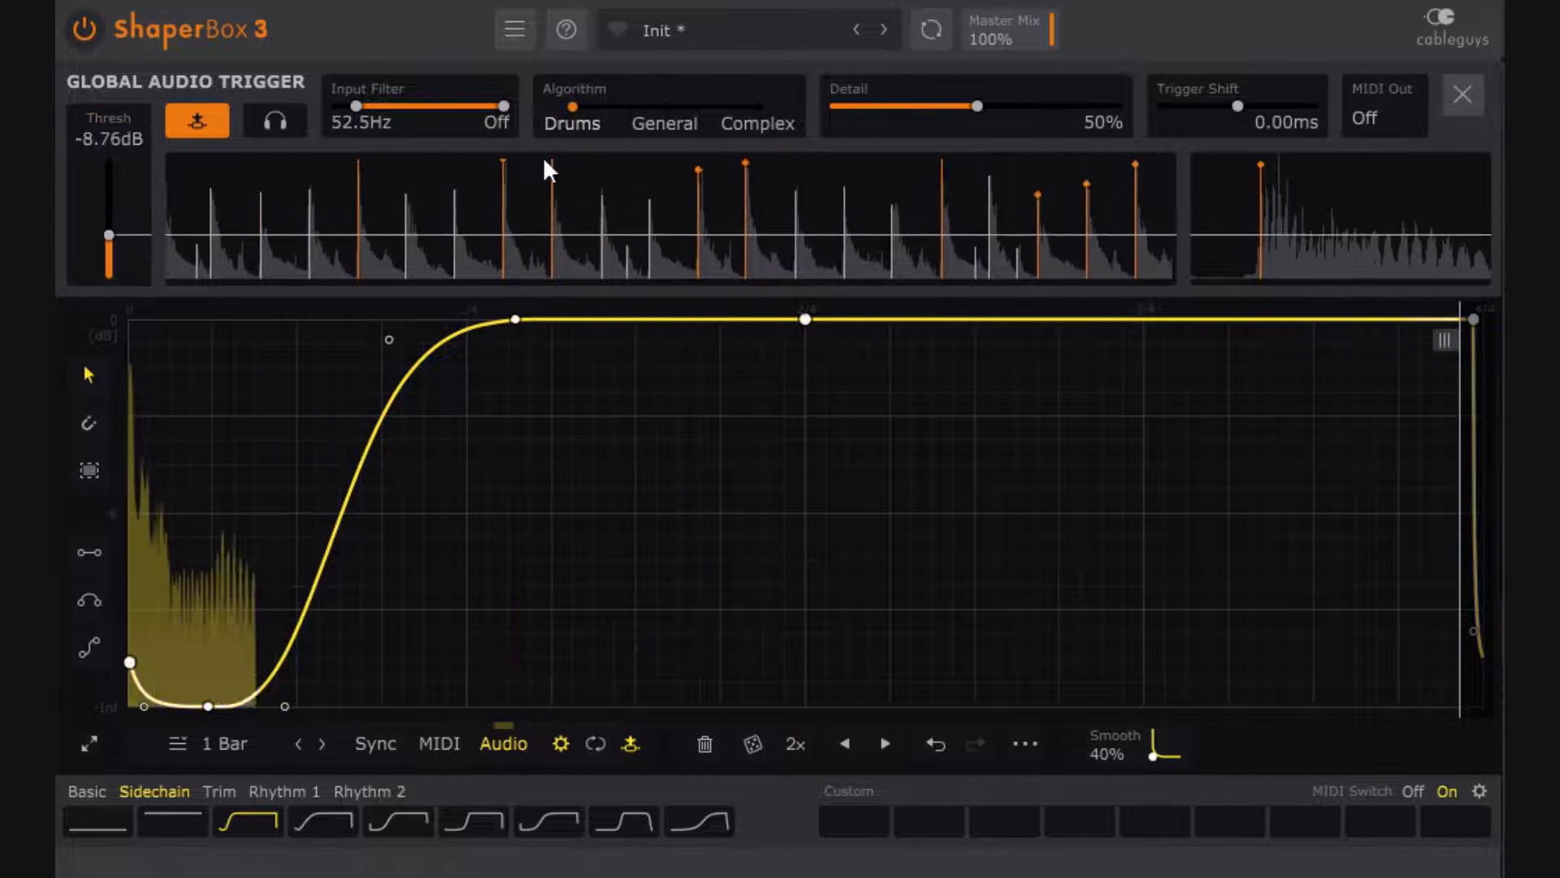
left_click_drag(979, 106, 1118, 107)
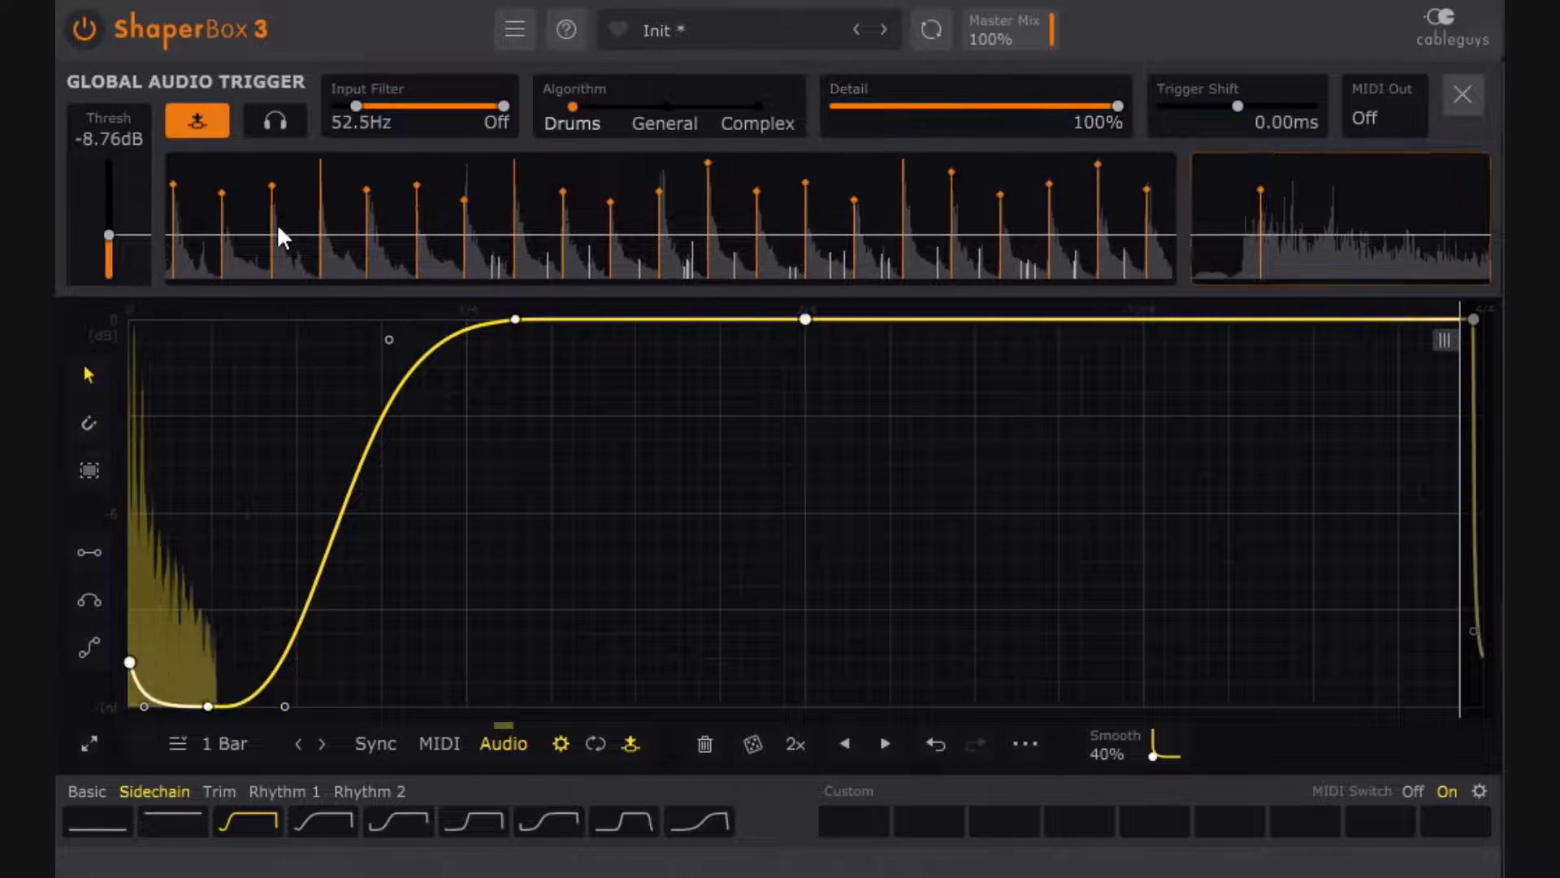
mouse_move(109, 235)
left_mouse_down()
mouse_move(109, 258)
mouse_move(109, 215)
left_mouse_up()
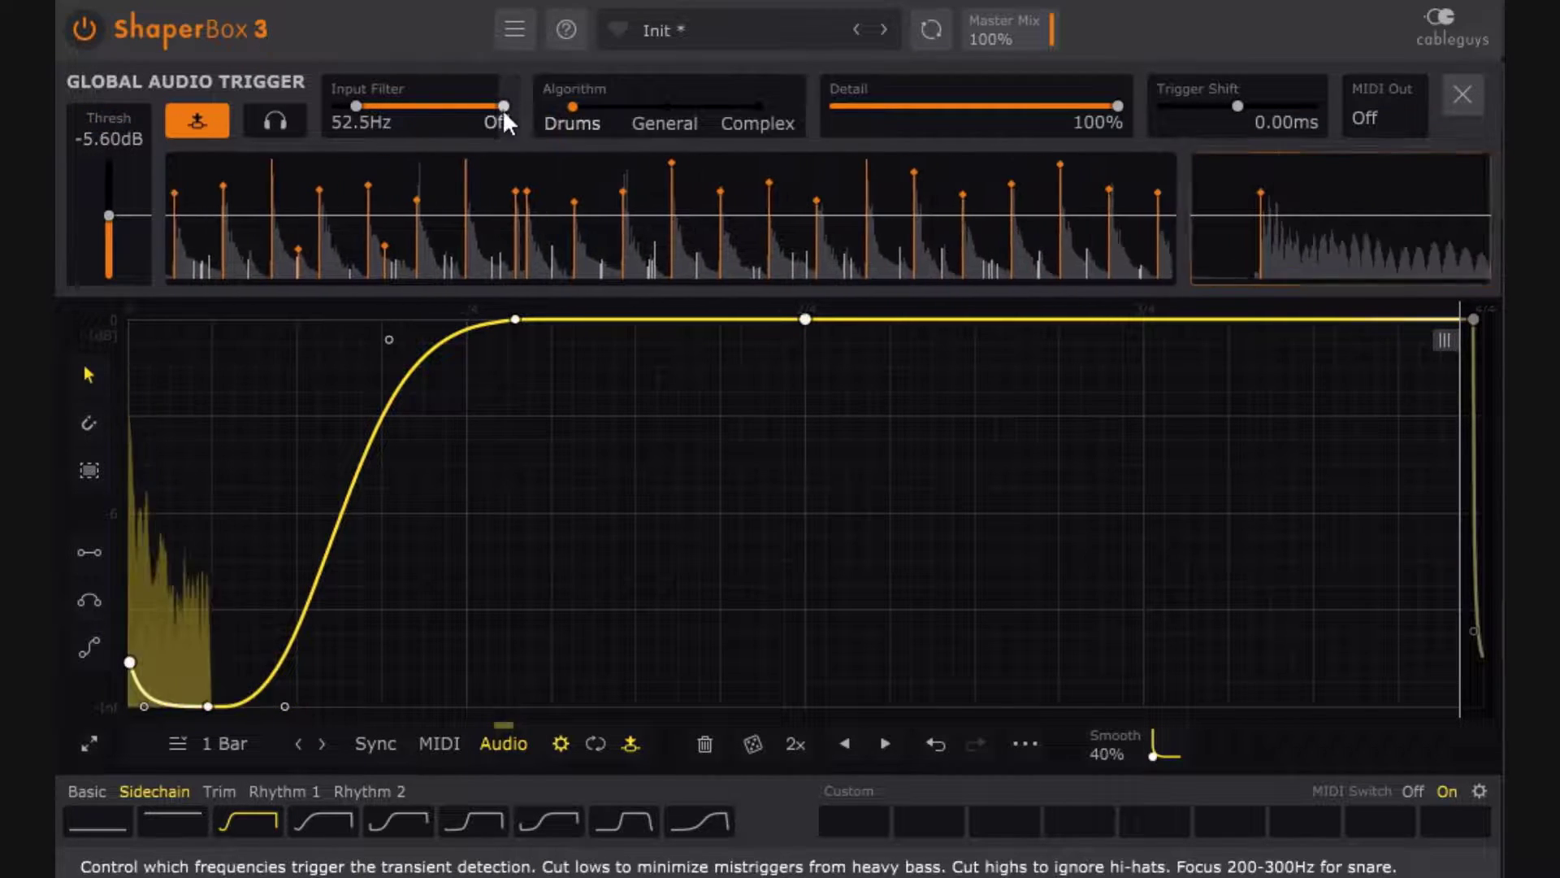
left_click_drag(504, 105, 481, 106)
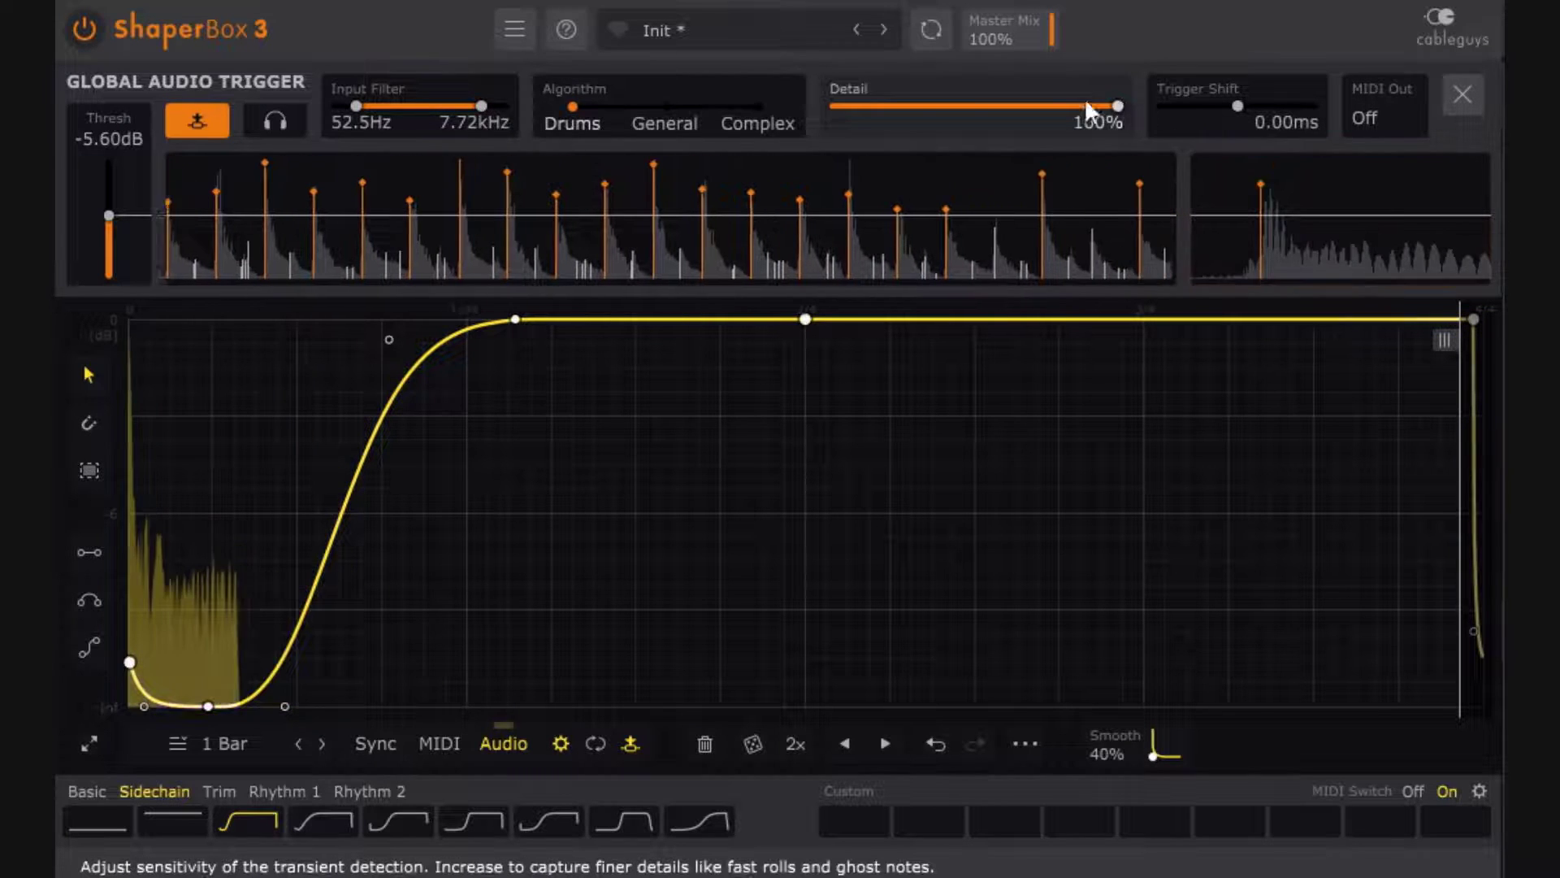
Step: Set the trigger input filter's low cut to Off and high cut to 2.85 kHz, and the detail to 35%
left_click_drag(1089, 108, 912, 106)
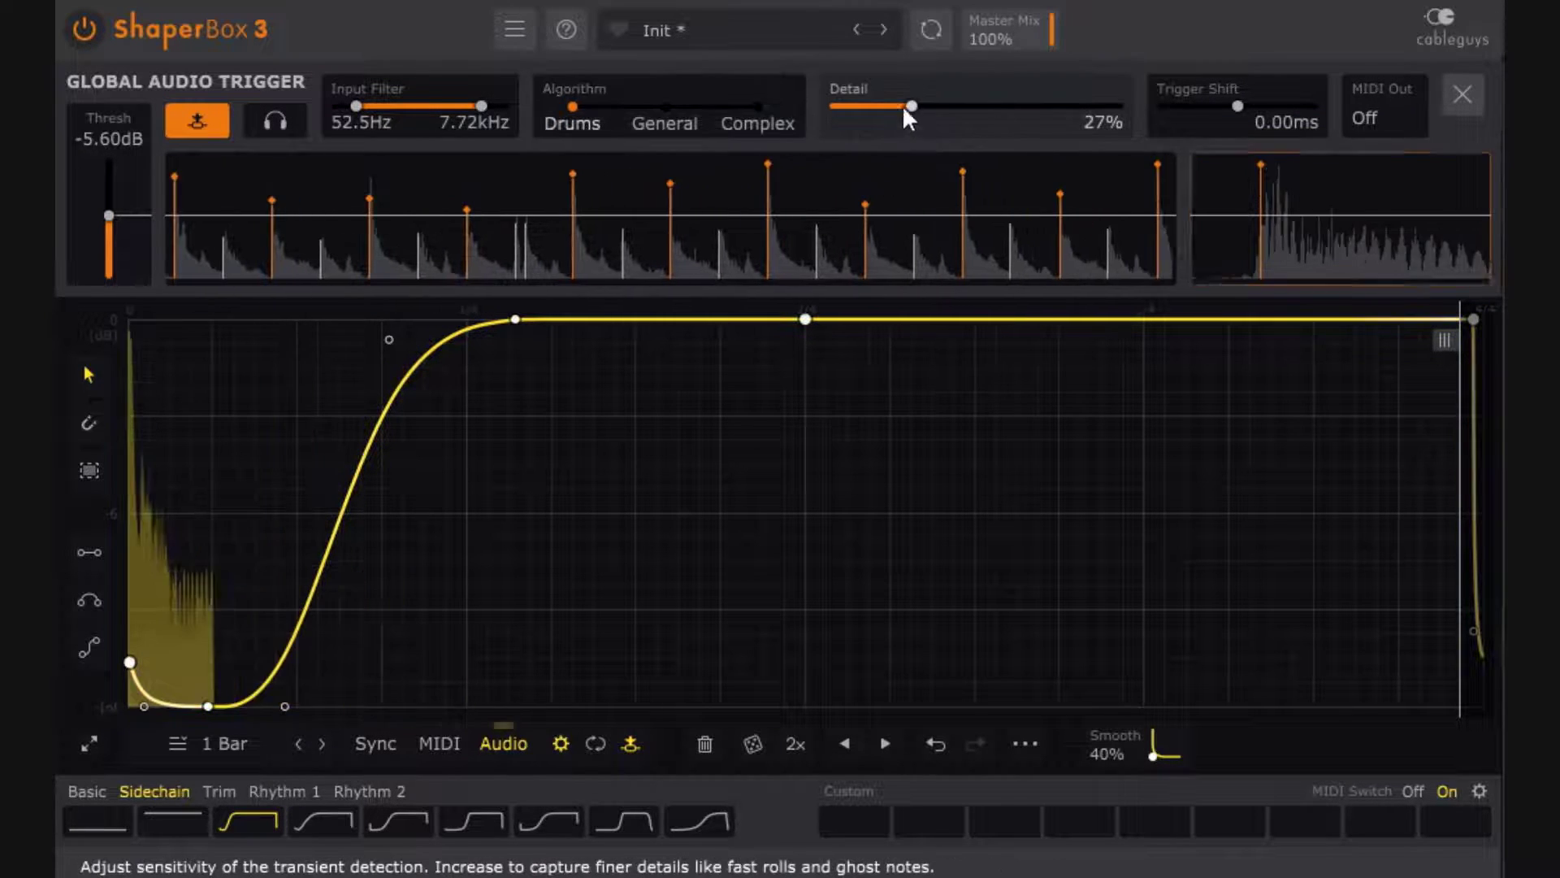
left_click_drag(910, 104, 853, 105)
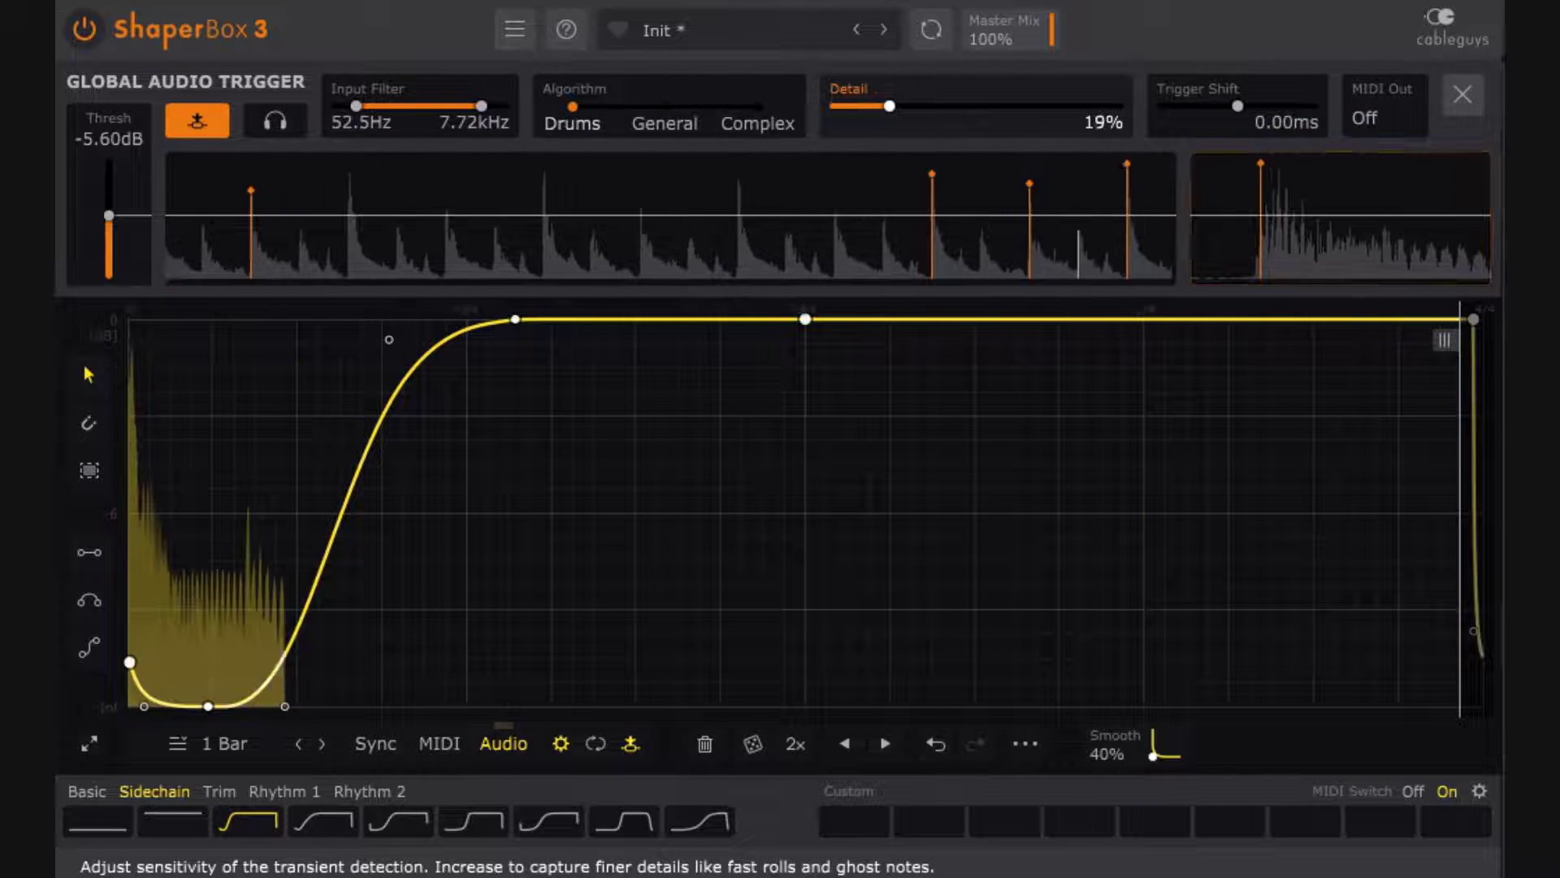
left_click_drag(890, 106, 892, 106)
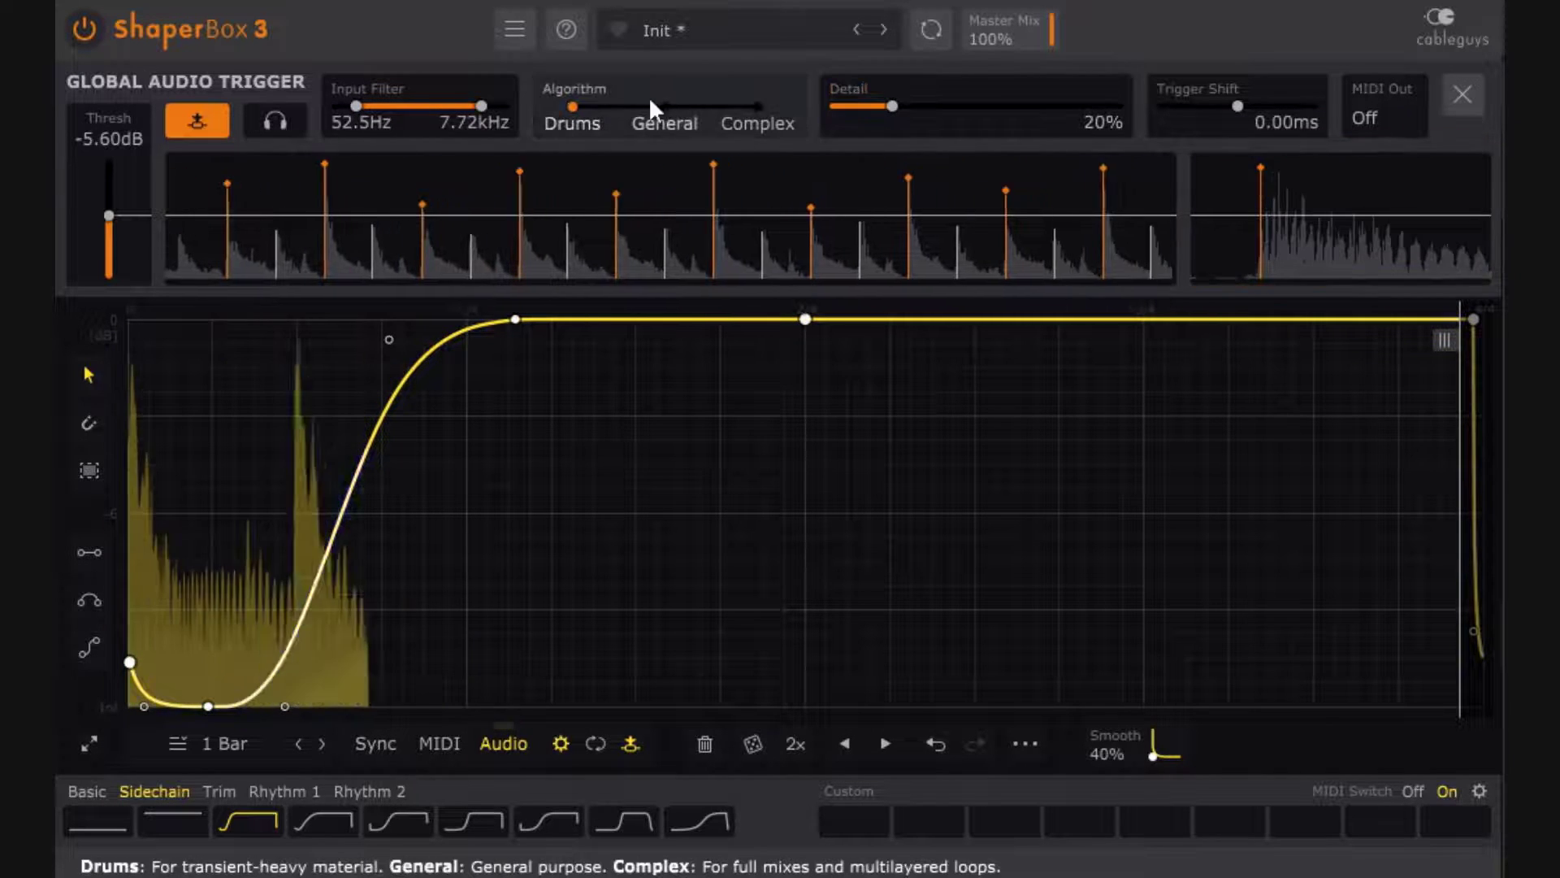
left_click_drag(454, 104, 433, 104)
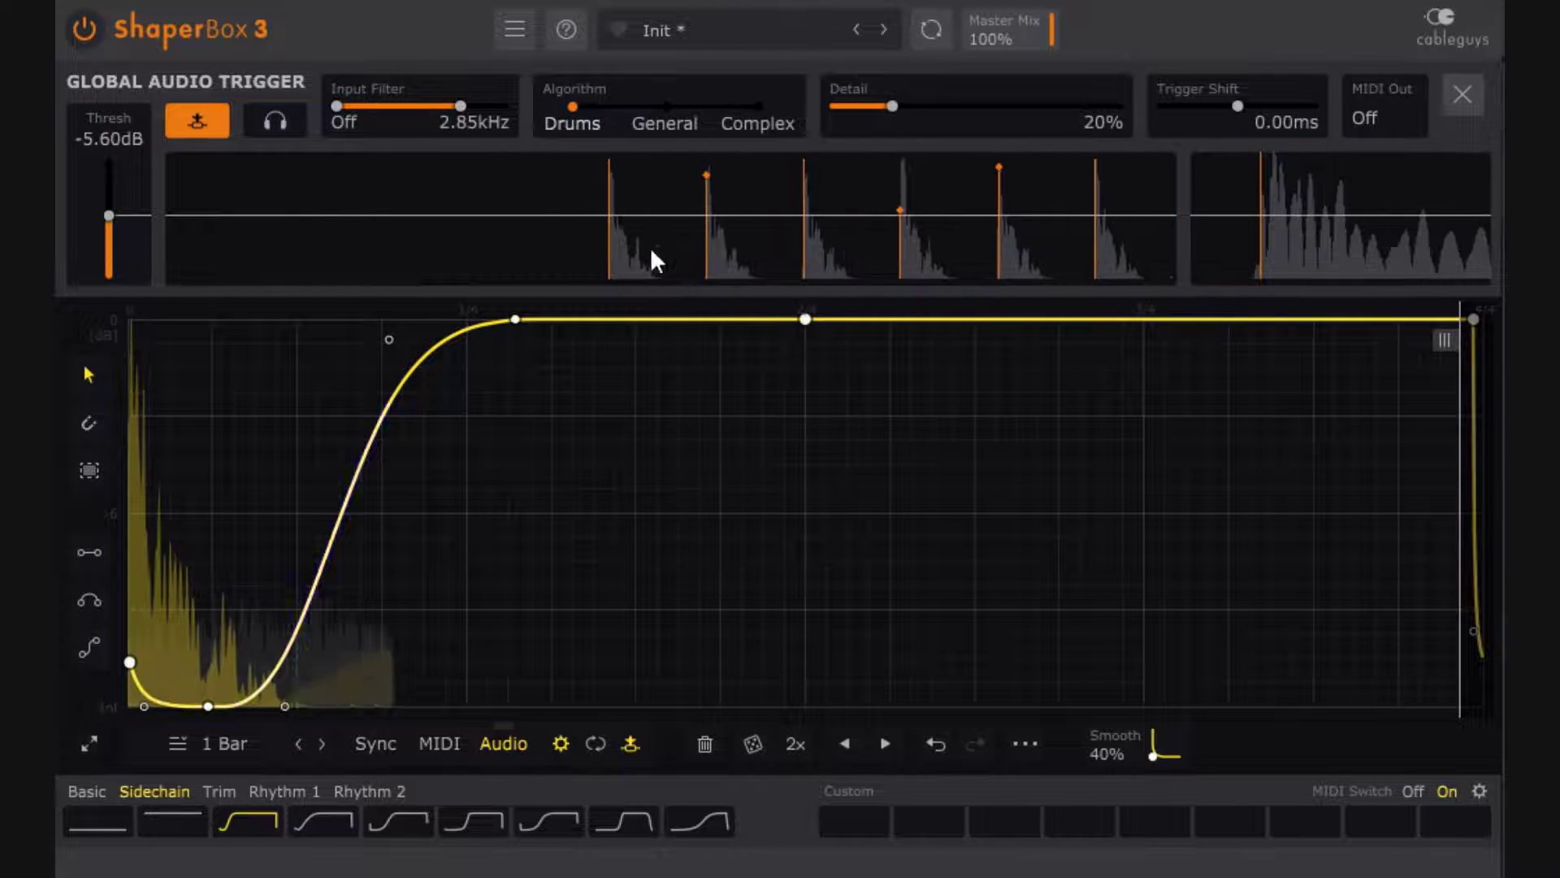
left_click_drag(857, 126, 890, 104)
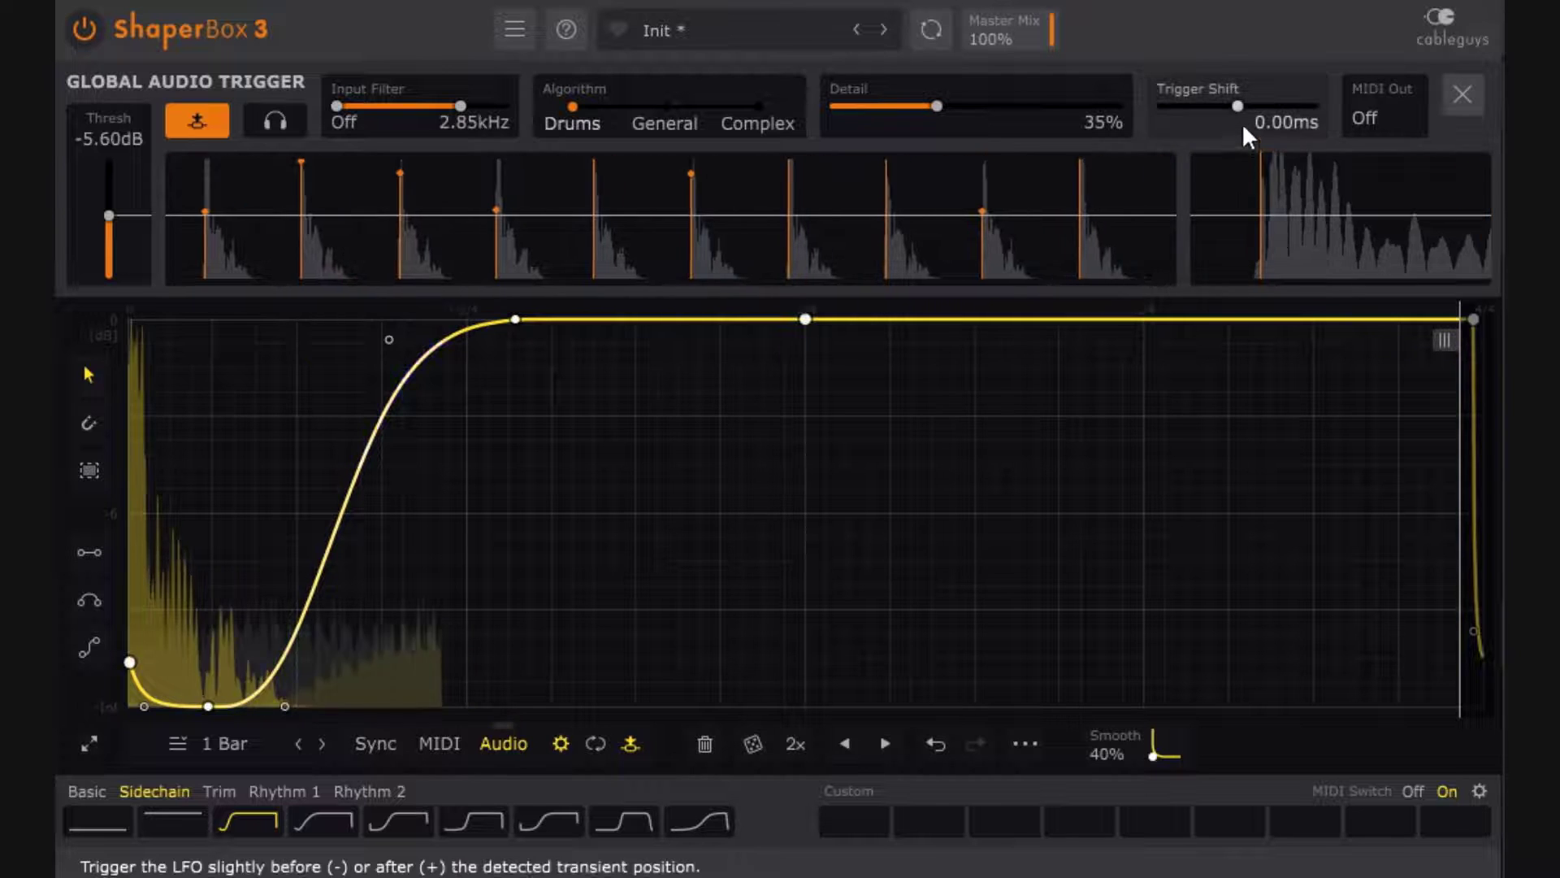
Step: Try trigger shifts of 4.00 ms and -4.00 ms and return the shift to 0.00 ms
left_click_drag(1239, 105, 1246, 105)
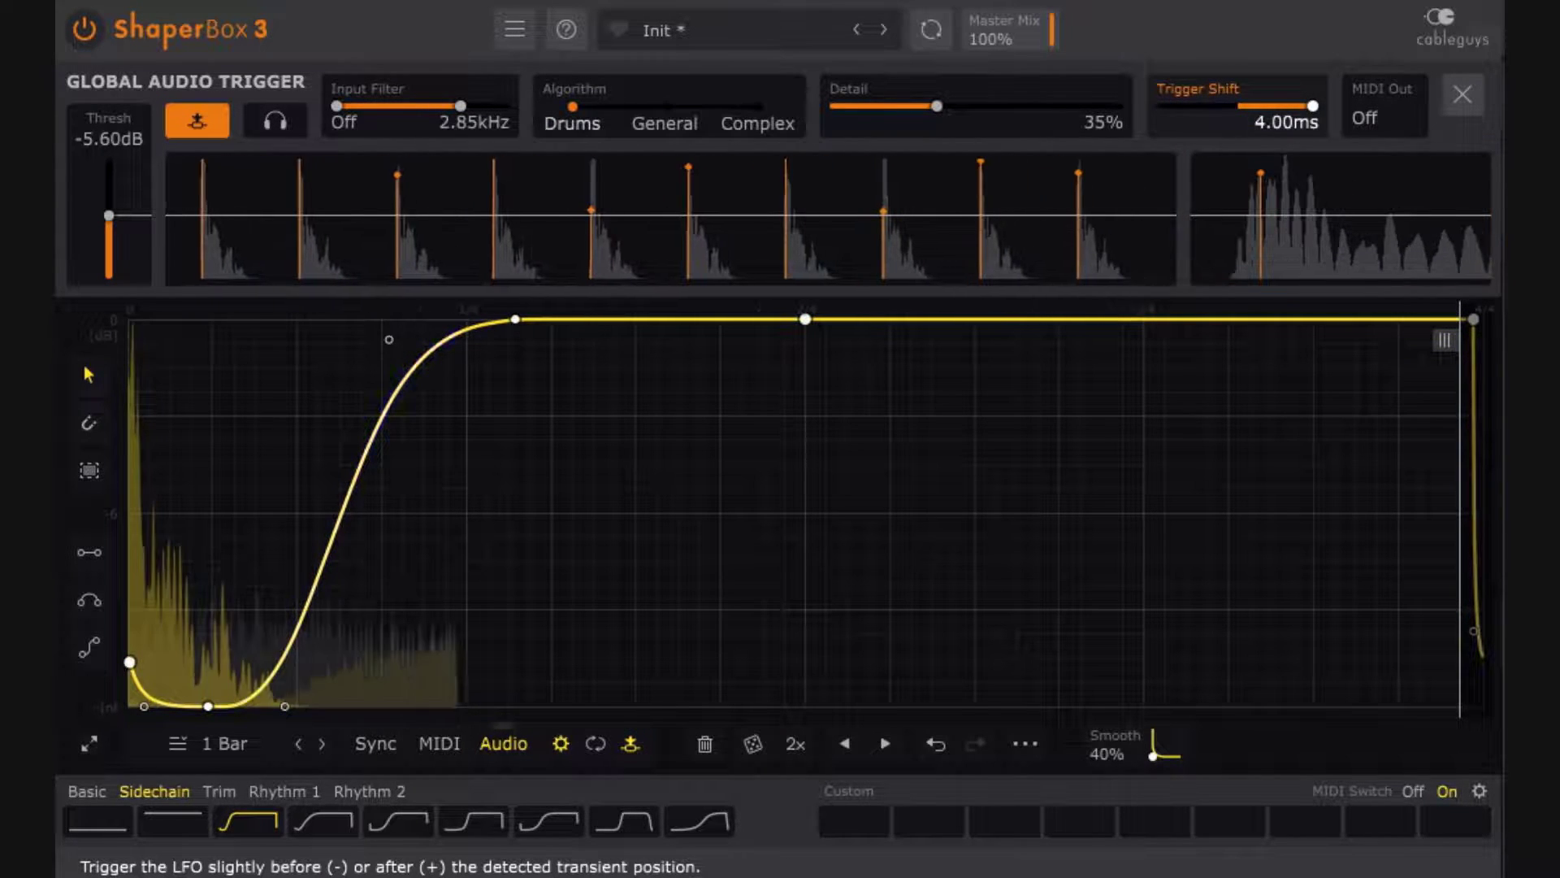
left_click_drag(1308, 107, 1235, 109)
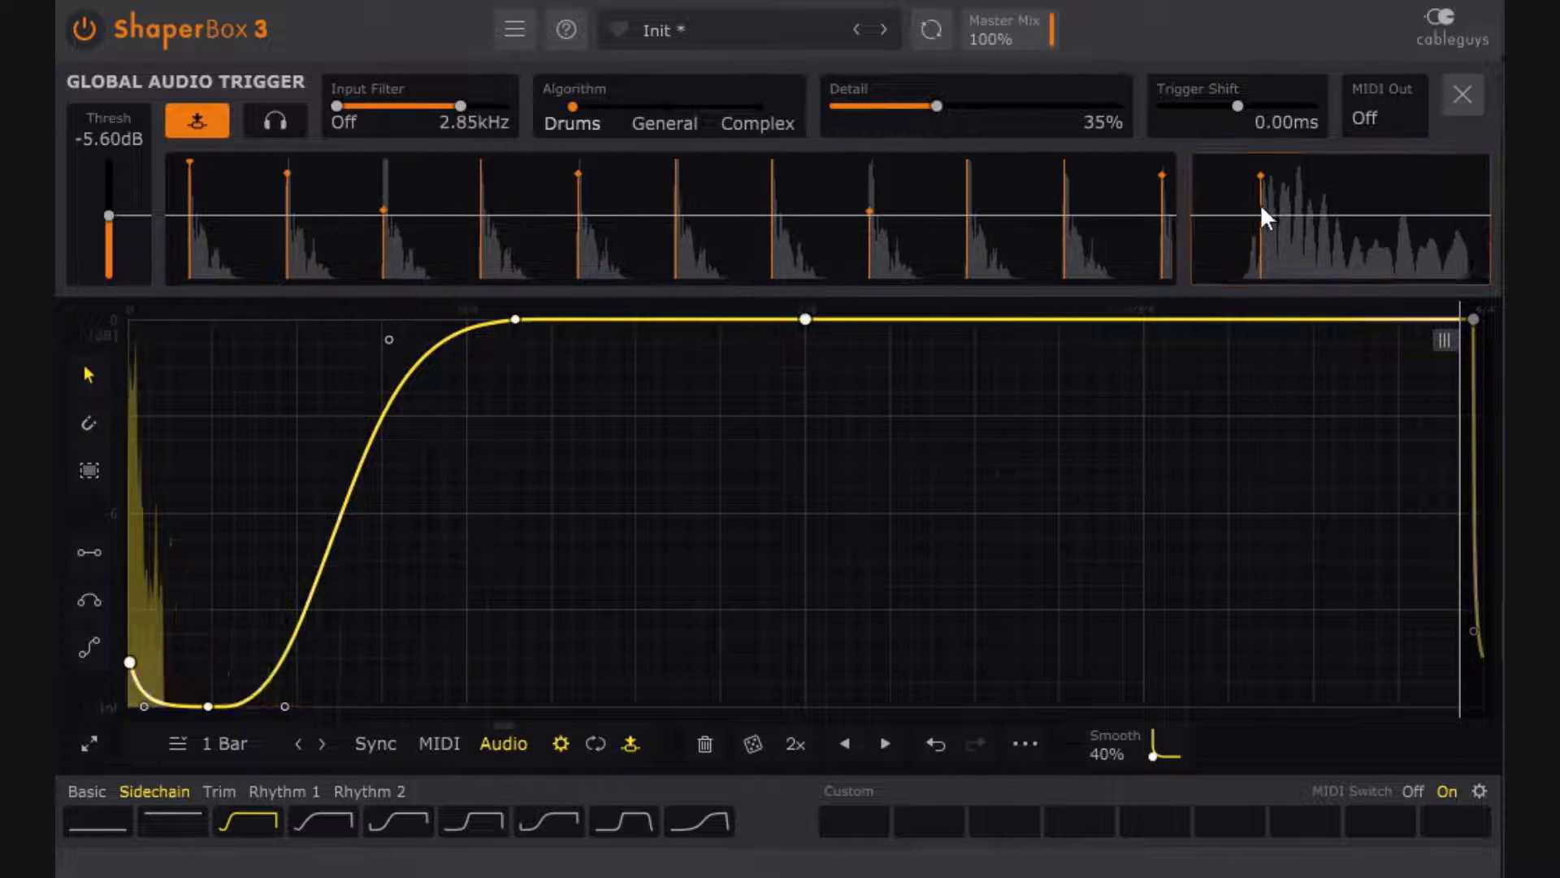
left_click_drag(1237, 107, 1162, 107)
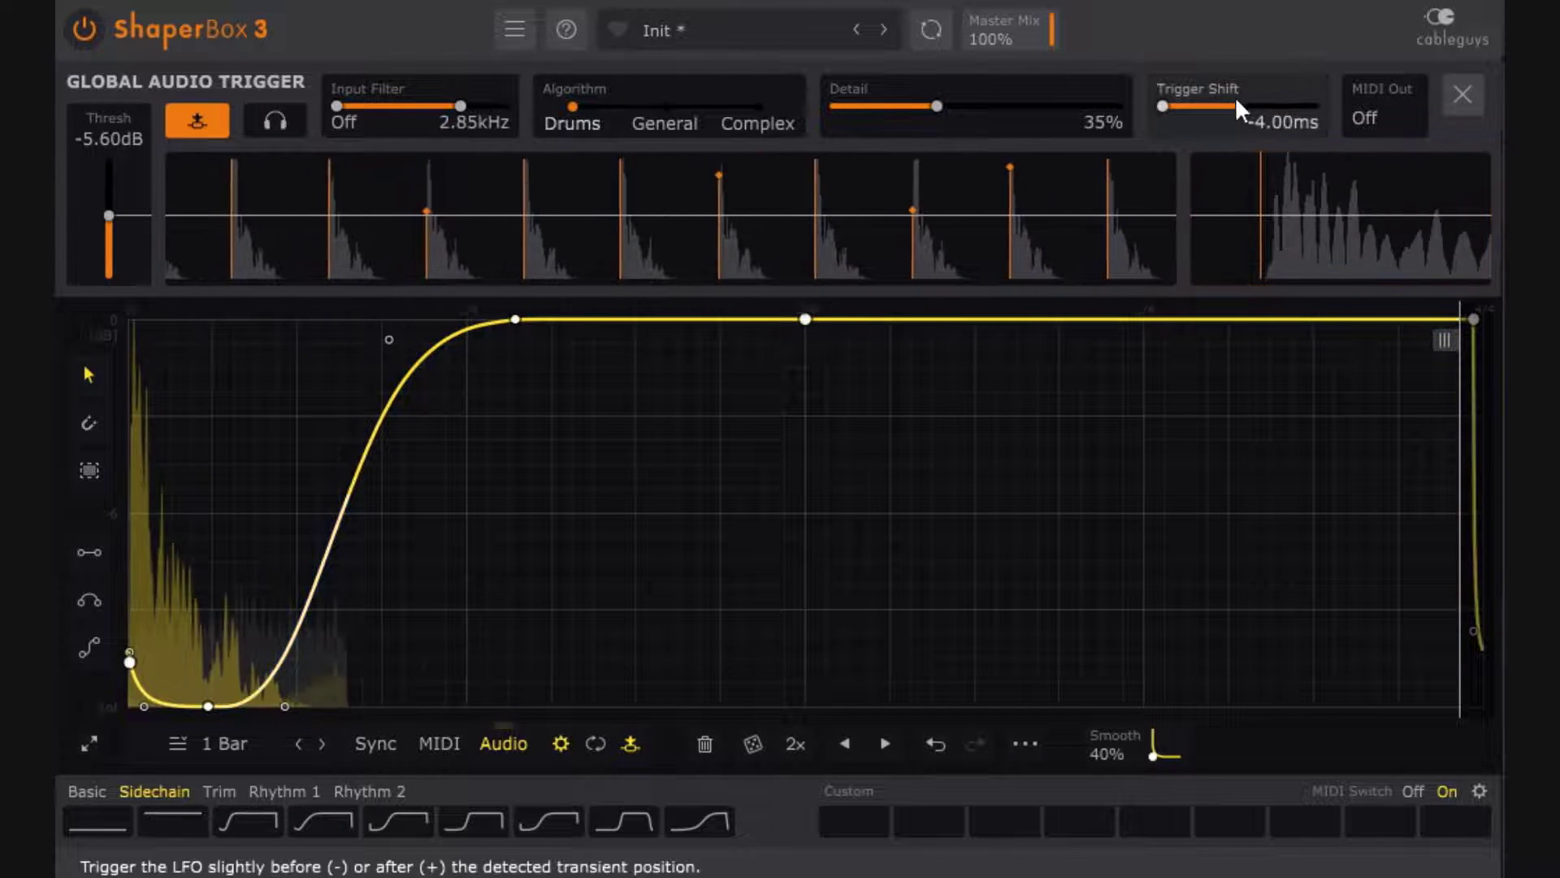
left_click_drag(1173, 115, 1229, 114)
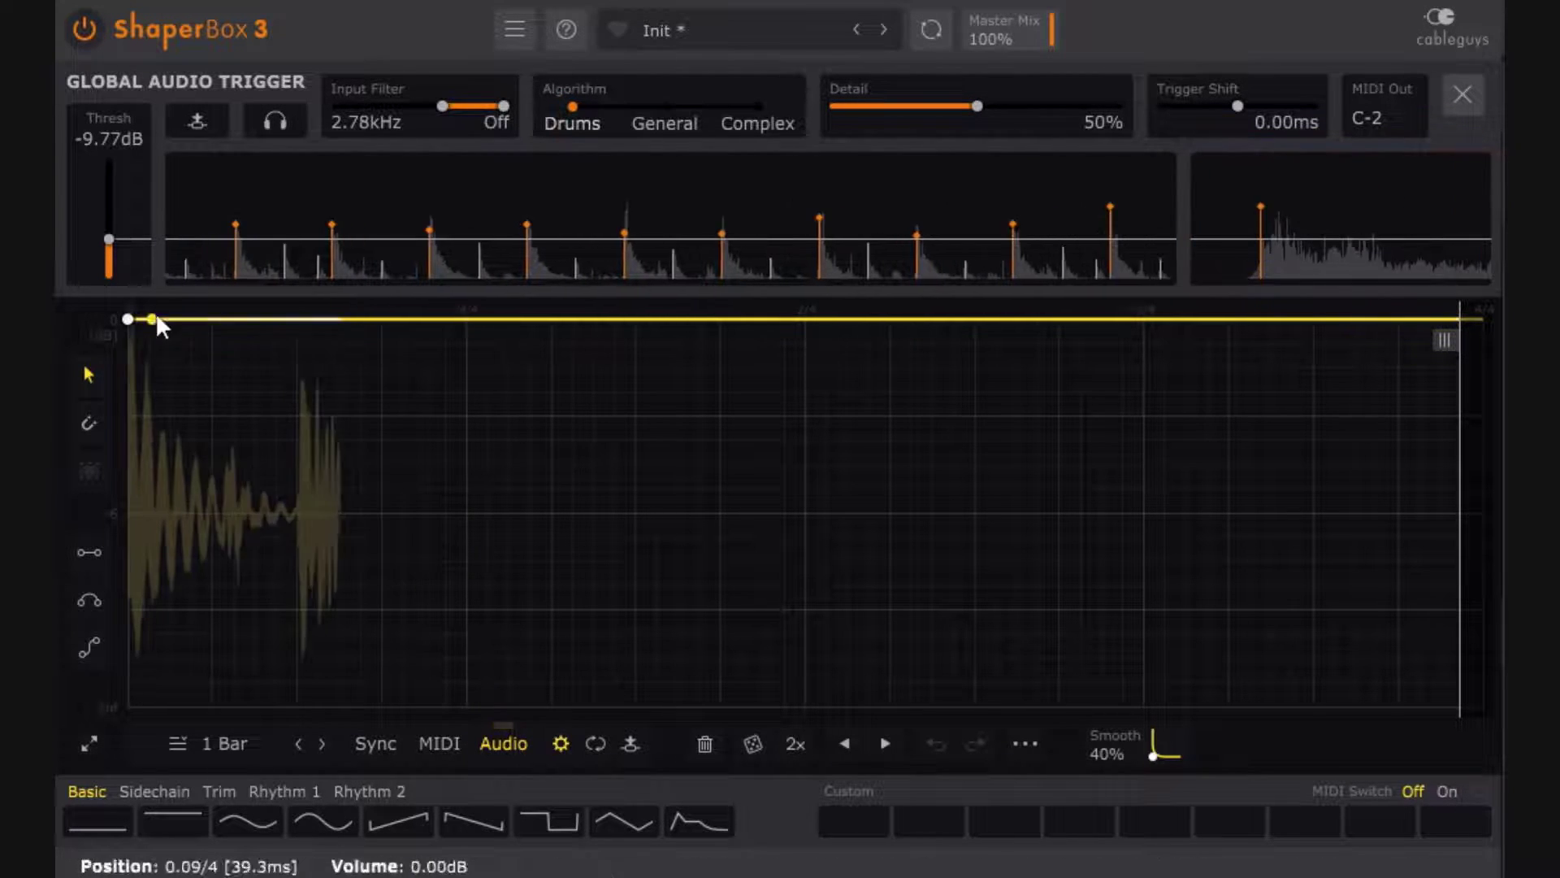
Step: Set the trigger threshold to -8.41 dB and, after trying Off and C-2, set the MIDI output note to C3
left_click_drag(109, 239, 109, 232)
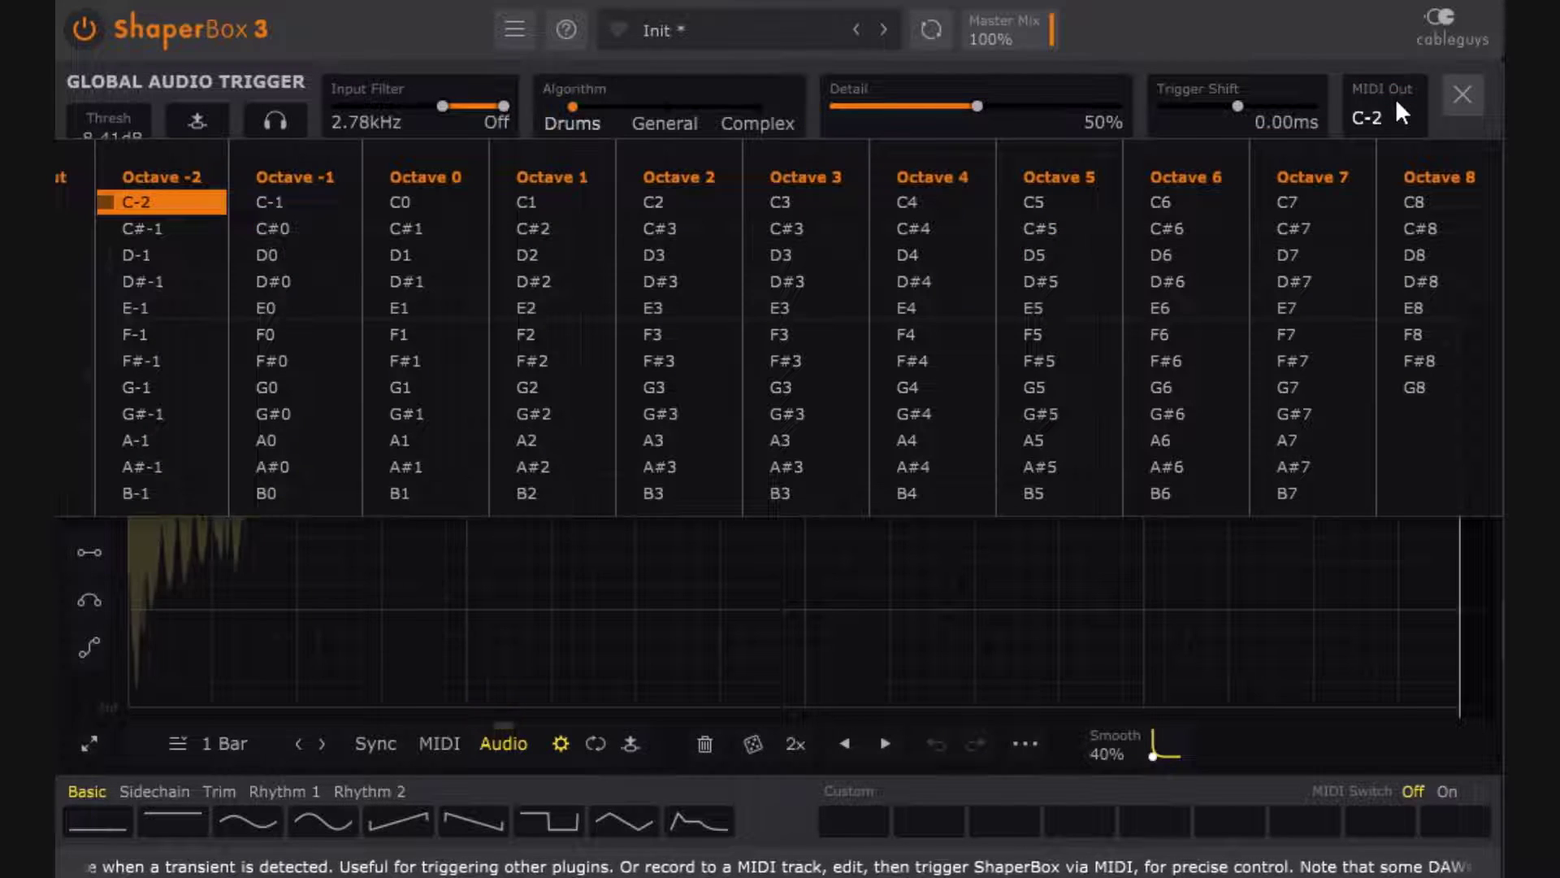
left_click(64, 203)
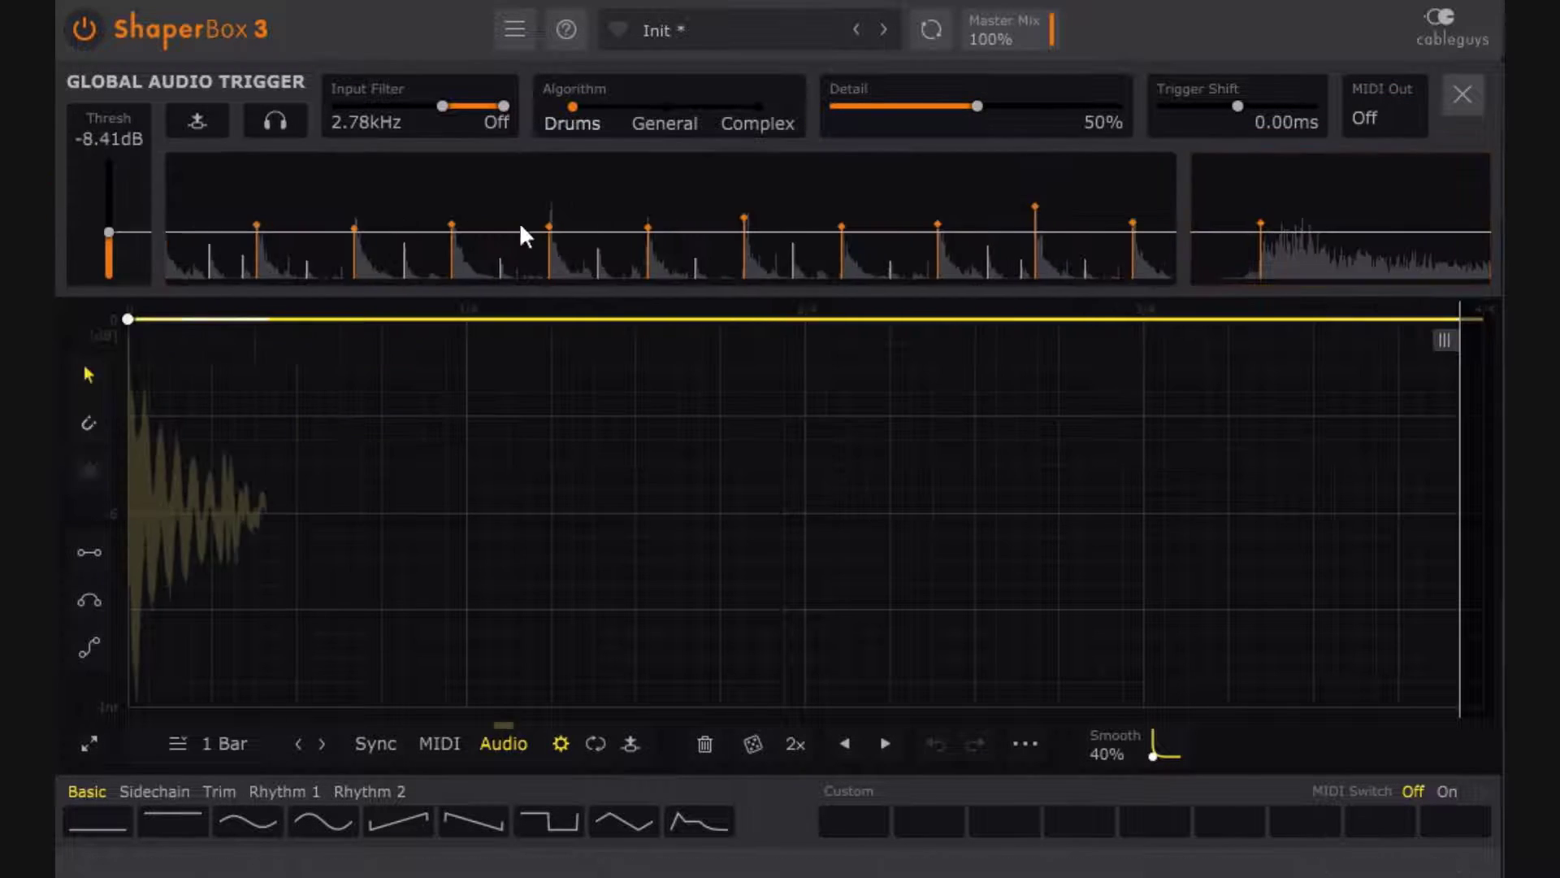
left_click(1370, 119)
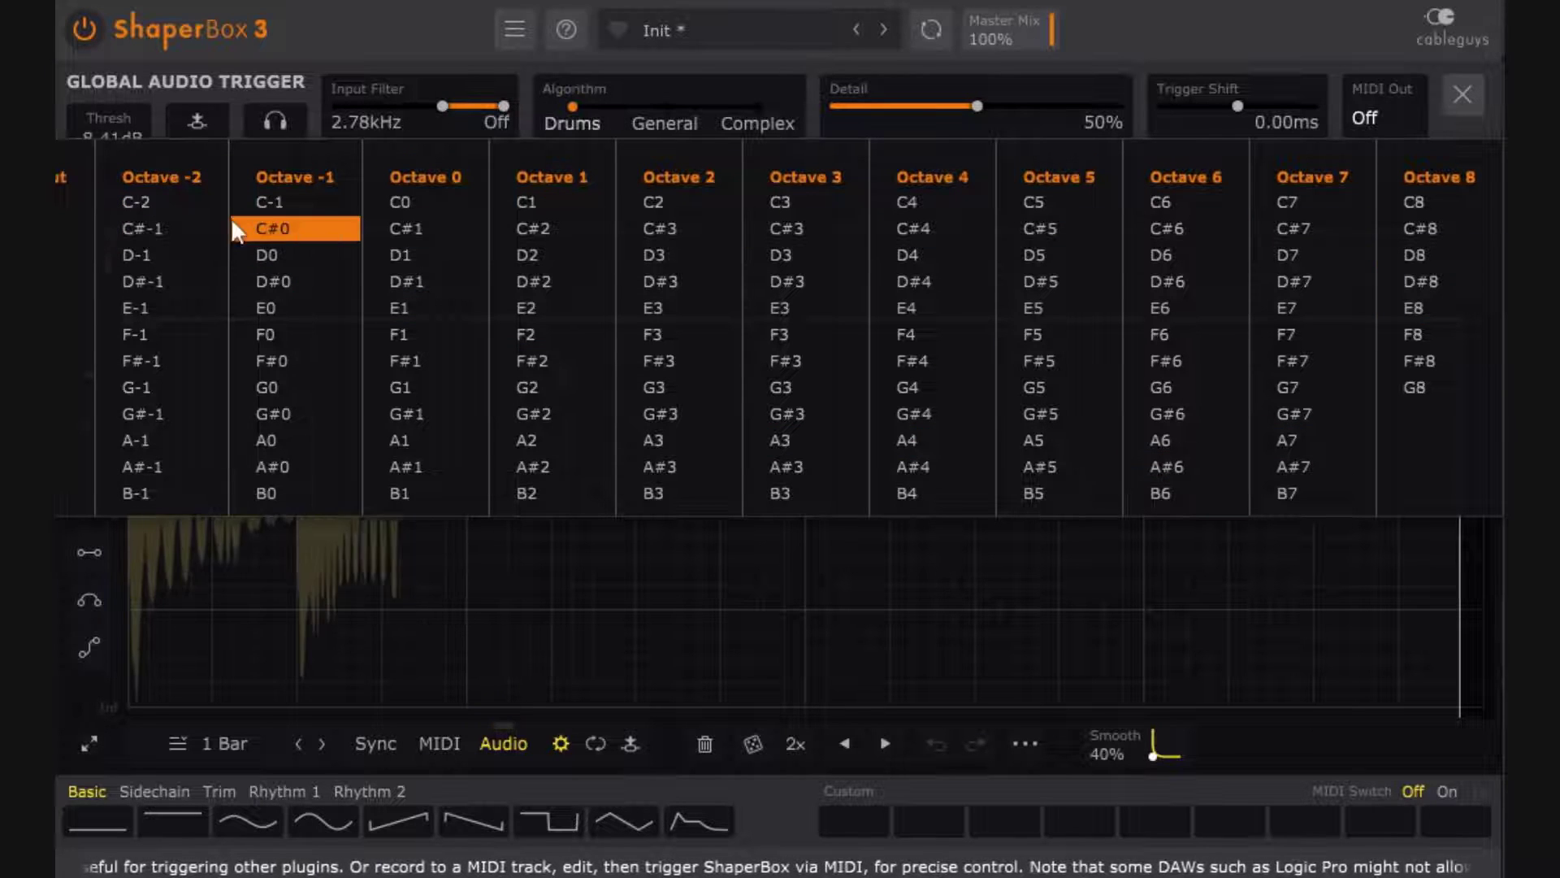
left_click(169, 201)
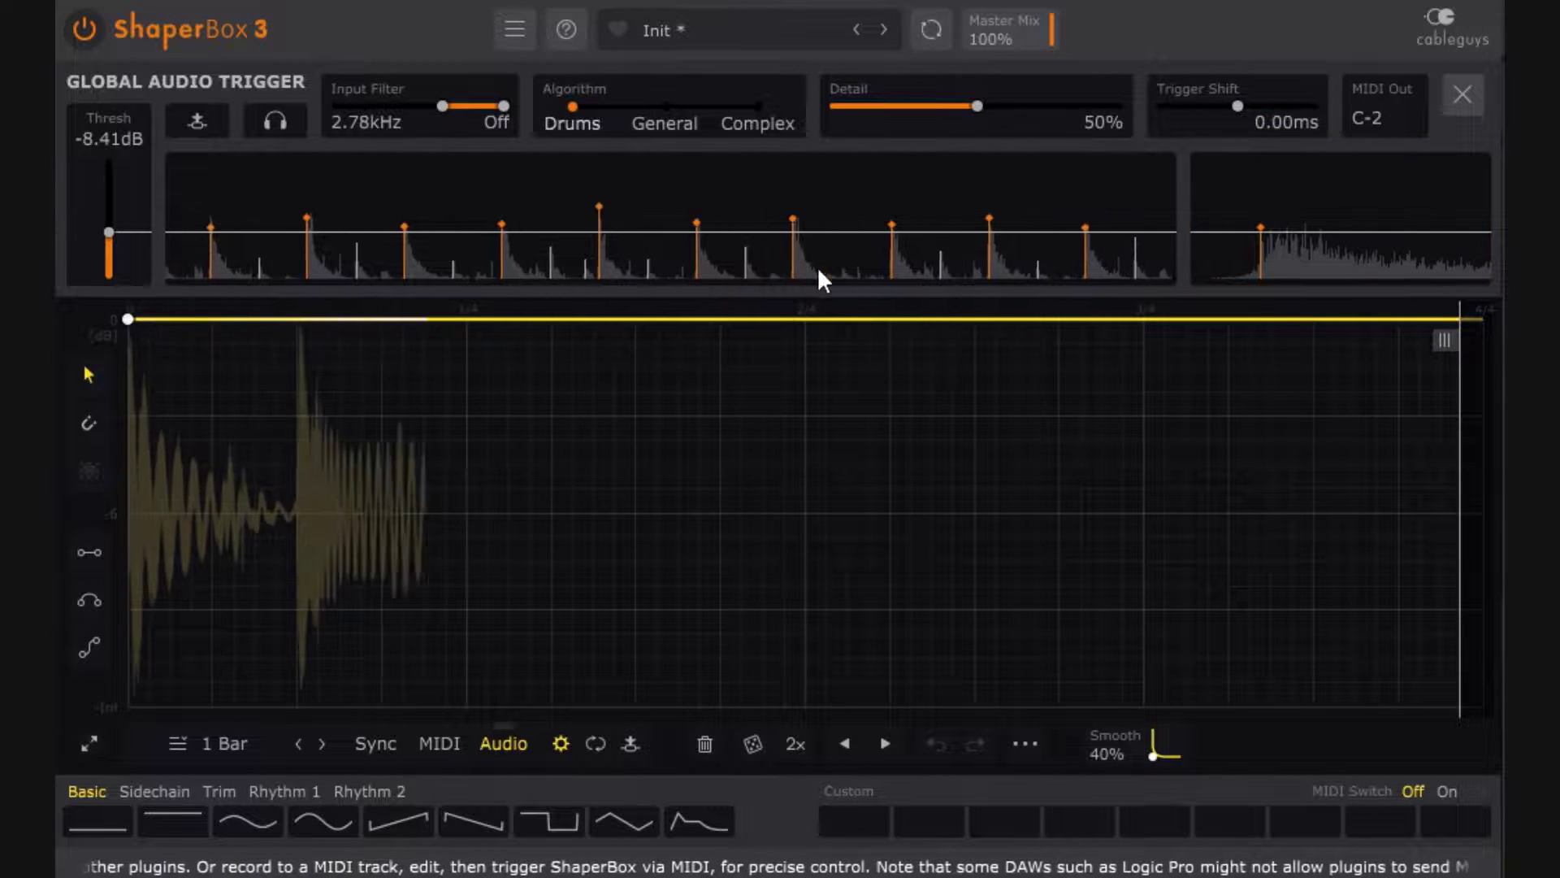
left_click(1386, 126)
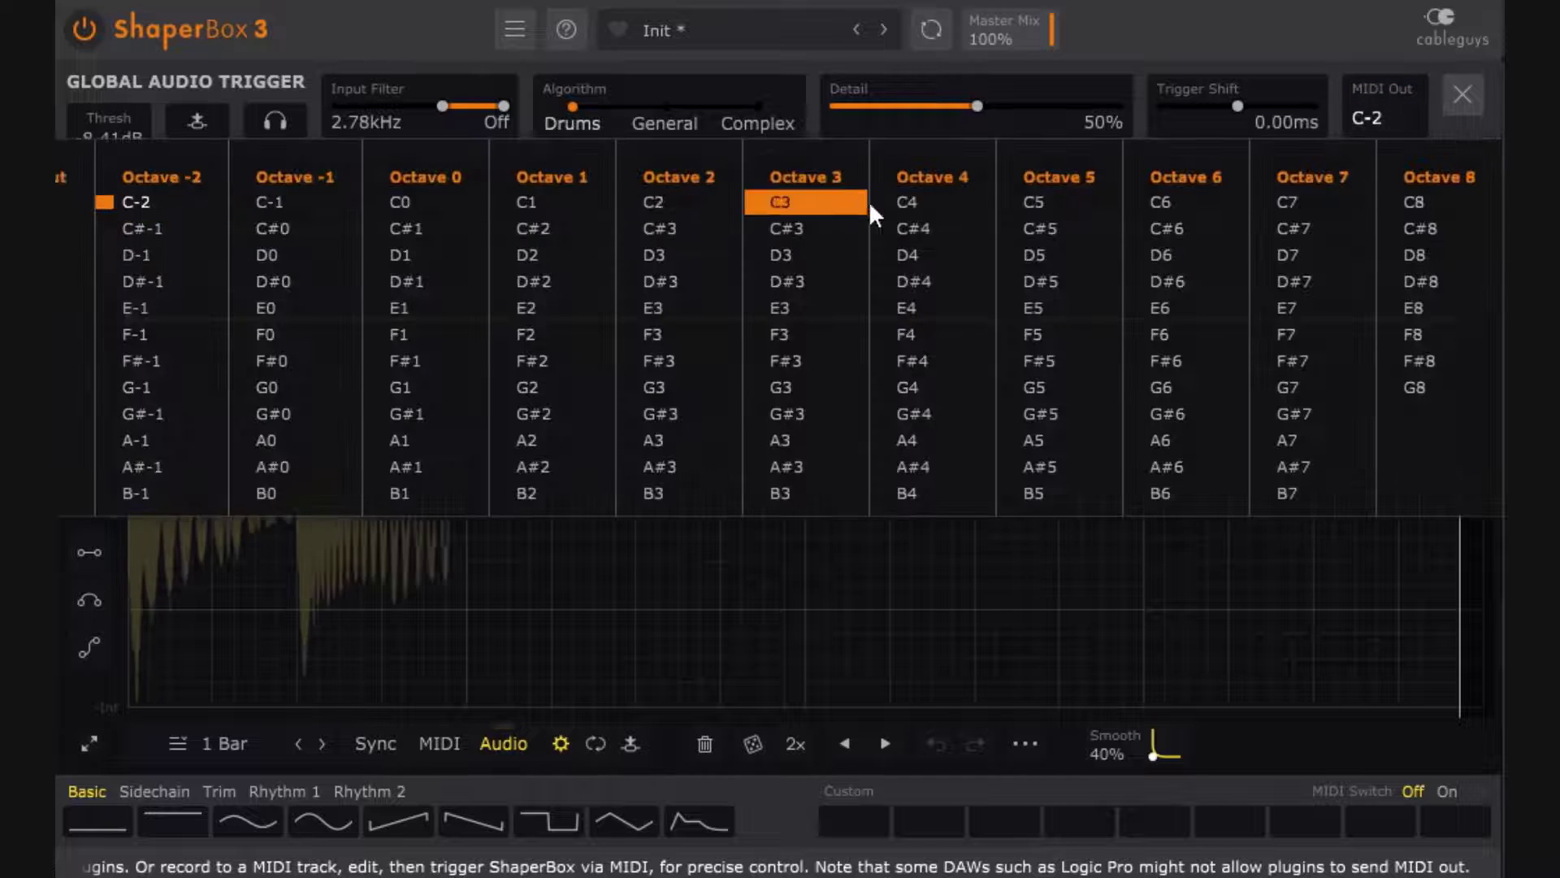
left_click(812, 203)
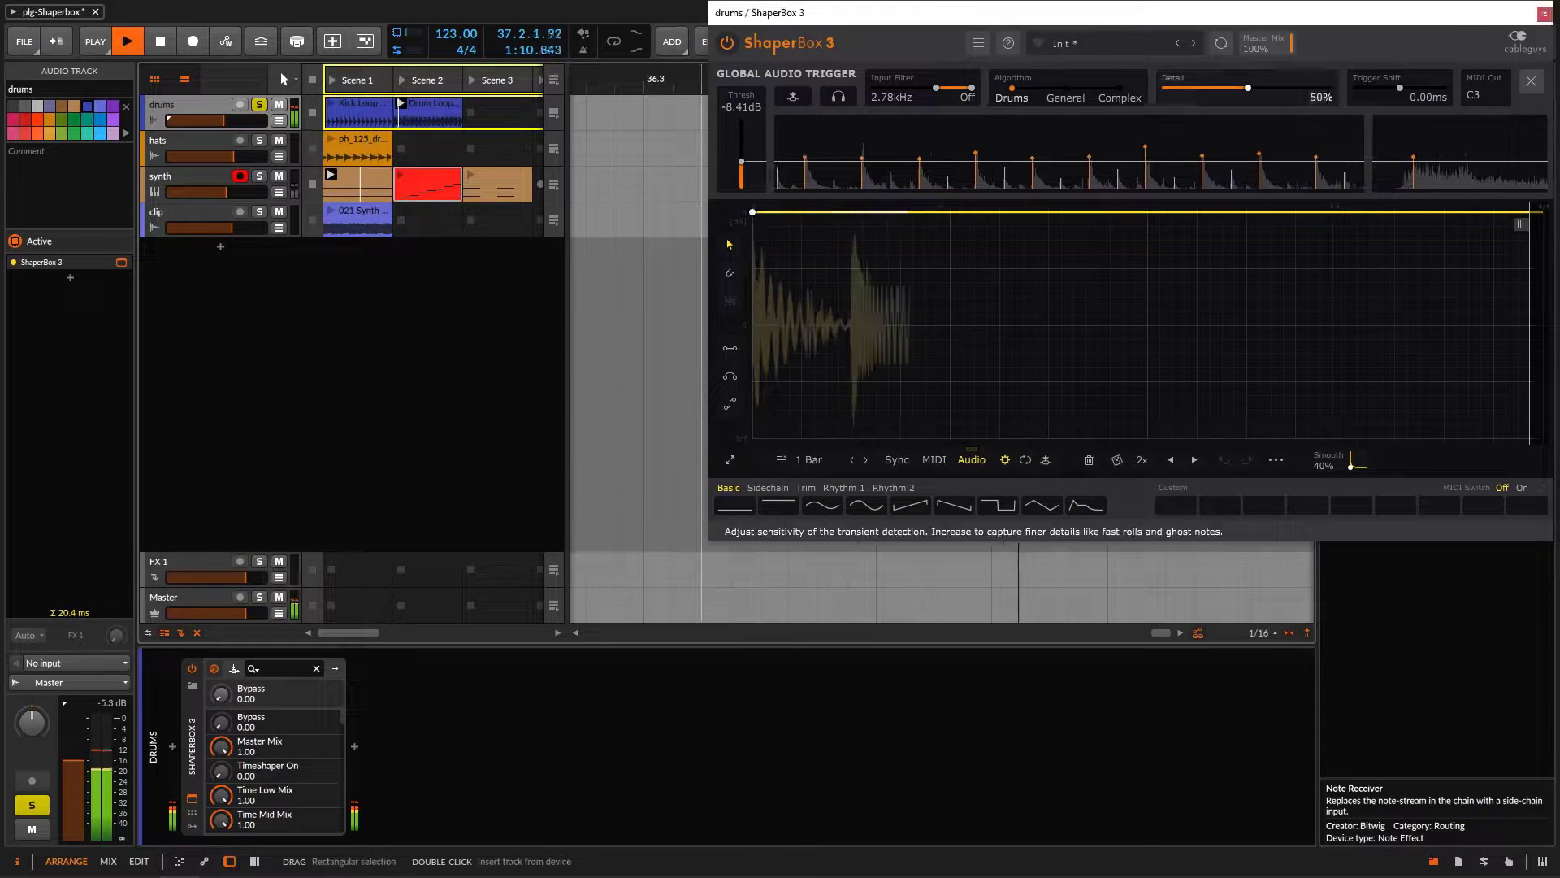
Step: Raise the trigger detail to 94%, lower the threshold to -22.0 dB, and play the drum loop to check the detected hits
left_click_drag(1248, 88, 1320, 88)
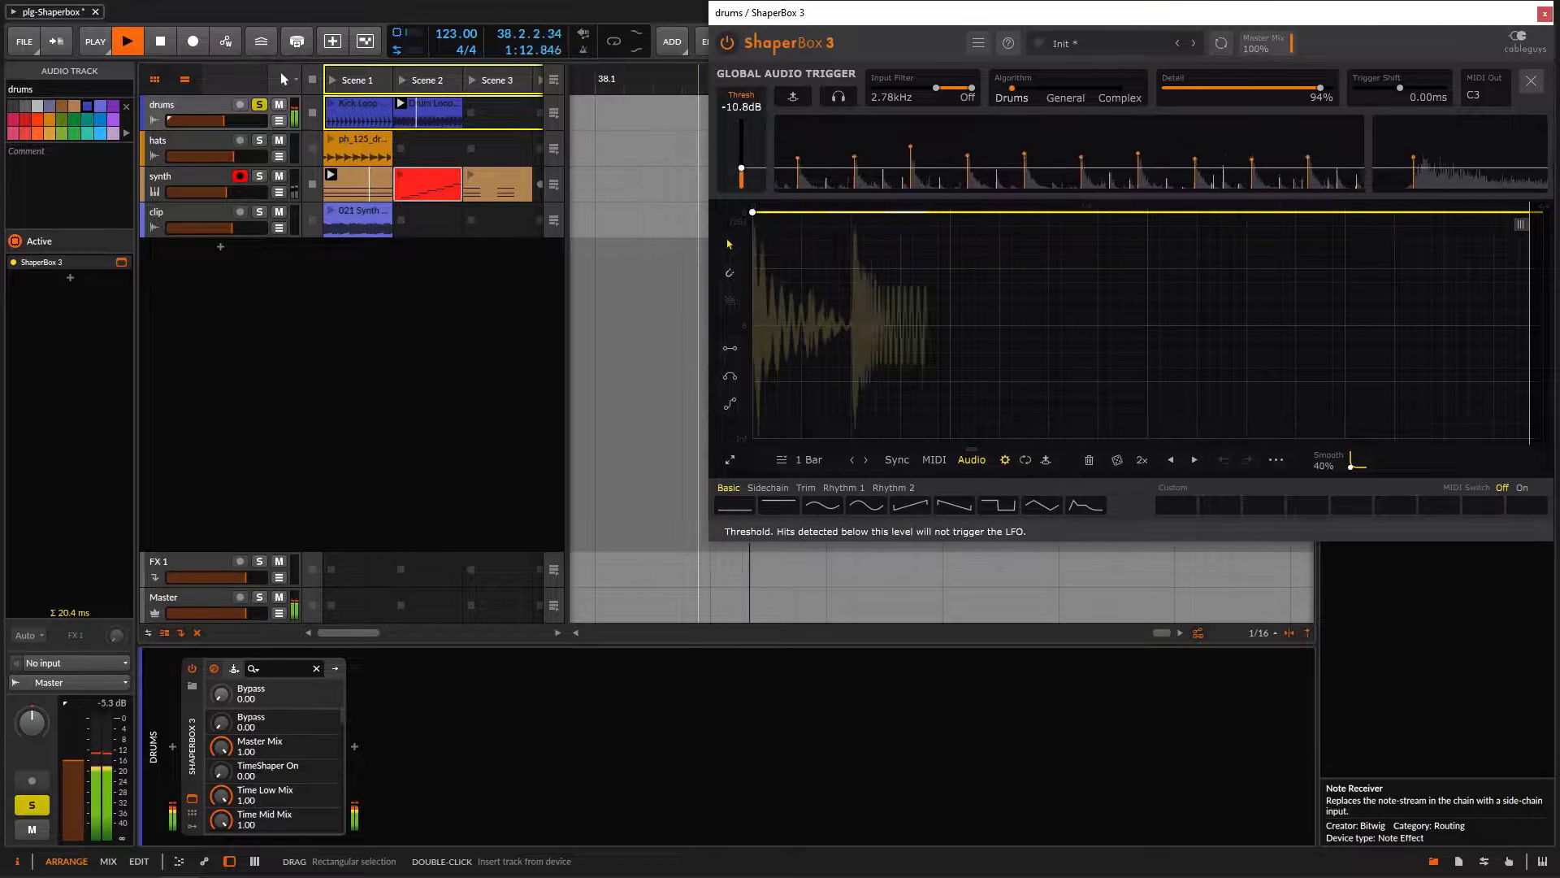
left_click_drag(741, 165, 741, 183)
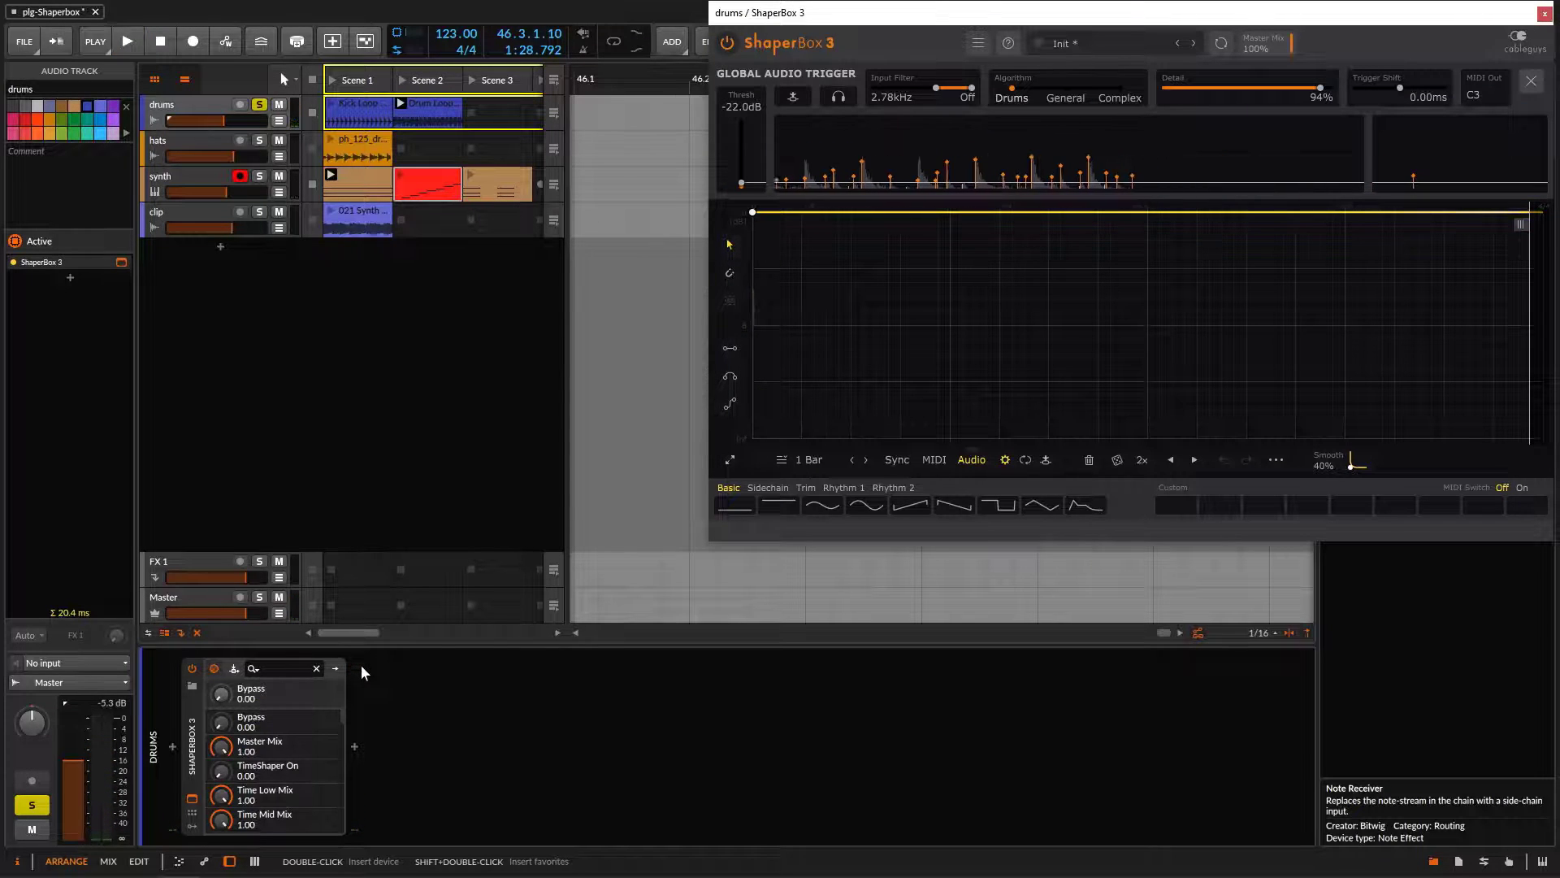
key("space")
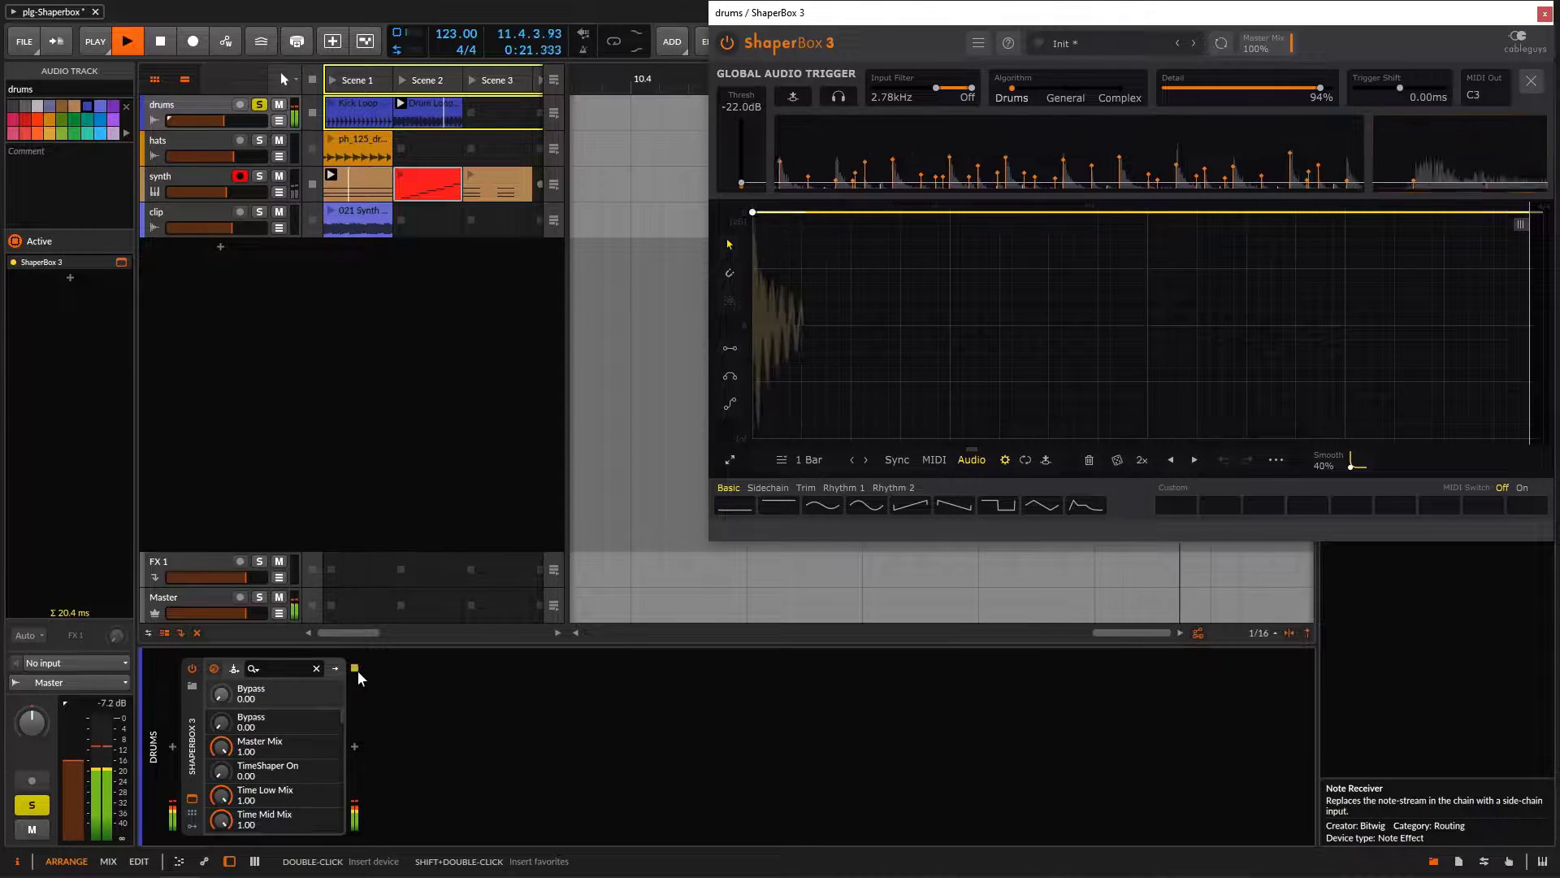
key("space")
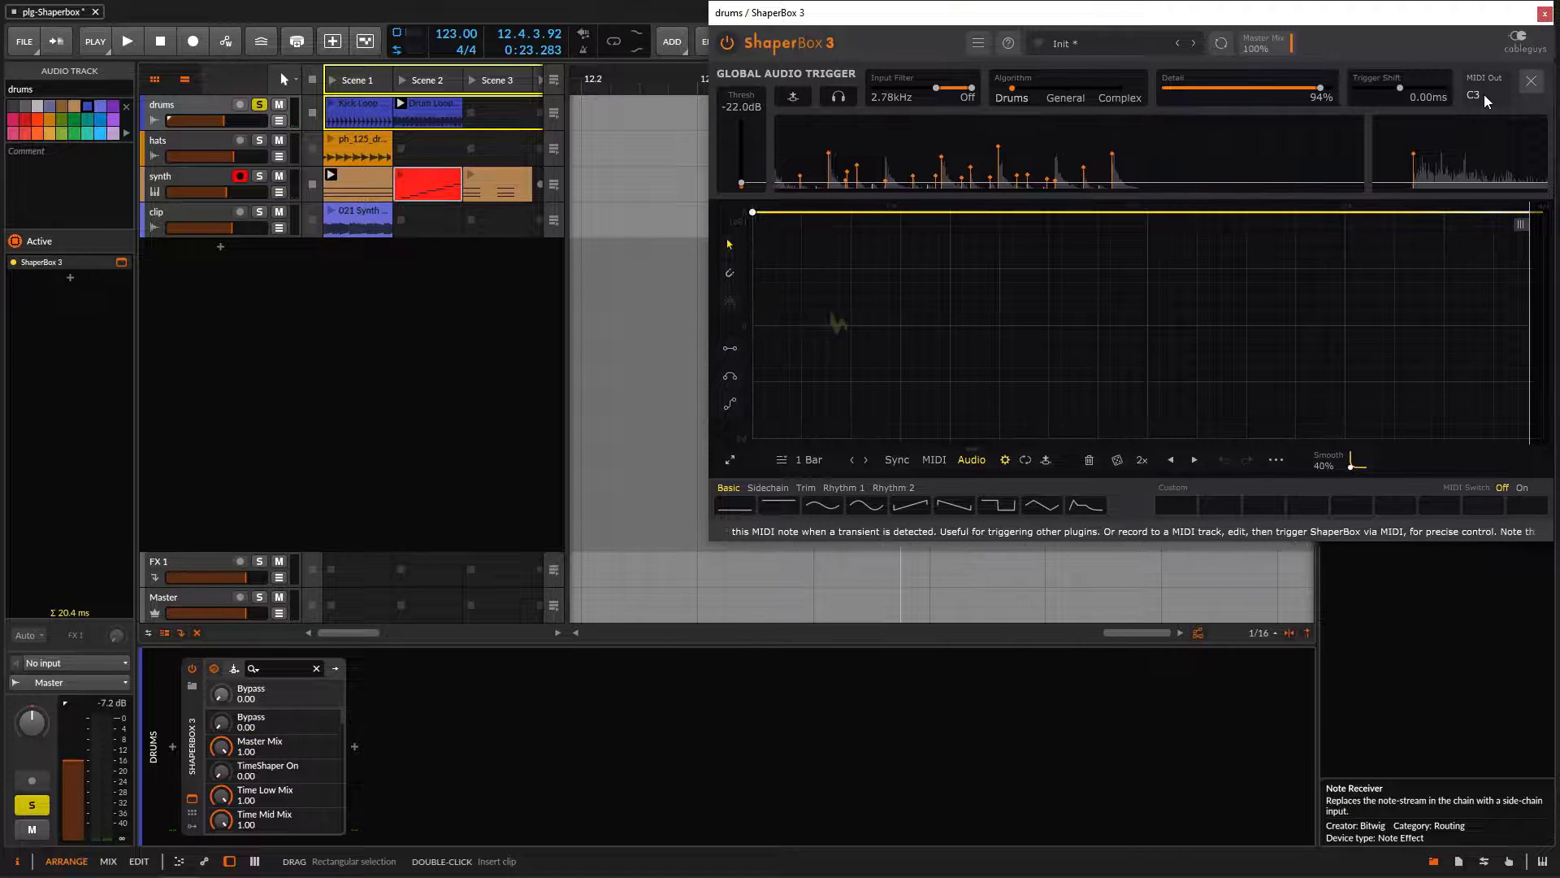
left_click(1483, 98)
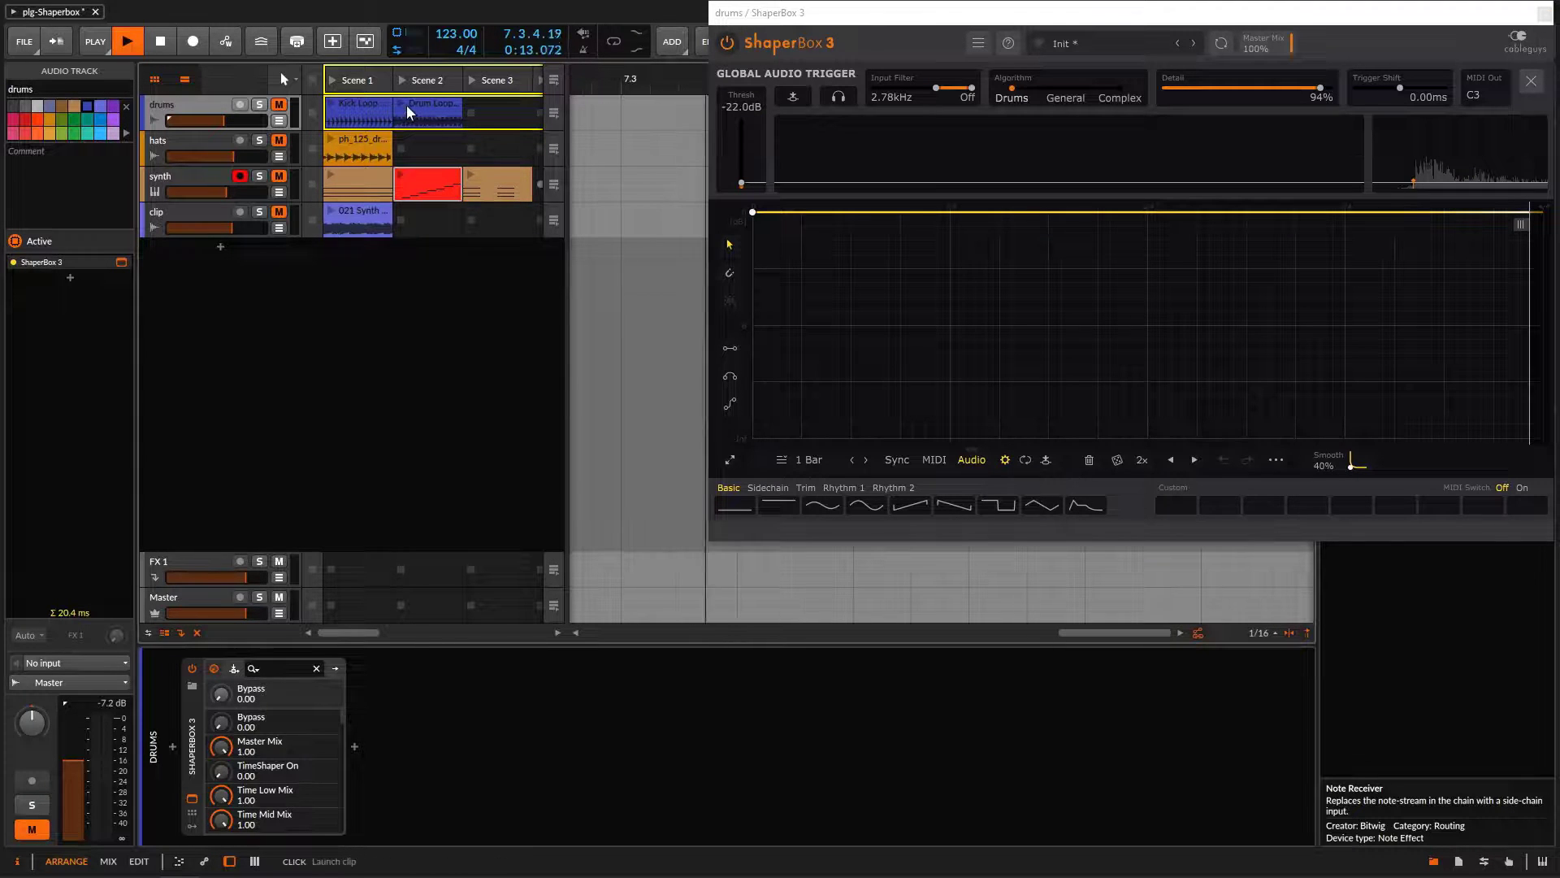
Step: Launch the drums clip in Scene 2 and set the drum track's trigger threshold to -9.00 dB
left_click(401, 104)
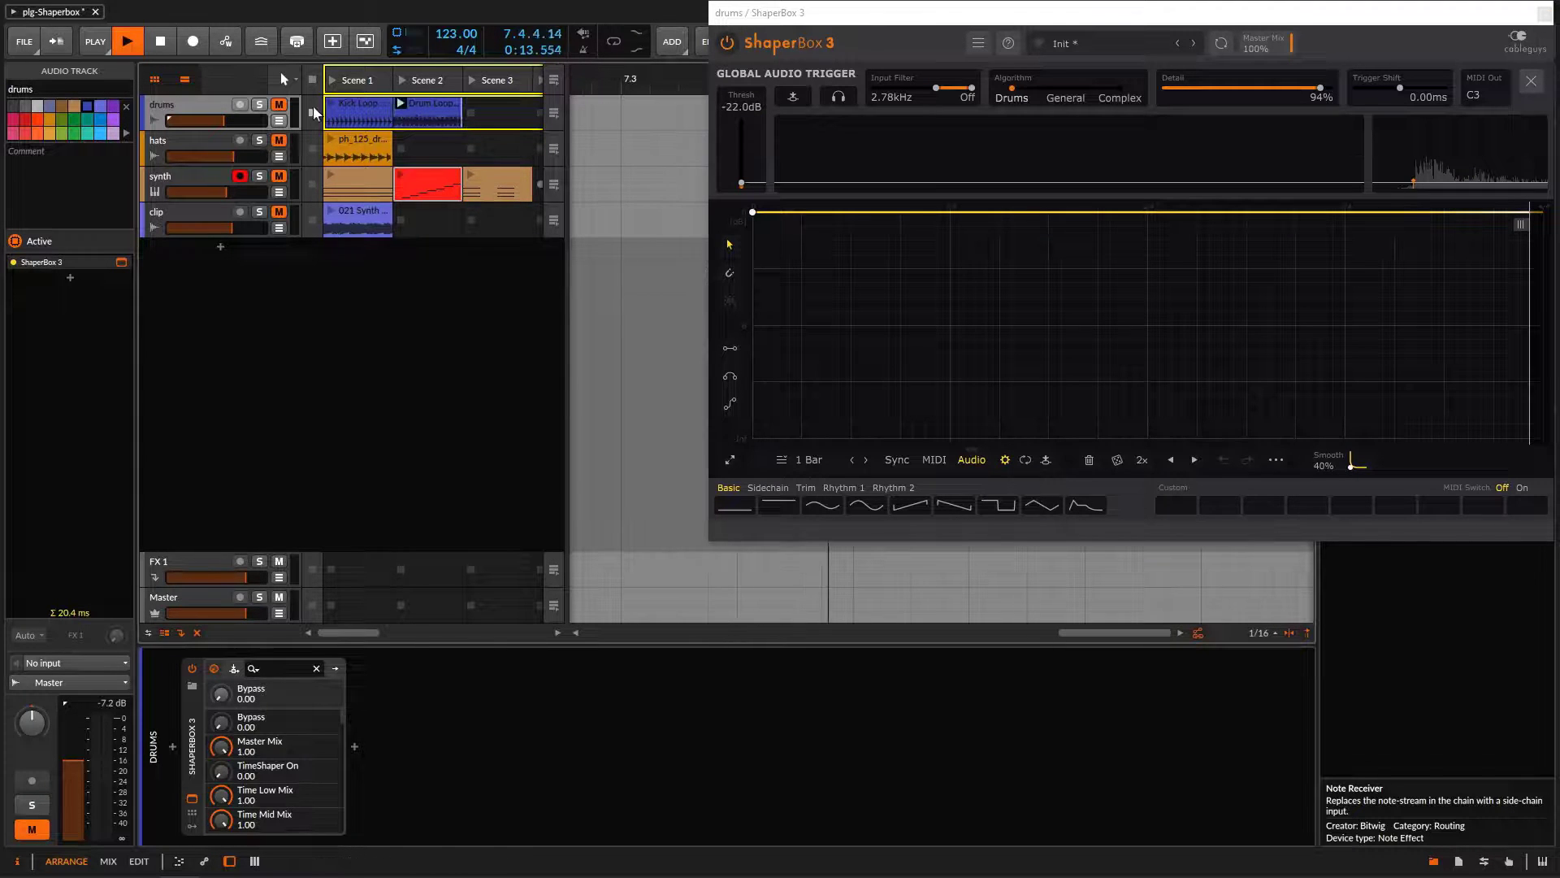
left_click(279, 104)
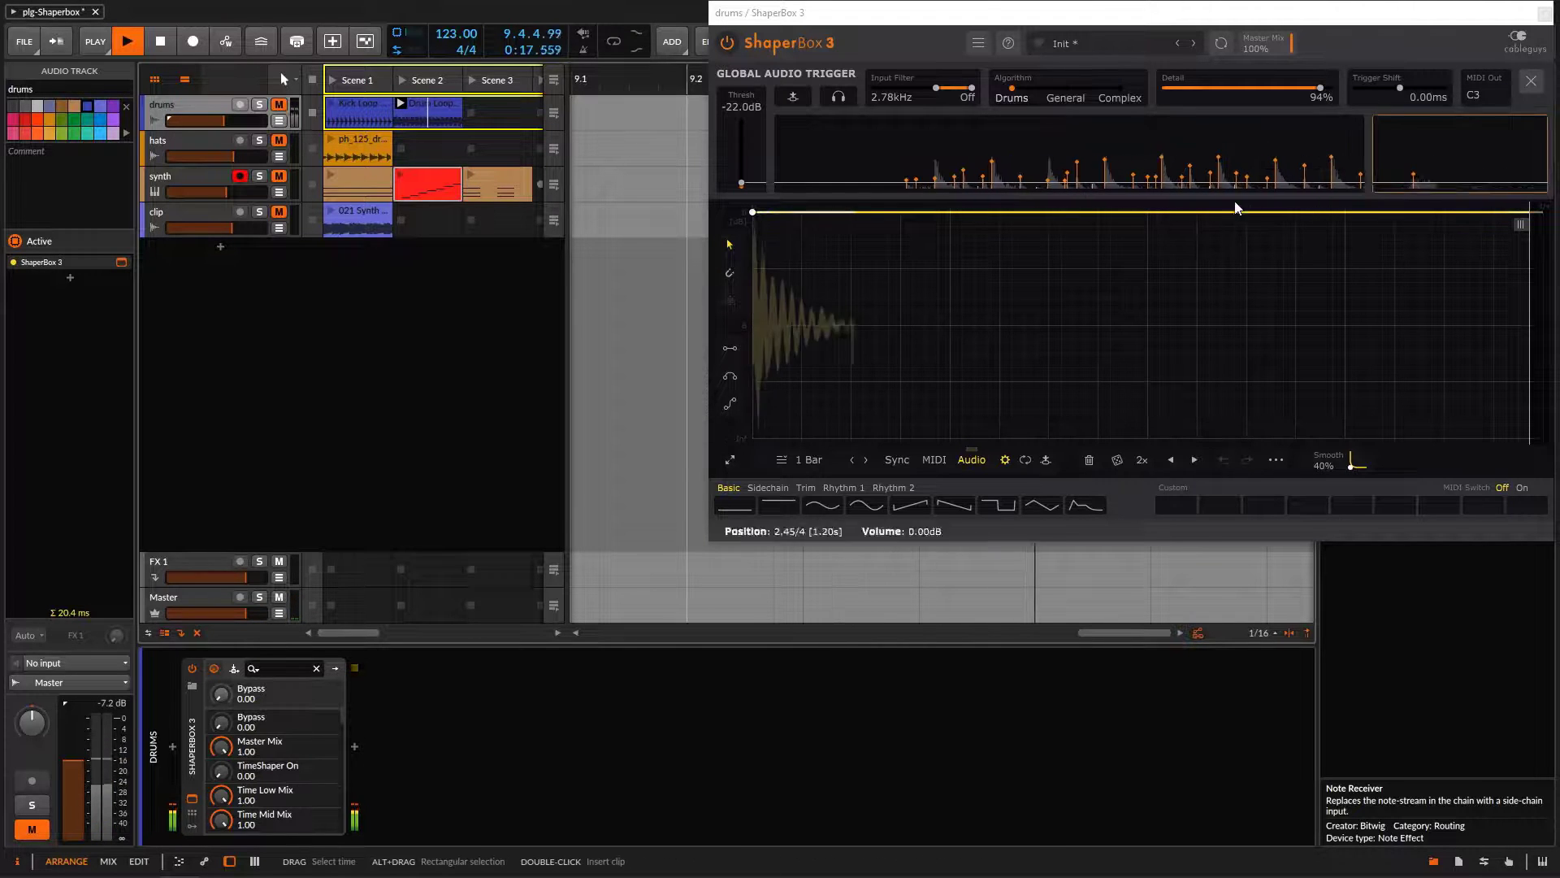
left_click_drag(741, 182, 741, 163)
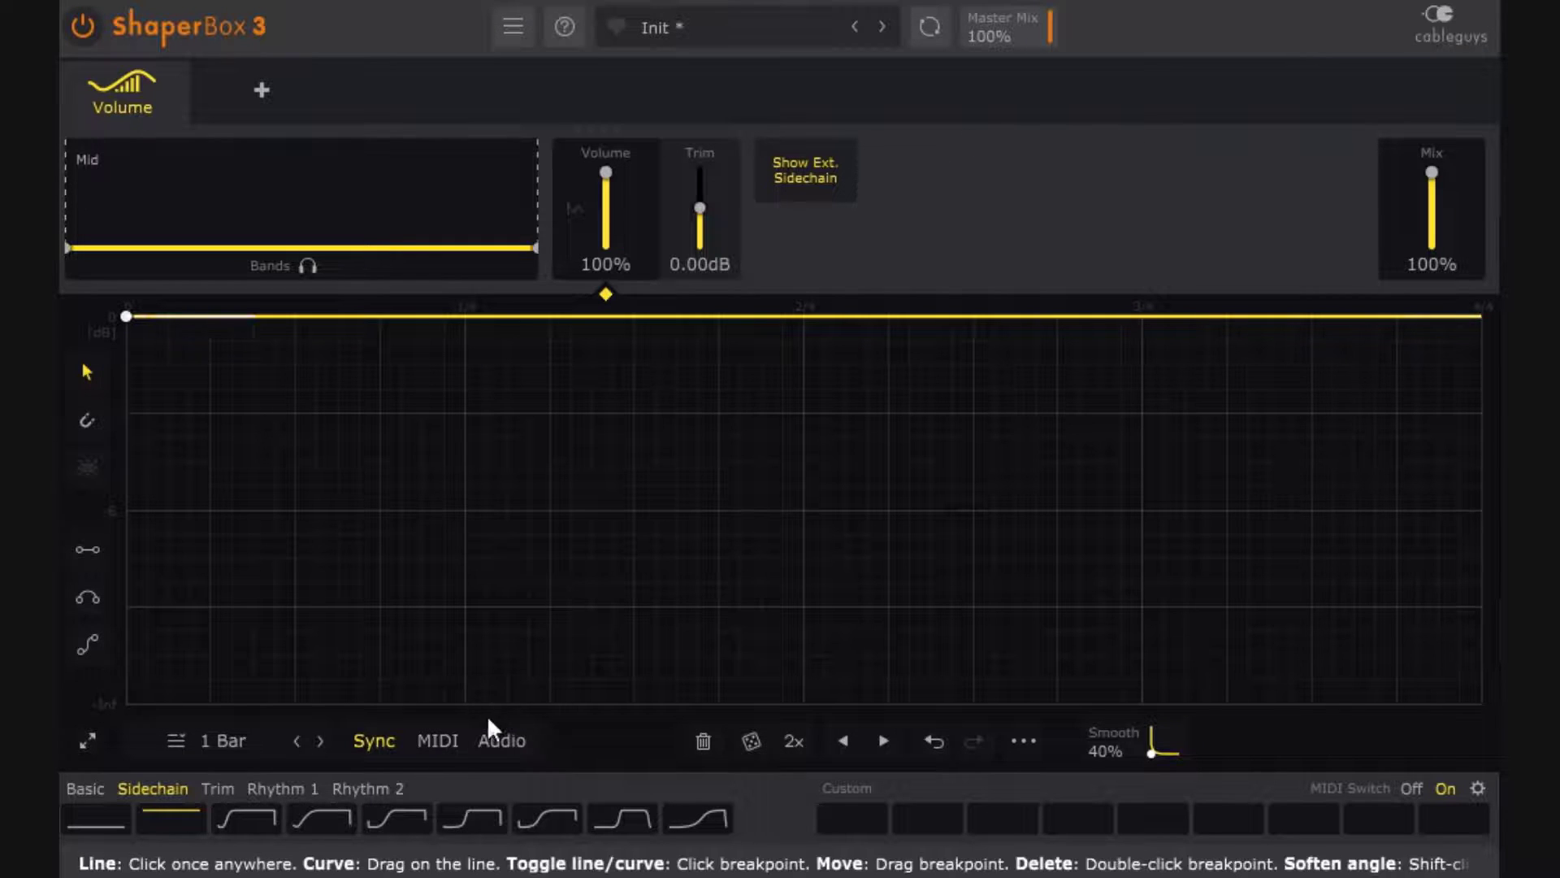
Step: Compare the Sync and MIDI trigger modes and set the LFO to MIDI in one-shot mode with looping off
left_click(437, 738)
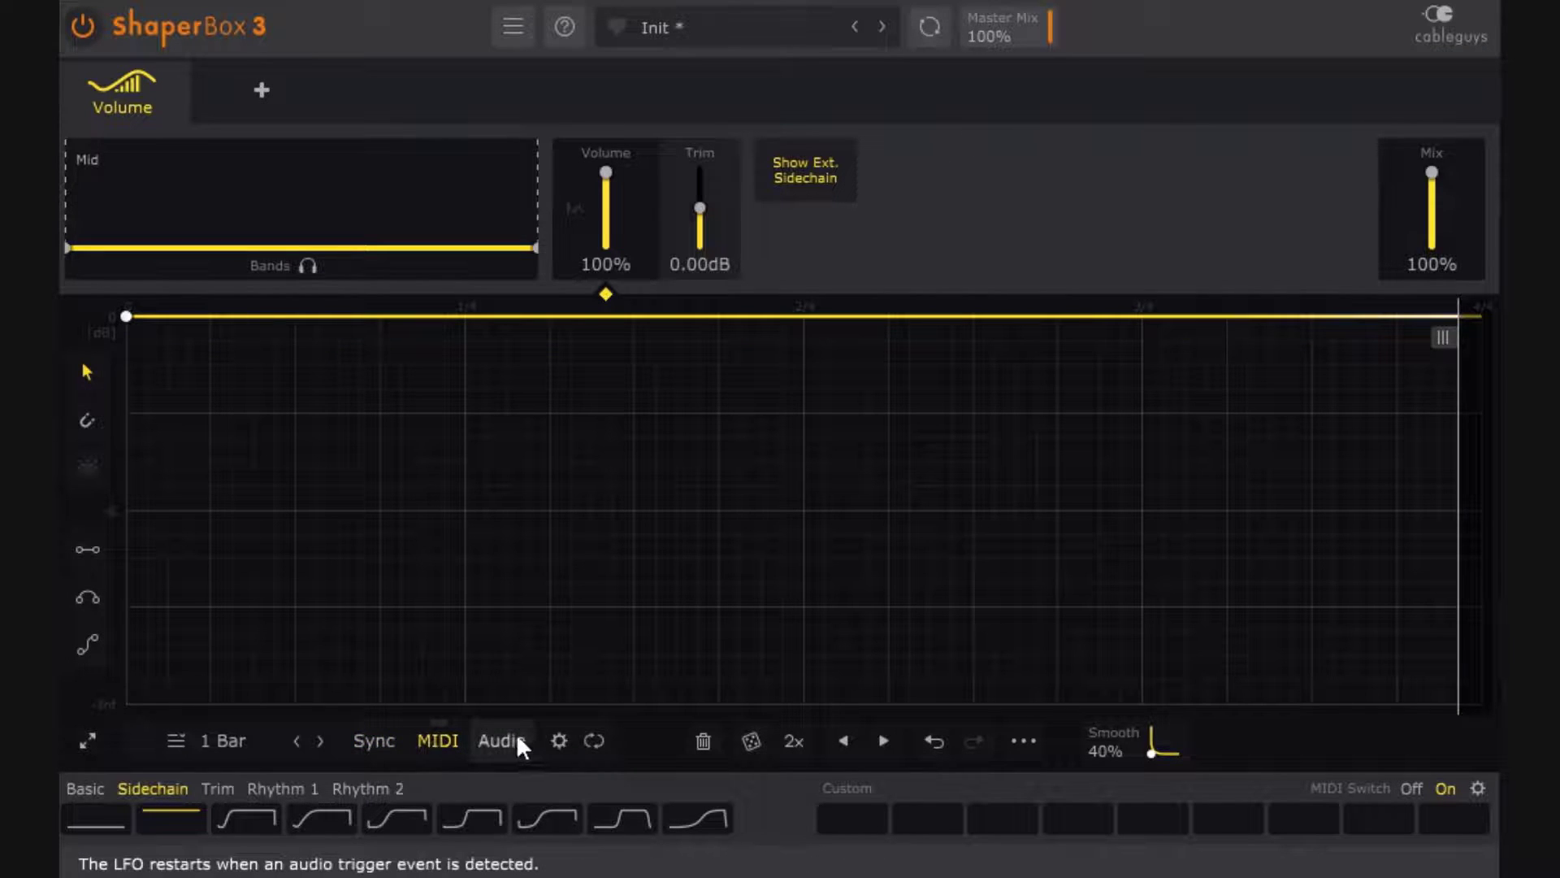
left_click(368, 741)
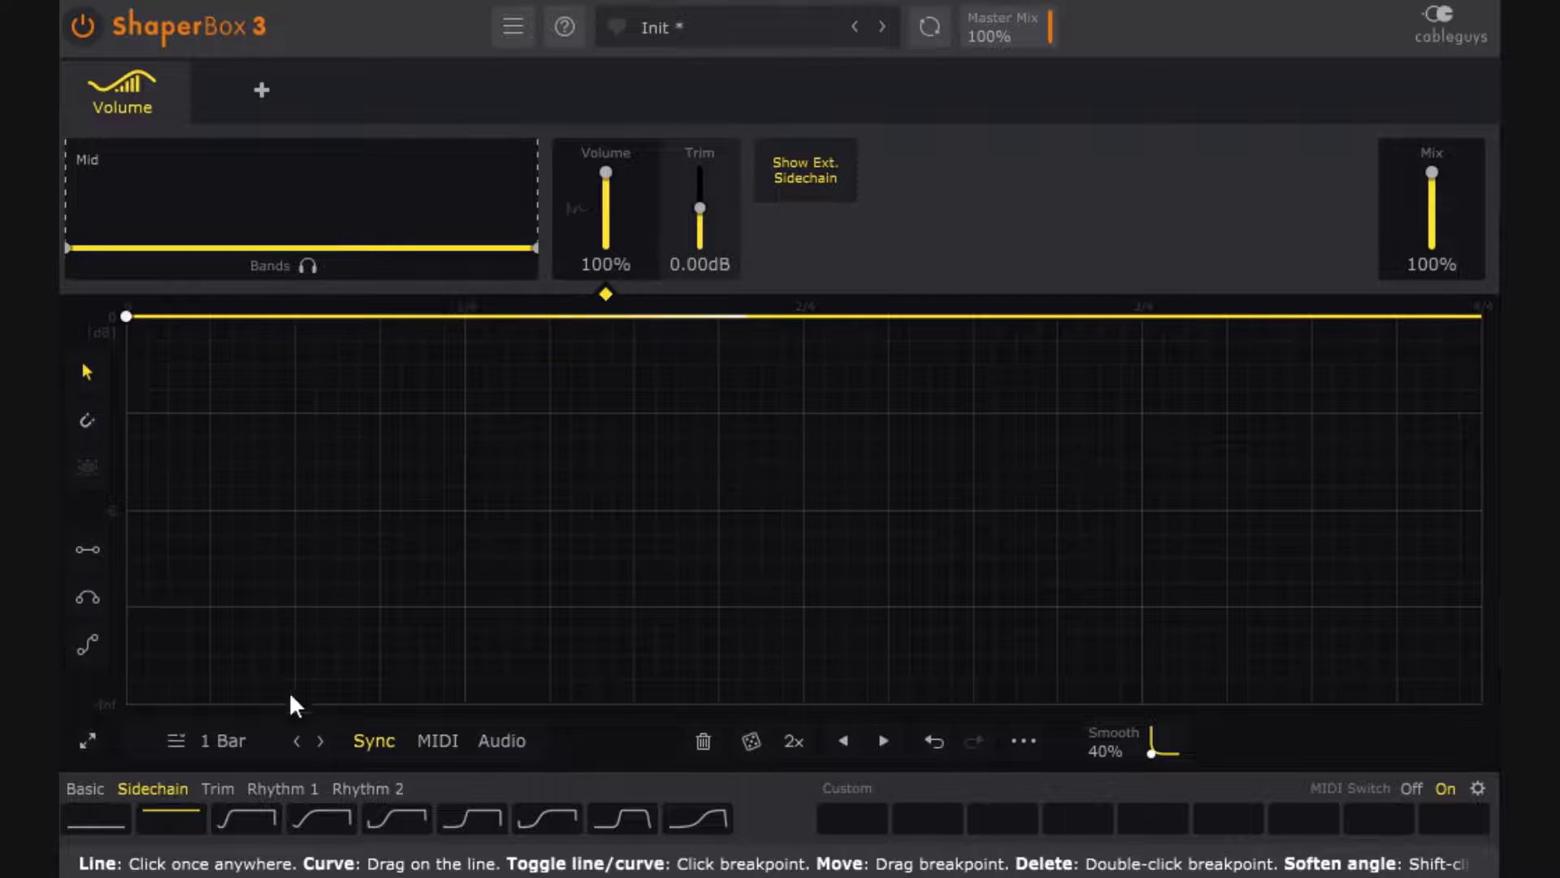
left_click(442, 746)
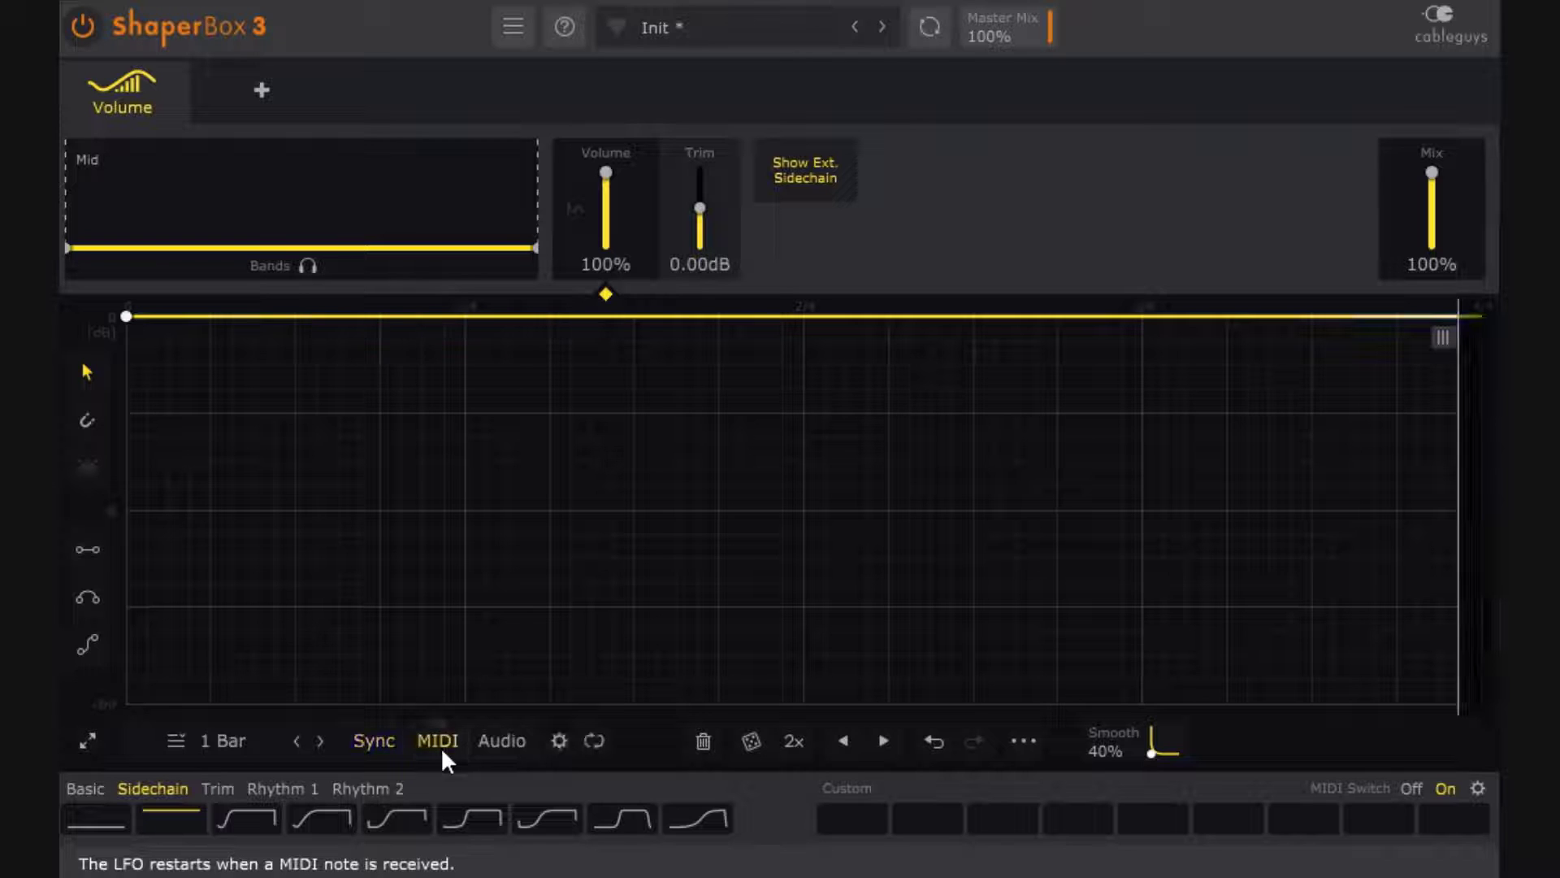
left_click(596, 741)
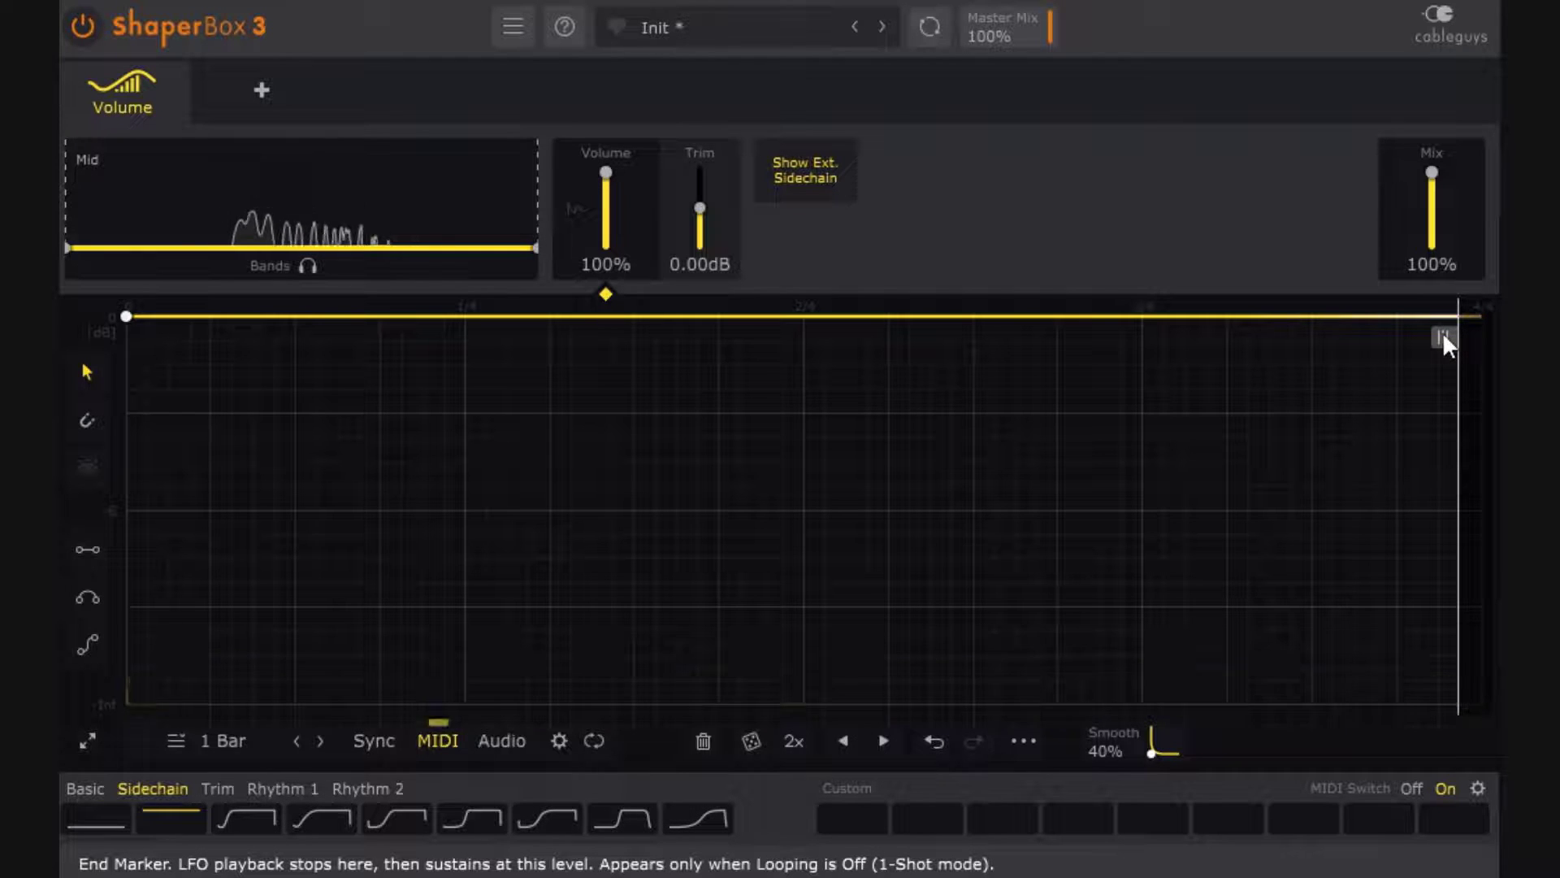
Step: Load the third Sidechain wave shape and move the LFO end marker to just past 1/4
left_click(261, 816)
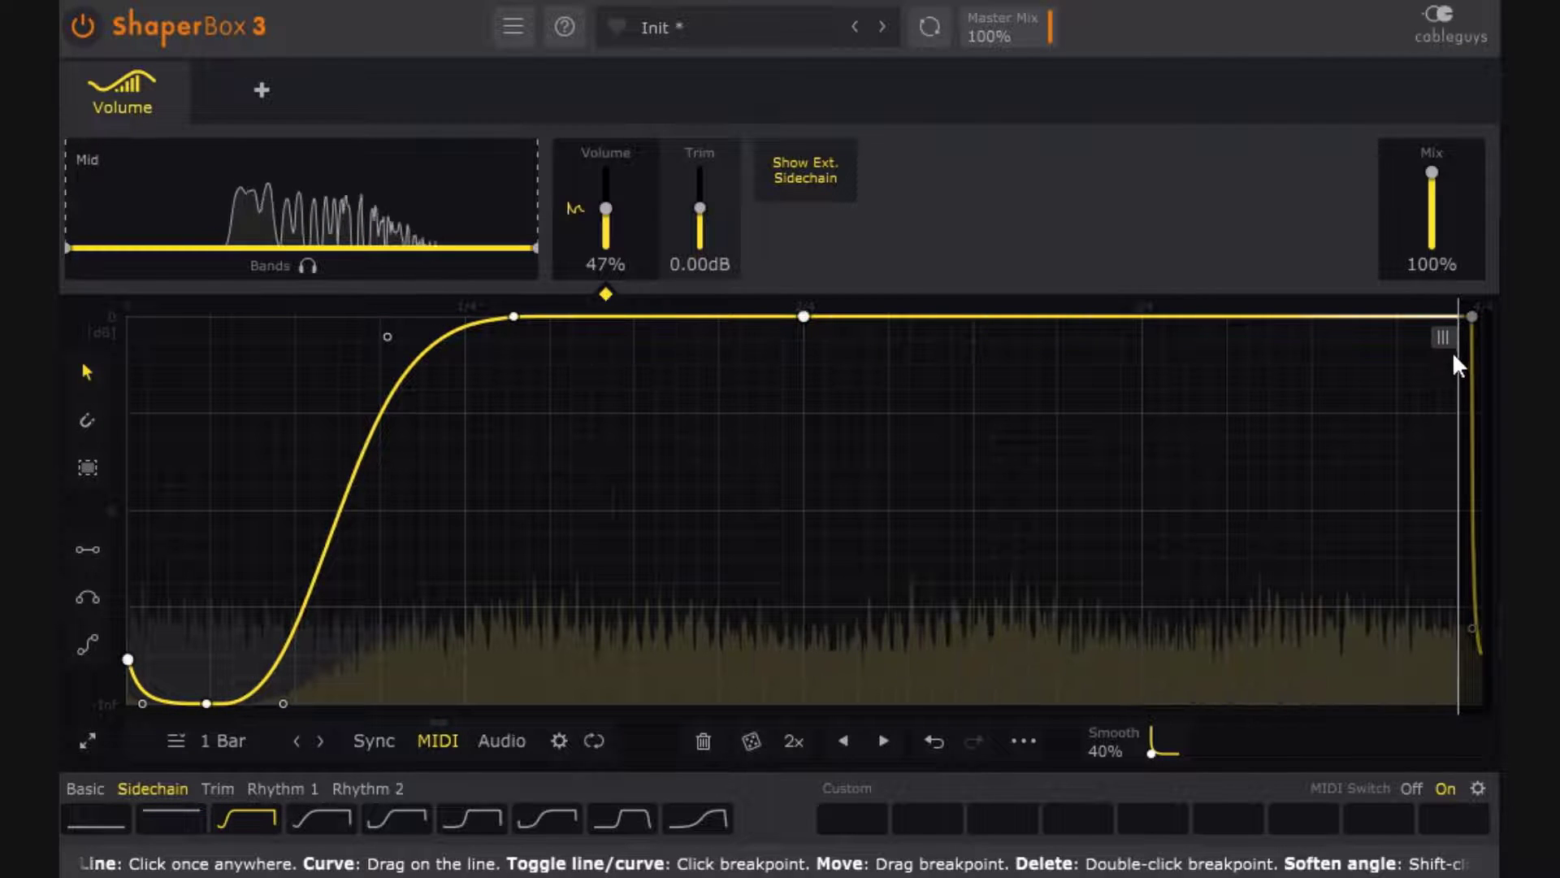
left_click_drag(1439, 339, 477, 339)
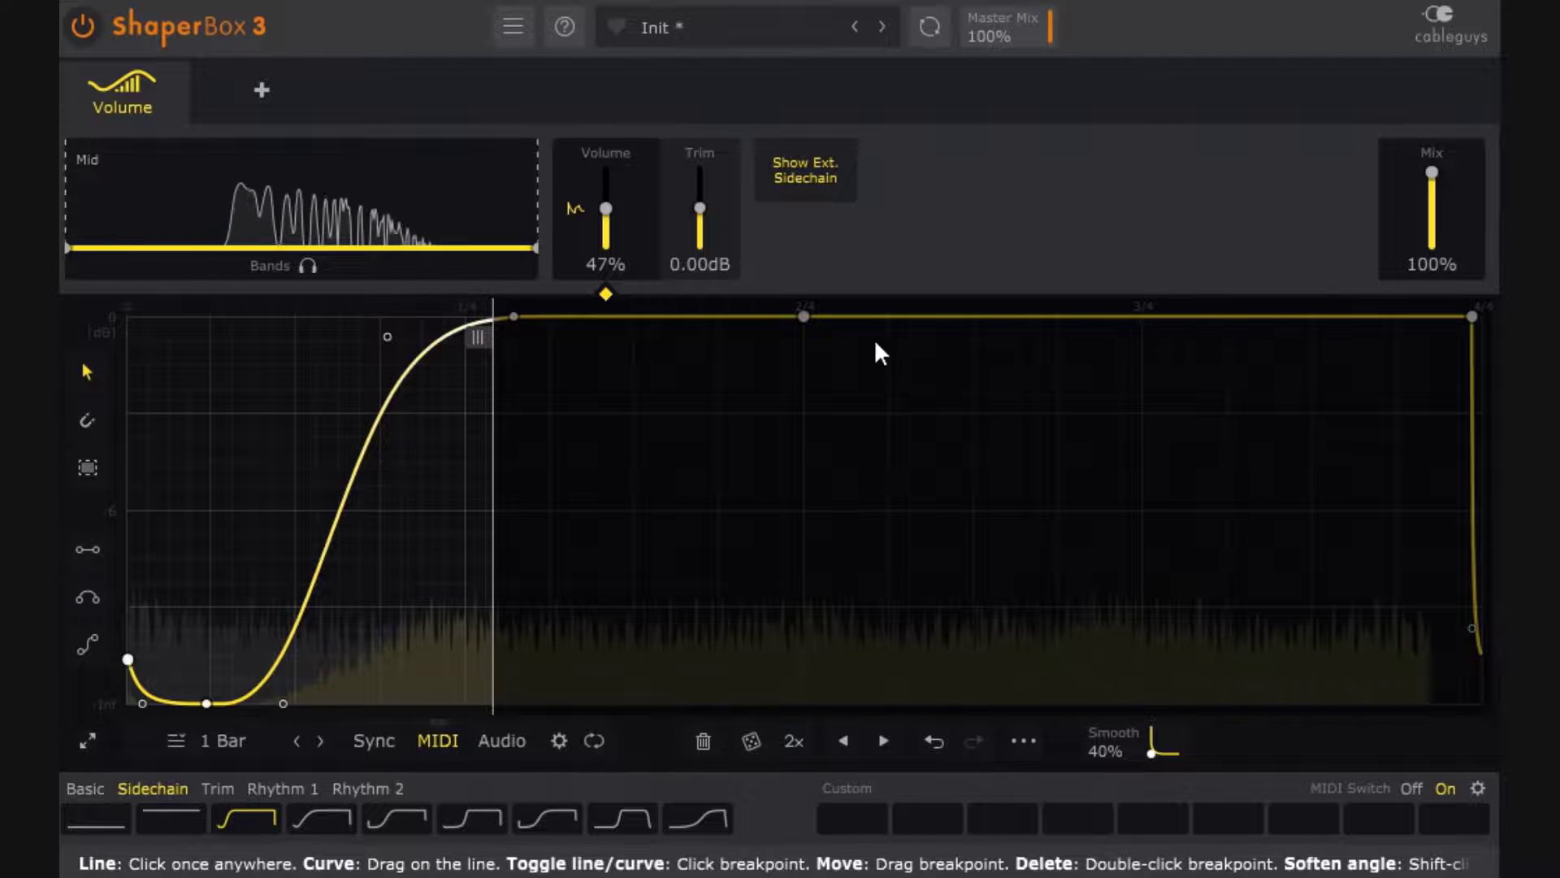
Step: Bend the curve between 2/4 and 4/4 into a deep dip and move the end marker to the end of the bar
left_click_drag(870, 317, 837, 703)
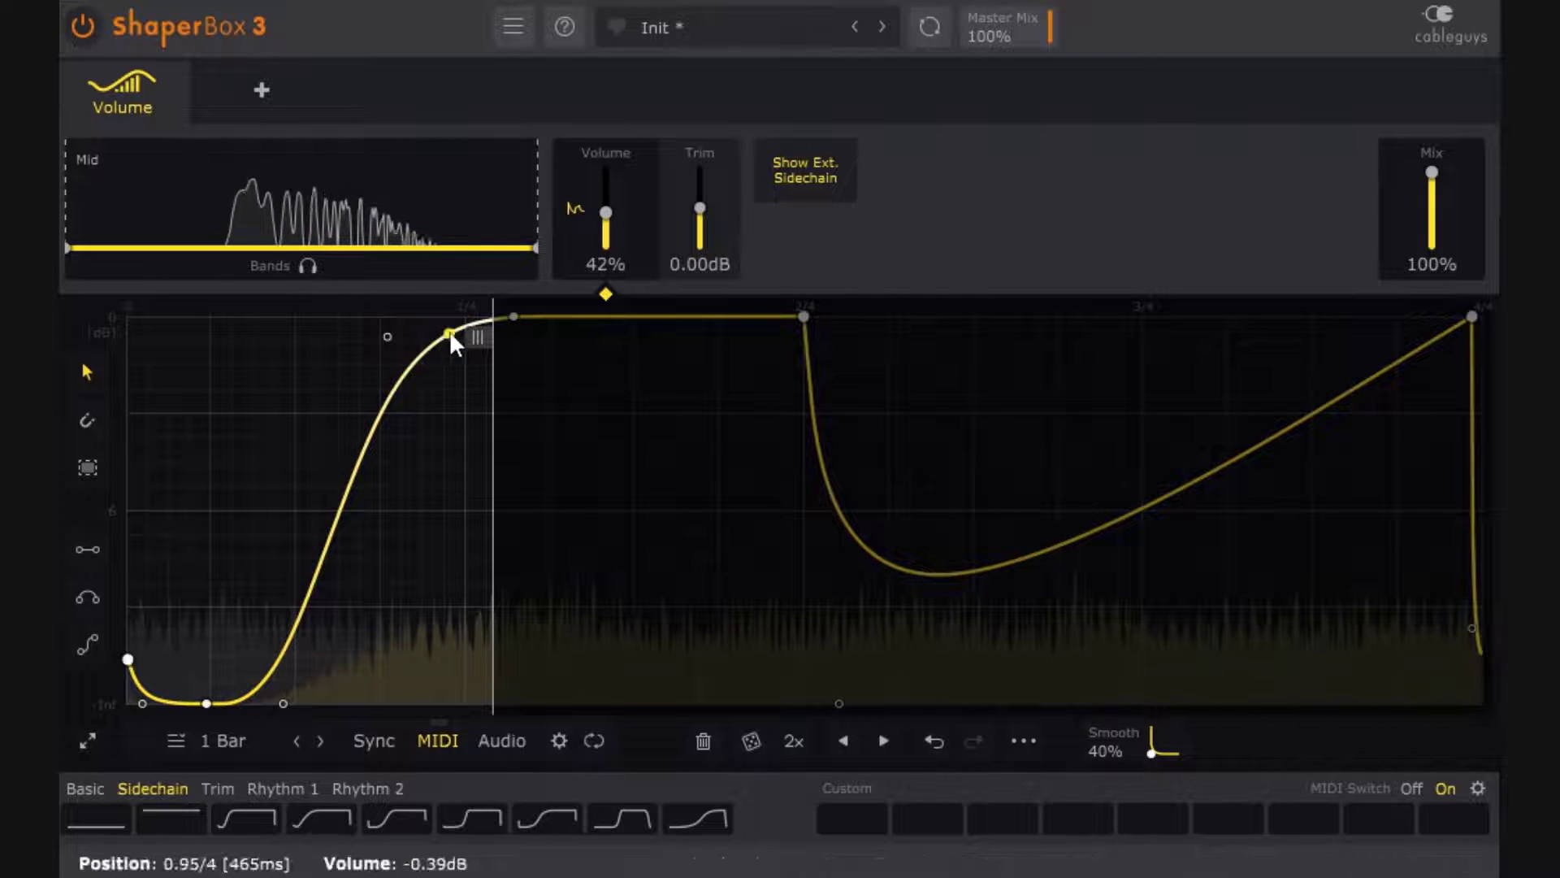
left_click_drag(477, 337, 1255, 354)
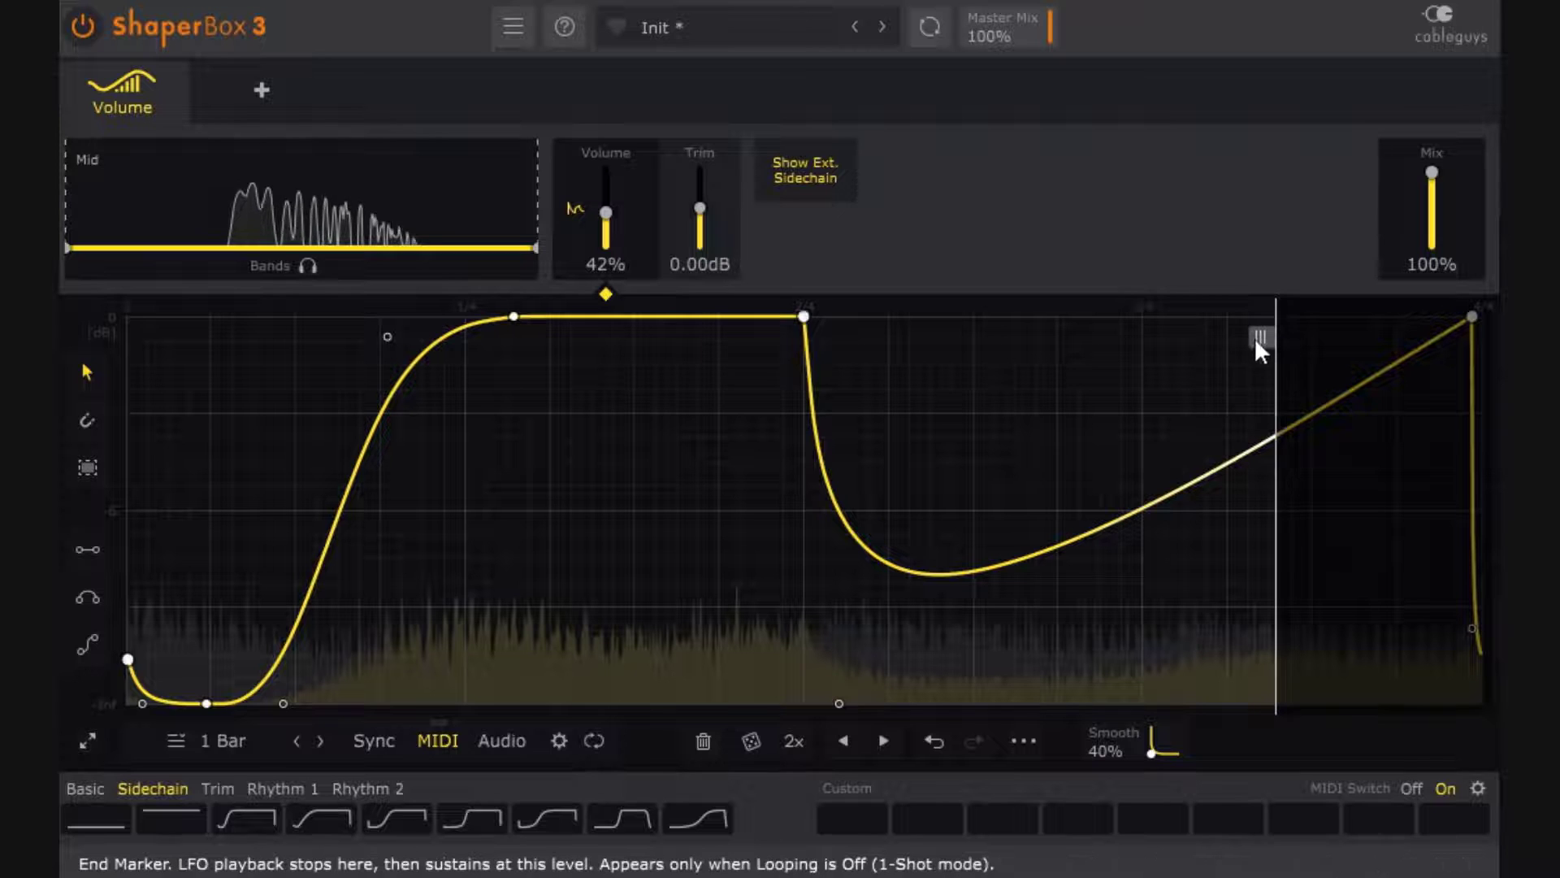
mouse_move(1260, 337)
left_mouse_down()
mouse_move(672, 338)
mouse_move(1465, 337)
left_mouse_up()
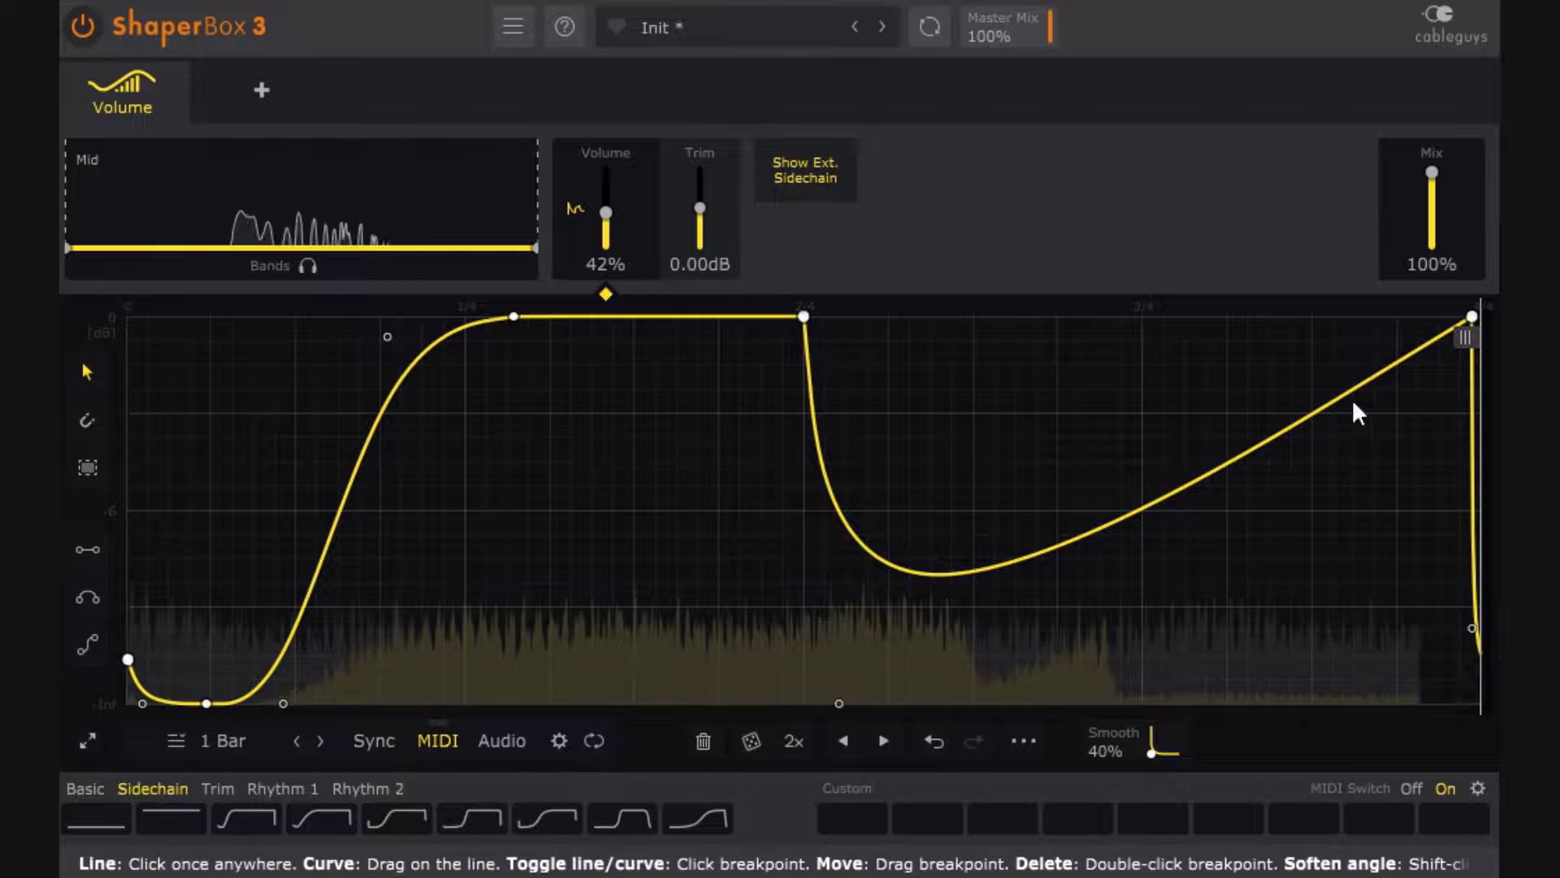
Step: Switch the LFO to Audio trigger mode, then open and close the global audio trigger settings
left_click(485, 746)
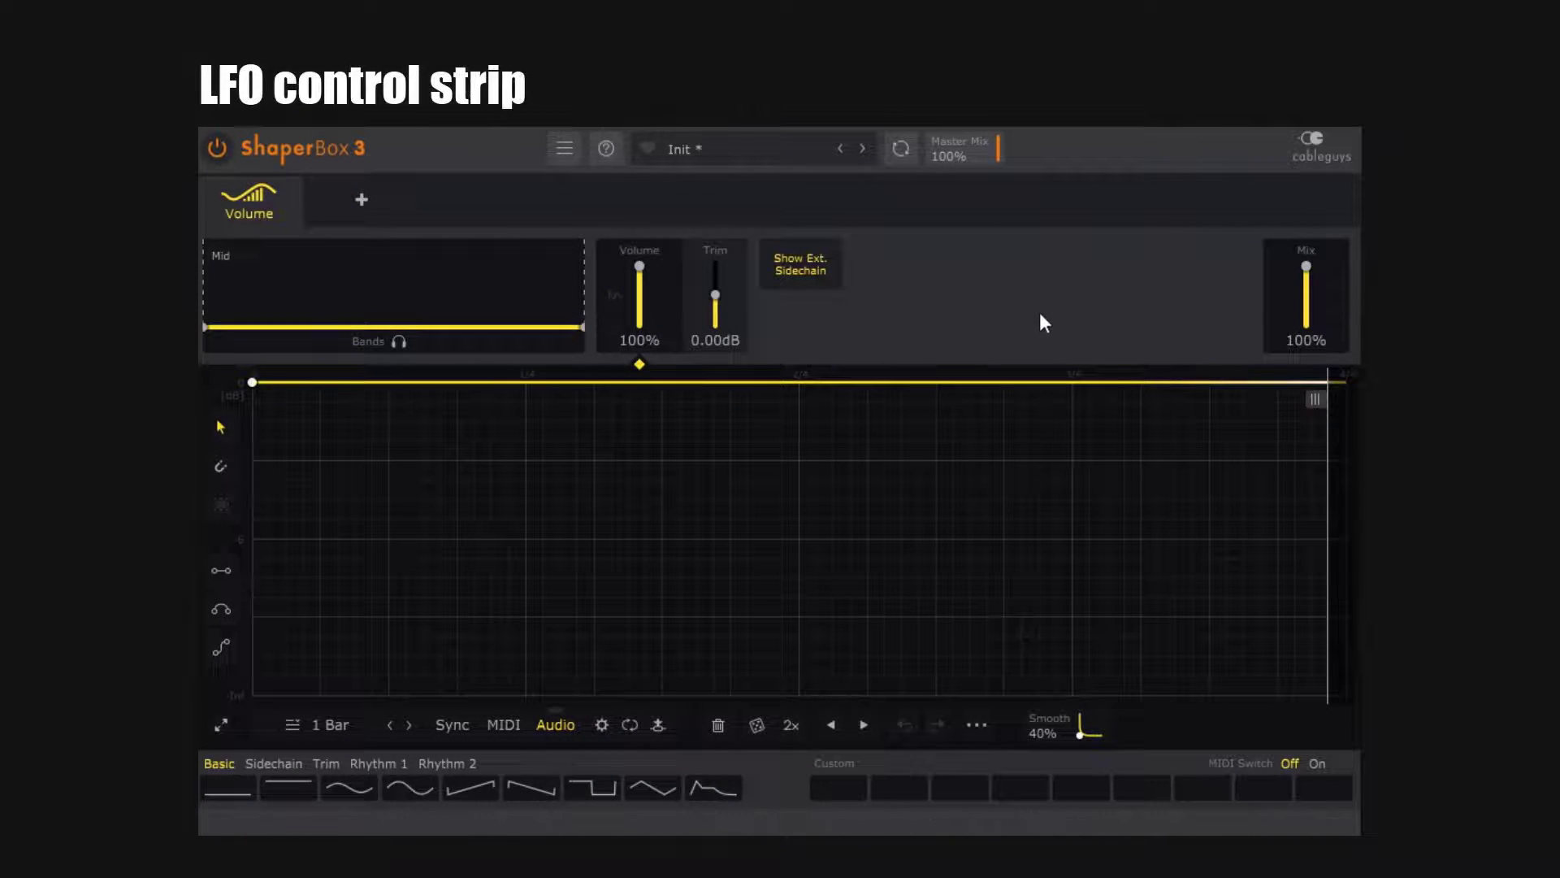
left_click(604, 729)
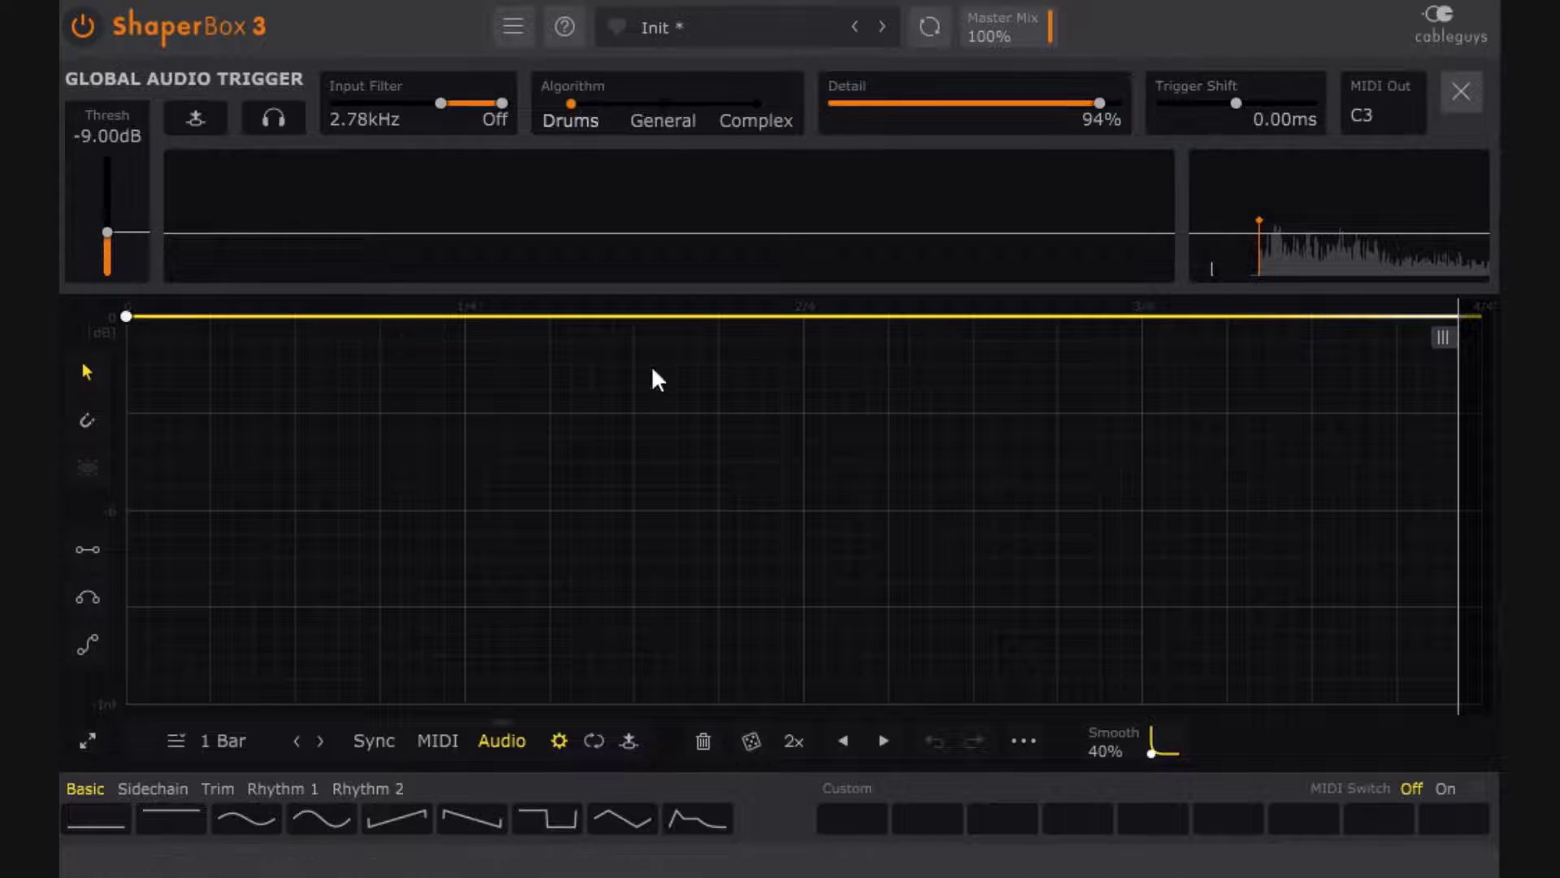
left_click(1457, 94)
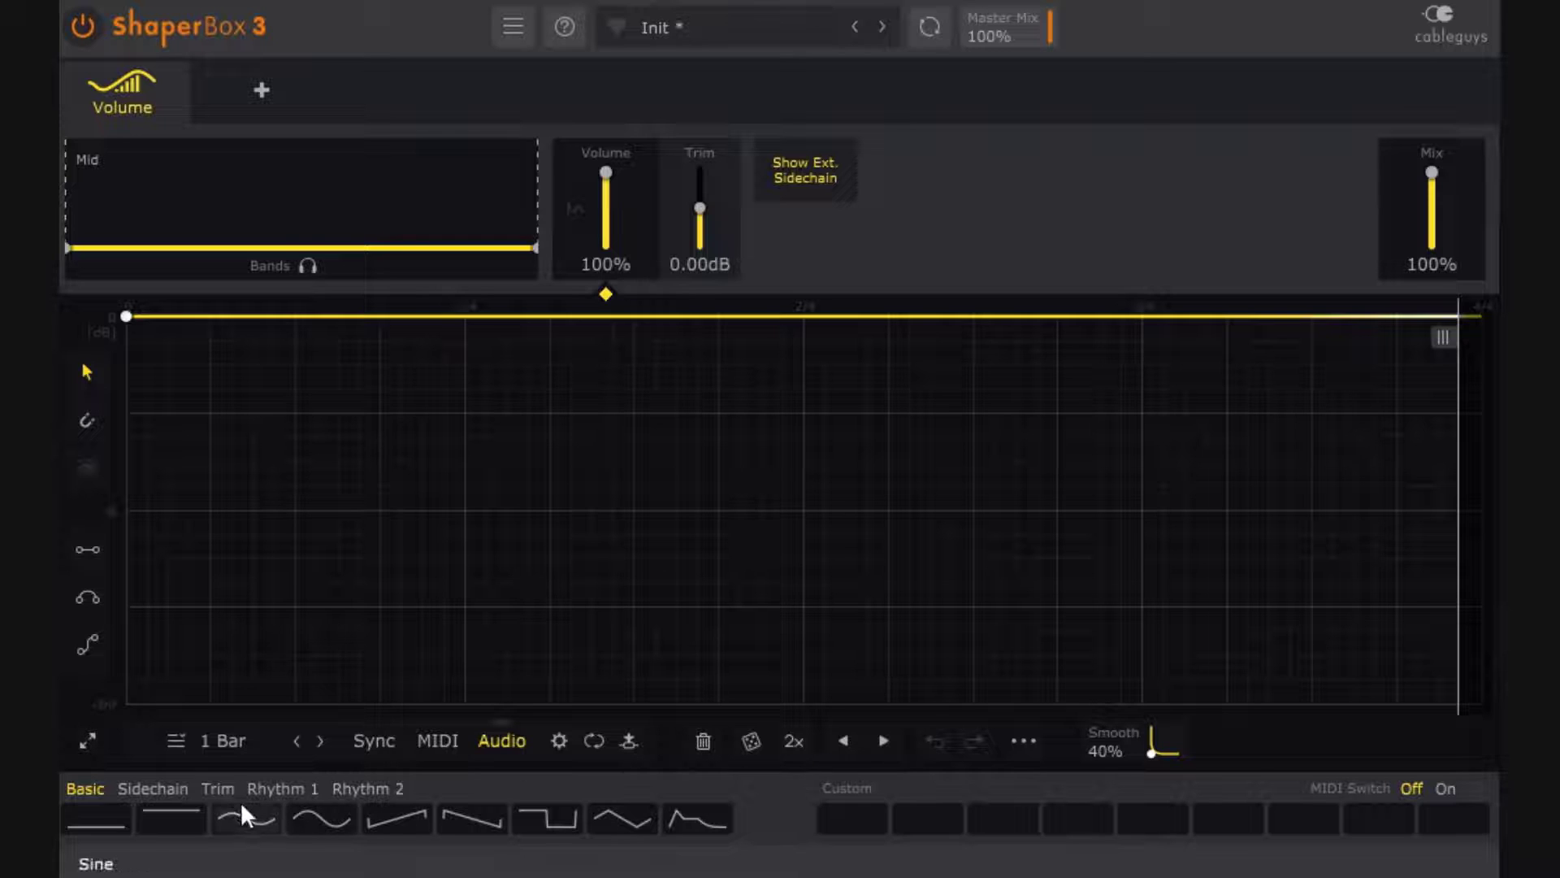
Step: Try the two sine-shaped waves in the Basic set and load the rising ramp into the LFO
left_click(276, 822)
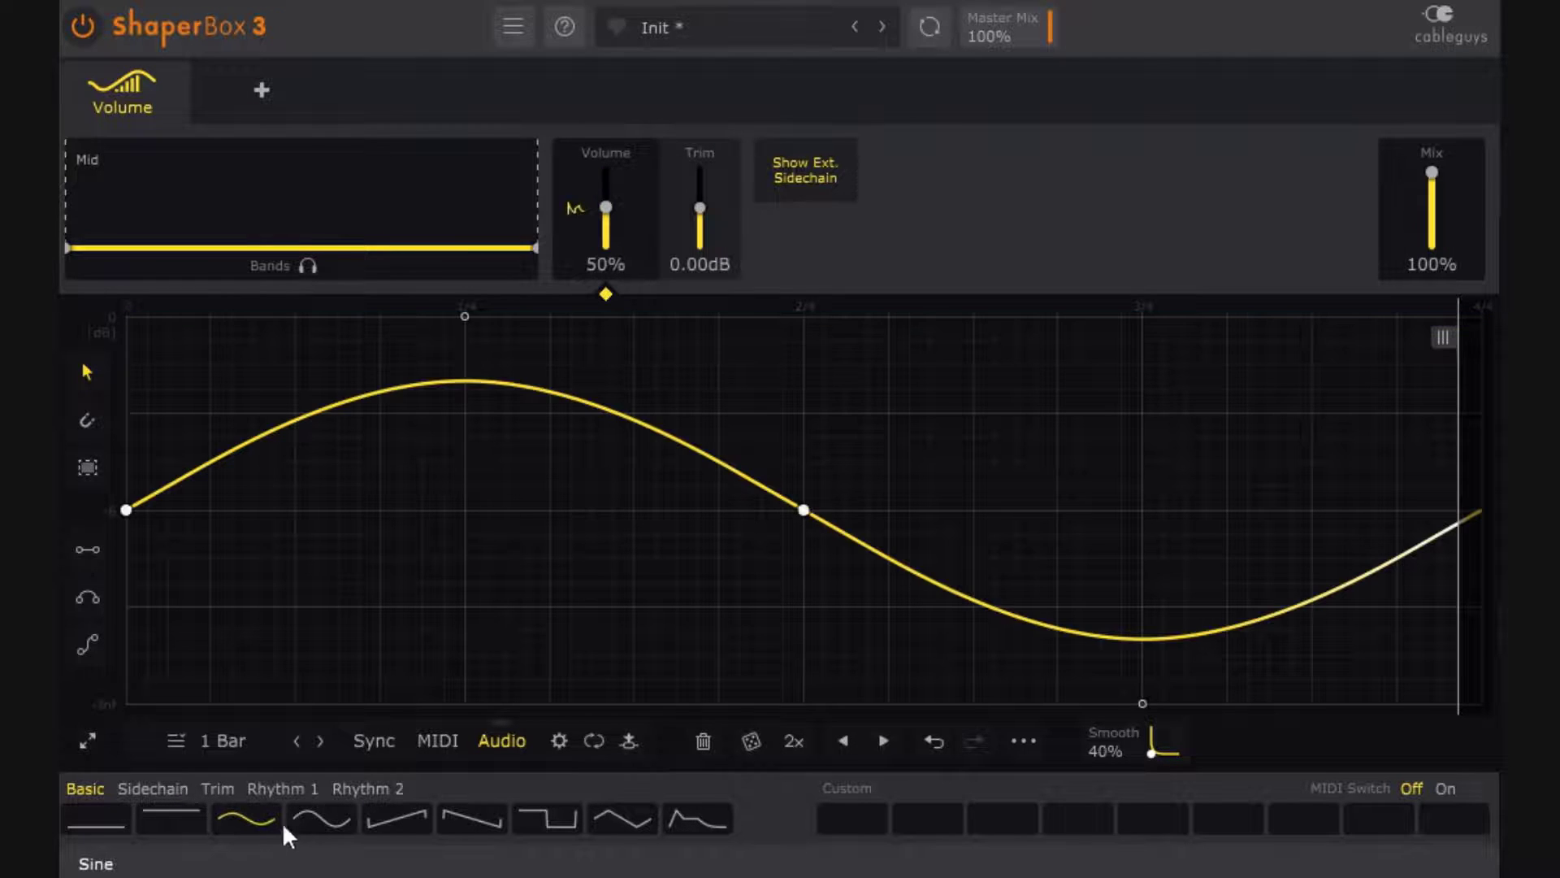
left_click(322, 819)
left_click(402, 817)
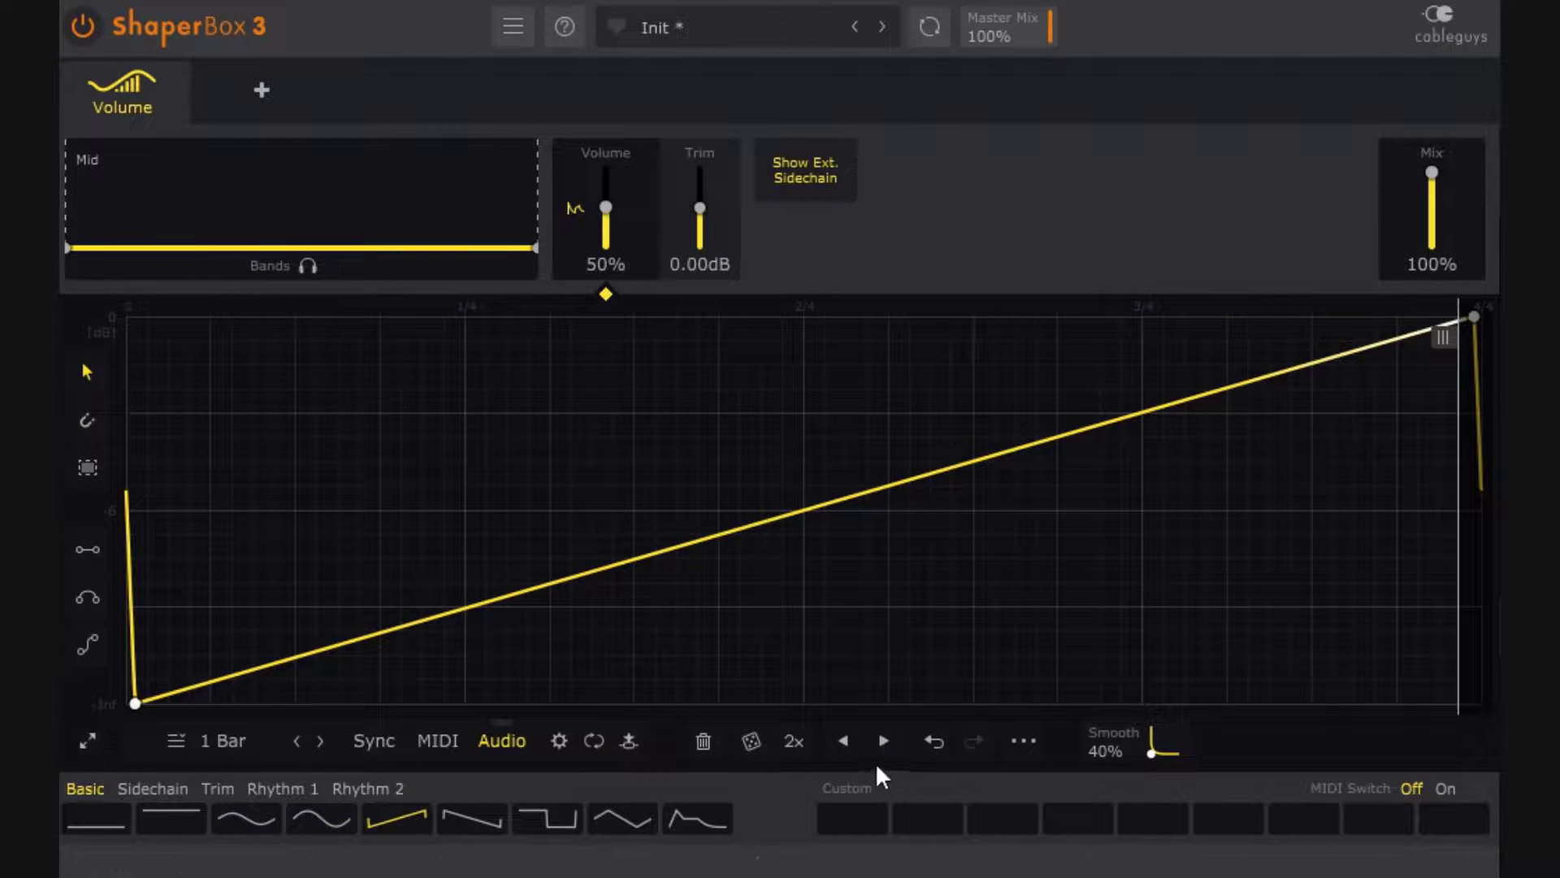
Step: Bend the ramp into a dip and add breakpoints between 0 and 1/4 and at about 2.94/4, -1.60 dB
left_click_drag(978, 460, 972, 624)
double_click(555, 503)
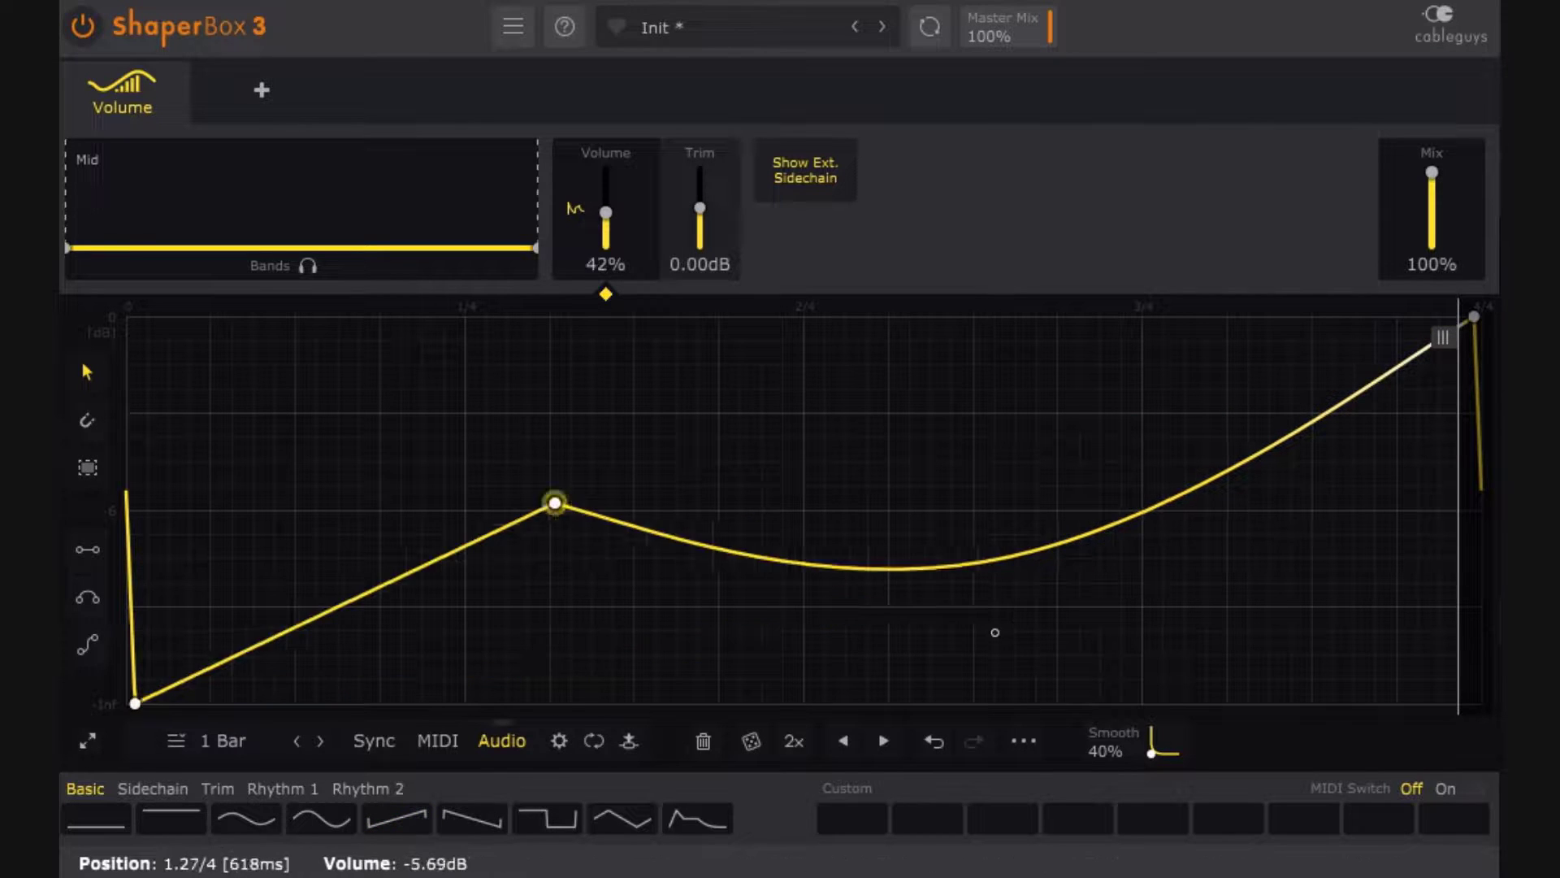
double_click(553, 500)
left_click(371, 440)
left_click(1122, 382)
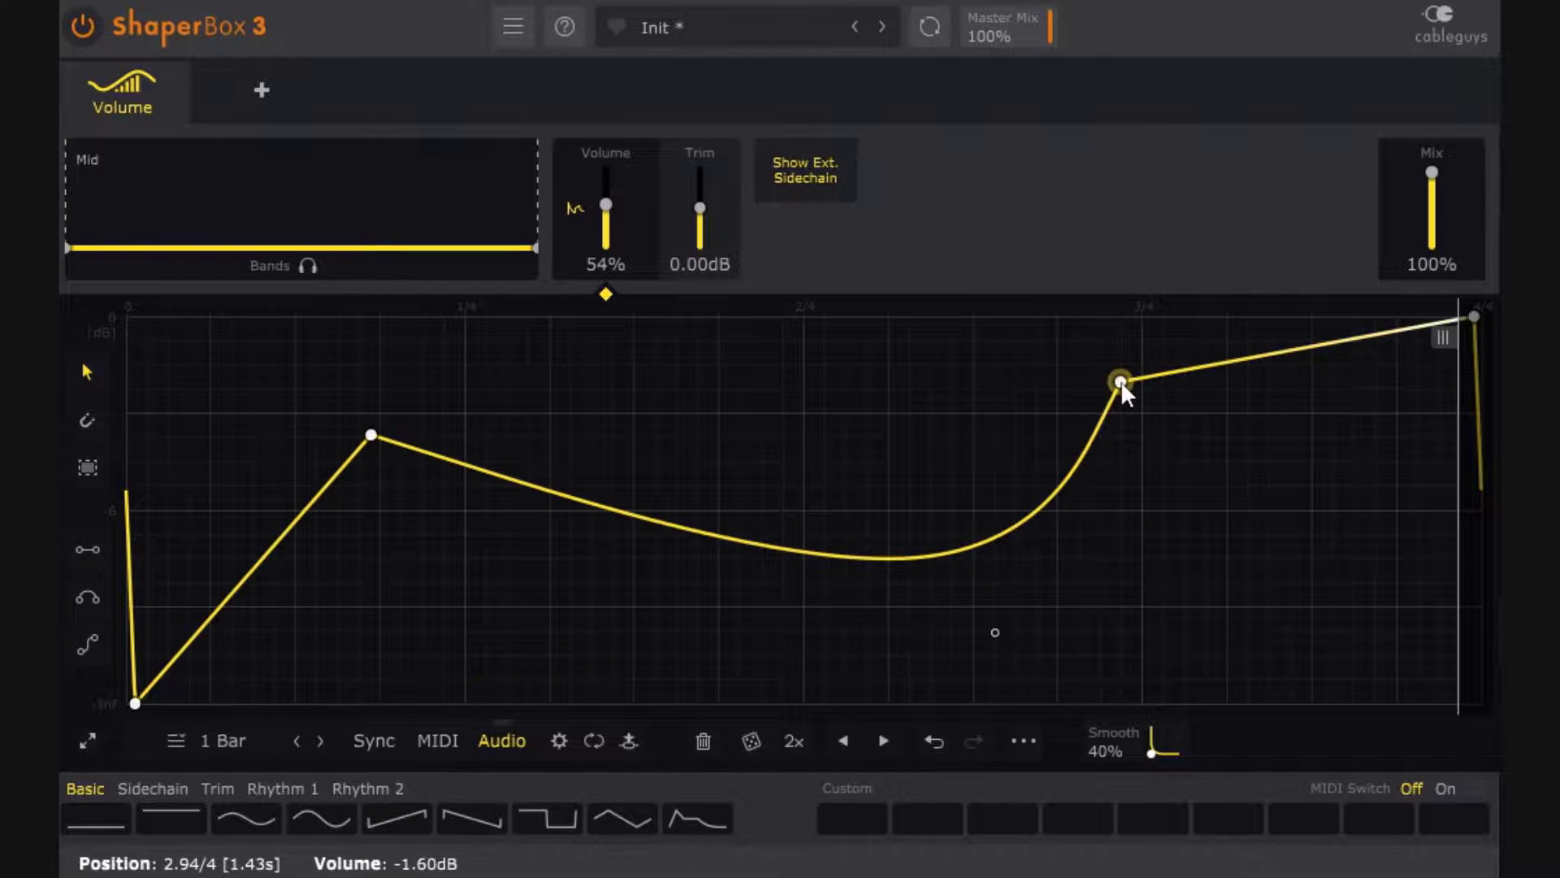
Step: Delete the selected wave points between about 2.5/4 and 3/4 and clear the entire wave
left_click_drag(877, 355, 1266, 697)
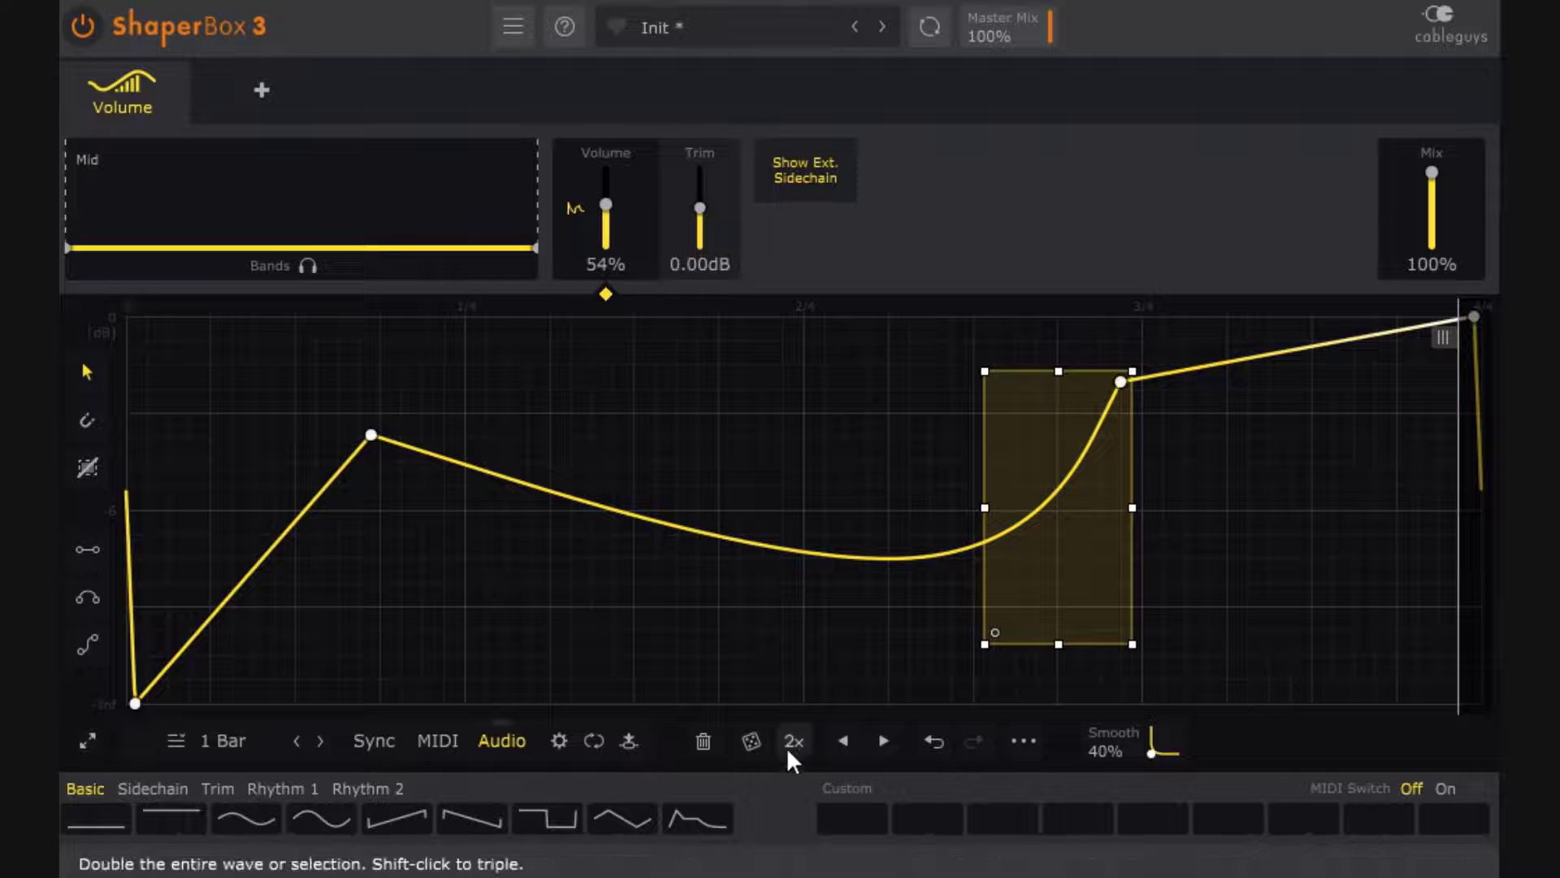
left_click(699, 748)
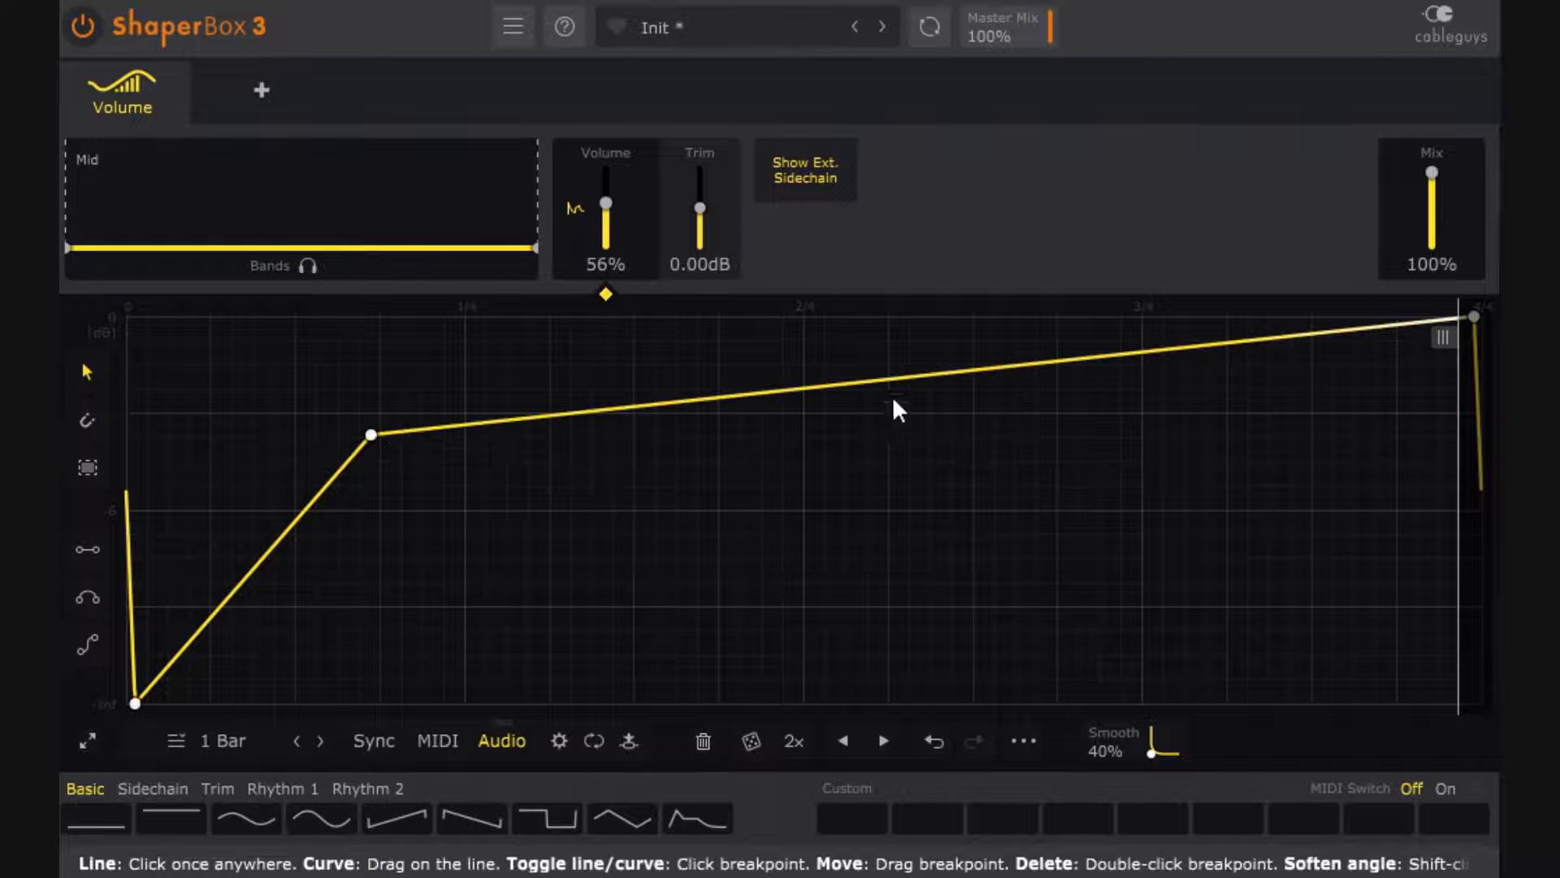
left_click(704, 744)
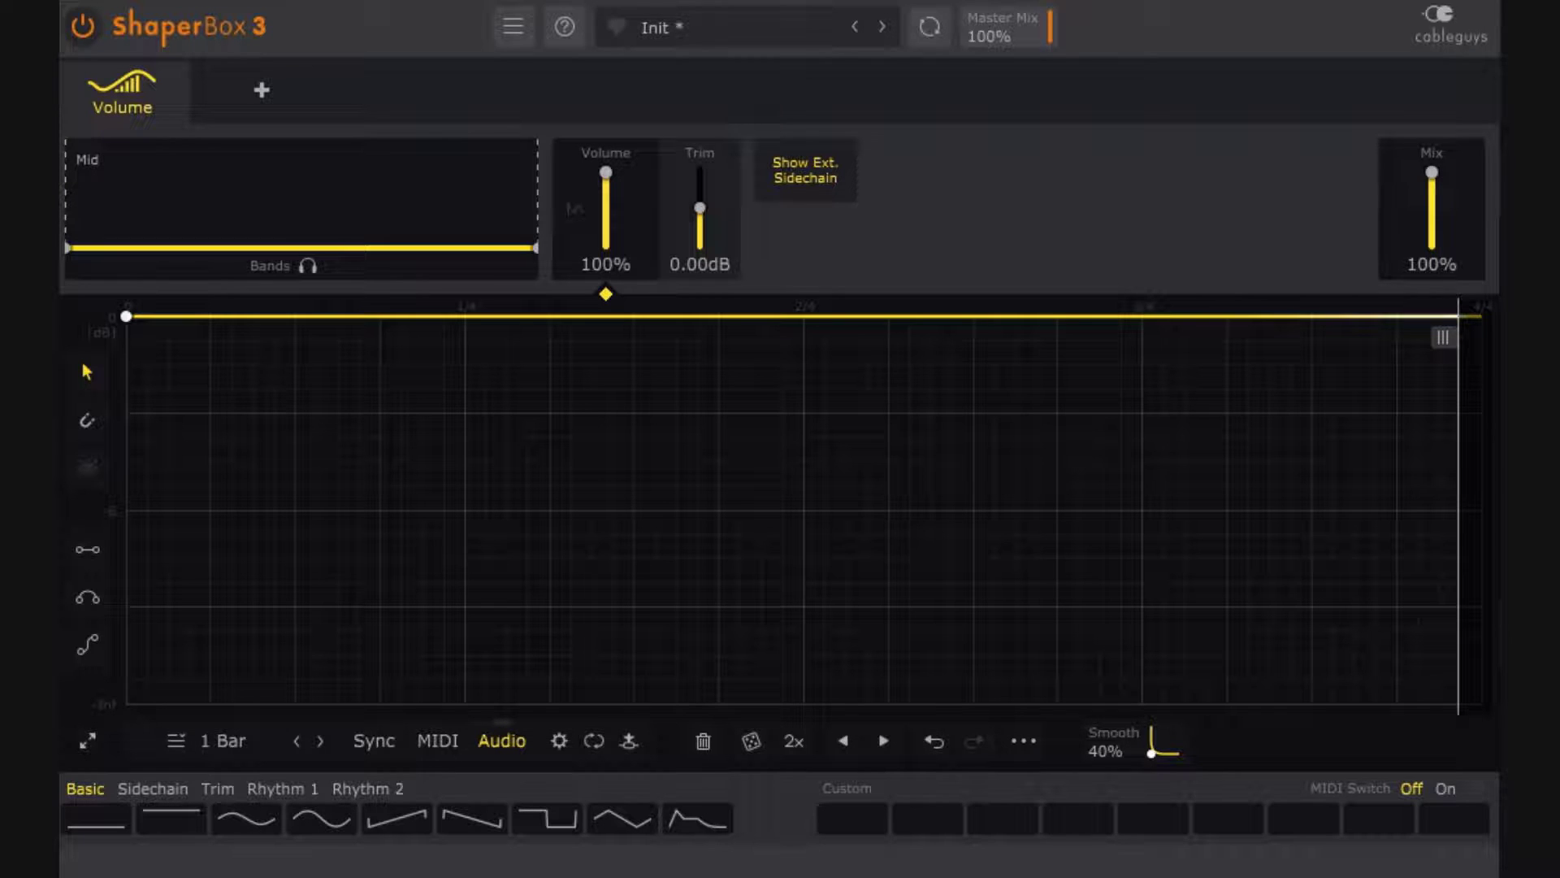
Step: Randomize the position of the flat wave's single point repeatedly
left_click(753, 736)
left_click(752, 736)
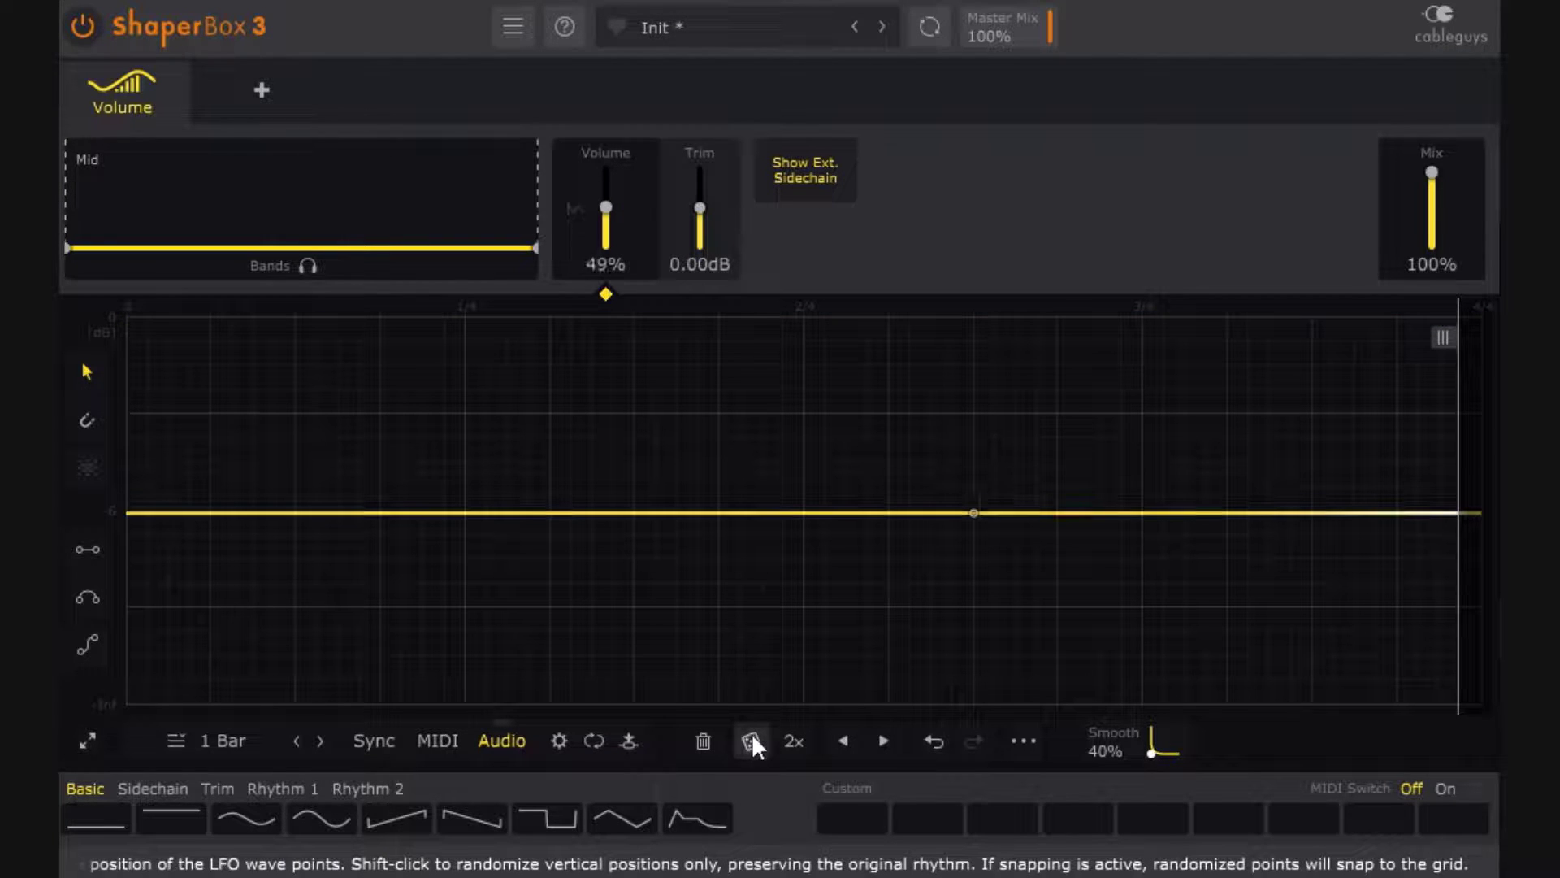
left_click(752, 737)
left_click(752, 736)
left_click(753, 736)
left_click(752, 736)
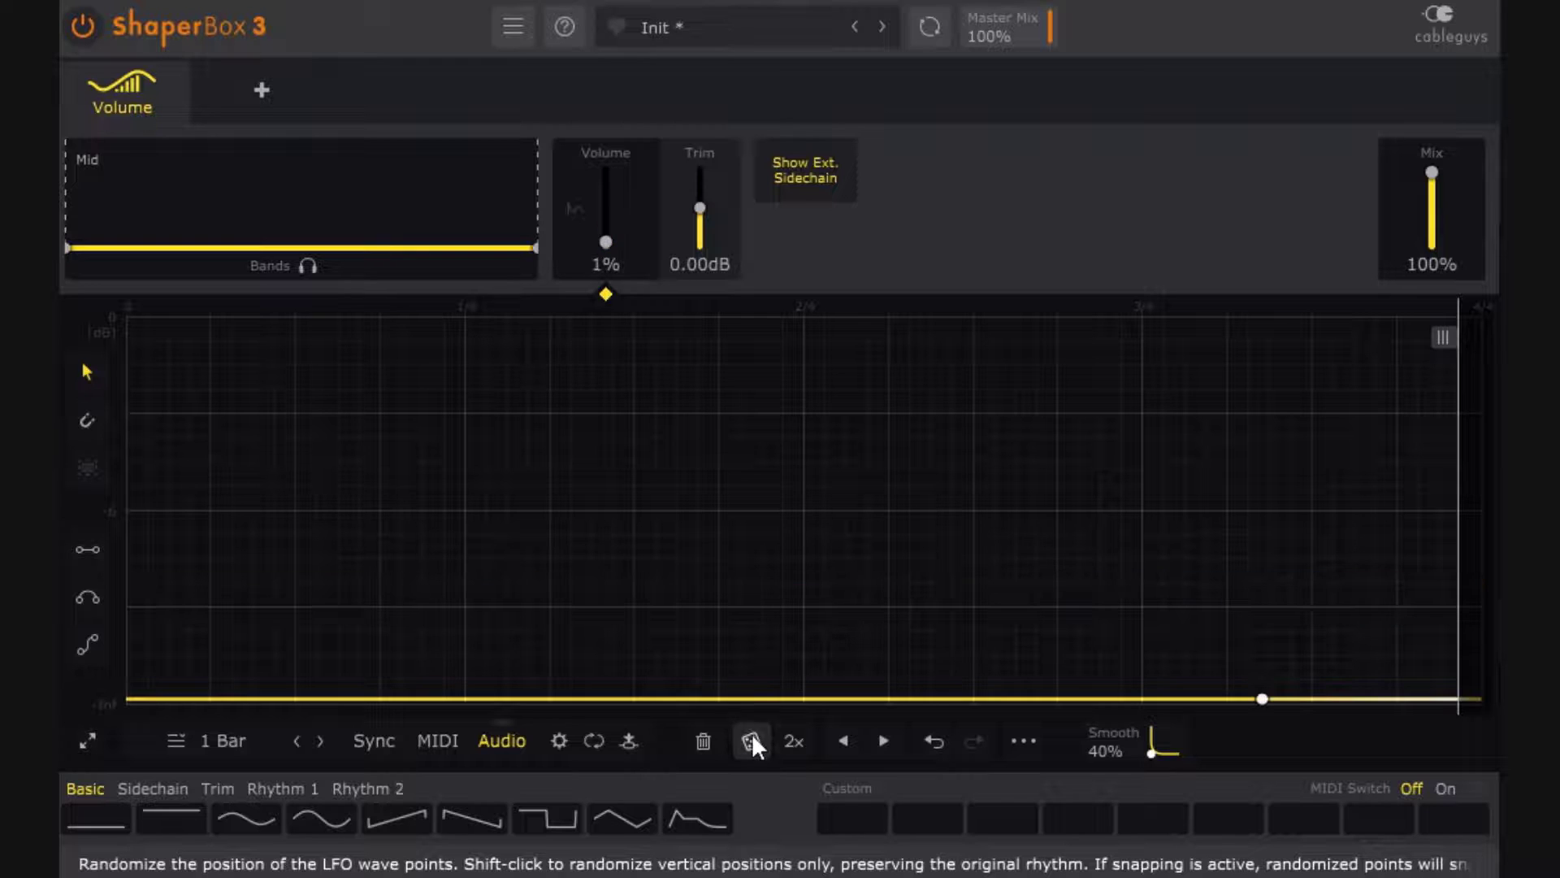
left_click(753, 736)
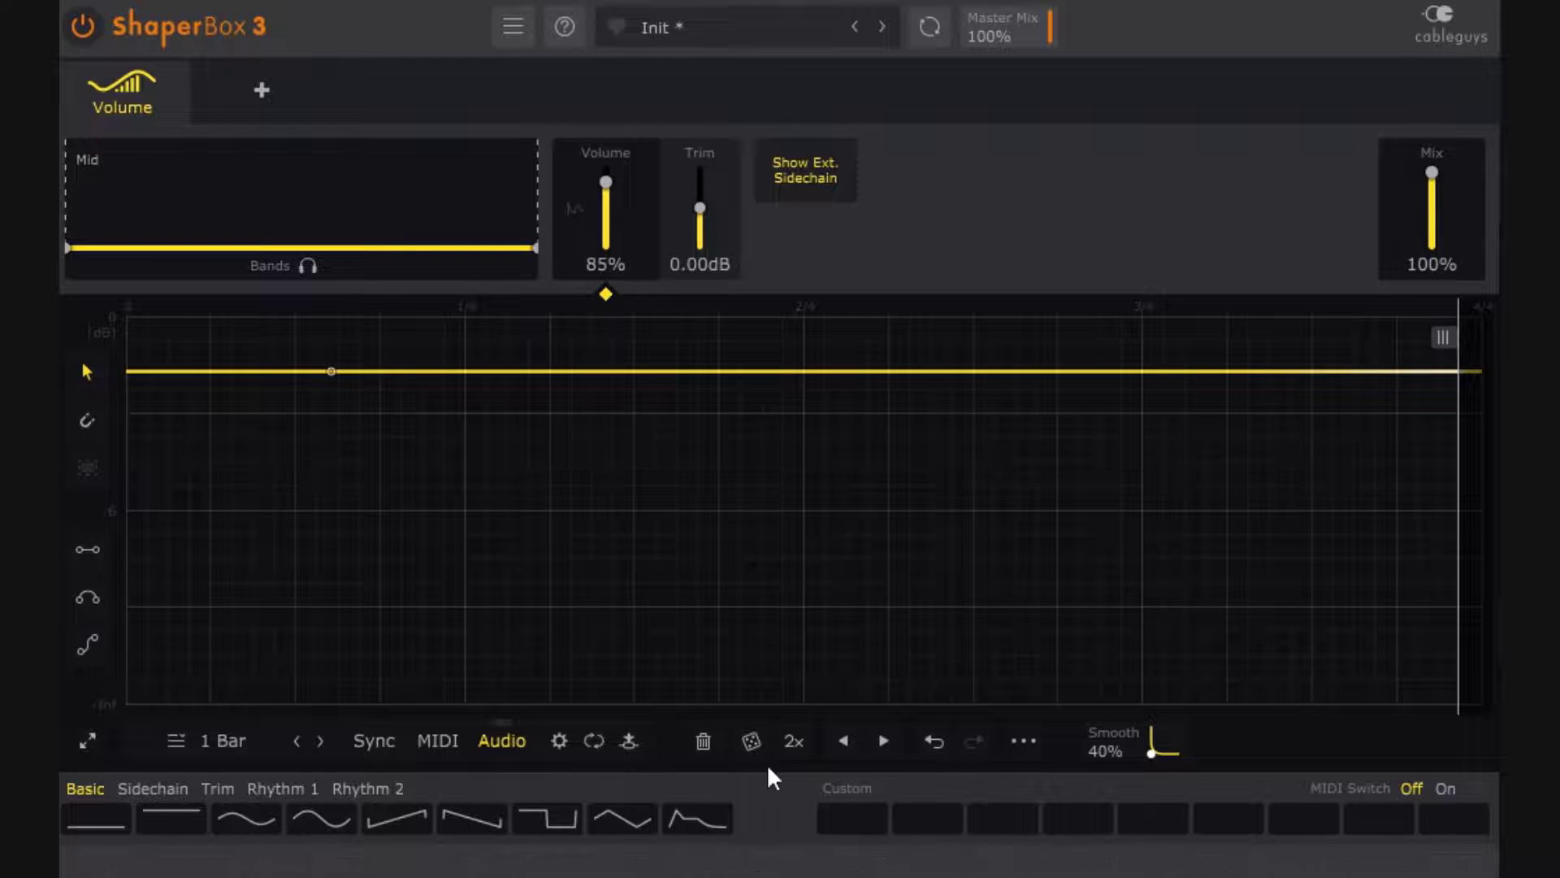
left_click(746, 741)
left_click(746, 741)
left_click(745, 741)
left_click(748, 740)
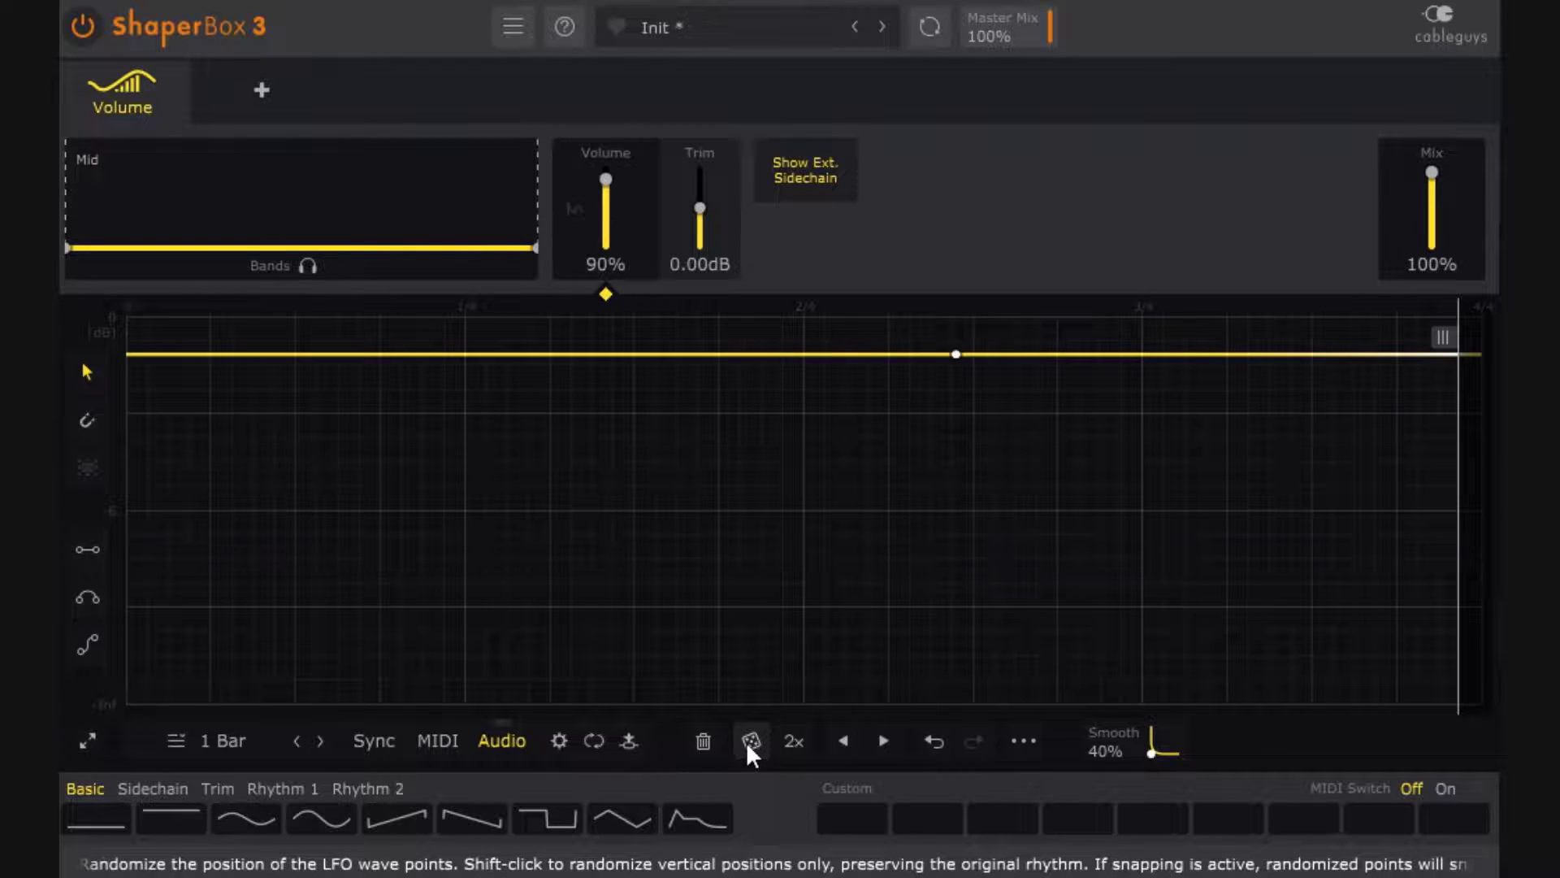
left_click(747, 740)
left_click(747, 739)
left_click(747, 739)
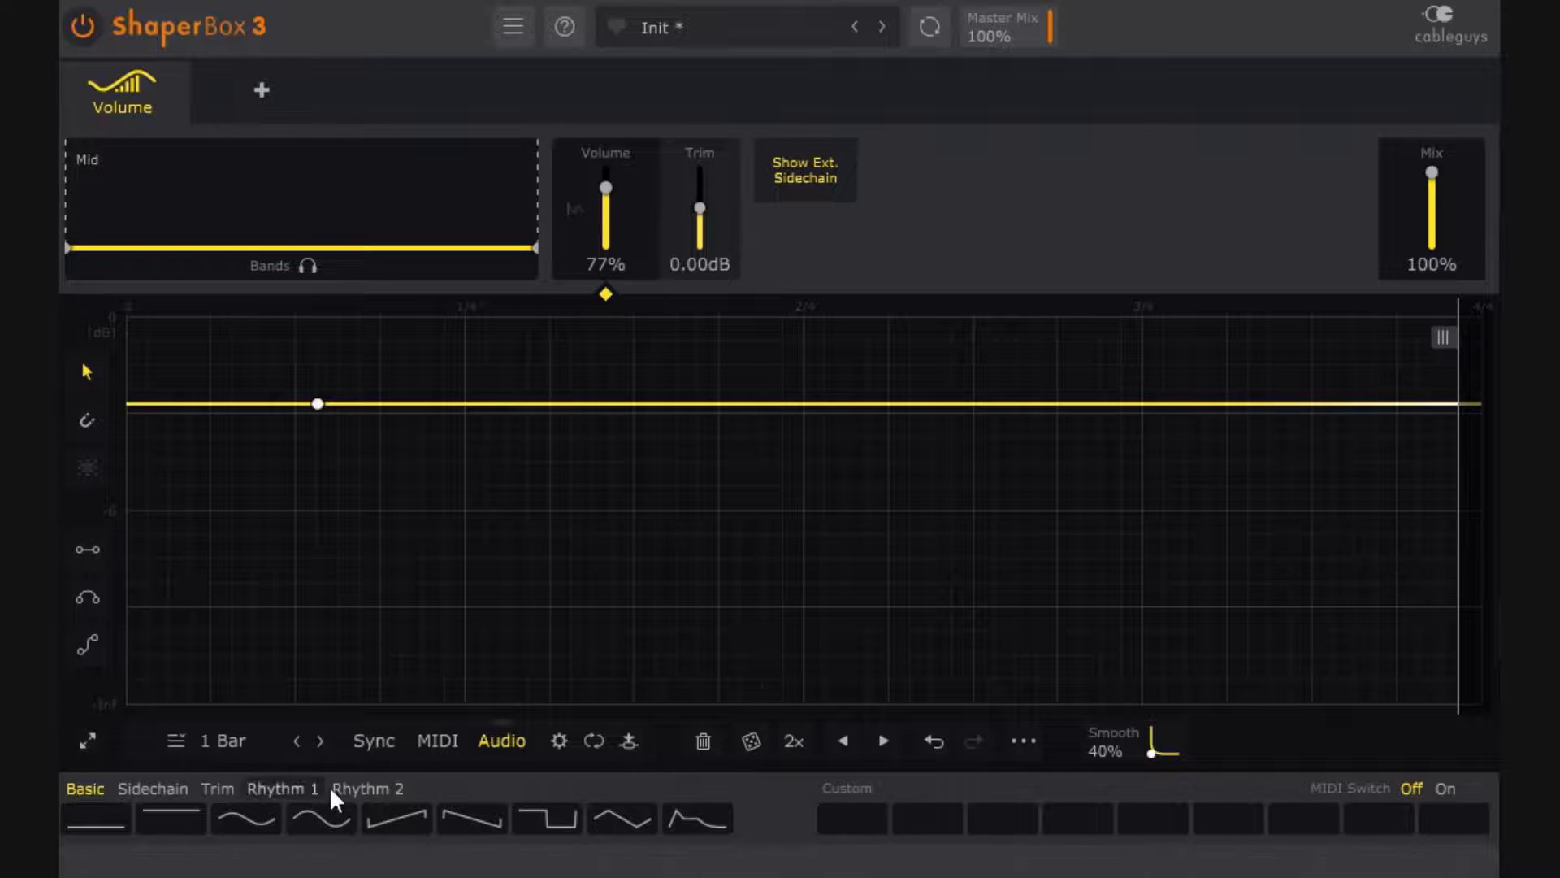
Step: Load the first wave of the Rhythm 1 set and randomize its points several times
left_click(294, 790)
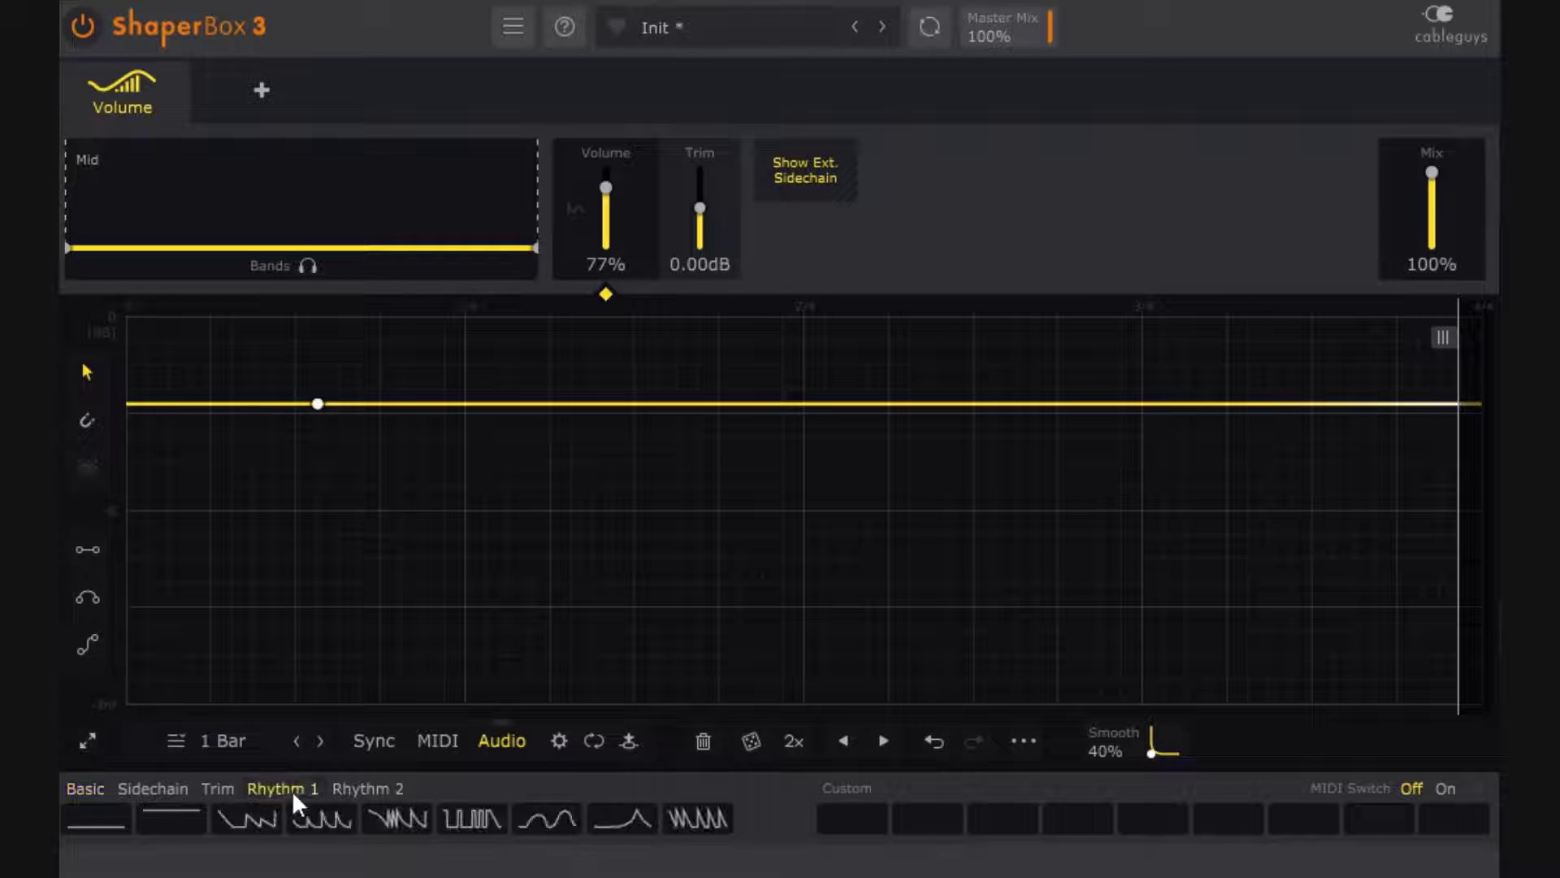
left_click(260, 819)
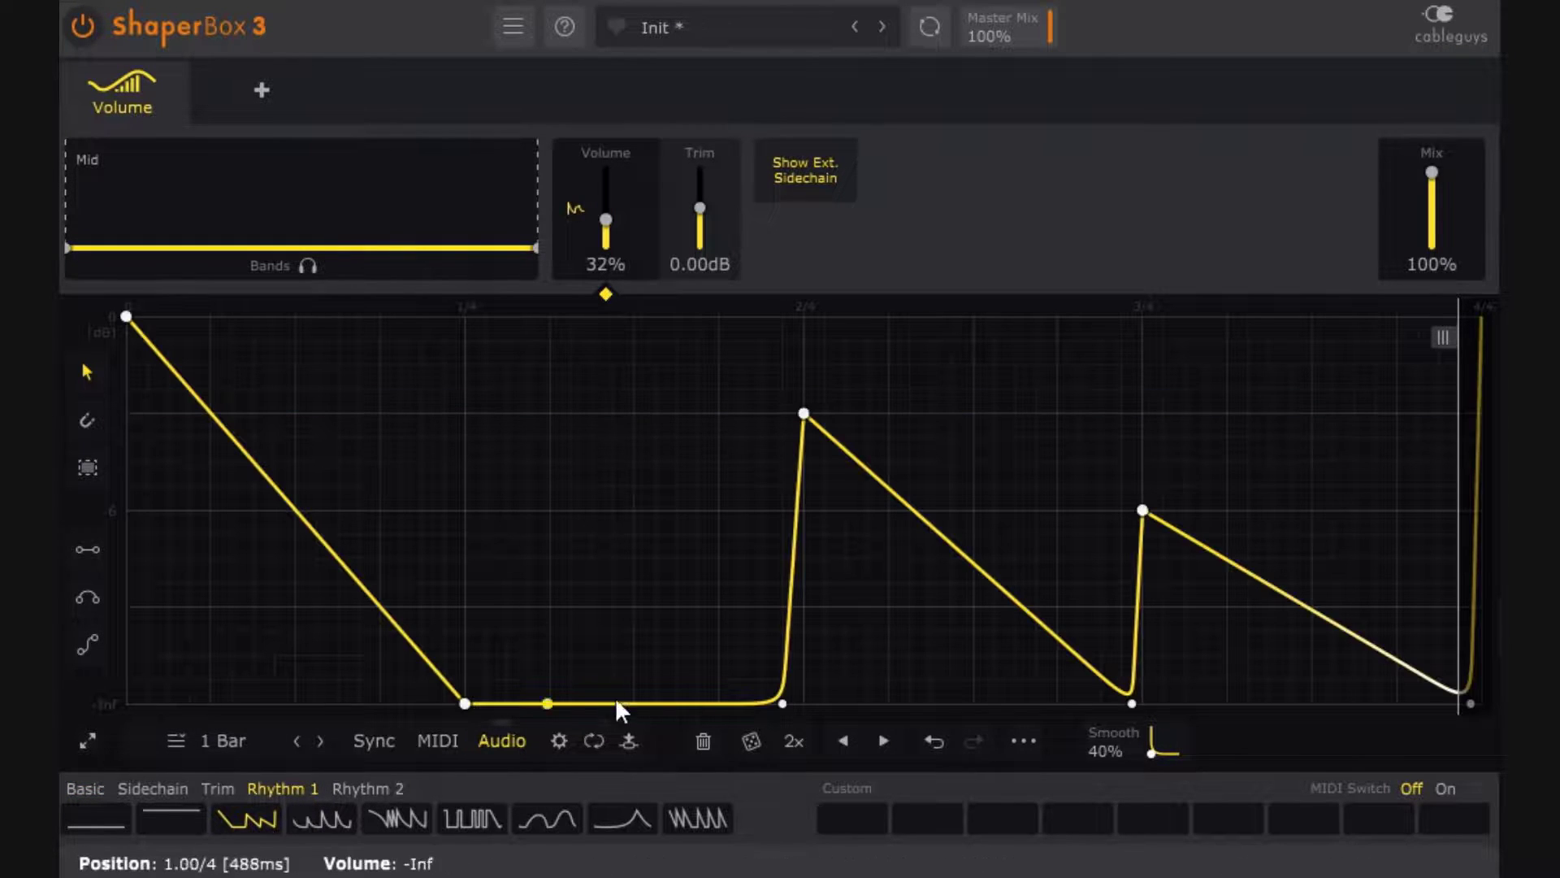
left_click(747, 741)
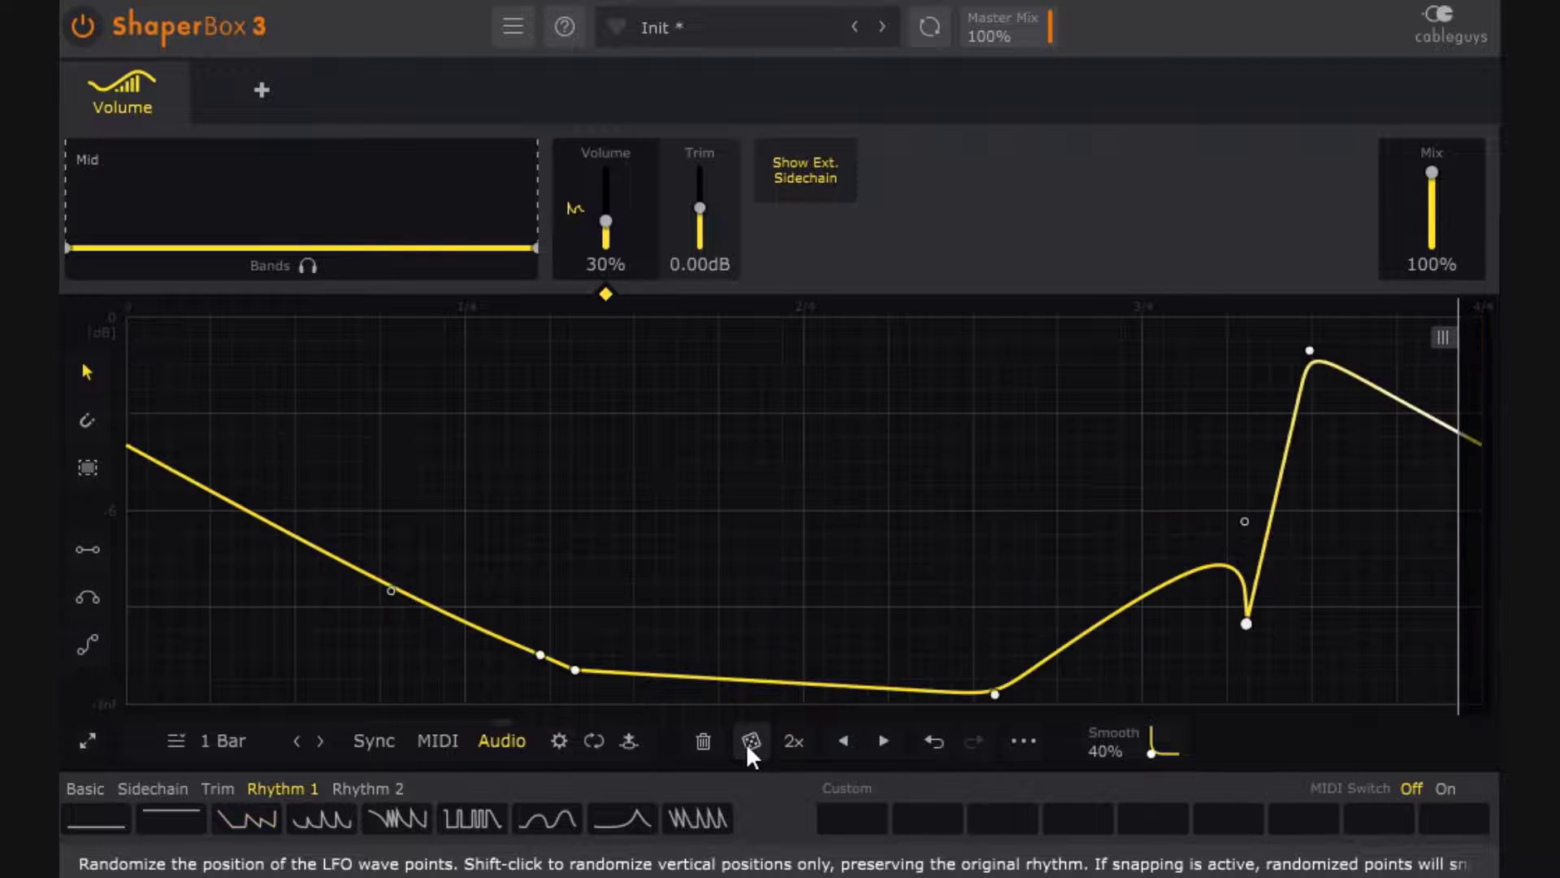
left_click(746, 742)
left_click(745, 742)
left_click(746, 743)
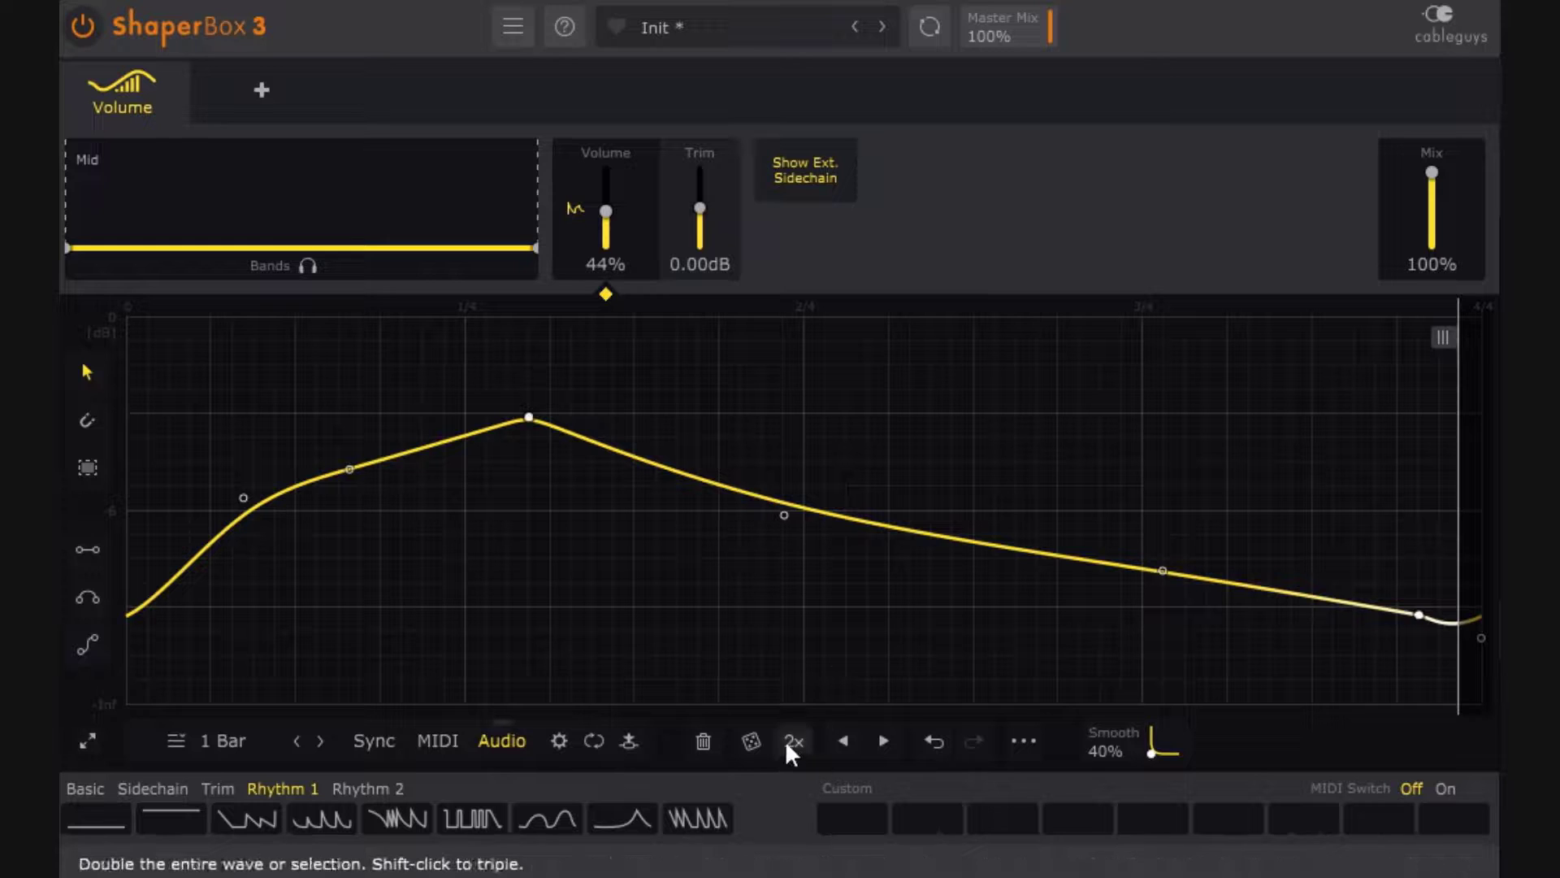
left_click(753, 742)
left_click(752, 743)
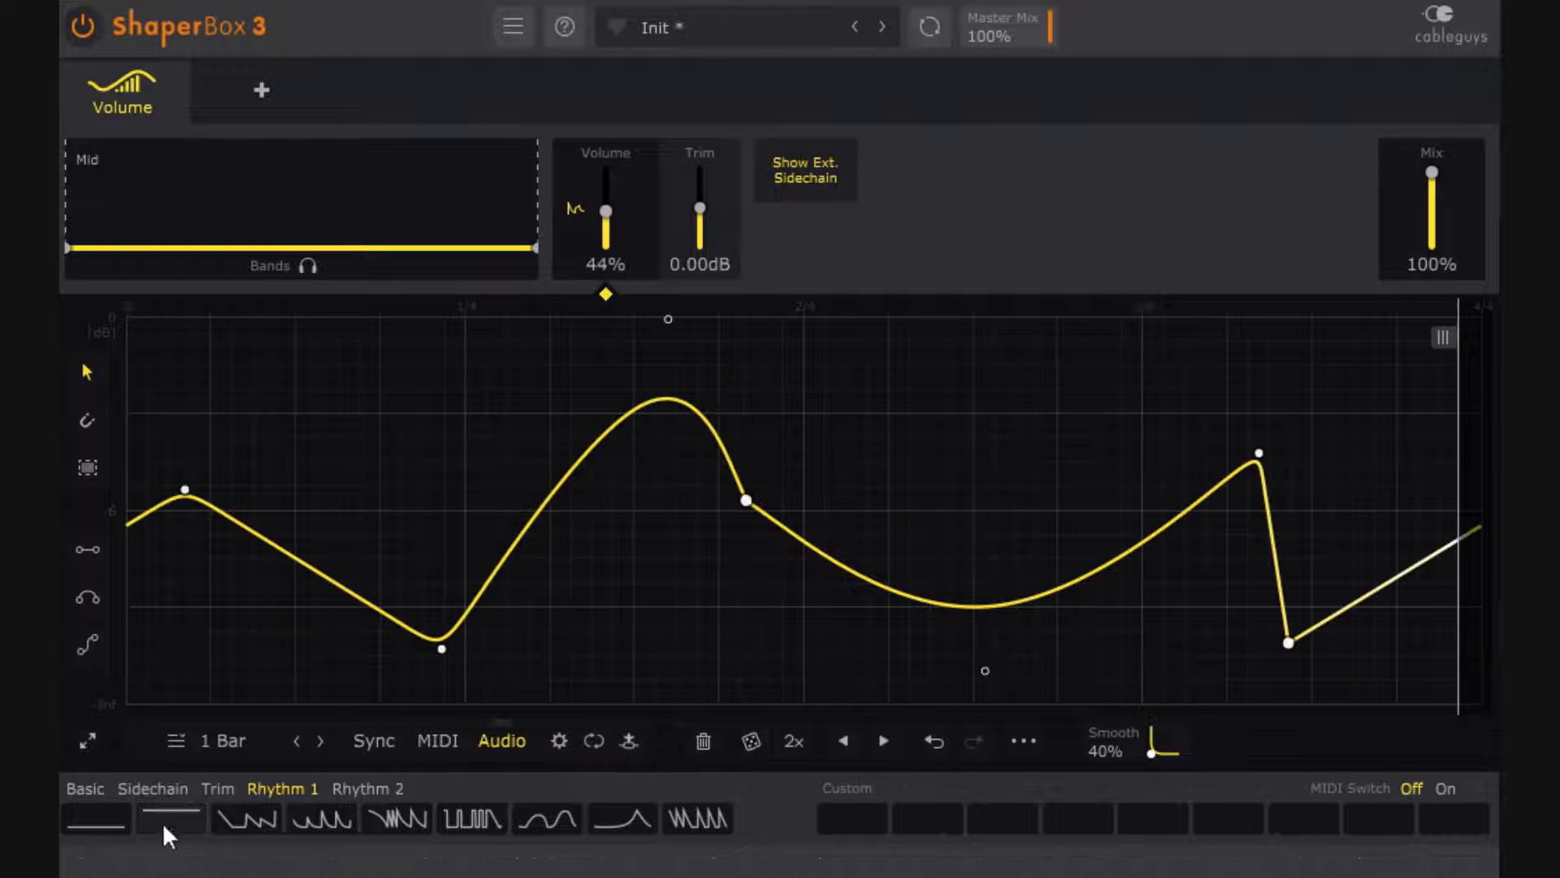
Step: Load the flat full-volume wave and randomize it a few times before clearing it
left_click(167, 817)
left_click(749, 741)
left_click(749, 741)
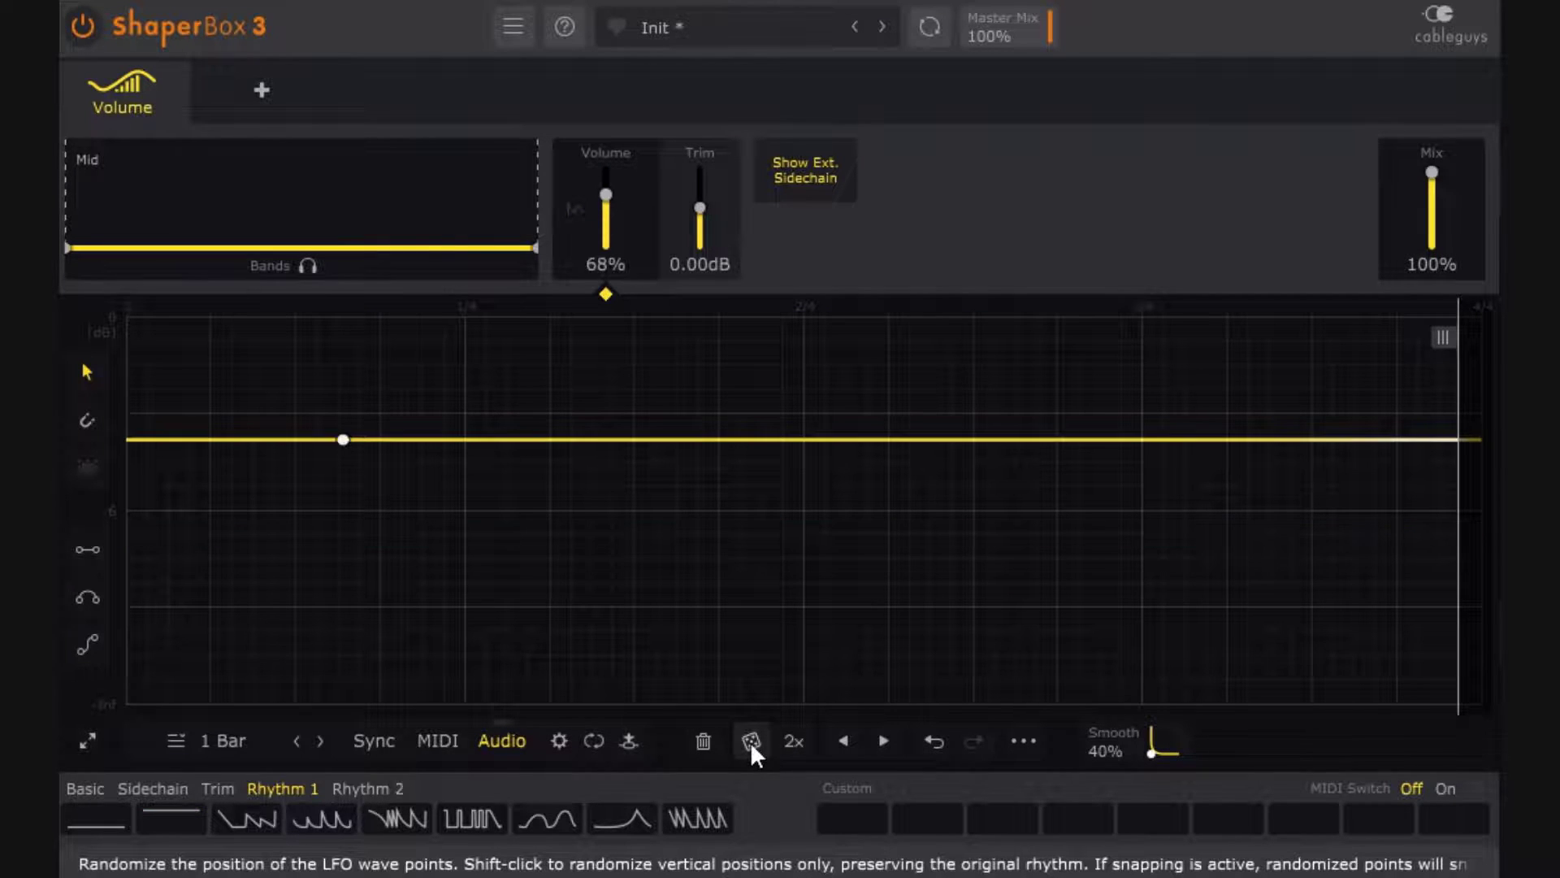
left_click(749, 741)
left_click(710, 742)
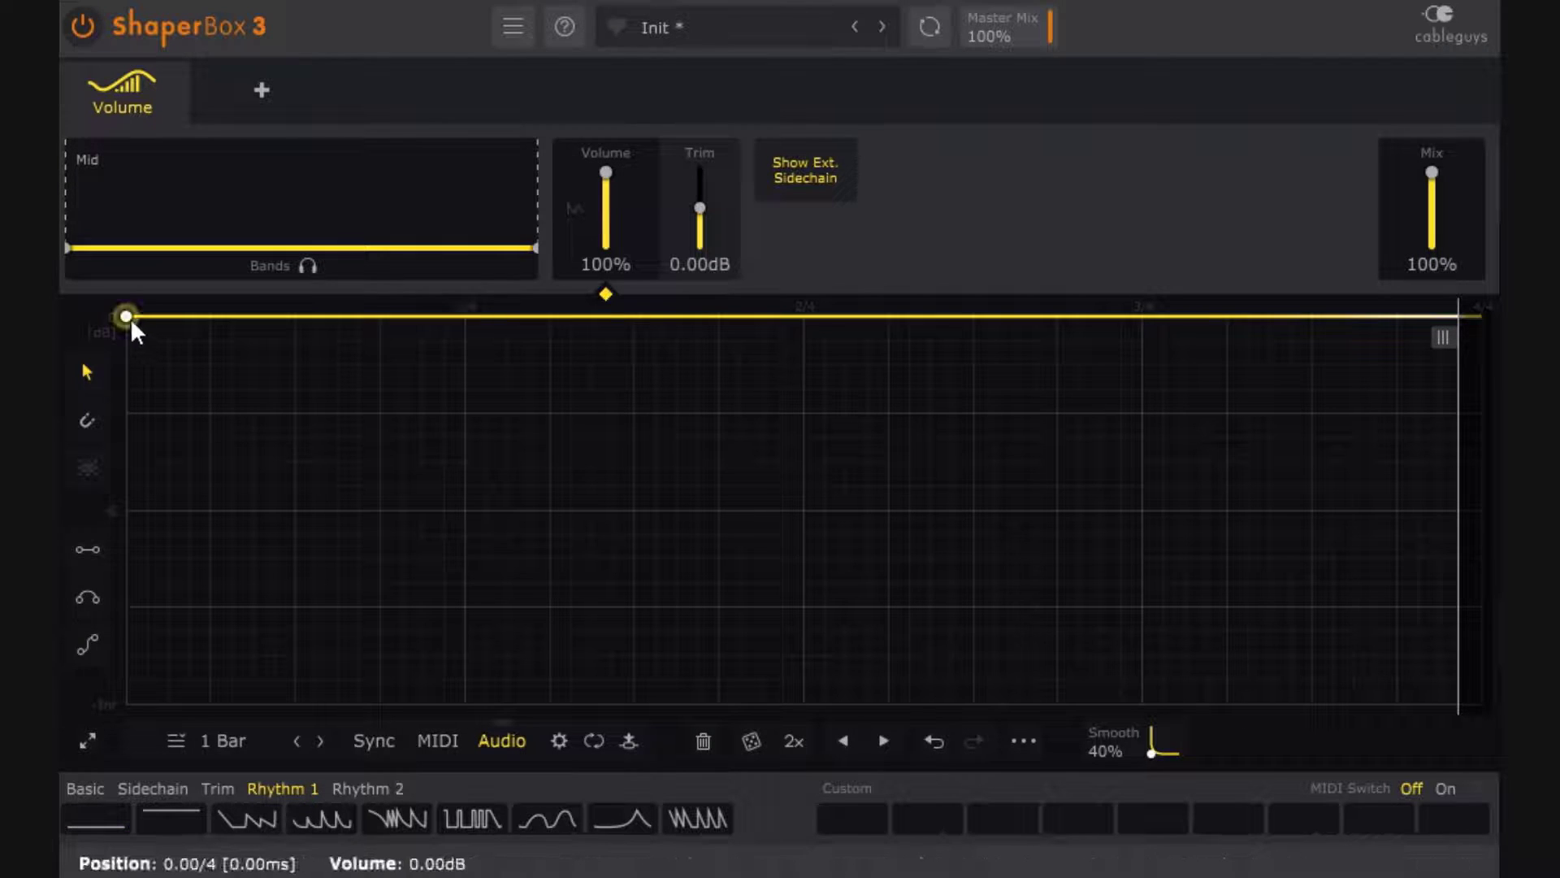
Step: Lower the flat wave's start point to about -5.69 dB and randomize it three times
left_click_drag(127, 318, 126, 514)
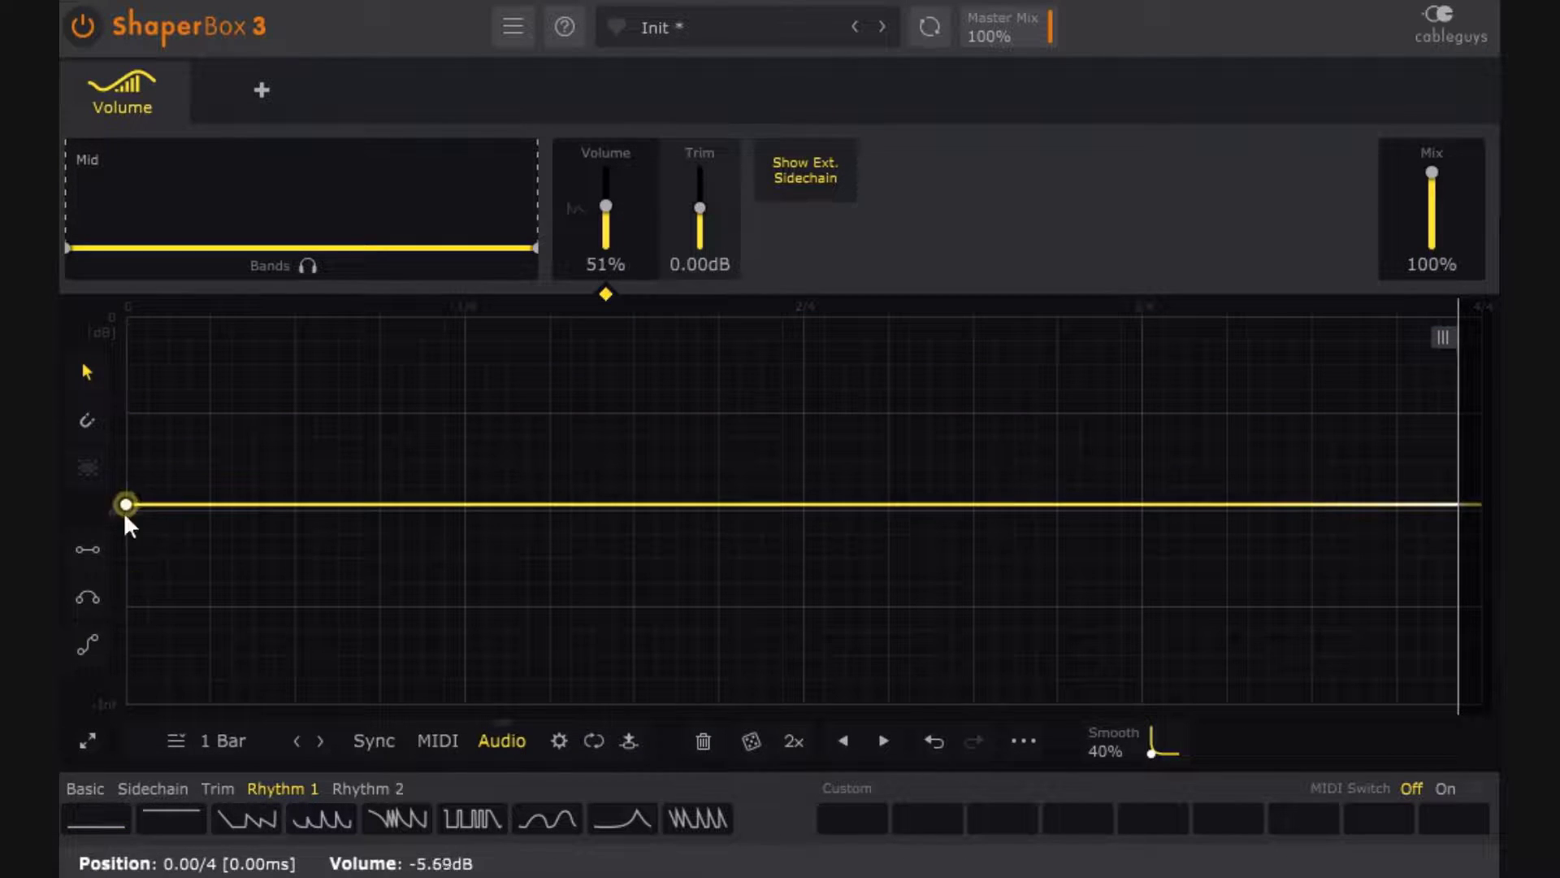
left_click(755, 735)
left_click(756, 735)
left_click(756, 735)
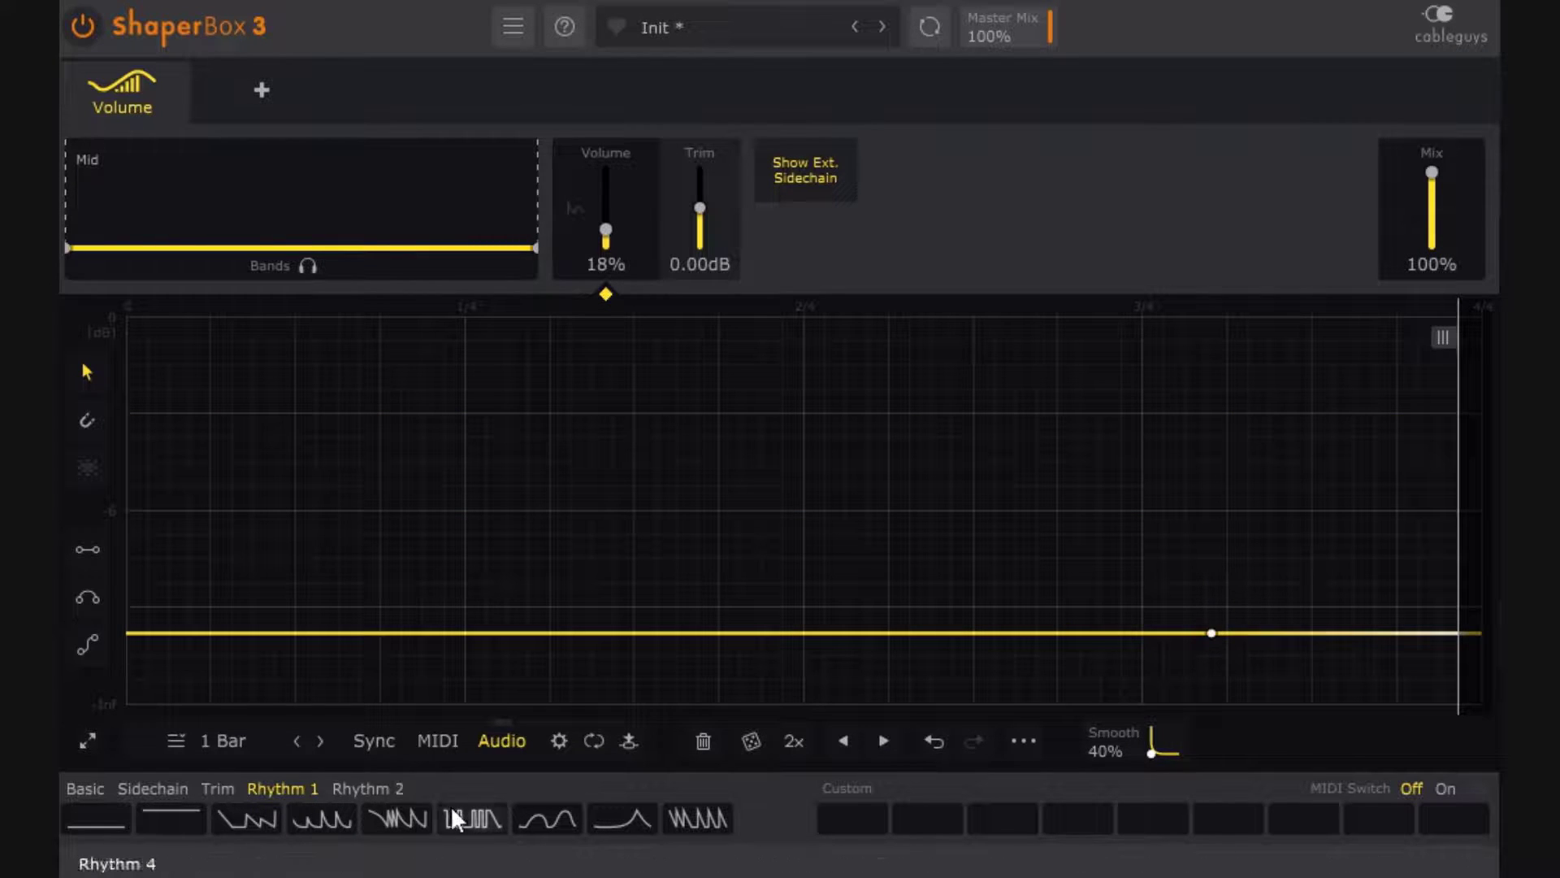
Step: Switch the LFO to Sync mode and load the Rhythm 2 wave, randomizing its points repeatedly
left_click(374, 742)
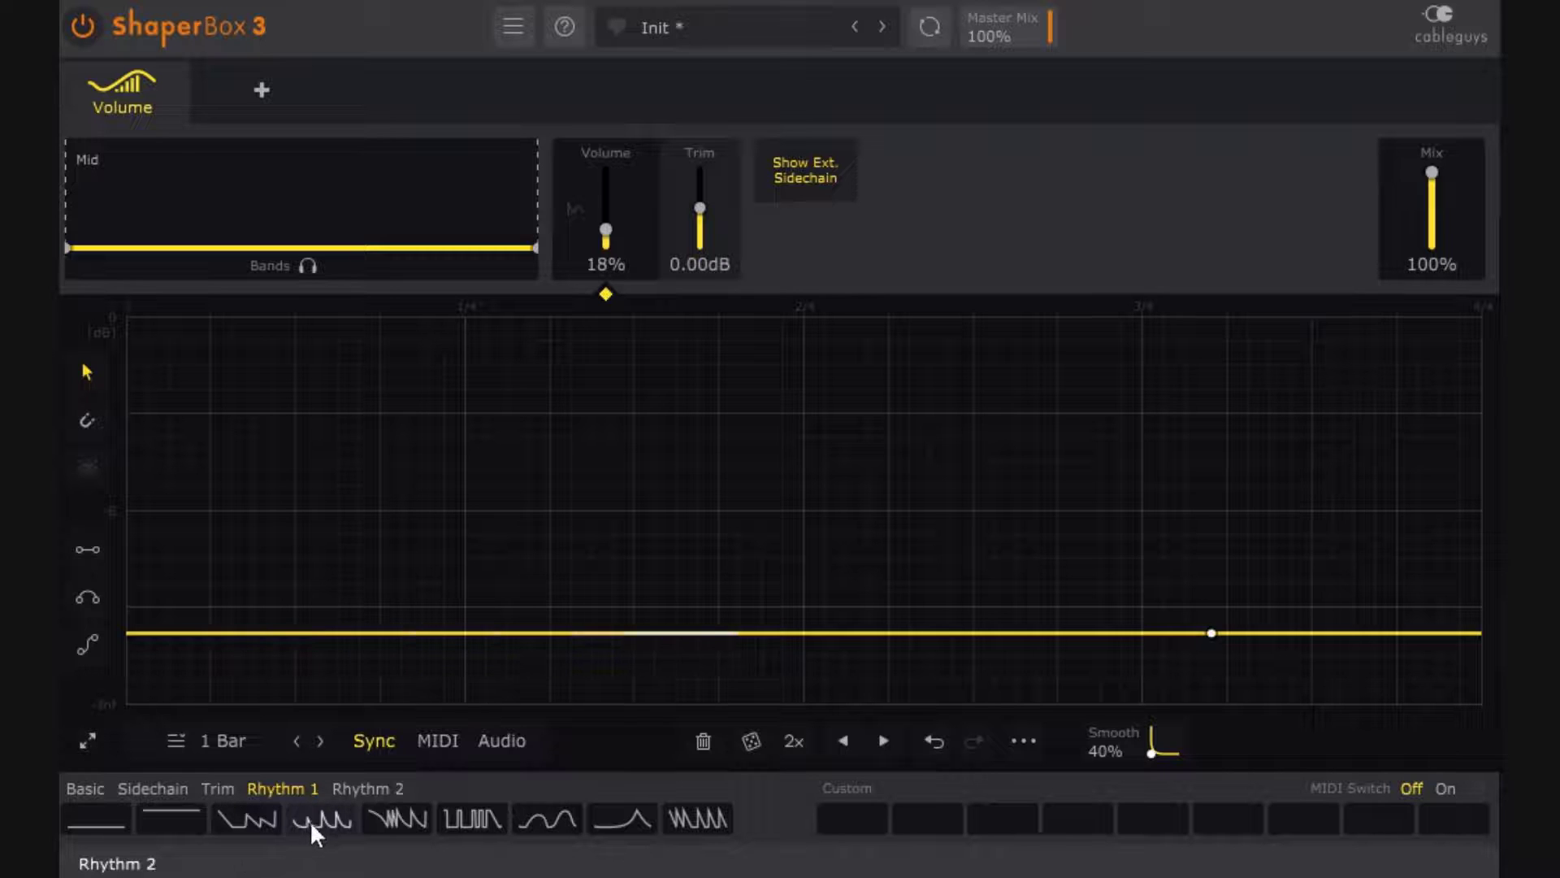
left_click(312, 819)
left_click(751, 741)
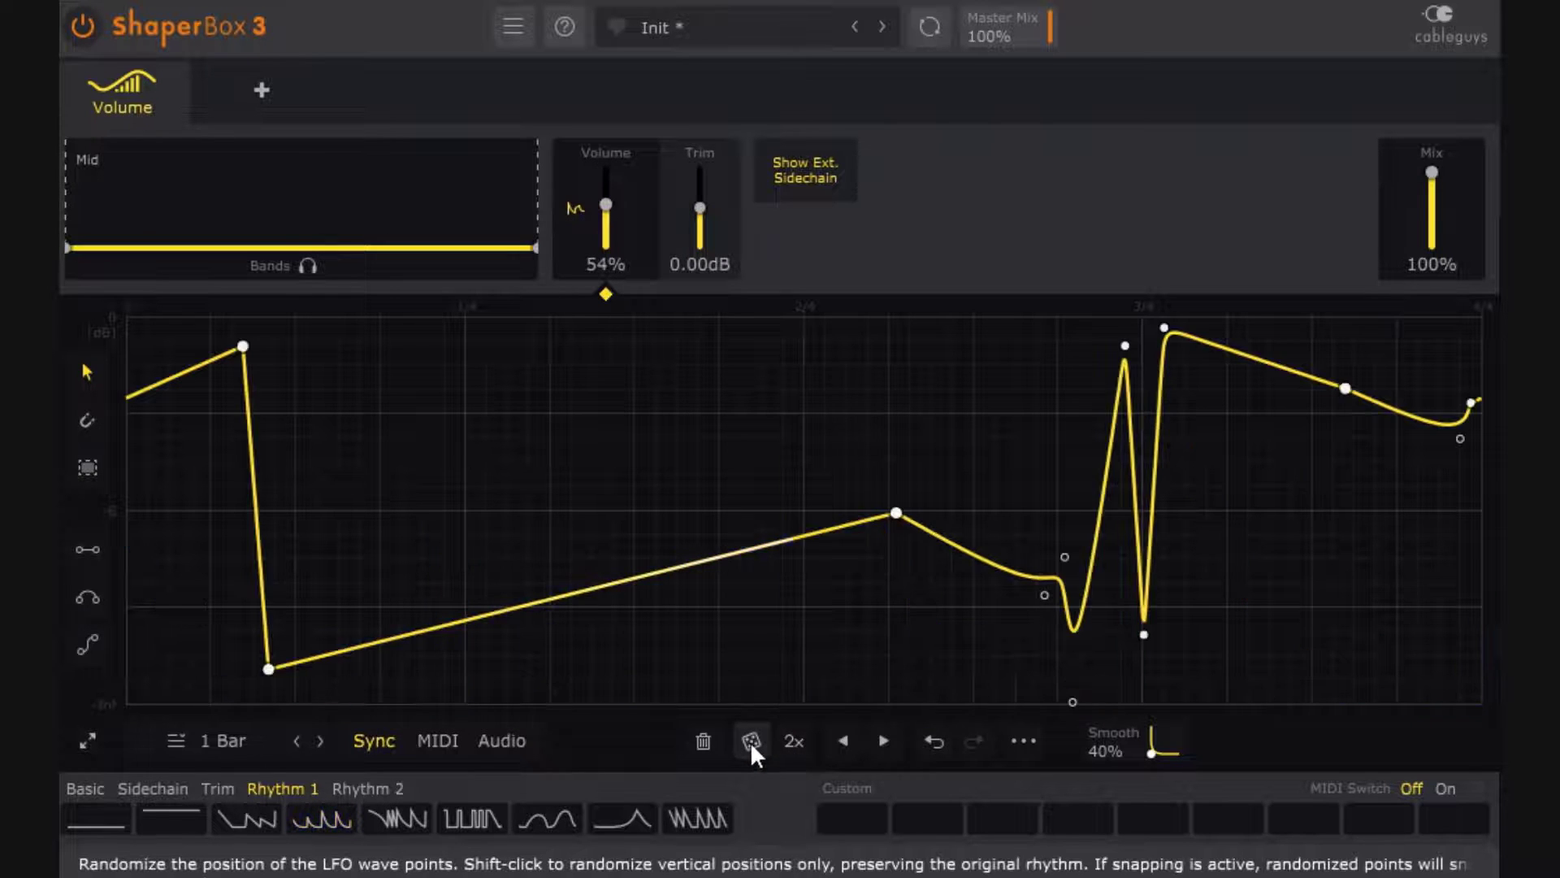
left_click(751, 741)
left_click(749, 741)
left_click(749, 741)
left_click(749, 741)
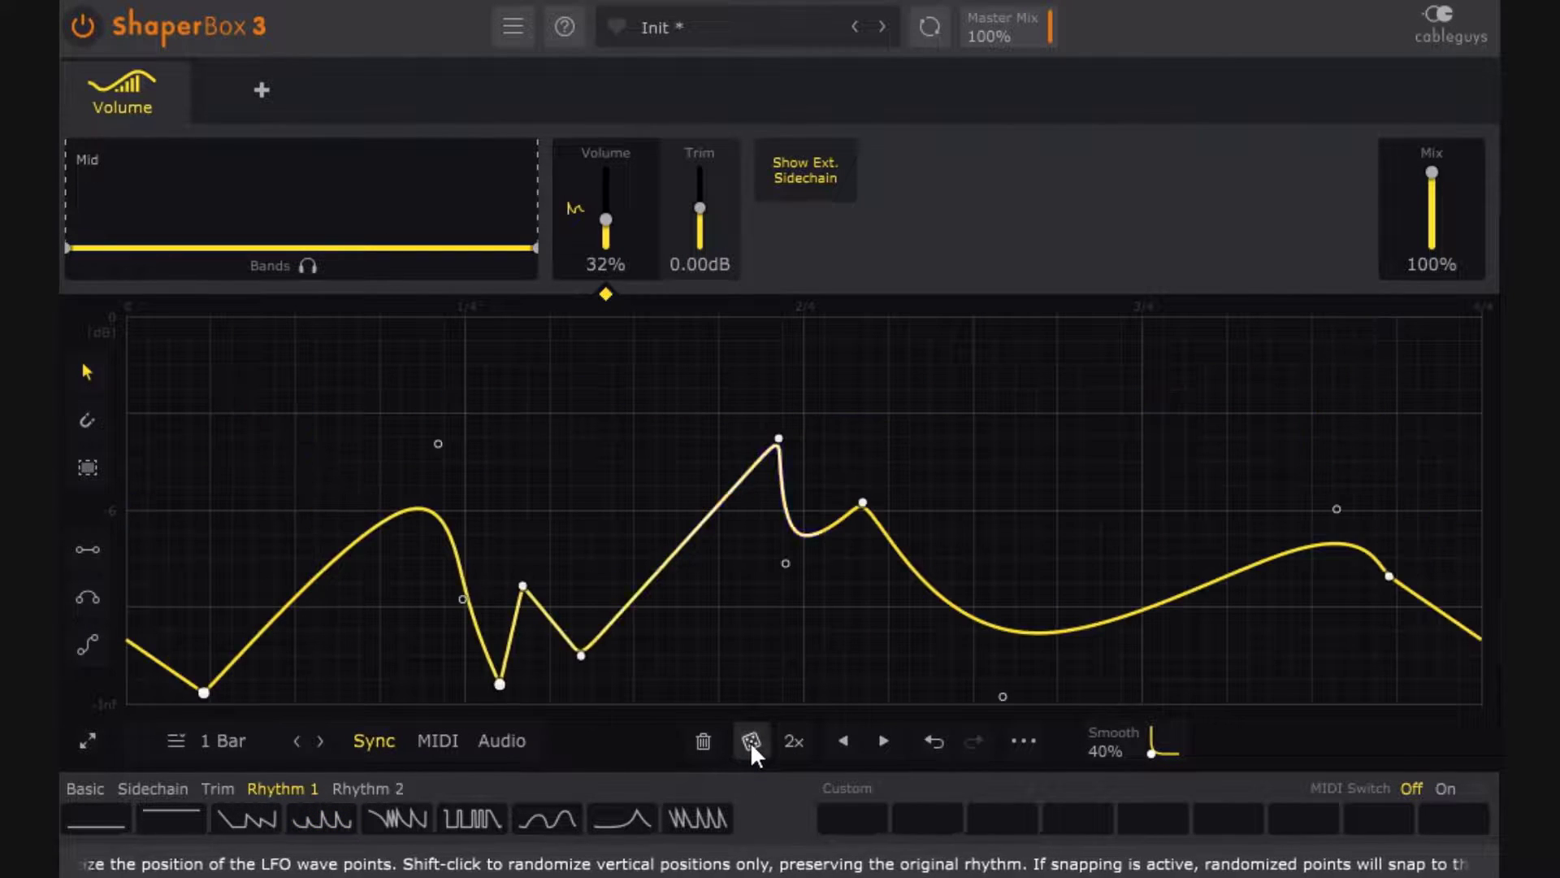
left_click(749, 741)
left_click(749, 741)
left_click(749, 741)
left_click(750, 741)
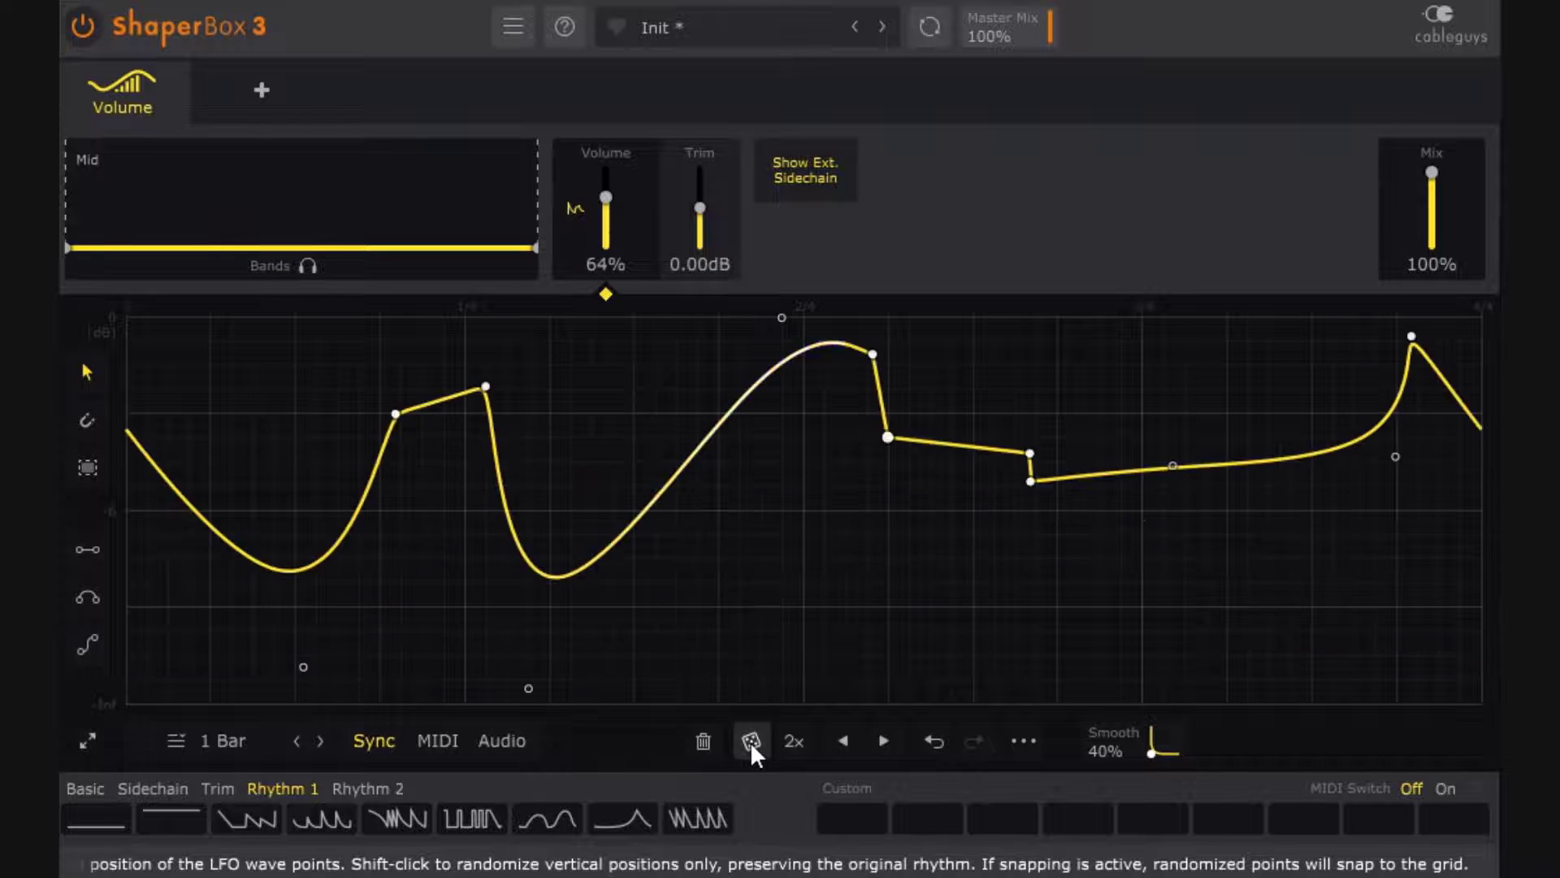
left_click(749, 741)
Step: Load the square wave from the Basic set and repeatedly randomize only the vertical positions of its points
left_click(143, 802)
left_click(86, 785)
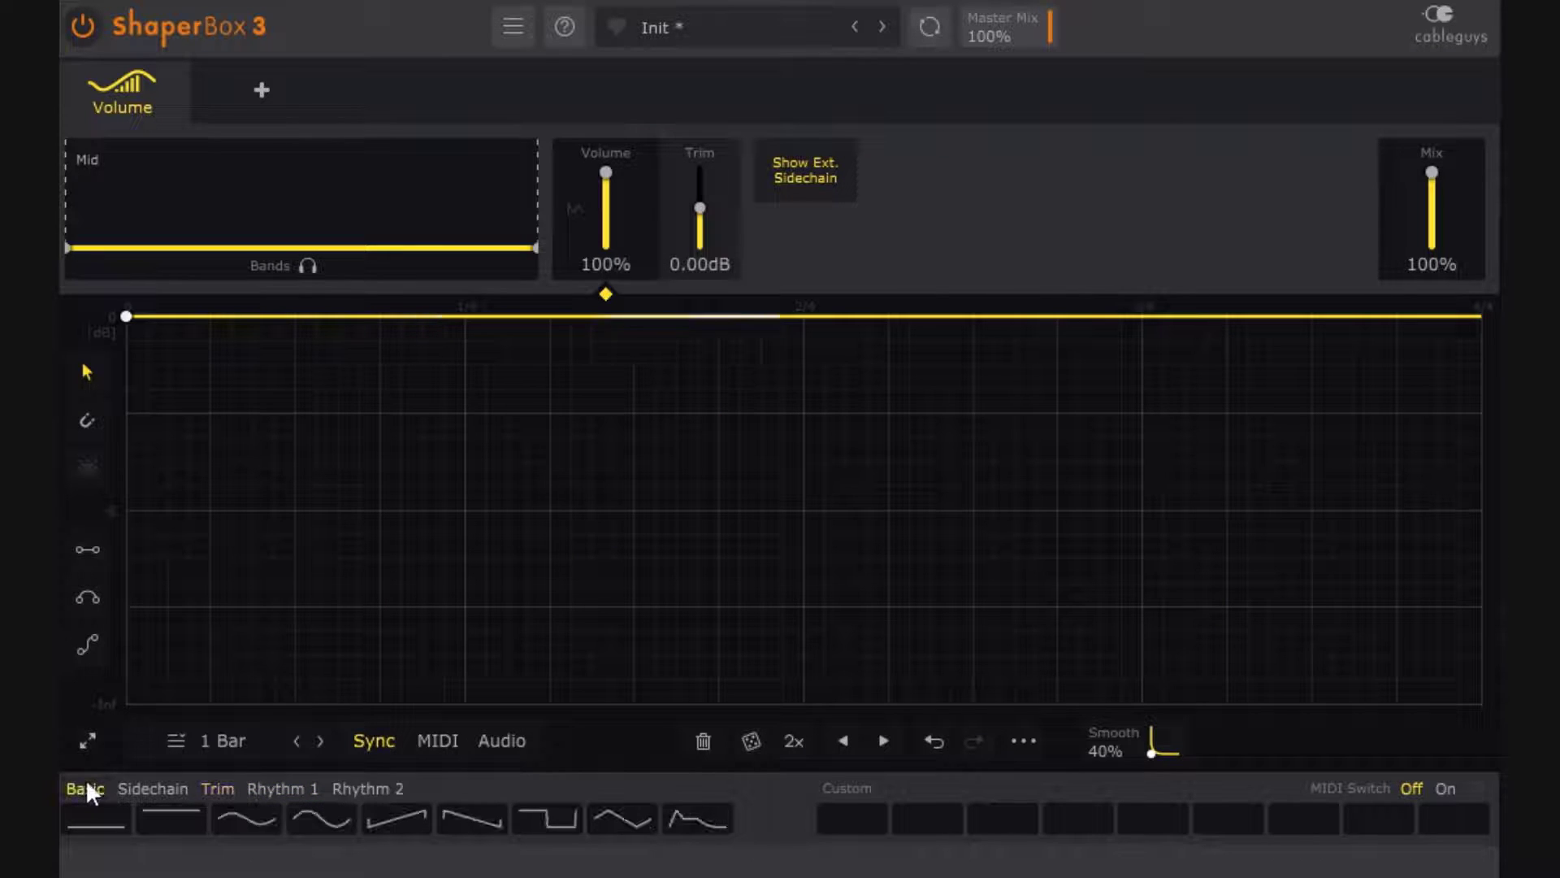
left_click(562, 821)
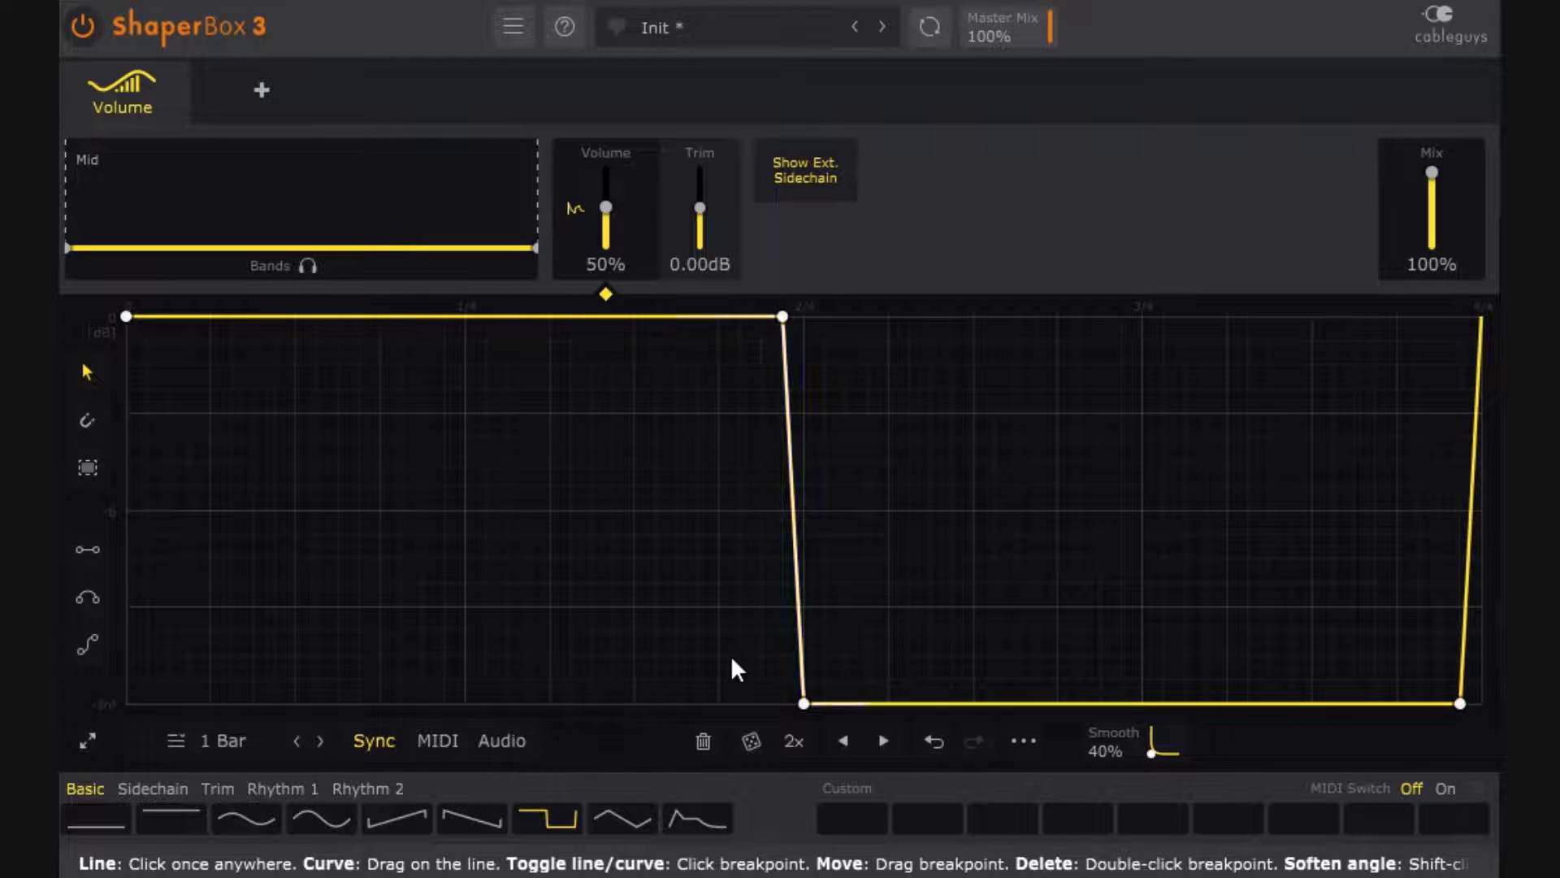
left_click(750, 743)
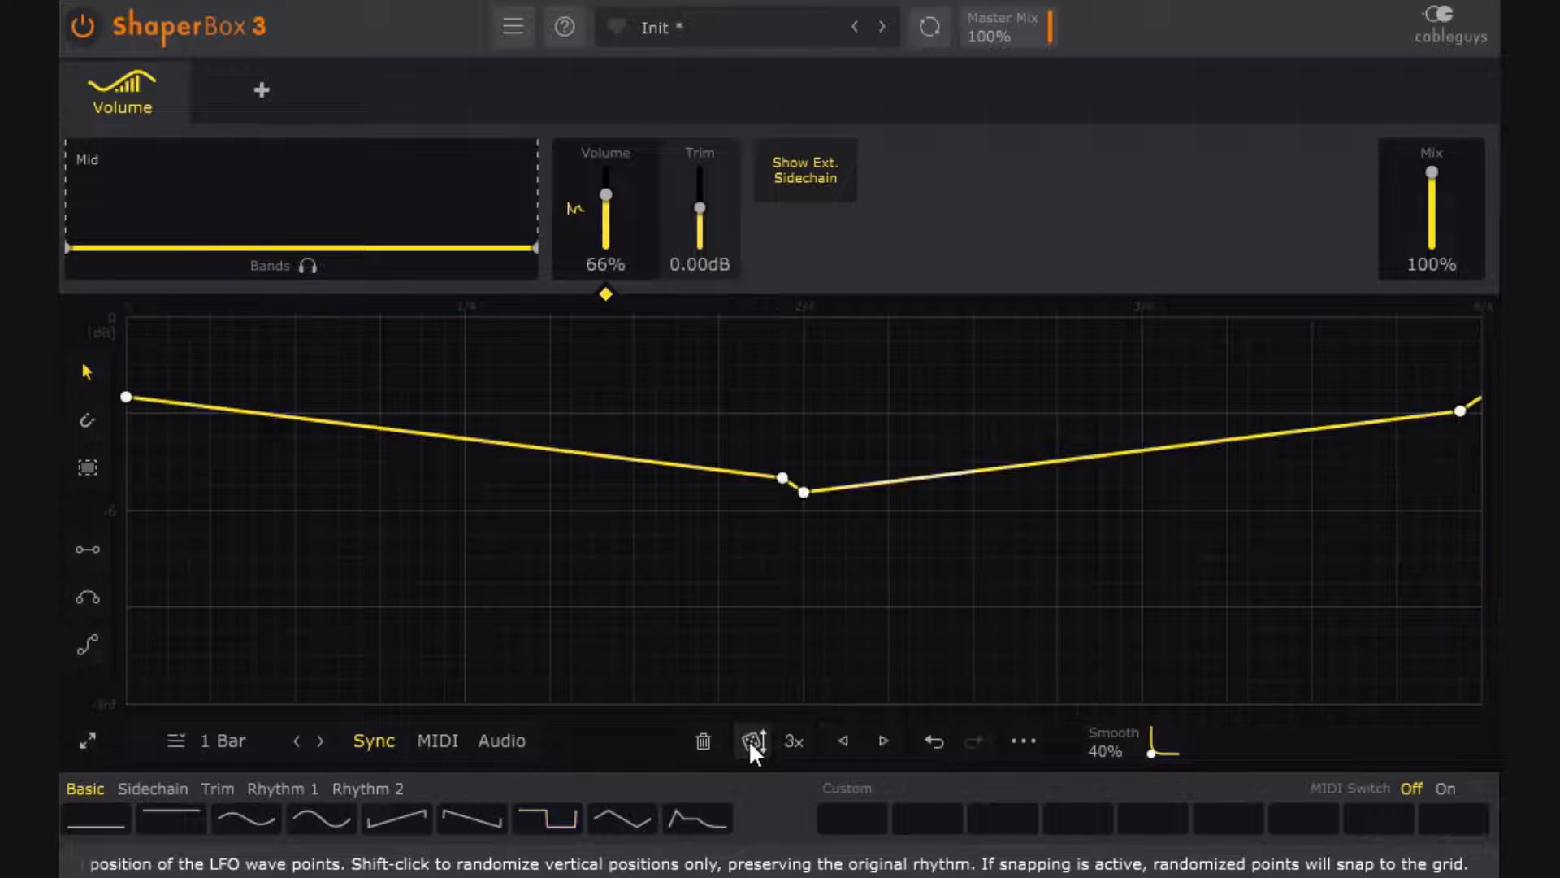
left_click(750, 743)
left_click(750, 741)
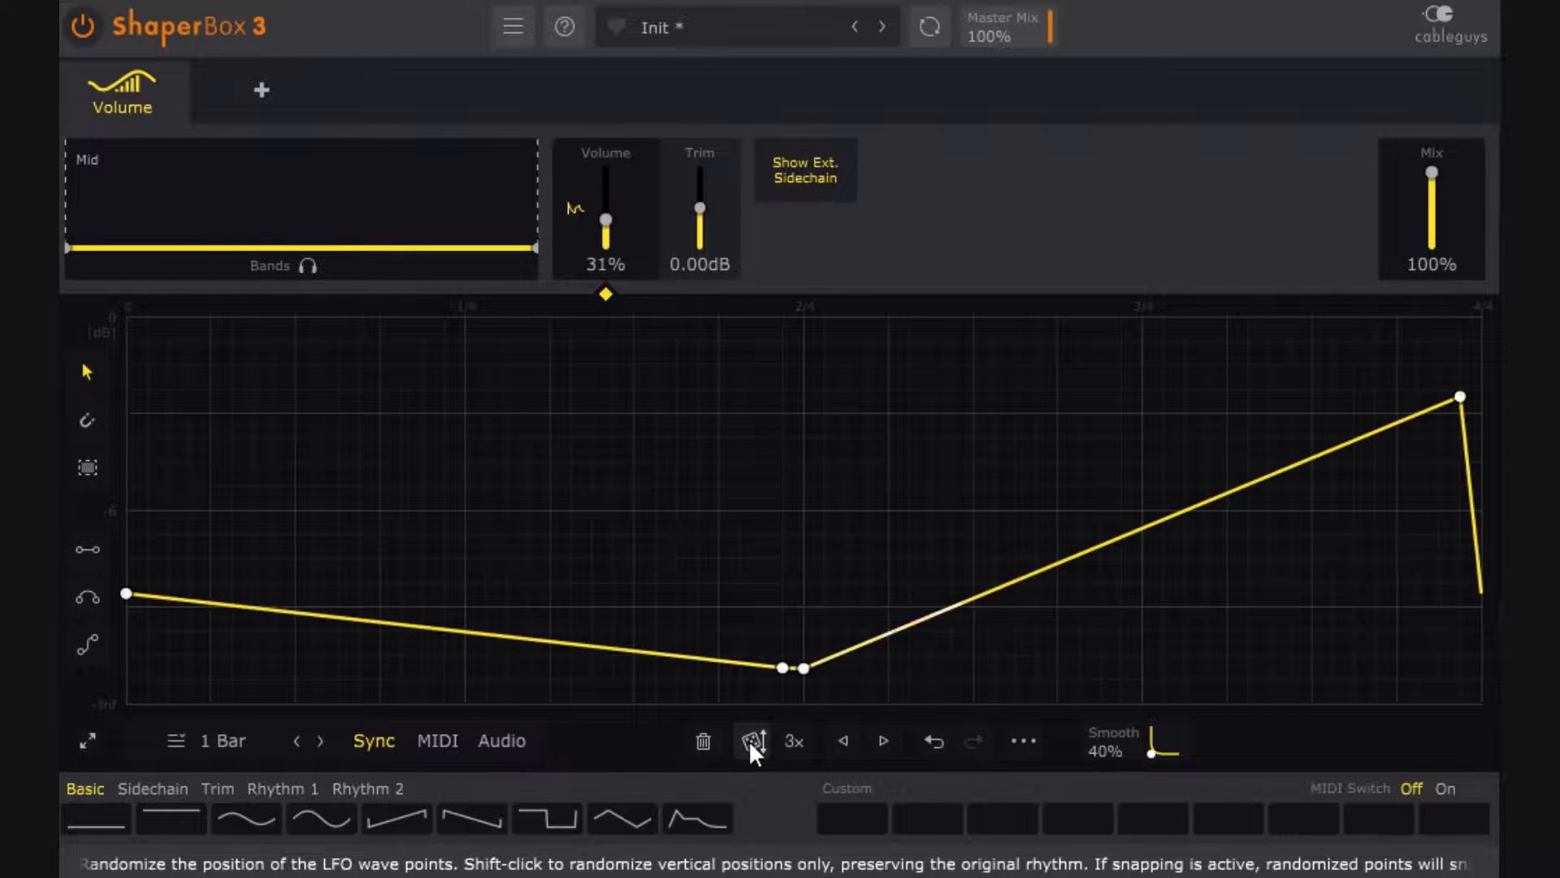
left_click(750, 741)
left_click(750, 741)
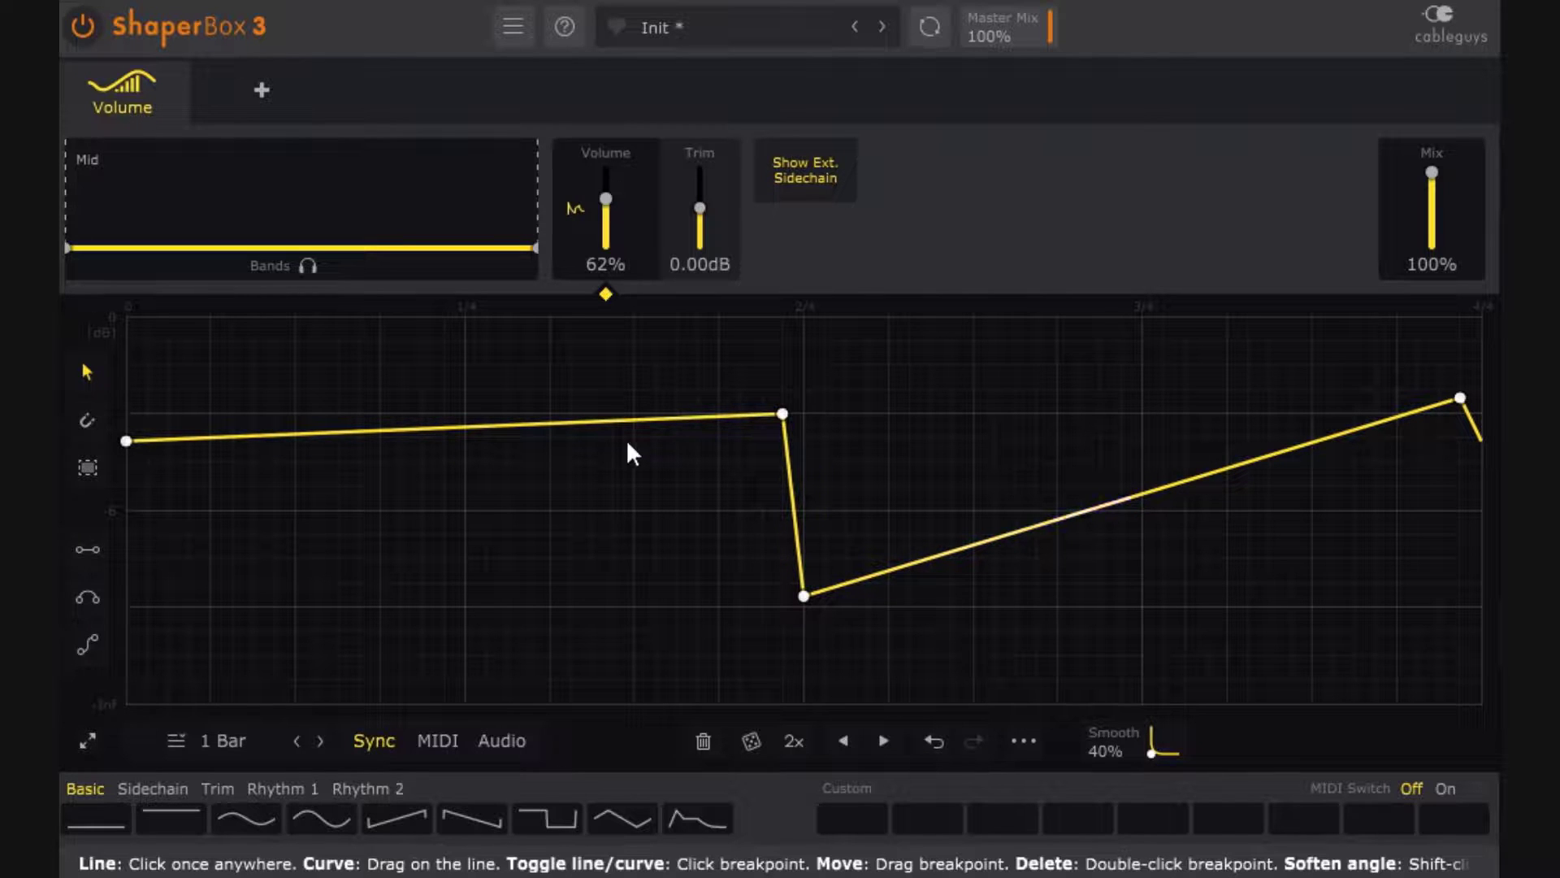
left_click(749, 734)
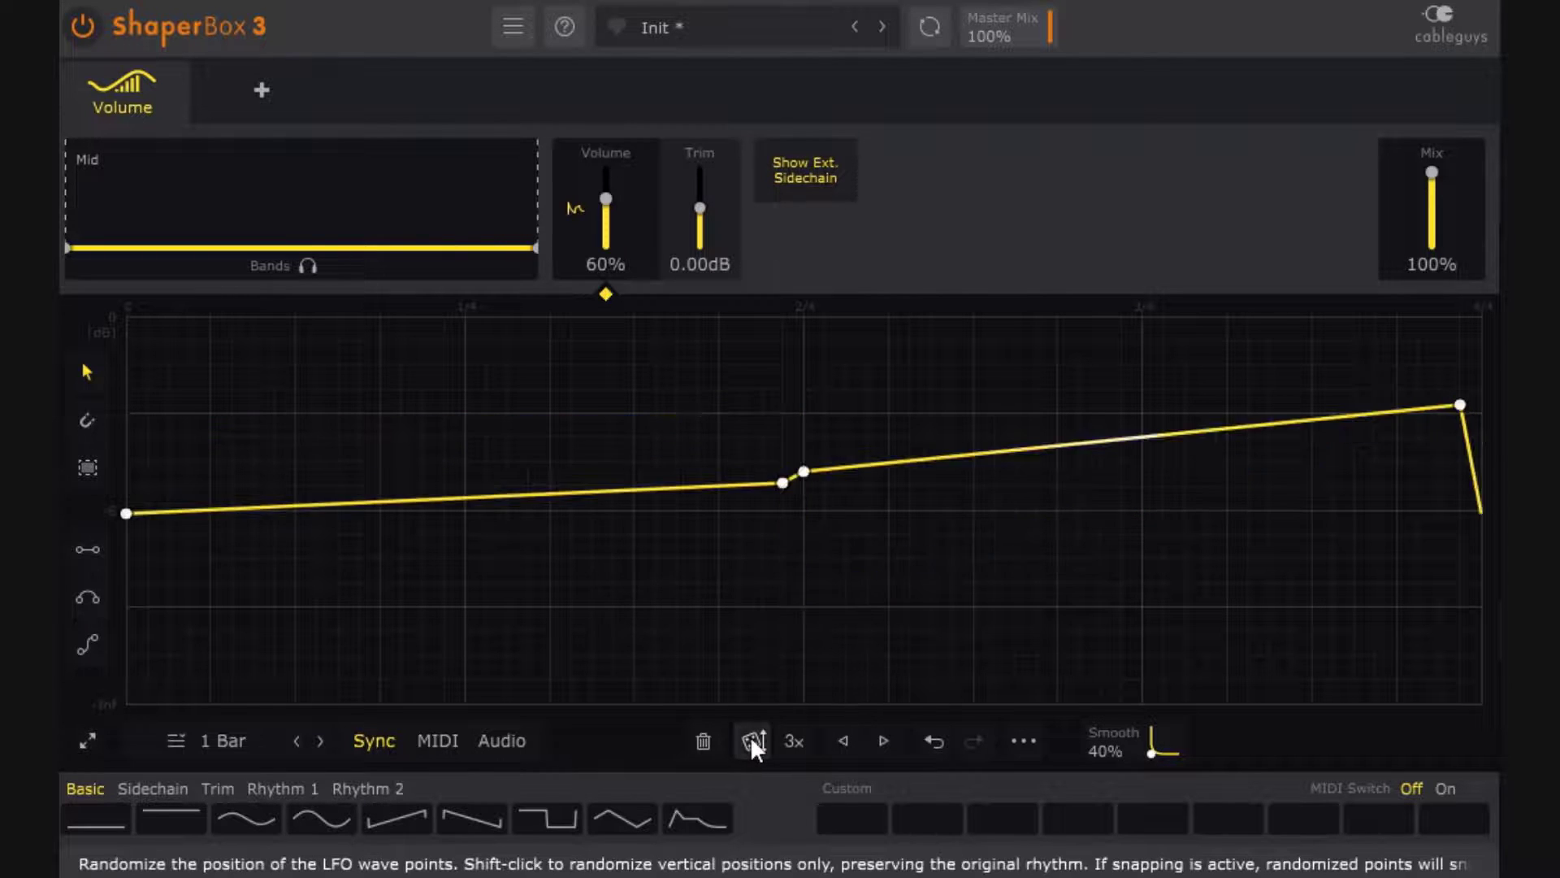
left_click(749, 734)
left_click(749, 734)
left_click(749, 734)
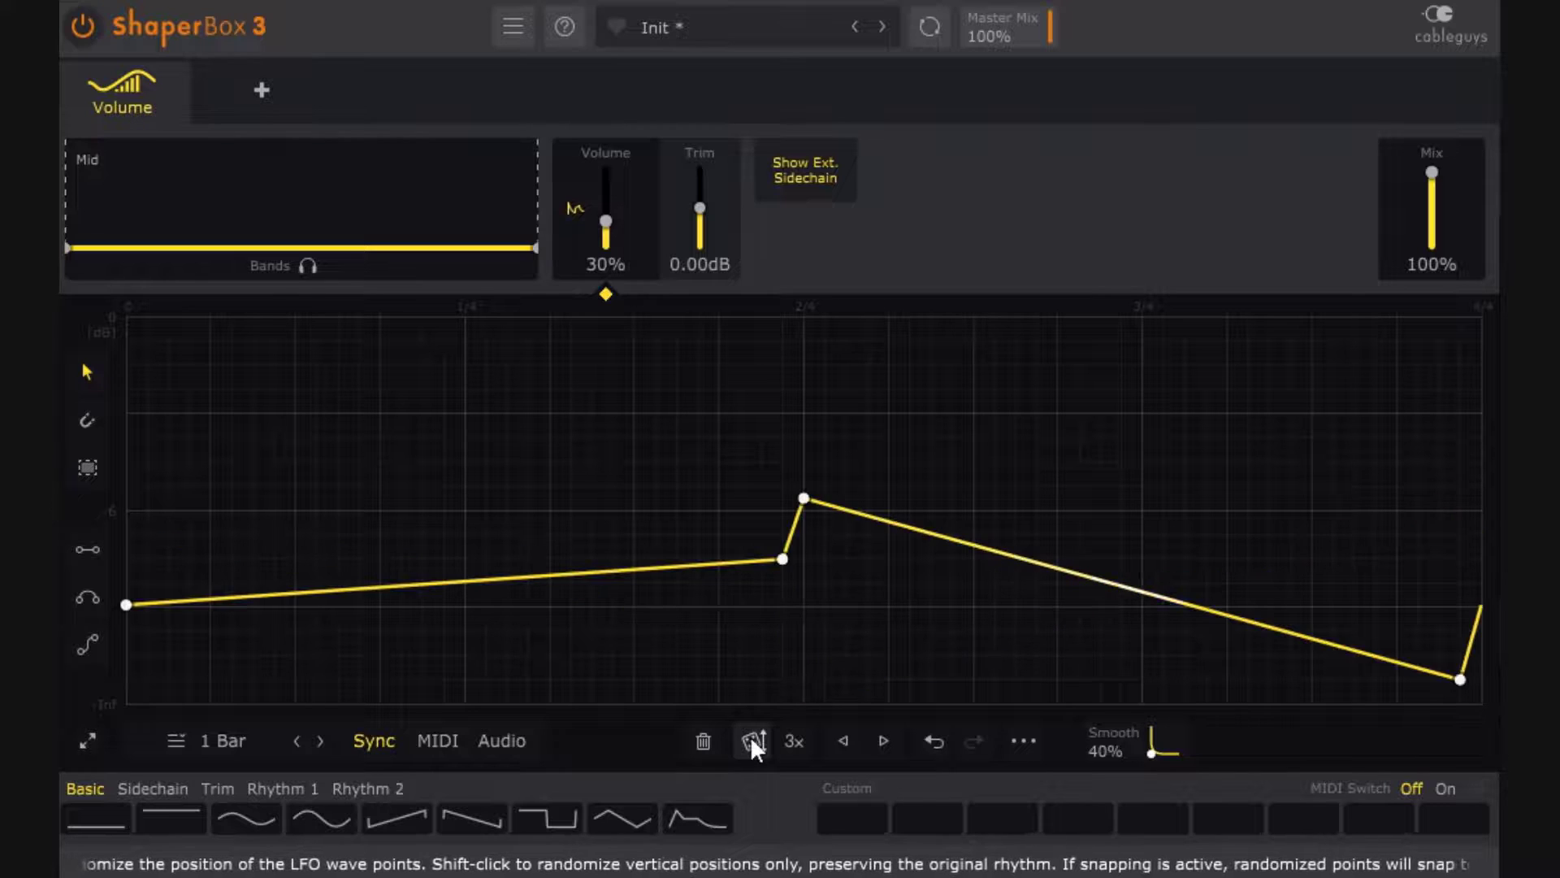
Step: Randomize both the horizontal and vertical positions of the wave points and bring up the vertical-only randomize variant
left_click(749, 735)
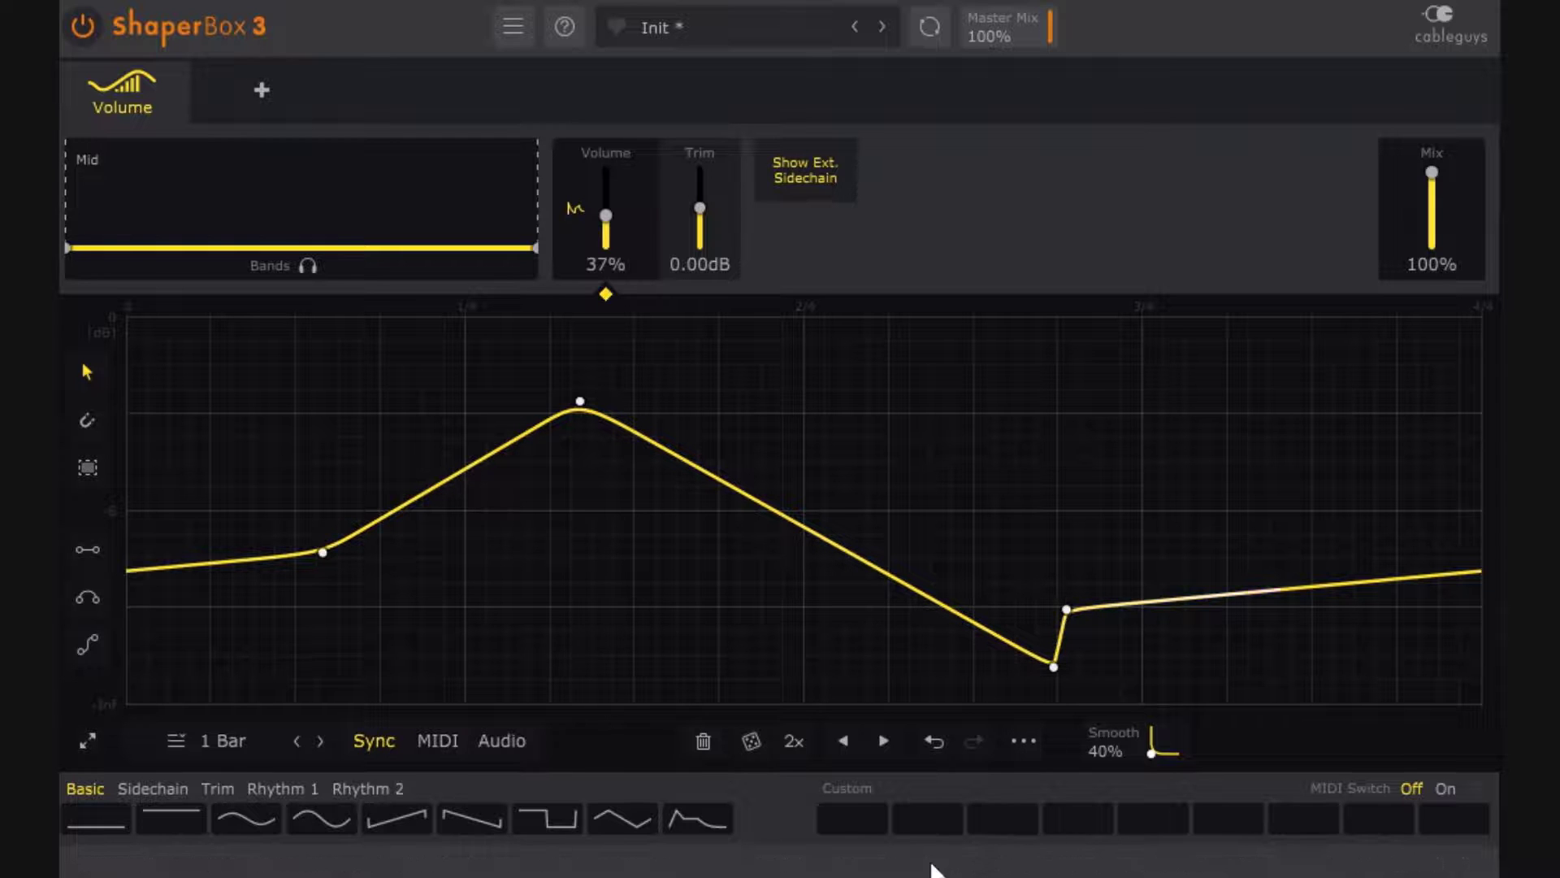
key("shift")
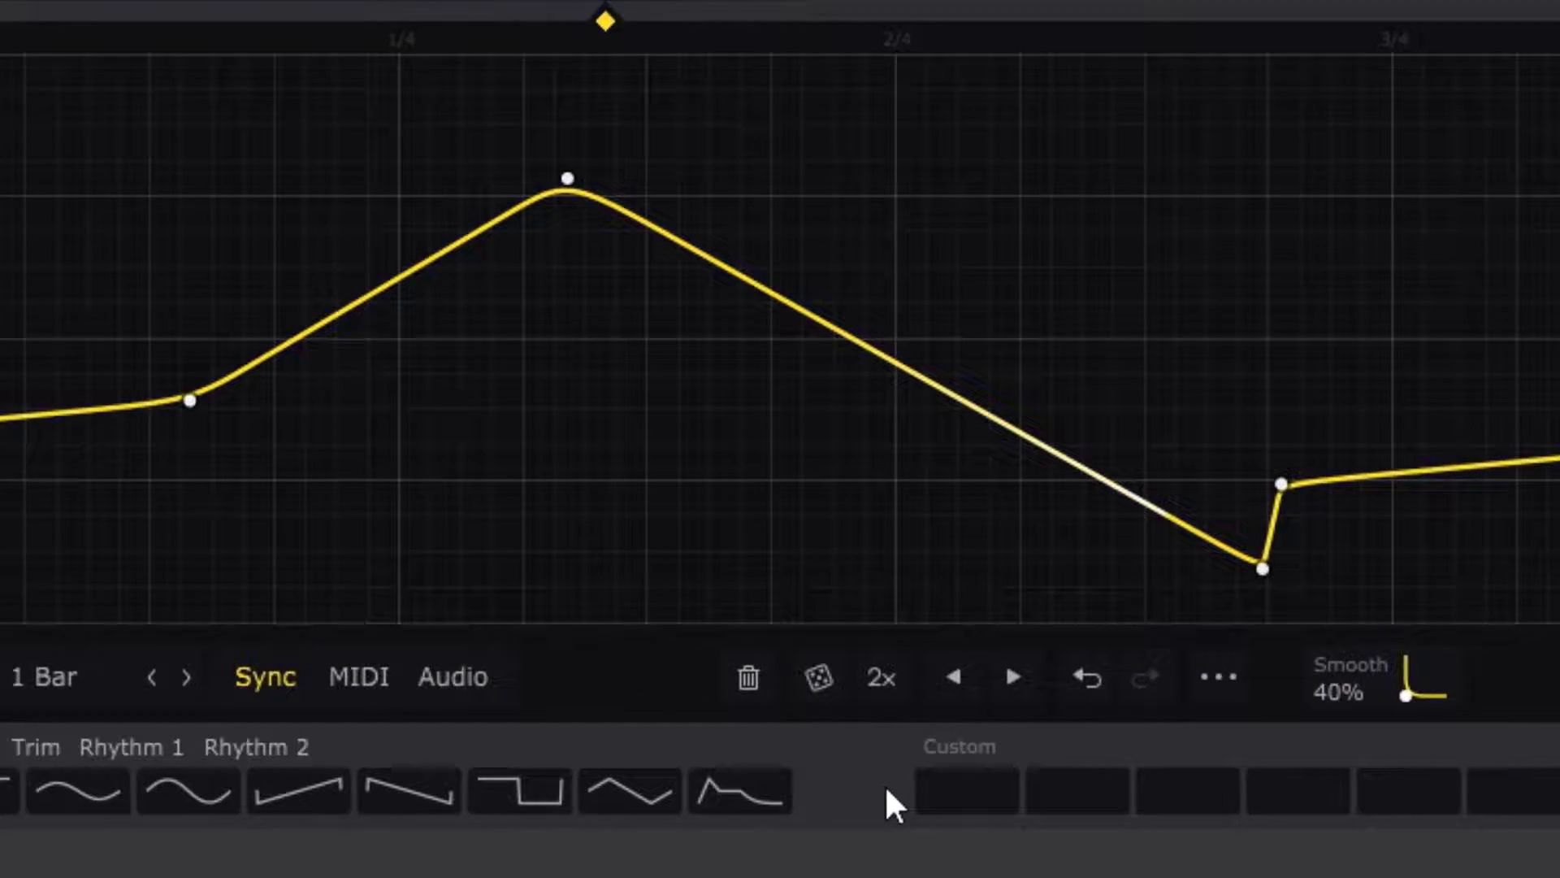
key("shift")
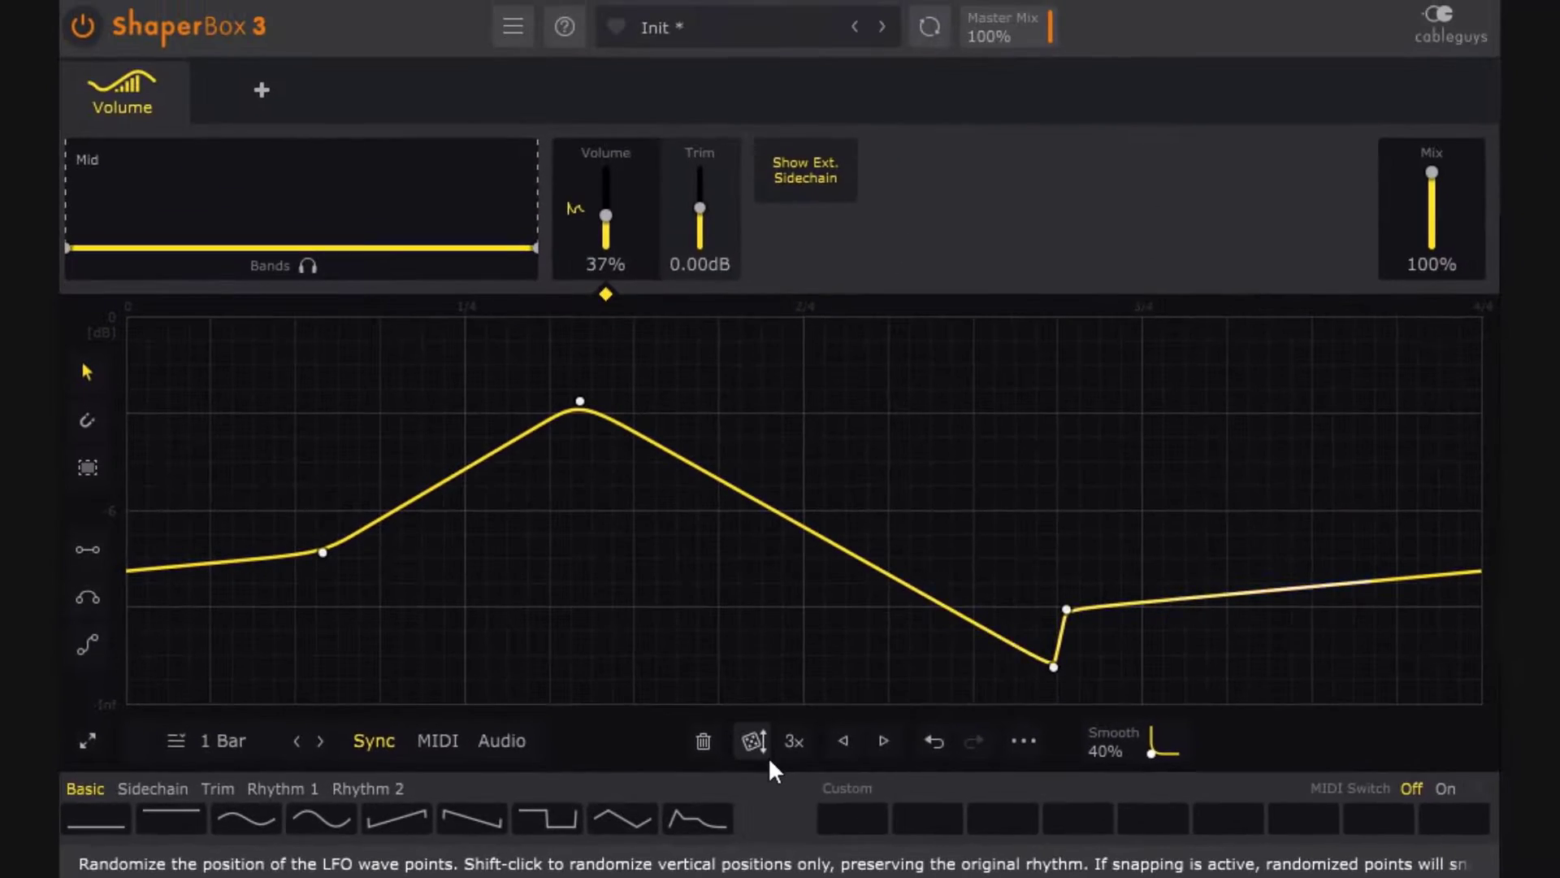
Step: Randomize only the vertical positions of the wave points five times, preserving their rhythm
left_click(755, 743, "shift")
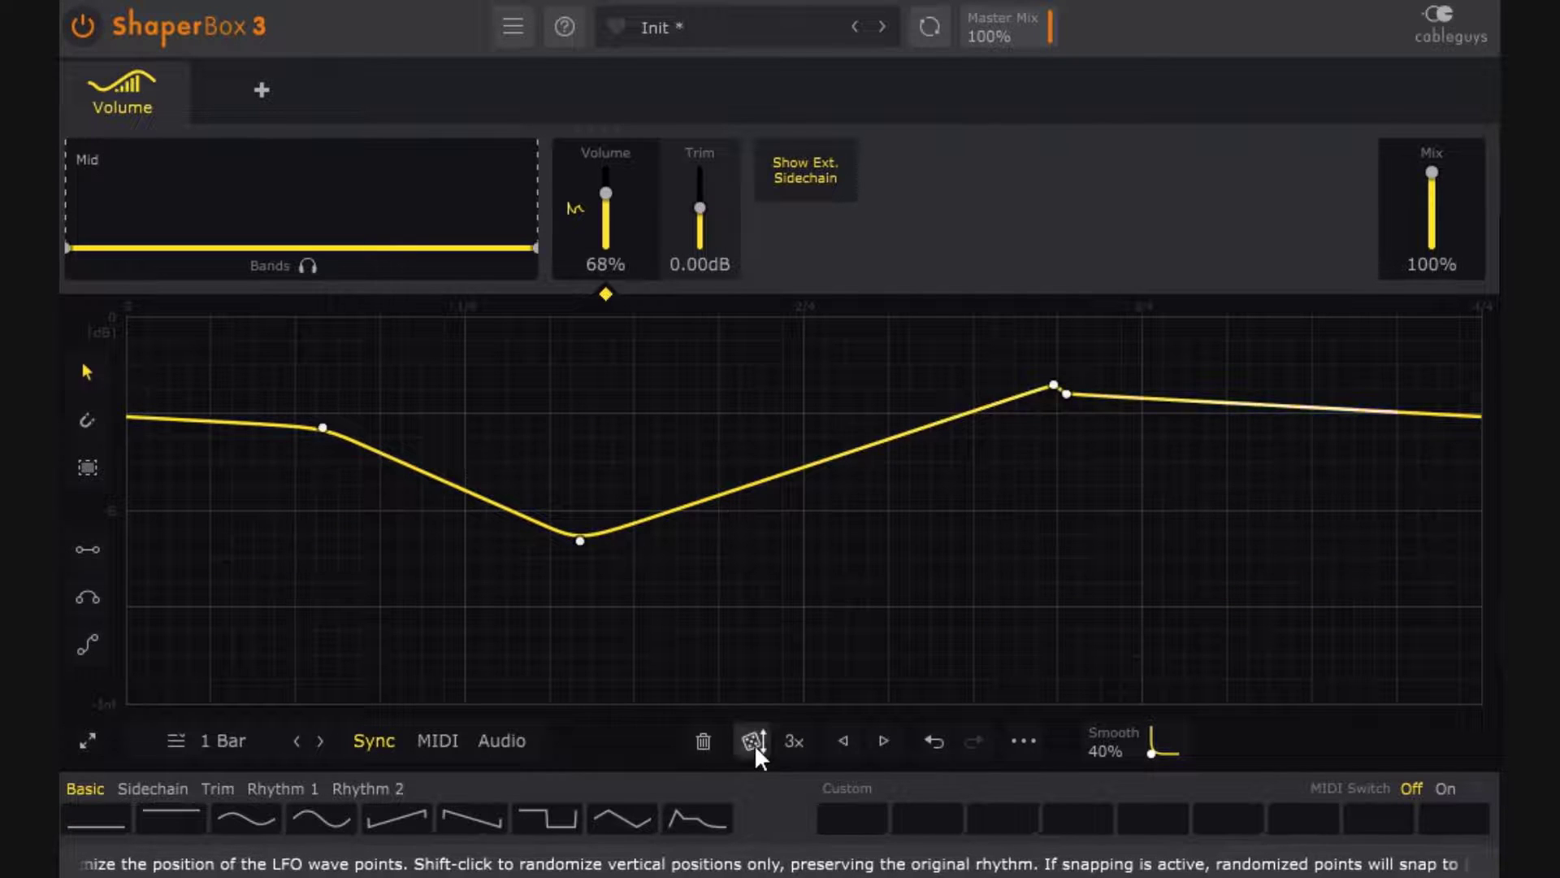
left_click(754, 744, "shift")
left_click(754, 743, "shift")
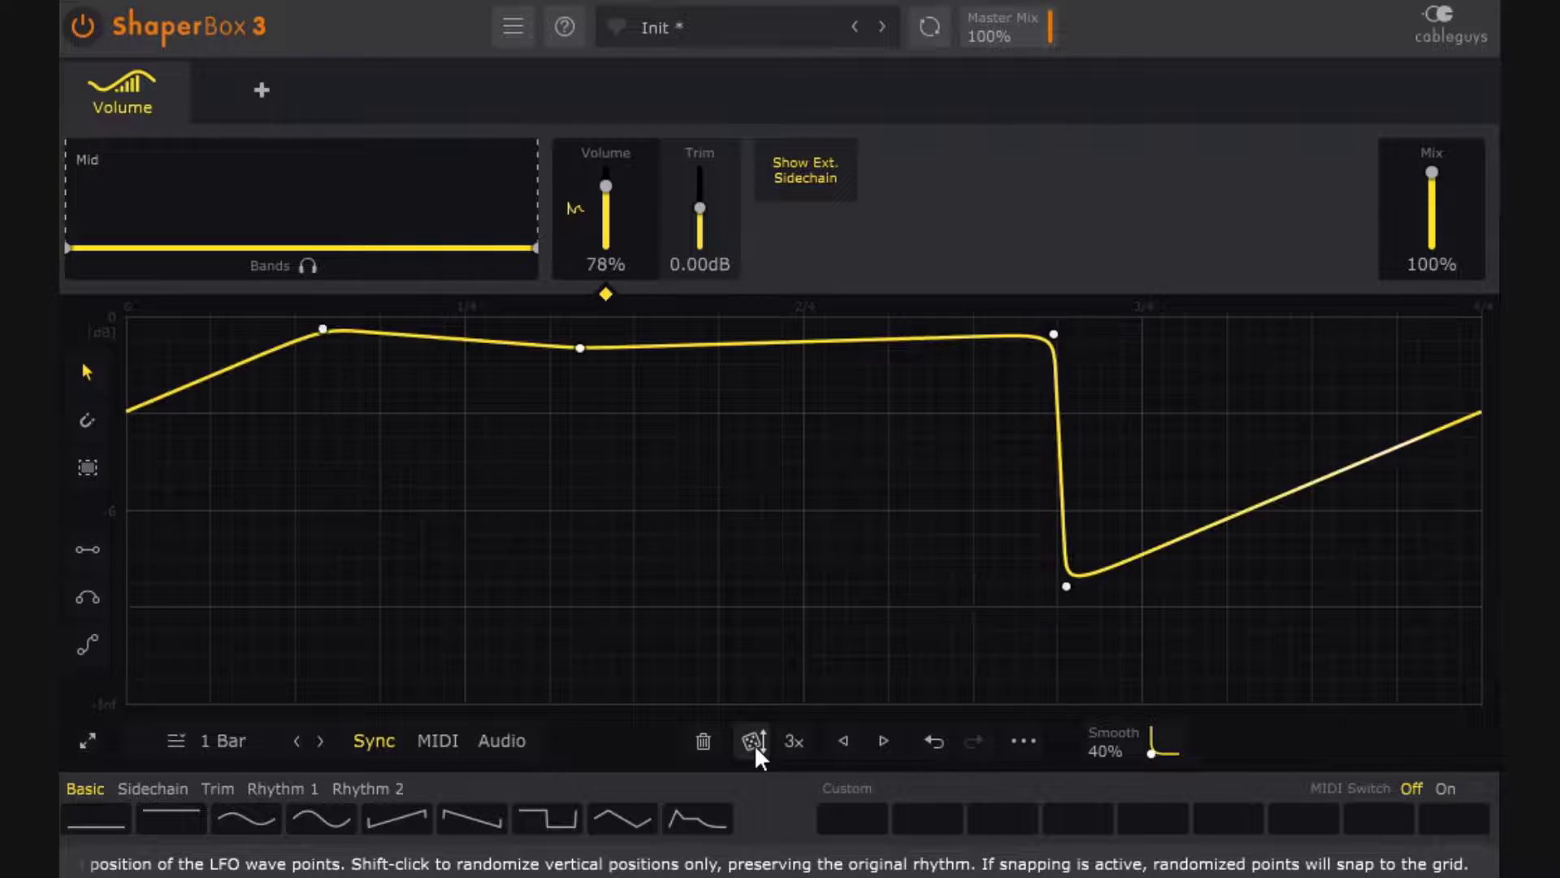
left_click(754, 743, "shift")
left_click(754, 744, "shift")
Step: Load the flat maximum, sine and finally the Ramp up wave from the Basic set
left_click(171, 818)
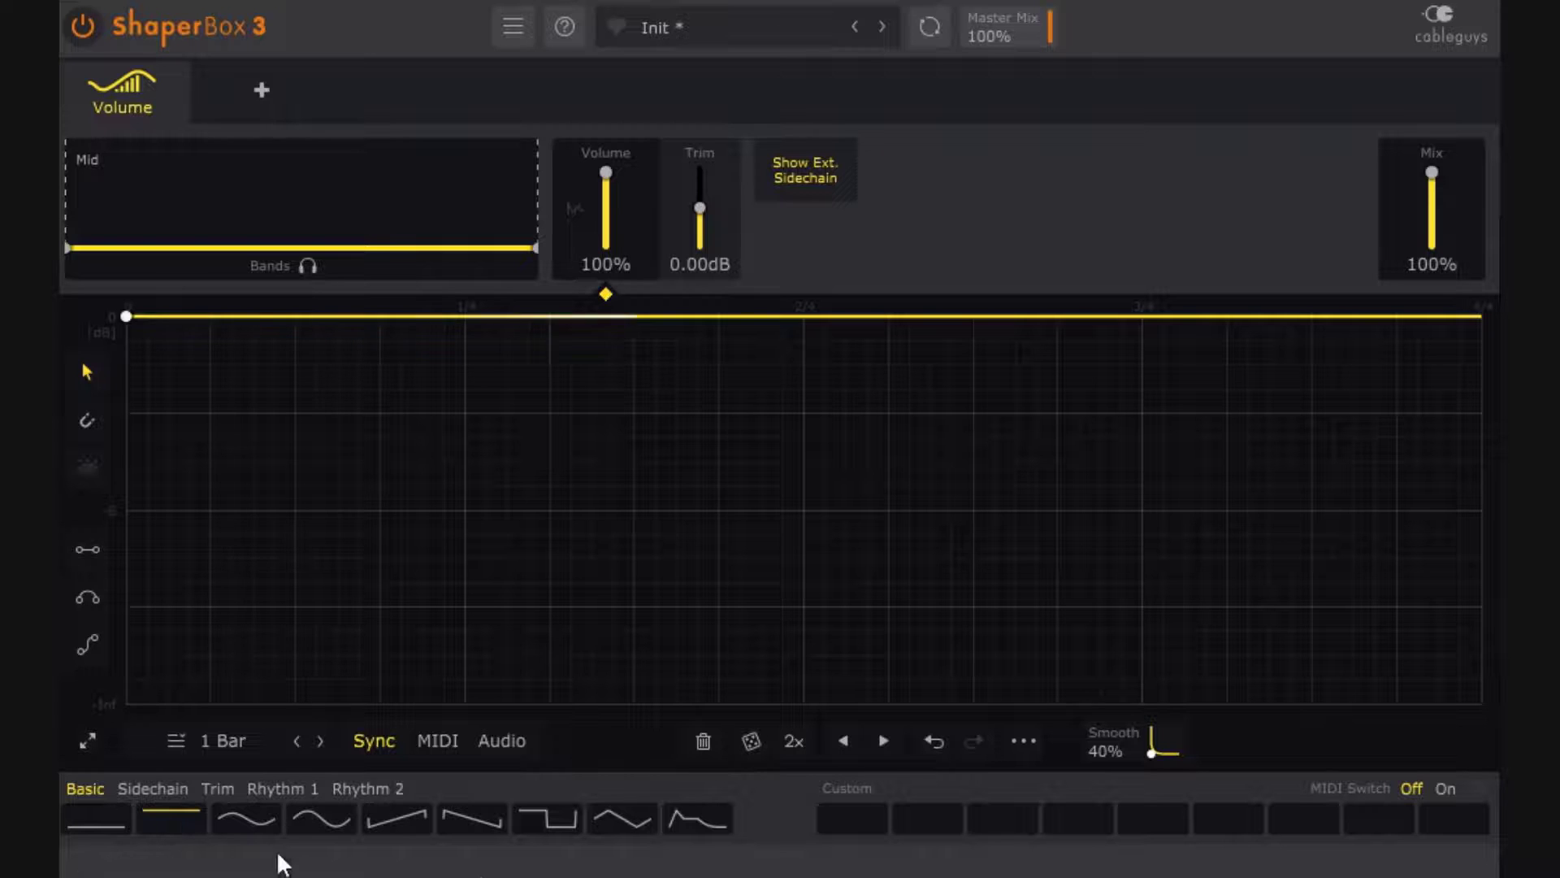
left_click(245, 809)
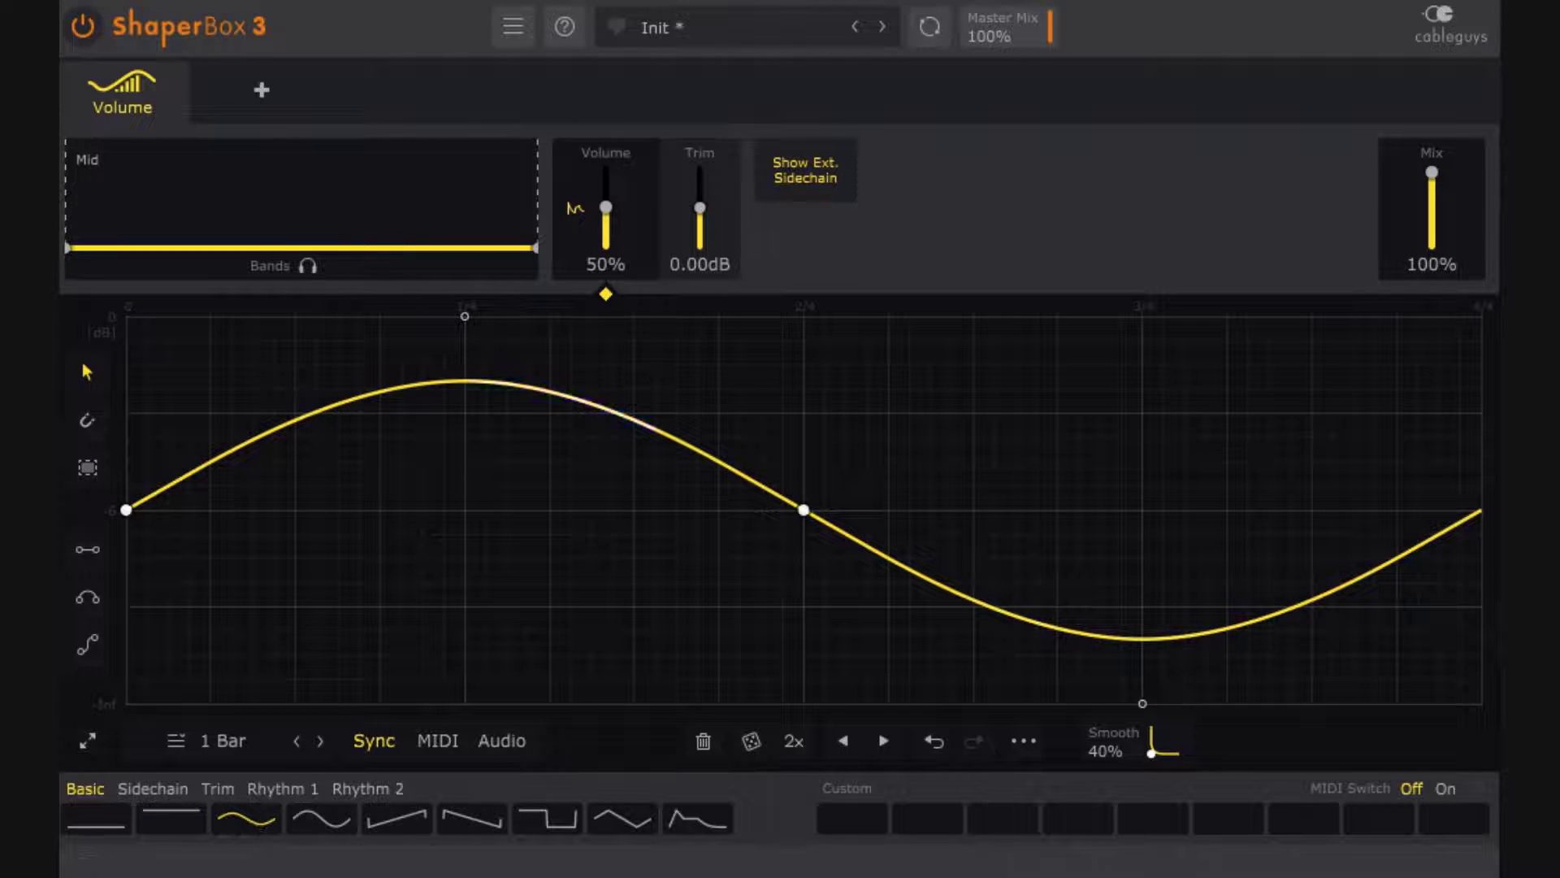
left_click(423, 811)
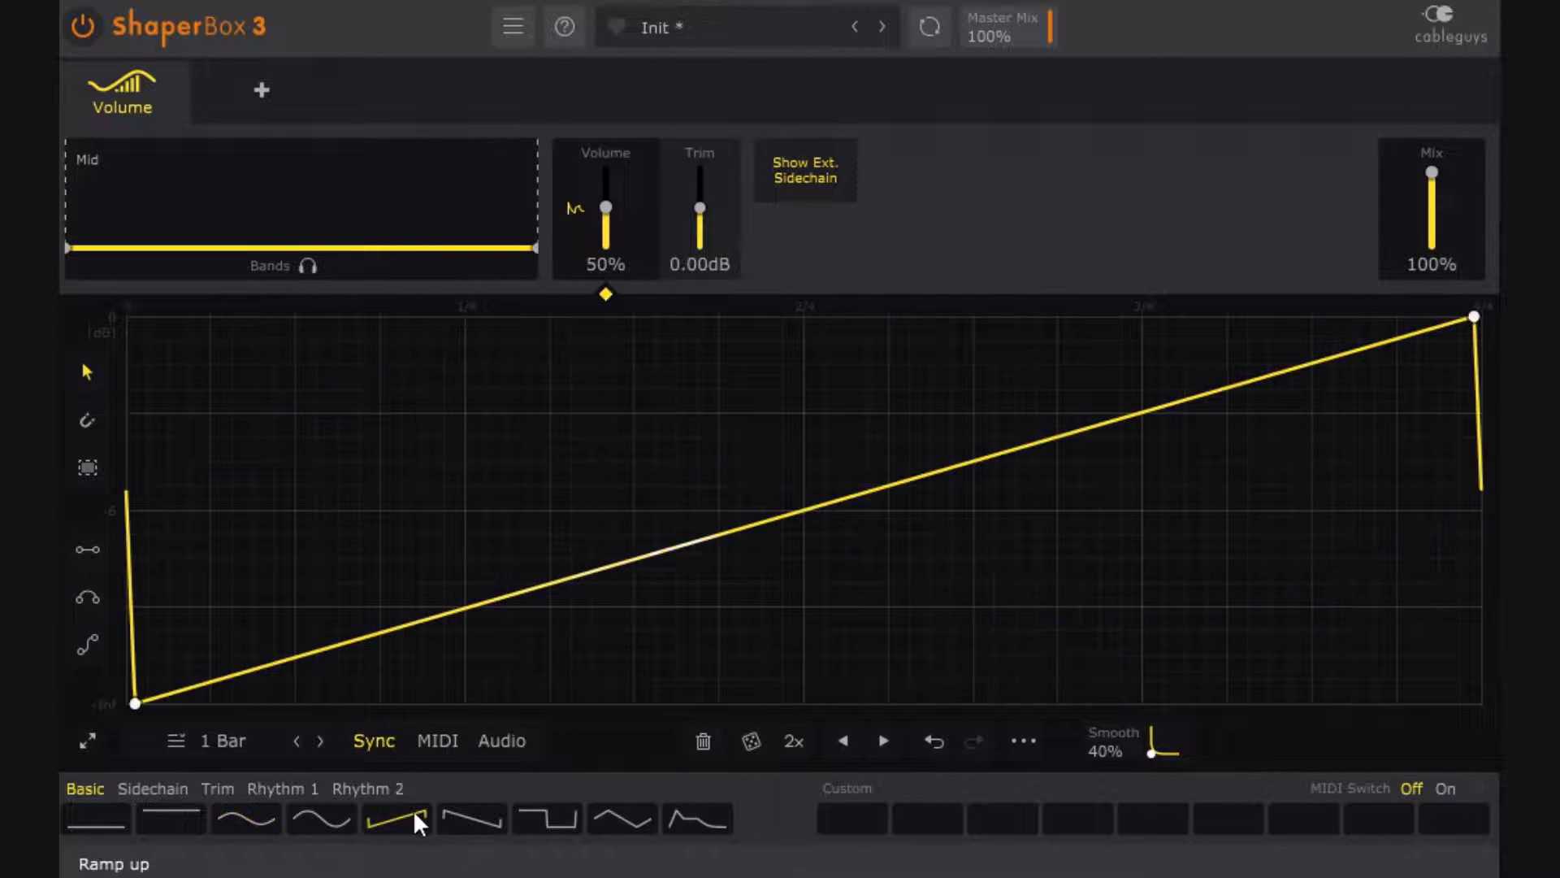
Step: Double the entire Ramp up wave repeatedly until its point limit is reached
left_click(800, 744)
left_click(799, 745)
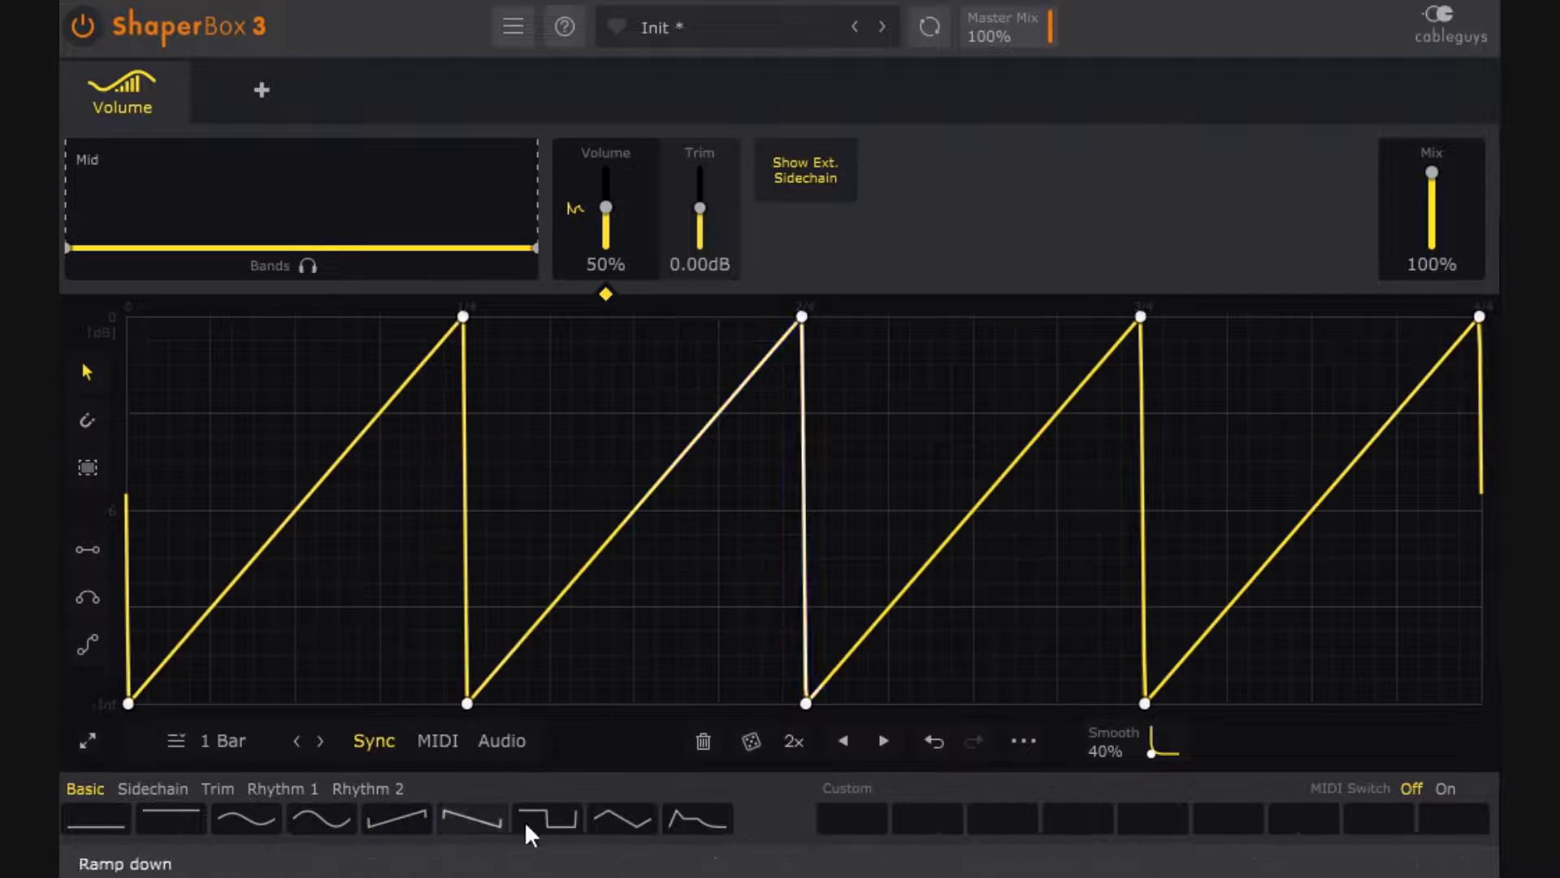
left_click(791, 742)
left_click(790, 742)
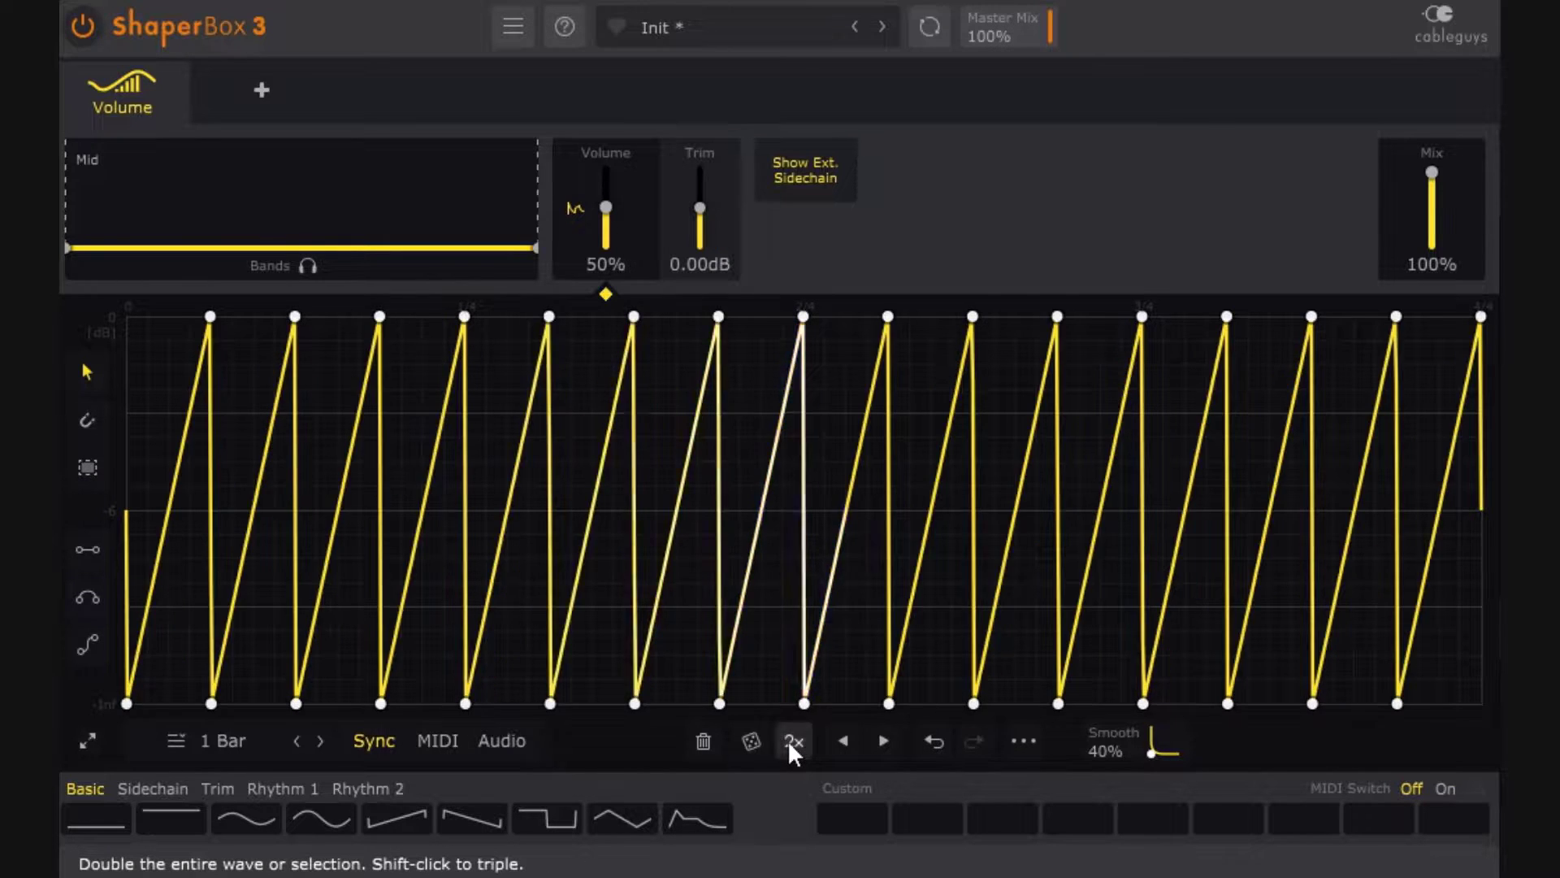
left_click(791, 742)
left_click(790, 742)
left_click(791, 742)
left_click(791, 742)
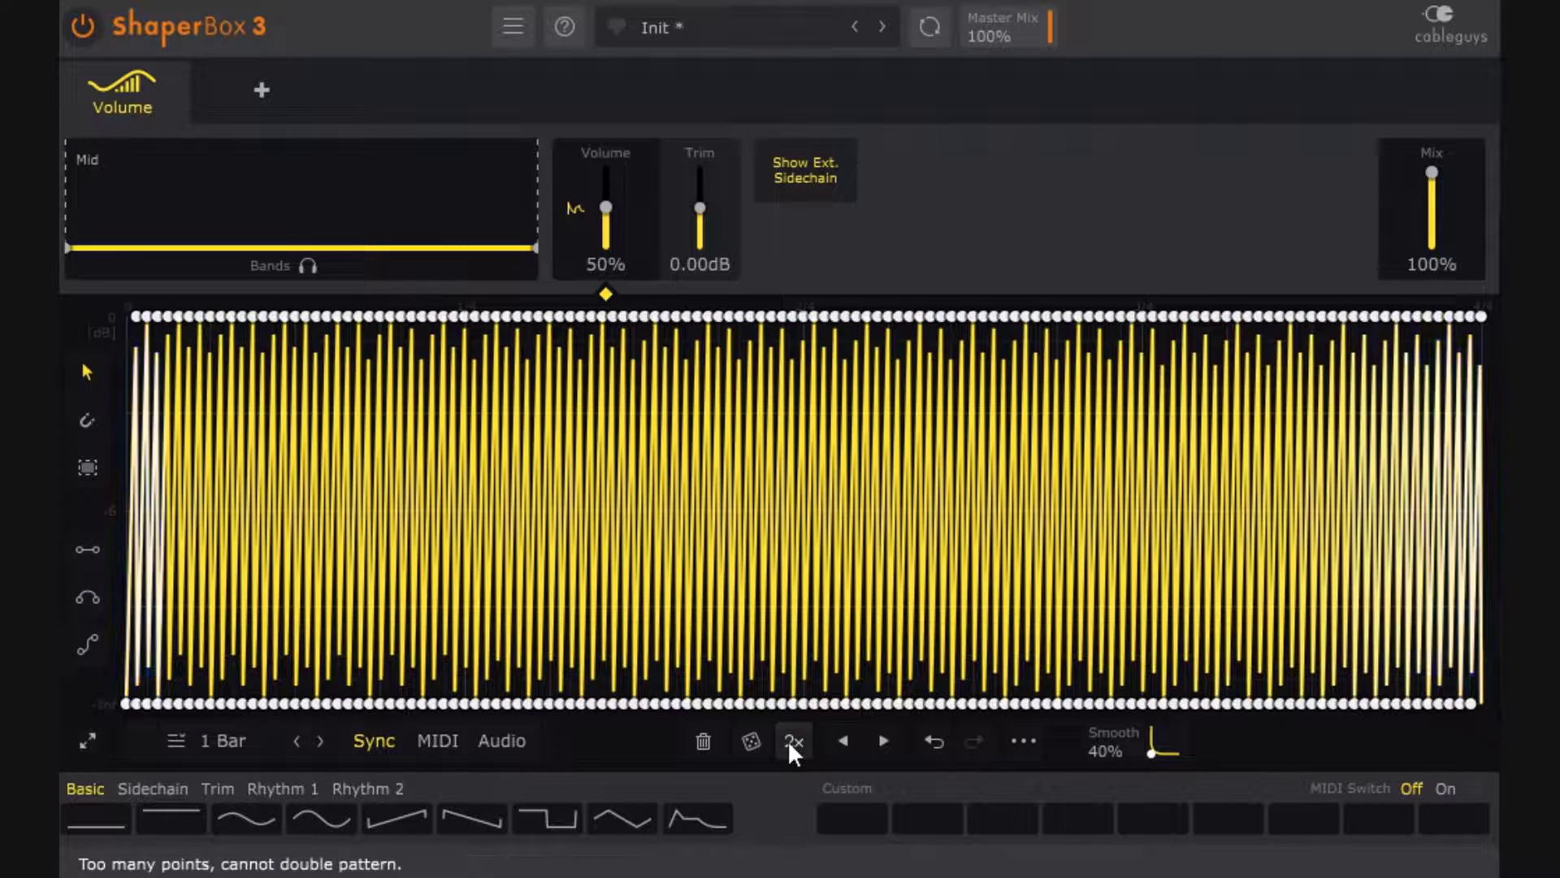
Step: Reload the Ramp up wave from the flat maximum wave, double it once and triple the result
left_click(172, 807)
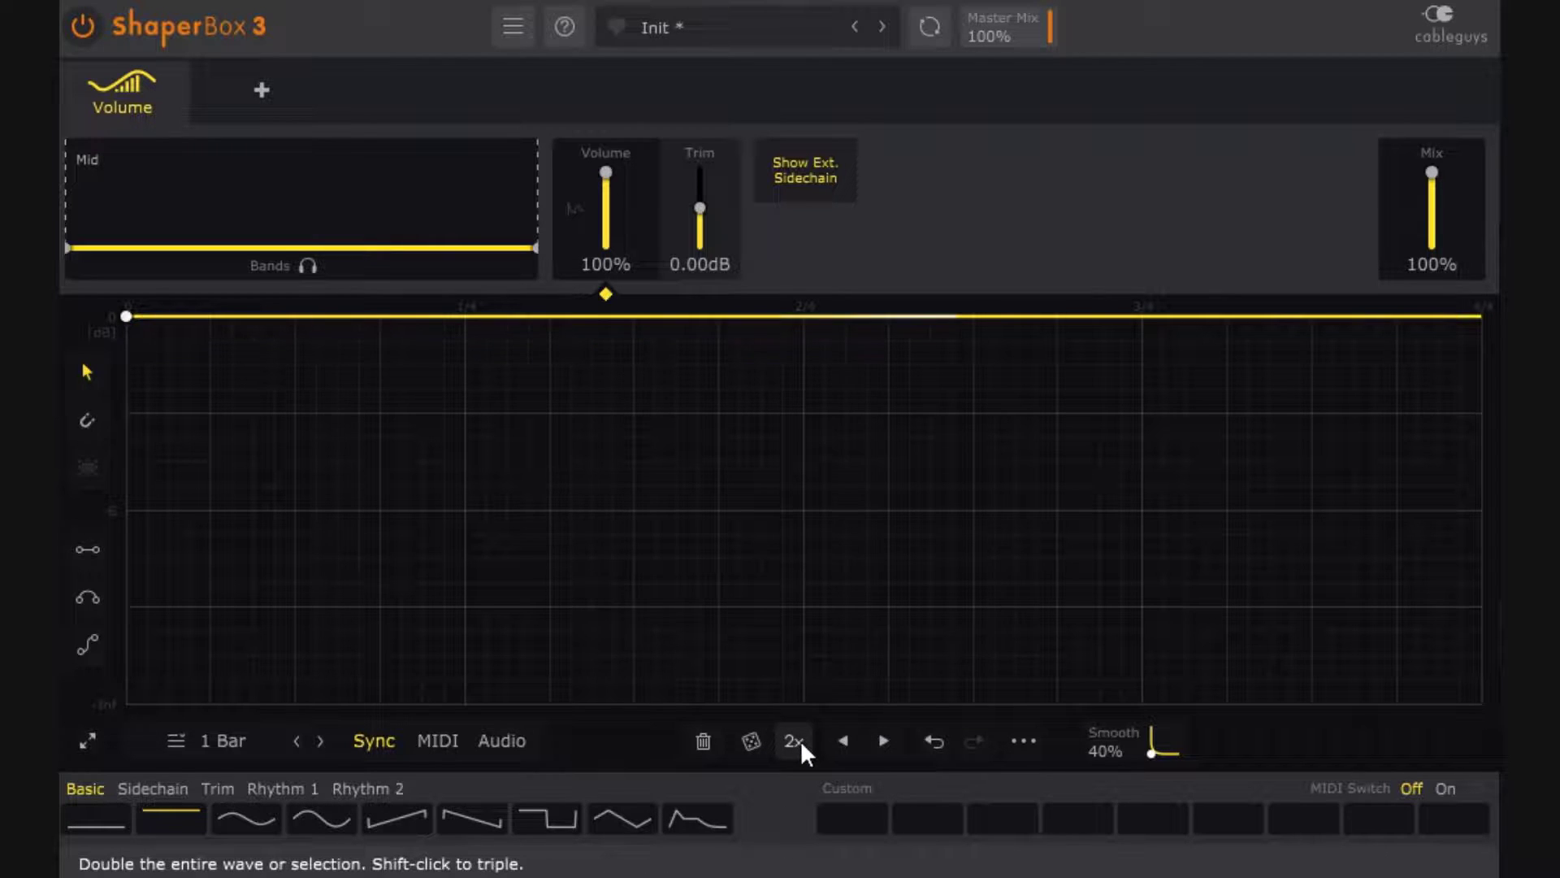
left_click(411, 812)
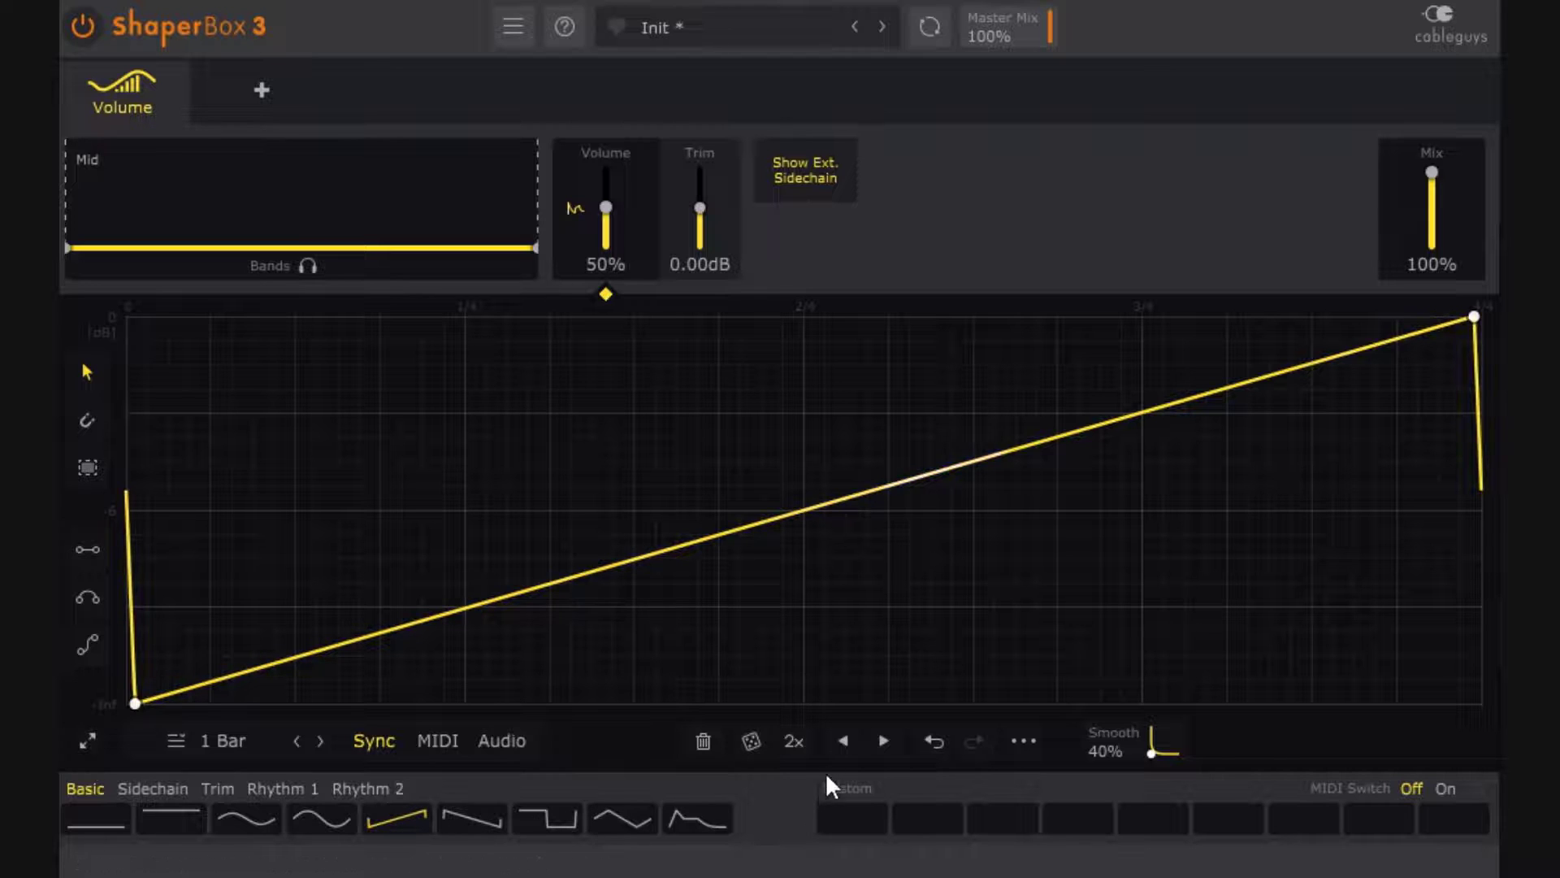
left_click(790, 739)
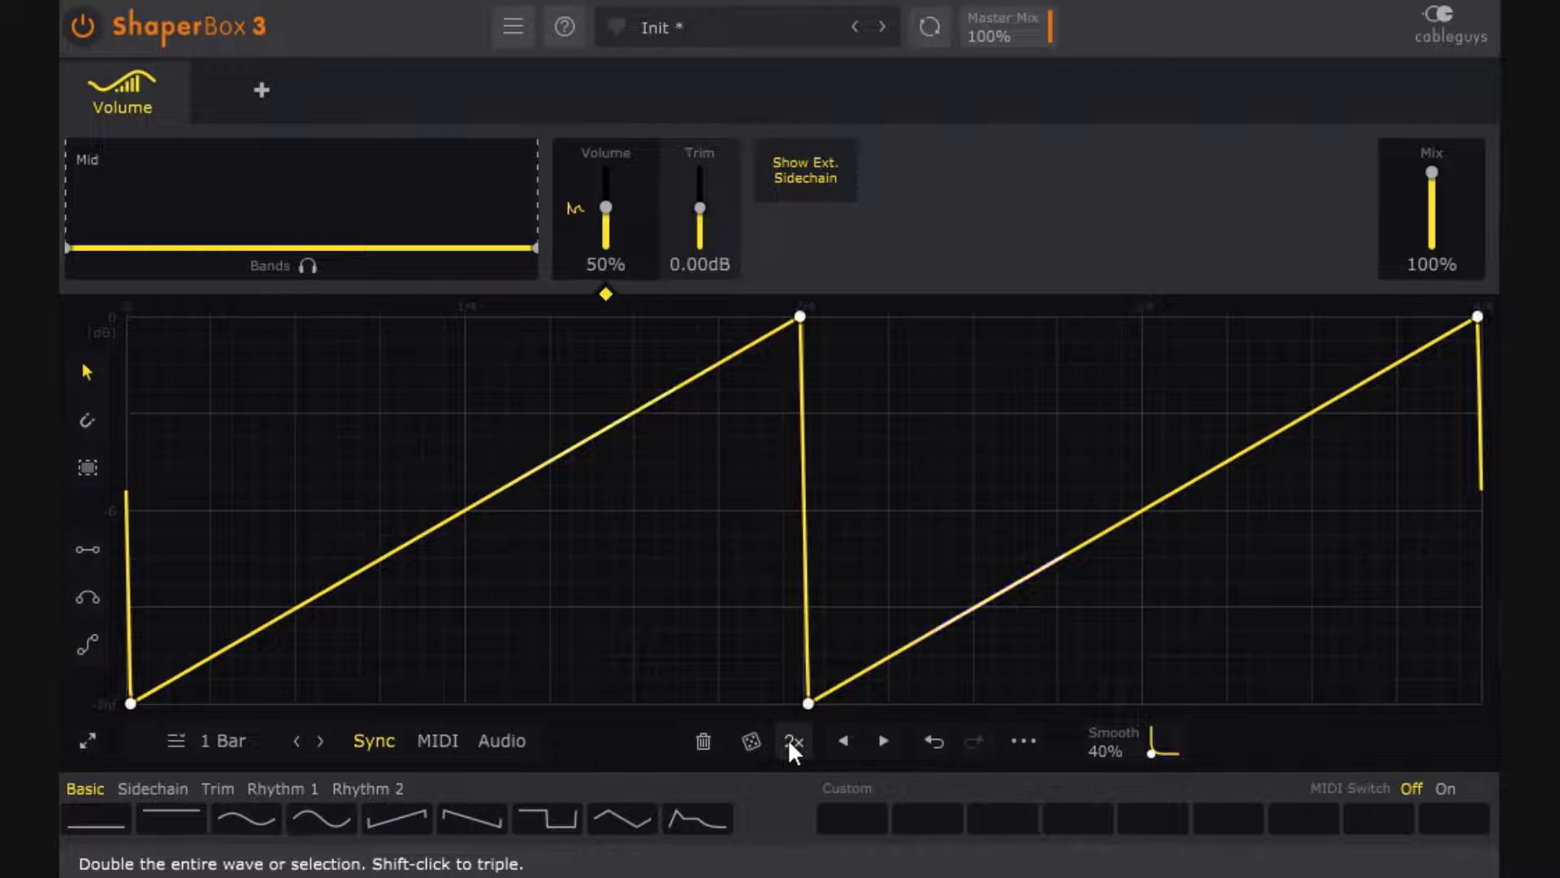
left_click(789, 741, "shift")
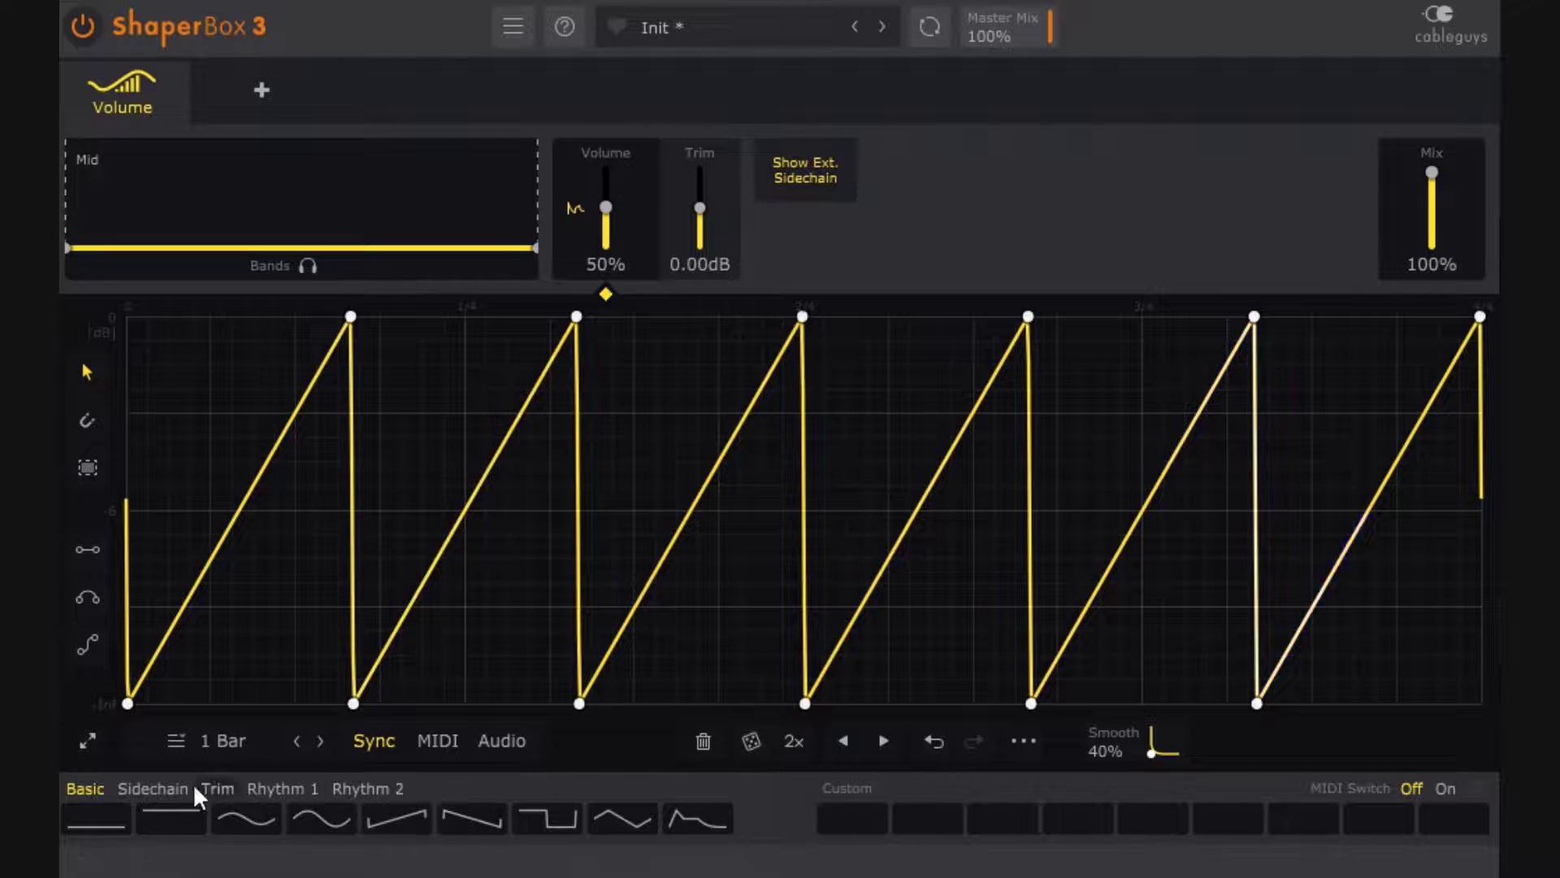
Step: Reset to a fresh Ramp up wave and triple it across the bar
left_click(195, 816)
left_click(404, 819)
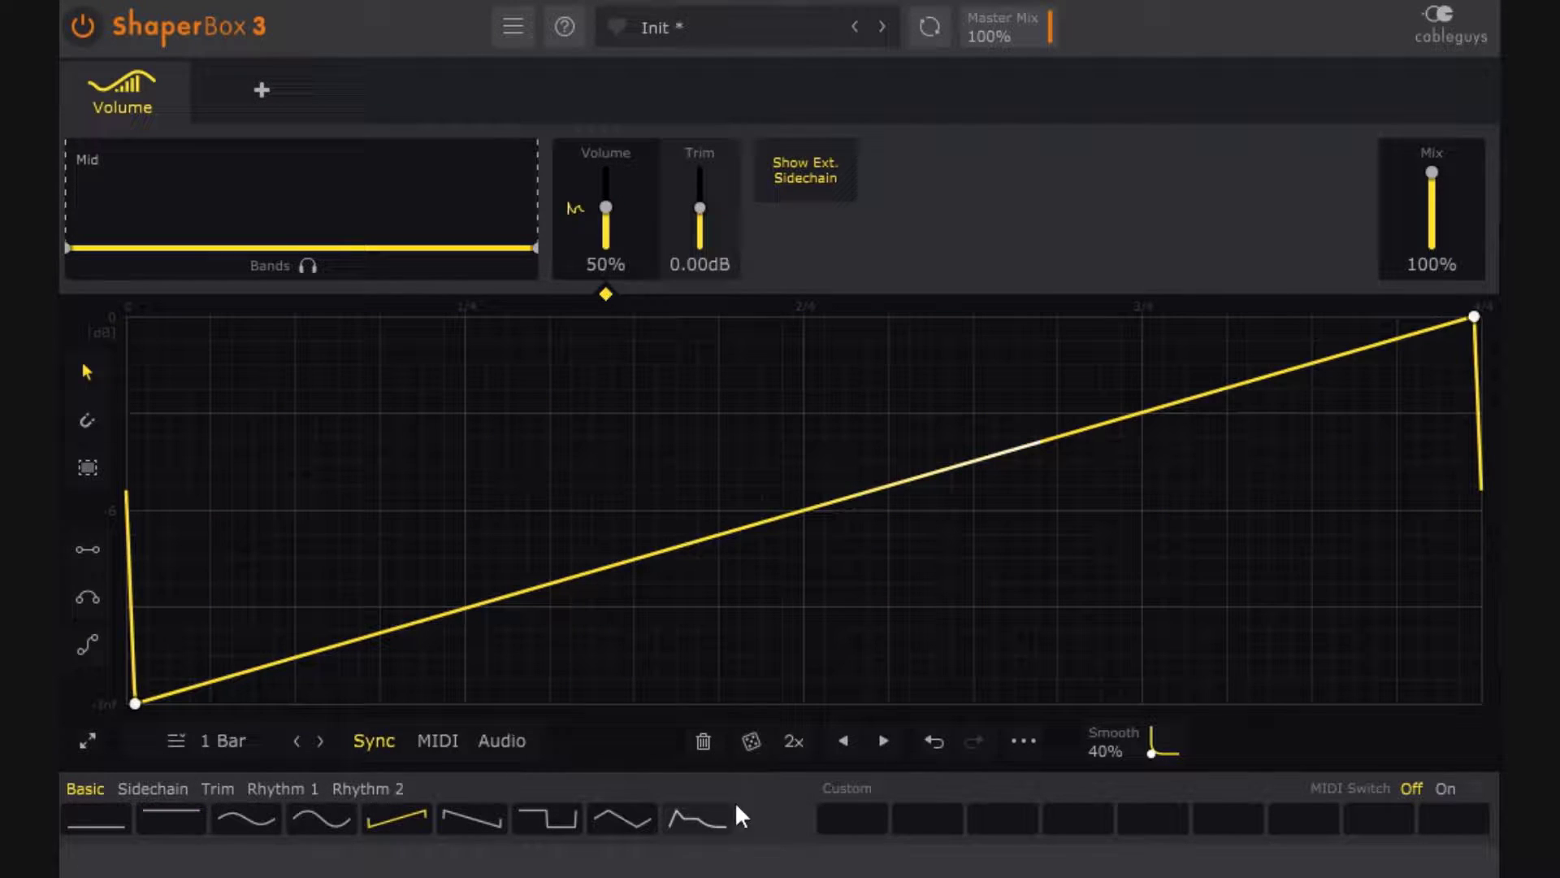
left_click(795, 741, "shift")
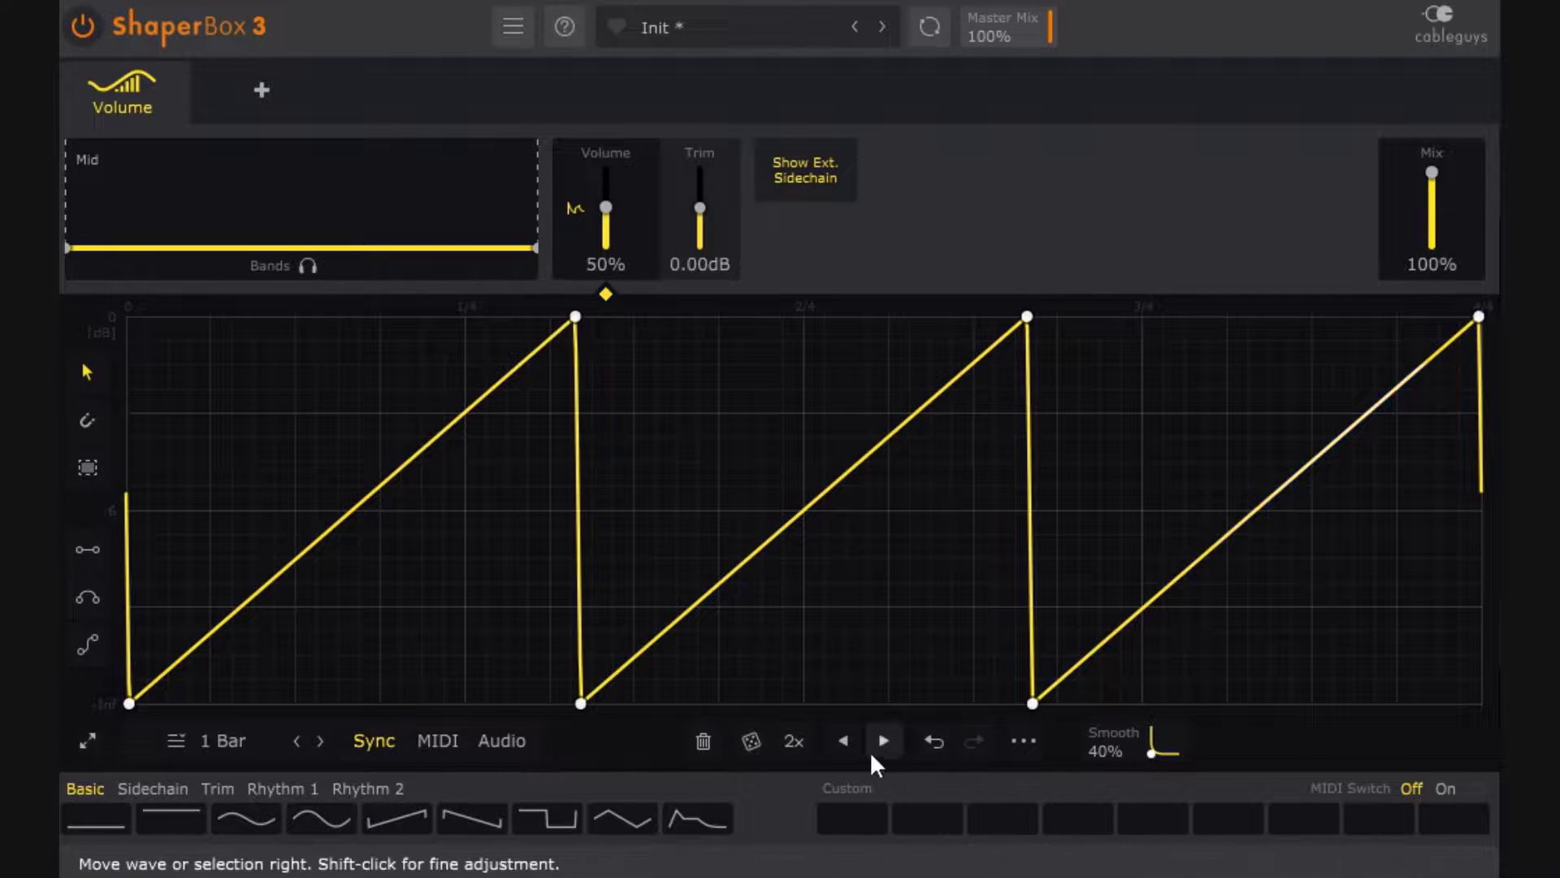
Step: Start playback and shift the tripled ramp wave leftward repeatedly, in both full and fine increments
key("space")
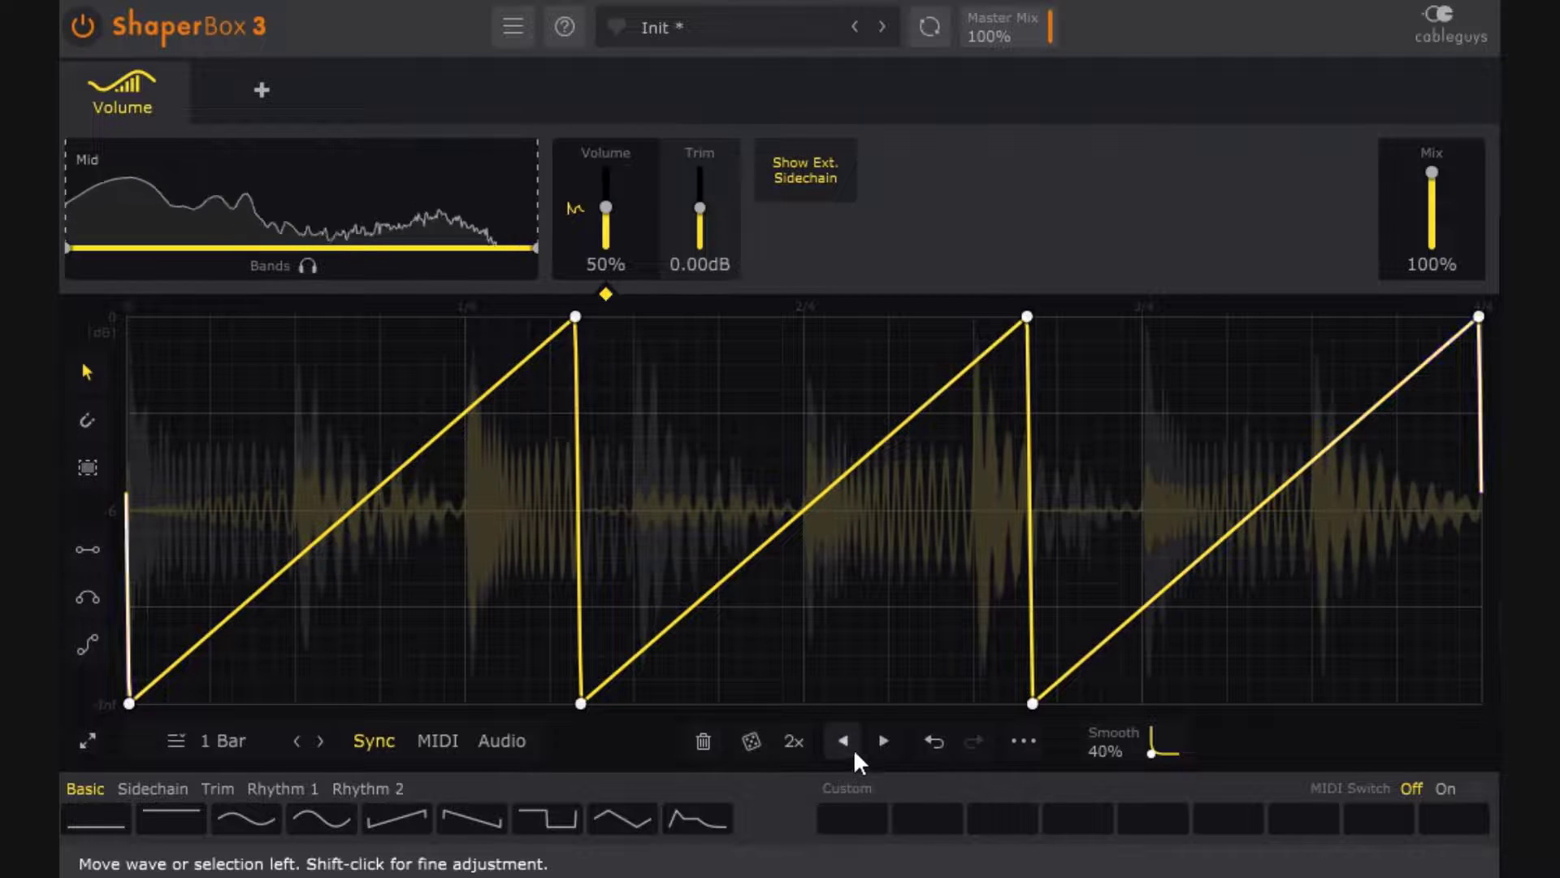
left_click(845, 744)
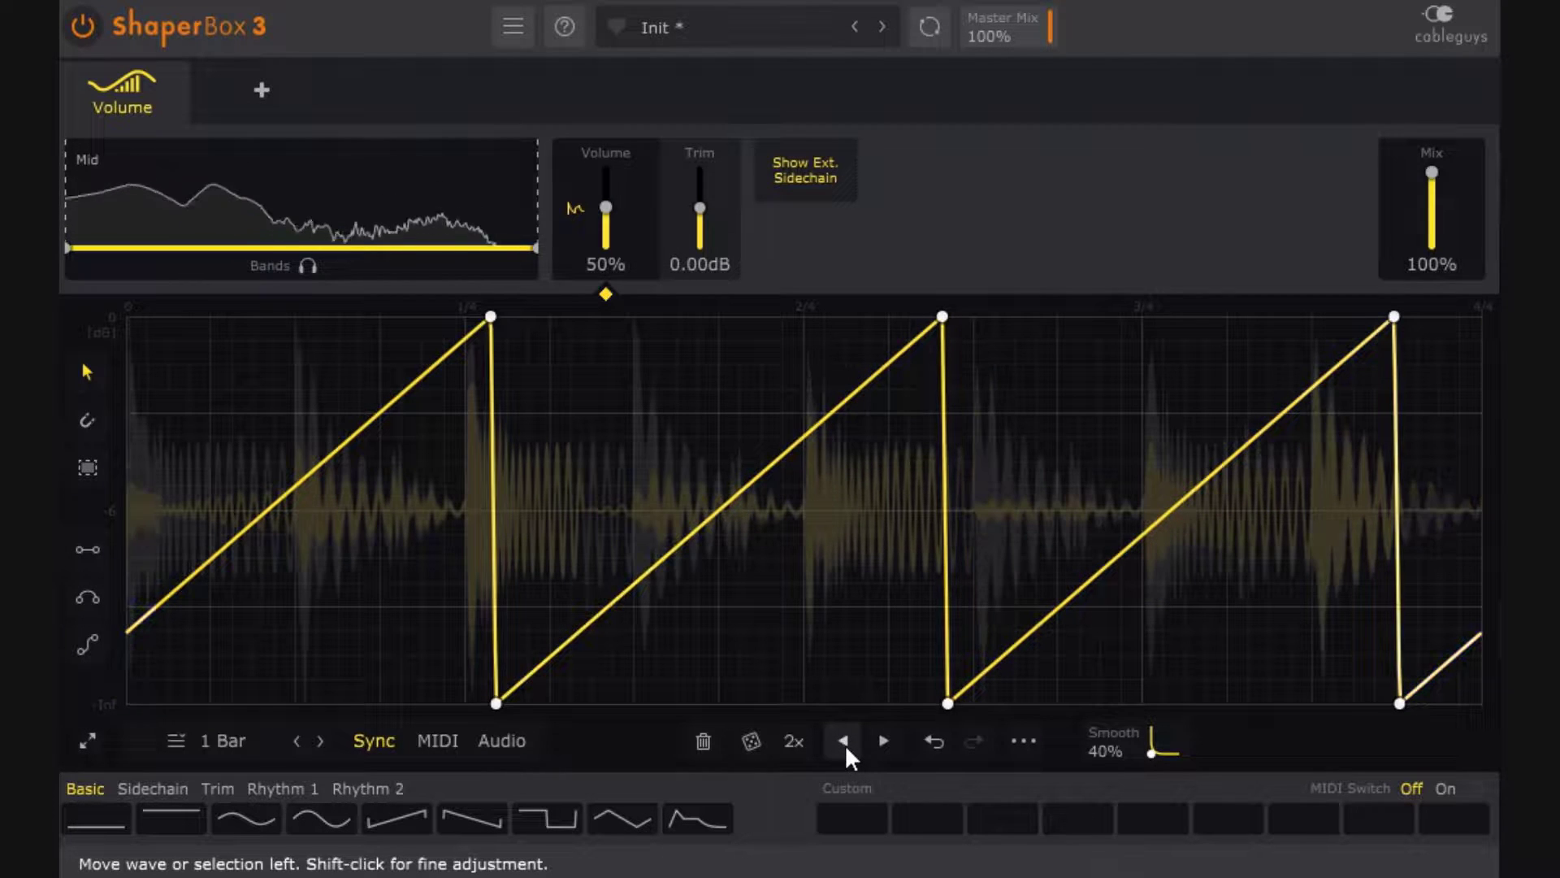
left_click(845, 744)
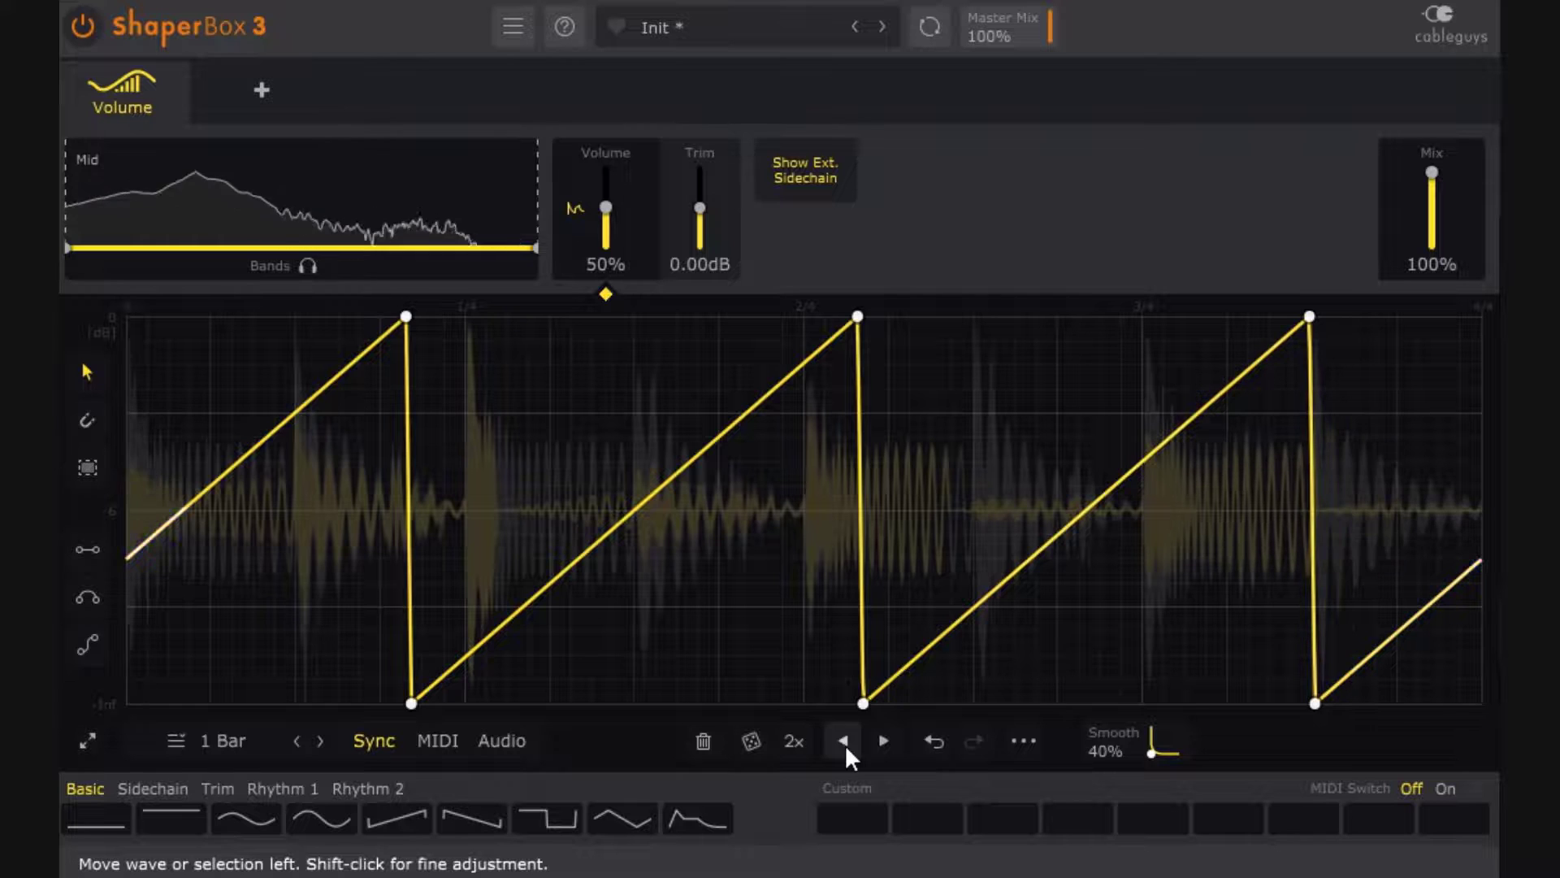
left_click(845, 744)
left_click(845, 744)
left_click(845, 744)
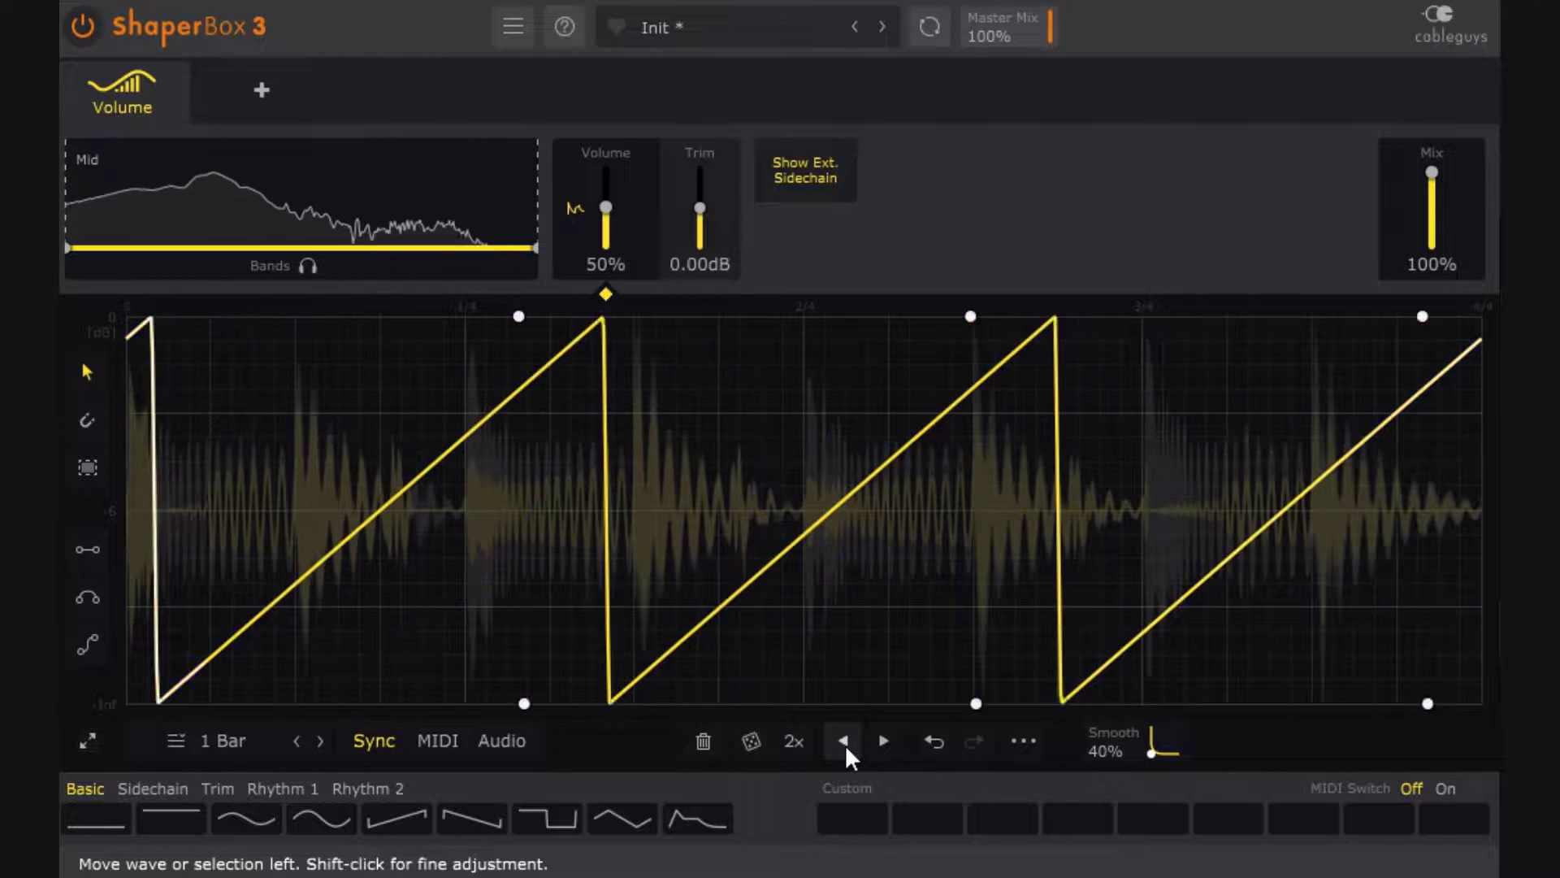
left_click(845, 744)
left_click(845, 744)
left_click(845, 744)
left_click(845, 744)
left_click(845, 744)
left_click(845, 744)
left_click(845, 745)
left_click(845, 745)
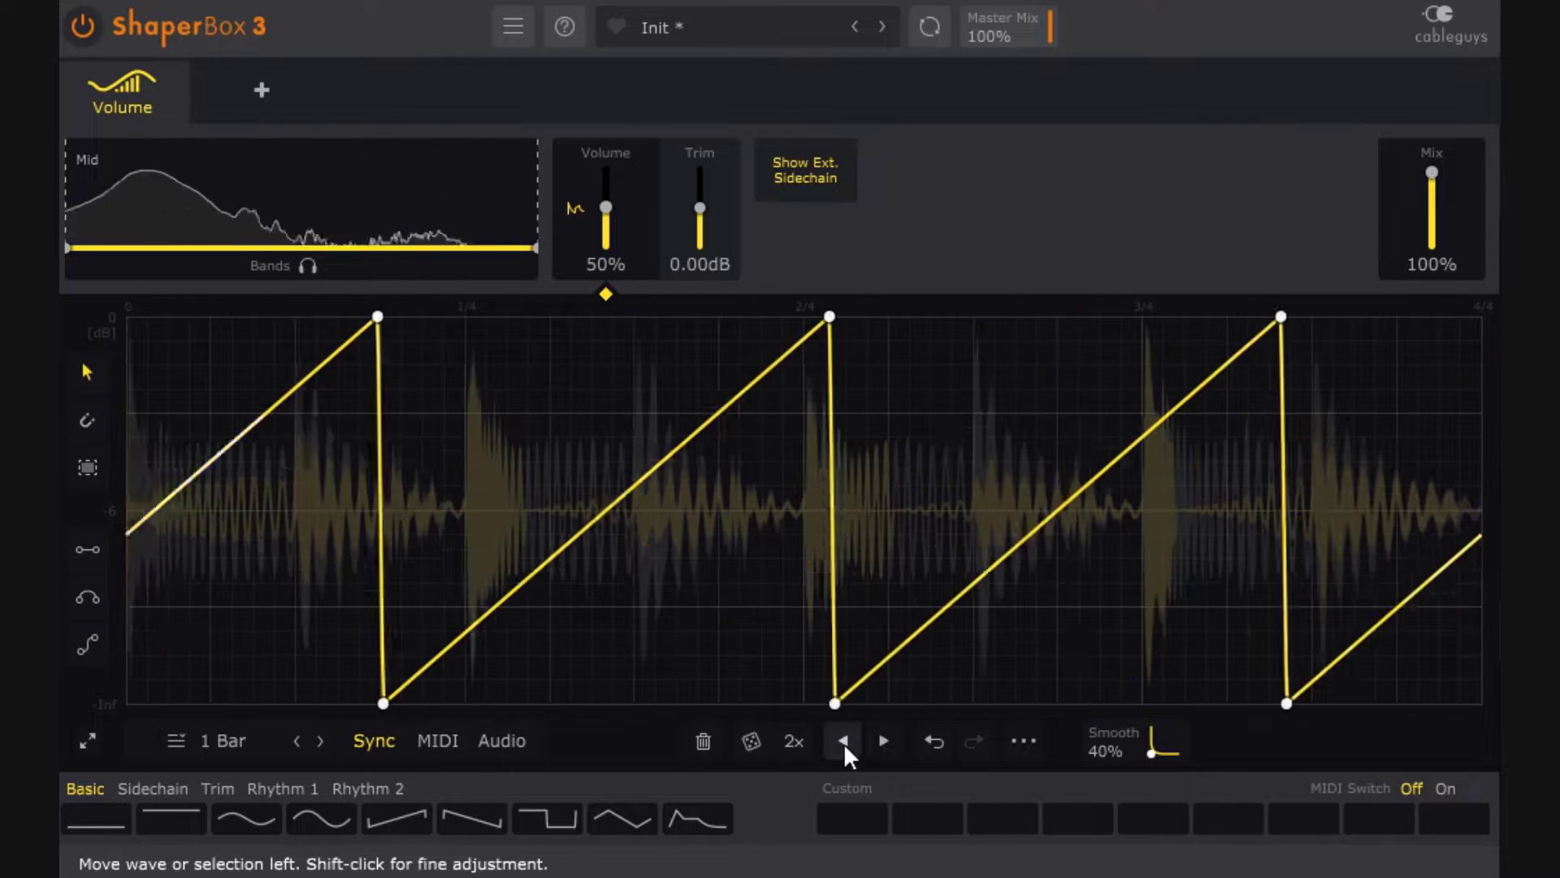
left_click(845, 744)
Step: Shift the ramp wave rightward repeatedly and move it three increments back to the left
left_click(884, 741)
double_click(884, 741)
double_click(884, 741)
left_click(884, 741)
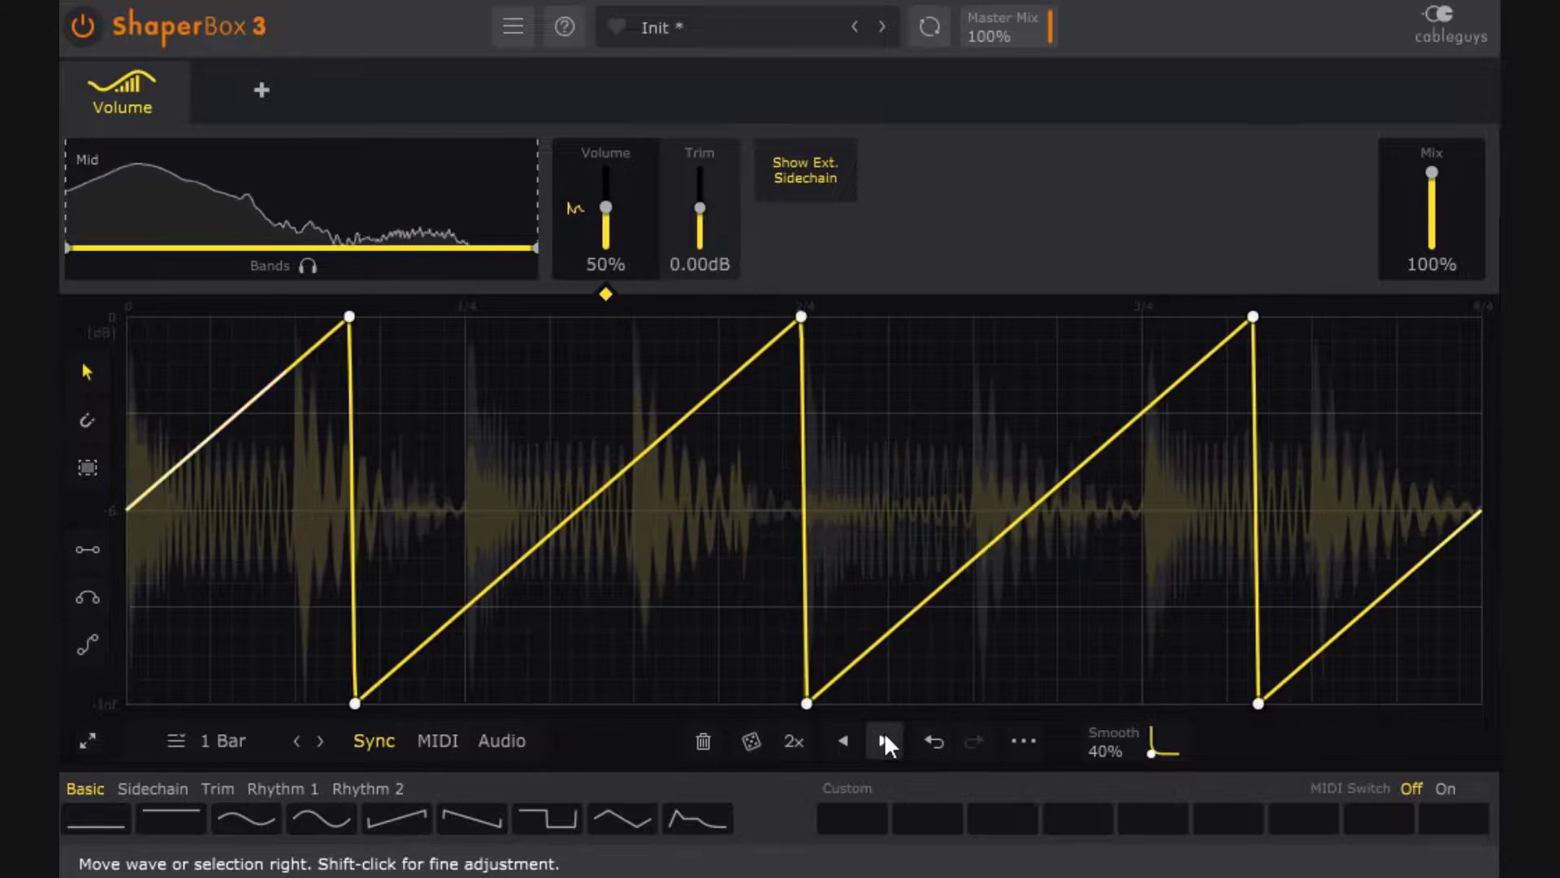
double_click(884, 741)
left_click(884, 741)
double_click(884, 741)
left_click(884, 741)
left_click(845, 741)
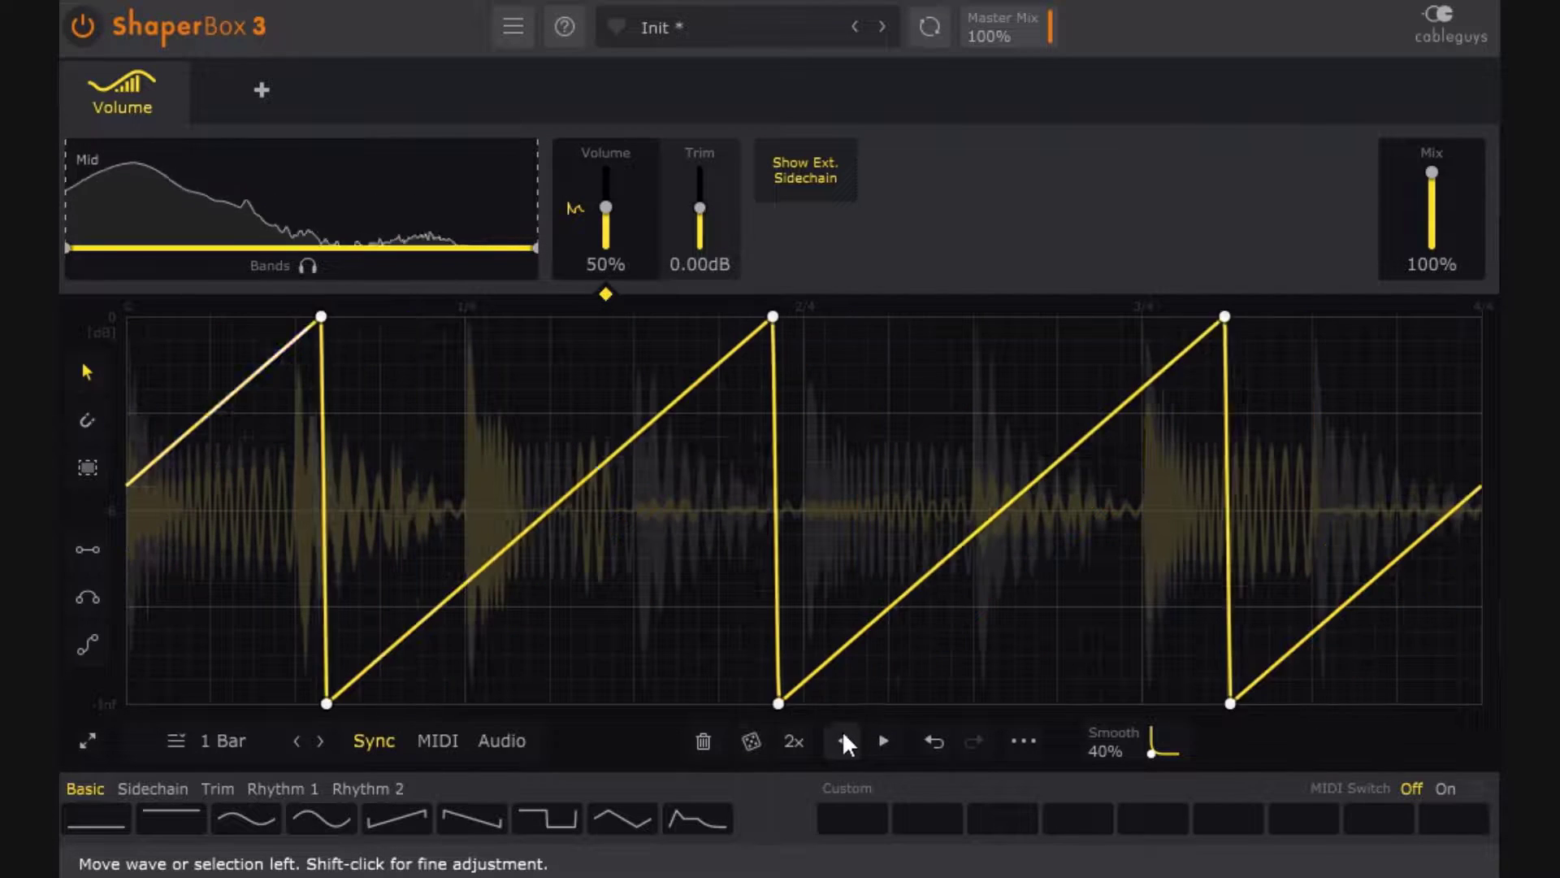
left_click(845, 741)
left_click(845, 741)
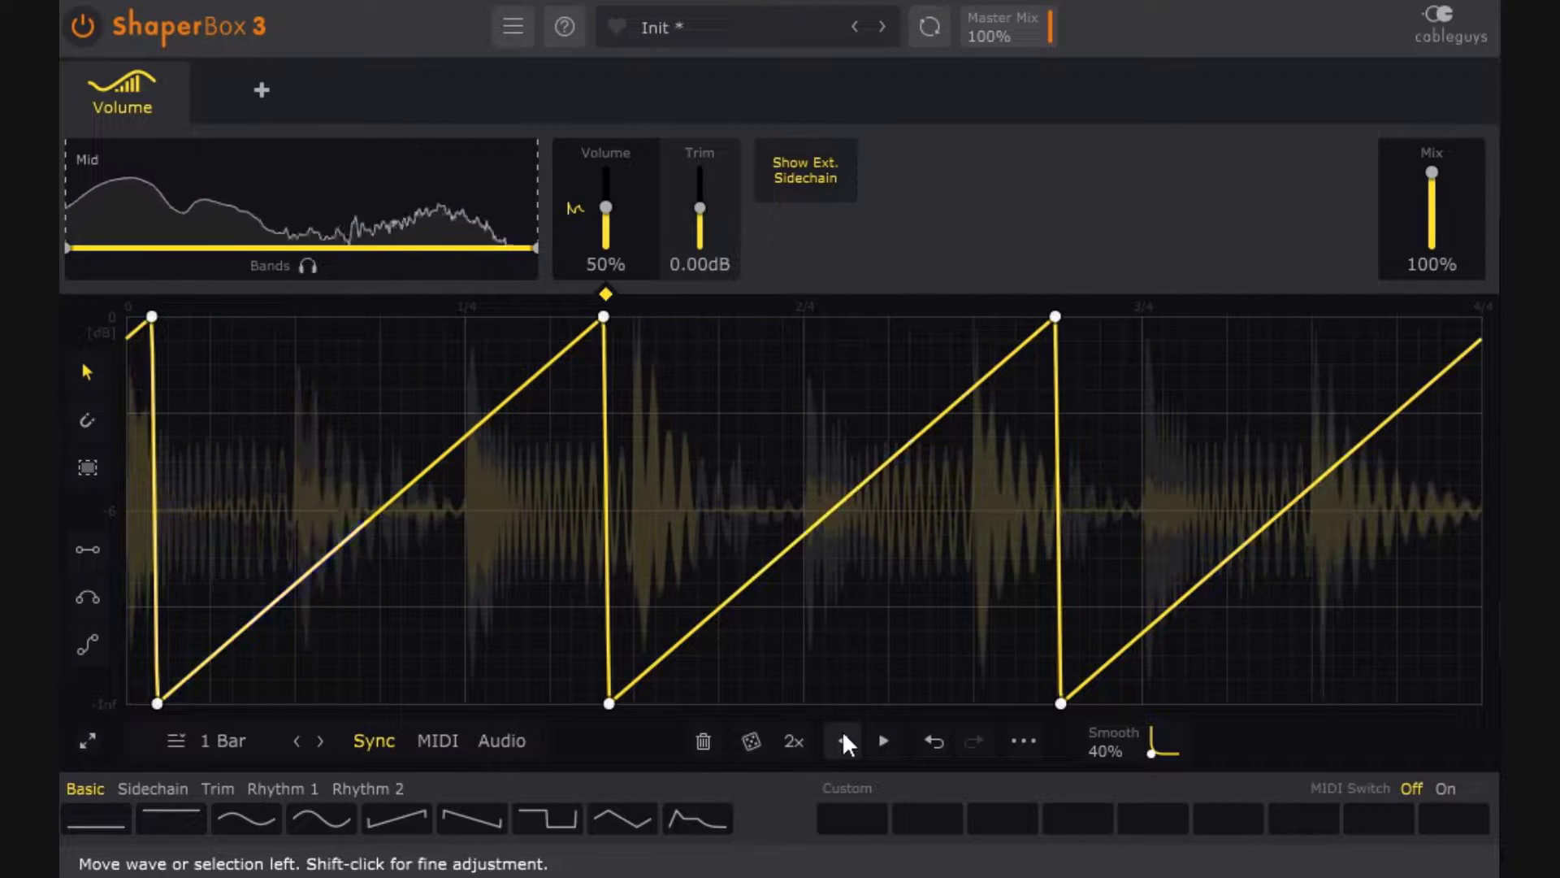
Step: Undo a long series of the ramp wave's recent shifts
left_click(937, 742)
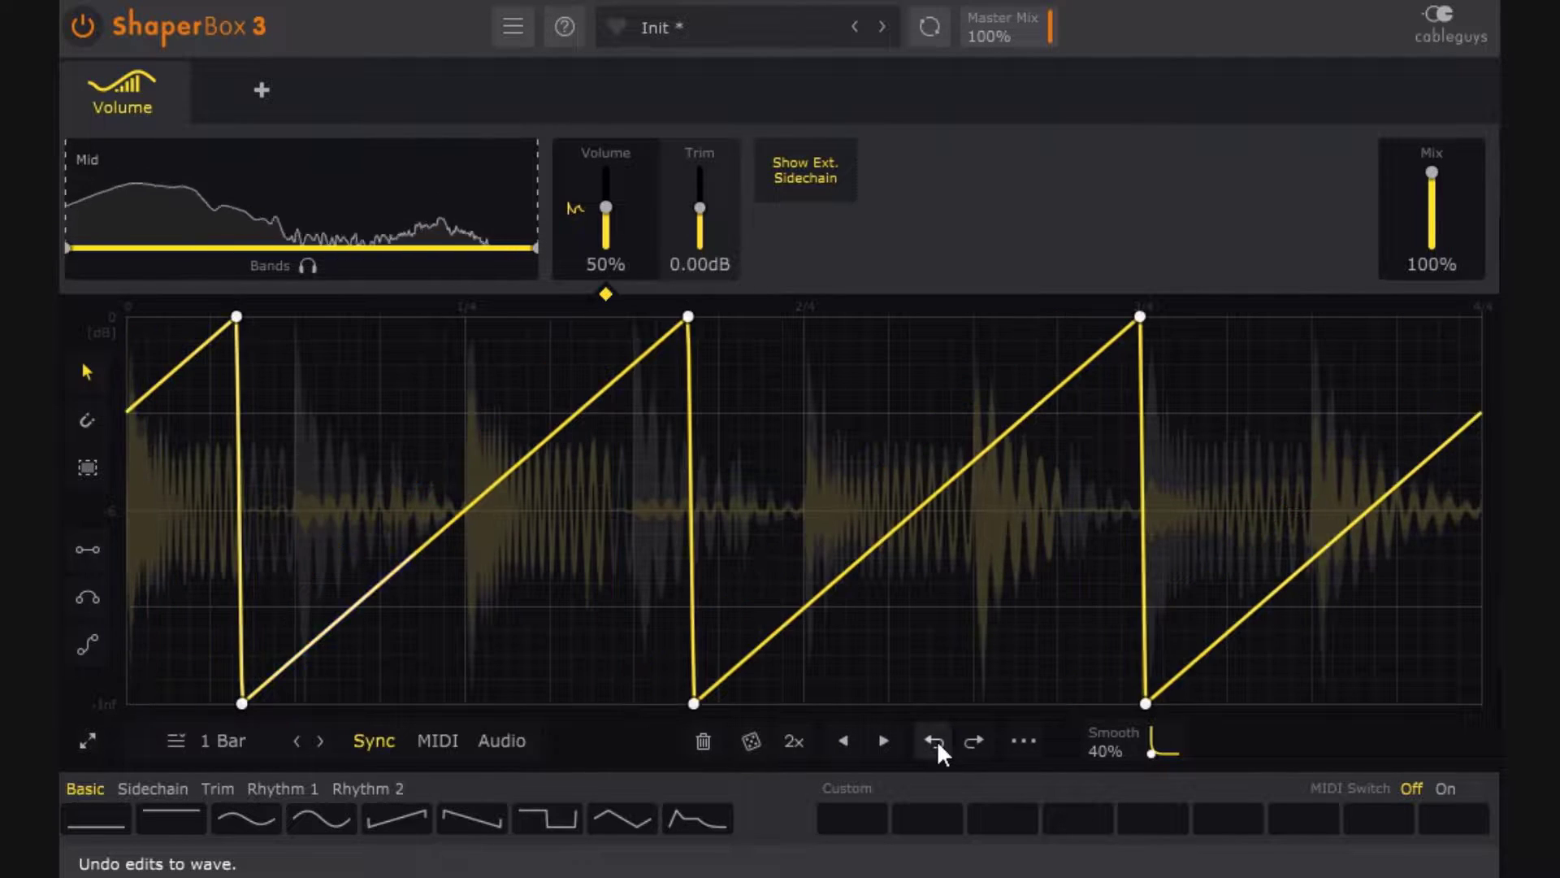
left_click(937, 743)
left_click(937, 743)
triple_click(938, 742)
triple_click(936, 742)
triple_click(934, 742)
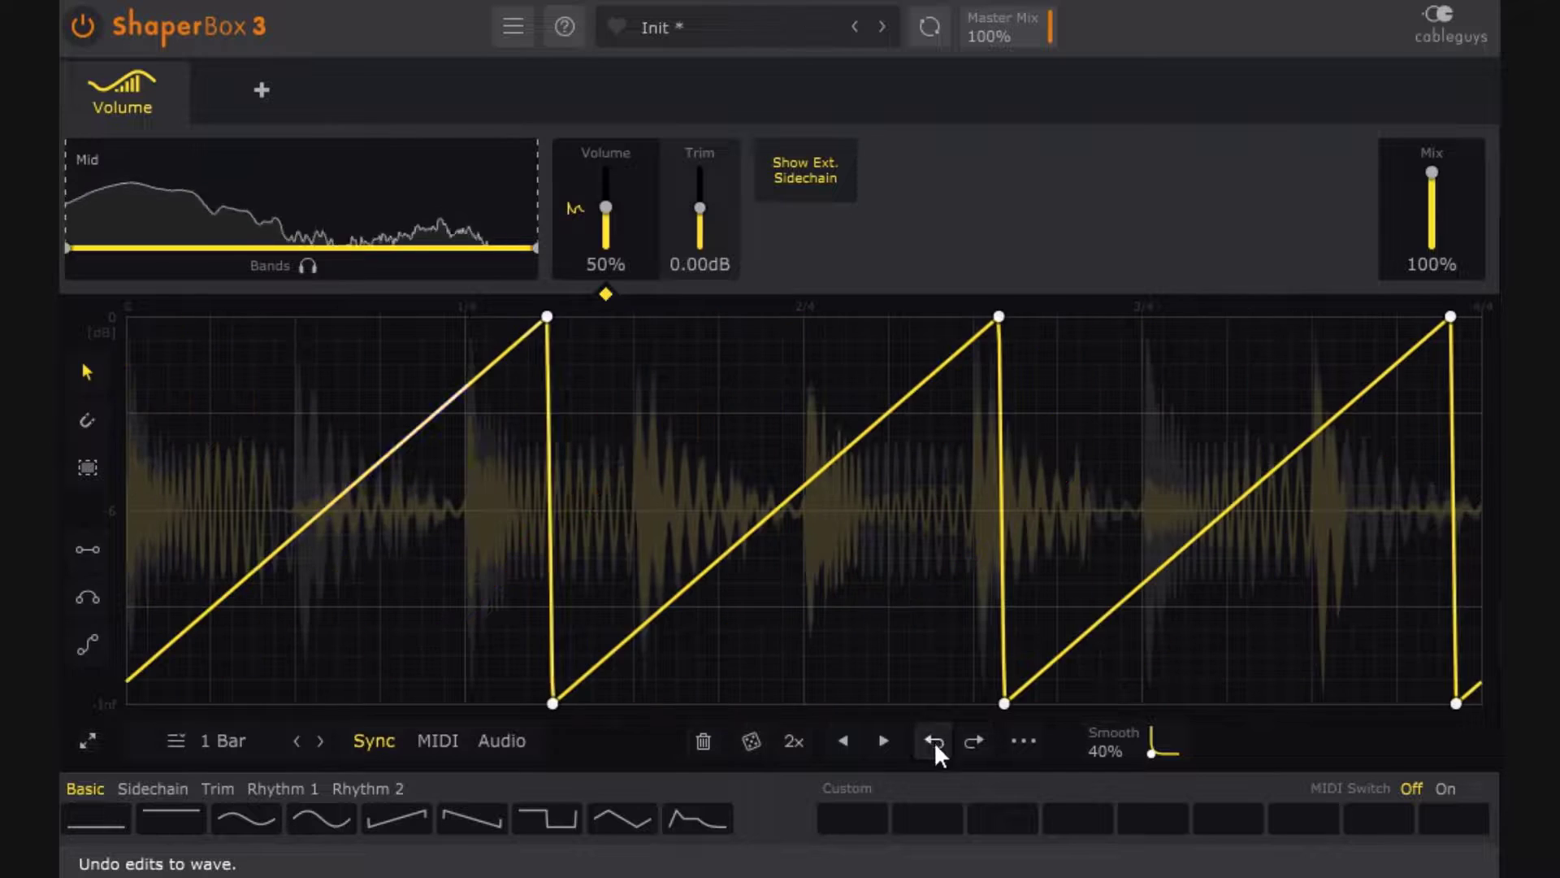
Step: Redo the undone shifts of the ramp wave
left_click(975, 740)
triple_click(976, 739)
triple_click(975, 739)
triple_click(972, 738)
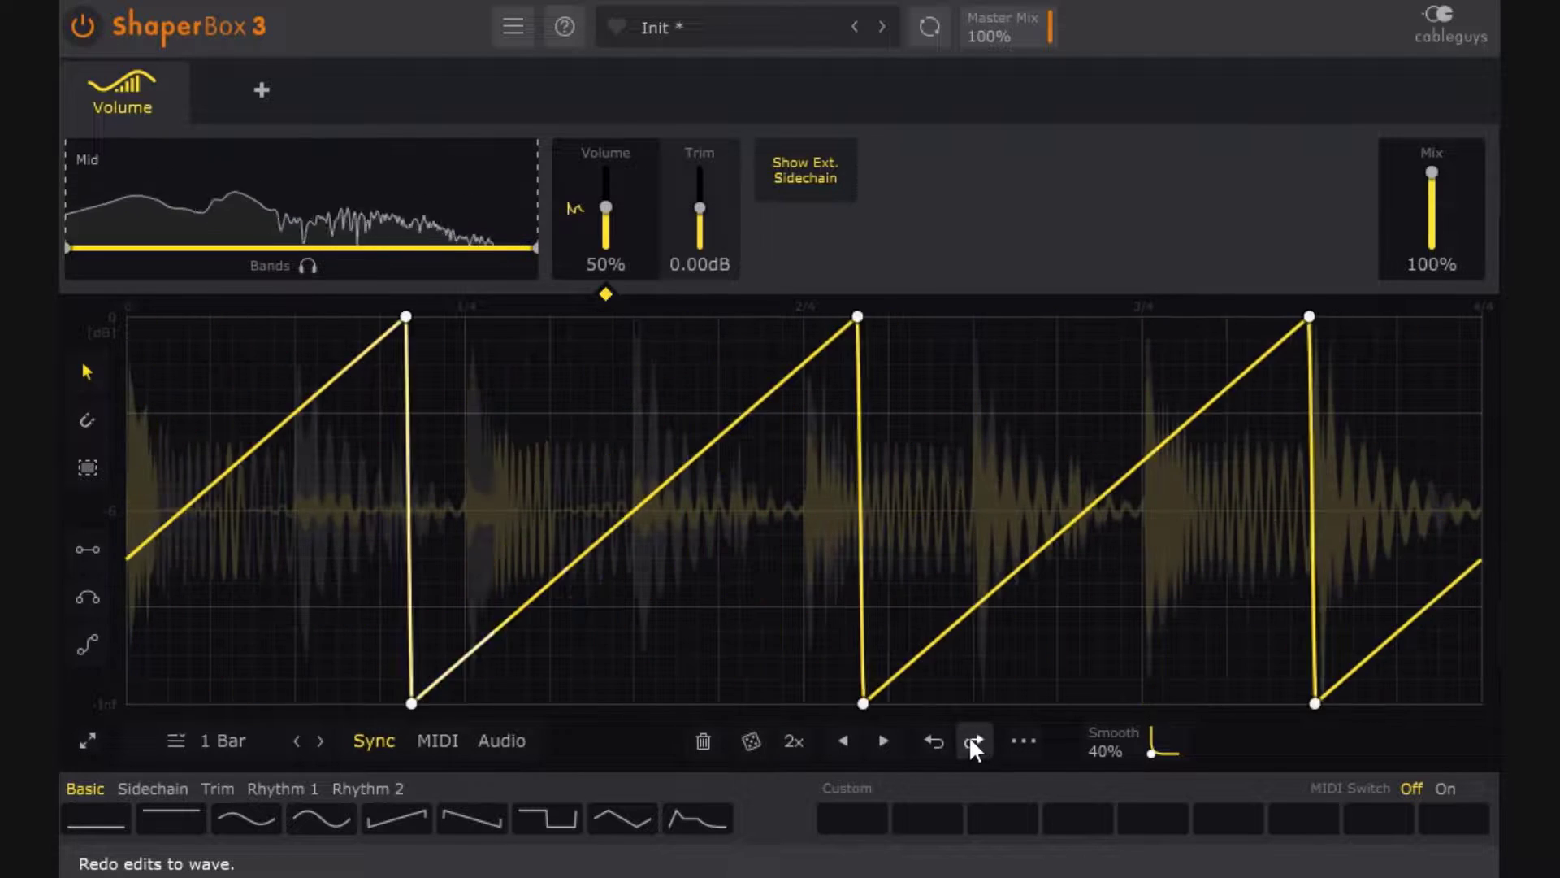
double_click(973, 743)
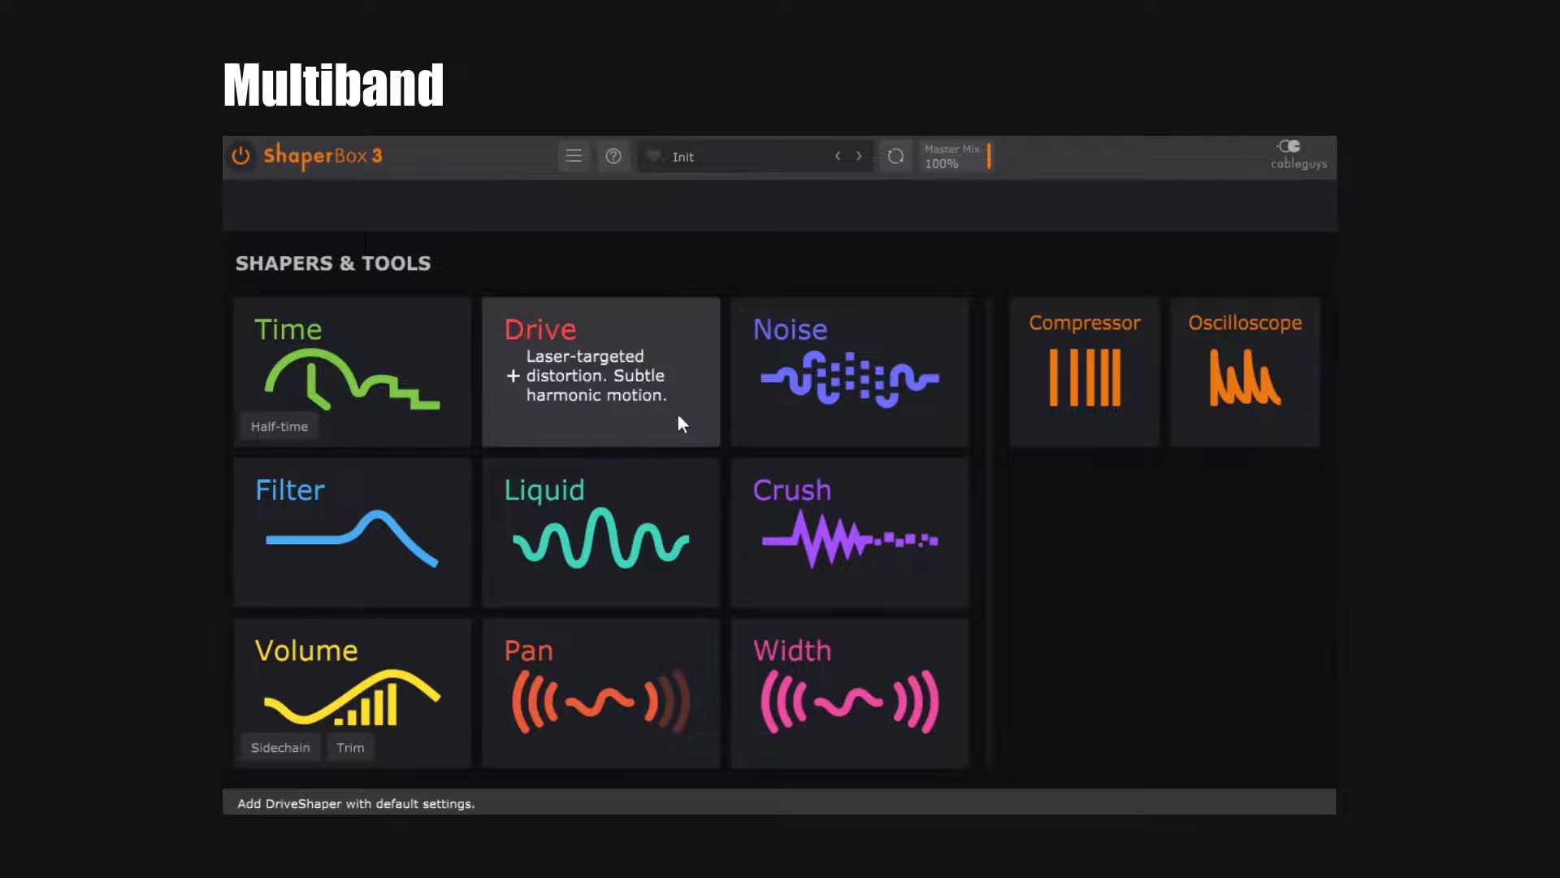
Step: Add a Volume shaper to the empty ShaperBox and switch its audio waveform display to a one-sided view
left_click(369, 679)
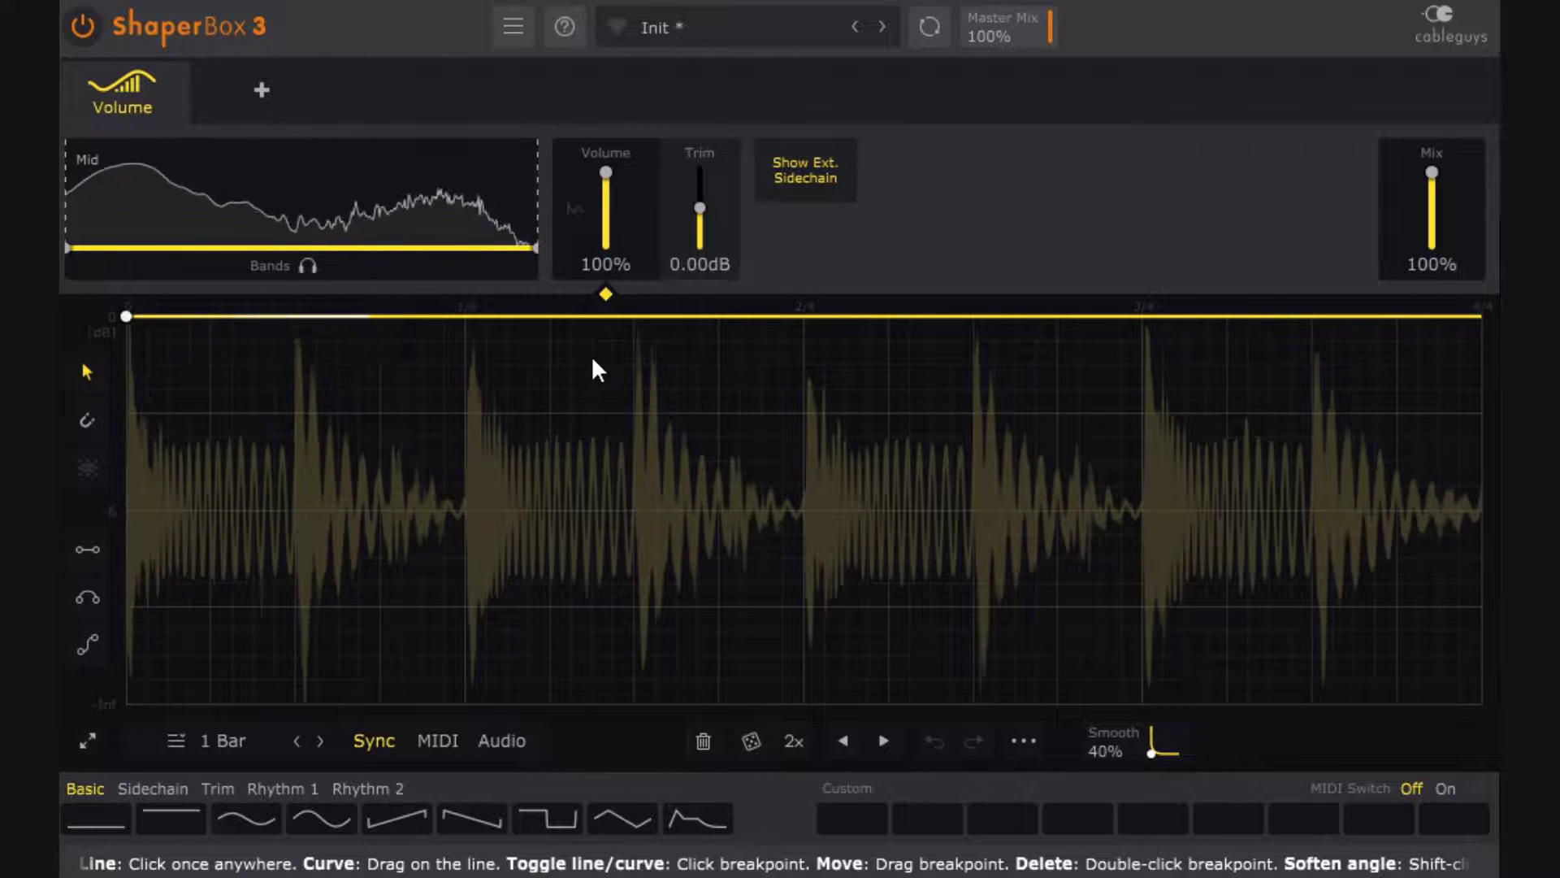
right_click(671, 537)
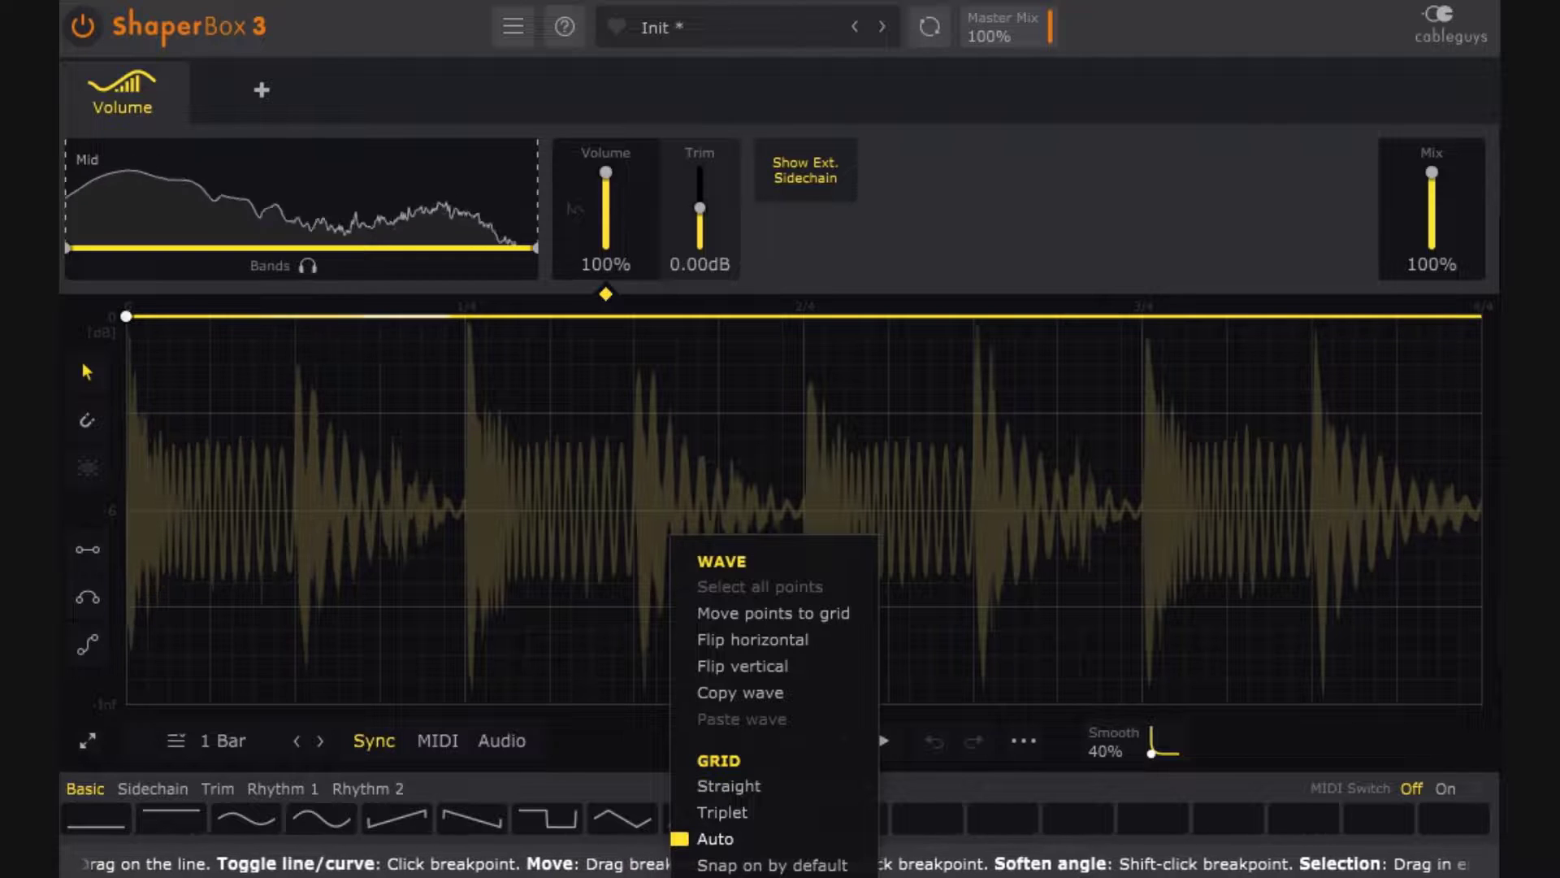
left_click(723, 876)
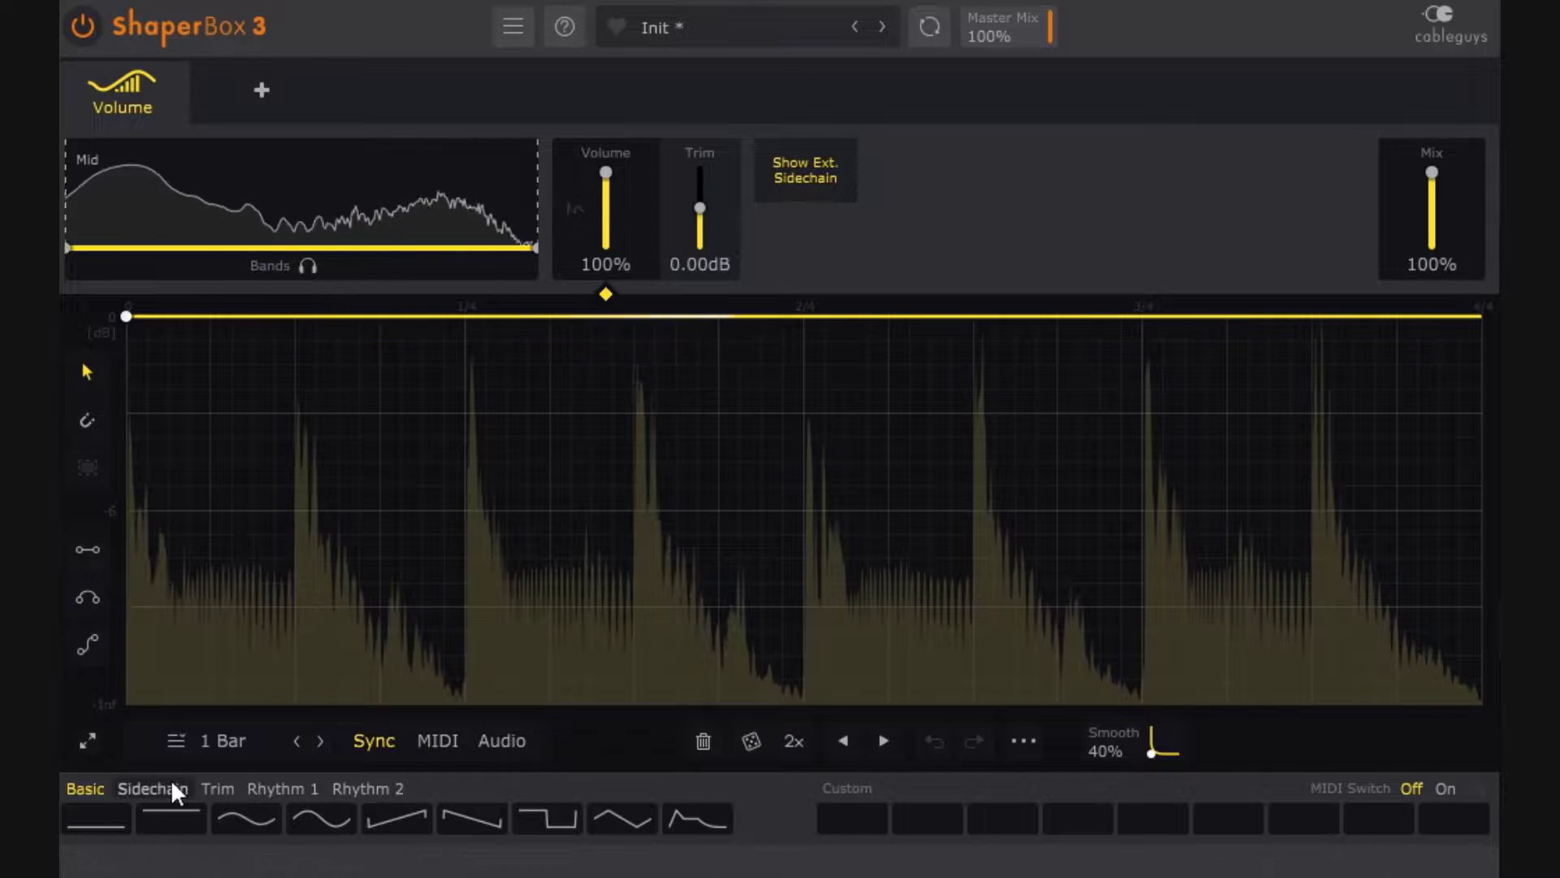
Step: Try Sidechain 2 and settle on the first ducking curve of the Sidechain wave set
left_click(255, 823)
left_click(307, 821)
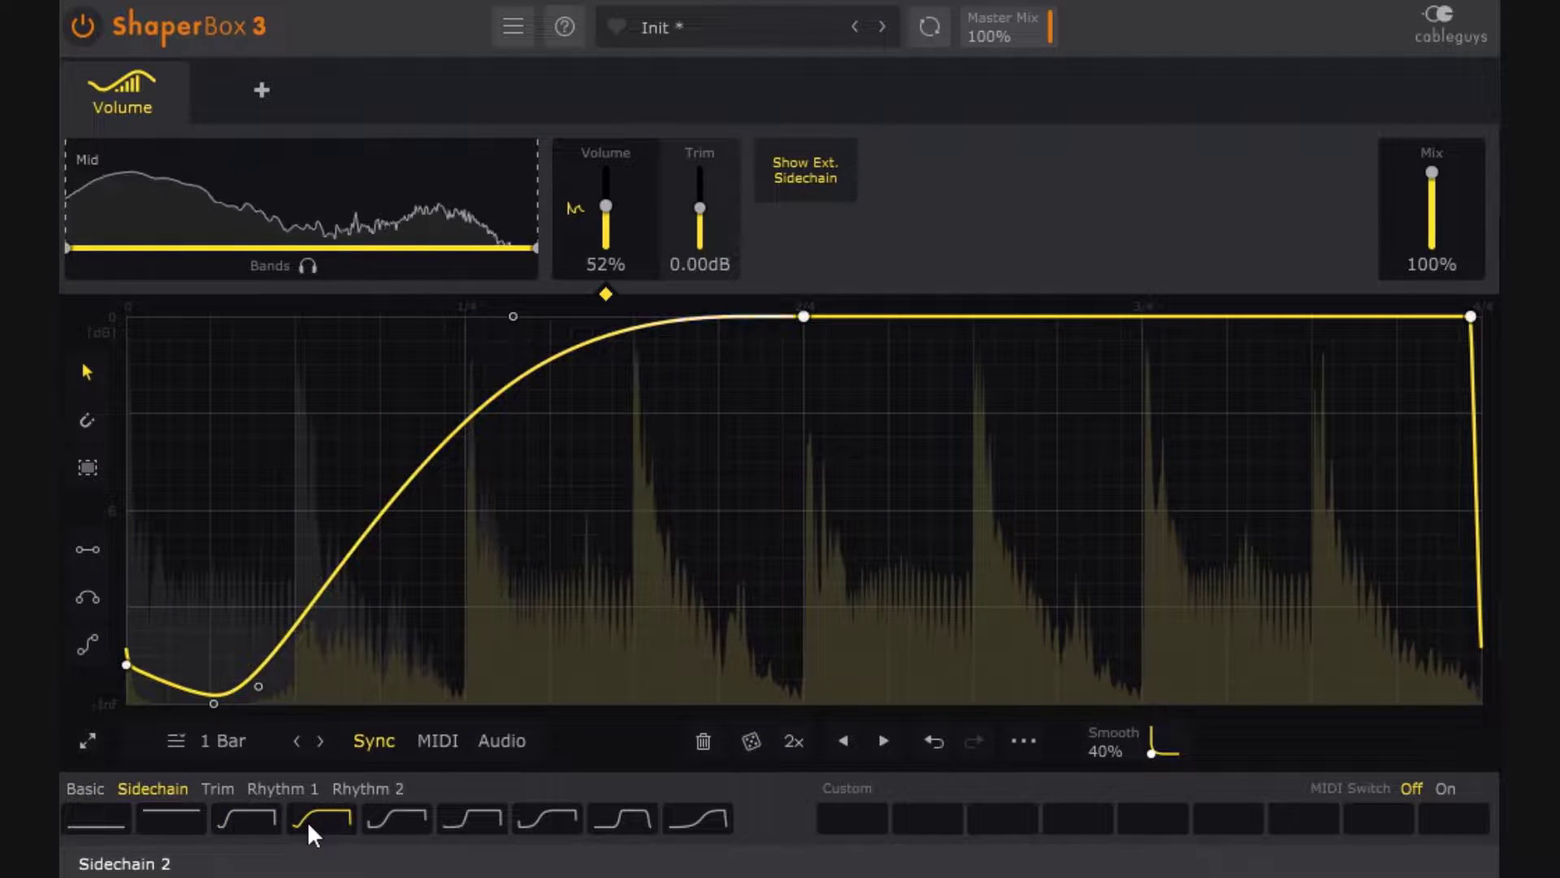
left_click(268, 811)
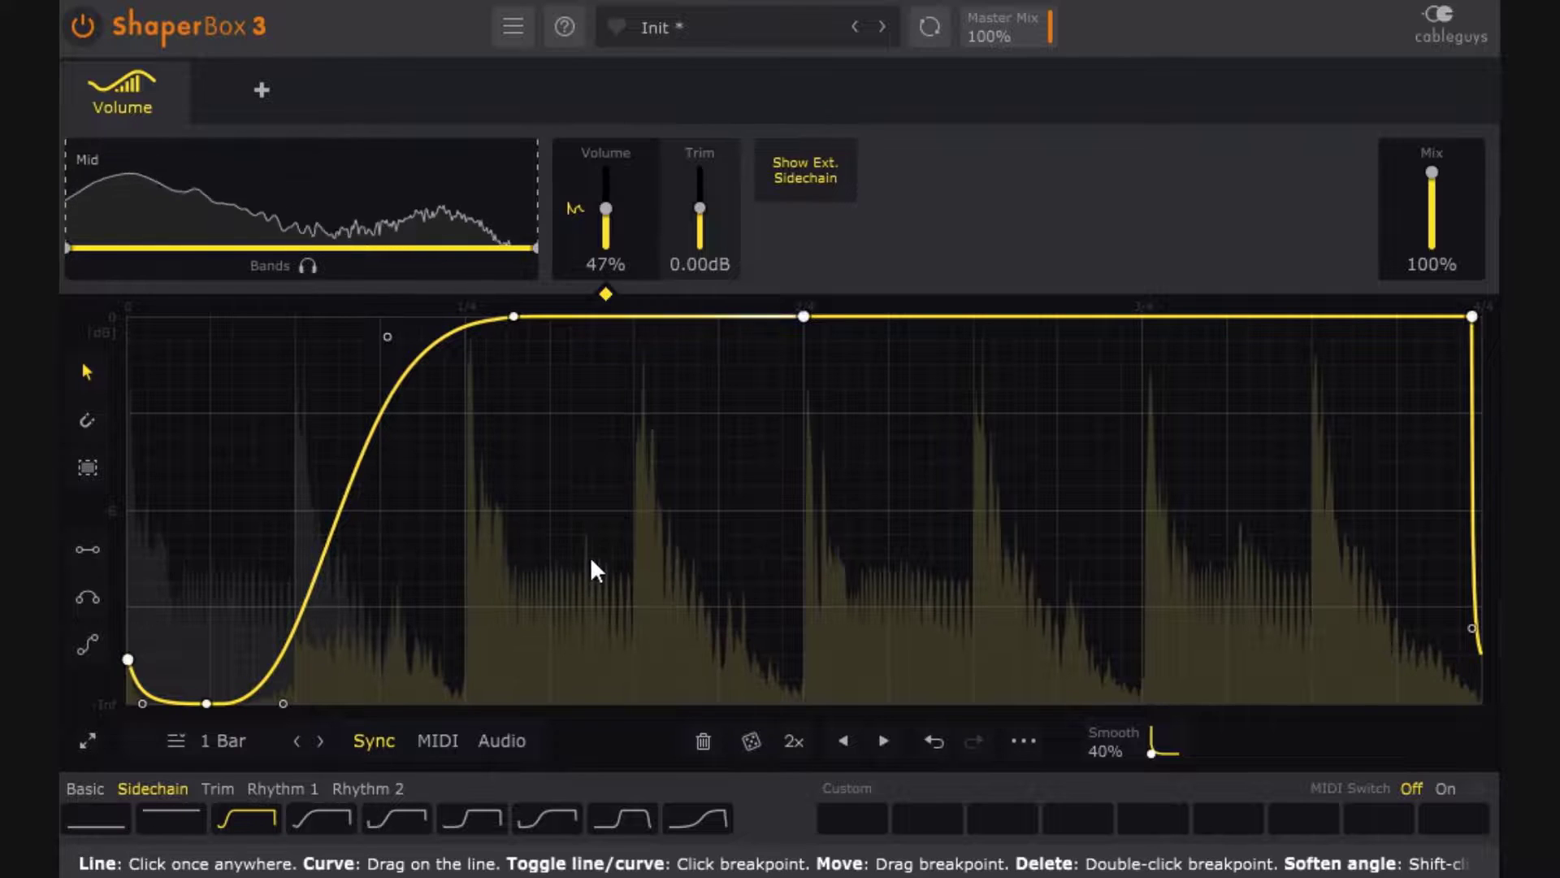
Step: Set the LFO length to the straight 1/2 note value and shorten it to 1/4
left_click(232, 741)
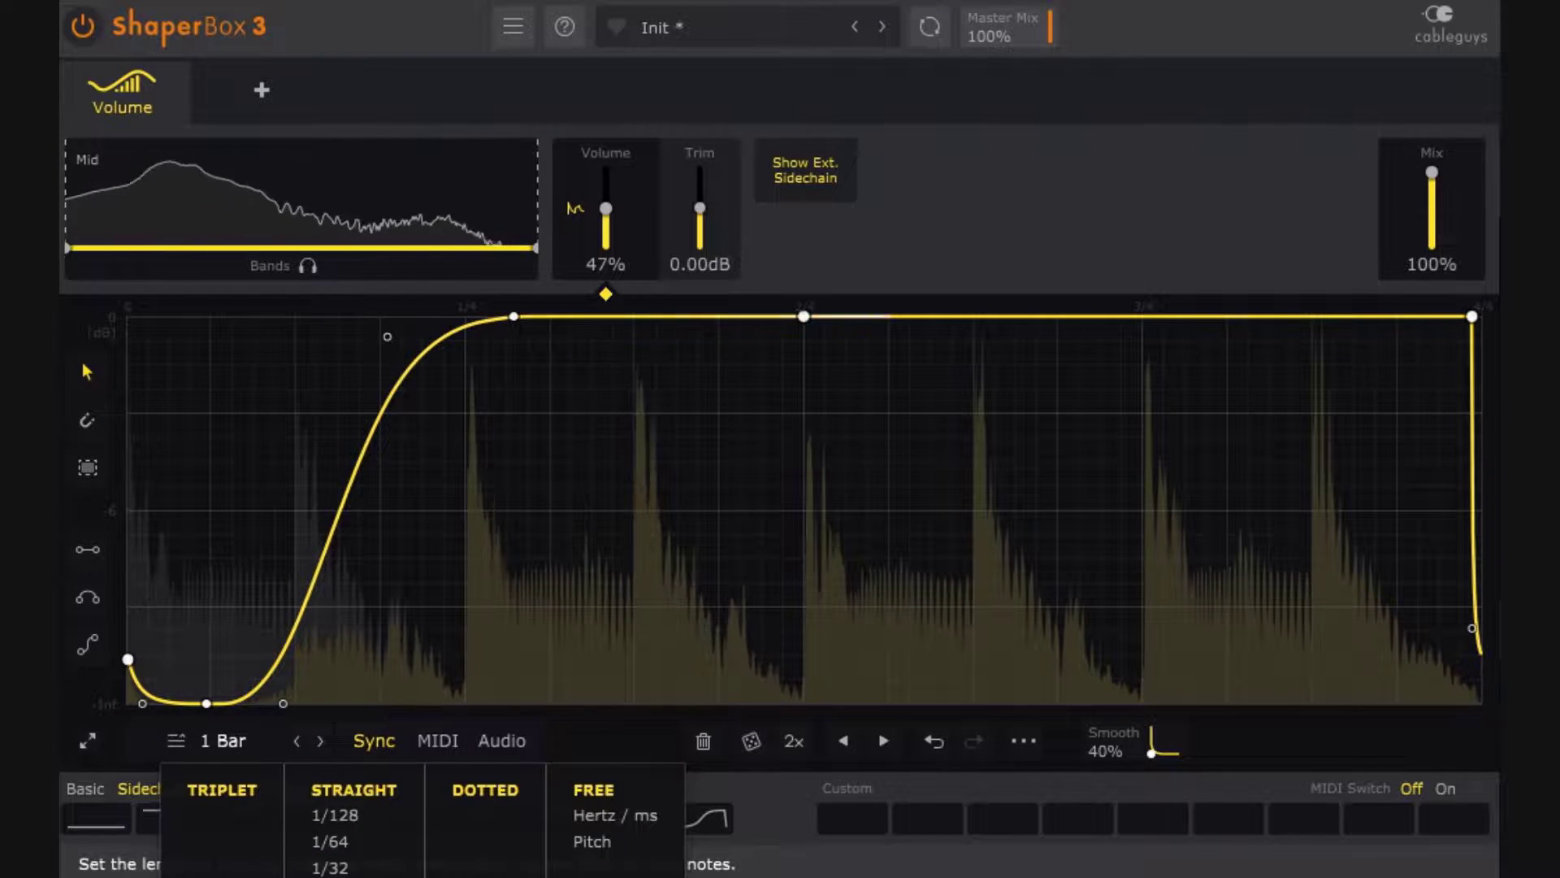
left_click(330, 877)
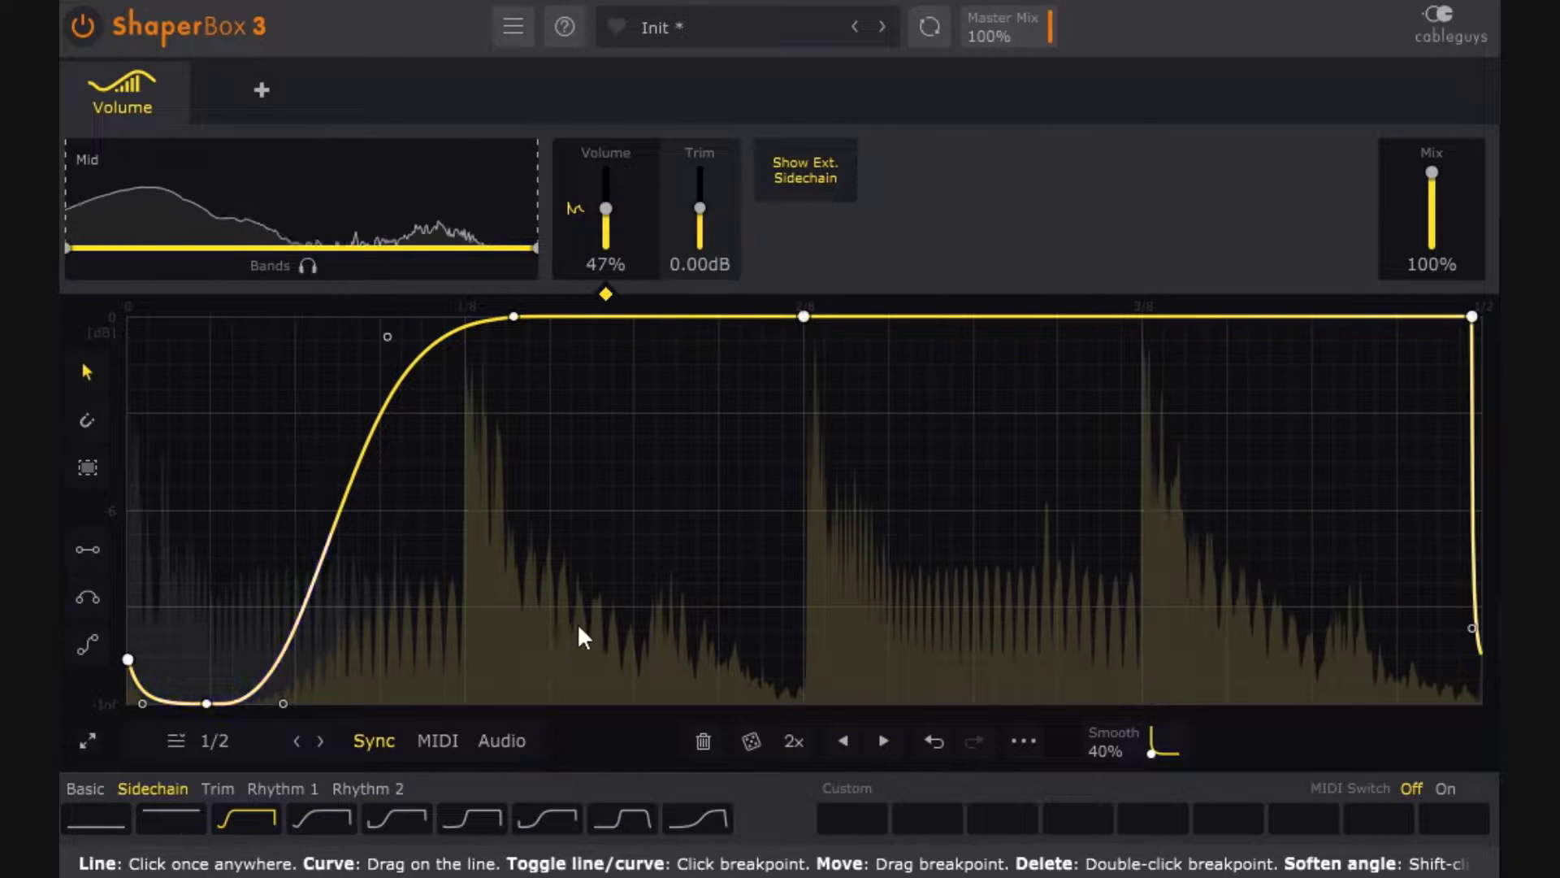
left_click(183, 740)
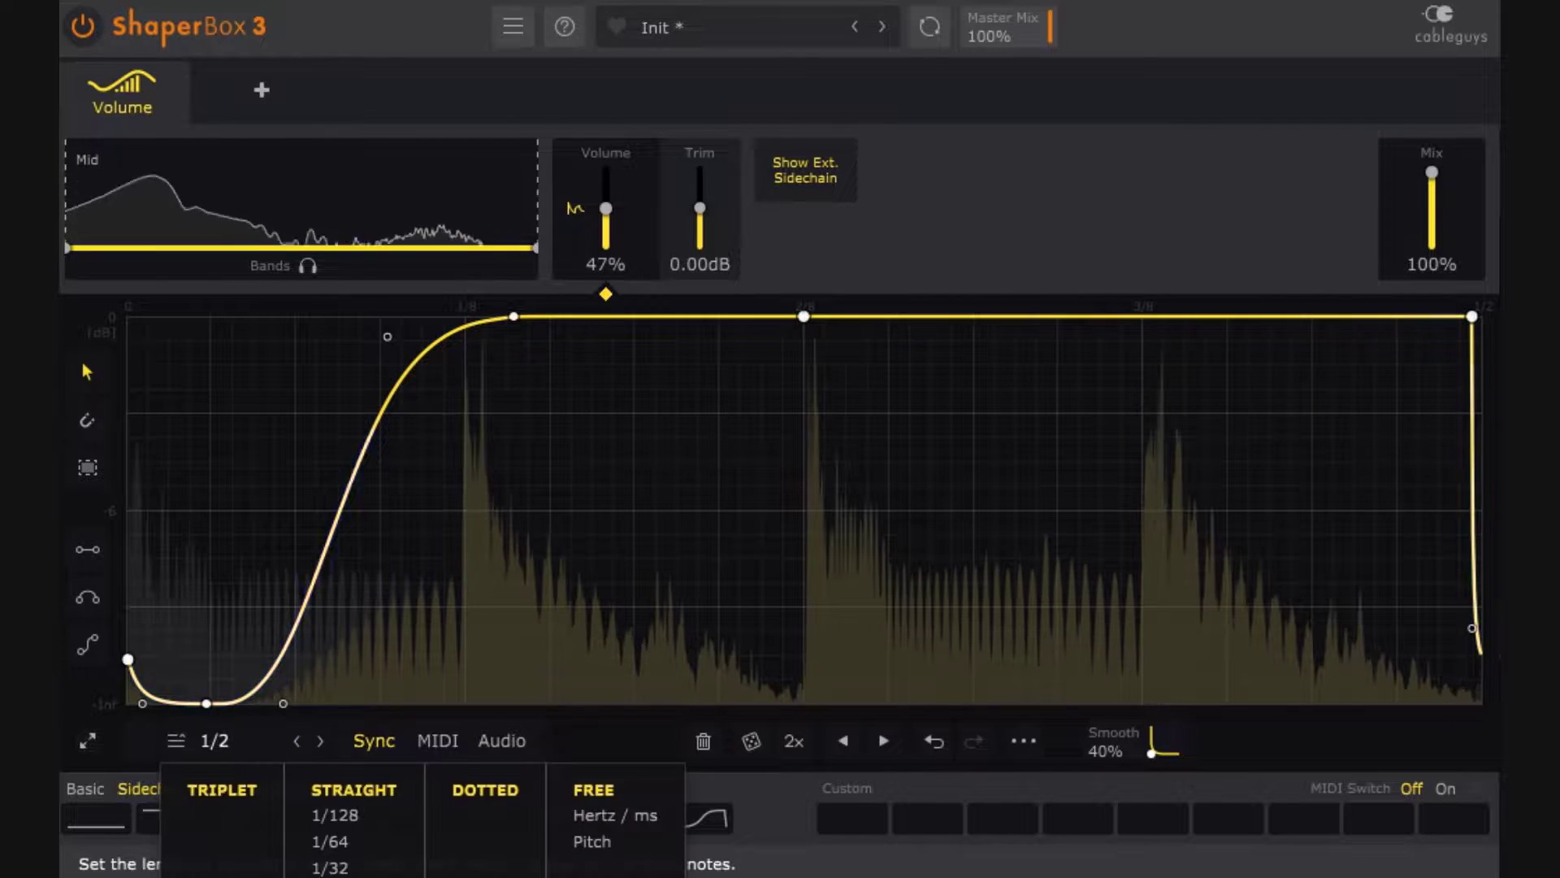
left_click(329, 877)
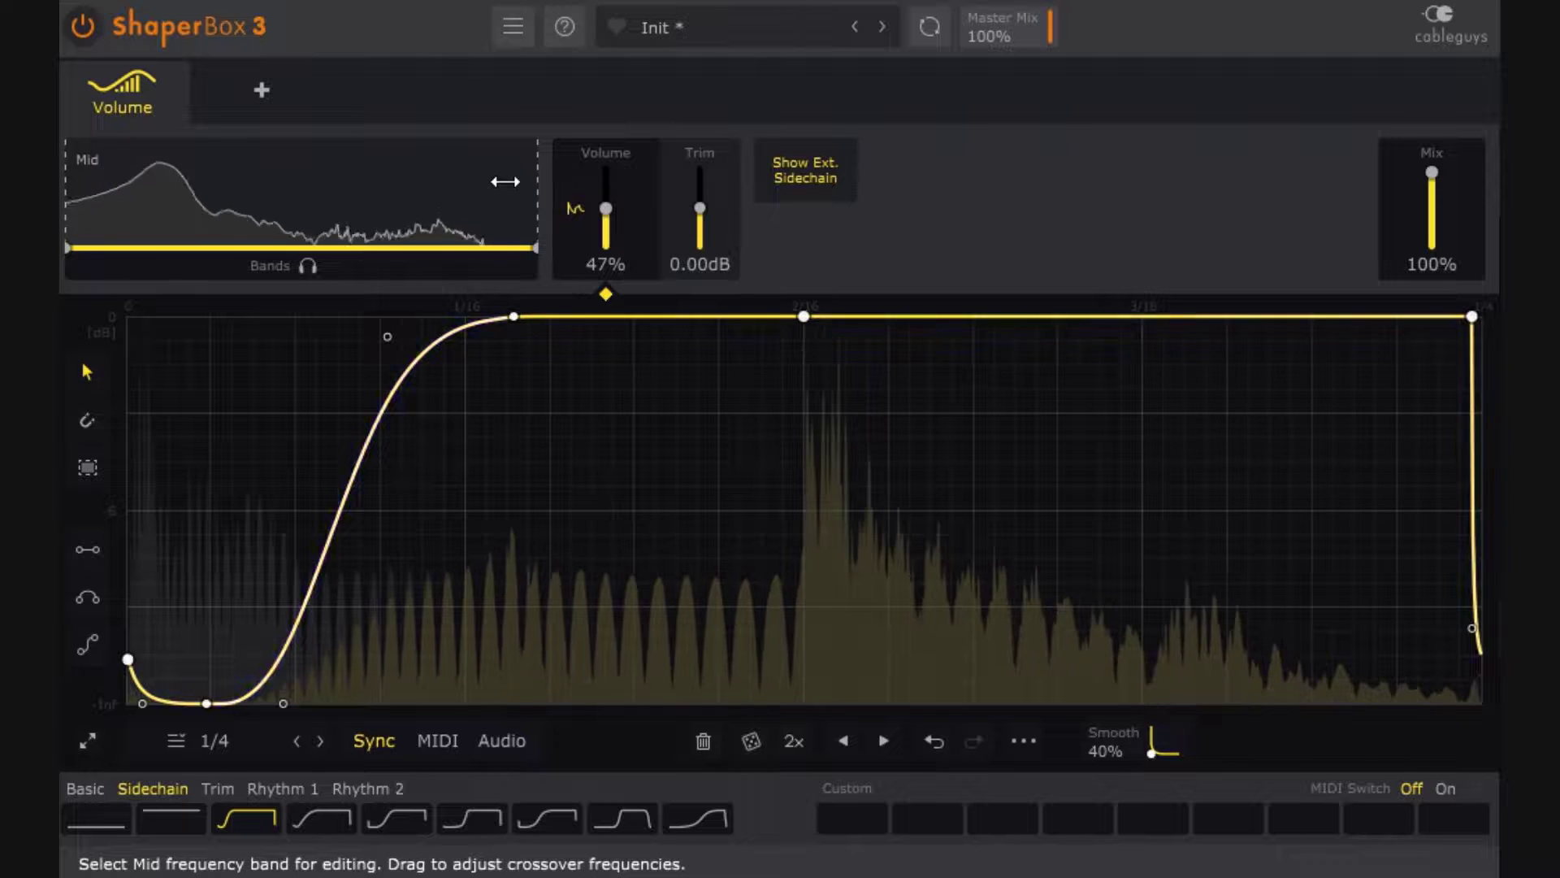
Step: Split off a Low band with the crossover at 859 Hz and reduce the Mid band's mix to 61%
left_click_drag(82, 212, 286, 247)
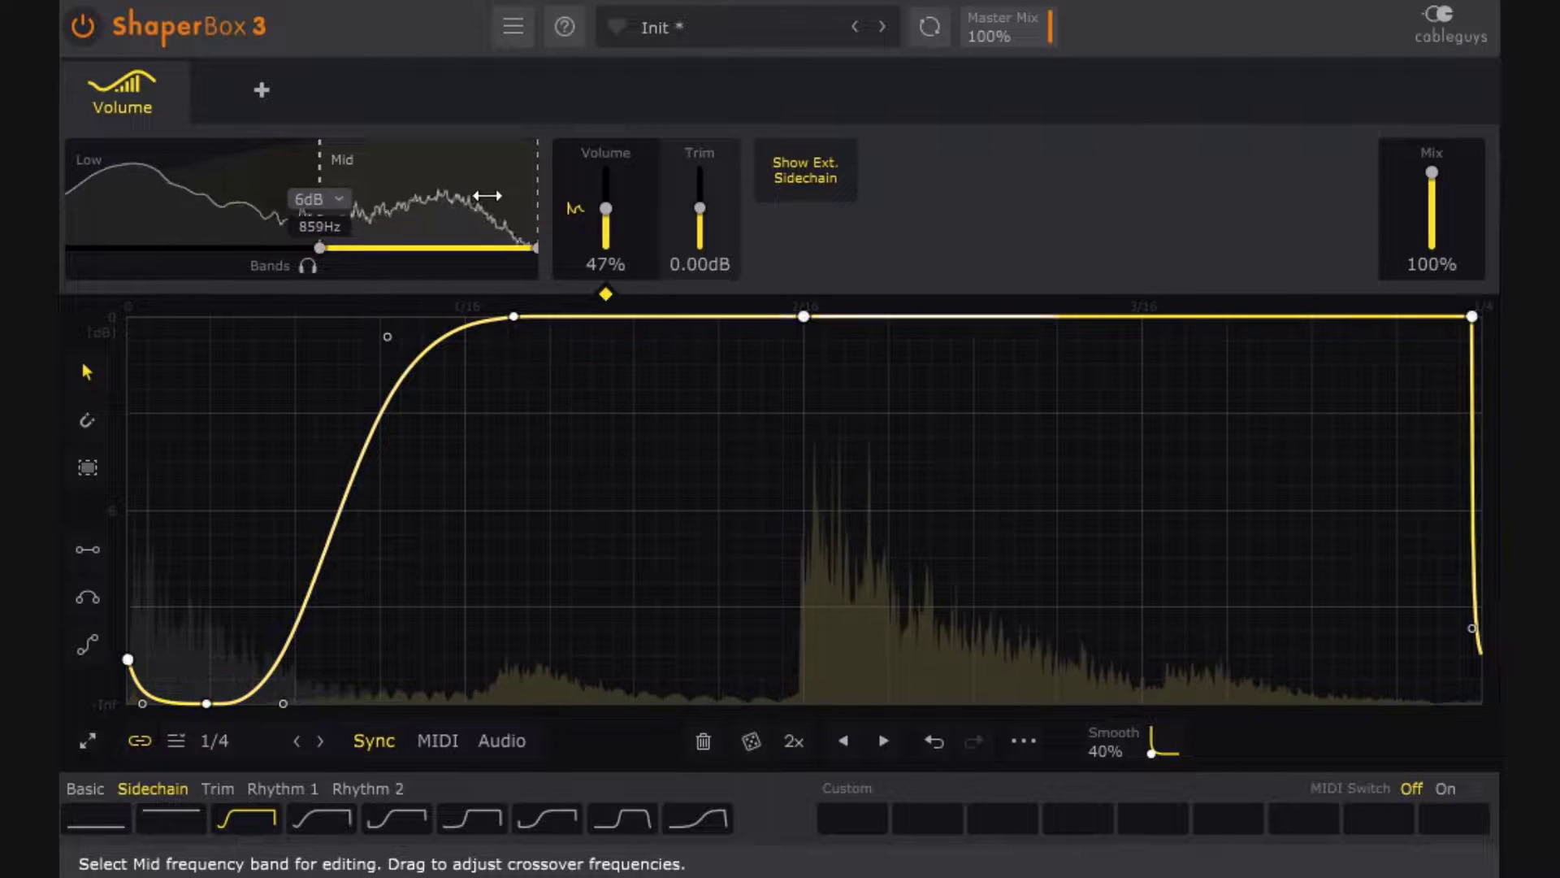
left_click(306, 268)
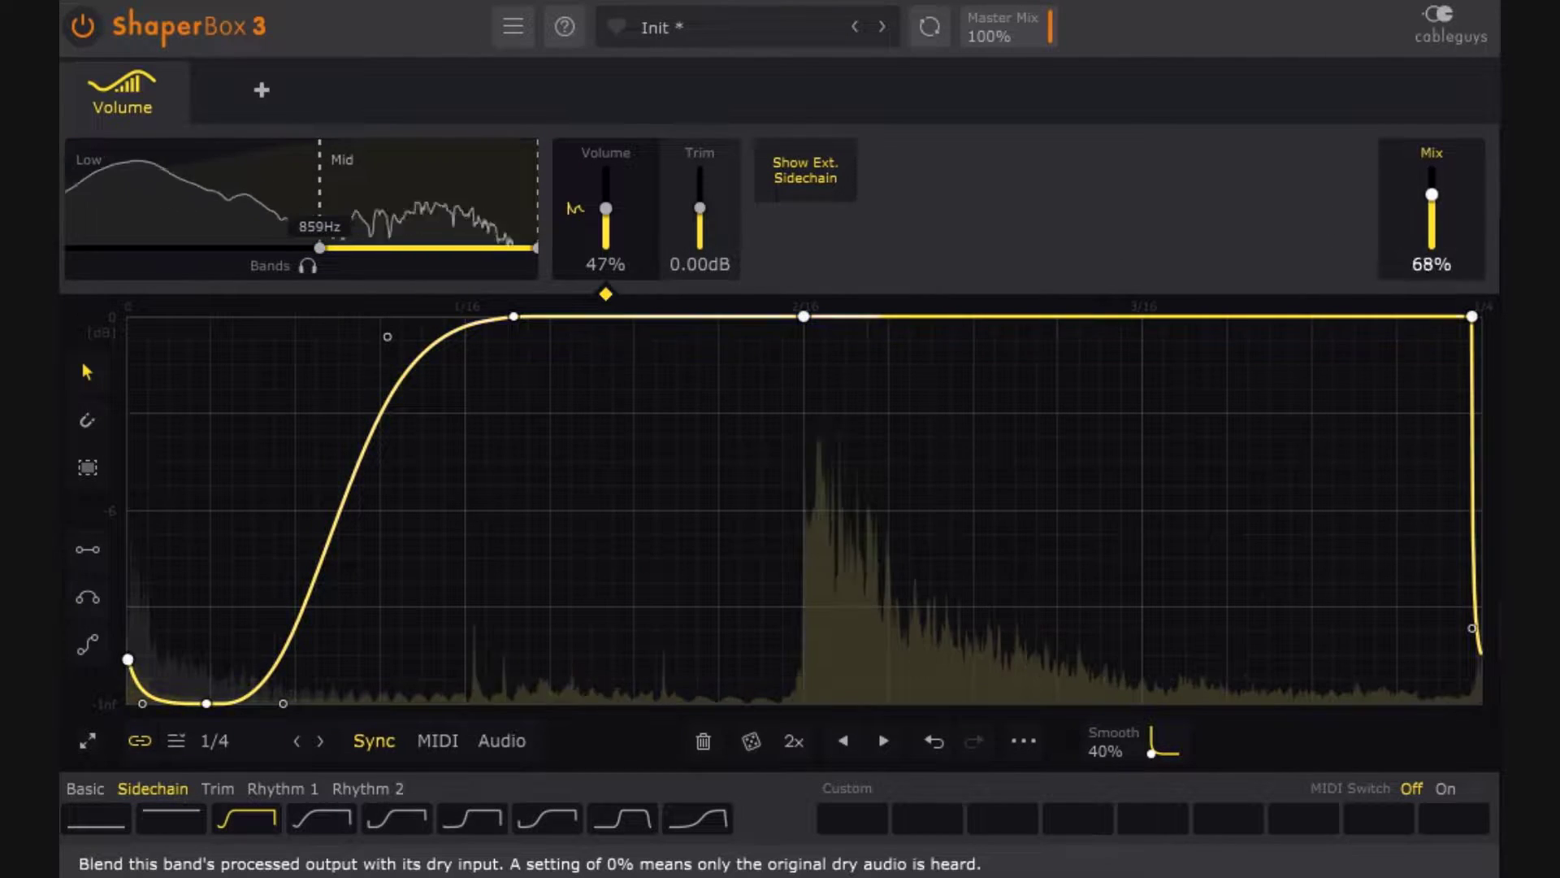
left_click_drag(1432, 195, 1432, 198)
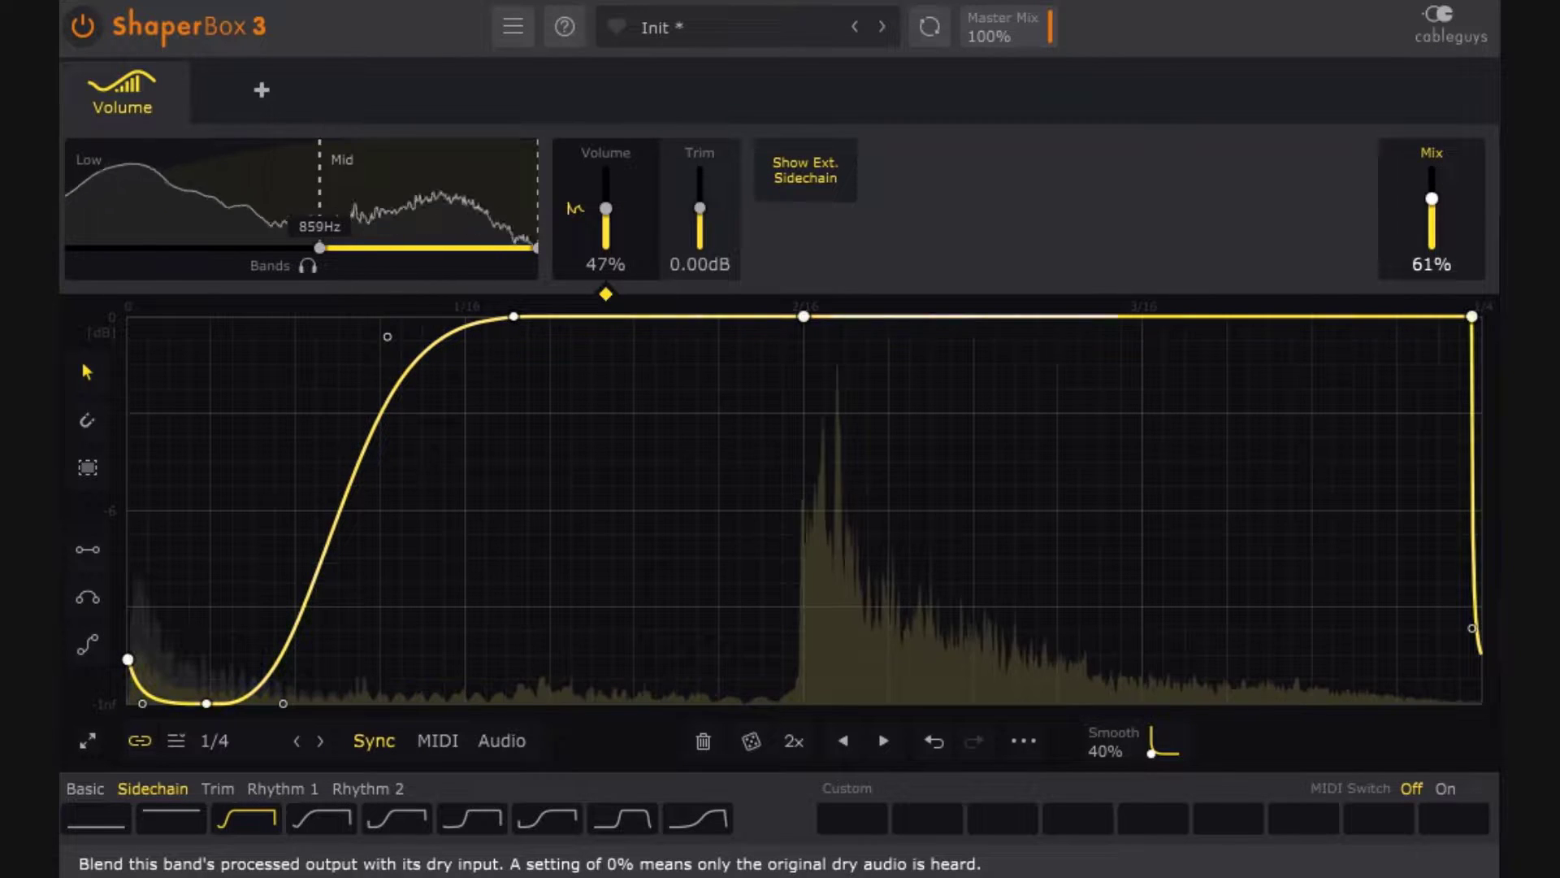
Step: Select the Low band for editing and lower the Low/Mid crossover to 486 Hz
left_click(210, 190)
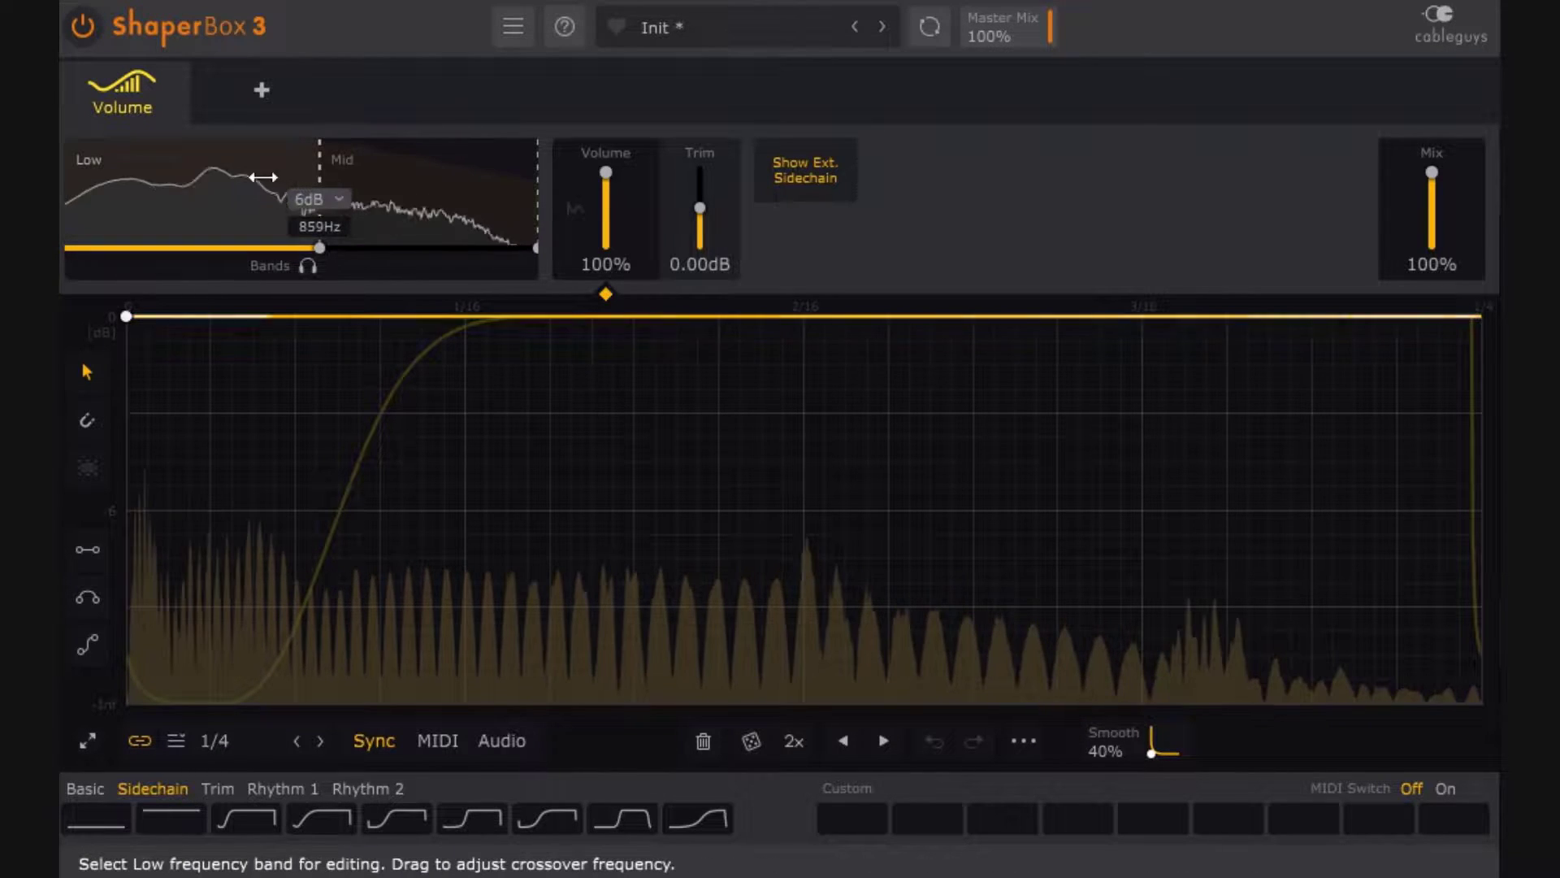
left_click_drag(319, 195, 280, 195)
left_click(473, 316)
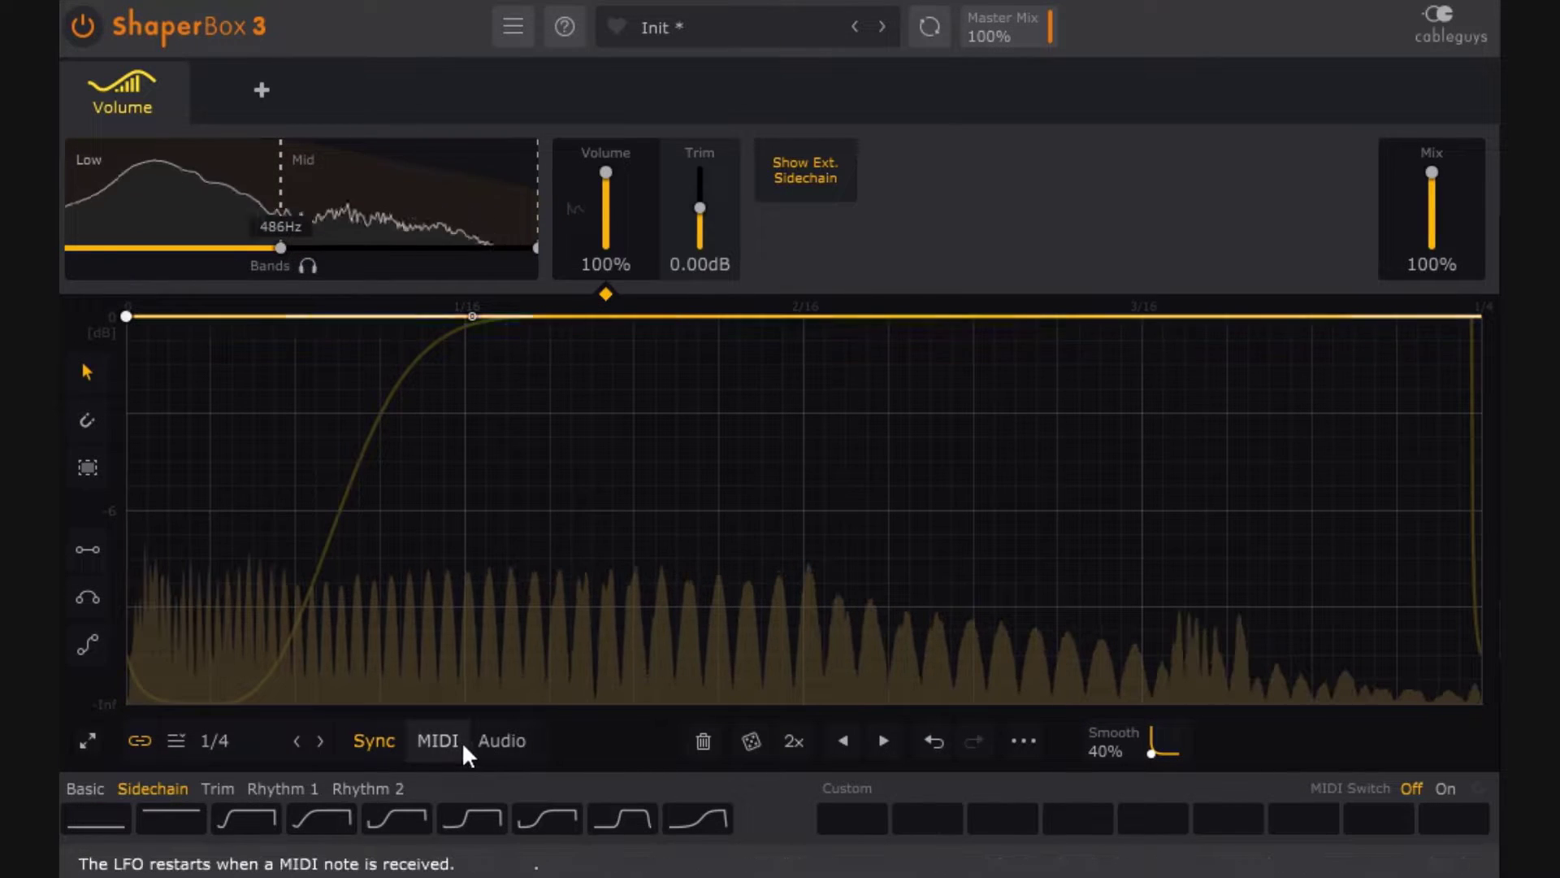
Step: Apply the Sidechain 1 wave to the Low band and flip it vertically
left_click(249, 819)
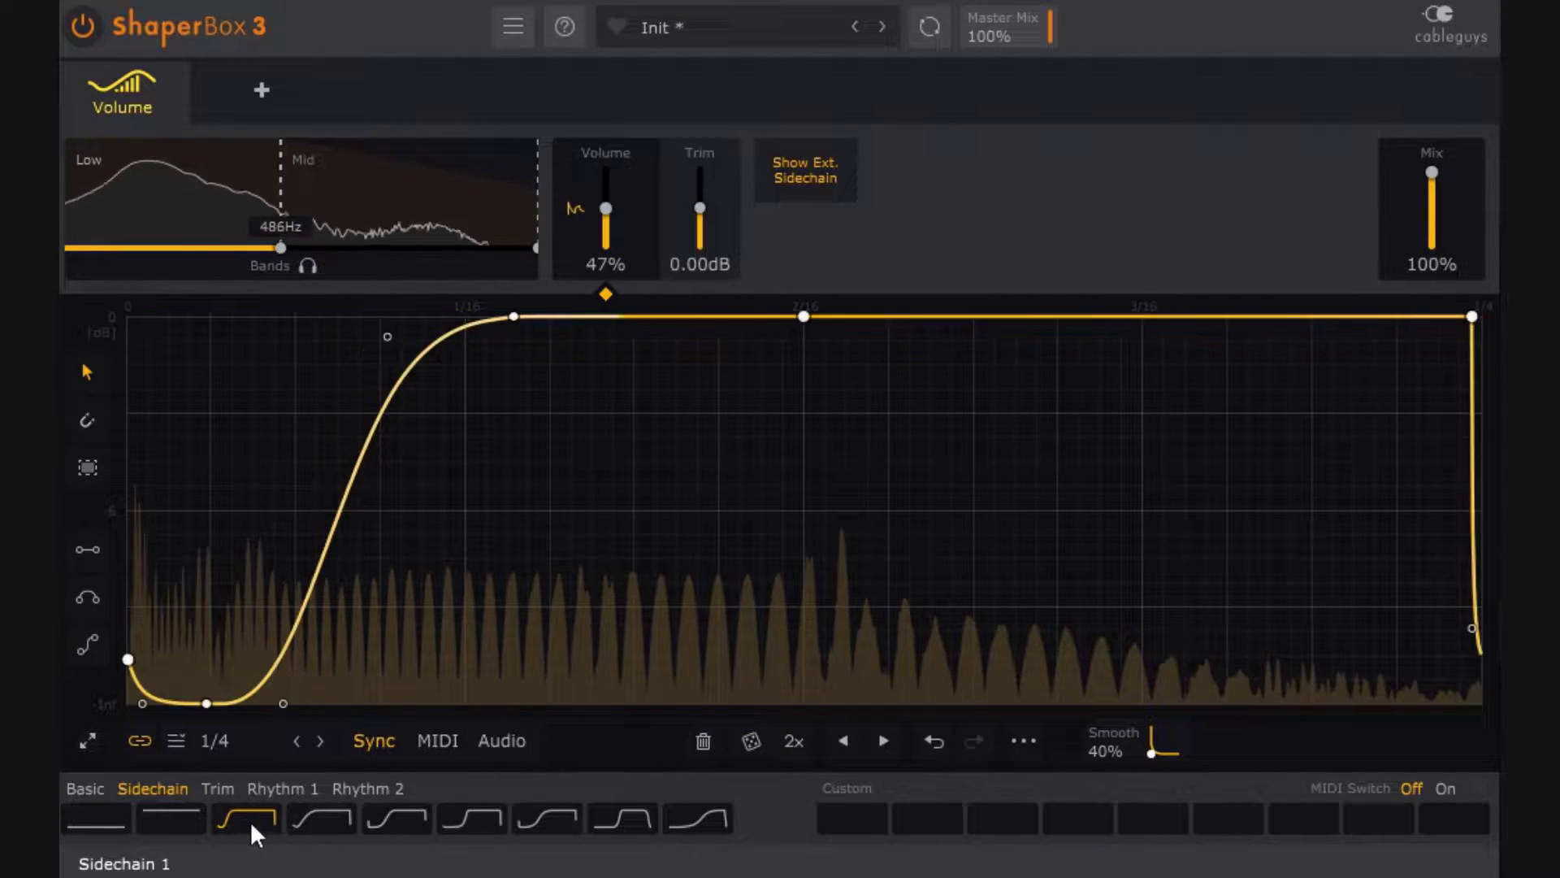
right_click(585, 528)
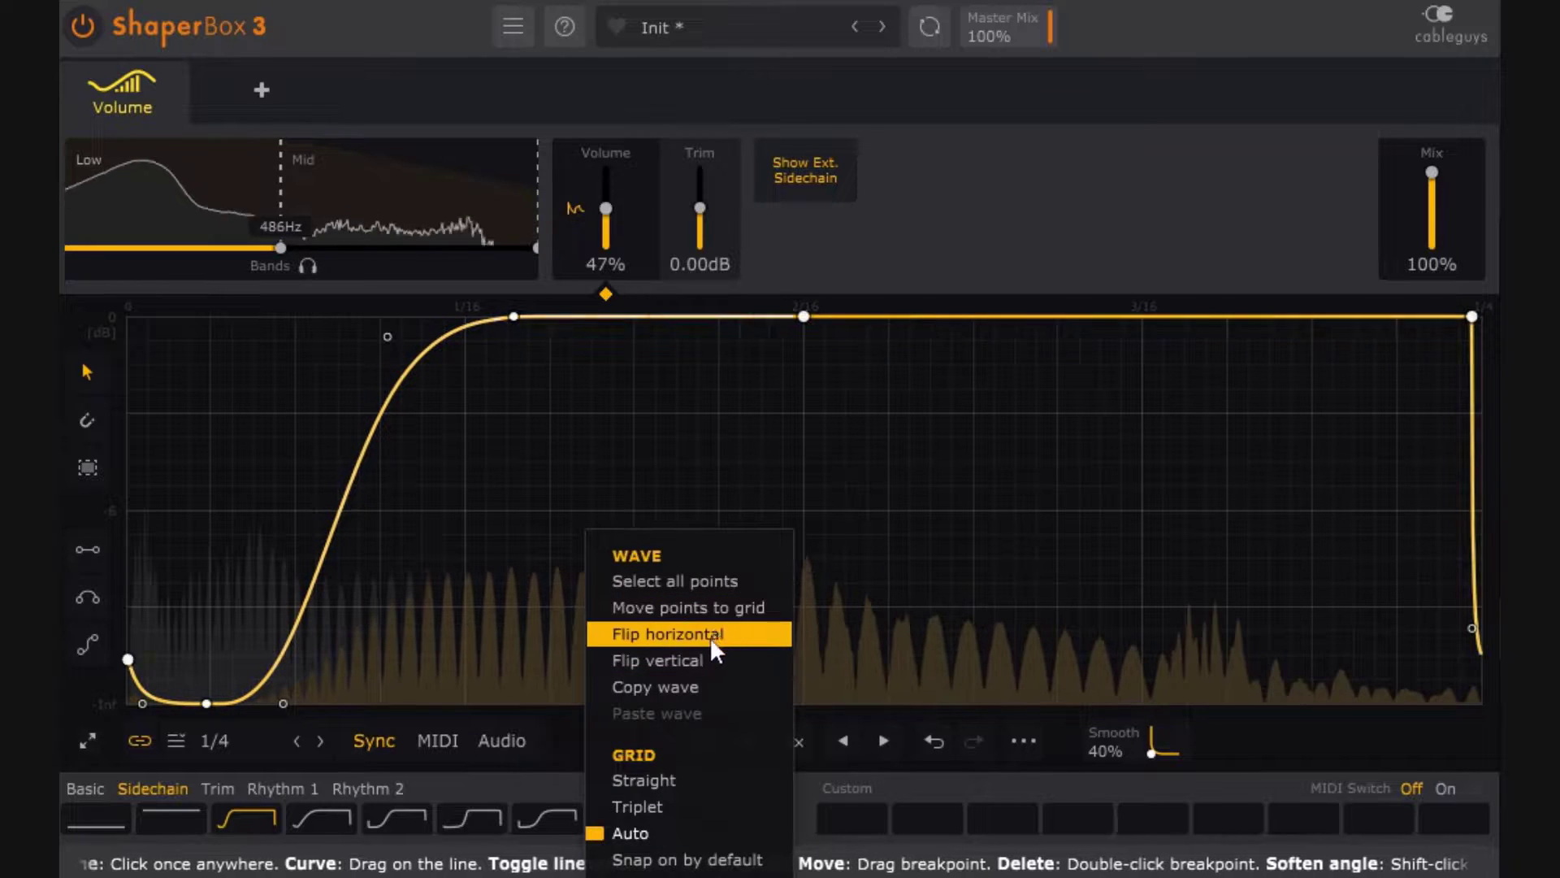
left_click(700, 658)
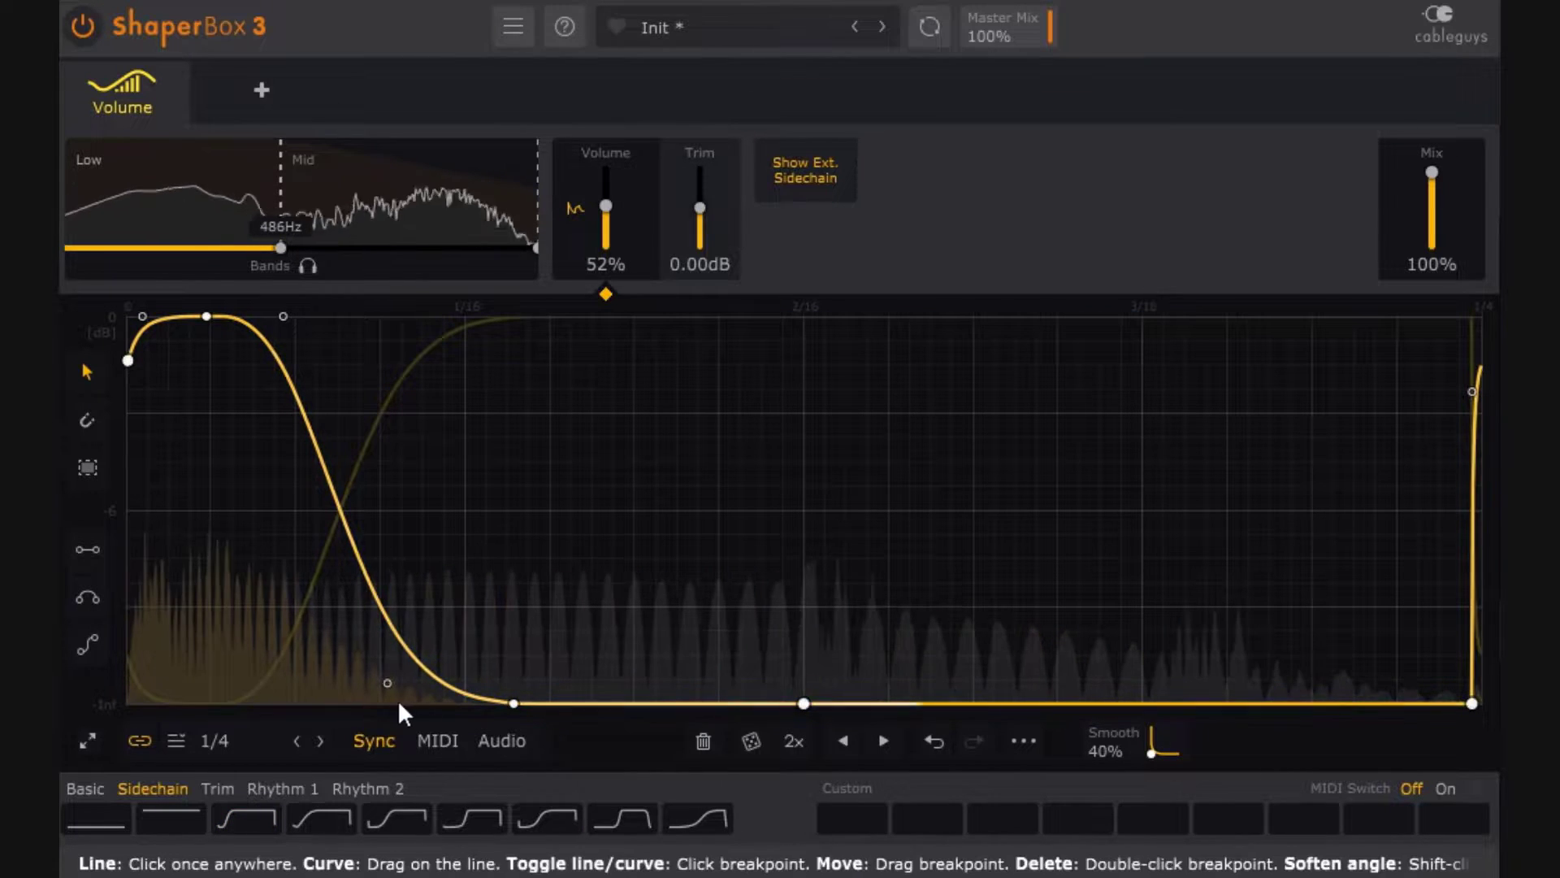
Step: Lengthen the decay of the Low band's flipped curve and raise its starting point to 0 dB
mouse_move(388, 683)
left_mouse_down()
mouse_move(513, 688)
mouse_move(405, 700)
left_mouse_up()
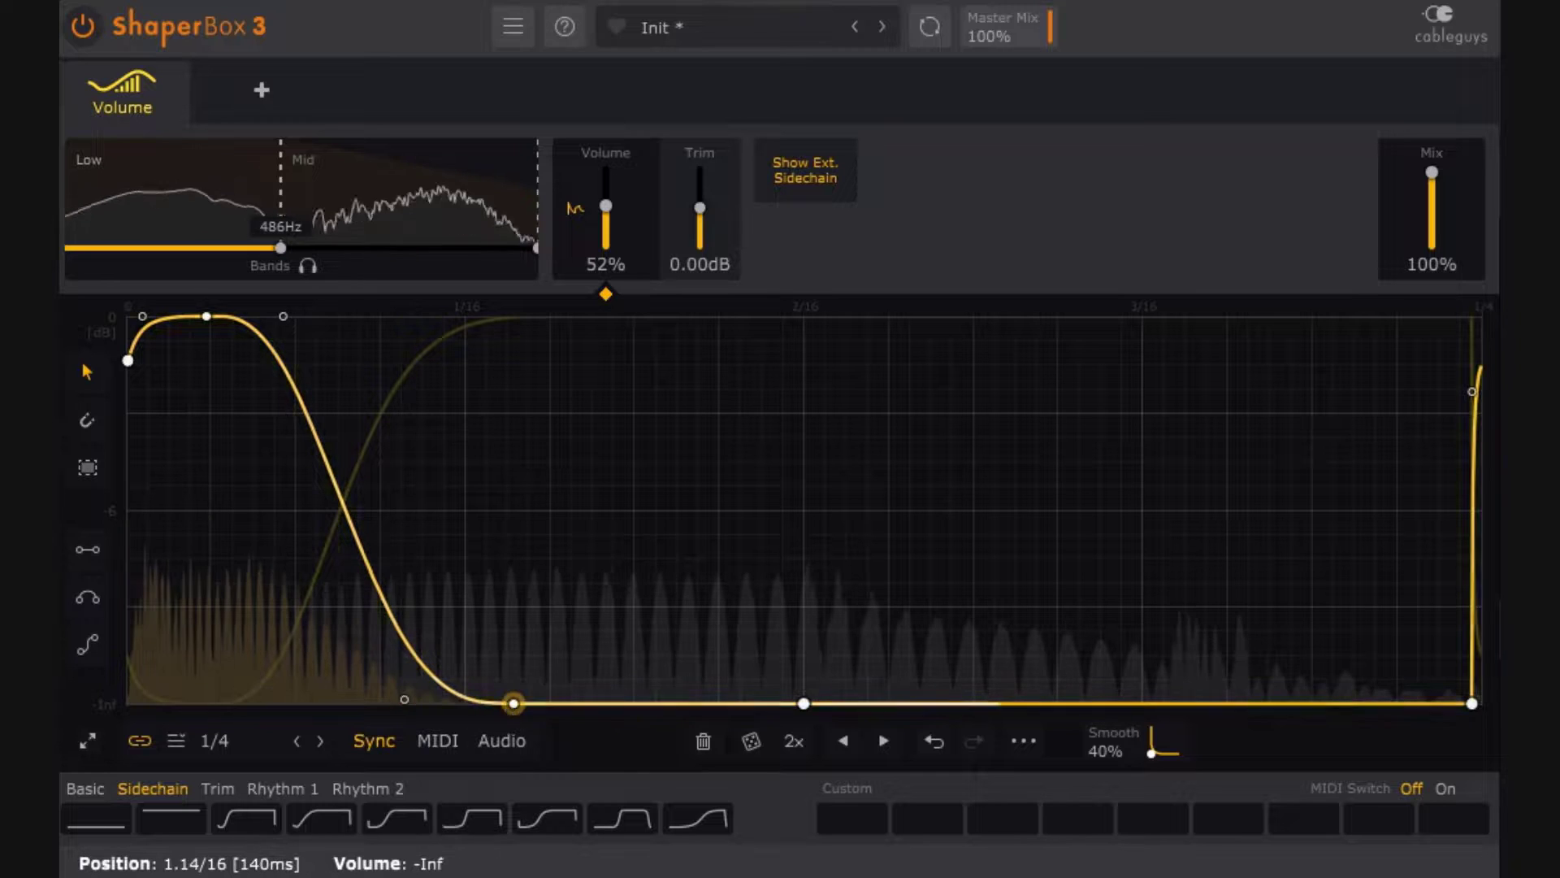
left_click_drag(514, 703, 669, 704)
left_click_drag(127, 360, 126, 316)
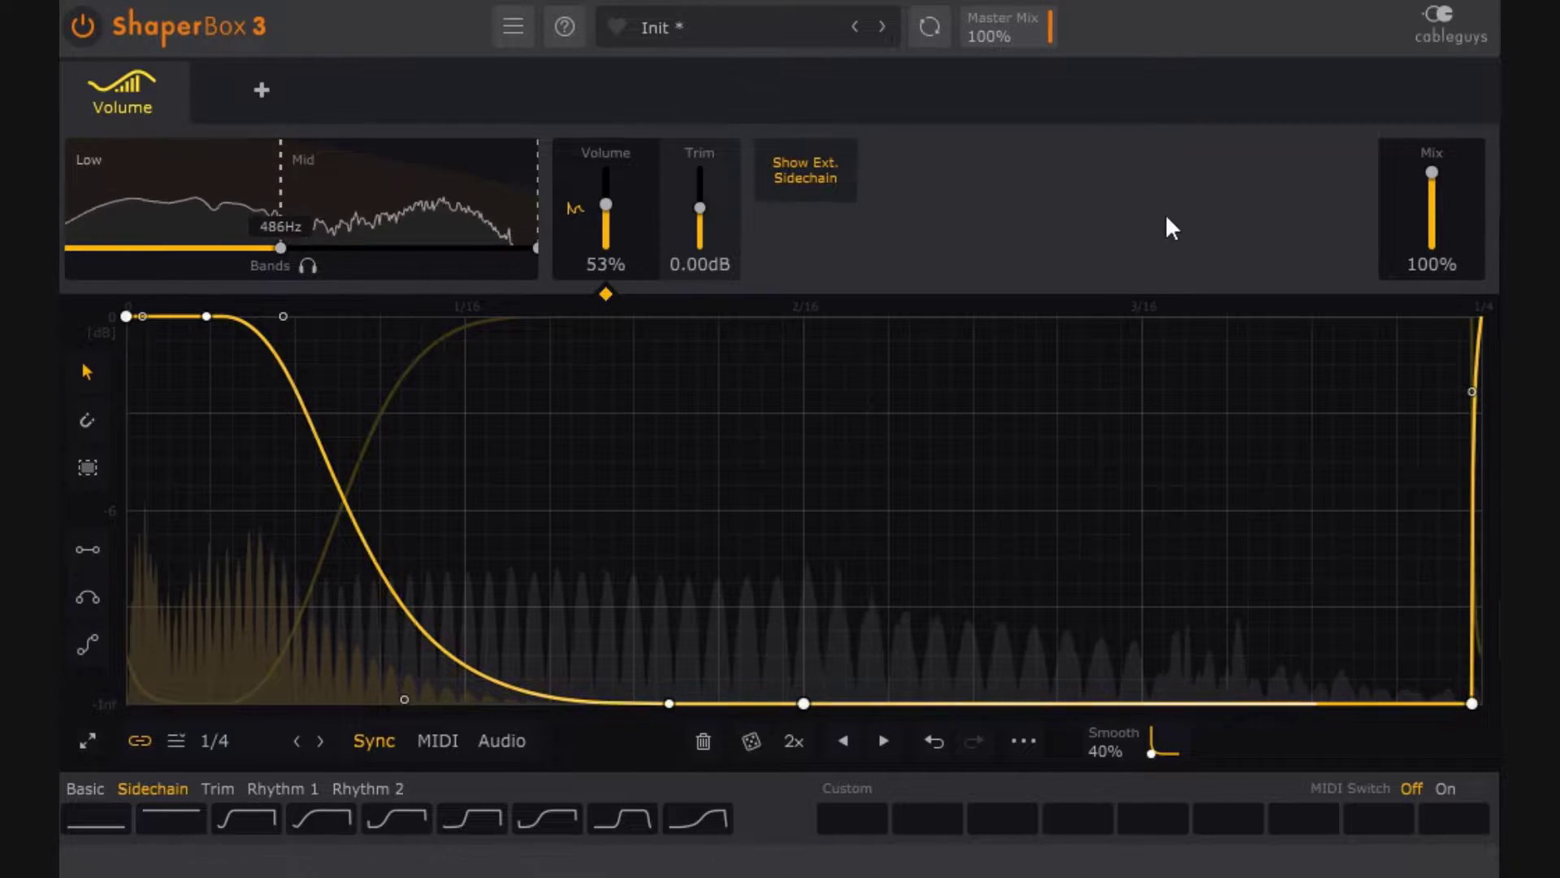
Step: Fine-tune the Low/Mid crossover to 466 Hz and set the Low band's mix to 67% while auditioning it in solo
mouse_move(281, 203)
left_mouse_down()
mouse_move(247, 203)
mouse_move(278, 203)
left_mouse_up()
left_click(427, 217)
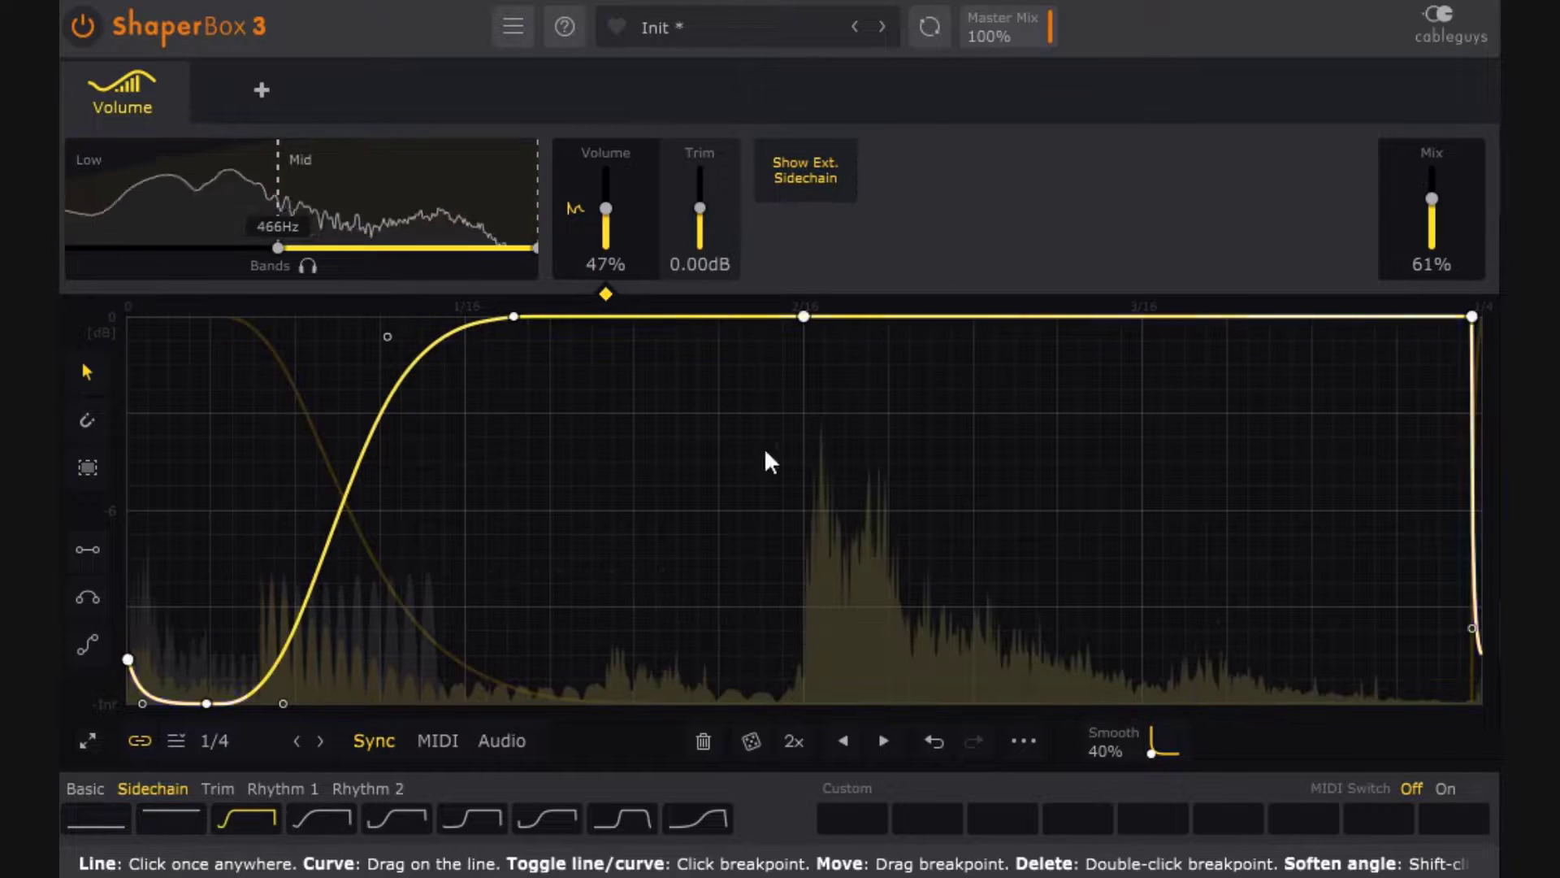
left_click(235, 218)
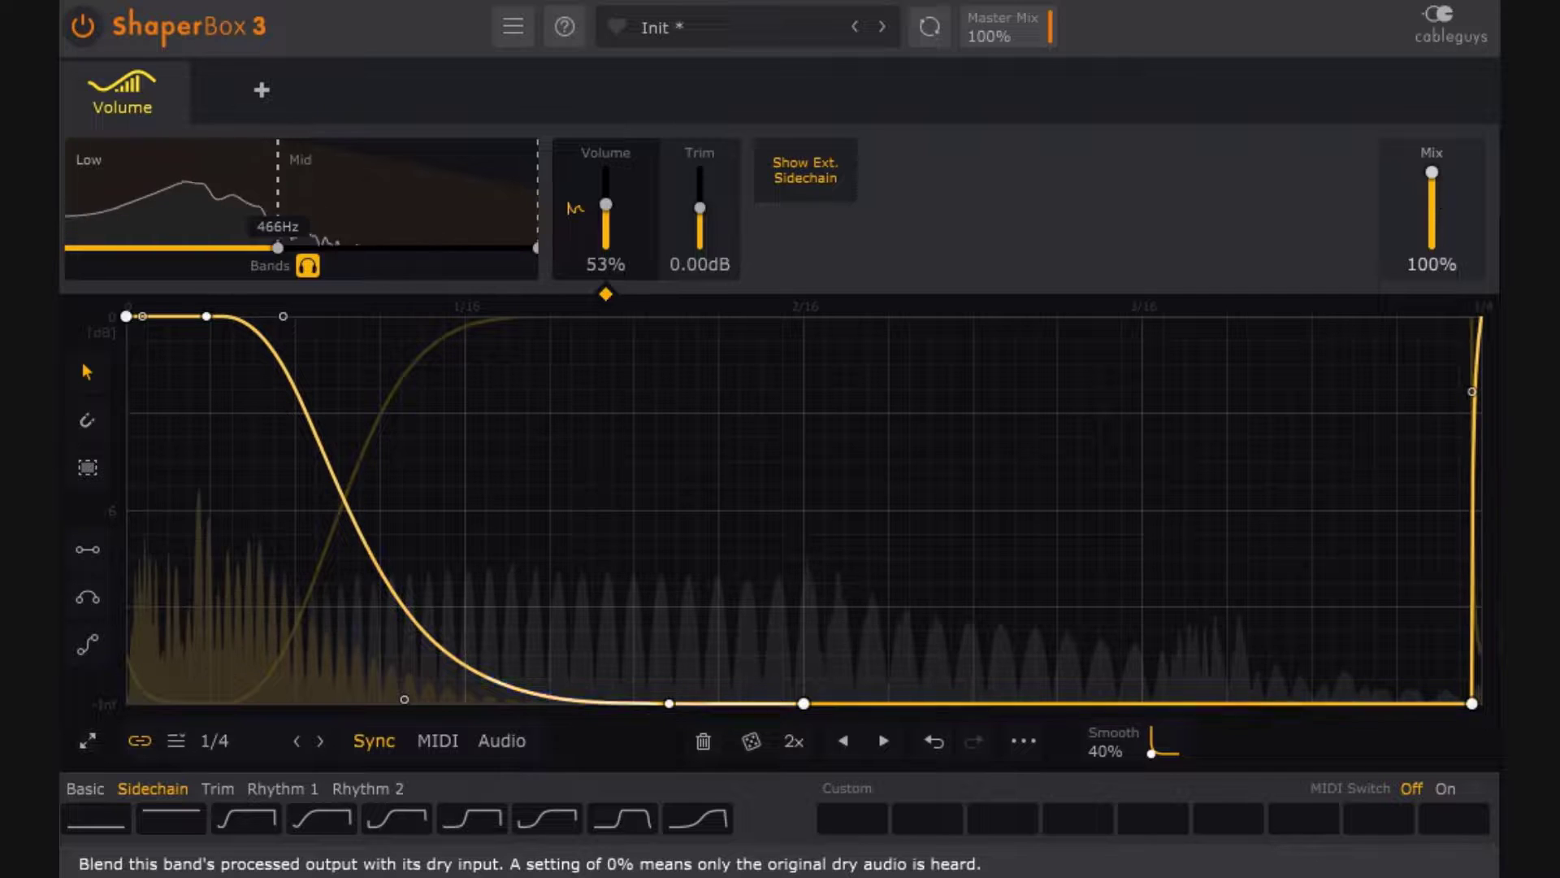
left_click_drag(1431, 171, 1431, 177)
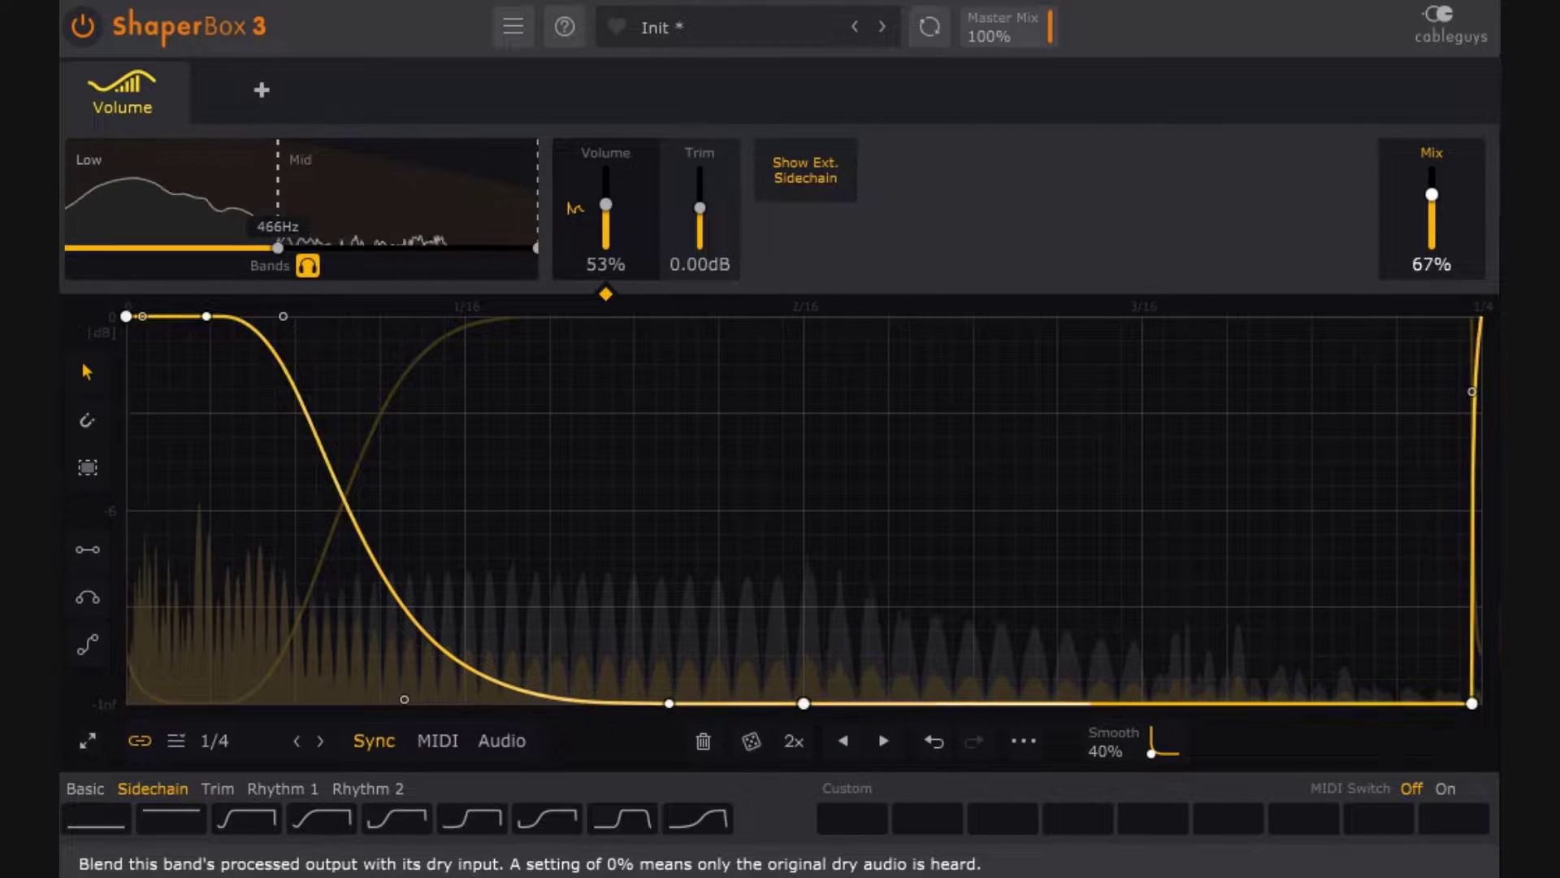
left_click(309, 265)
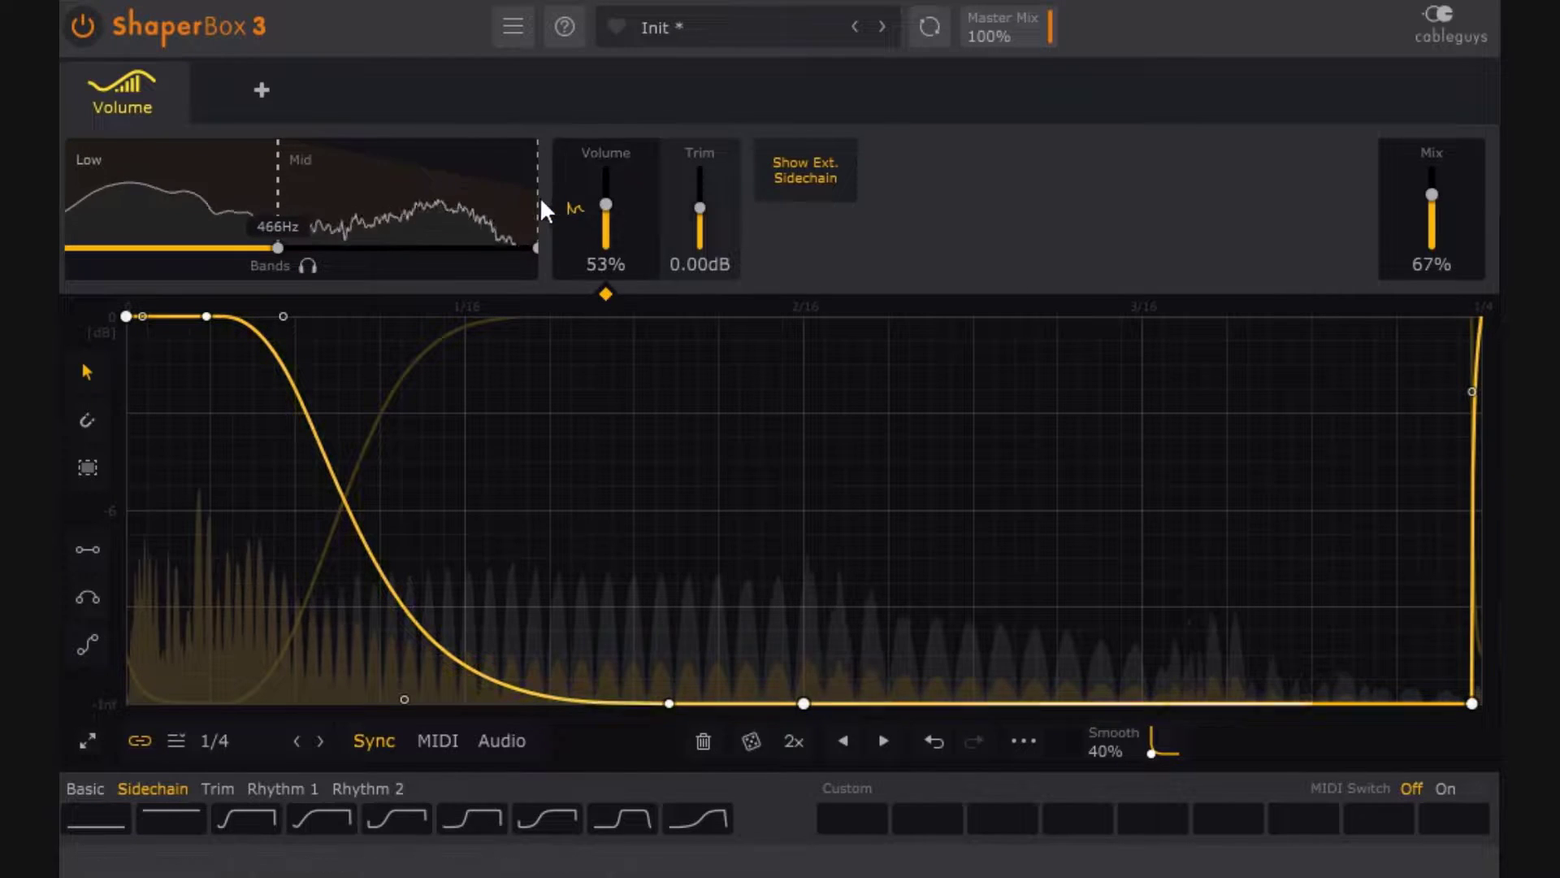
Step: Split off a High band with the crossover at 4.05 kHz and solo it
left_click_drag(536, 248, 425, 248)
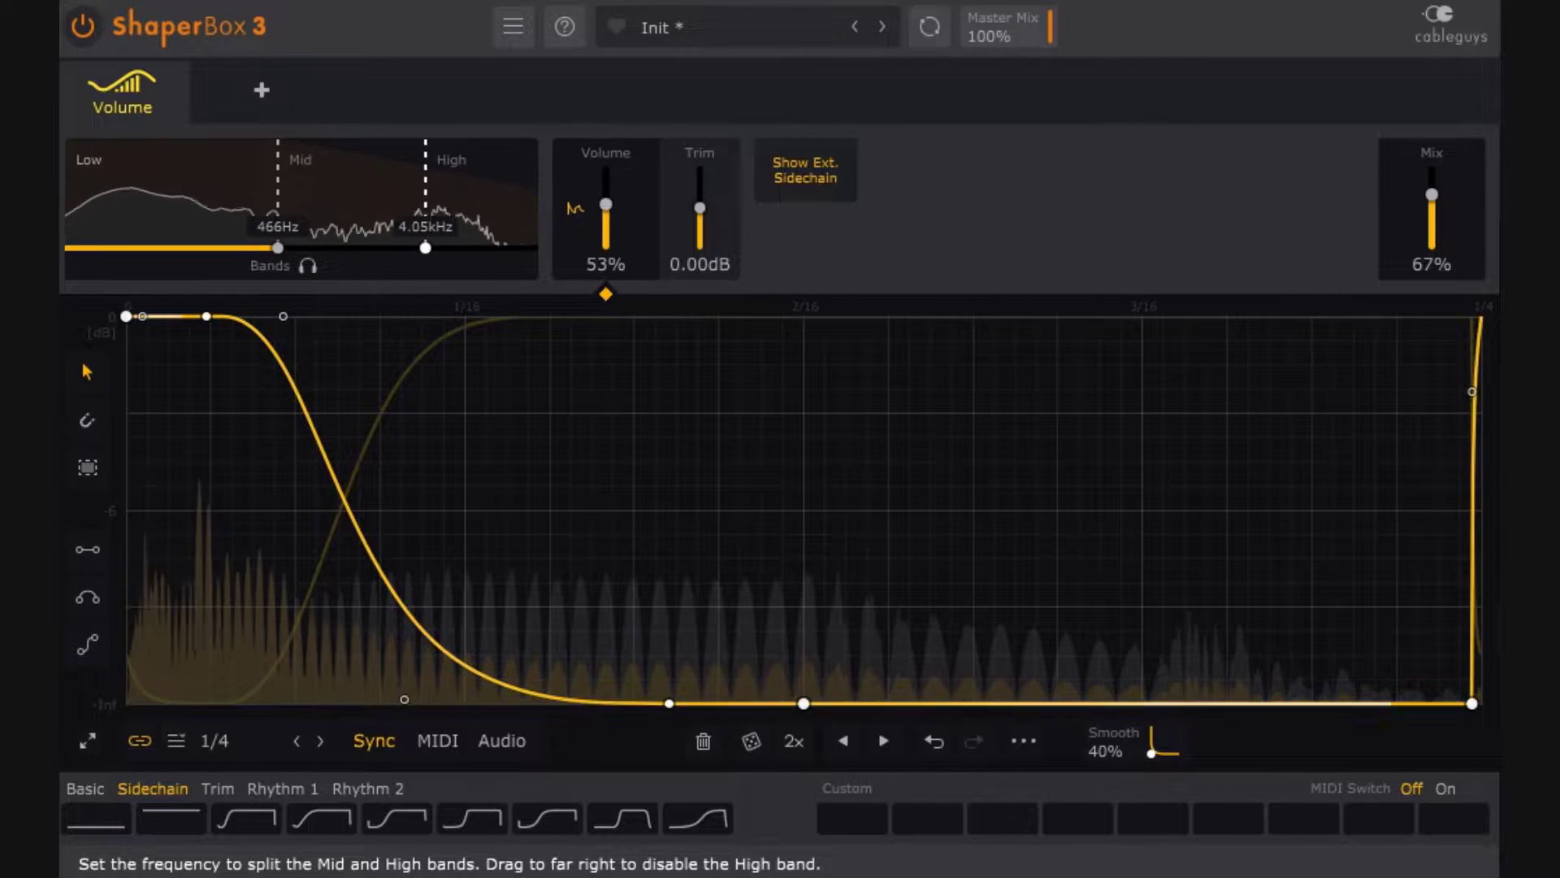
left_click(461, 199)
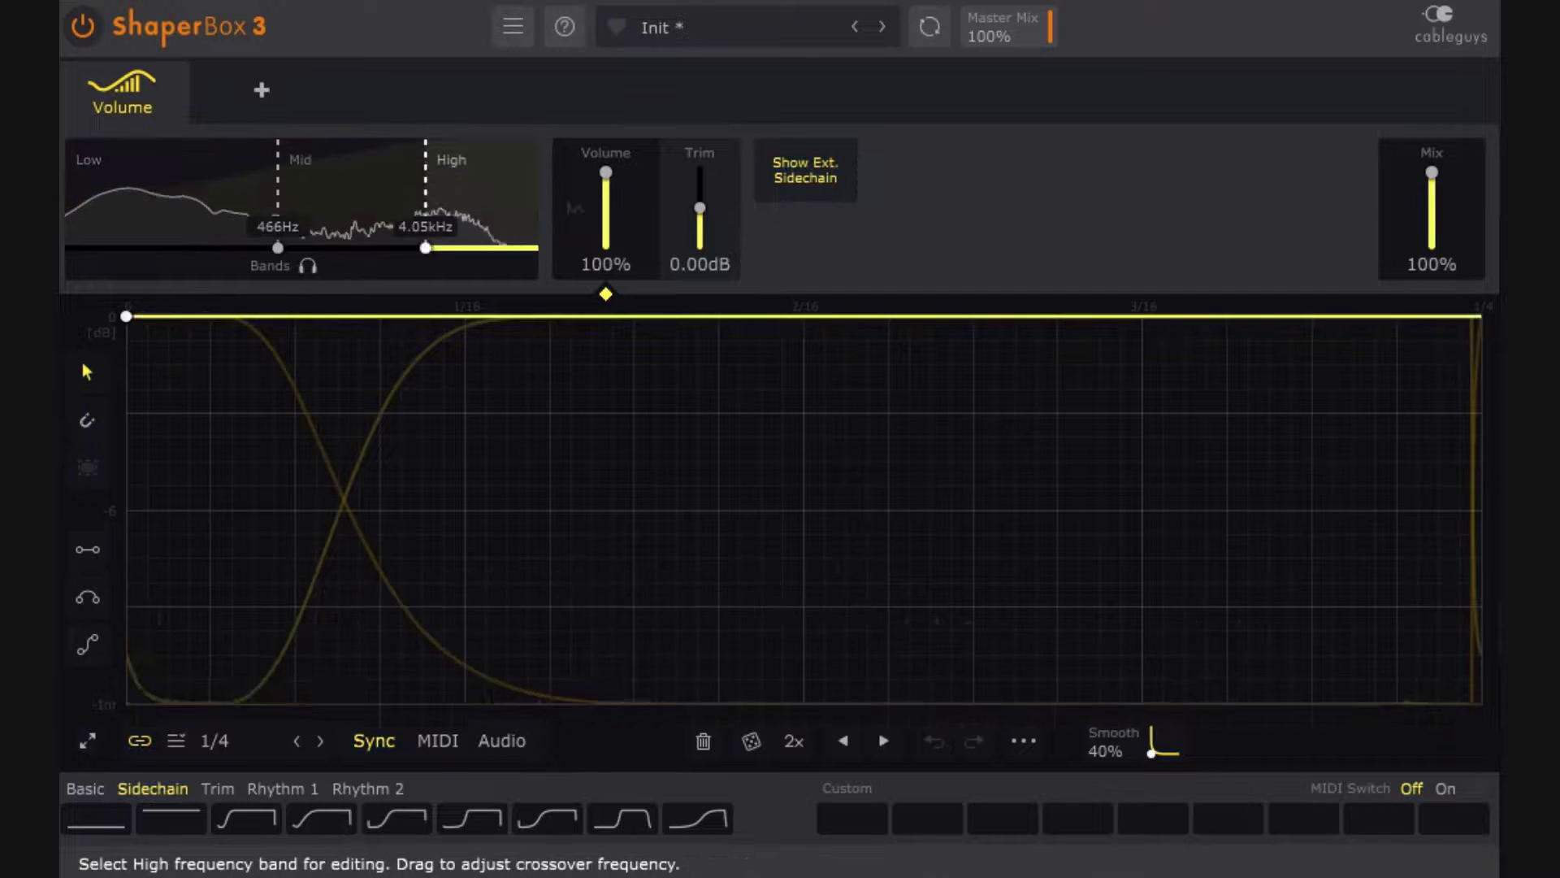
left_click(307, 266)
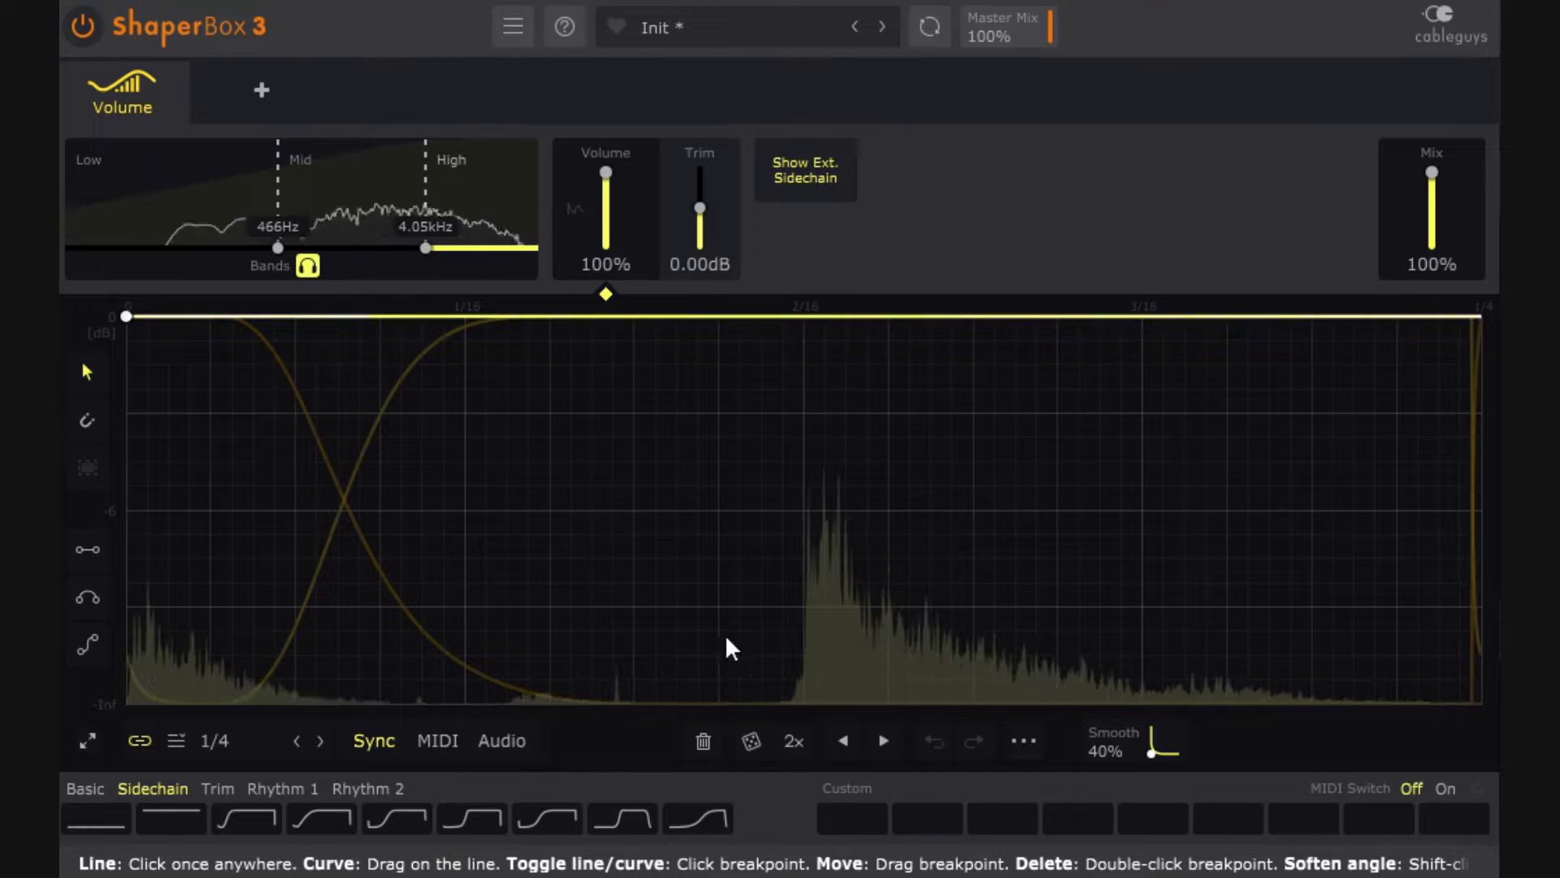
Step: Give the High band the third rhythm pattern of the Rhythm 1 set and raise the Mid/High crossover to 4.67 kHz
left_click_drag(126, 316, 126, 528)
left_click(303, 790)
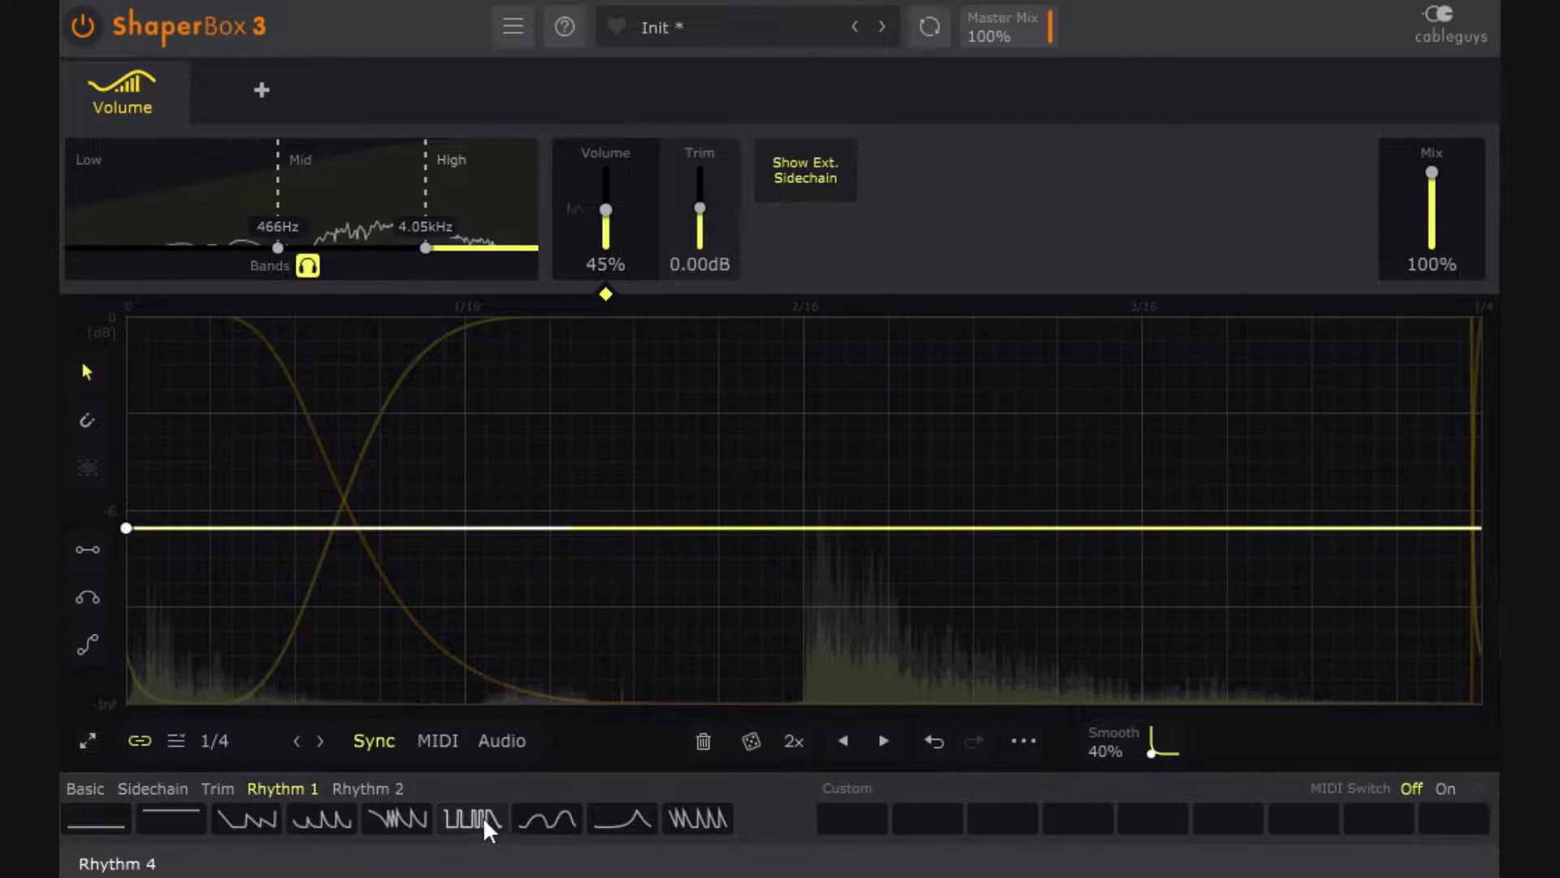
left_click(406, 819)
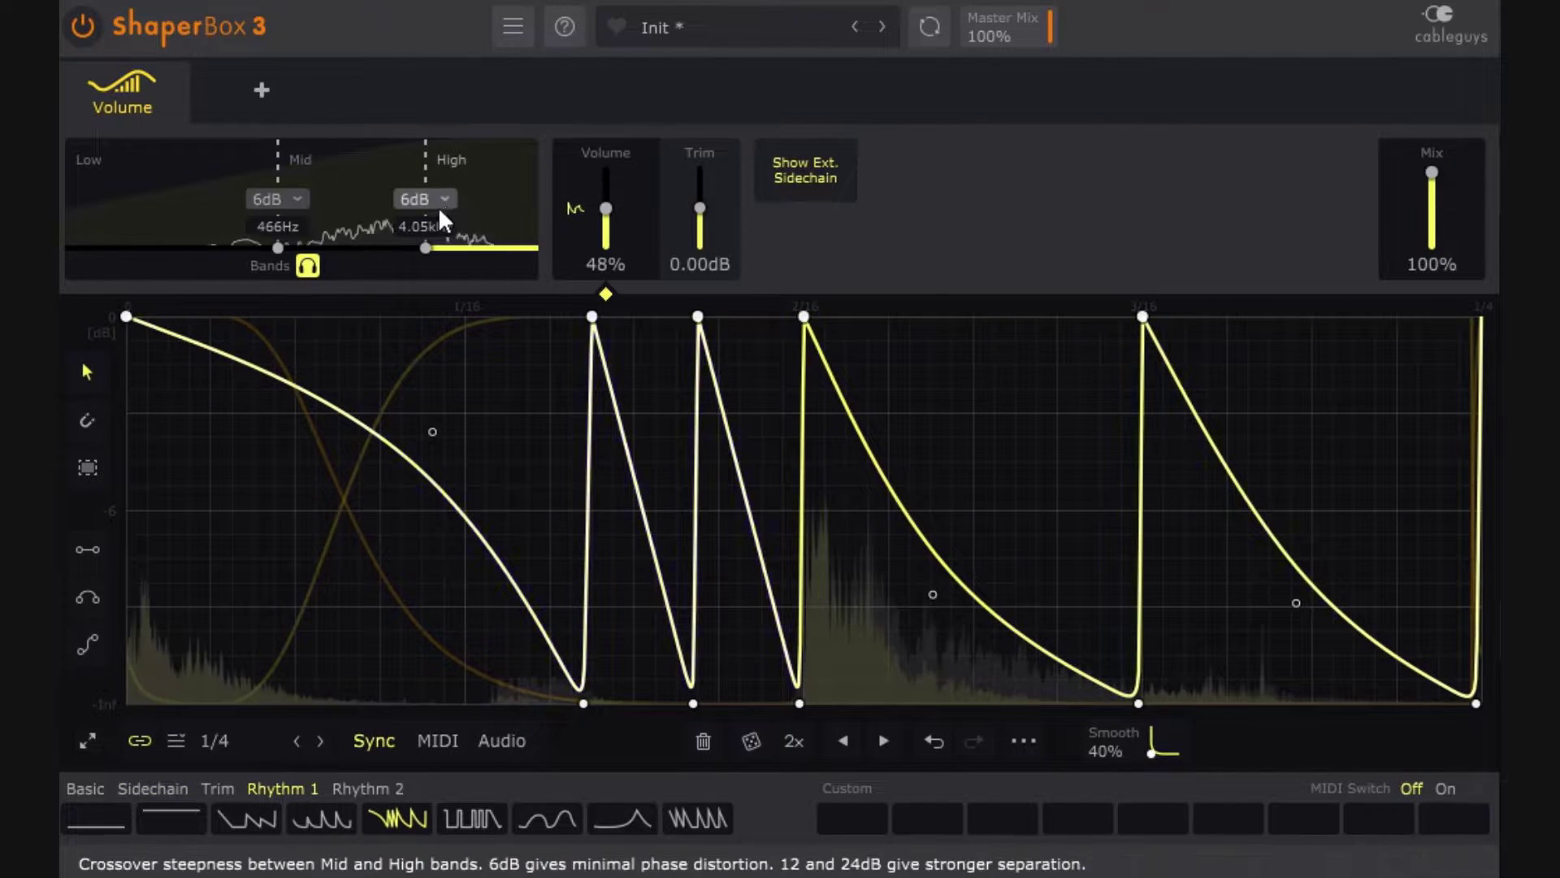
left_click_drag(424, 247, 435, 248)
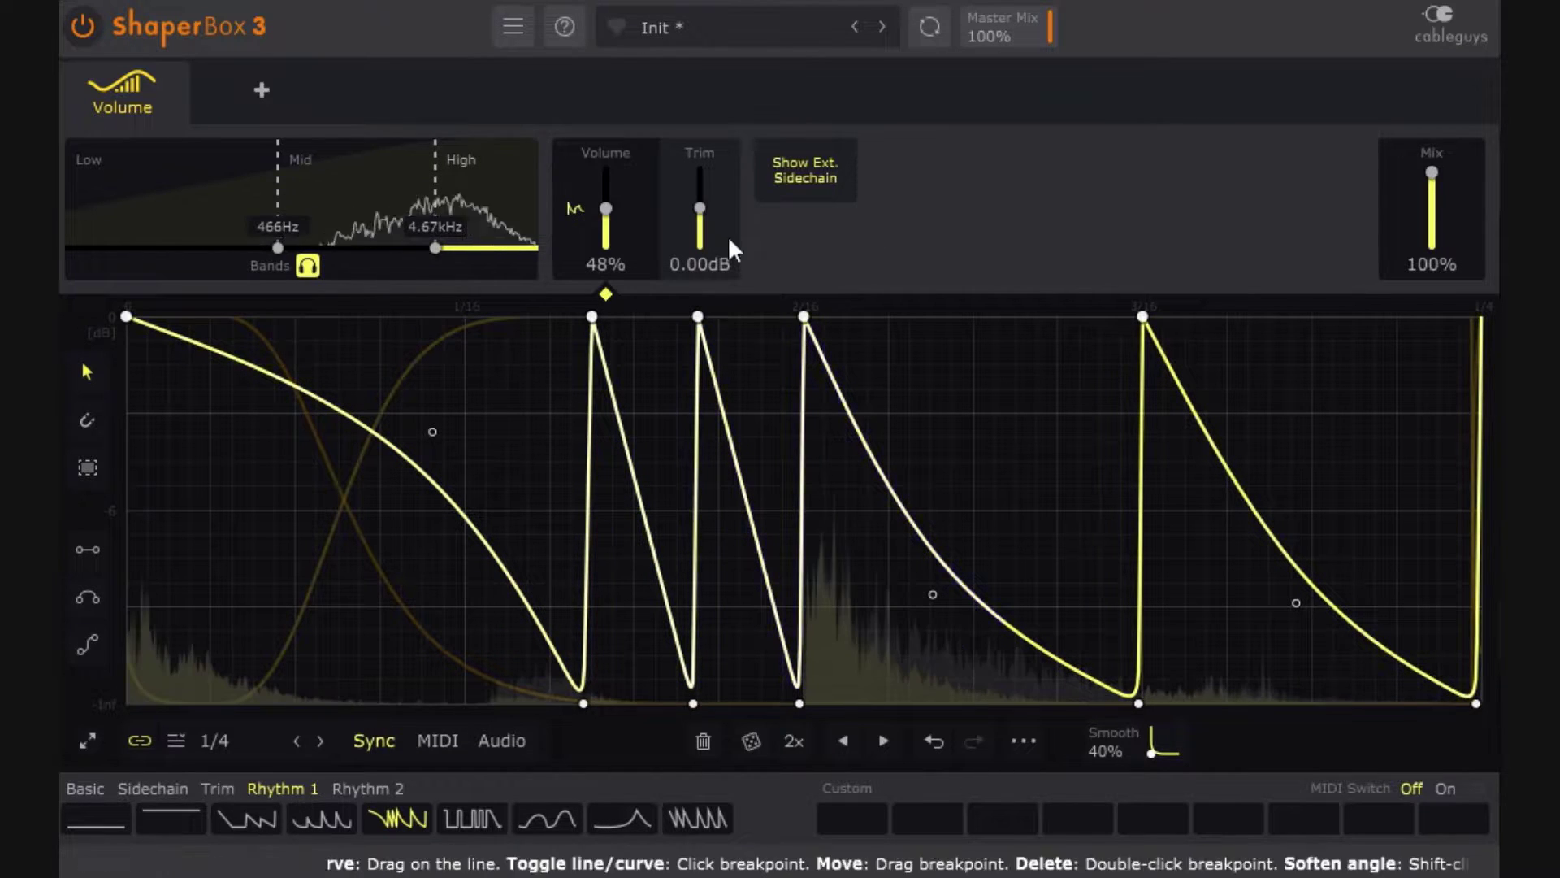
Step: Audition the Mid and Low bands in solo and switch the band solo off
left_click(352, 204)
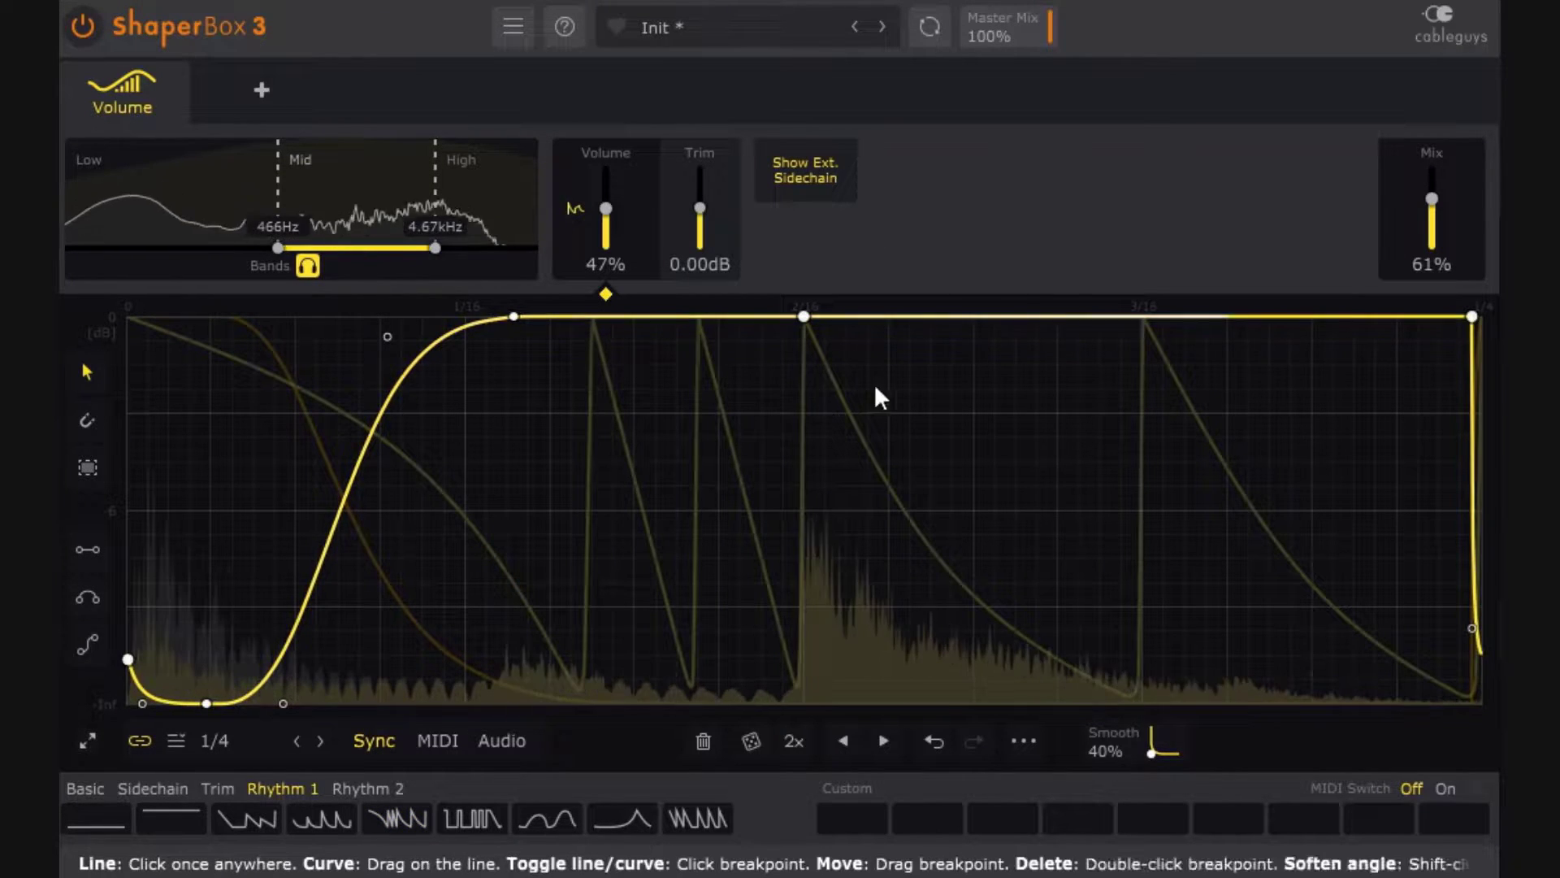
left_click(203, 220)
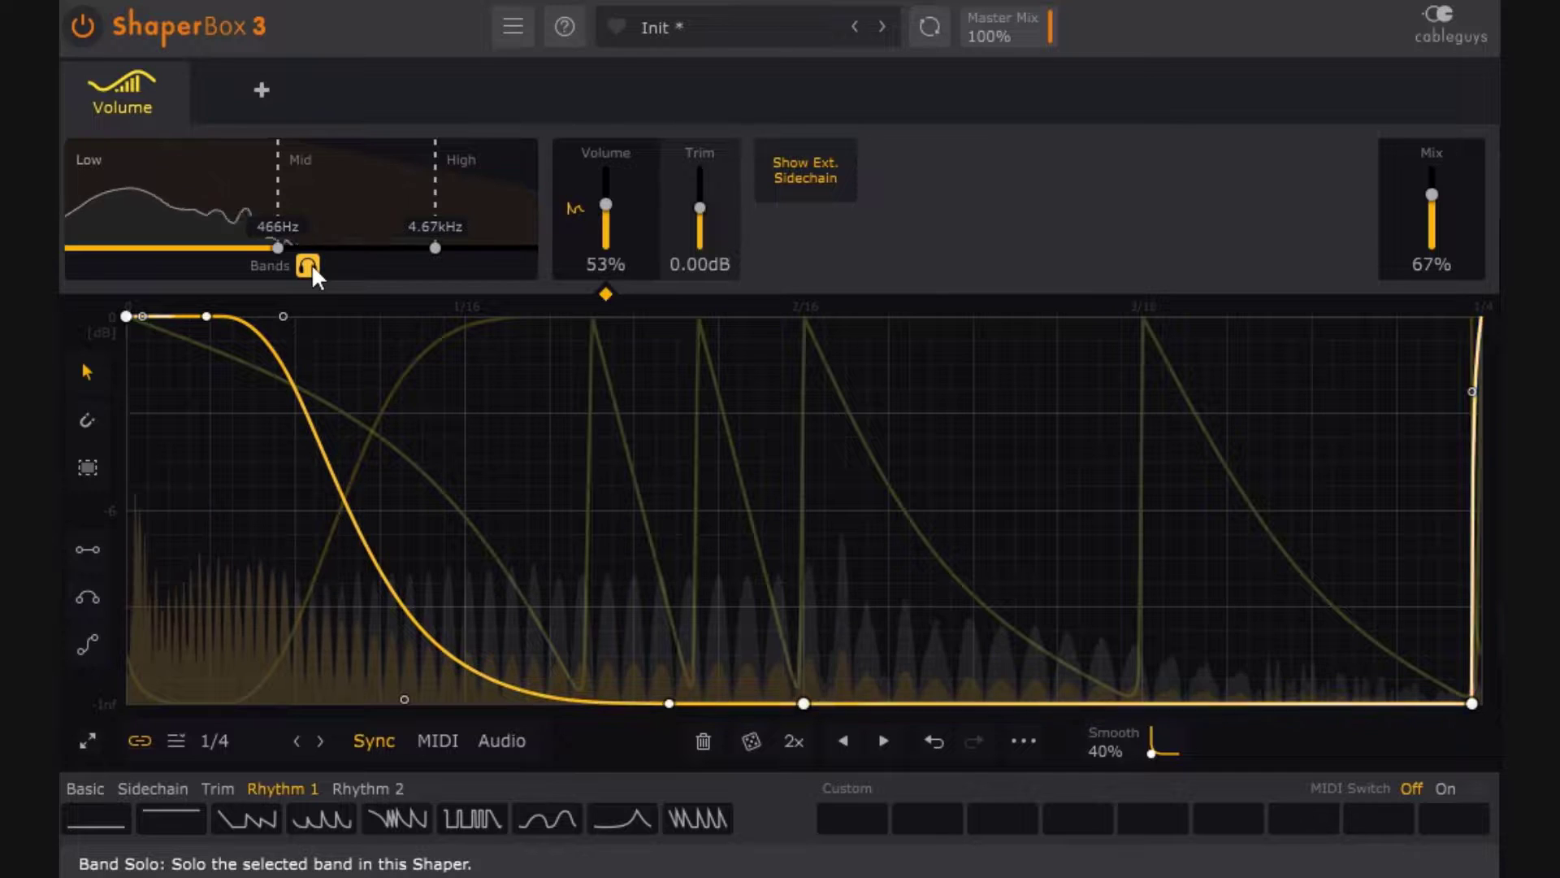
left_click(308, 265)
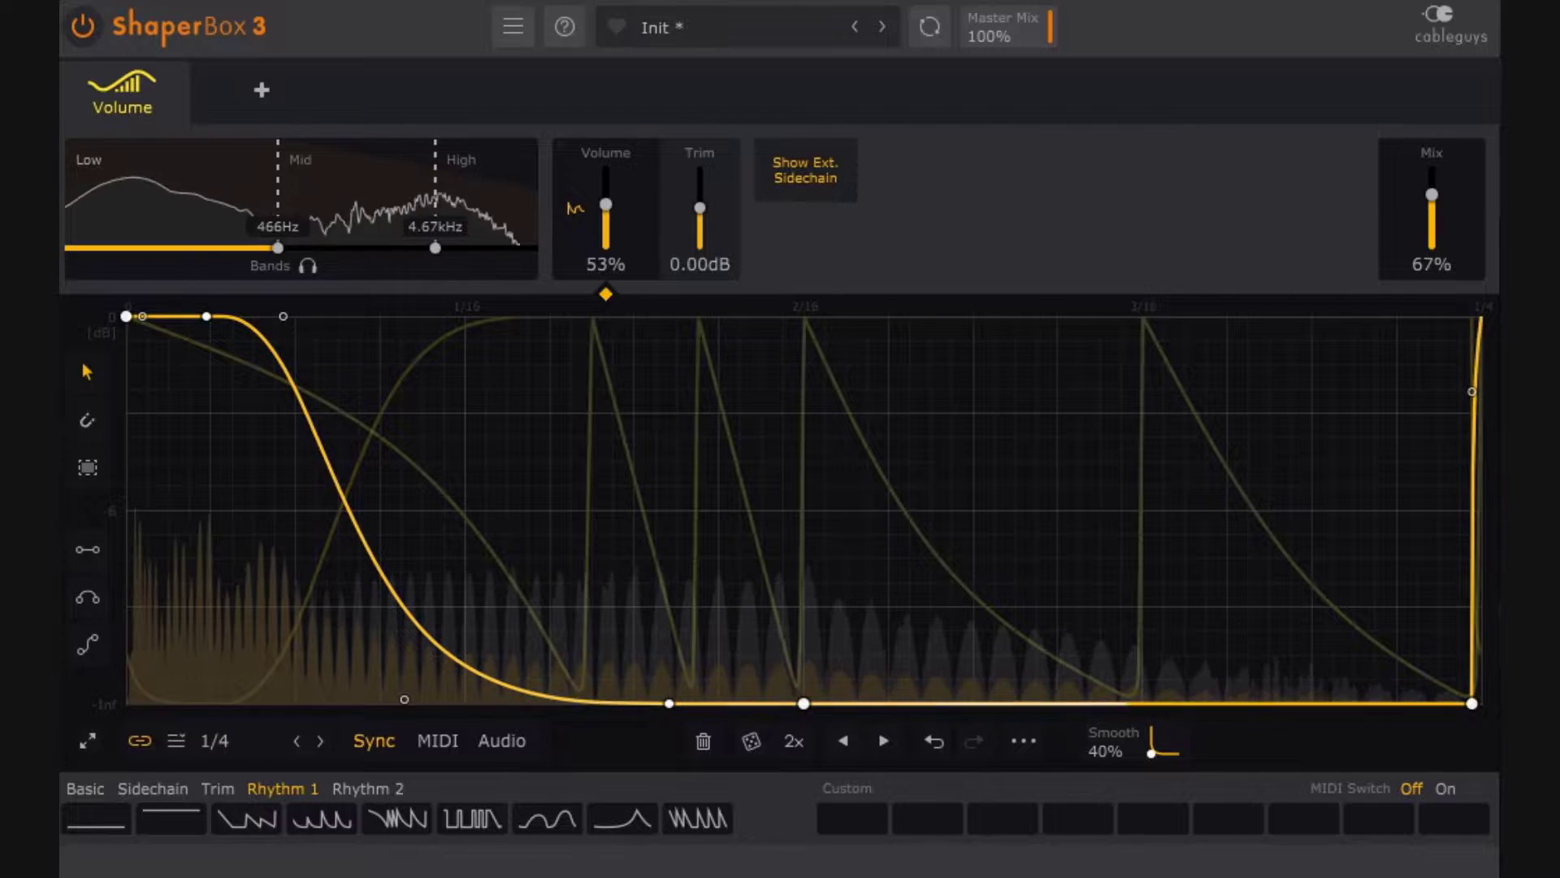
Step: Replace the Volume shaper with a Drive shaper and raise its flat wave to 25% drive
left_click(179, 77)
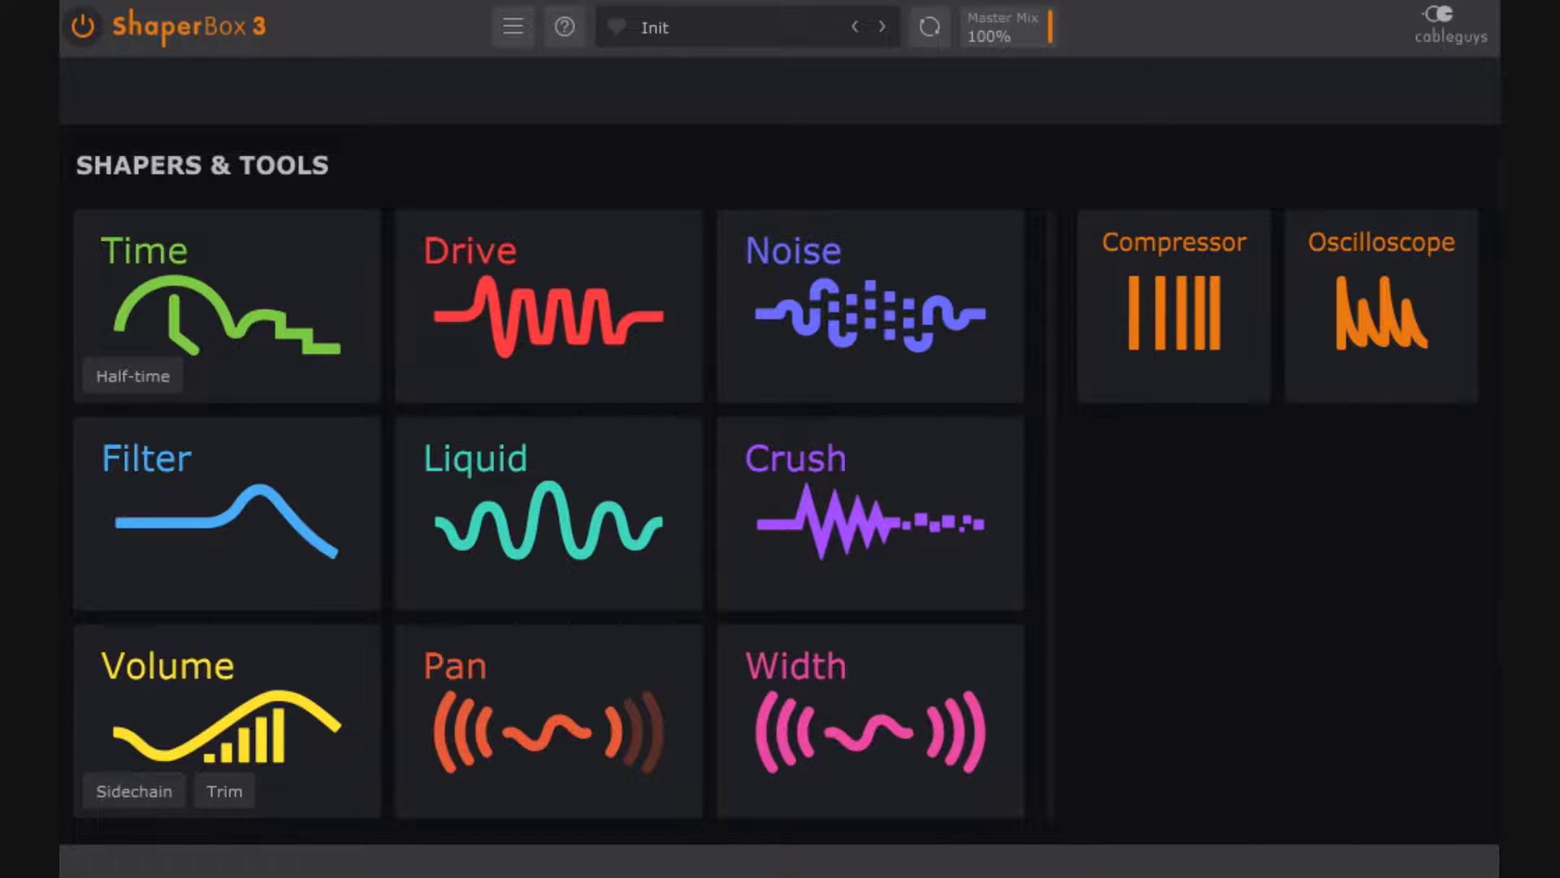
left_click(528, 282)
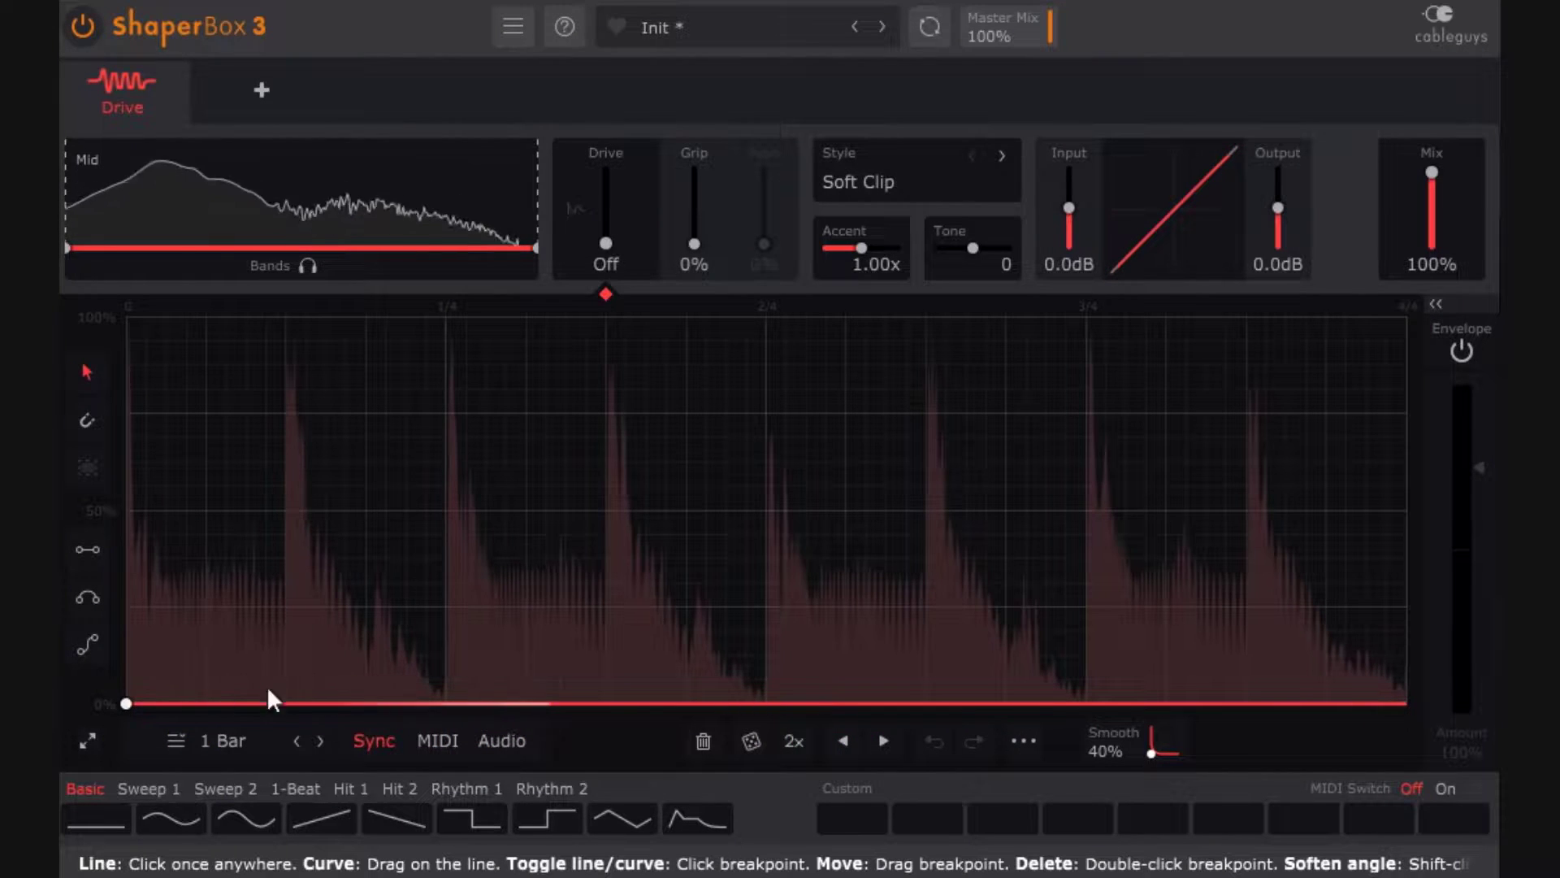
left_click_drag(139, 705, 126, 602)
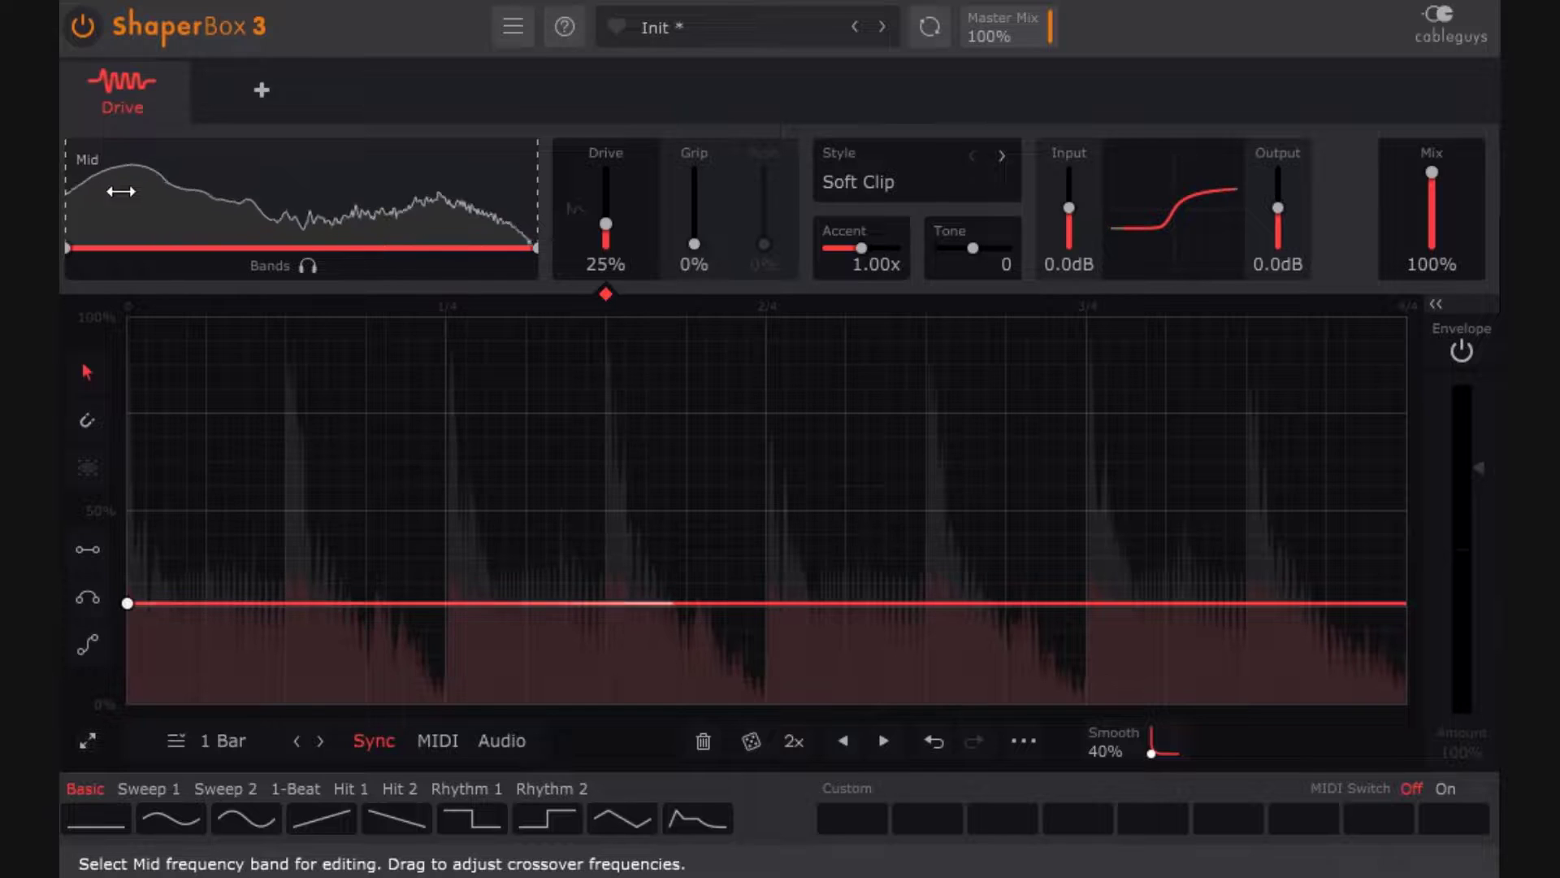
Step: Split off a Low band at 466 Hz in the Drive shaper and raise the soloed Mid band's drive to 28%
left_click_drag(68, 247, 278, 247)
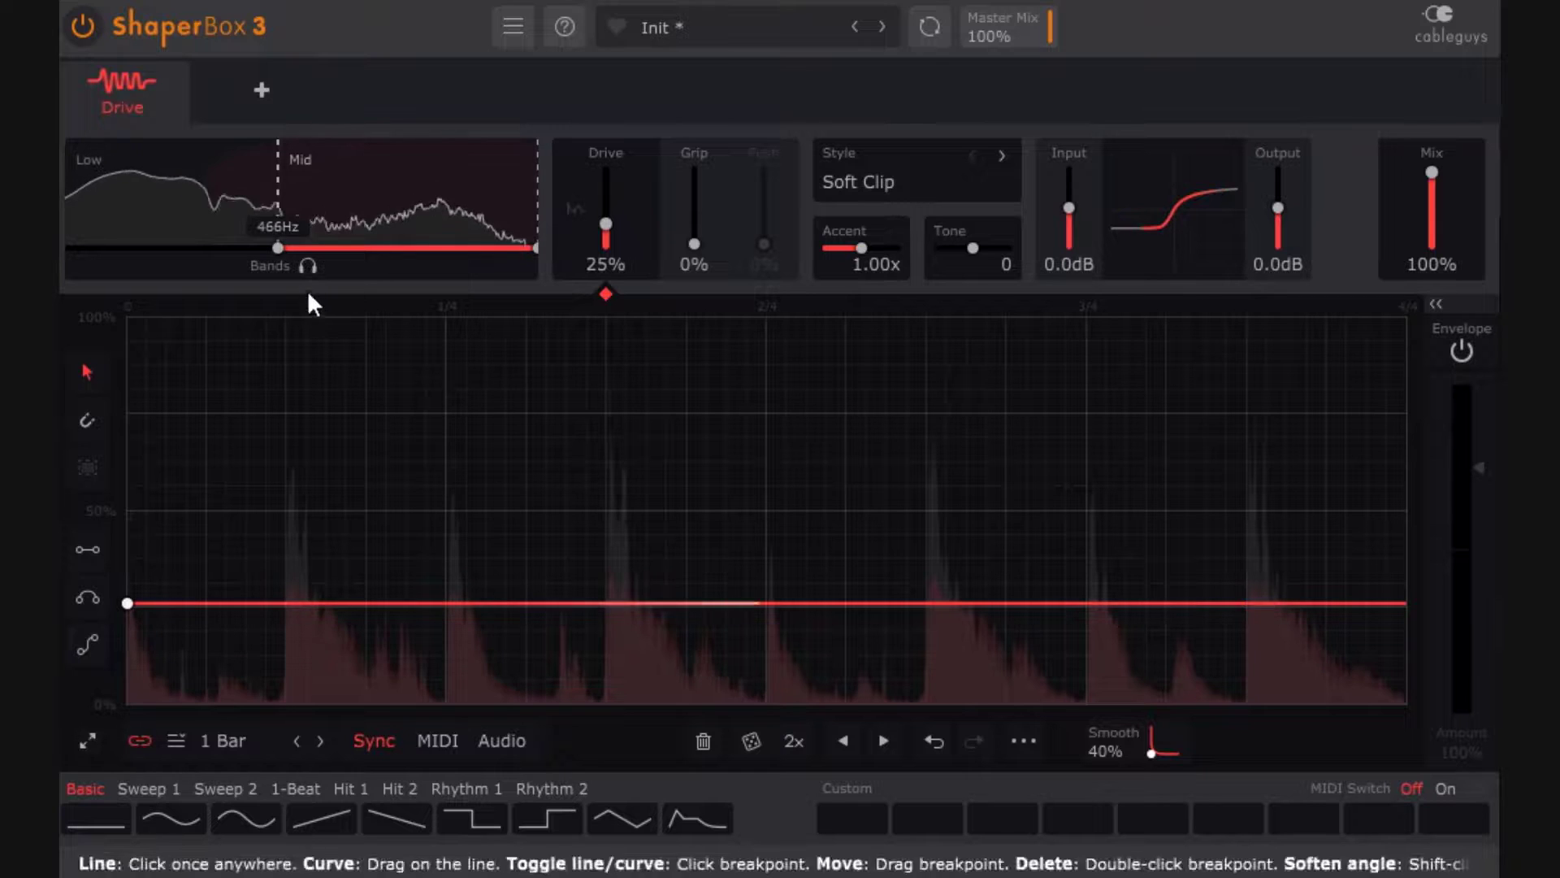
left_click(309, 263)
mouse_move(127, 609)
left_mouse_down()
mouse_move(128, 578)
mouse_move(126, 593)
left_mouse_up()
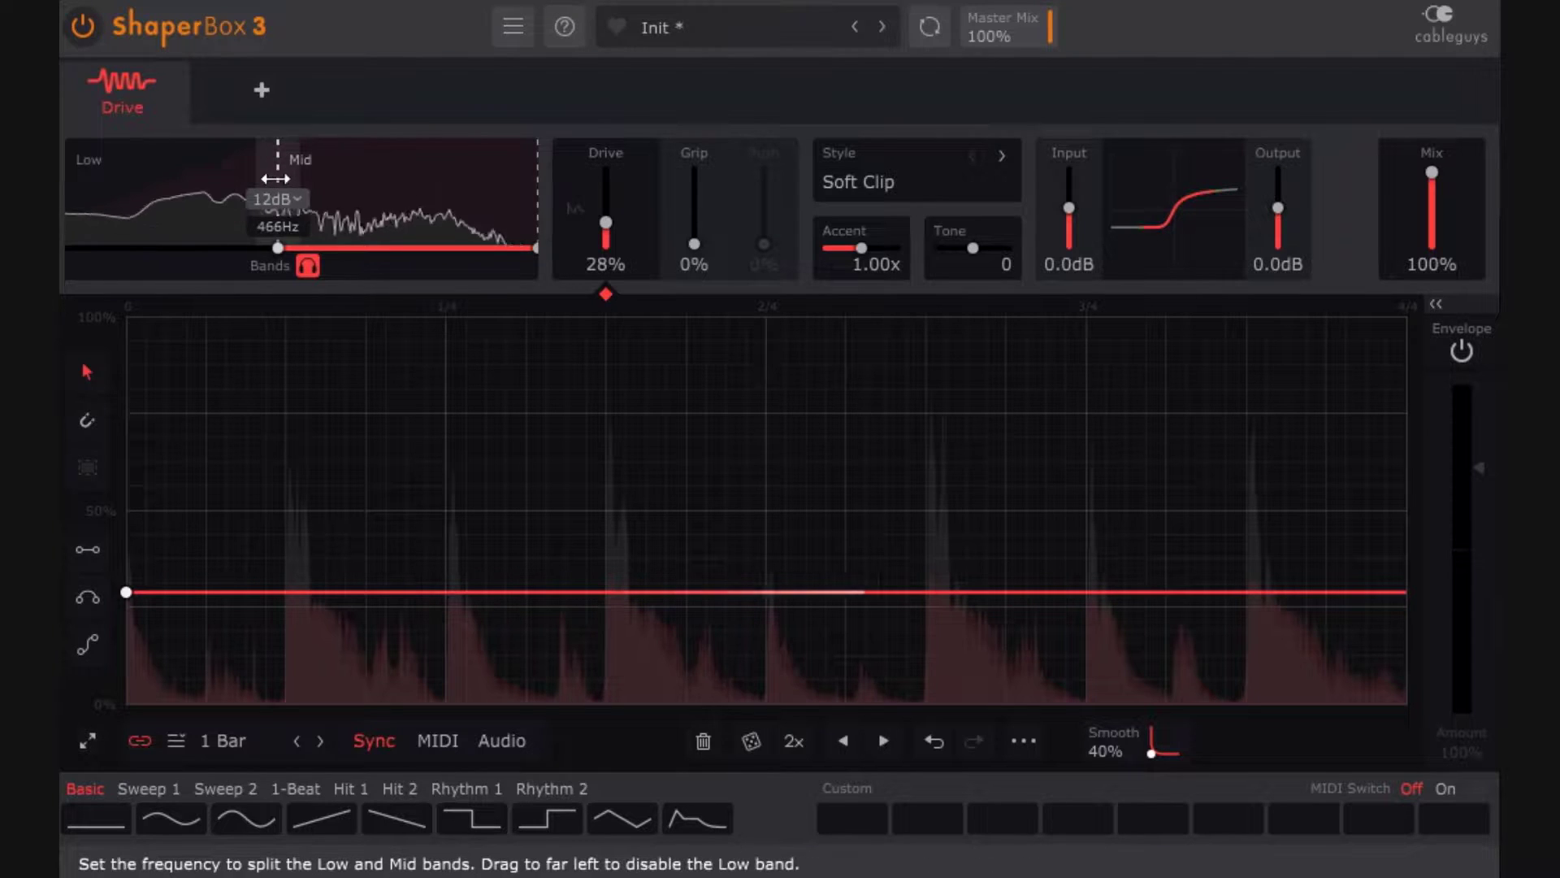
Step: Raise the Low/Mid crossover to 2.38 kHz and set its band split steepness to 24 dB
left_click_drag(278, 166, 299, 166)
left_click_drag(399, 248, 424, 248)
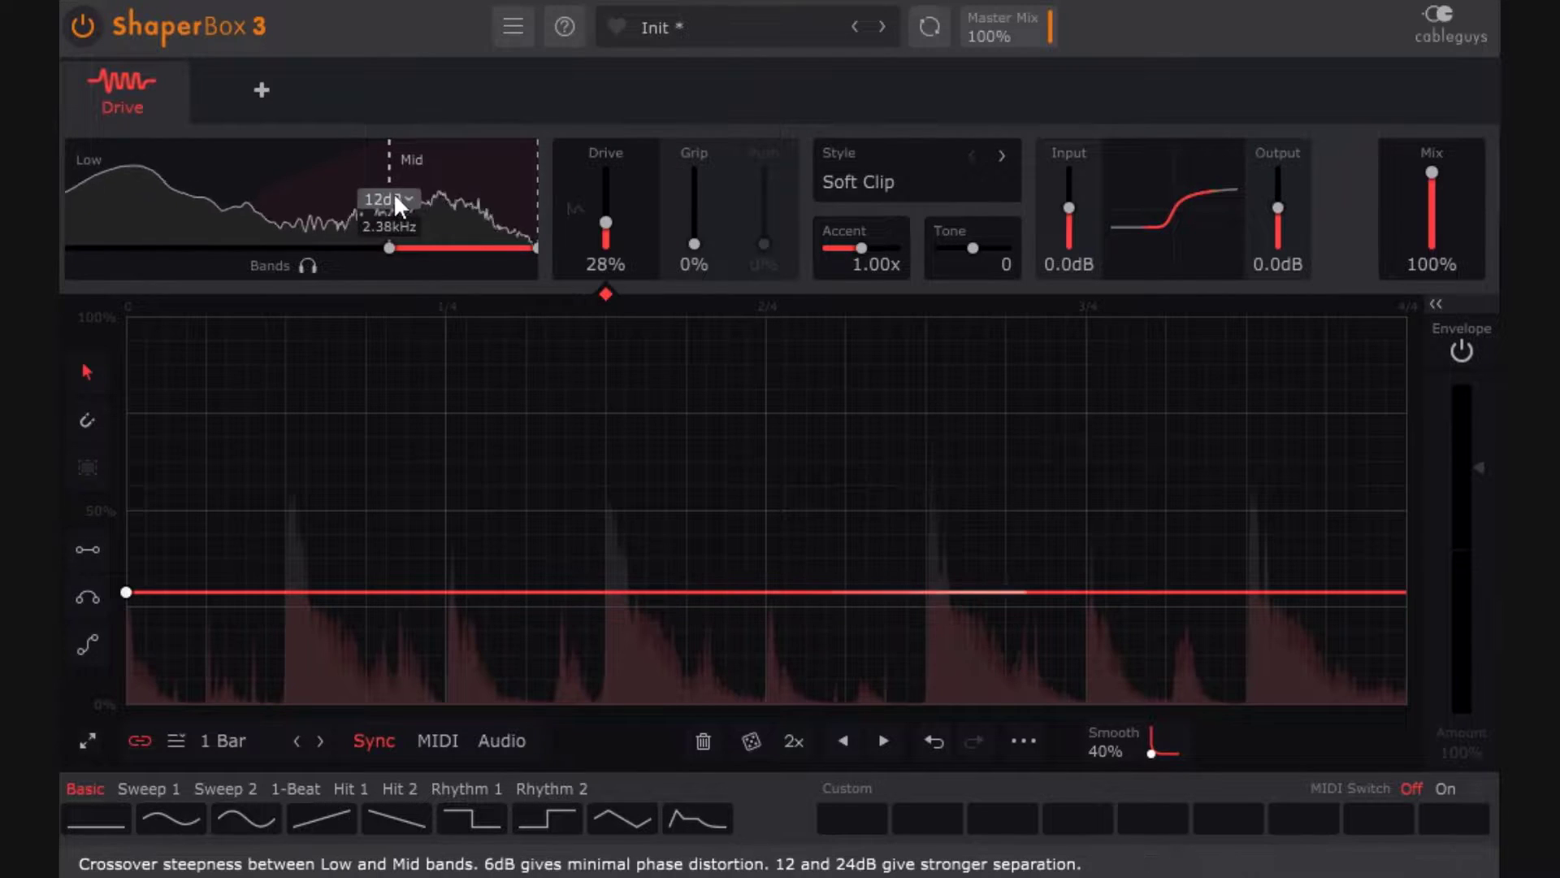
left_click(406, 193)
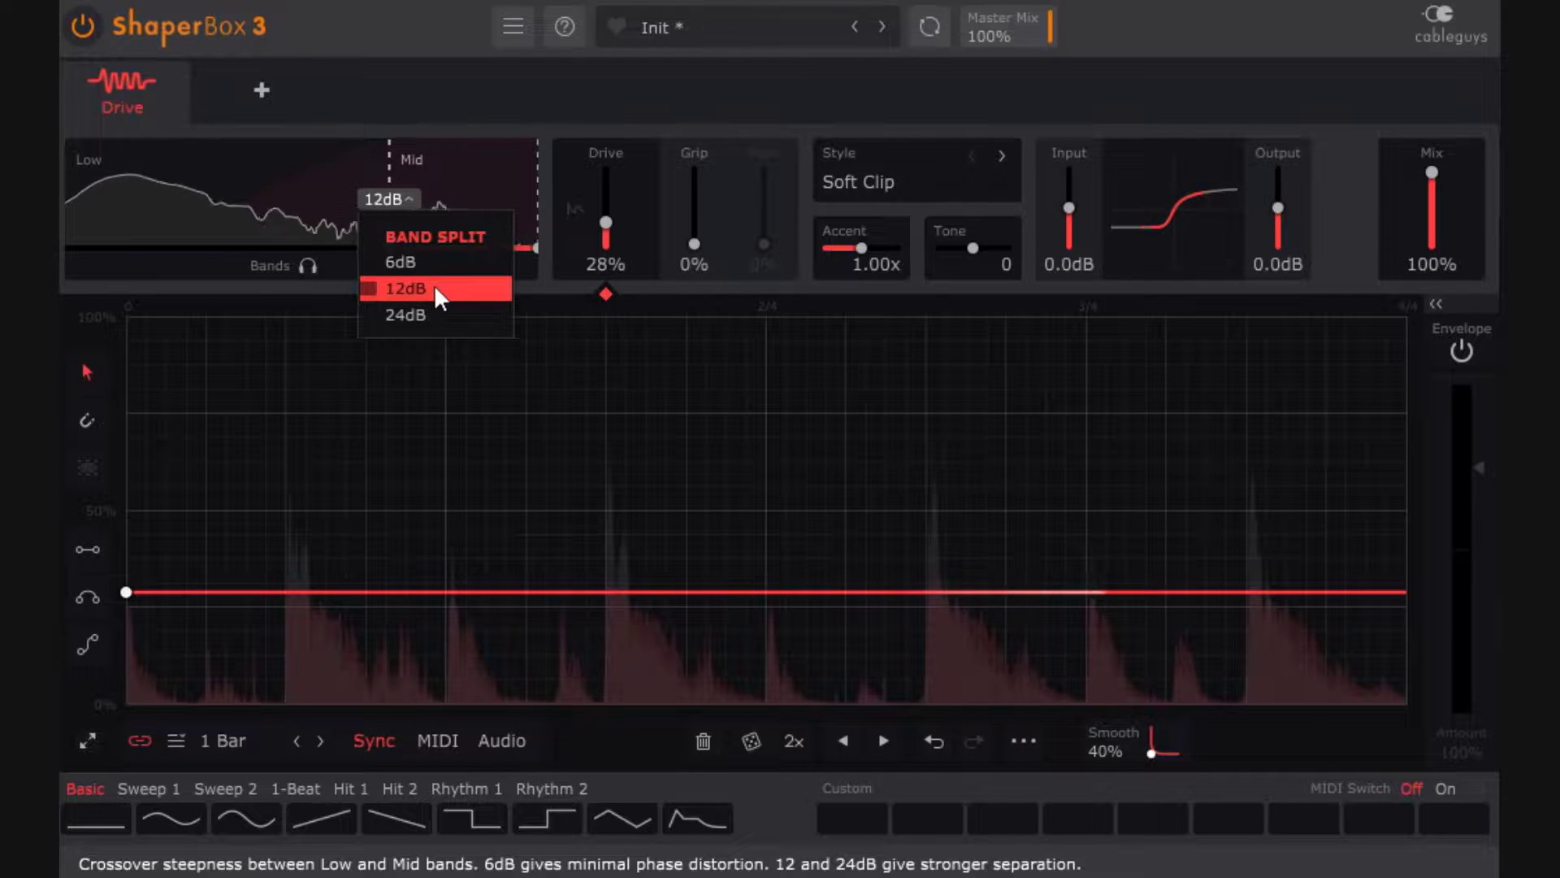
left_click(439, 318)
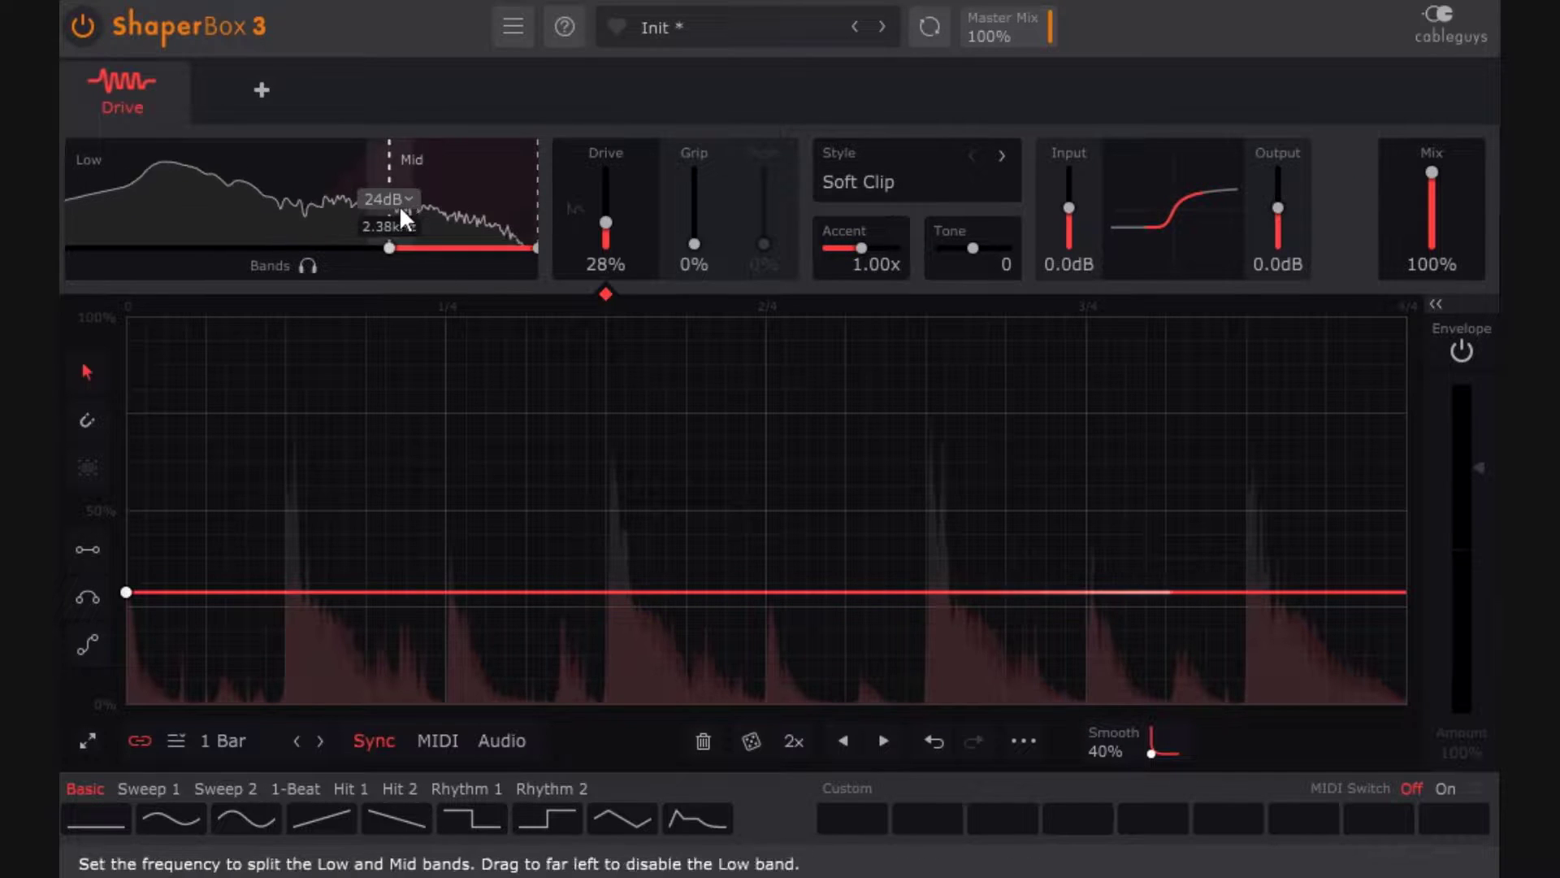
Step: Try the 6 dB band split on the Low/Mid crossover and return to 24 dB
left_click(400, 203)
left_click(431, 263)
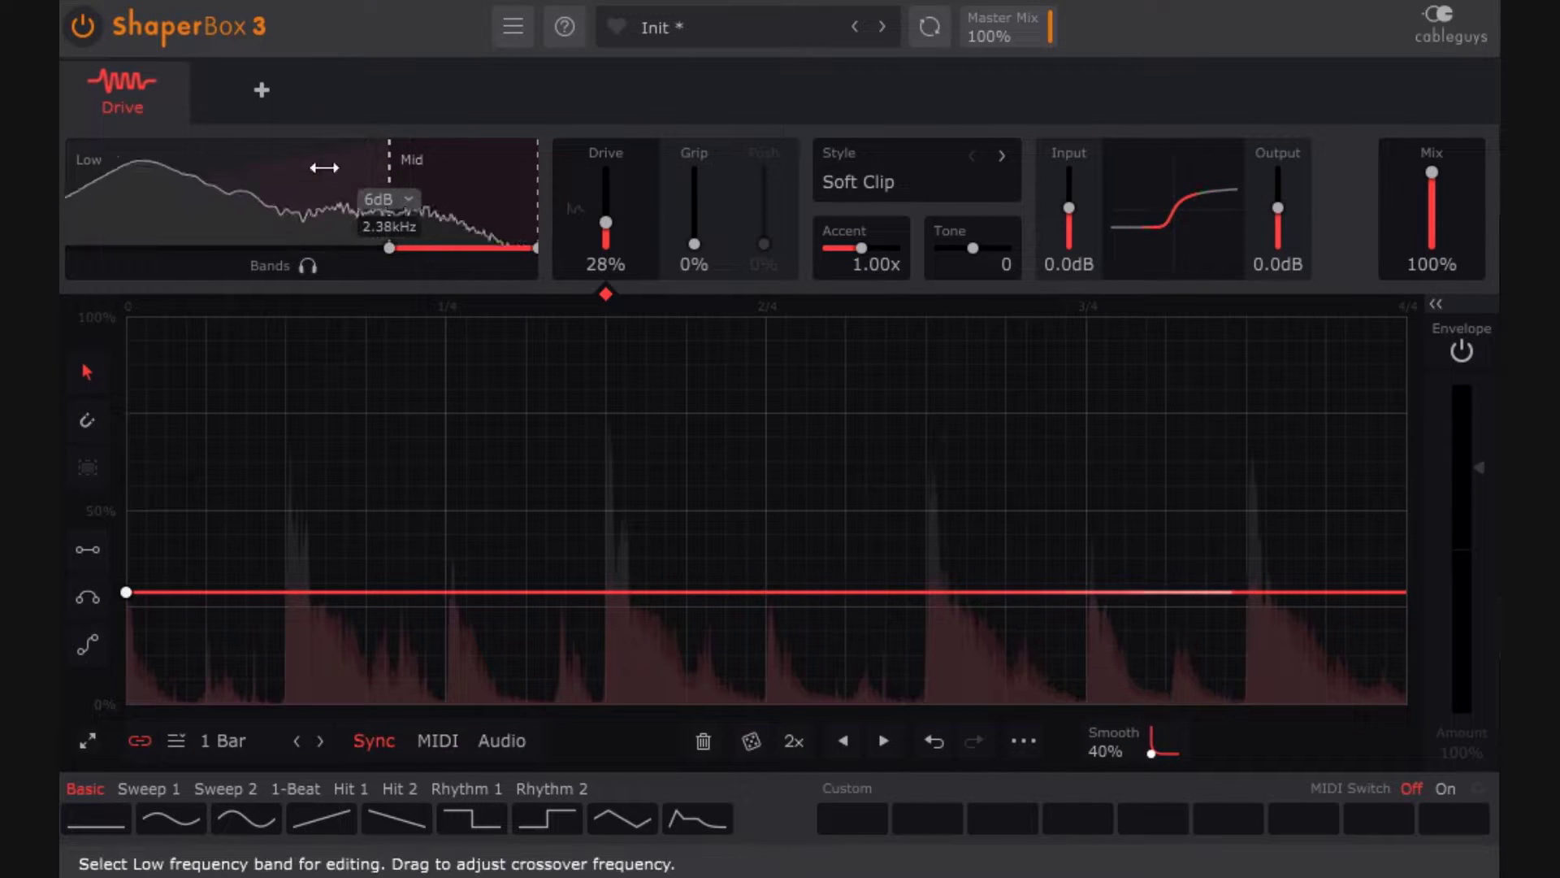
left_click(403, 203)
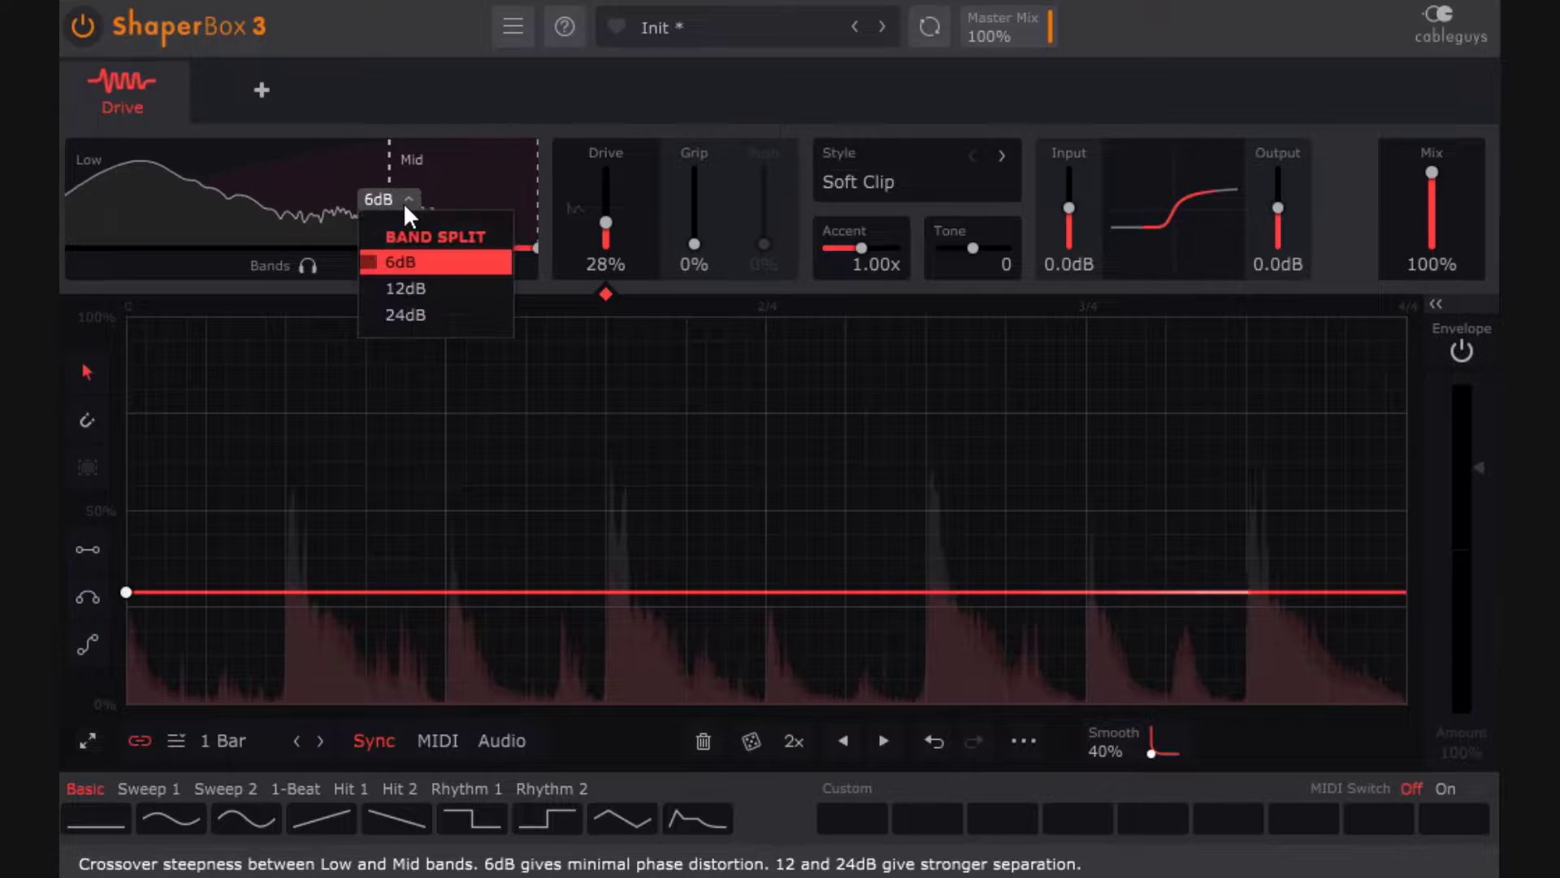
left_click(423, 313)
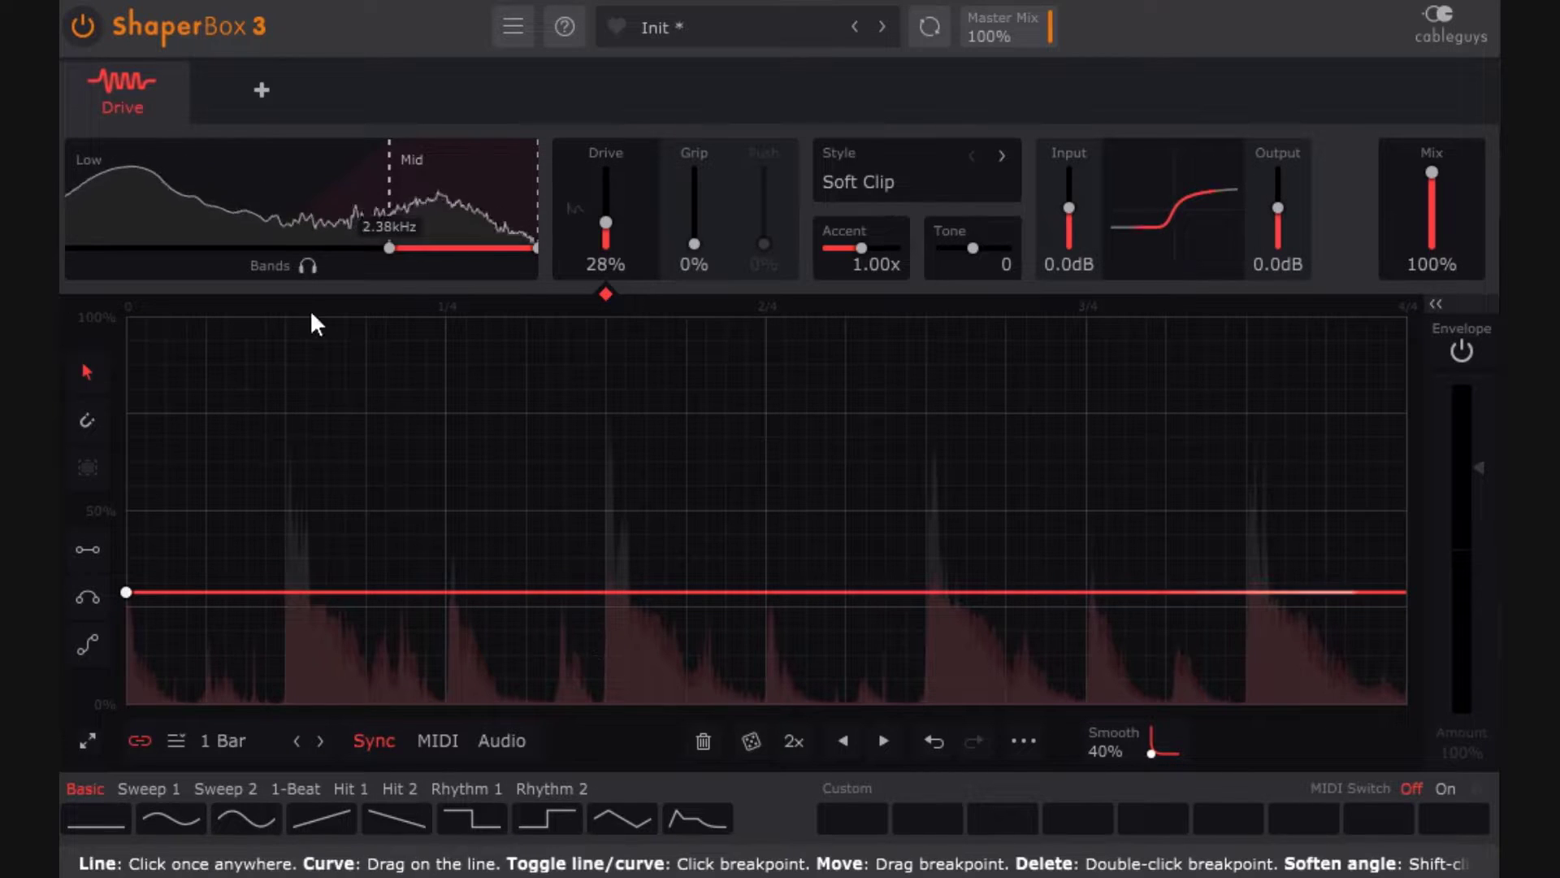
Step: Lower the Low/Mid crossover to 278 Hz and split off a High band at 2.46 kHz
left_click_drag(409, 166, 257, 168)
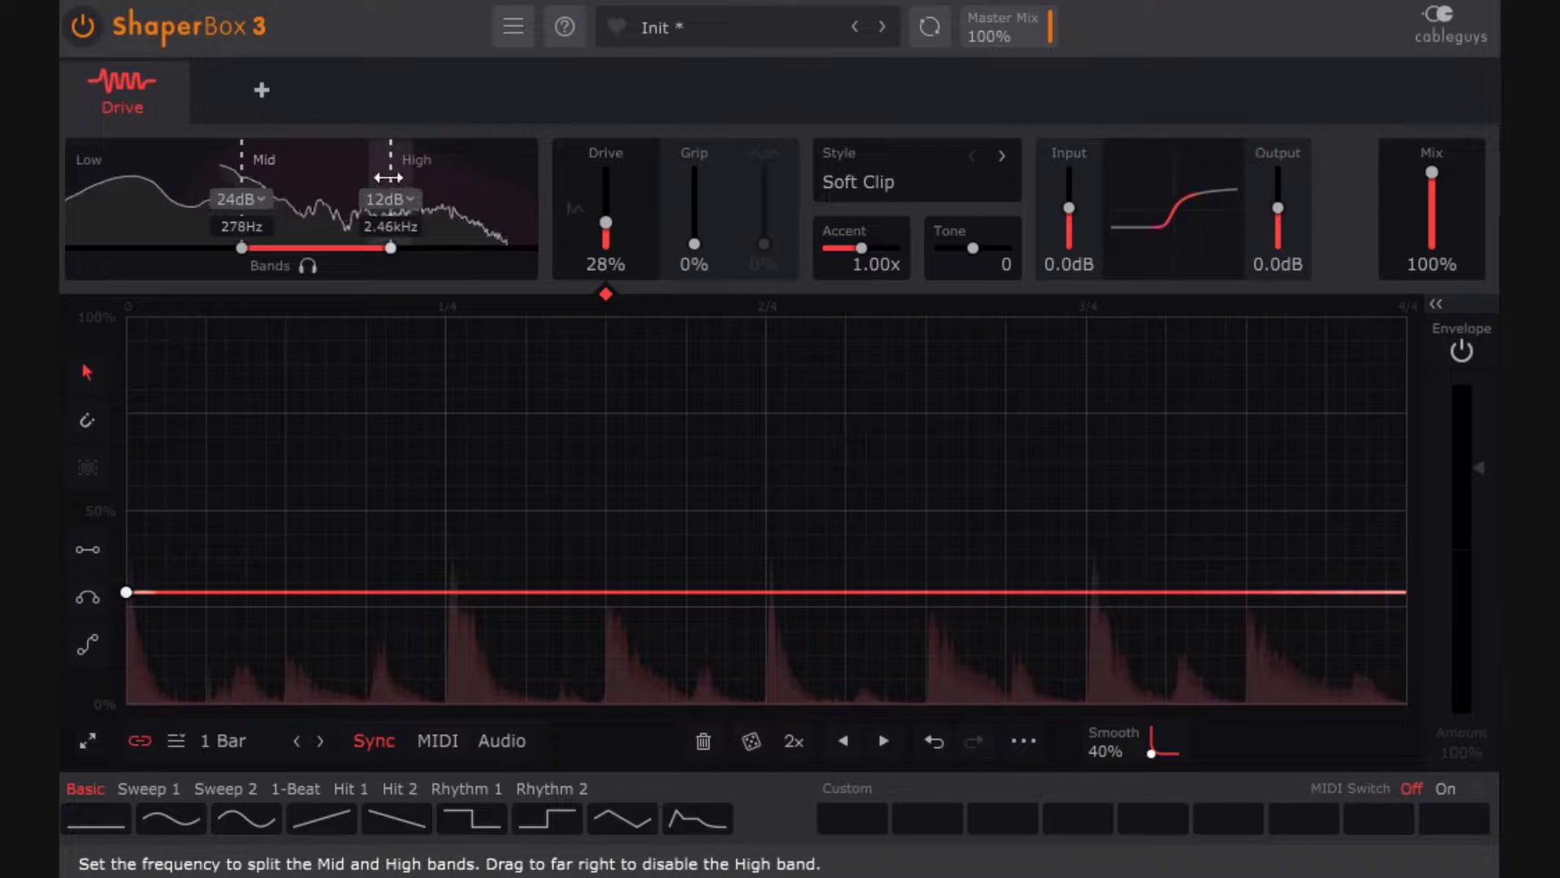
Step: Set the Mid/High band split to 24 dB, narrow the Mid band to 421 Hz–1.46 kHz, and compare against the bypassed Drive shaper
left_click_drag(391, 174, 323, 195)
left_click(395, 199)
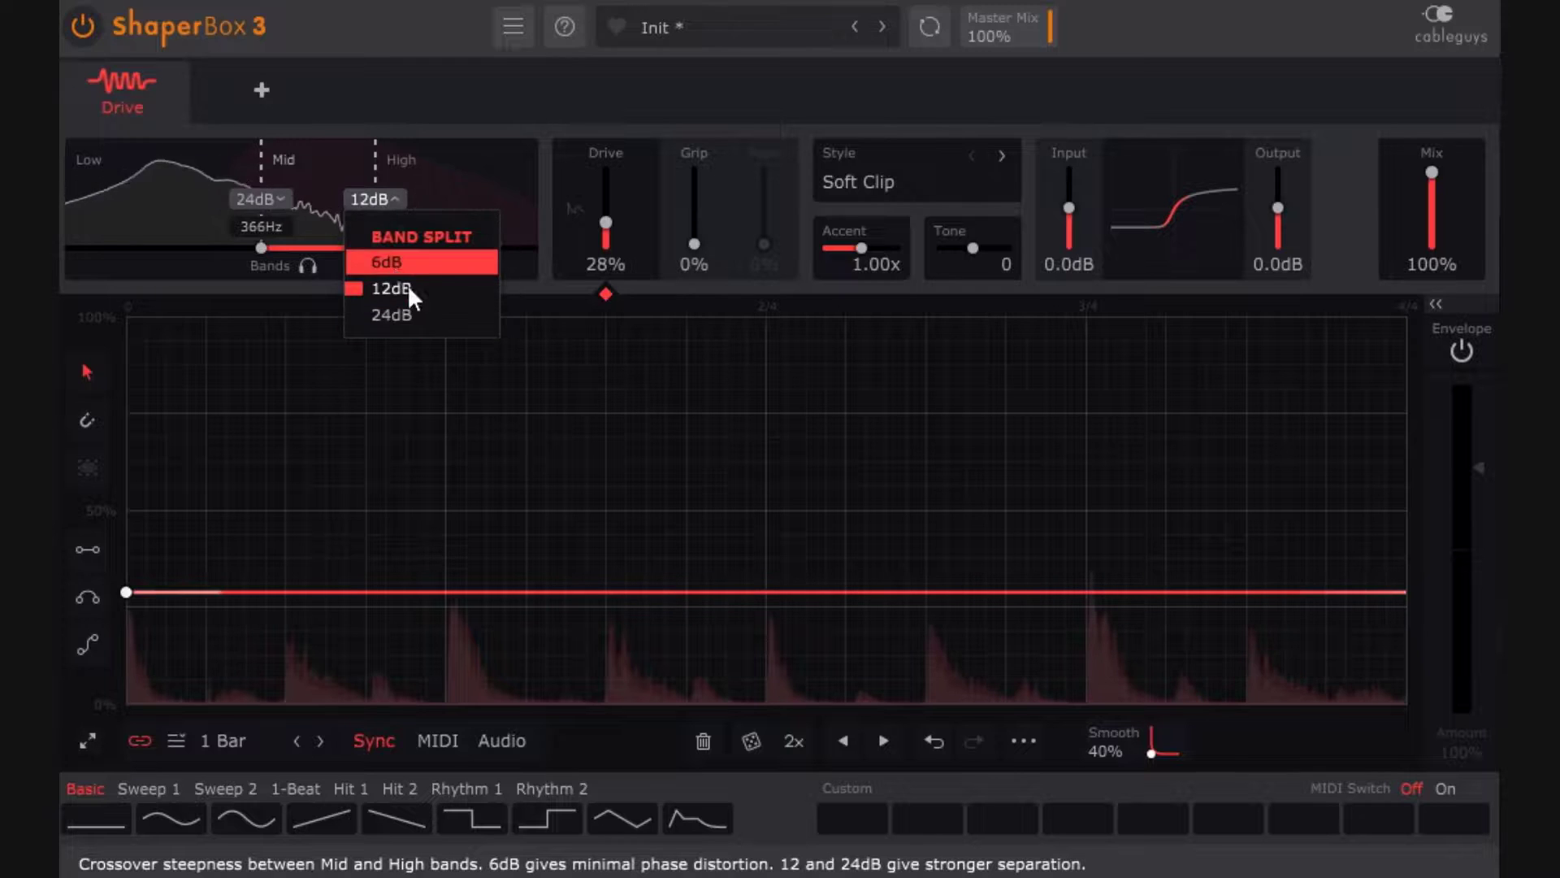
left_click(407, 314)
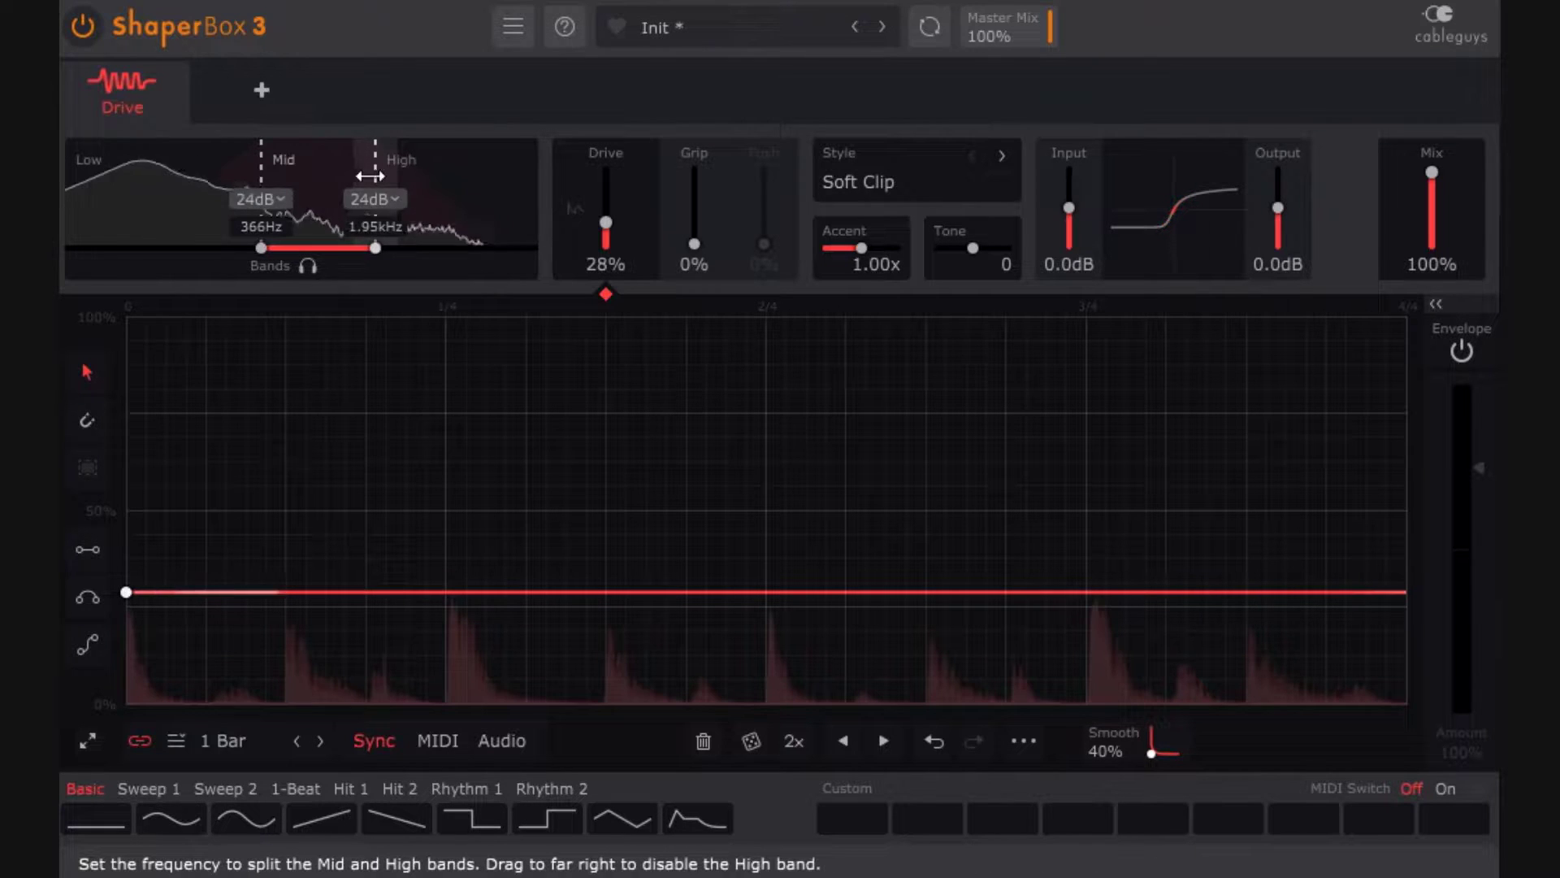
left_click_drag(370, 175, 312, 188)
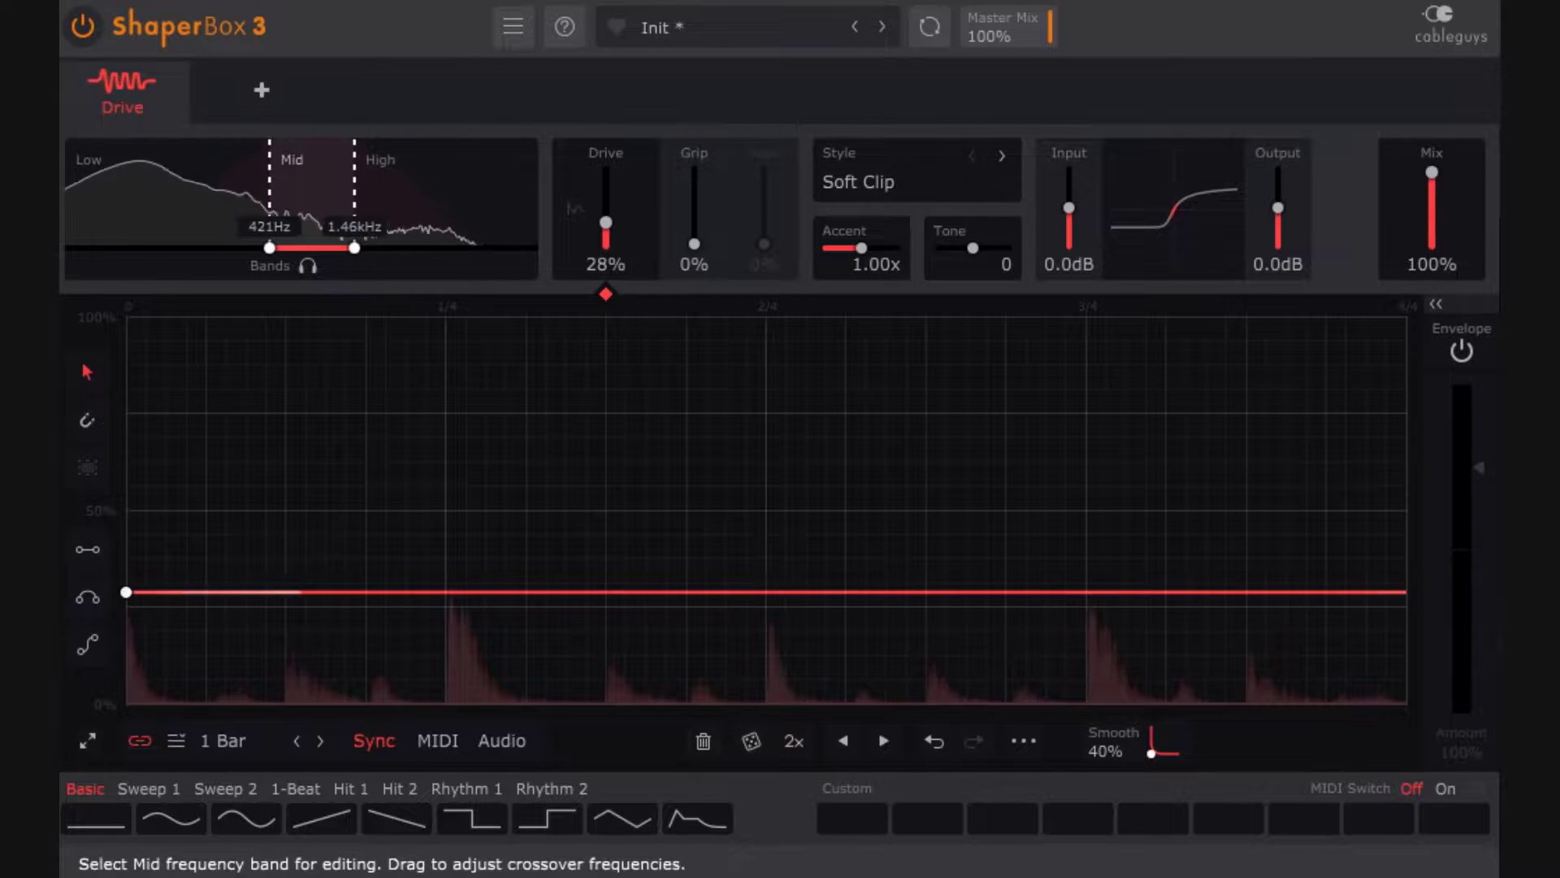
left_click(71, 78)
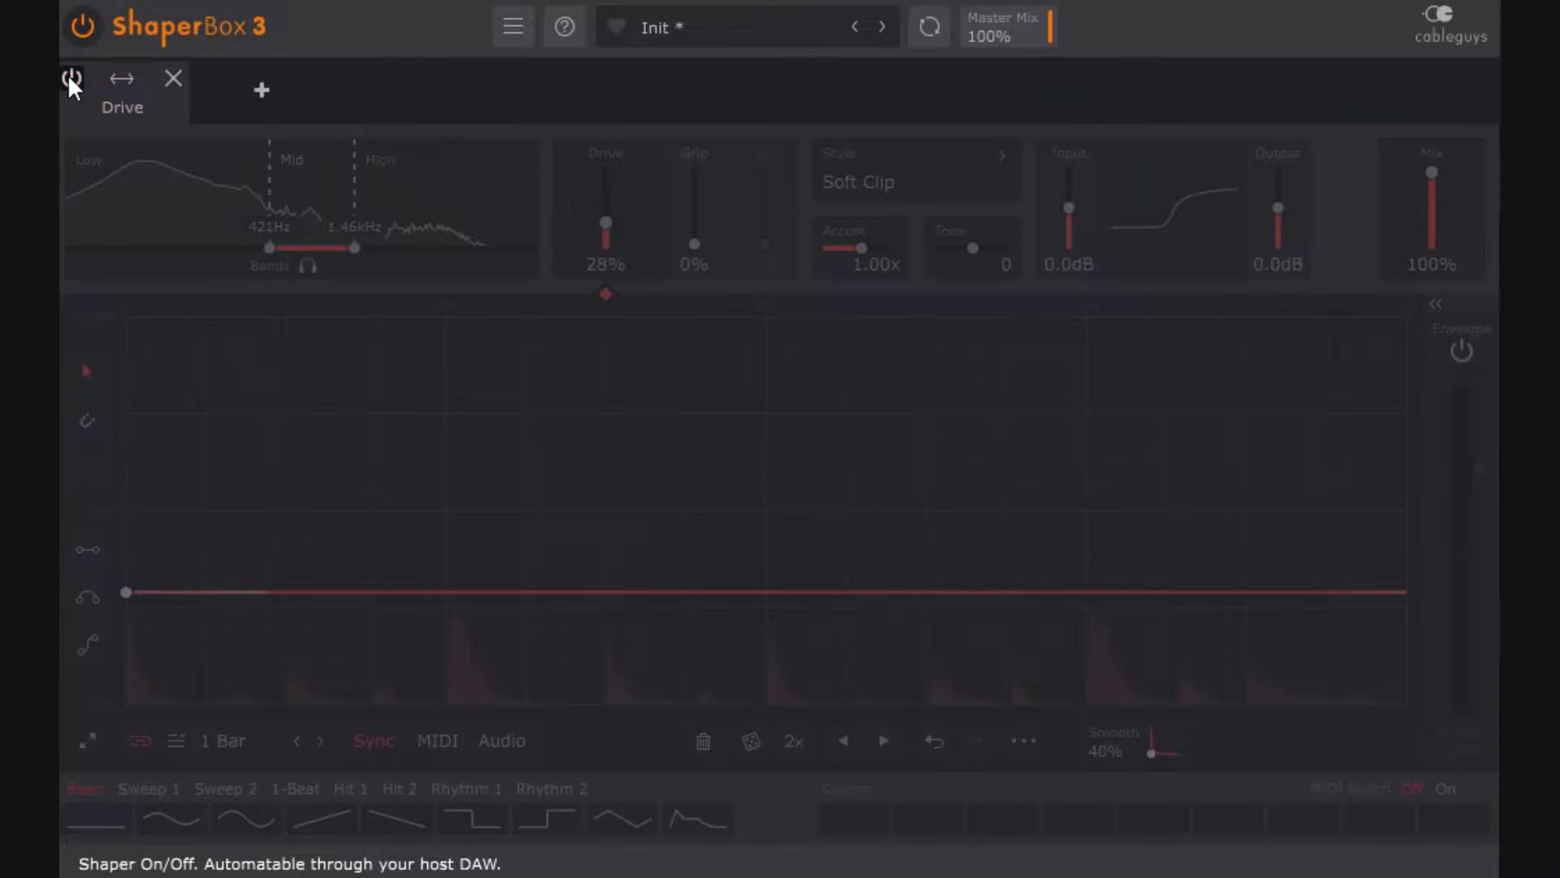
left_click(68, 78)
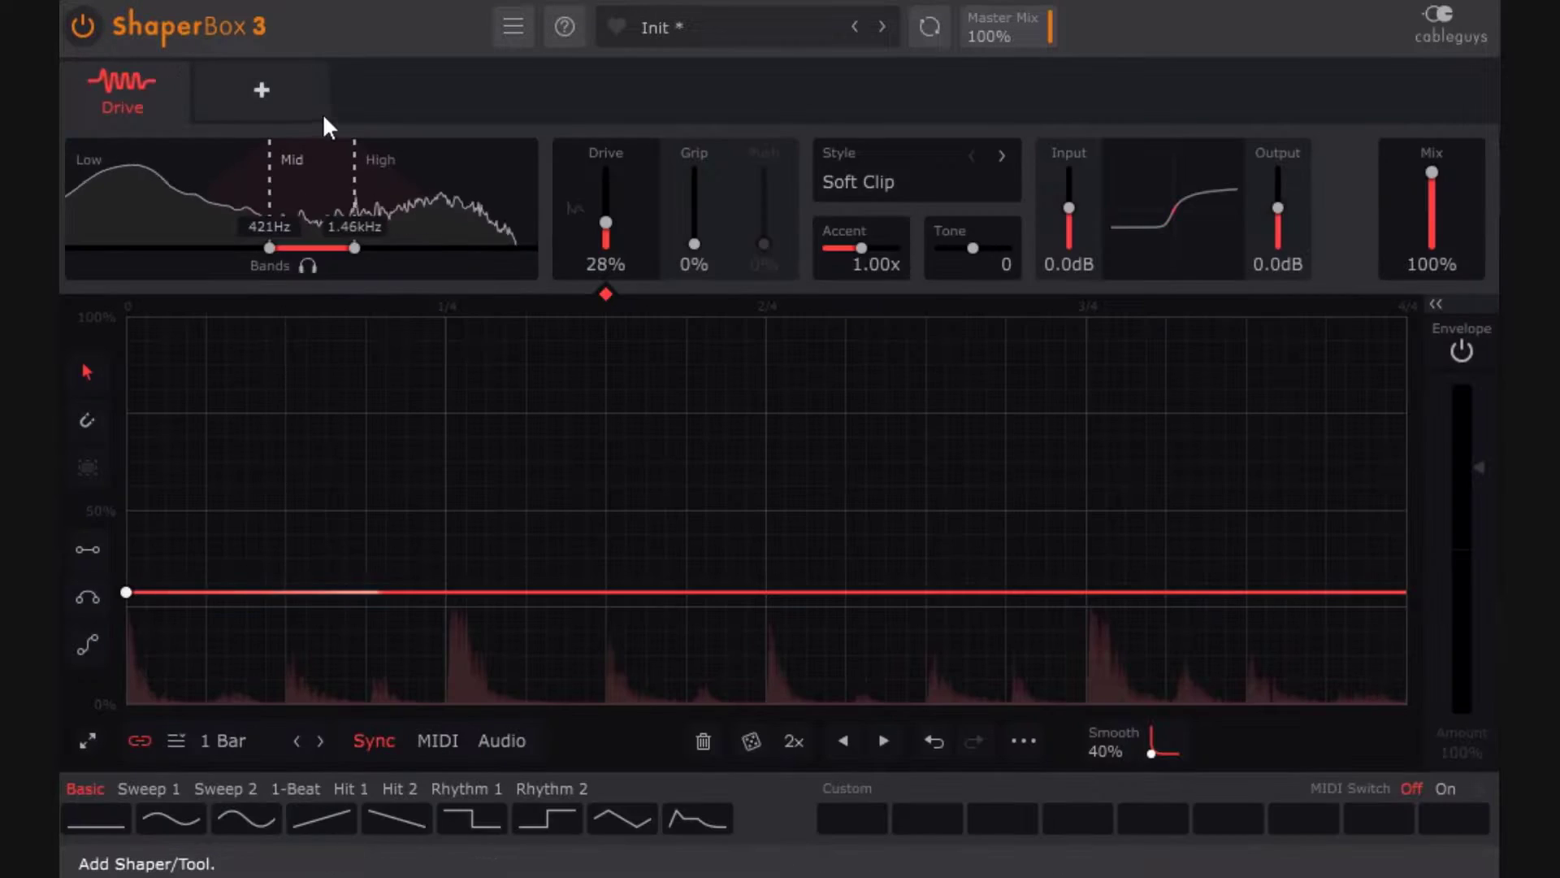
Step: Add a Crush shaper, split off its Low band at 2.38 kHz, and solo the Mid band
left_click(260, 90)
left_click(934, 577)
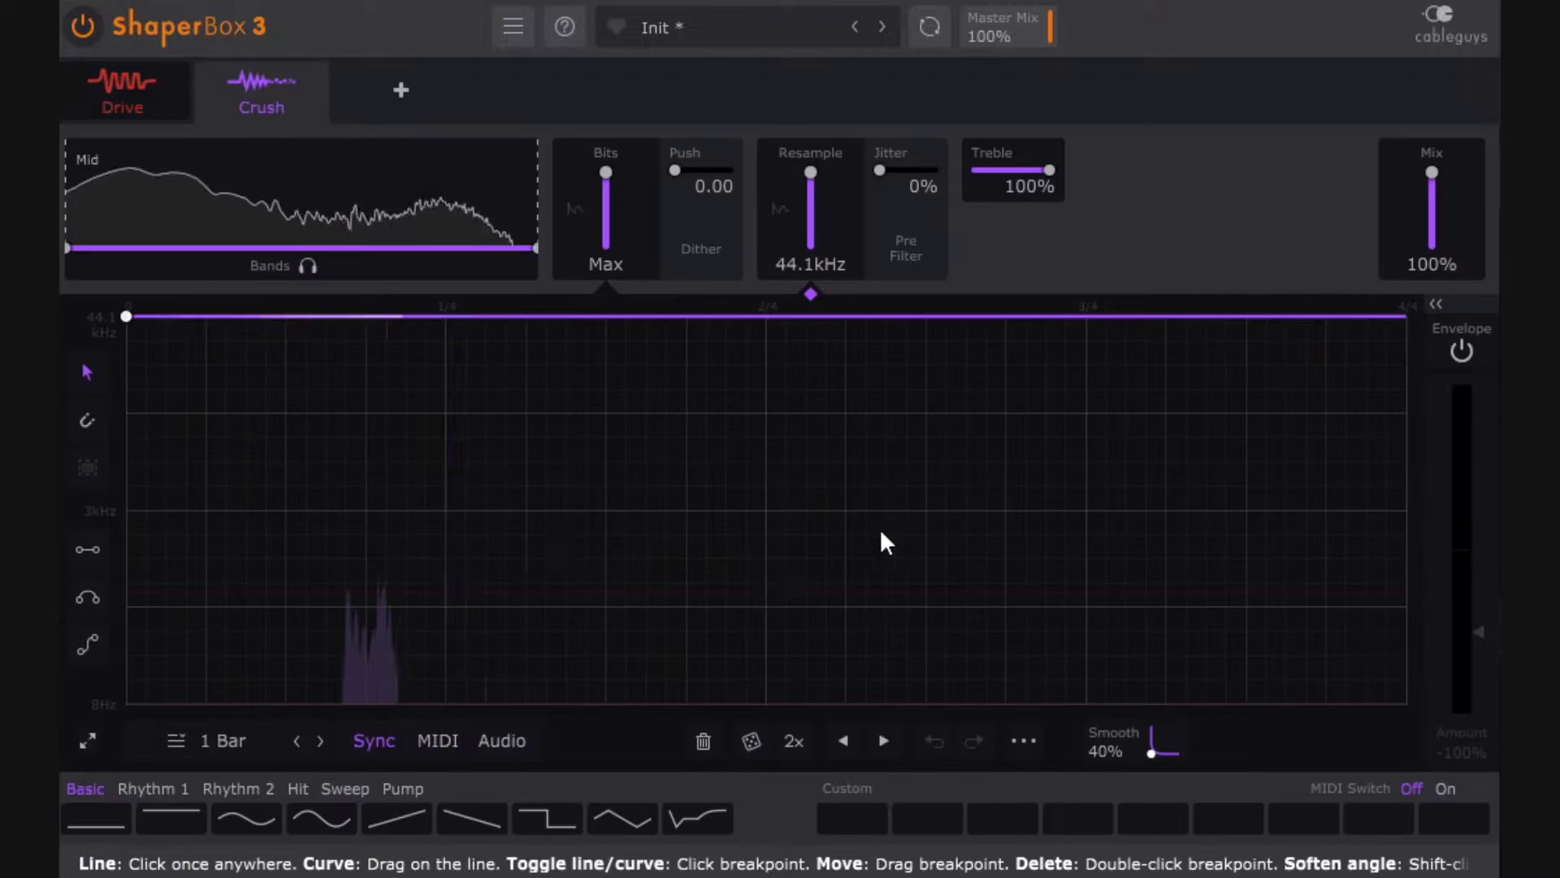
left_click_drag(105, 212, 387, 247)
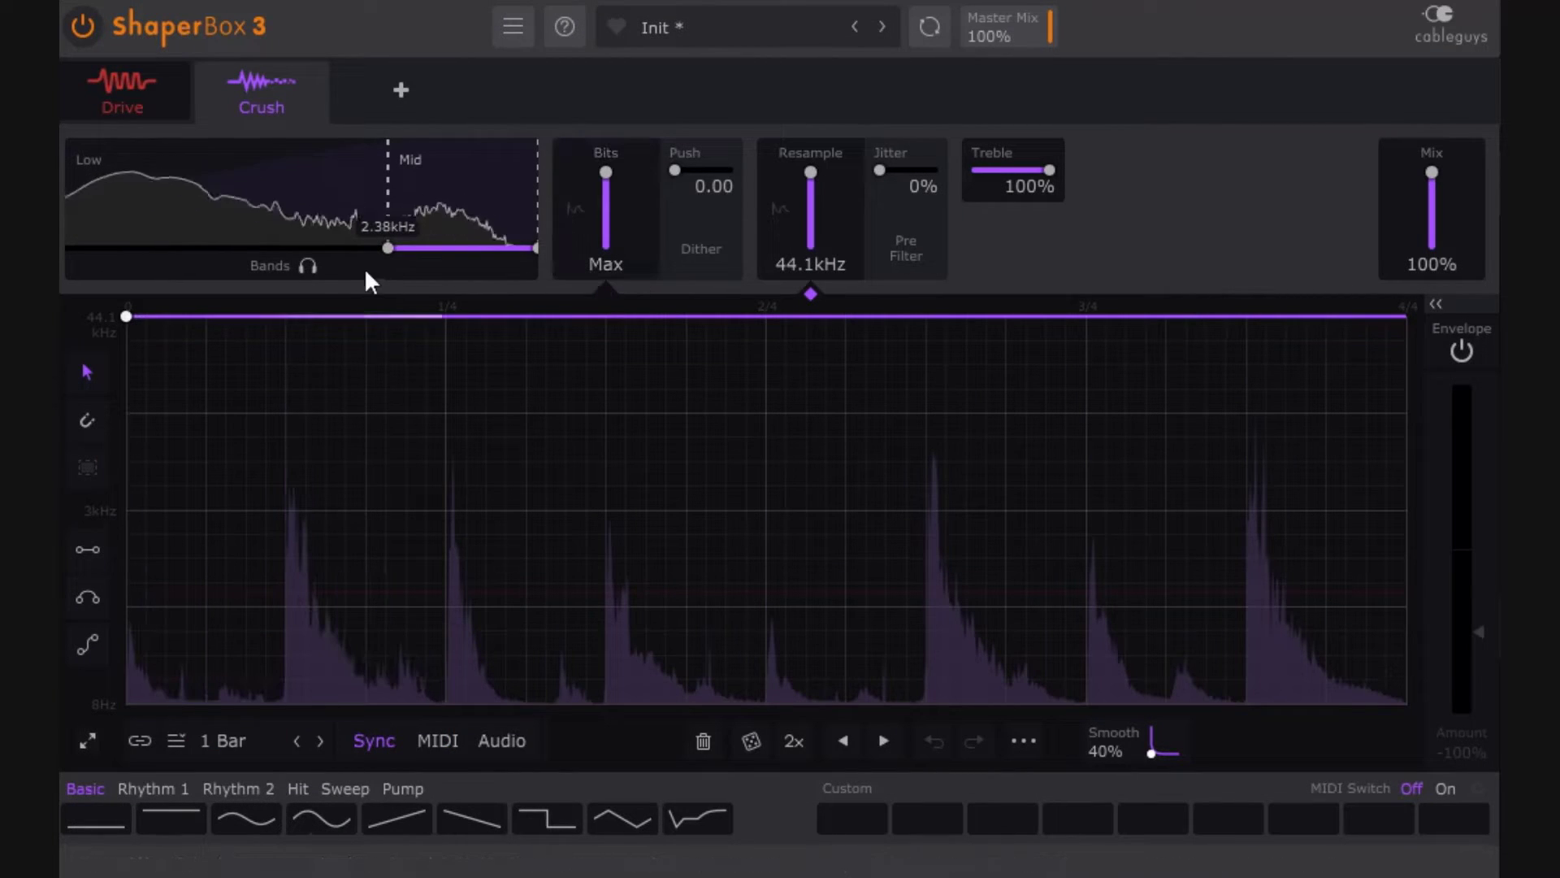
left_click(308, 266)
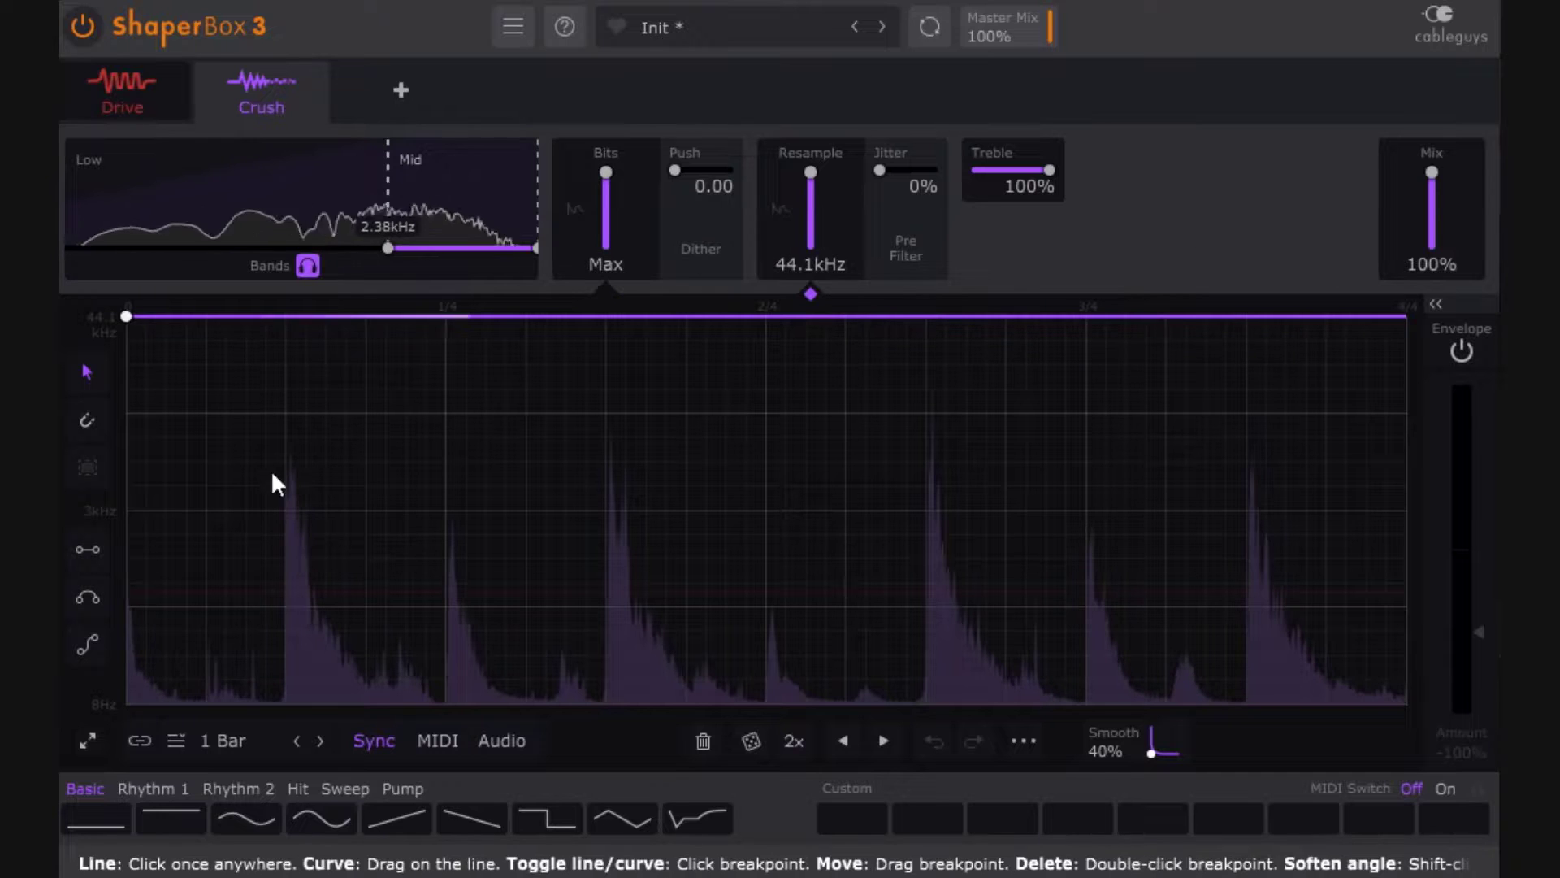
Step: Apply the first curved Rhythm 1 wave to the Crush Mid band's Resample and lower the band's mix to 37%
left_click_drag(129, 317, 126, 426)
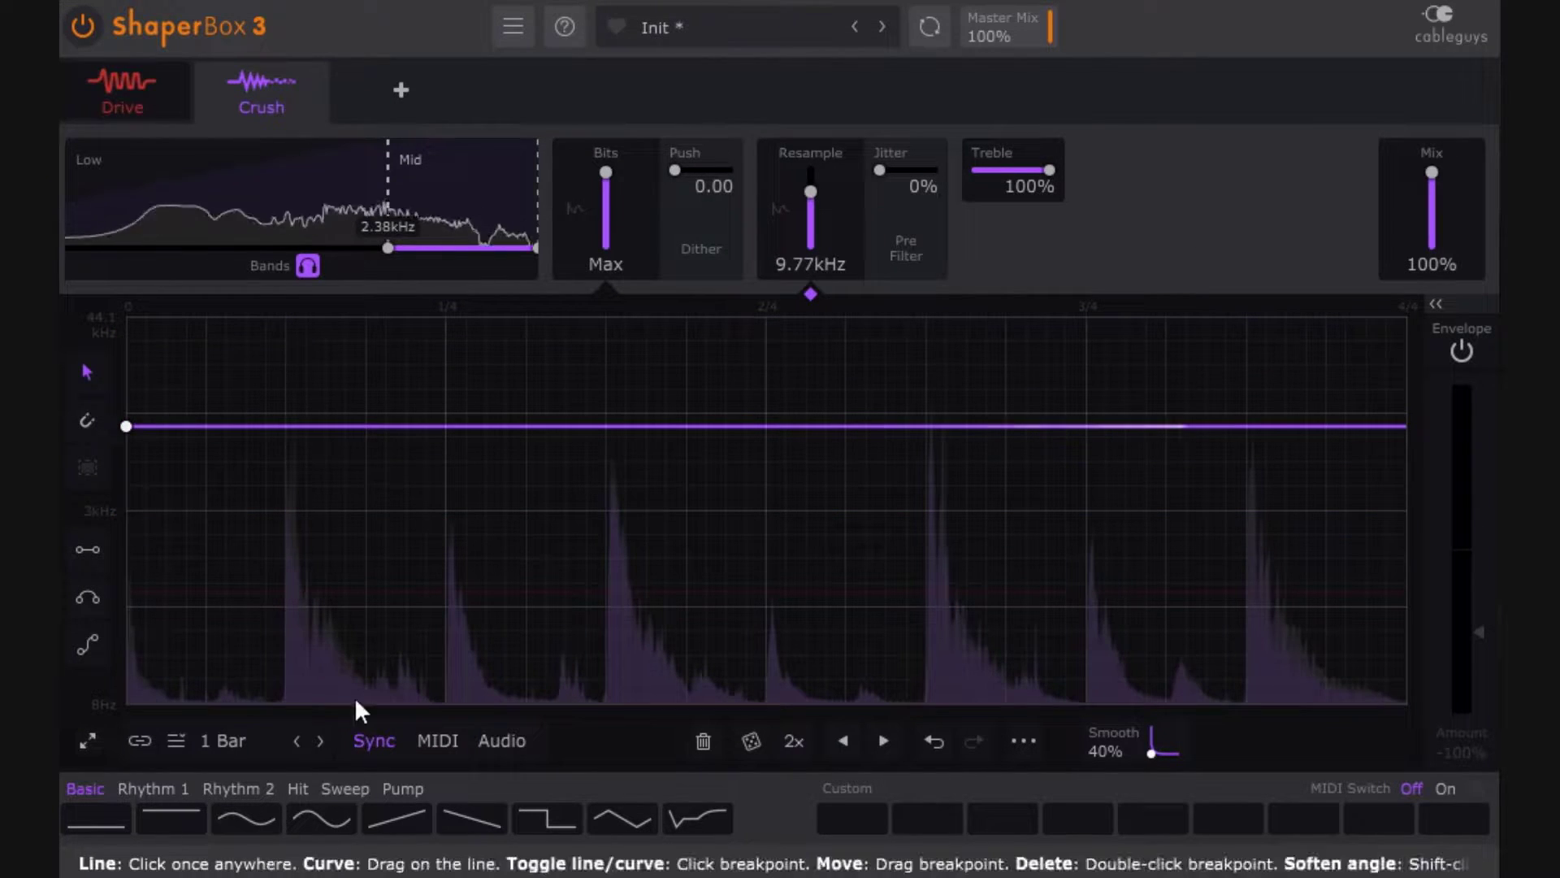
left_click(167, 788)
left_click(251, 812)
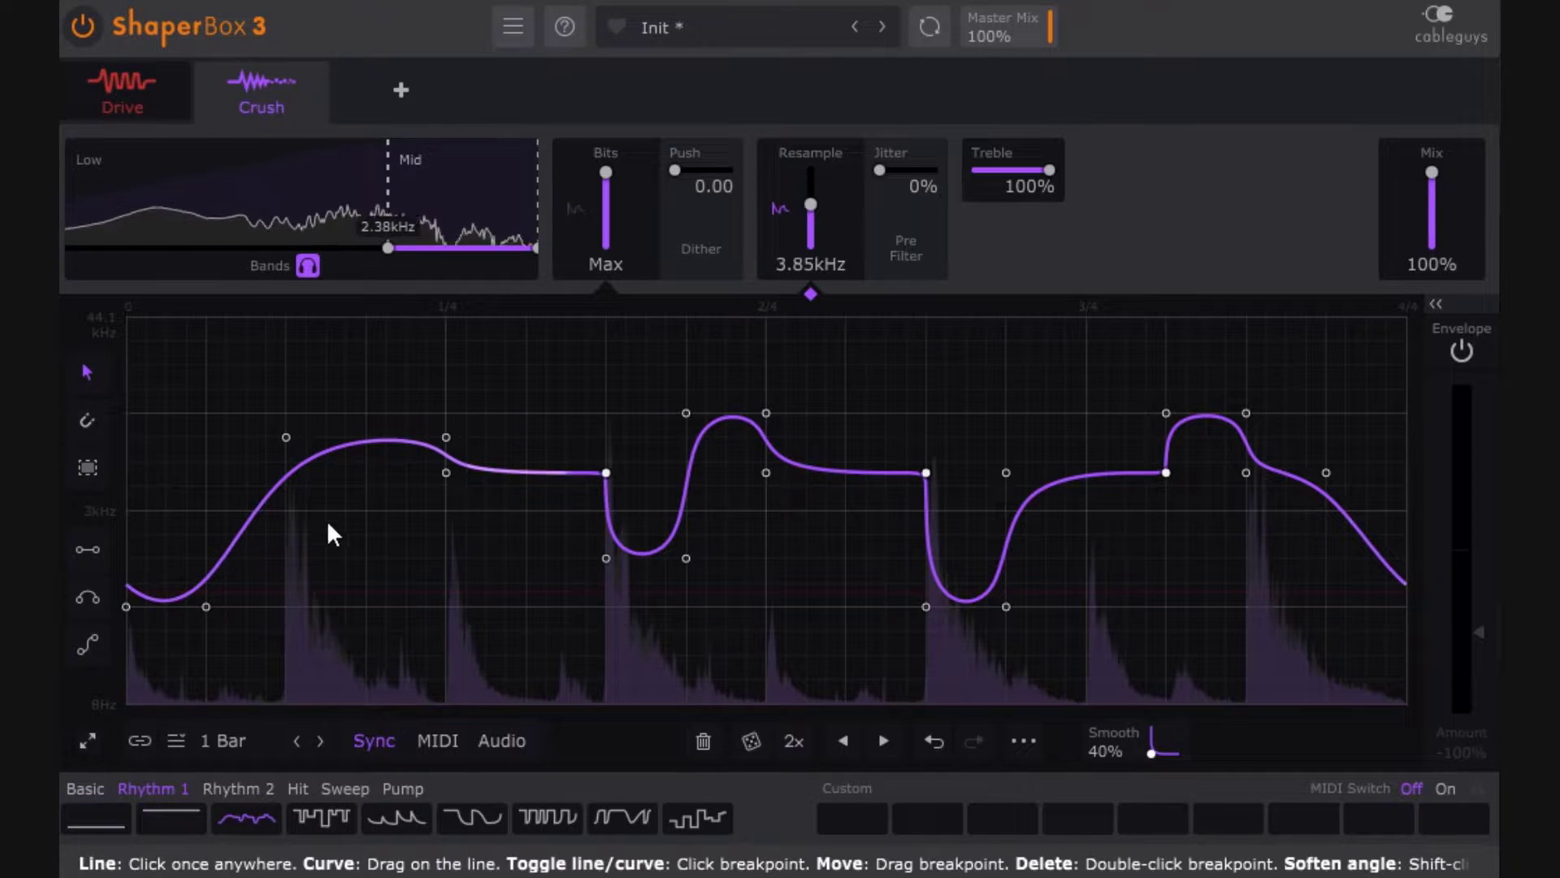
left_click_drag(1432, 173, 1431, 215)
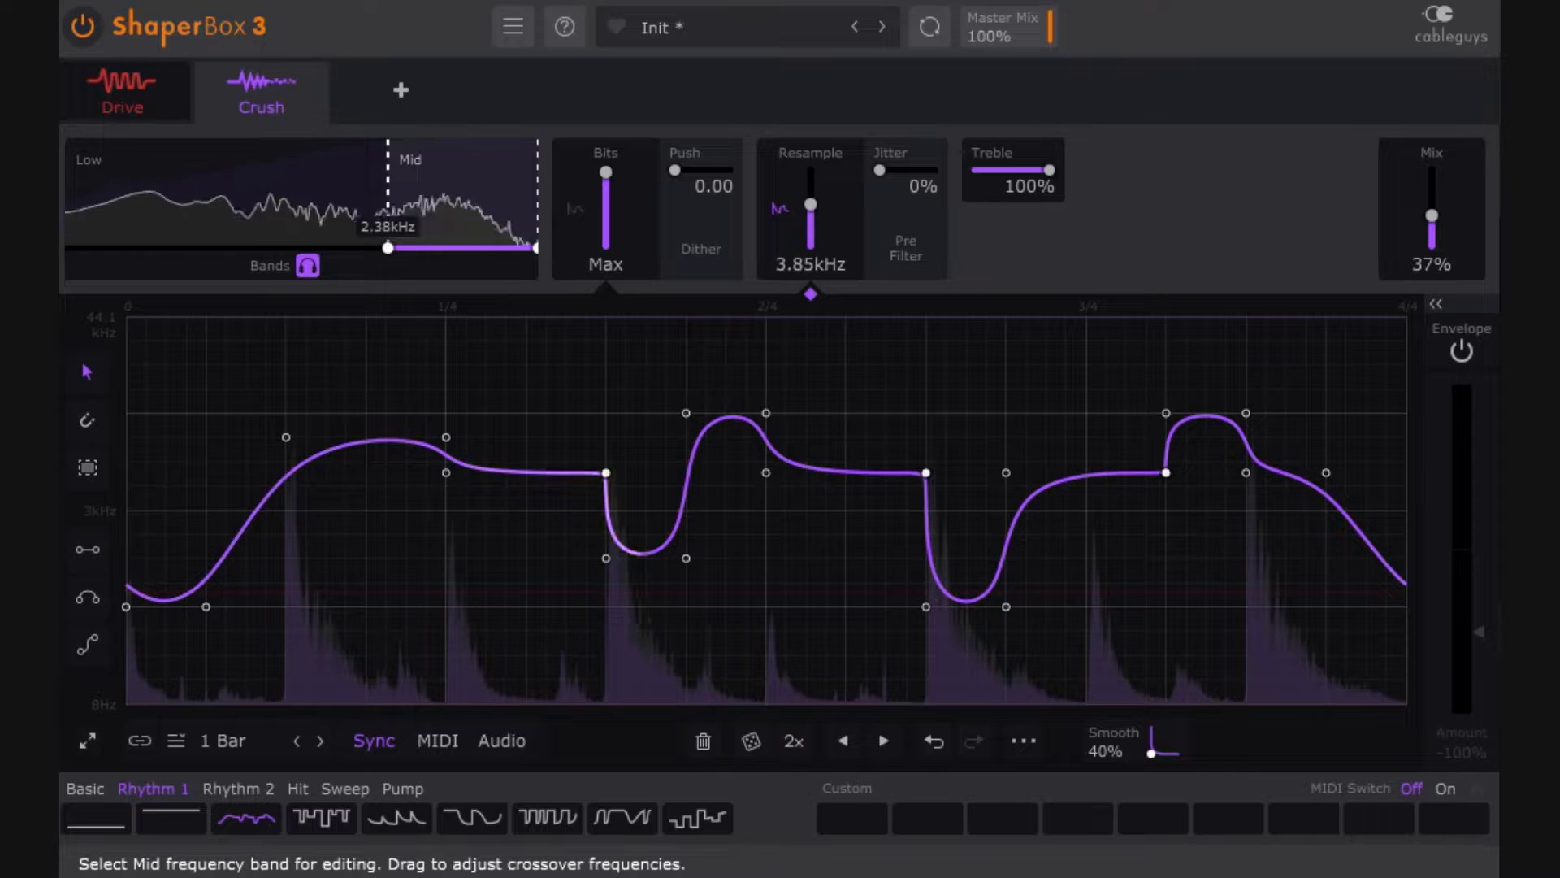
Step: Raise Crush's Low/Mid crossover to 3.72 kHz with band solo off, and compare against the dry signal using the master bypass
left_click(395, 192)
left_click(385, 162)
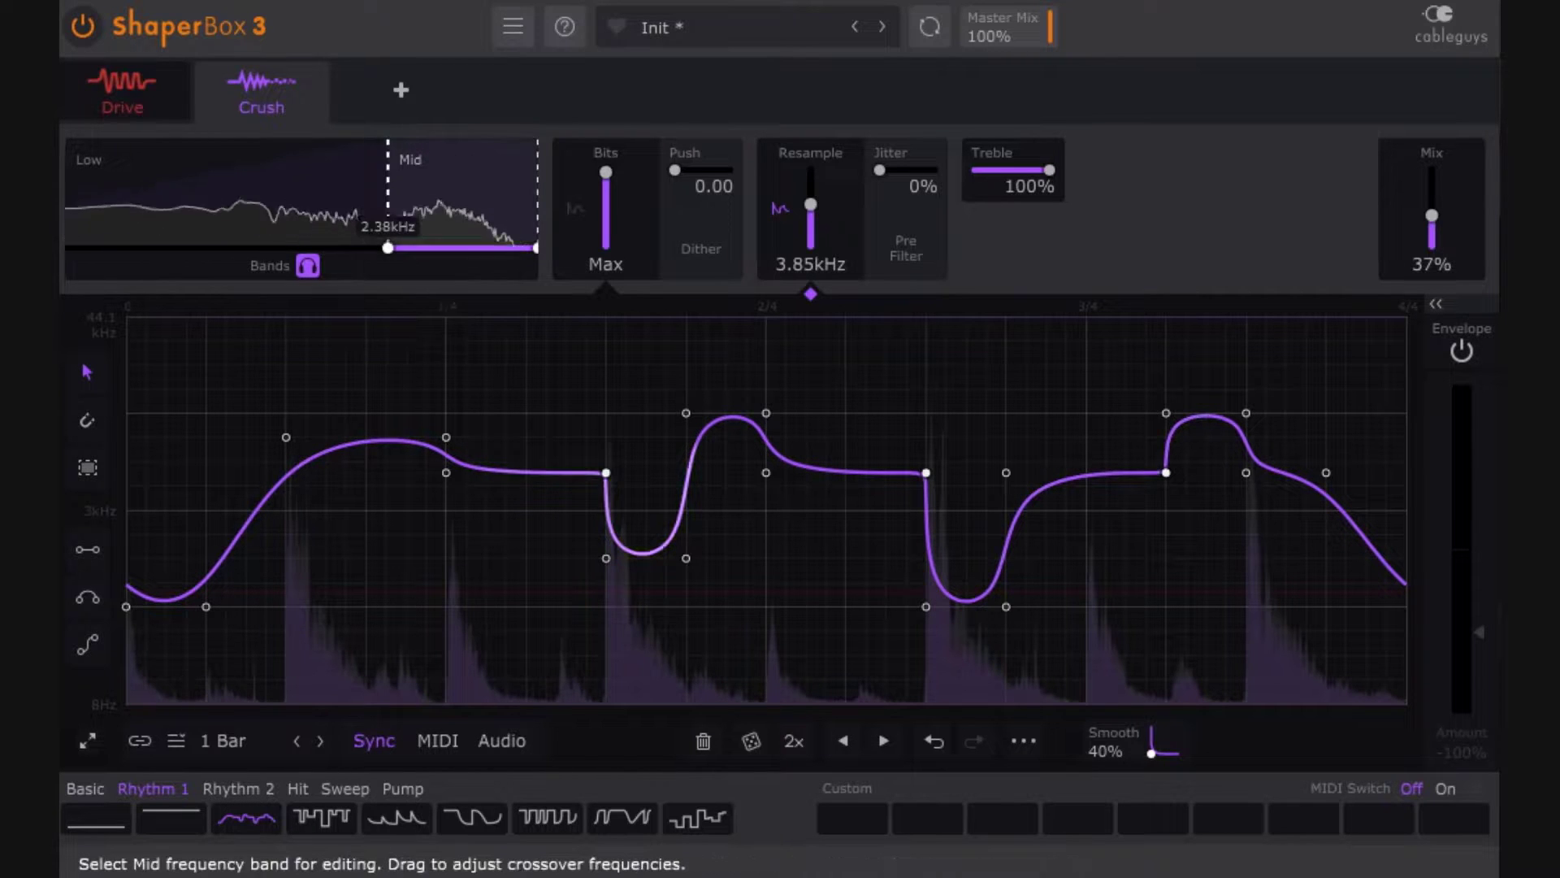
left_click_drag(388, 163, 423, 163)
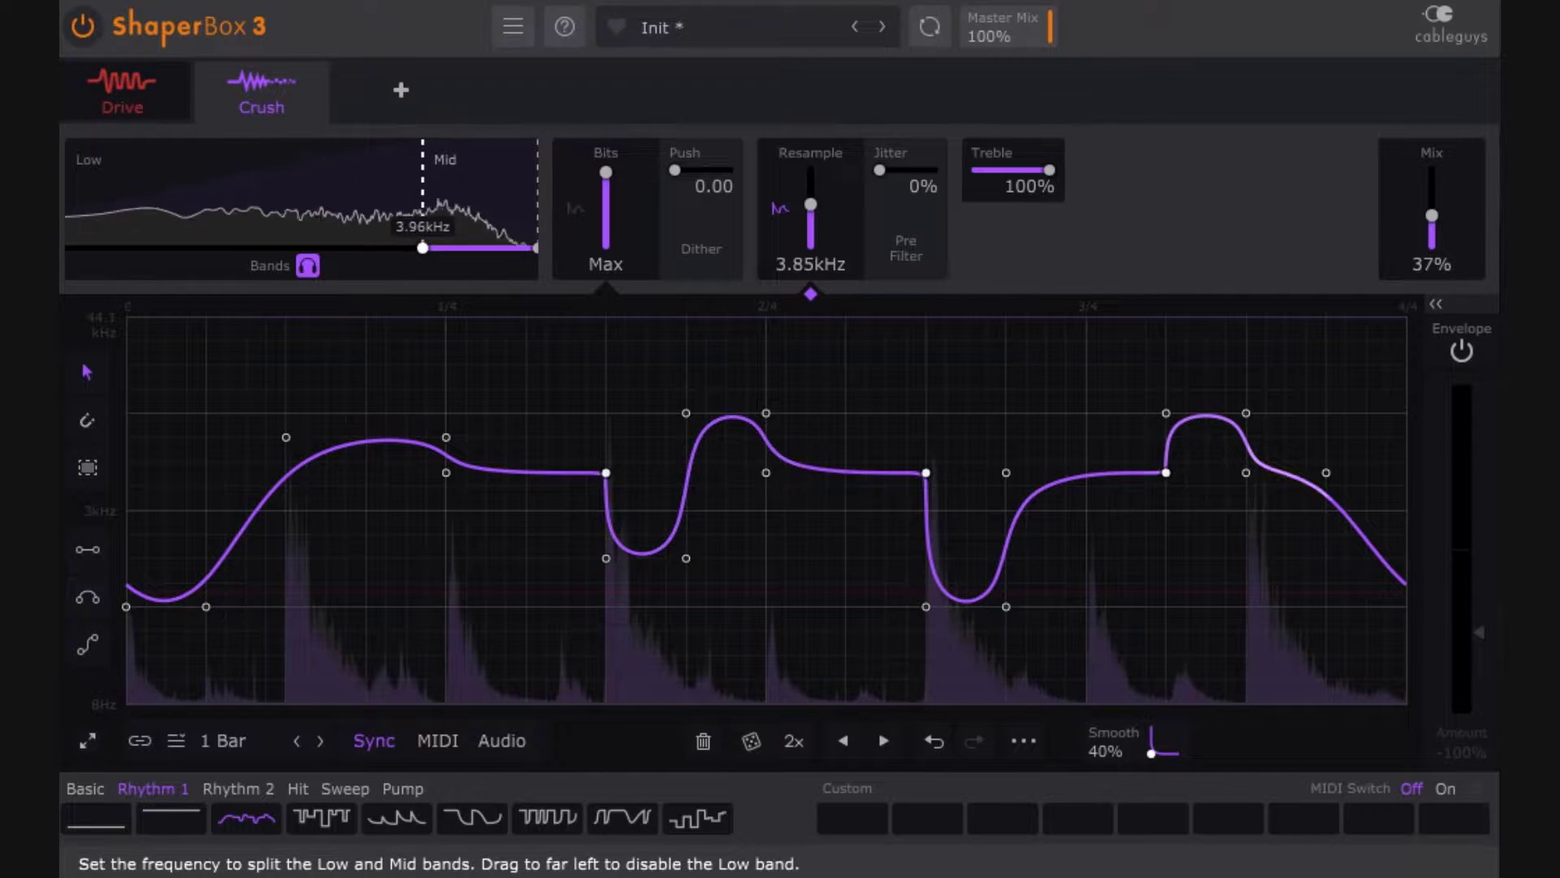
left_click(309, 263)
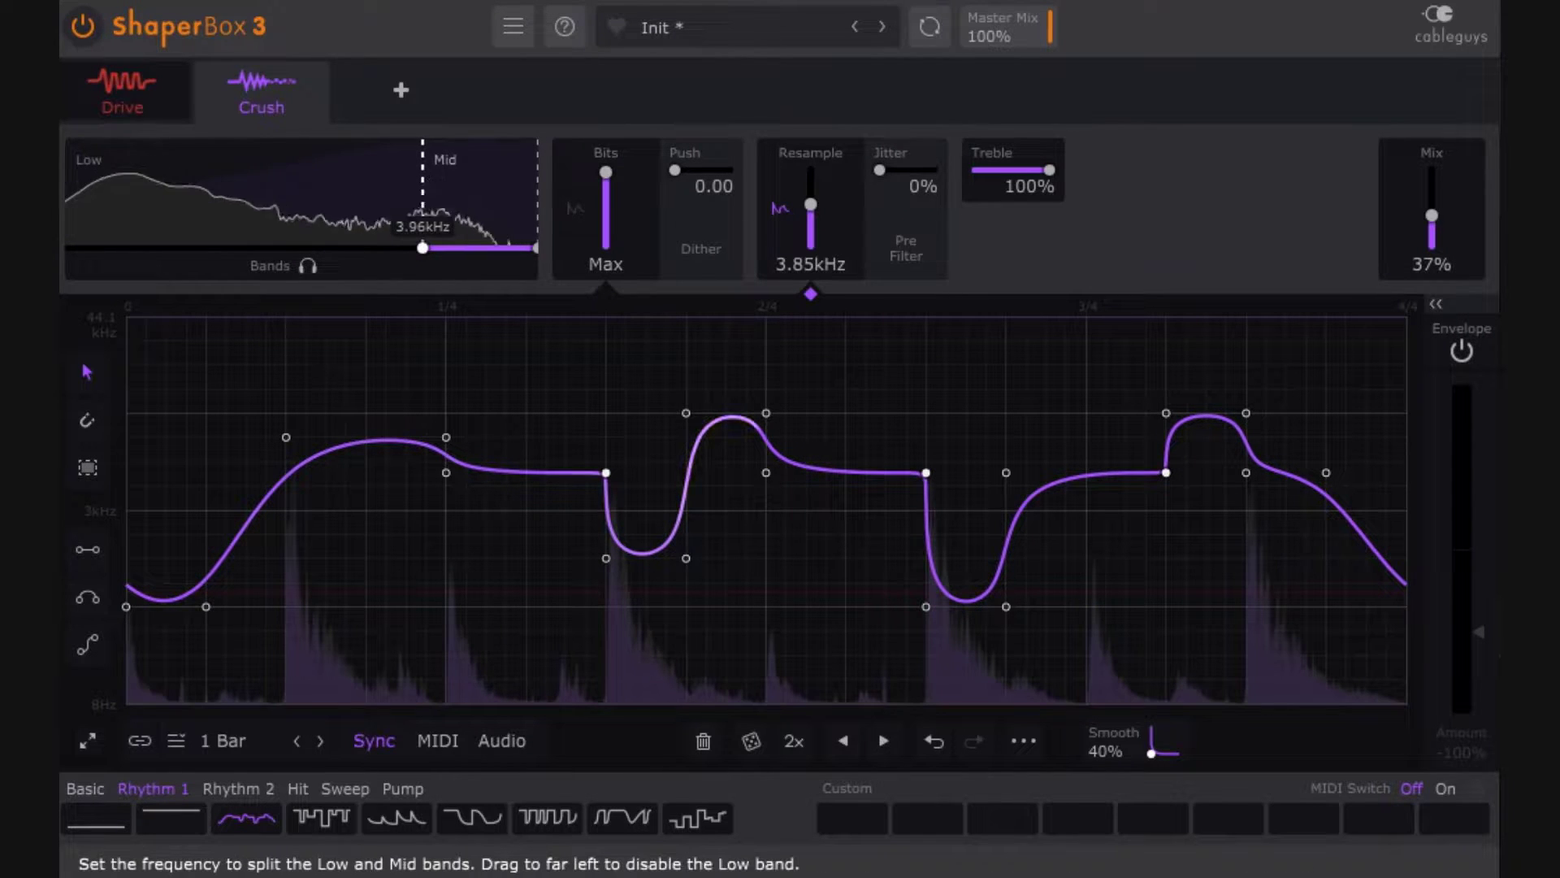
left_click_drag(423, 247, 418, 247)
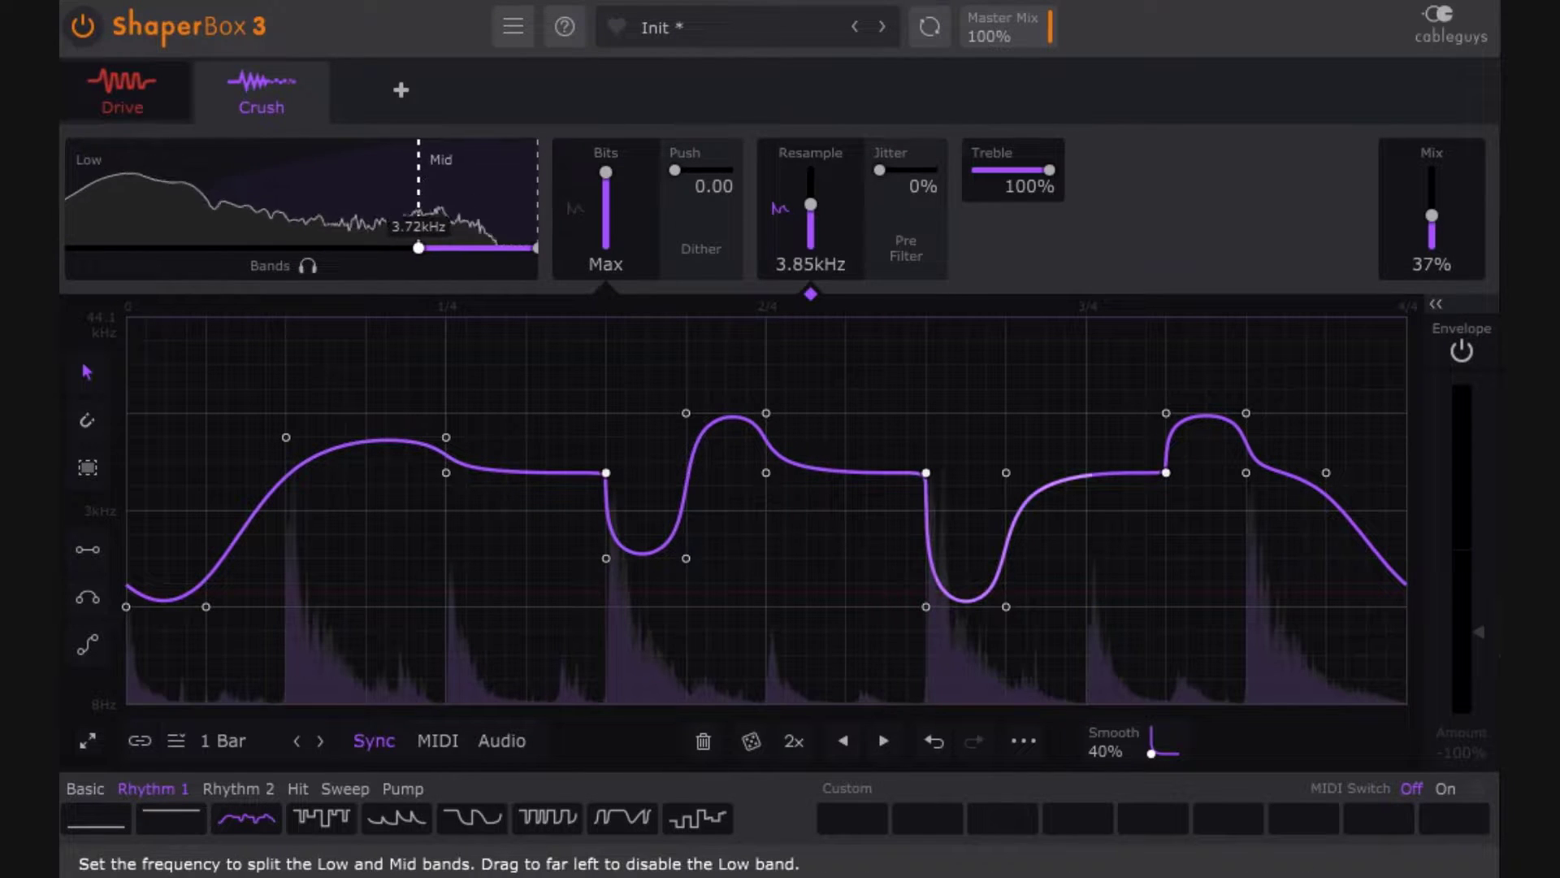
left_click(87, 25)
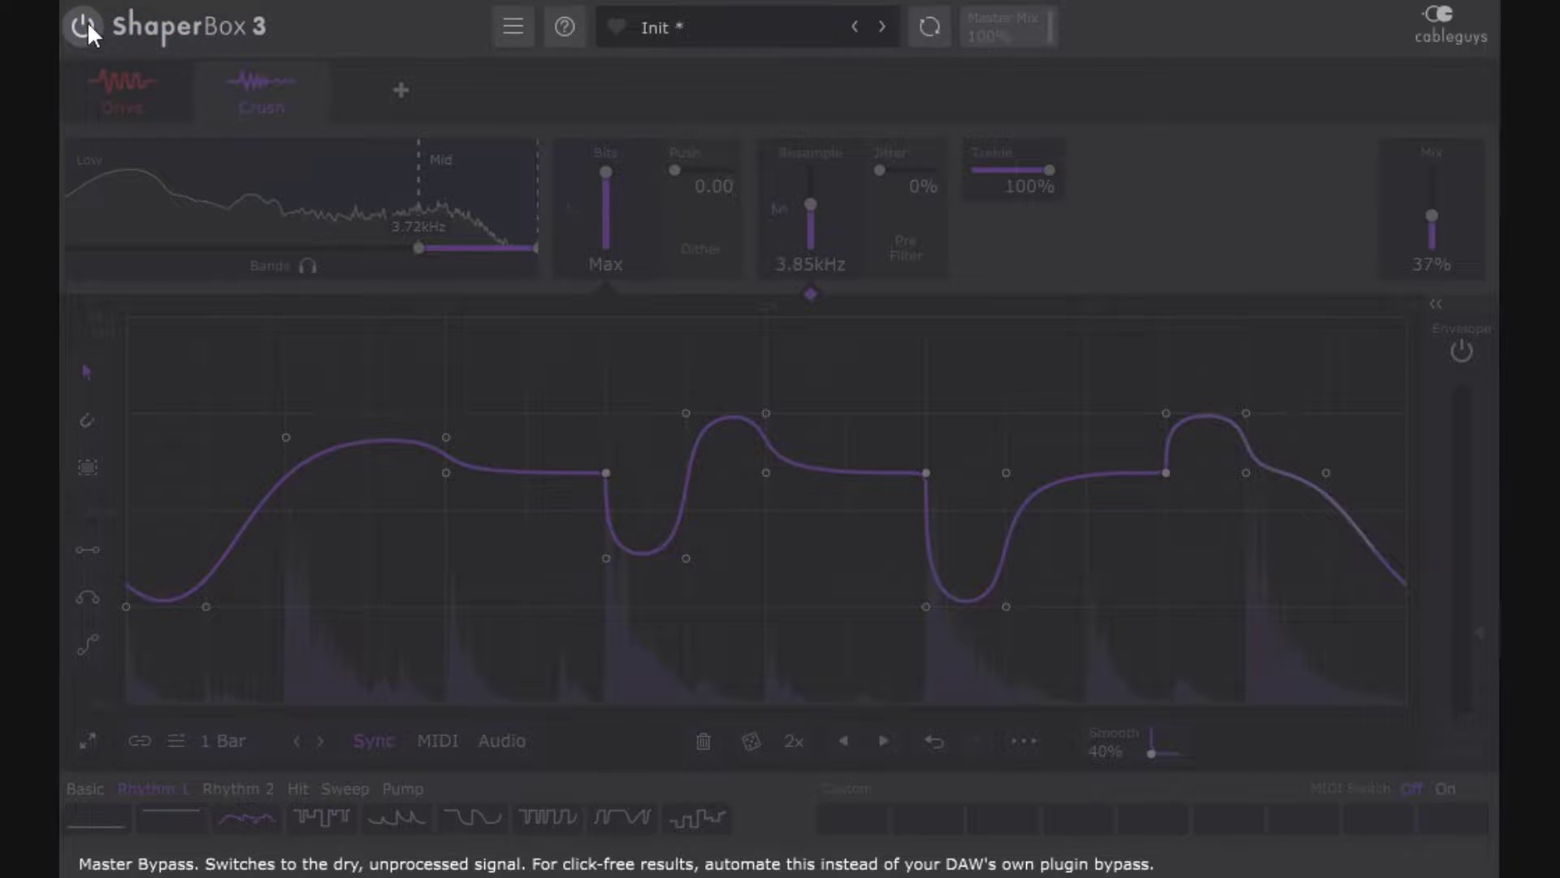
left_click(86, 24)
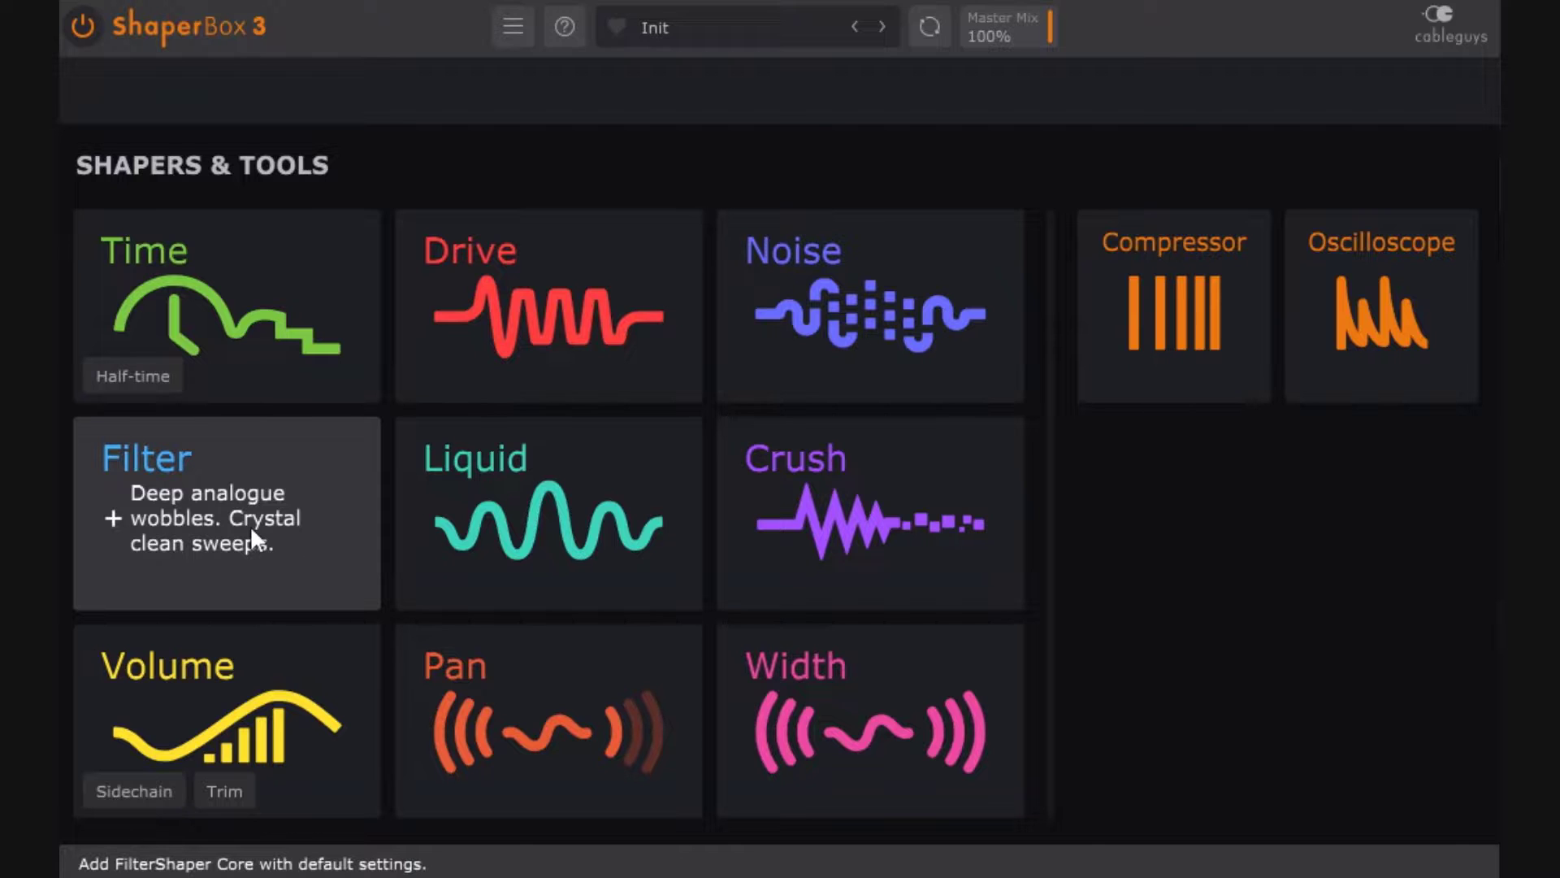
Step: Add a Filter shaper, split off a Low band at 366 Hz, and solo that band
left_click(250, 525)
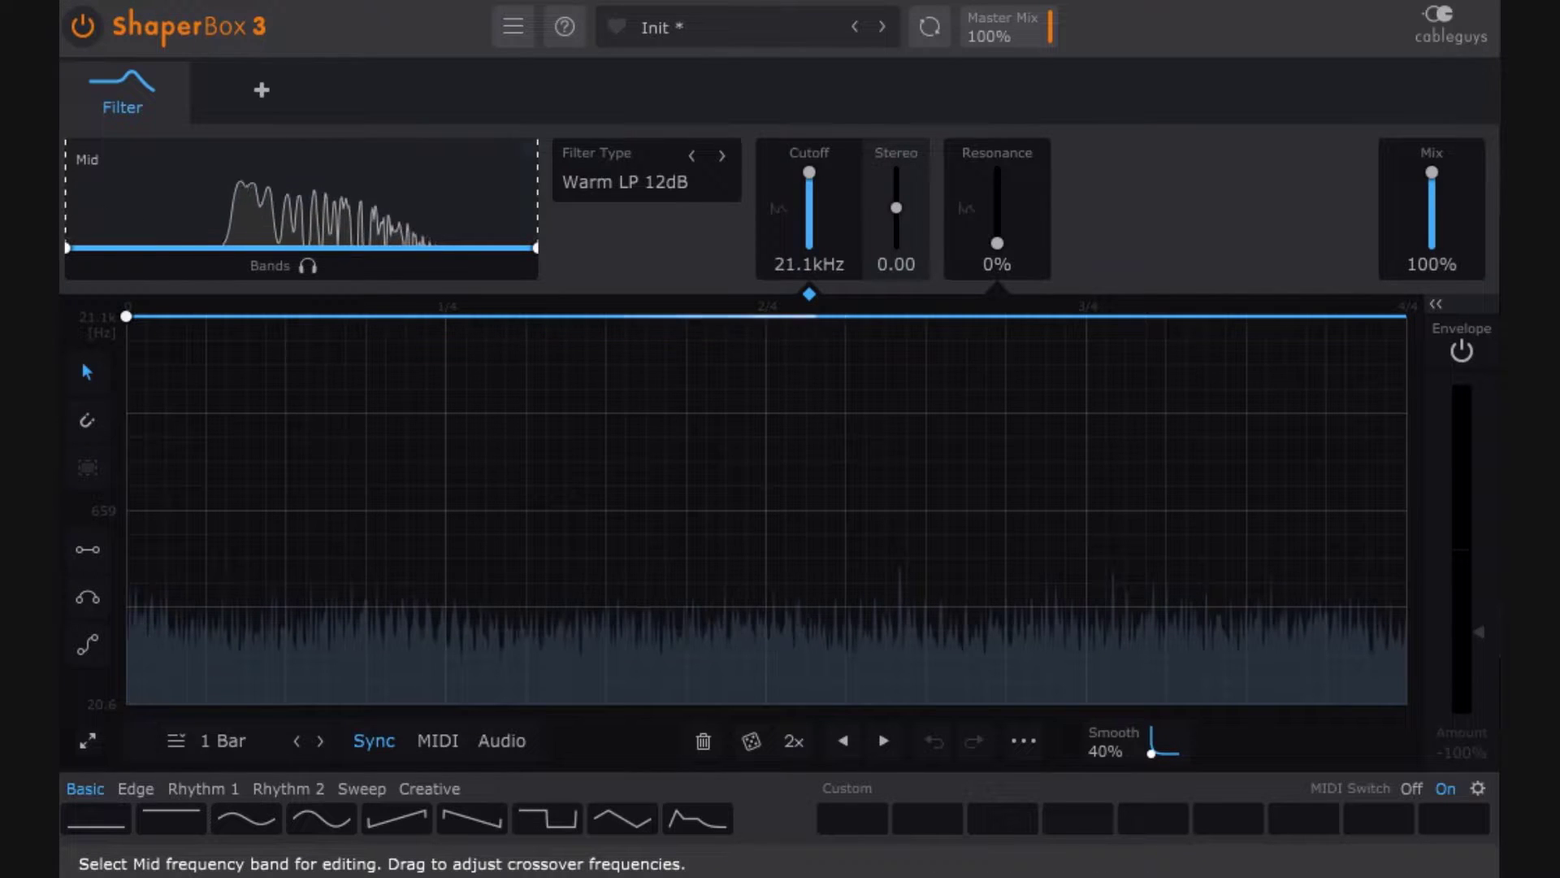
left_click_drag(67, 201, 261, 200)
left_click(216, 201)
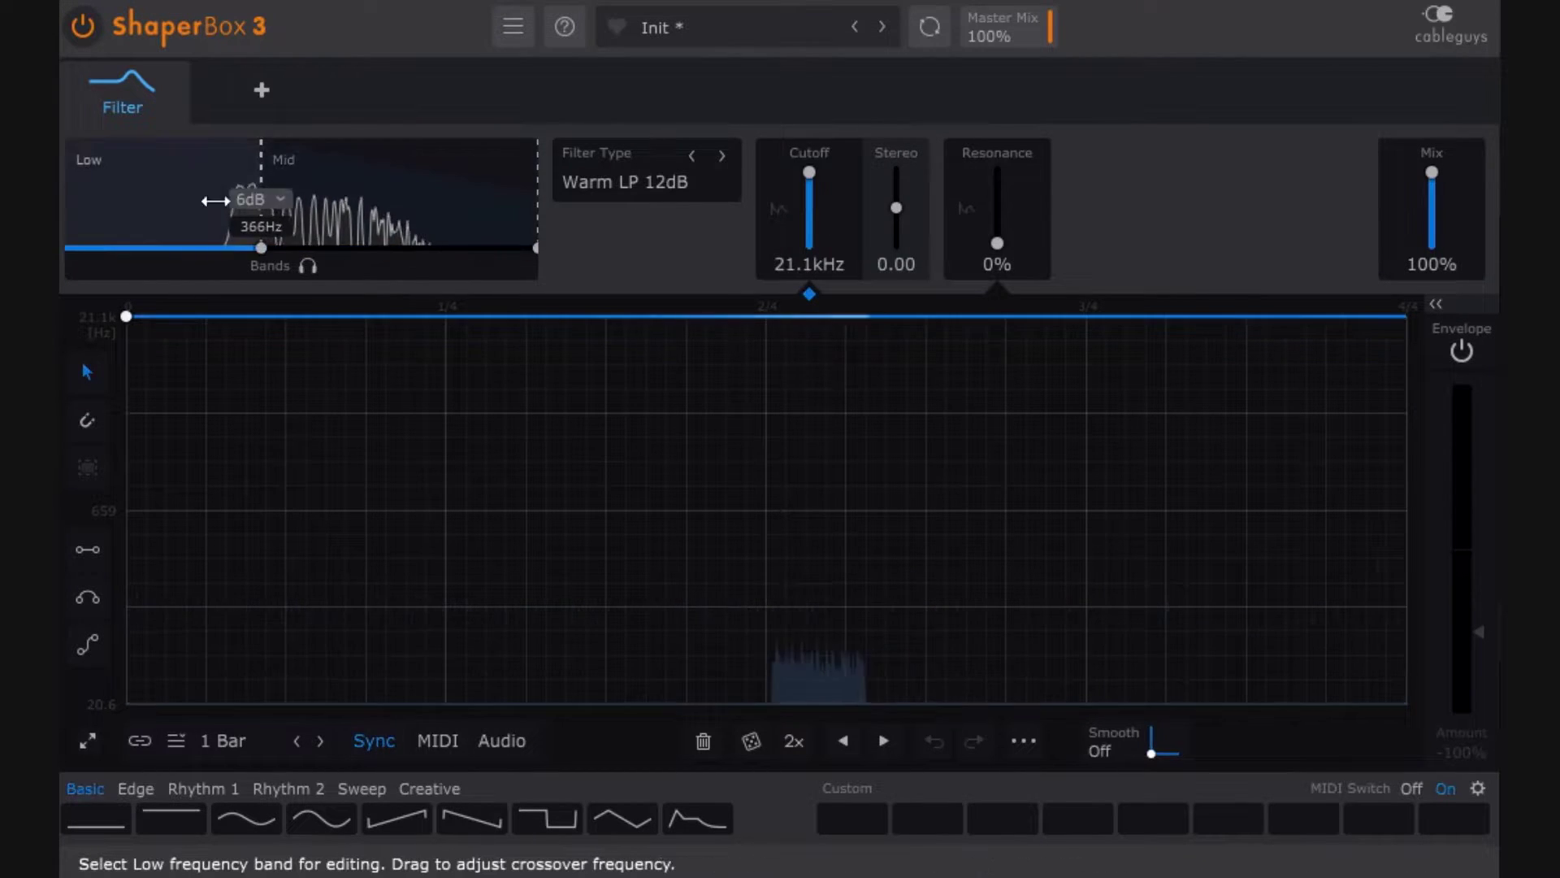
left_click(307, 266)
Step: Apply a Basic sine wave to the Low band's cutoff and lower the band's mix to 23%
left_click(246, 819)
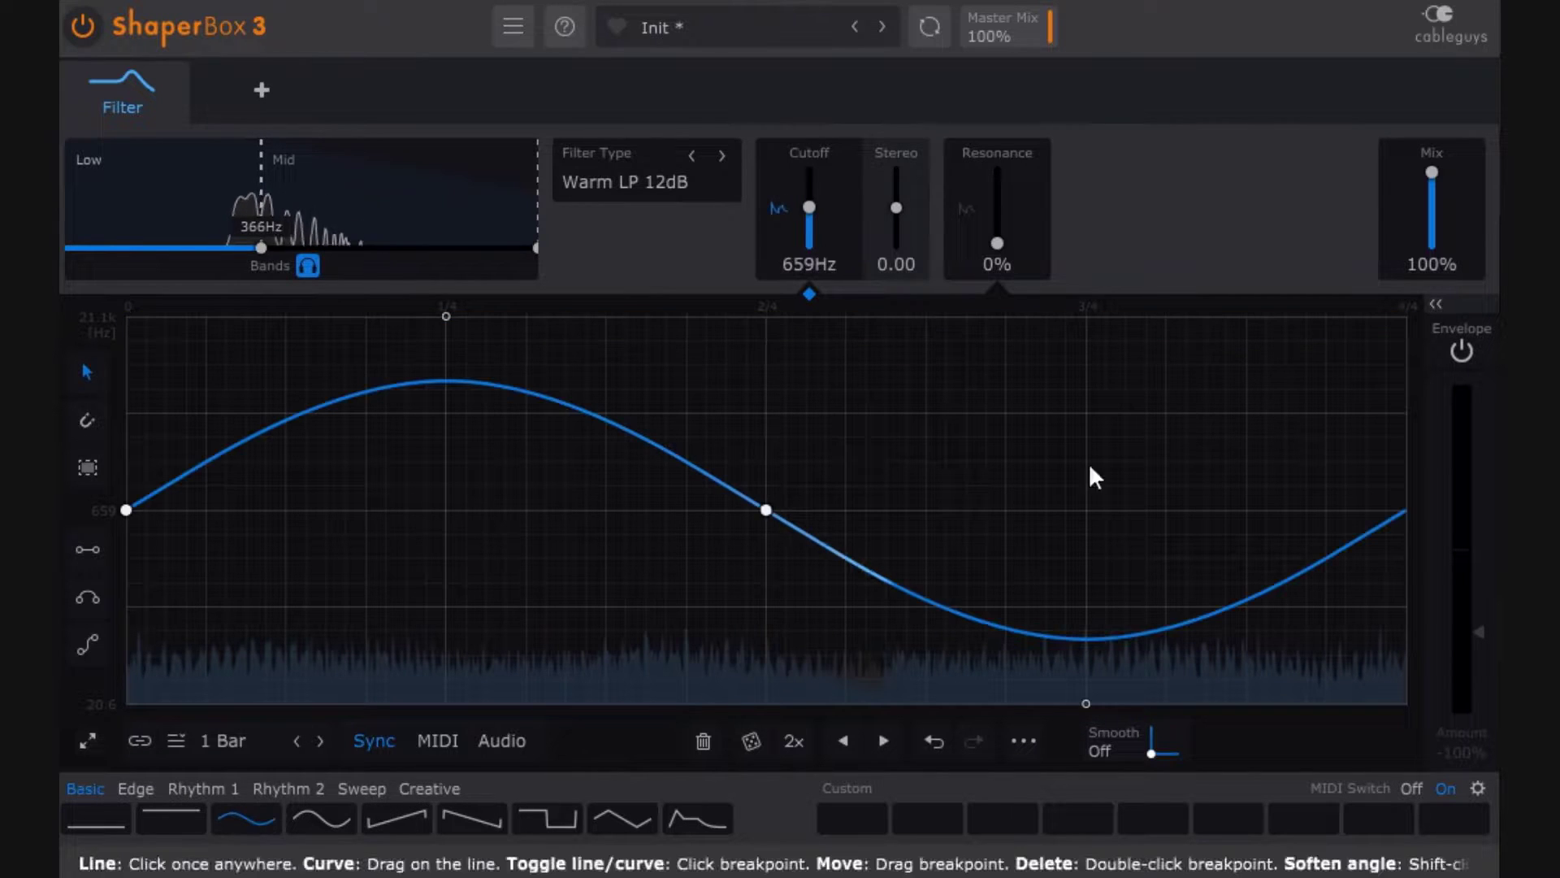
left_click_drag(1431, 172, 1420, 175)
left_click(1414, 185)
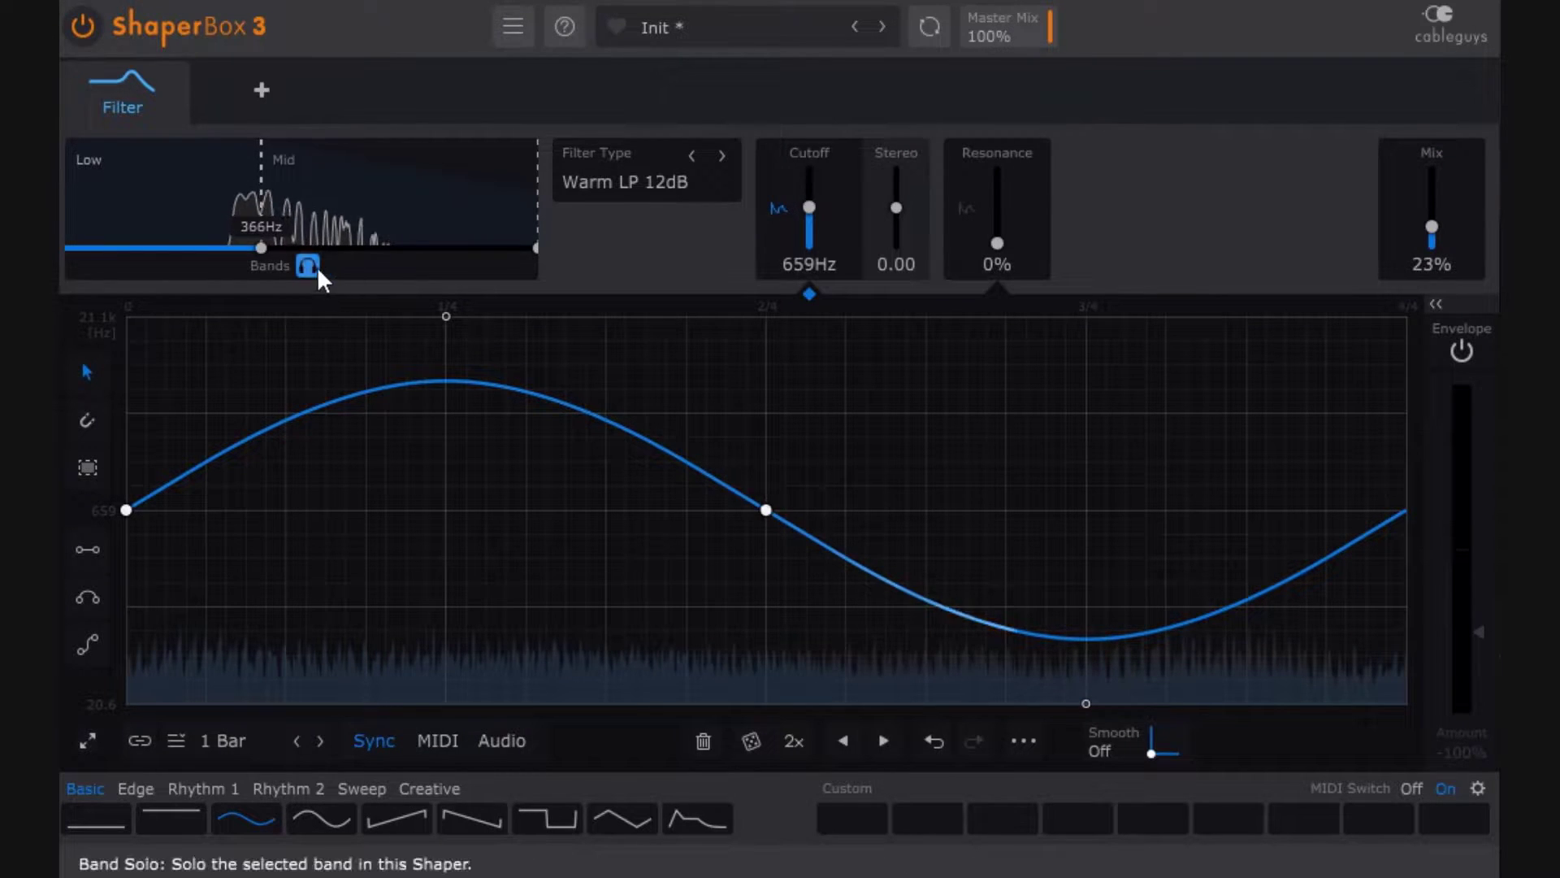
Step: Split off a High band at 1.17 kHz and apply the Creative 3 wave to the Mid band's cutoff
left_click(319, 206)
left_click_drag(536, 208, 340, 208)
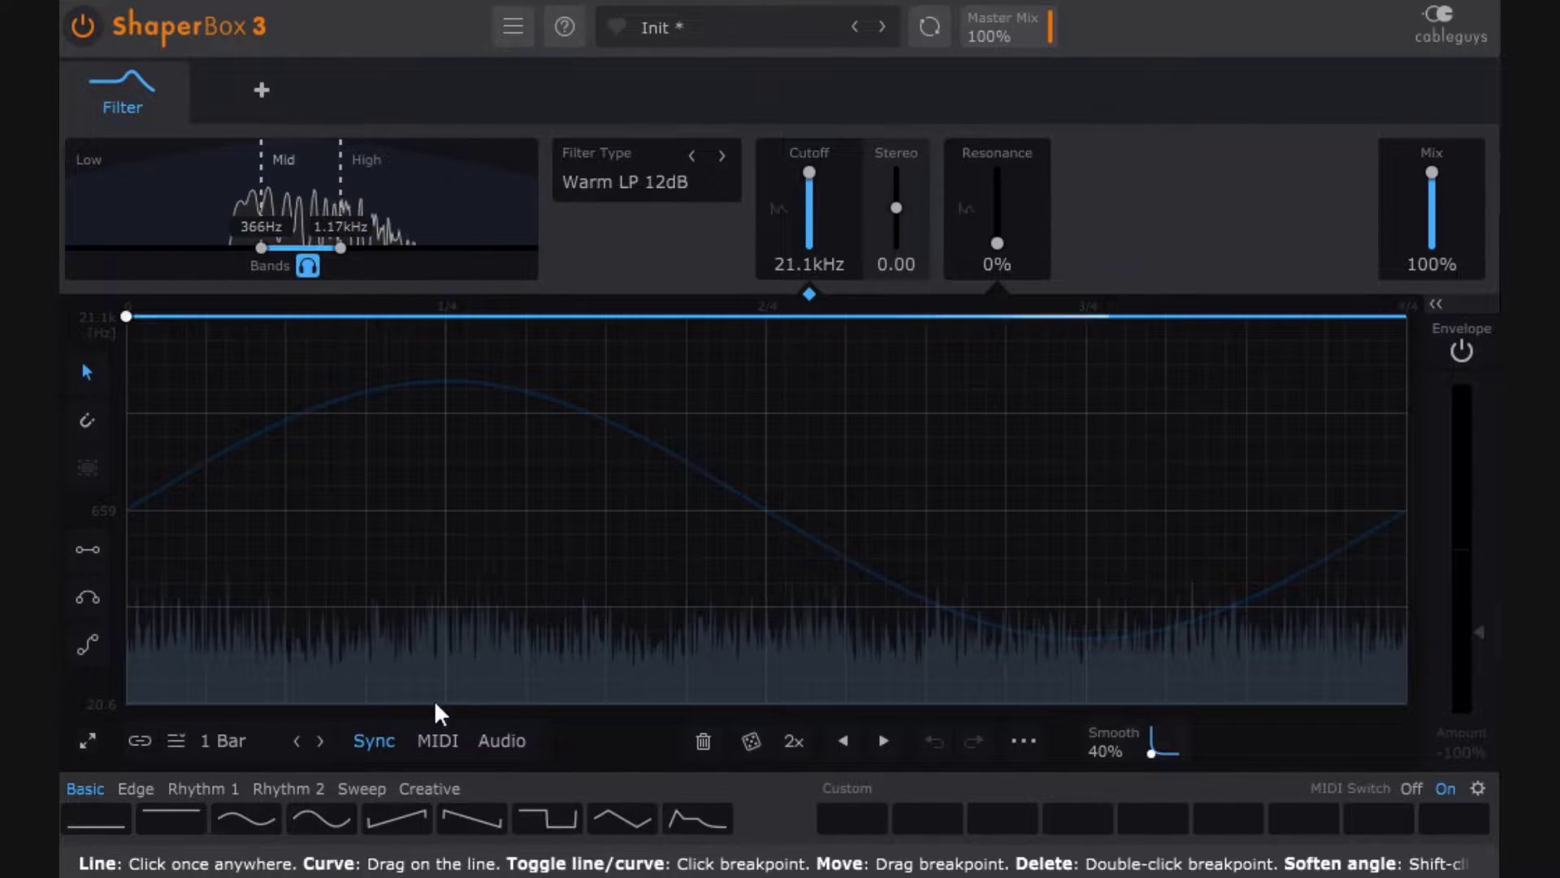
left_click(424, 787)
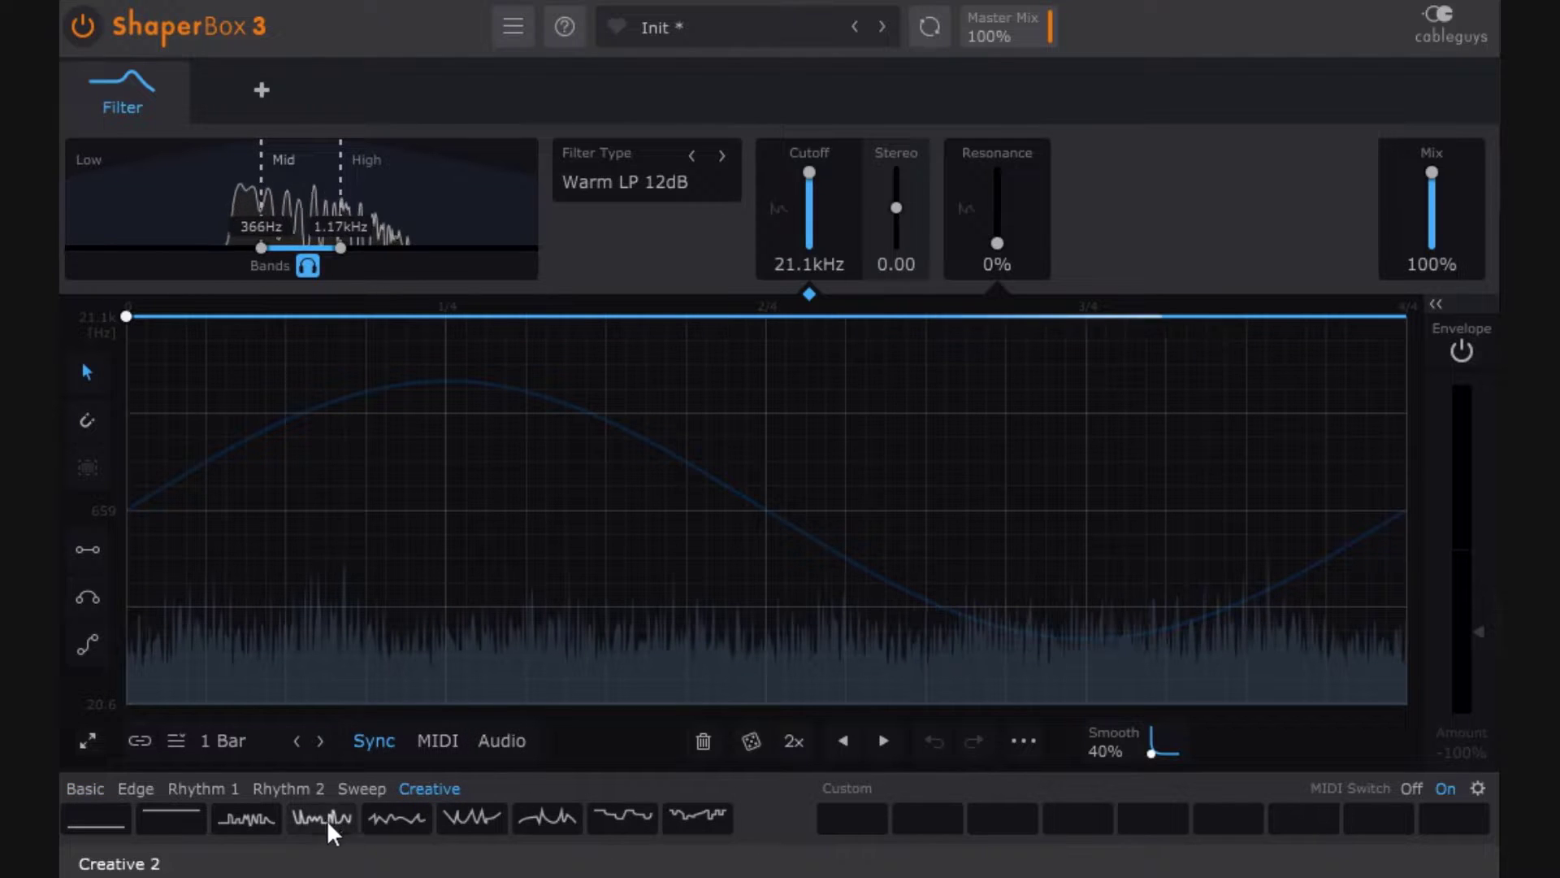
left_click(399, 815)
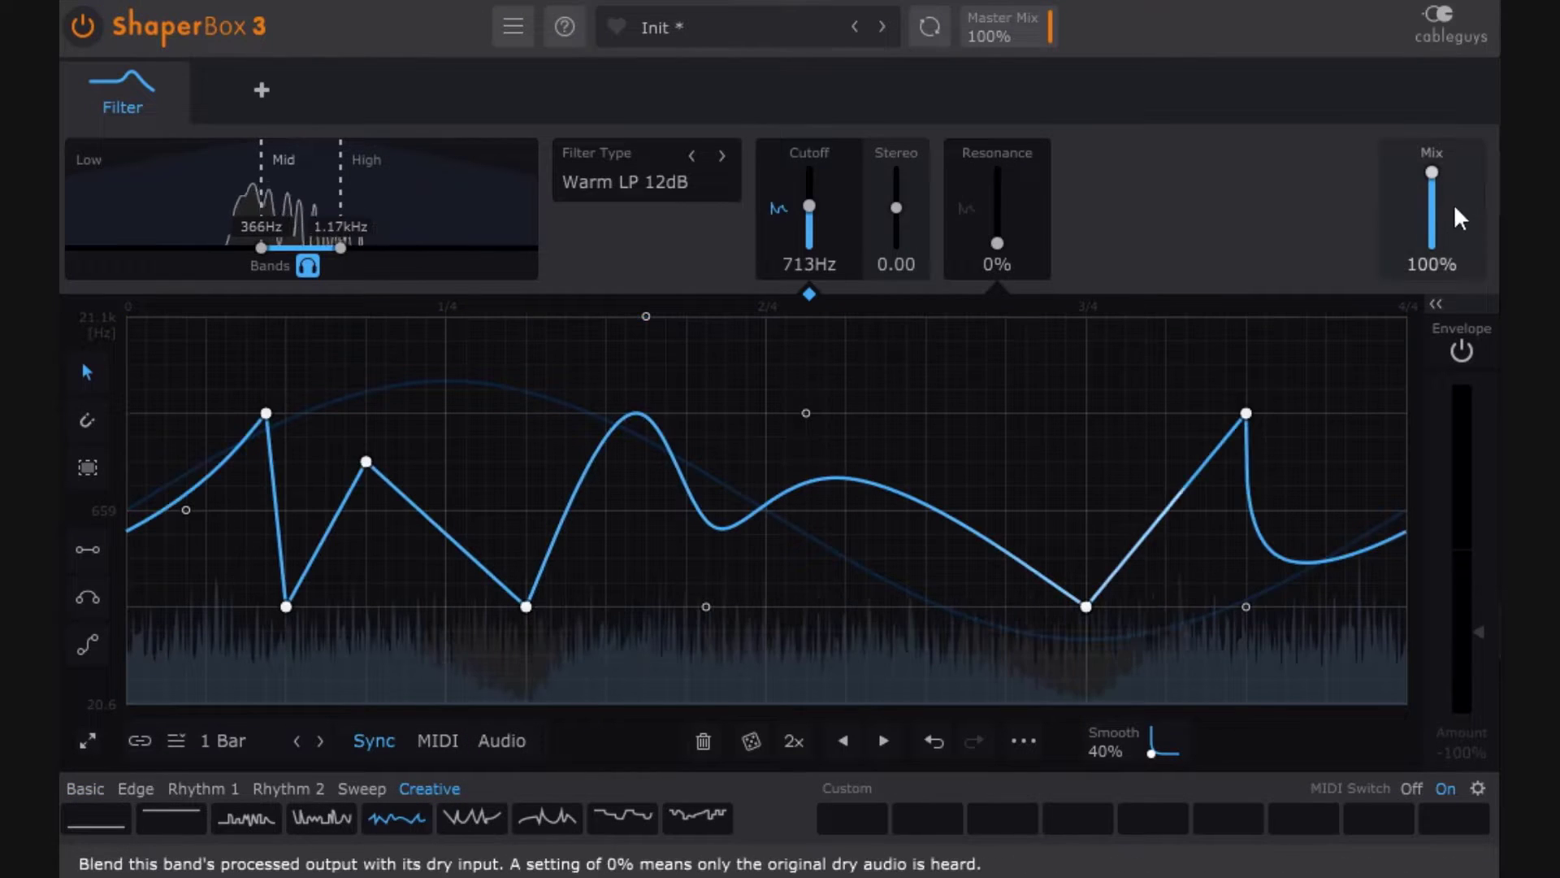
Step: Set the Mid band's resonance to 22% and lower its mix to 19%
left_click_drag(996, 243, 997, 226)
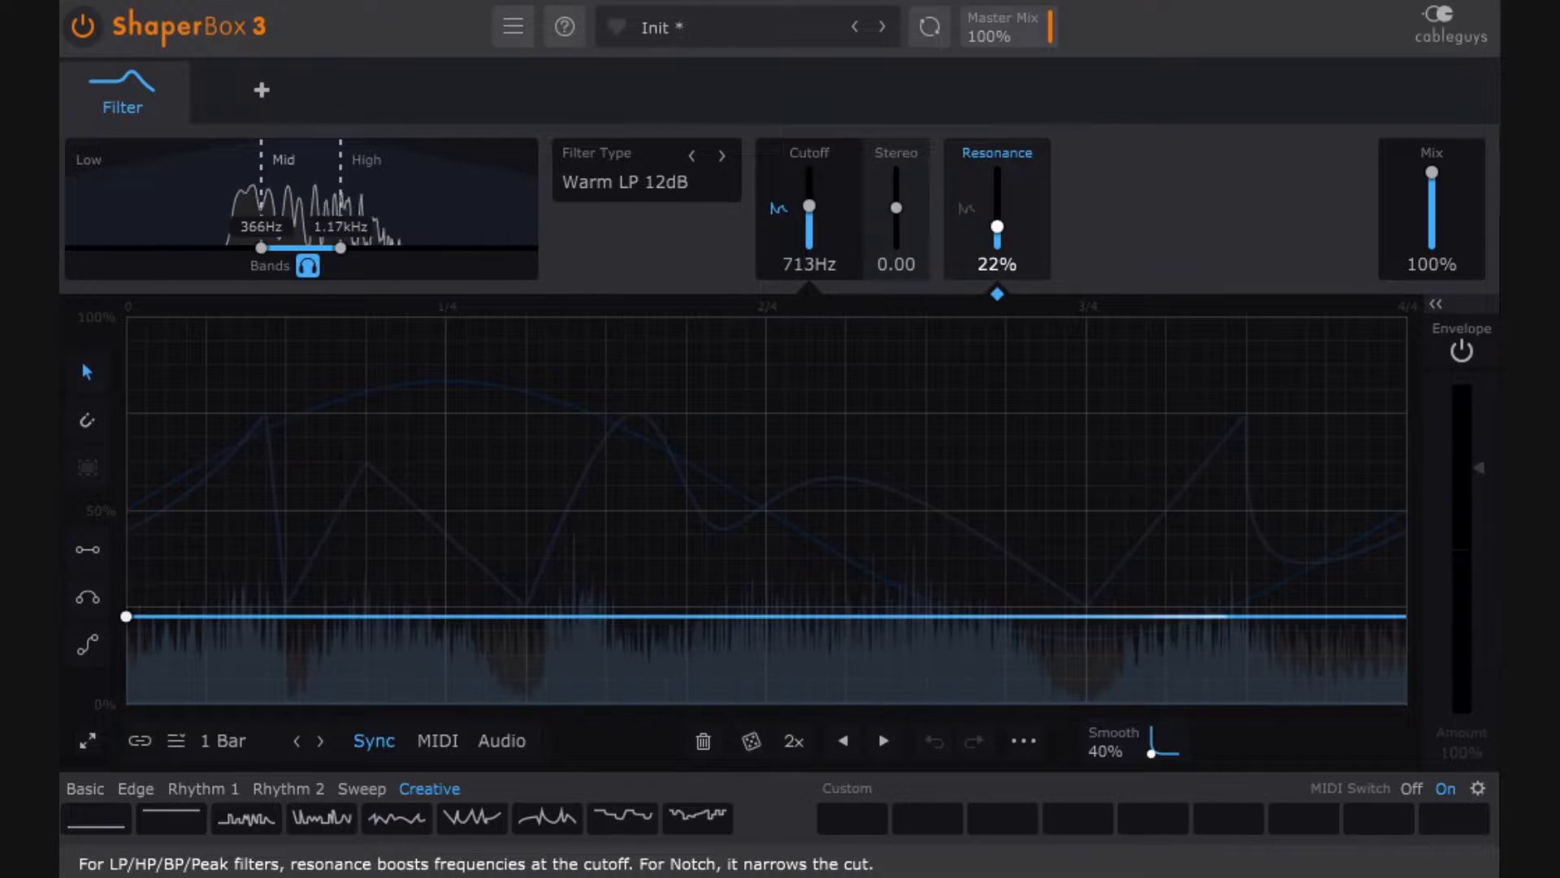
left_click(853, 198)
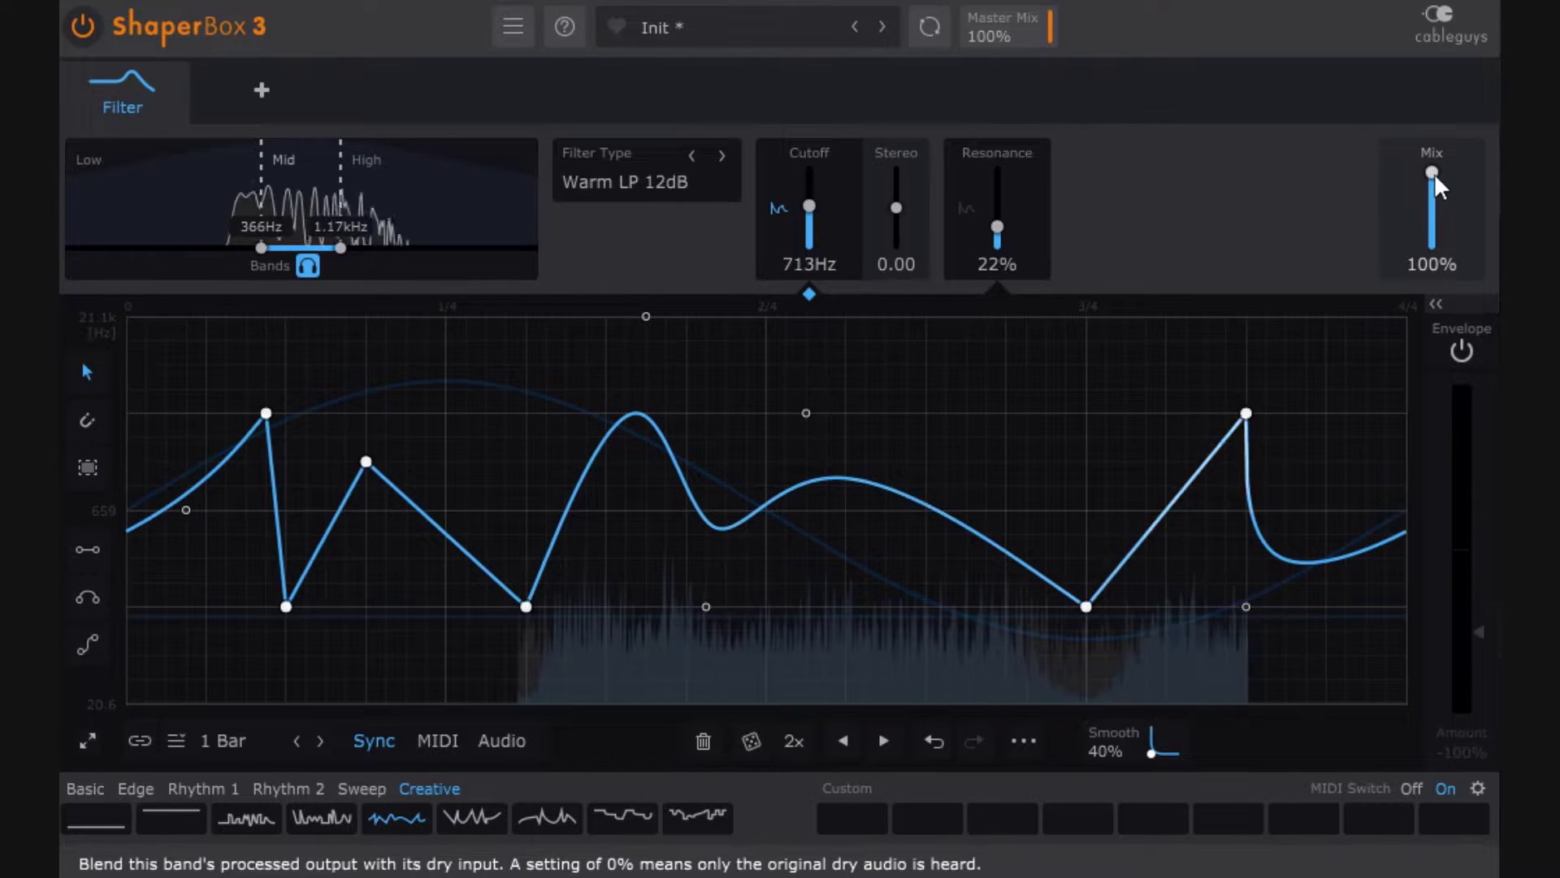
left_click_drag(1433, 174, 1432, 213)
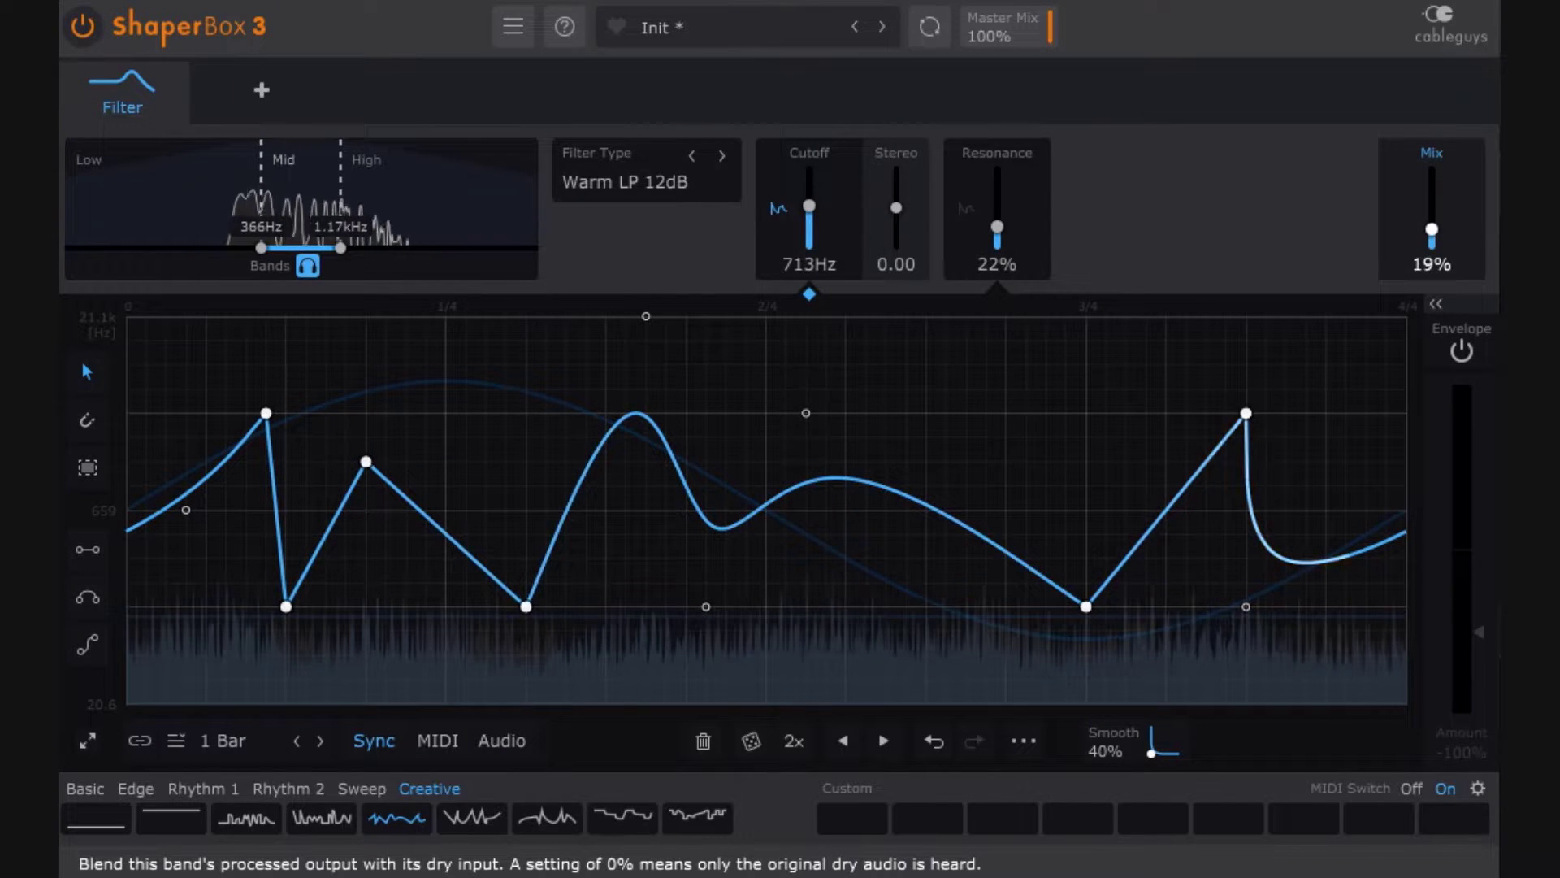
Step: Move the Mid/High crossover to 1.32 kHz and apply a rising Basic ramp, repeated eight times per bar, to the High band's cutoff
left_click(460, 216)
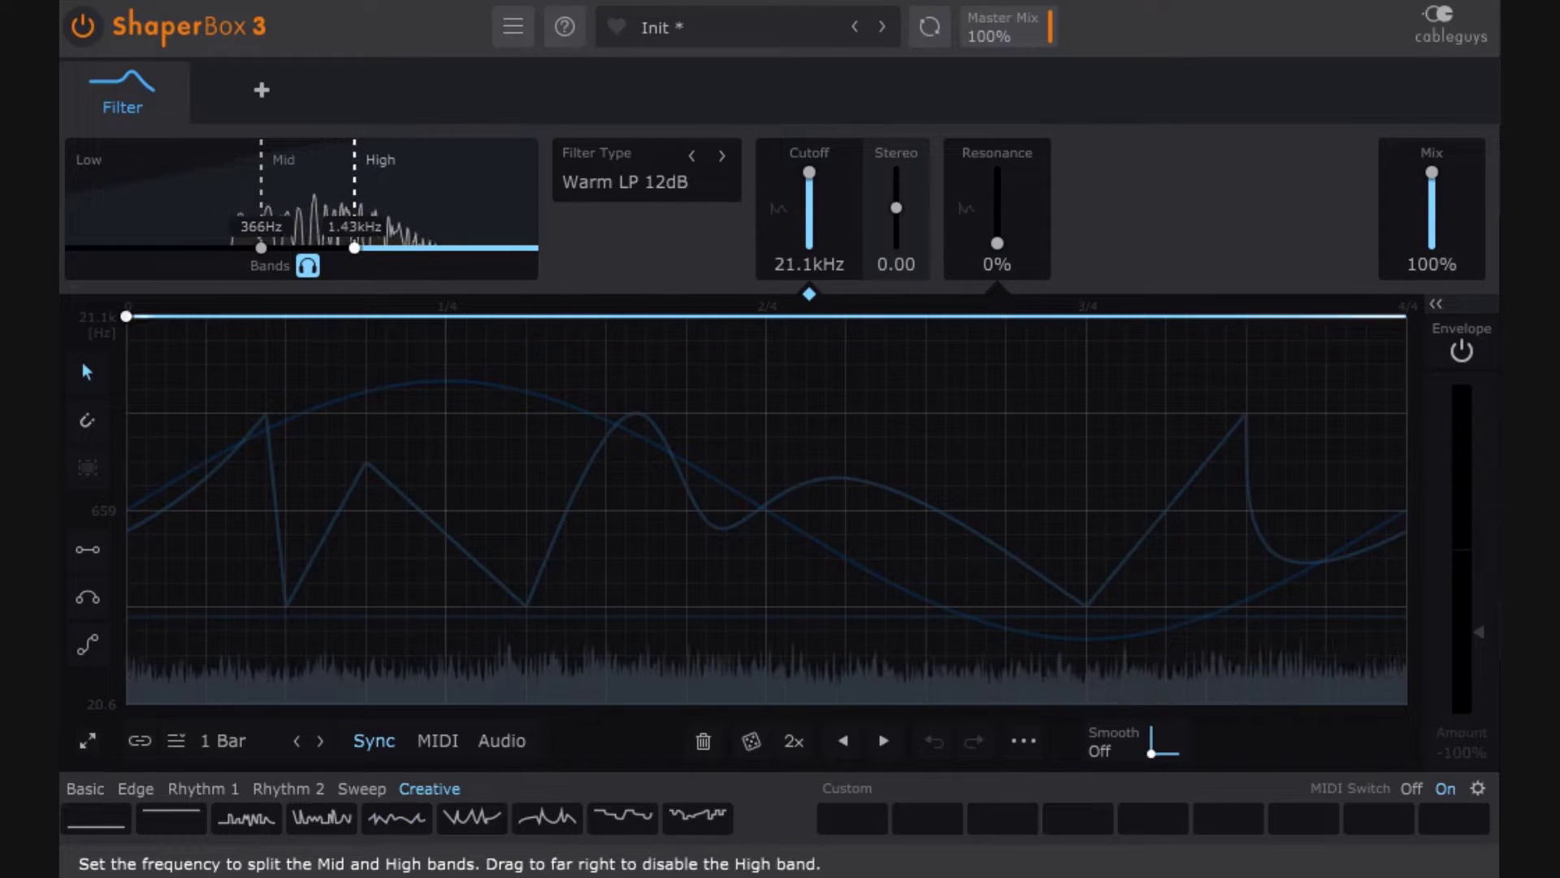
left_click_drag(340, 203, 348, 203)
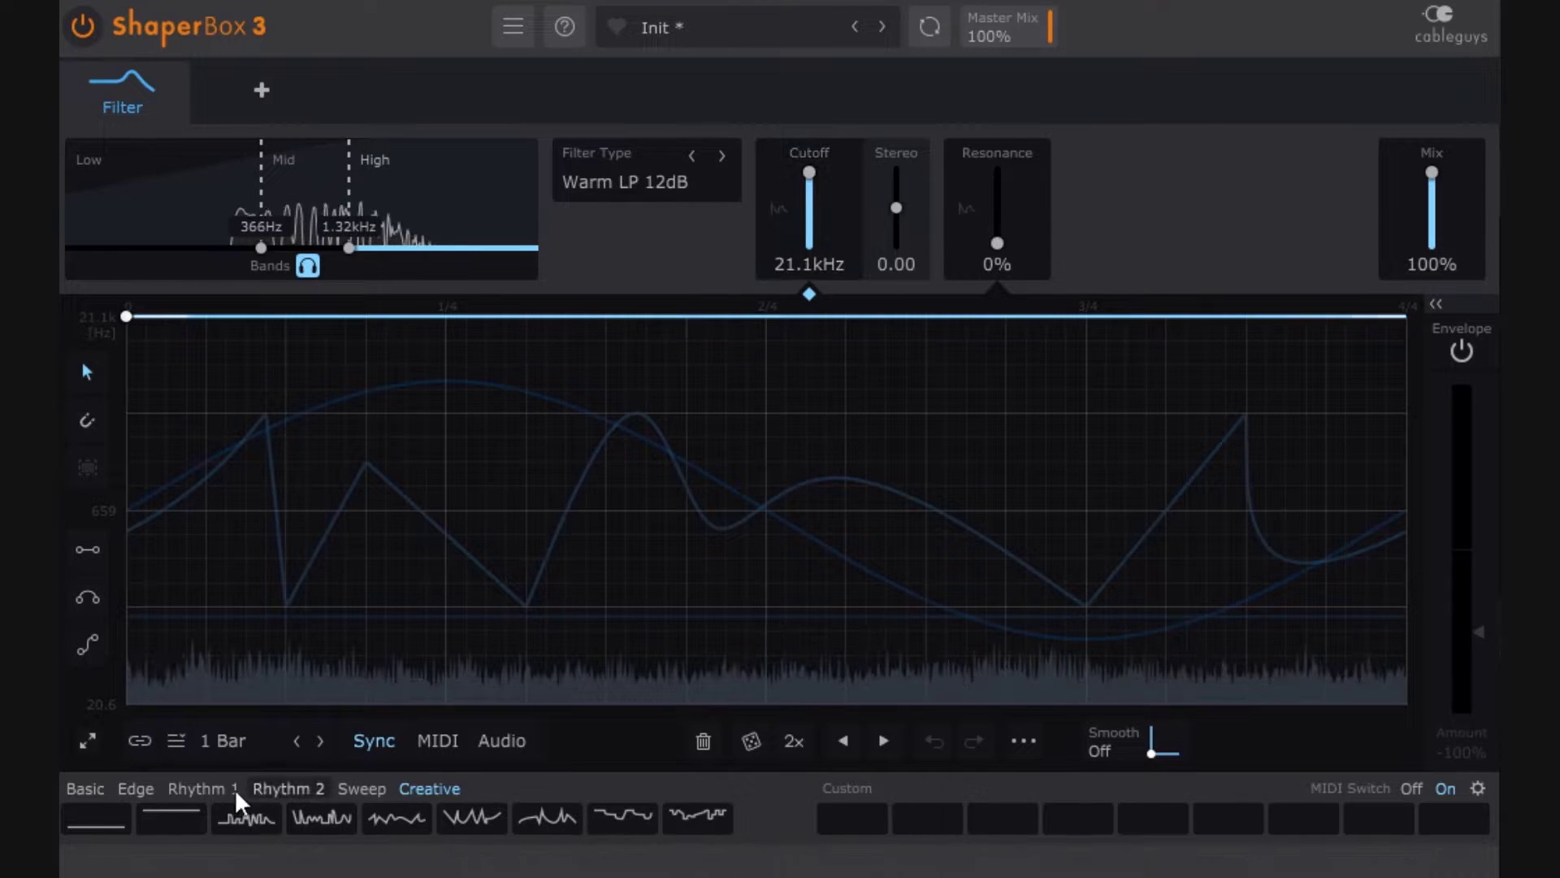
left_click(108, 792)
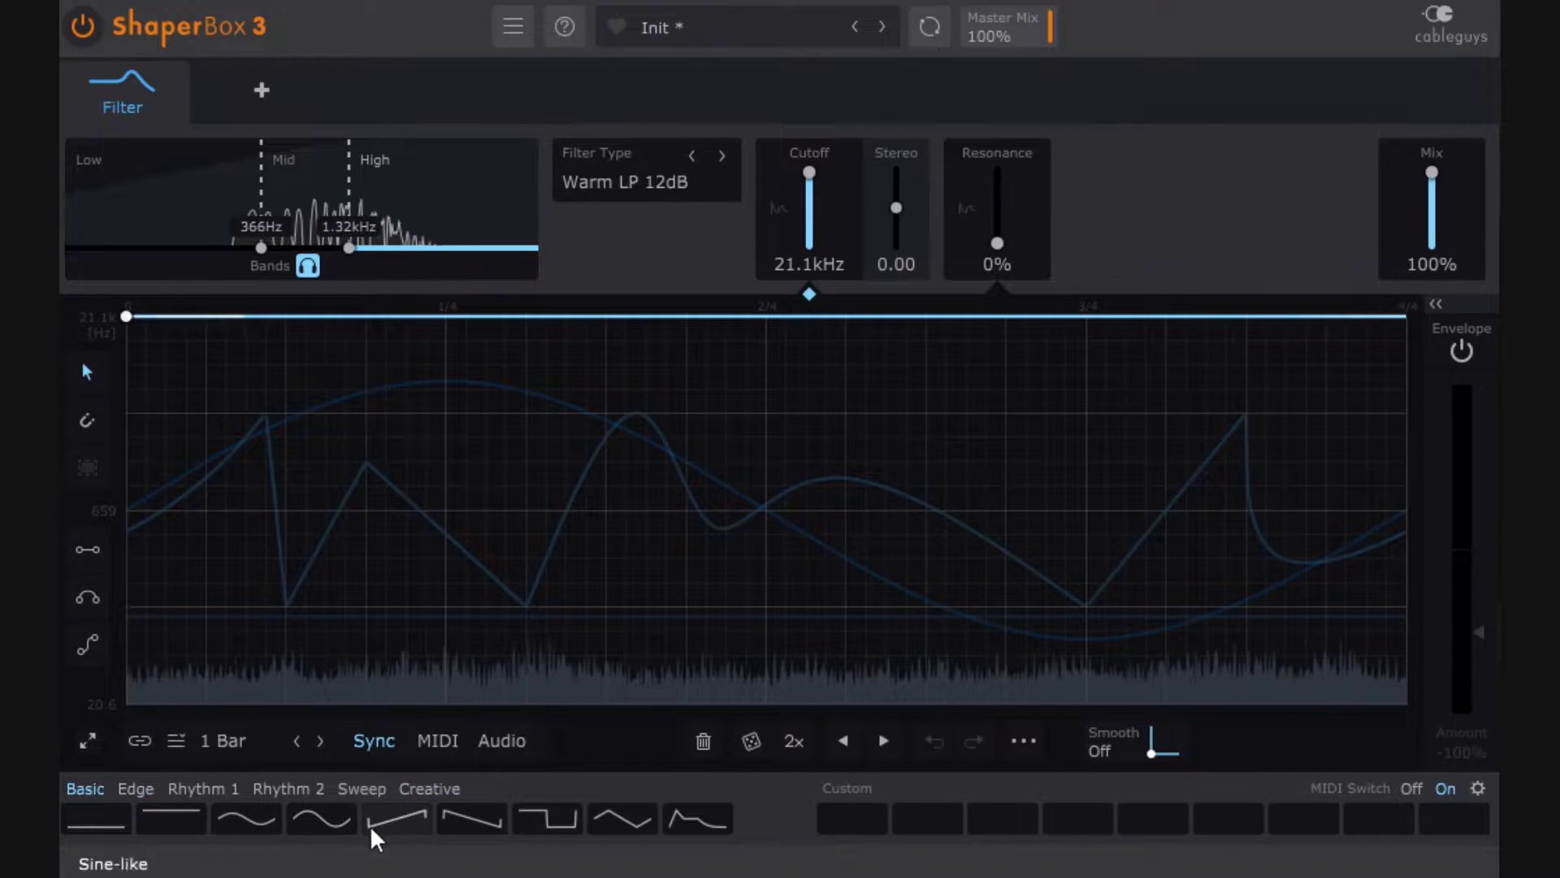
left_click(407, 820)
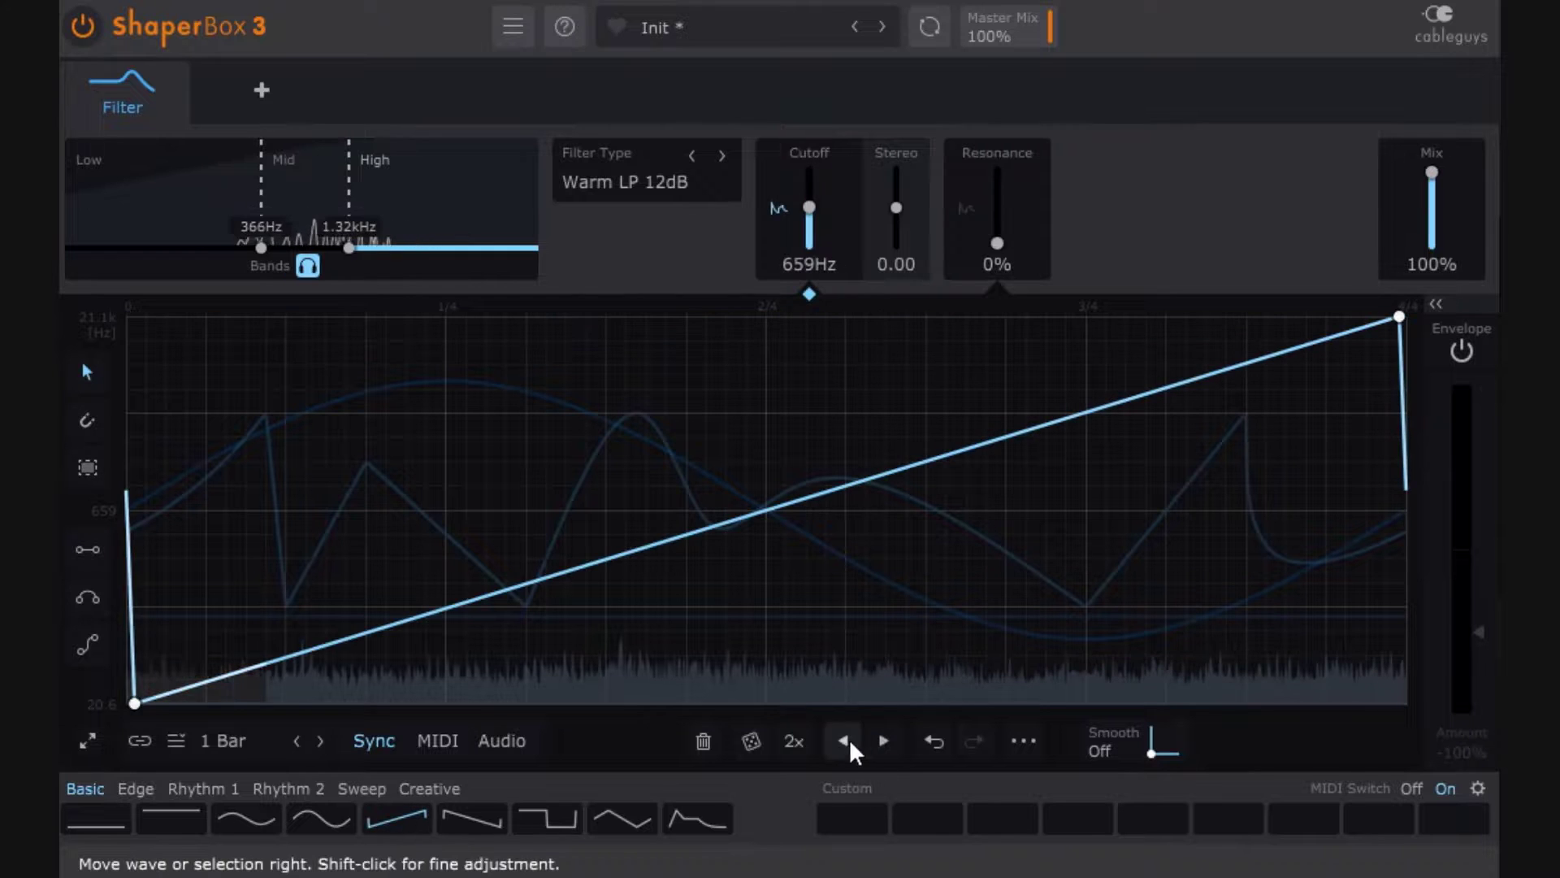
left_click(796, 742)
left_click(798, 745)
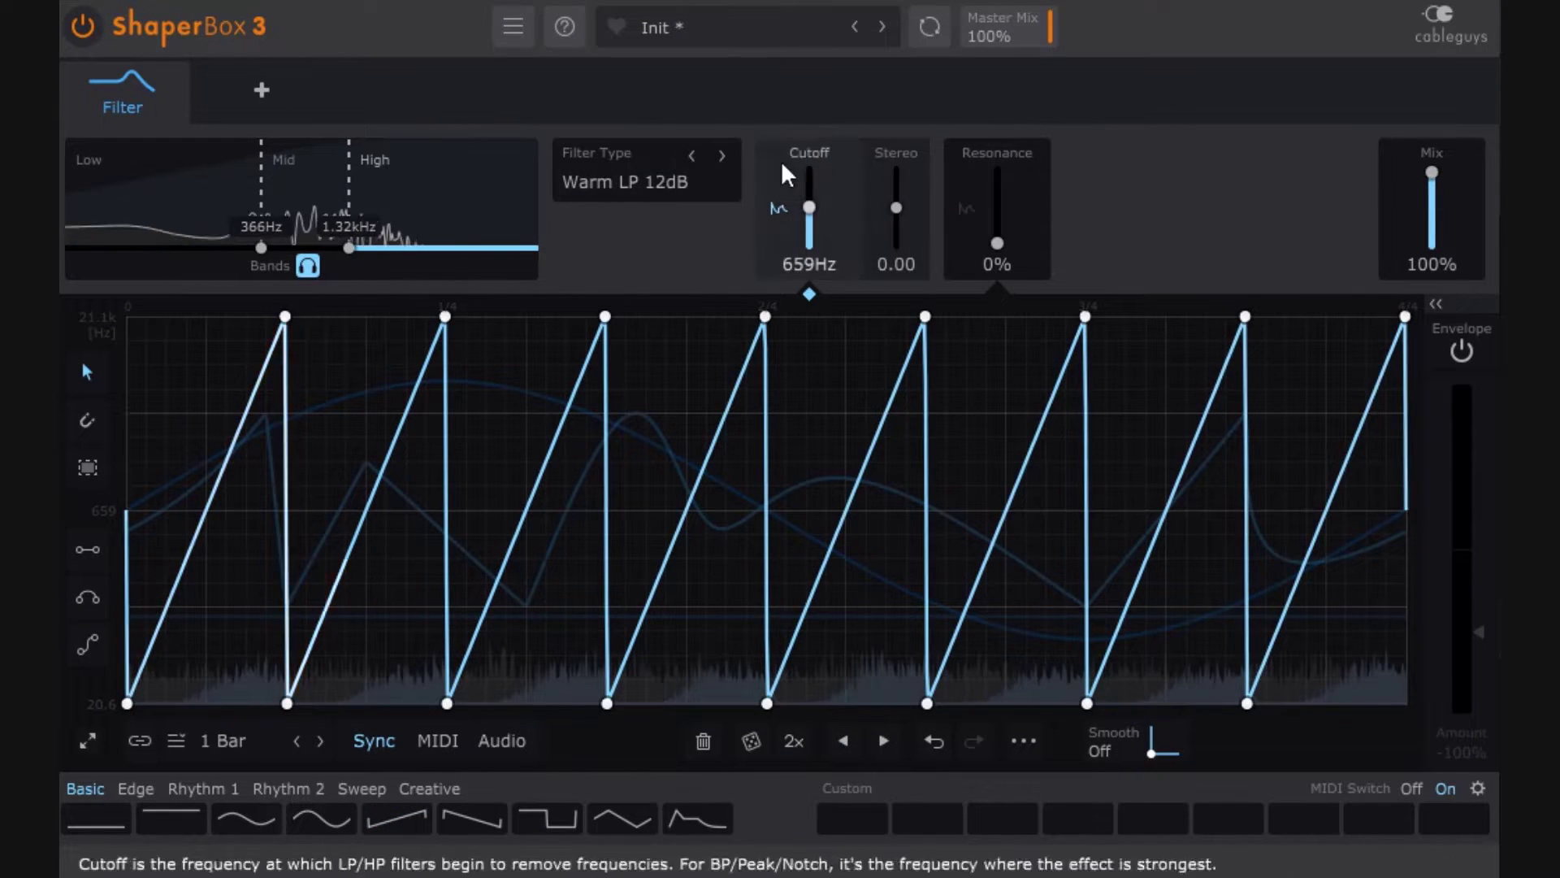
Step: Set the High band's filter type to Warm LP 24dB with 14% resonance and a 248 Hz cutoff
left_click(660, 184)
left_click(677, 335)
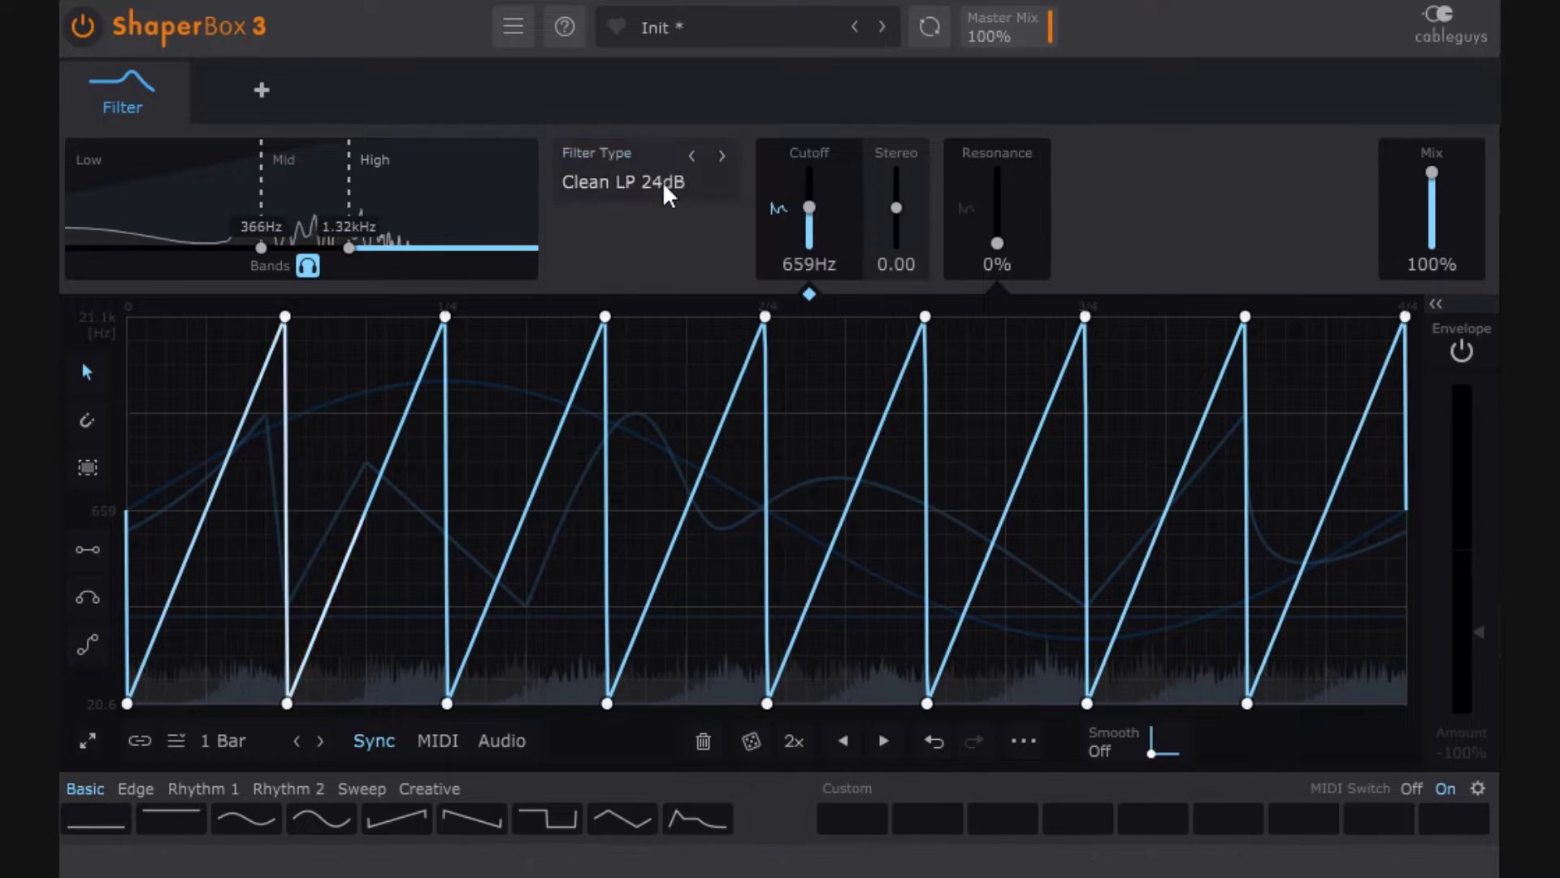
left_click(650, 180)
left_click(693, 360)
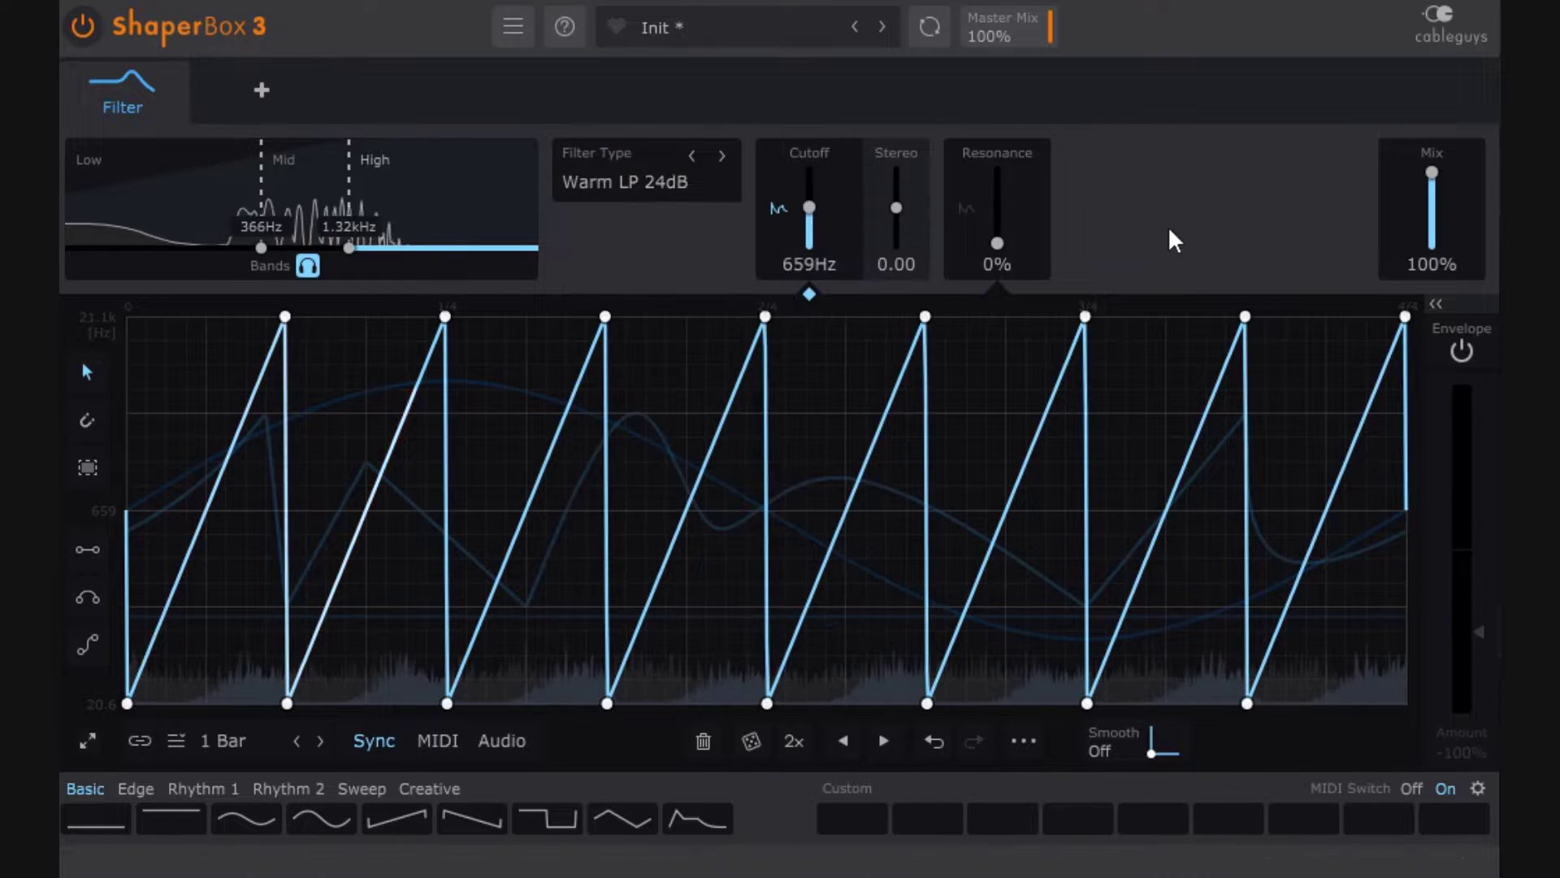
left_click_drag(997, 243, 997, 233)
left_click(845, 218)
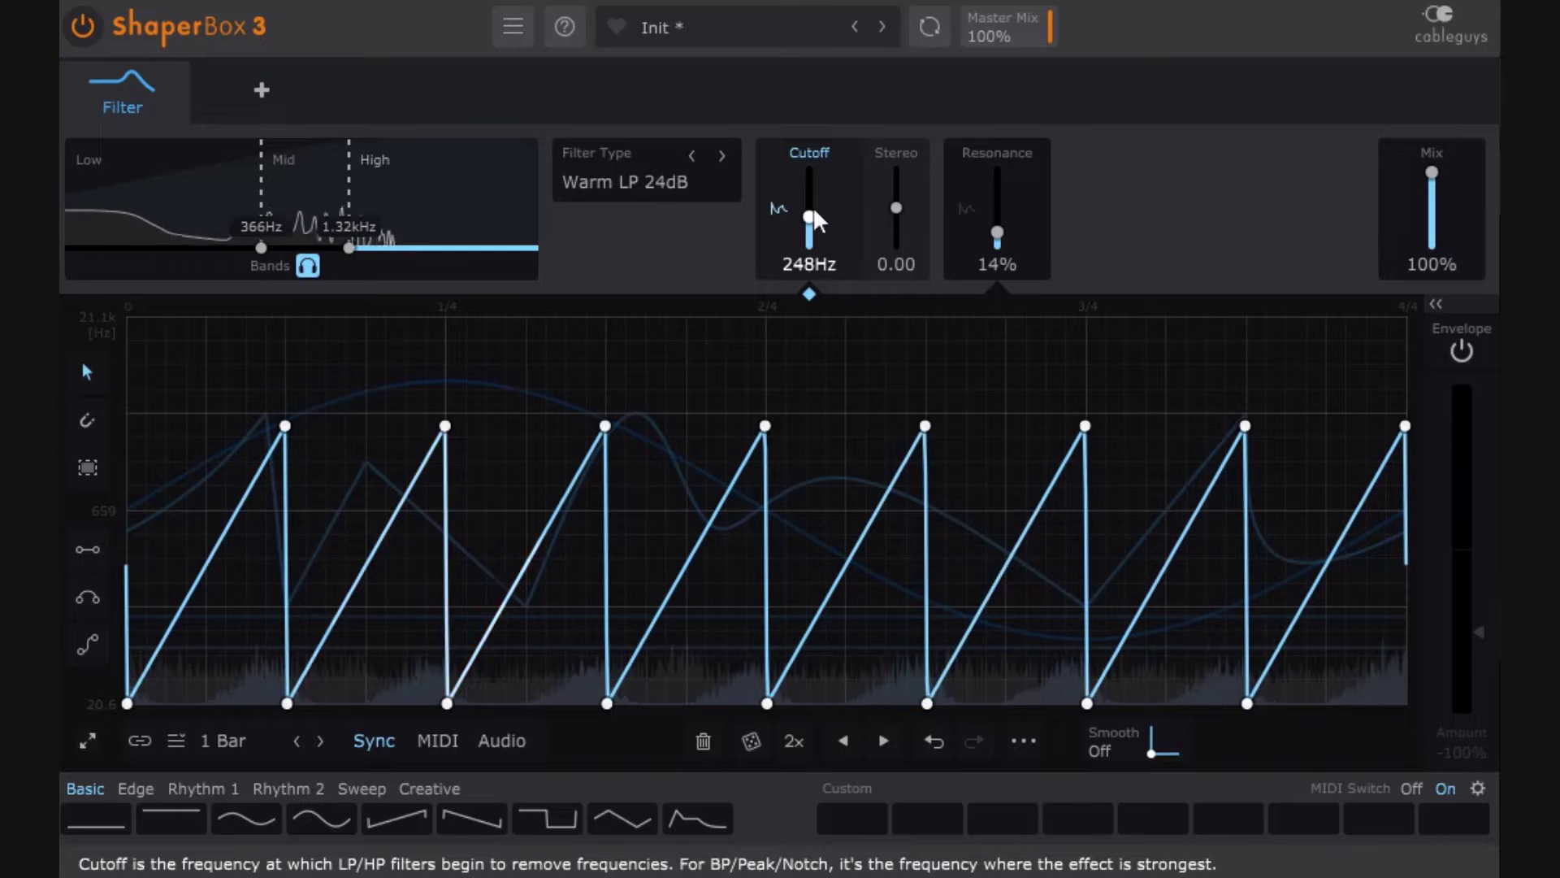
Step: Move the Mid/High crossover to 1.62 kHz and set the High band's mix to 39% with band solo off
left_click_drag(349, 248, 362, 248)
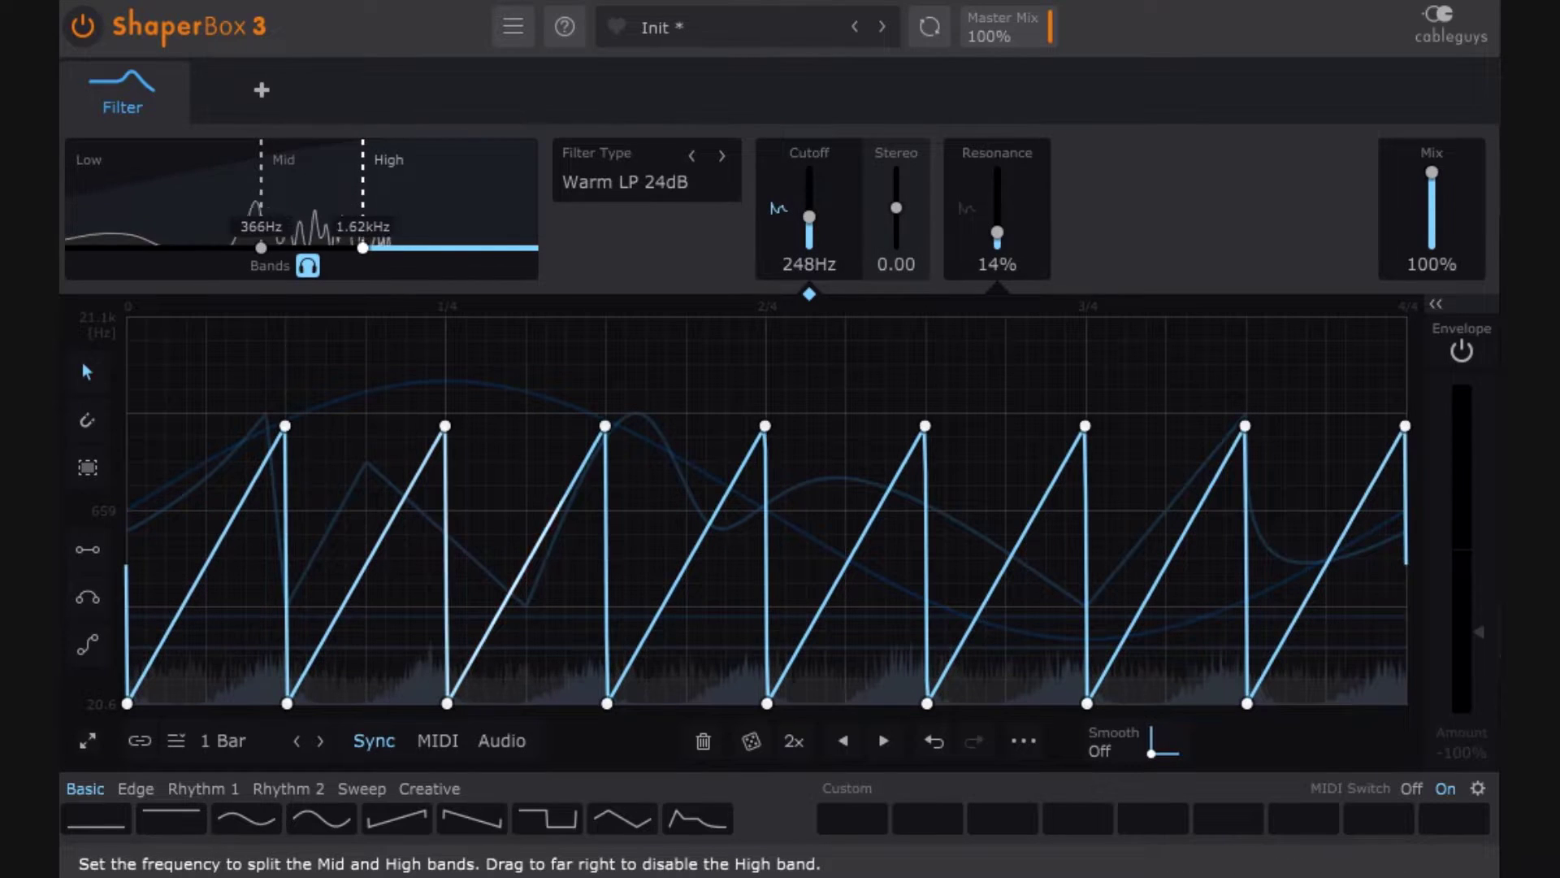
left_click_drag(1431, 193, 1431, 211)
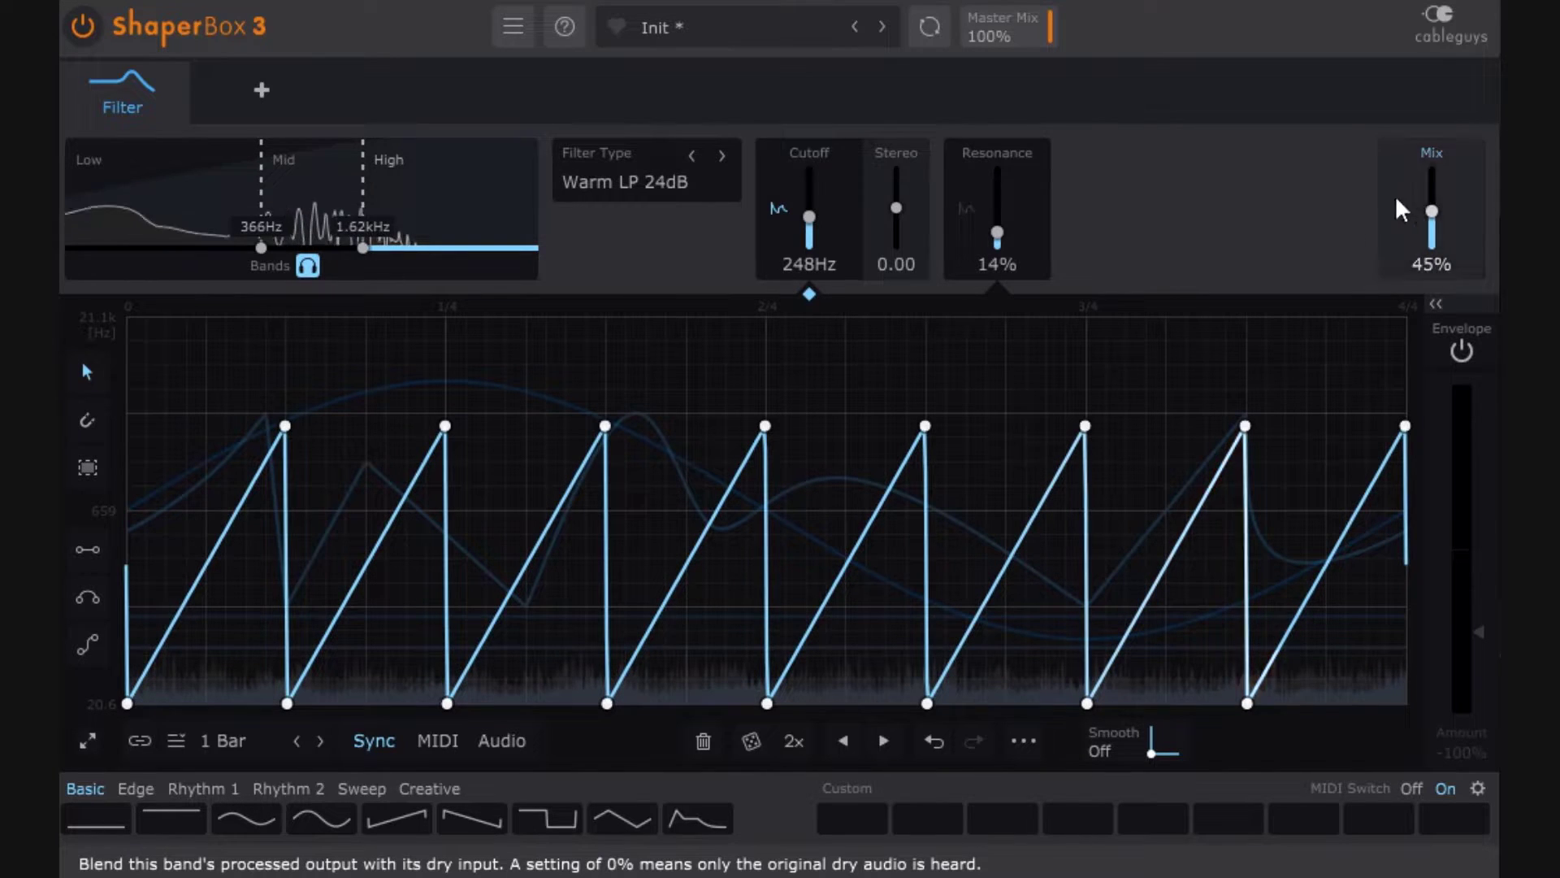
left_click(309, 267)
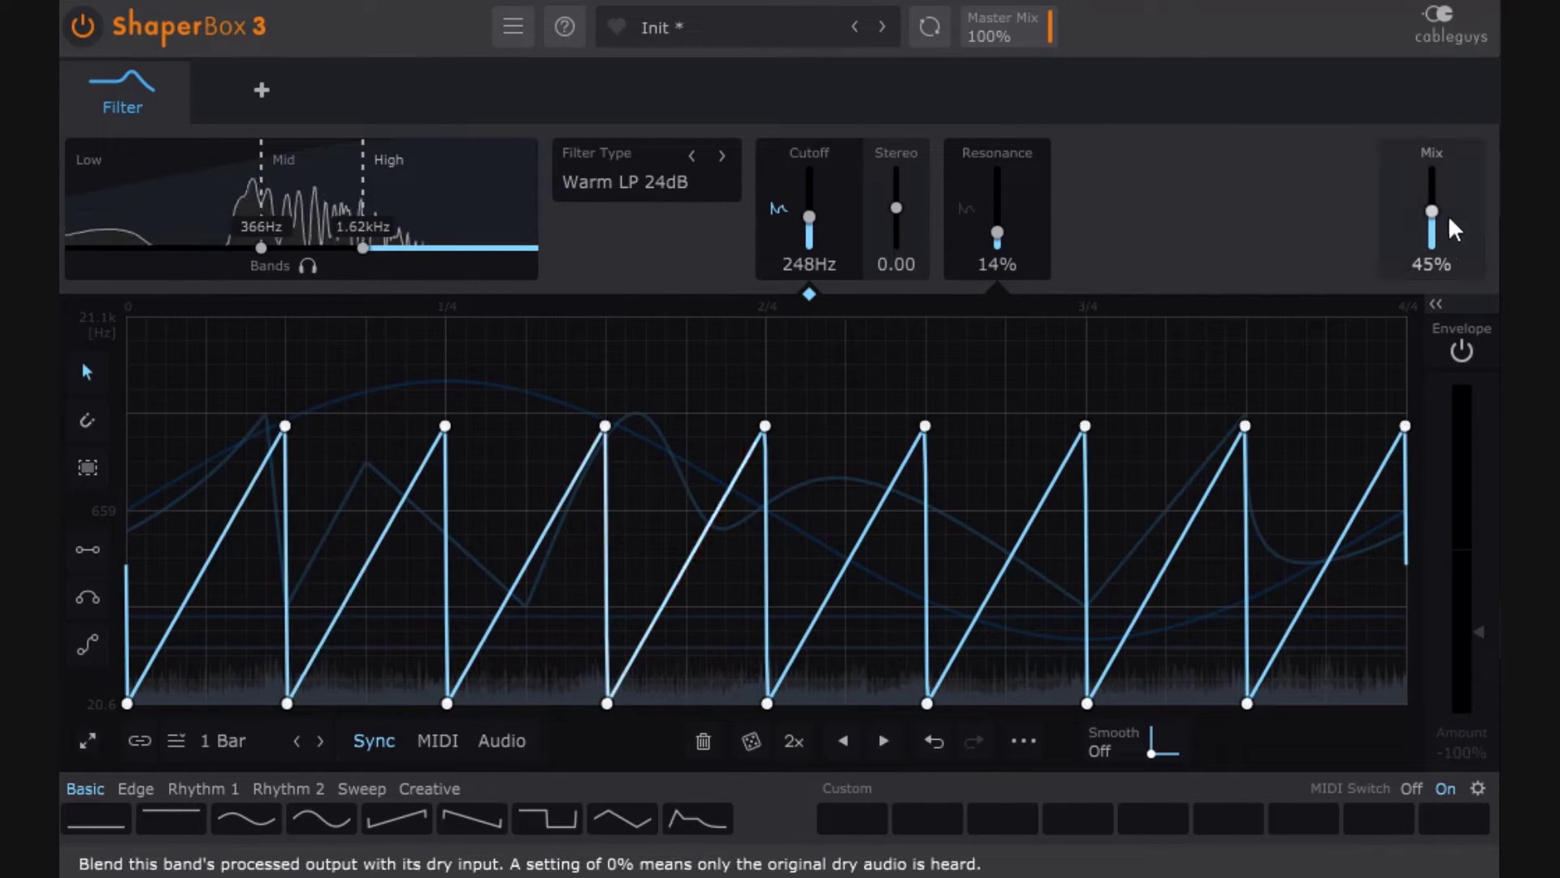
left_click_drag(1434, 212, 1434, 215)
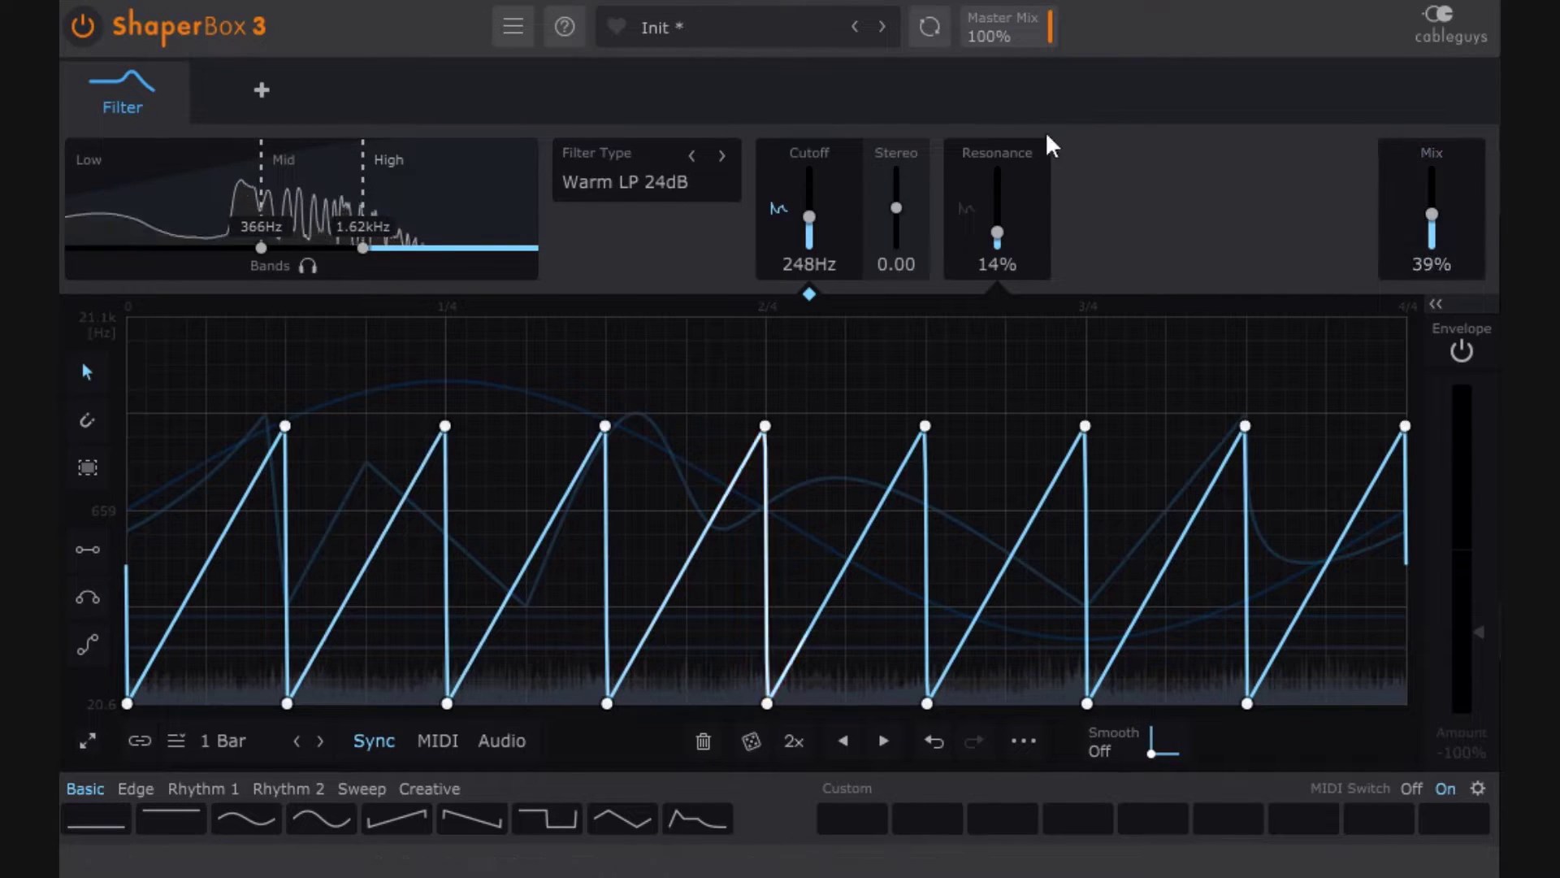
Step: Add a Pan shaper and apply the Basic square wave, repeated eight times per bar
left_click(261, 92)
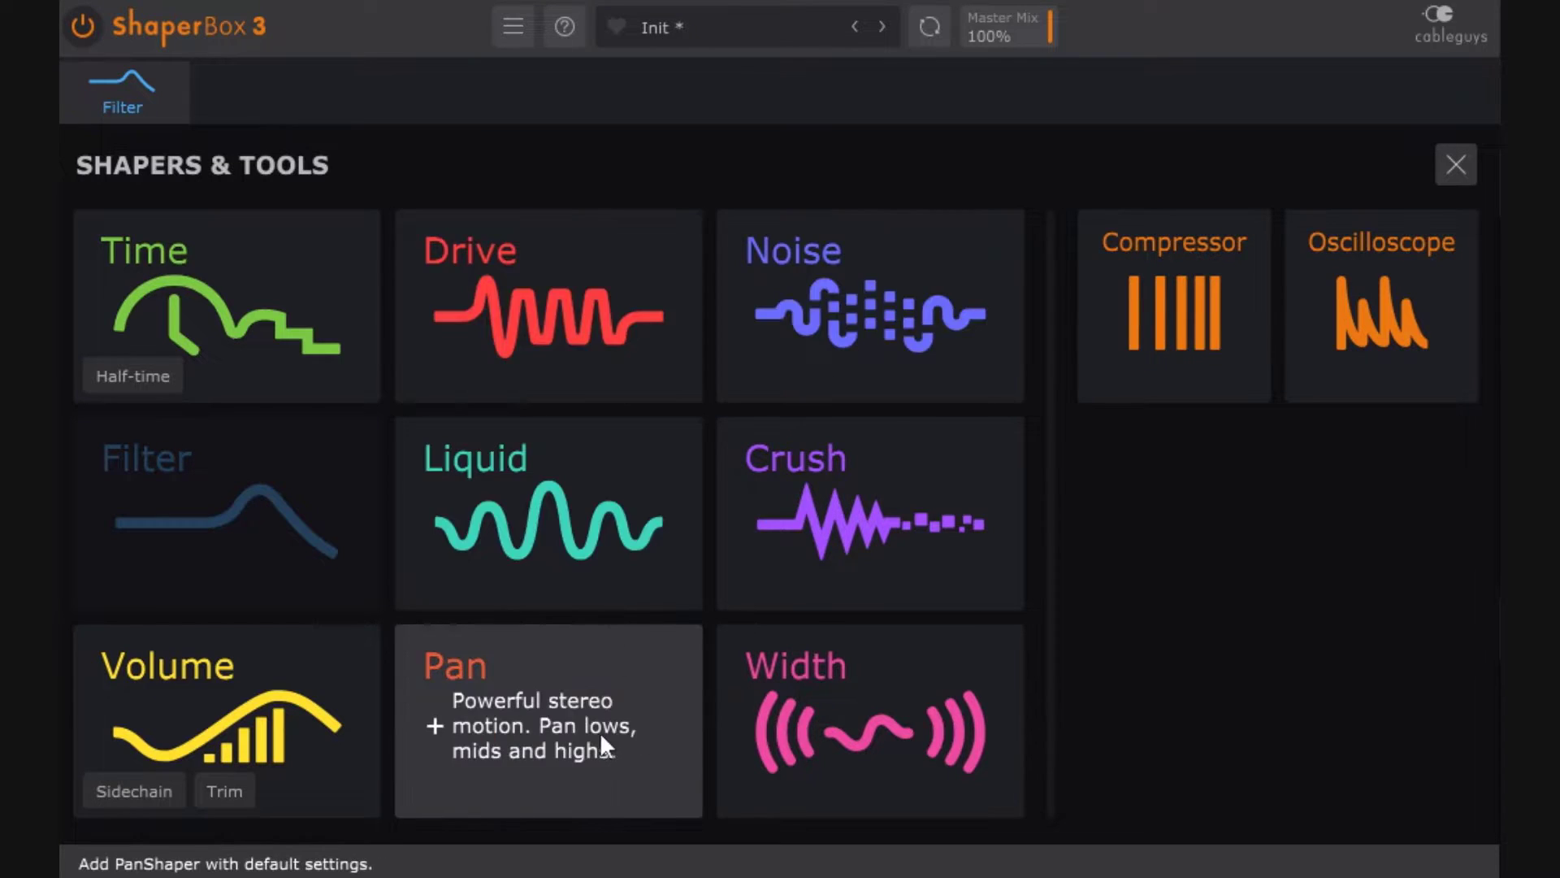
left_click(492, 719)
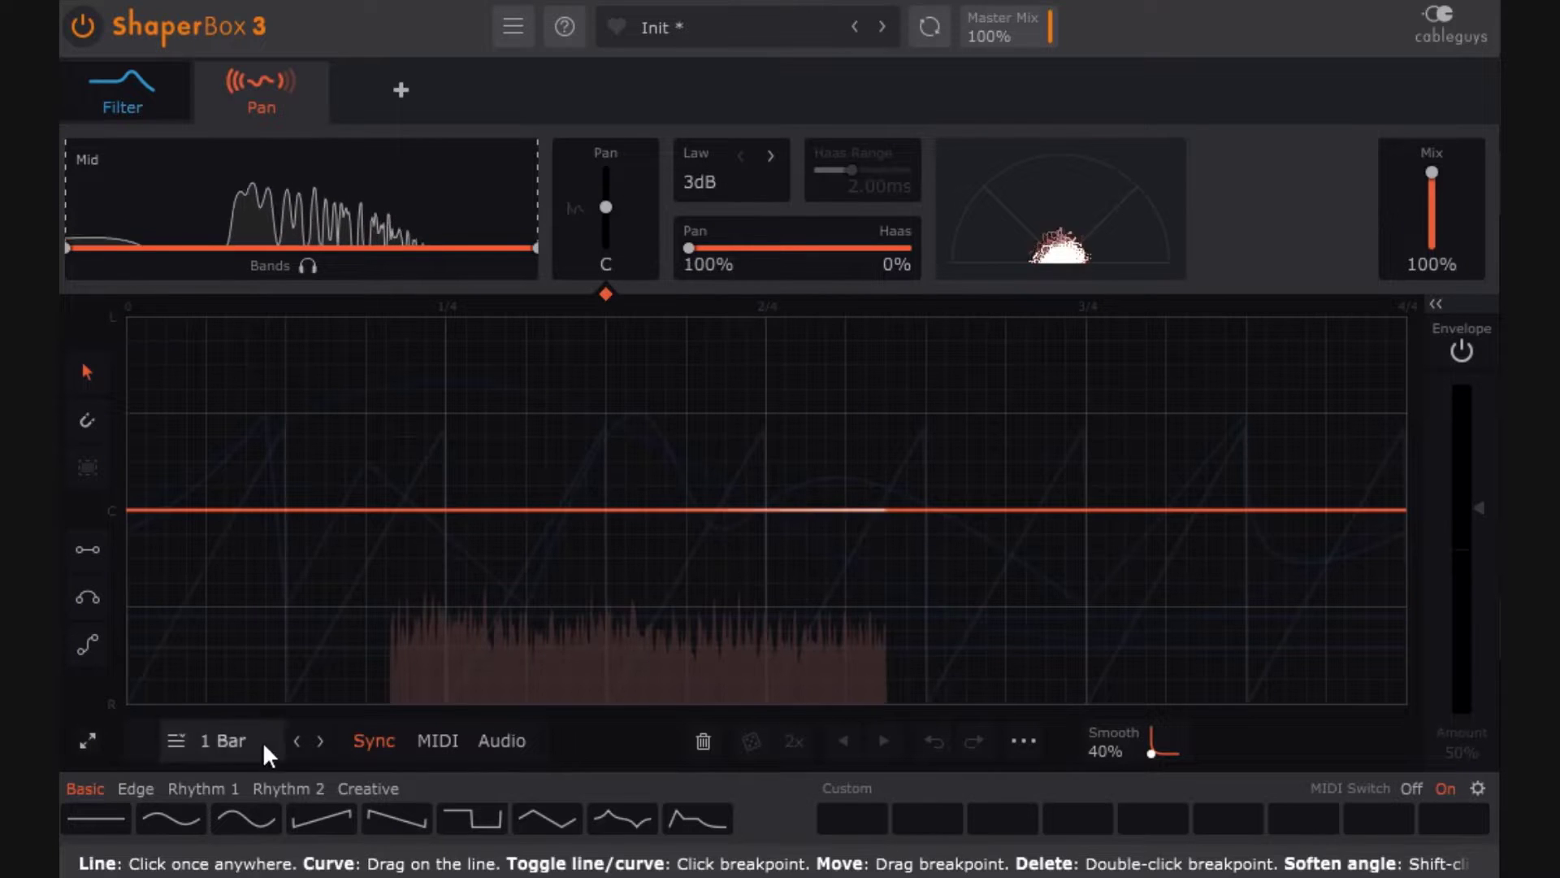
left_click(461, 818)
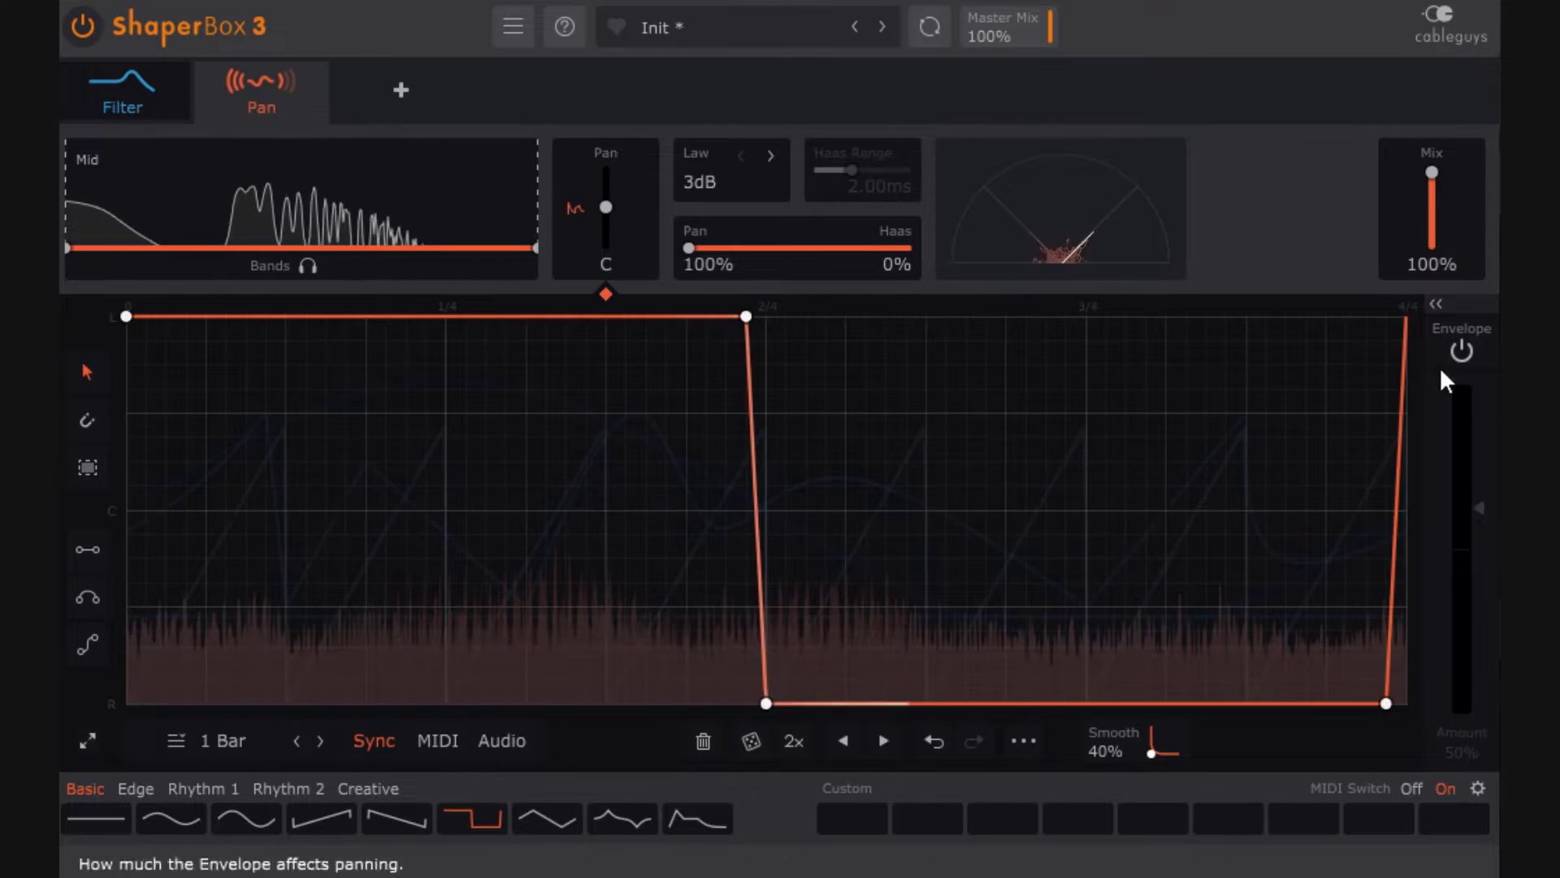
left_click(789, 742)
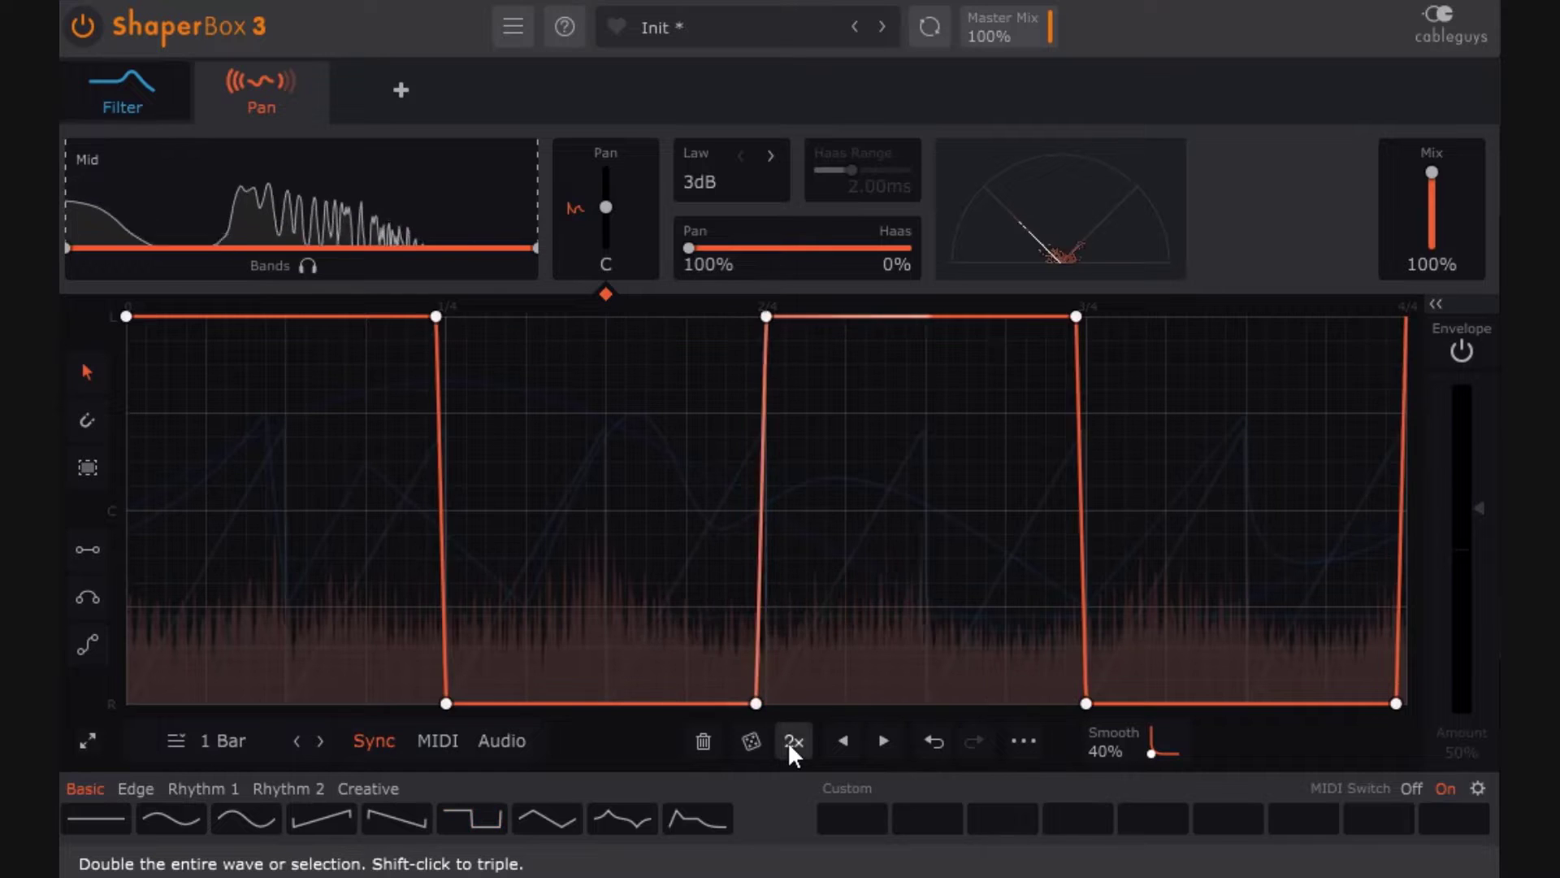
left_click(788, 742)
left_click(788, 742)
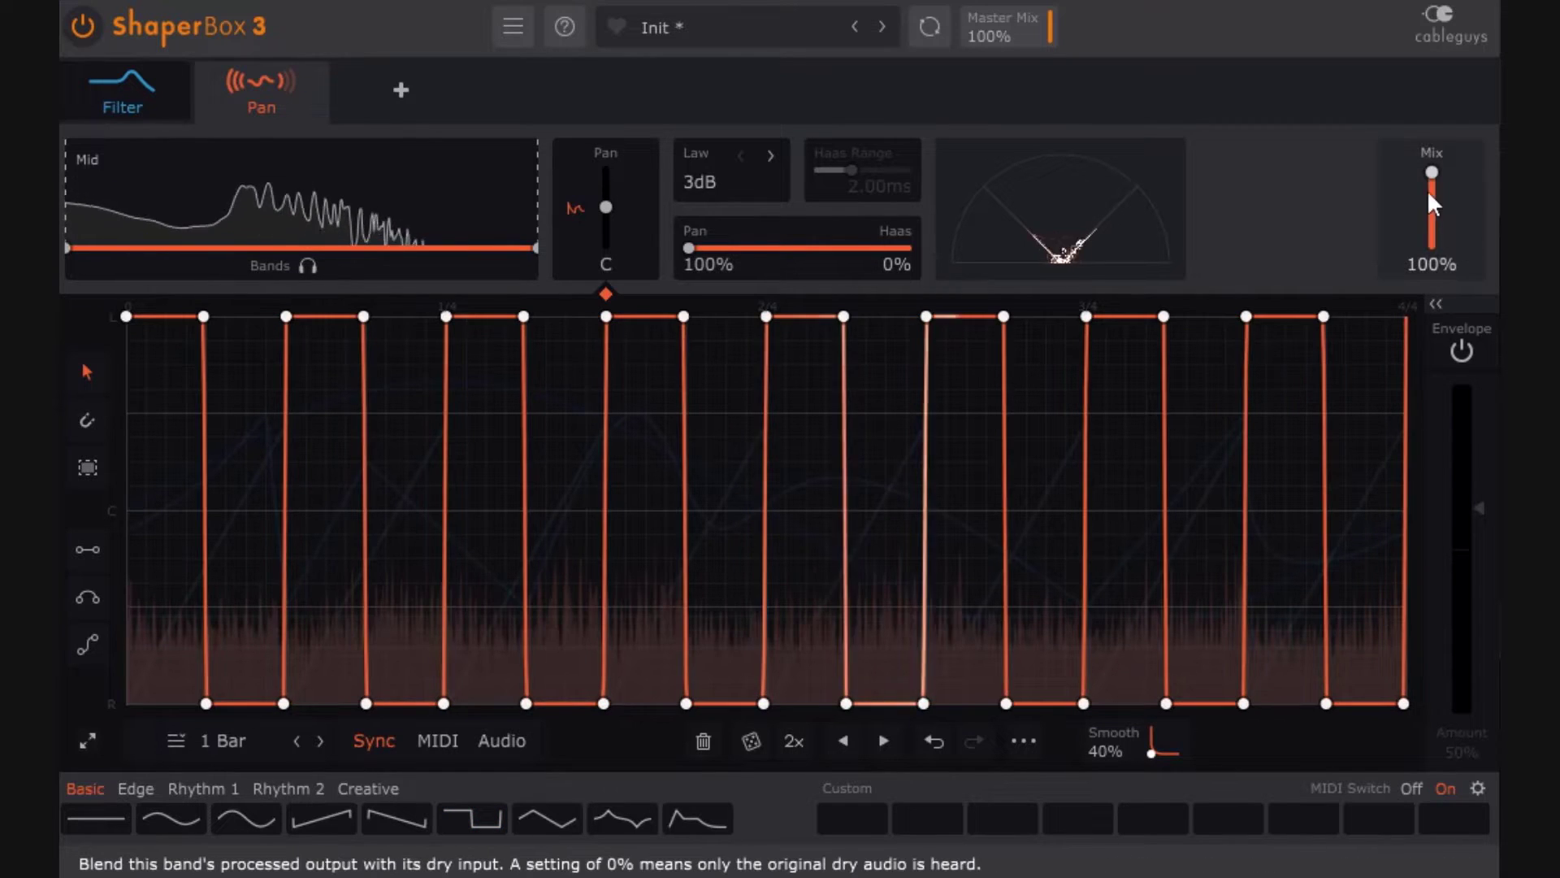
Step: Lower the Pan shaper's mix to 21% and compare the result with the master-bypassed signal
left_click_drag(1432, 172, 1431, 229)
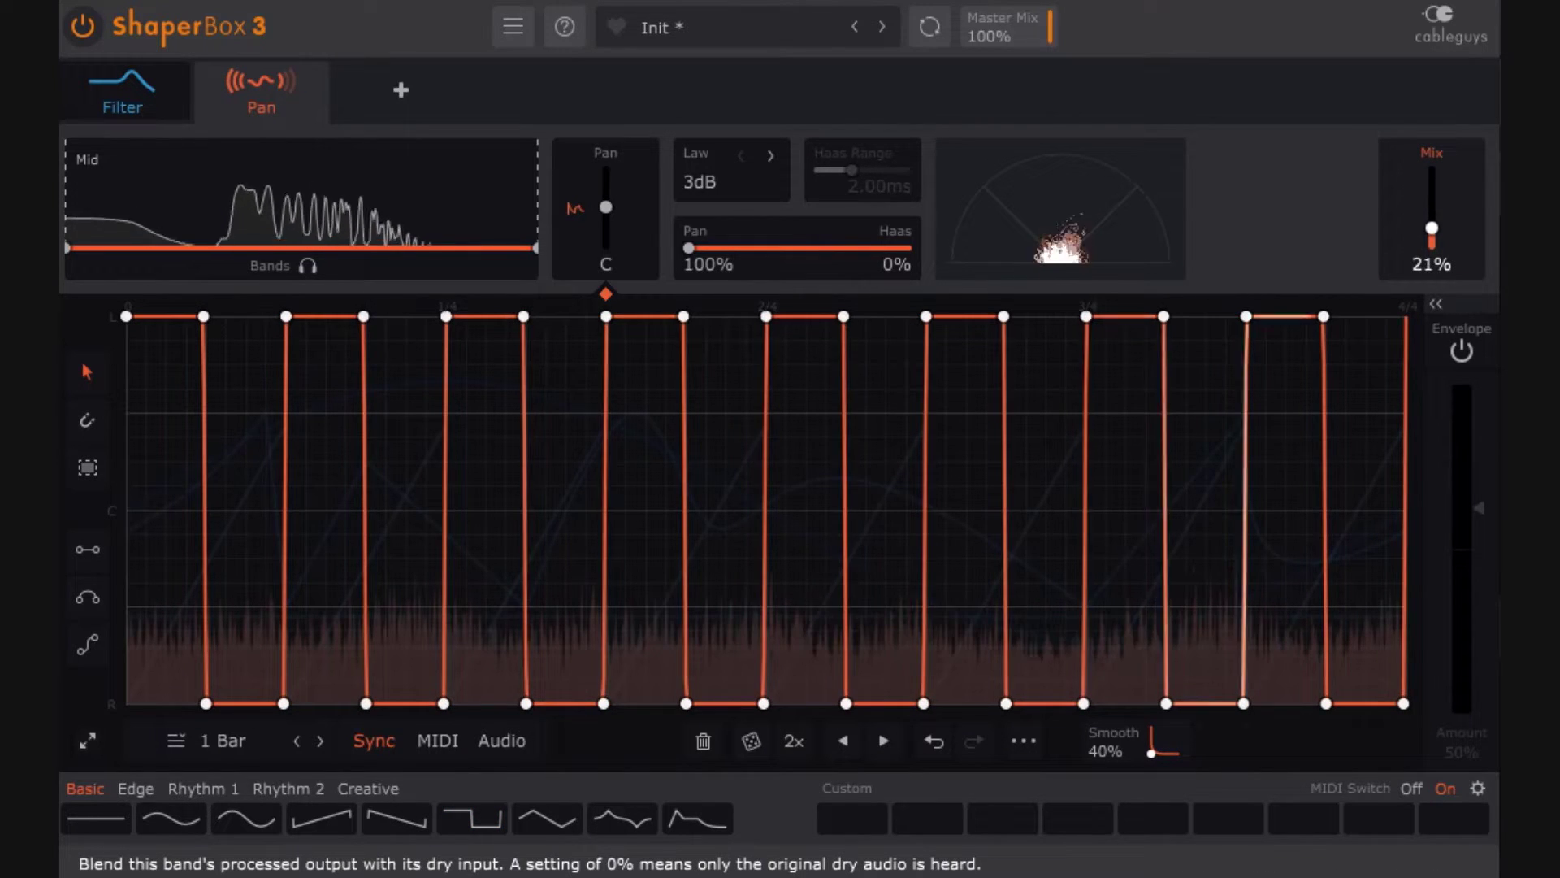
left_click(83, 29)
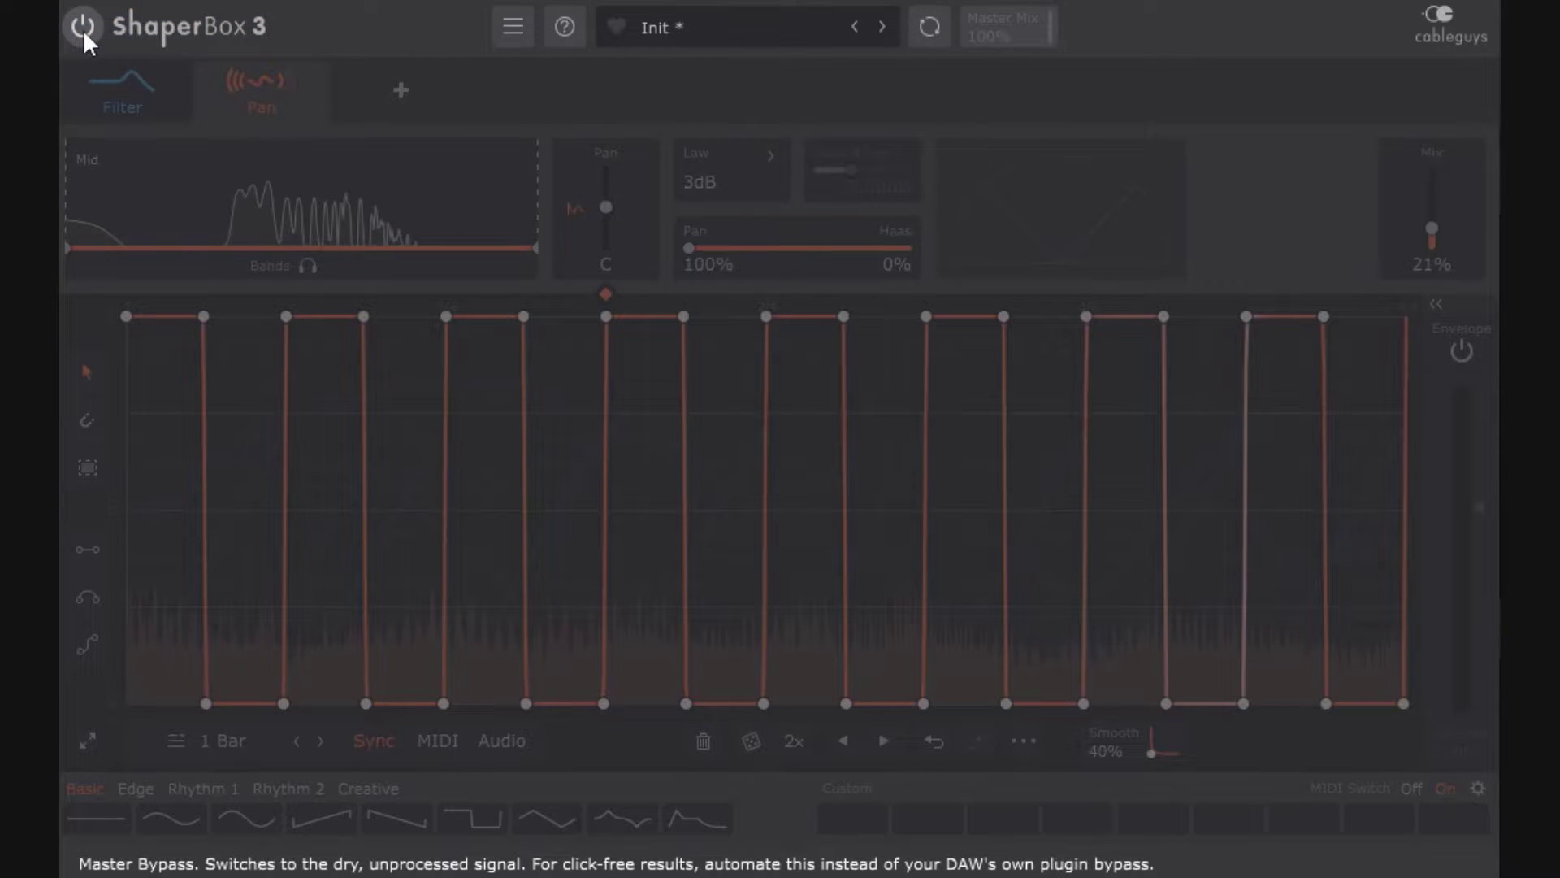
left_click(83, 29)
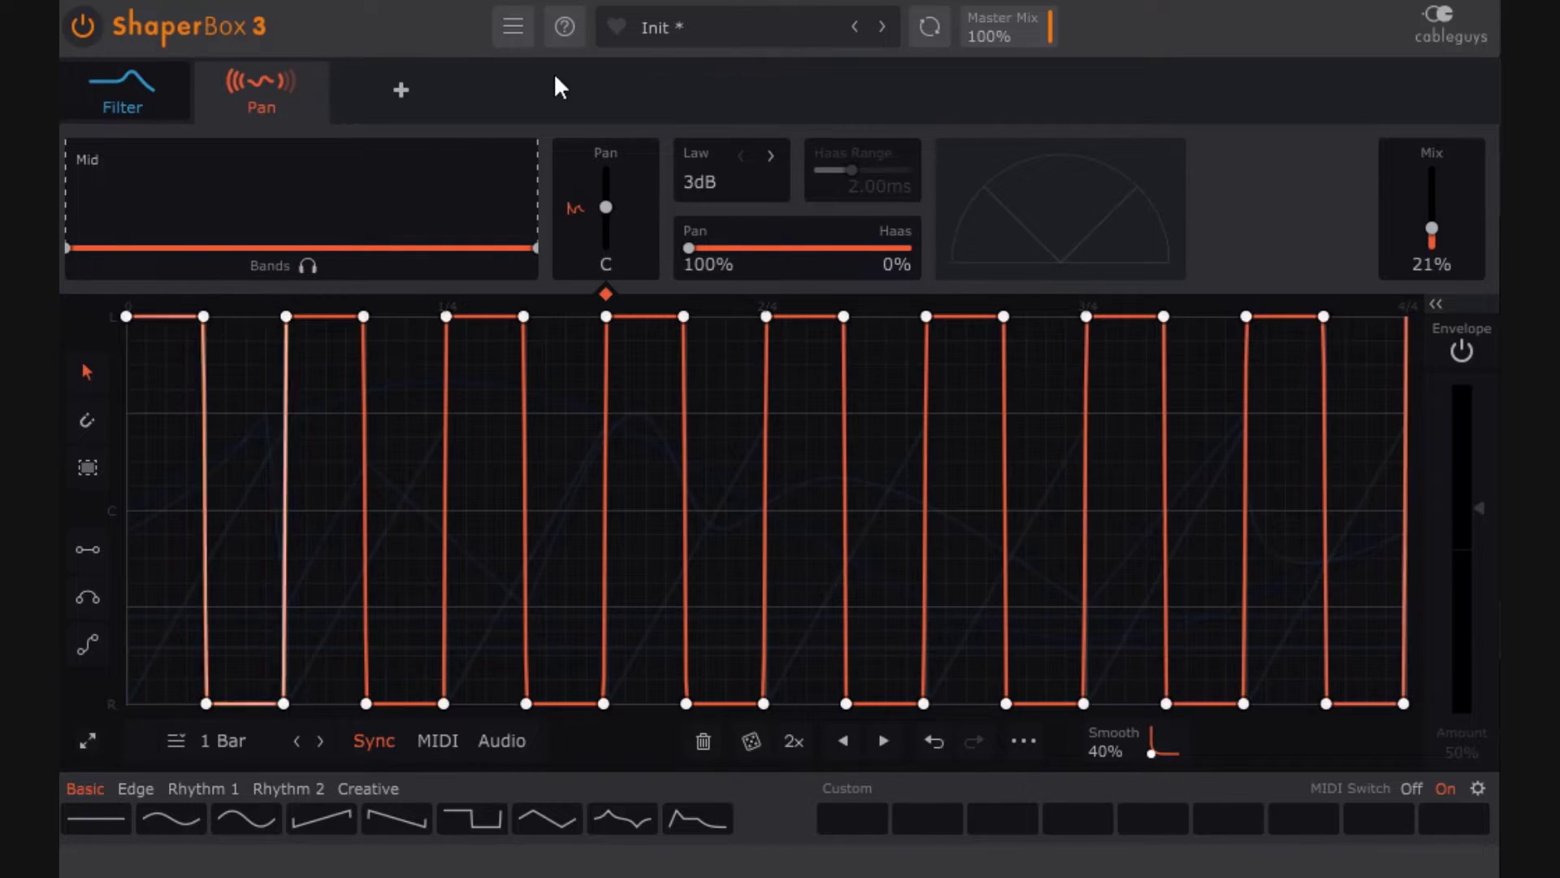
Step: Remove the remaining Volume shaper so the rack is empty
left_click(128, 85)
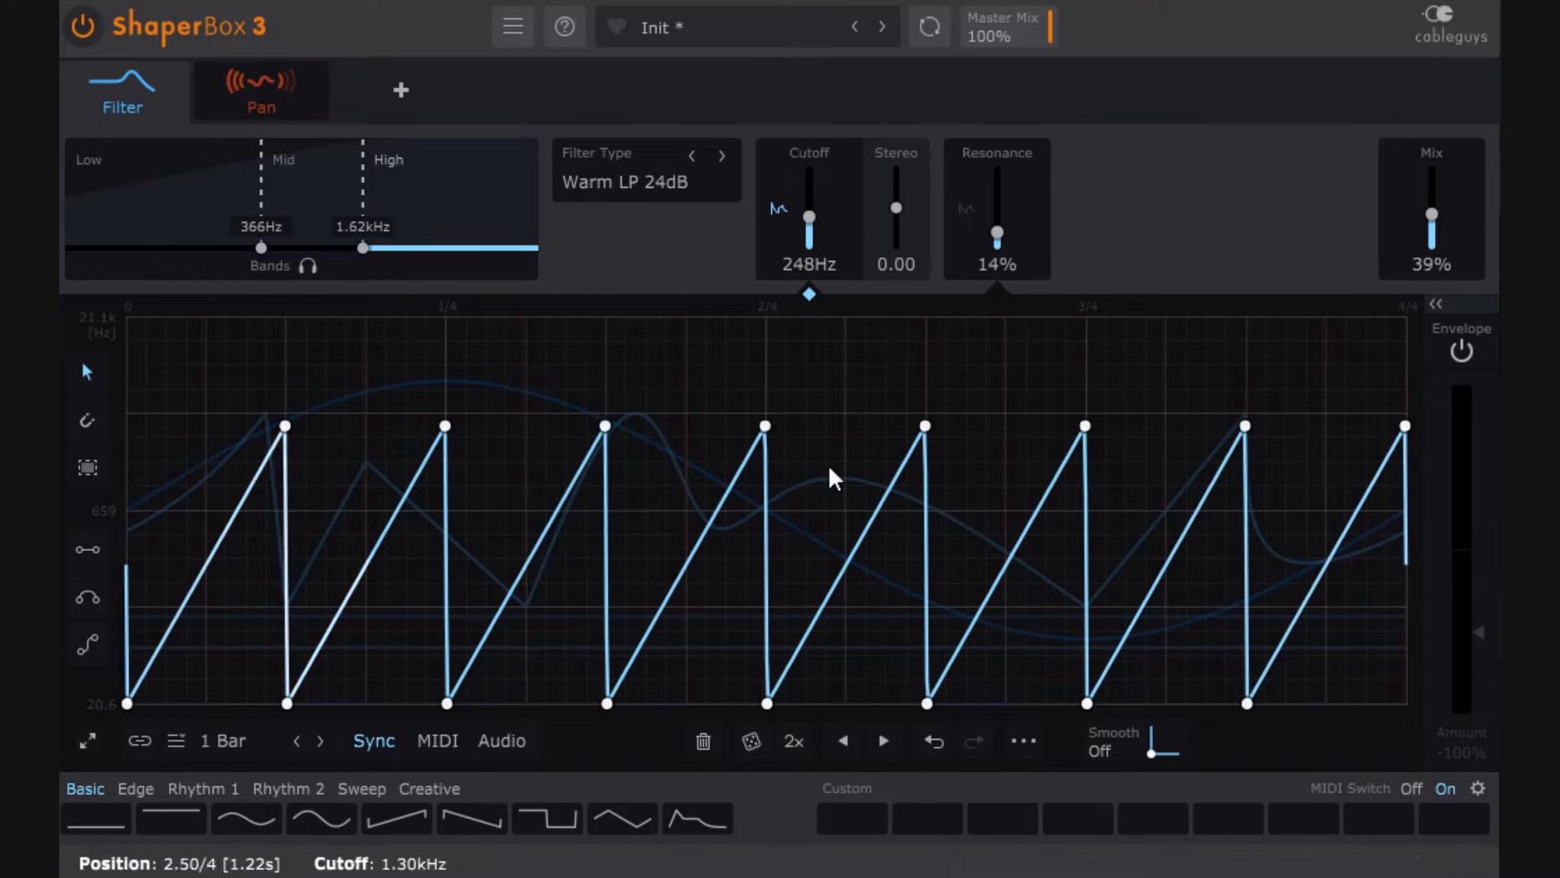
mouse_move(241, 98)
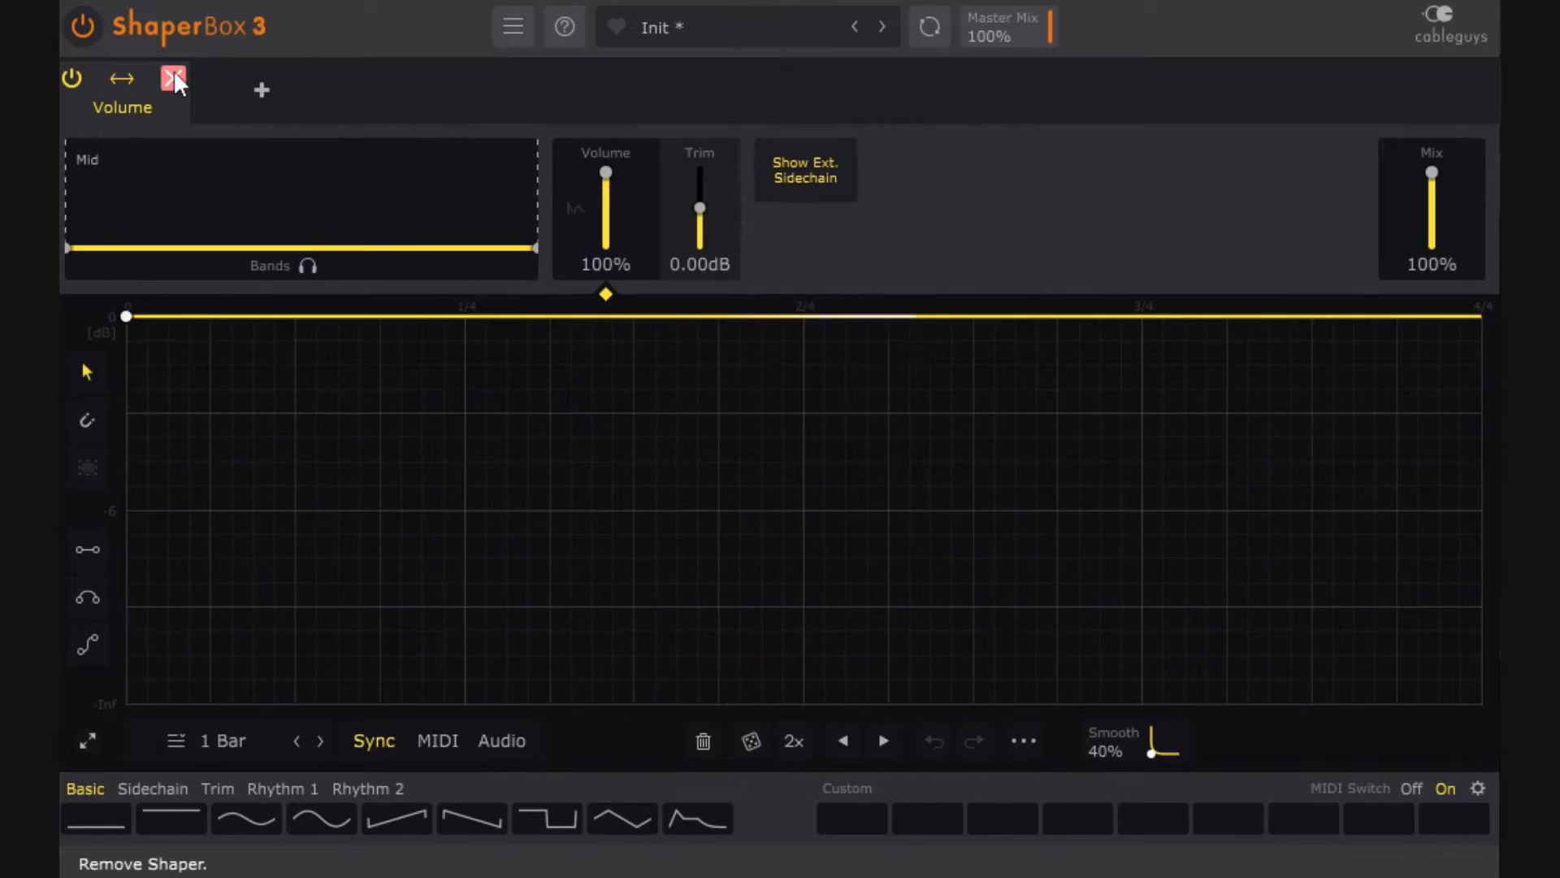
left_click(170, 73)
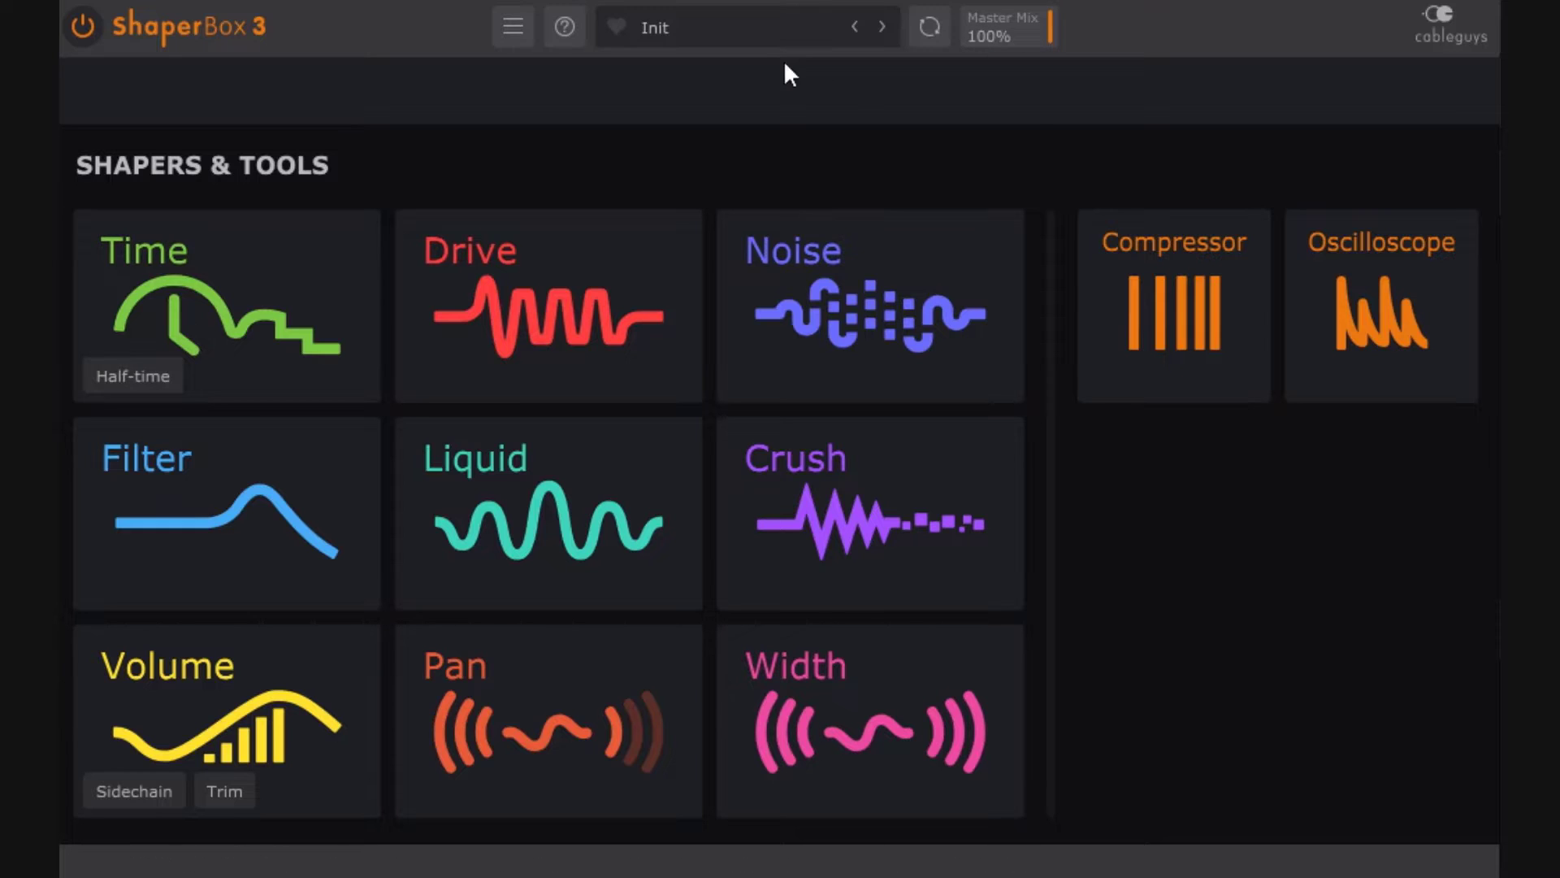
Step: Open the preset browser, look through all presets and show the Chop & Gate category
left_click(745, 25)
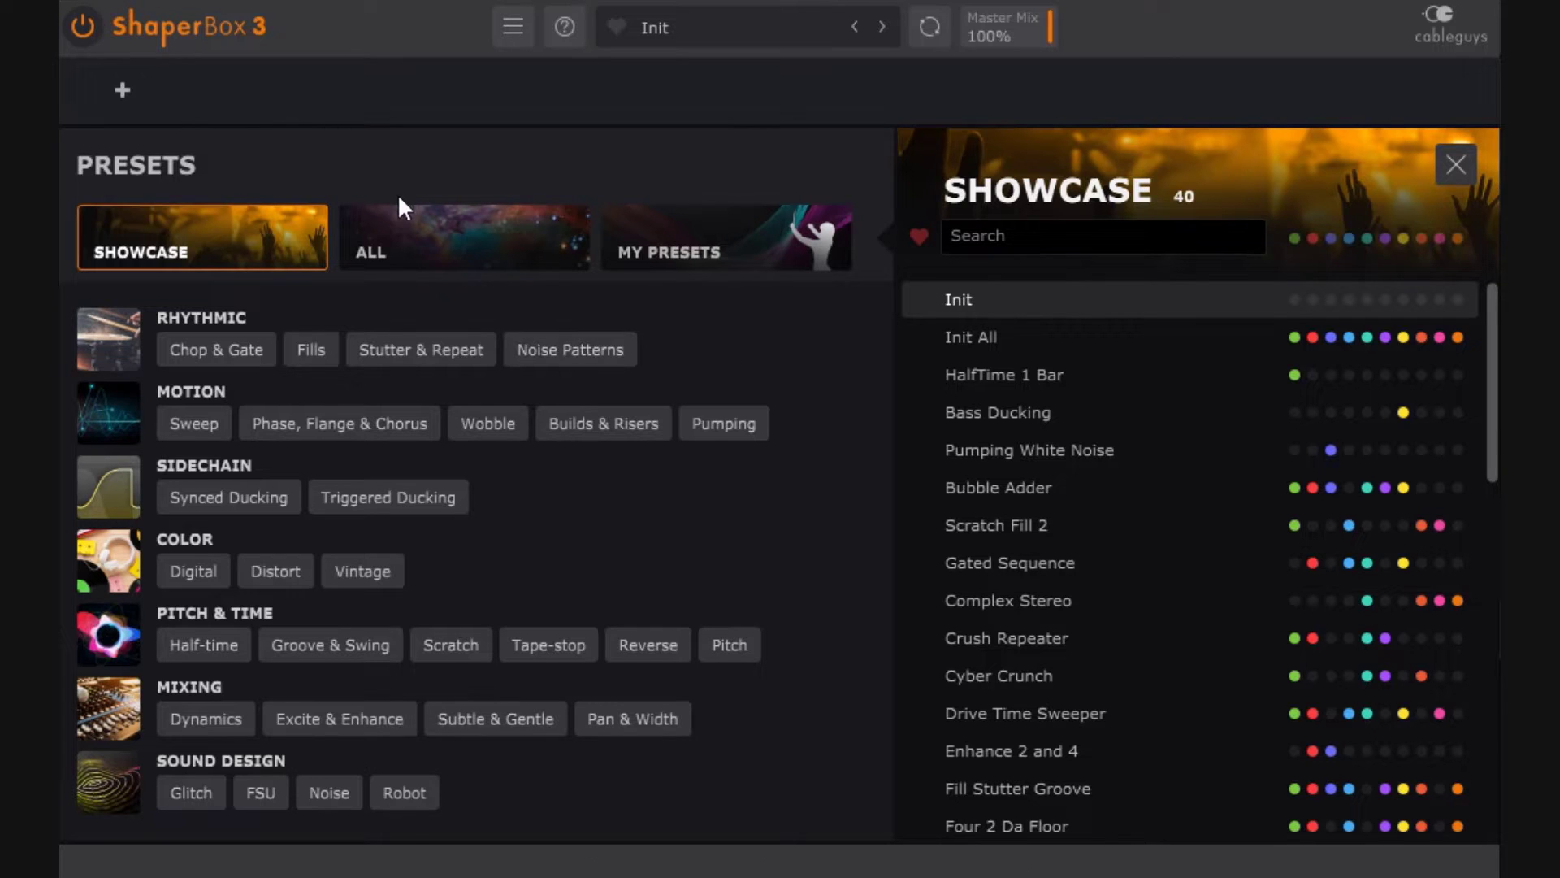
left_click(396, 215)
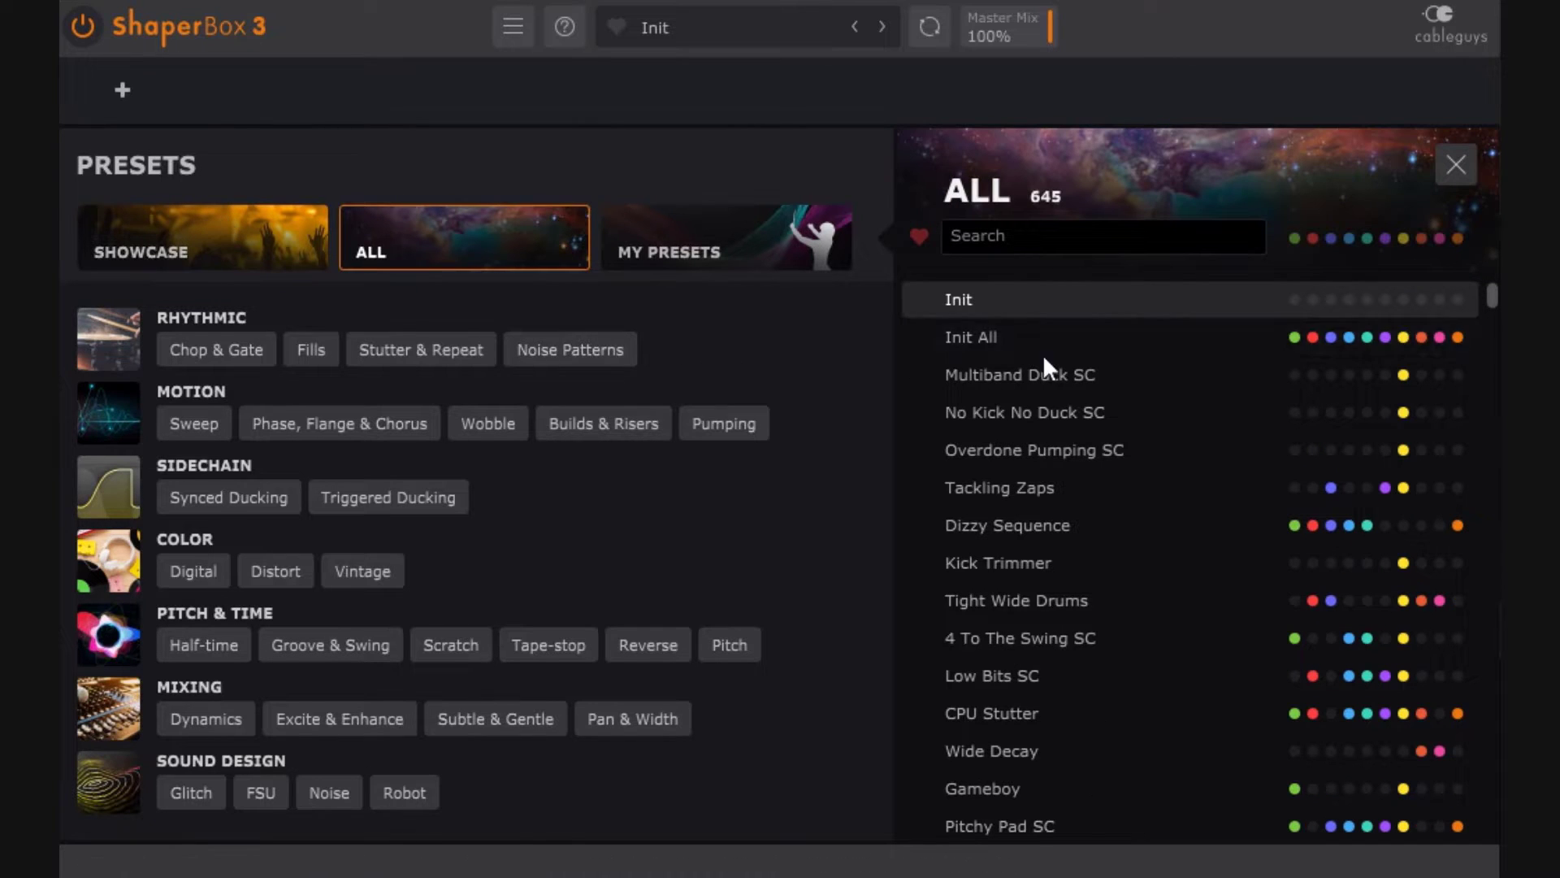
scroll(1079, 421, "down", 10)
scroll(1085, 419, "up", 10)
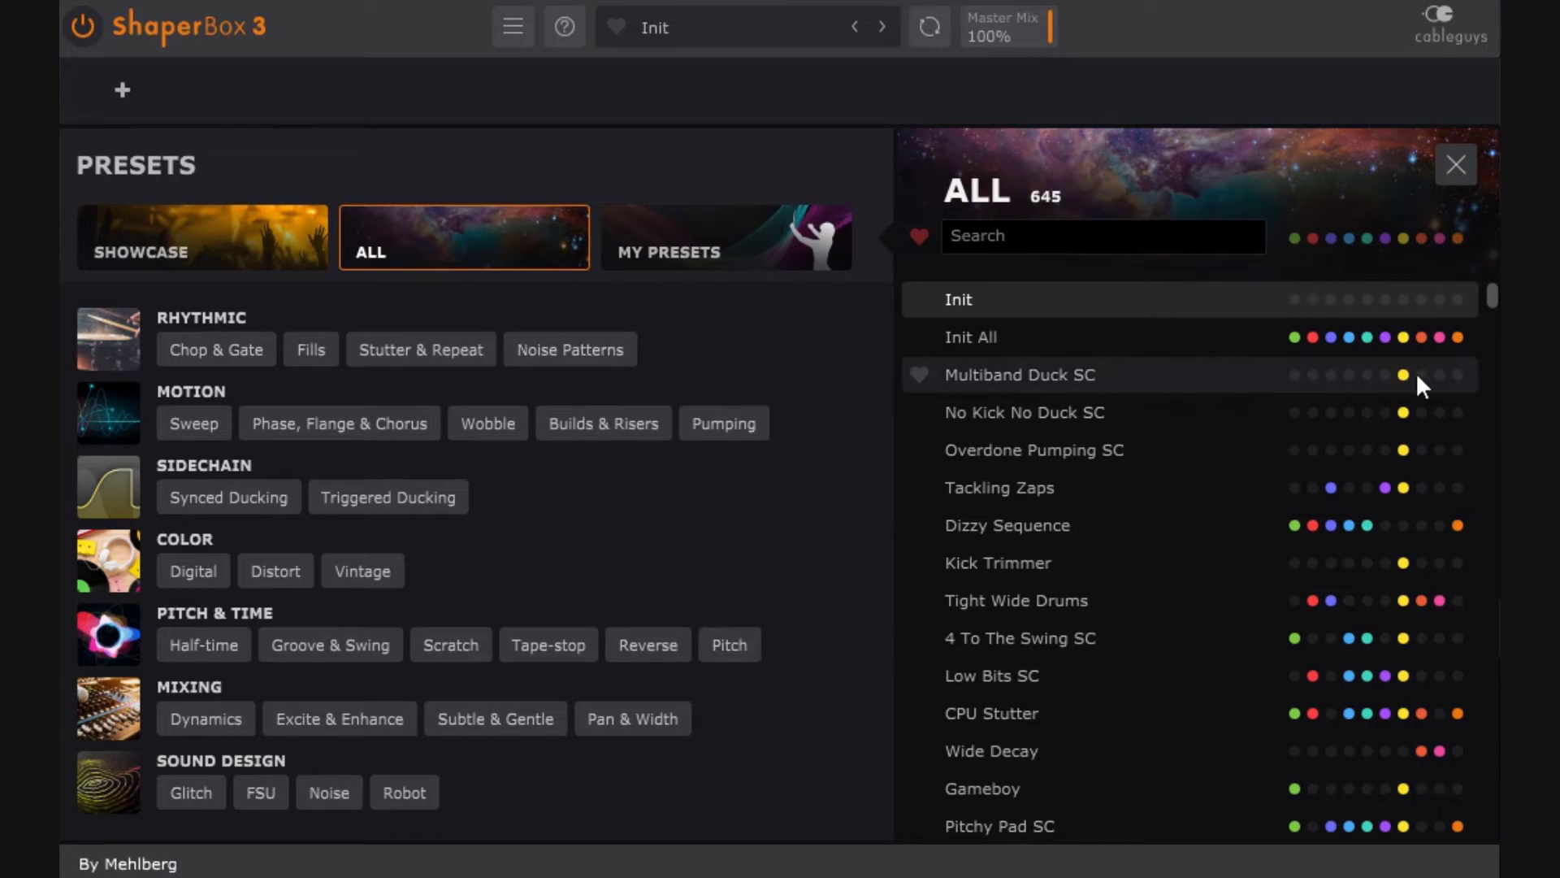
left_click(212, 349)
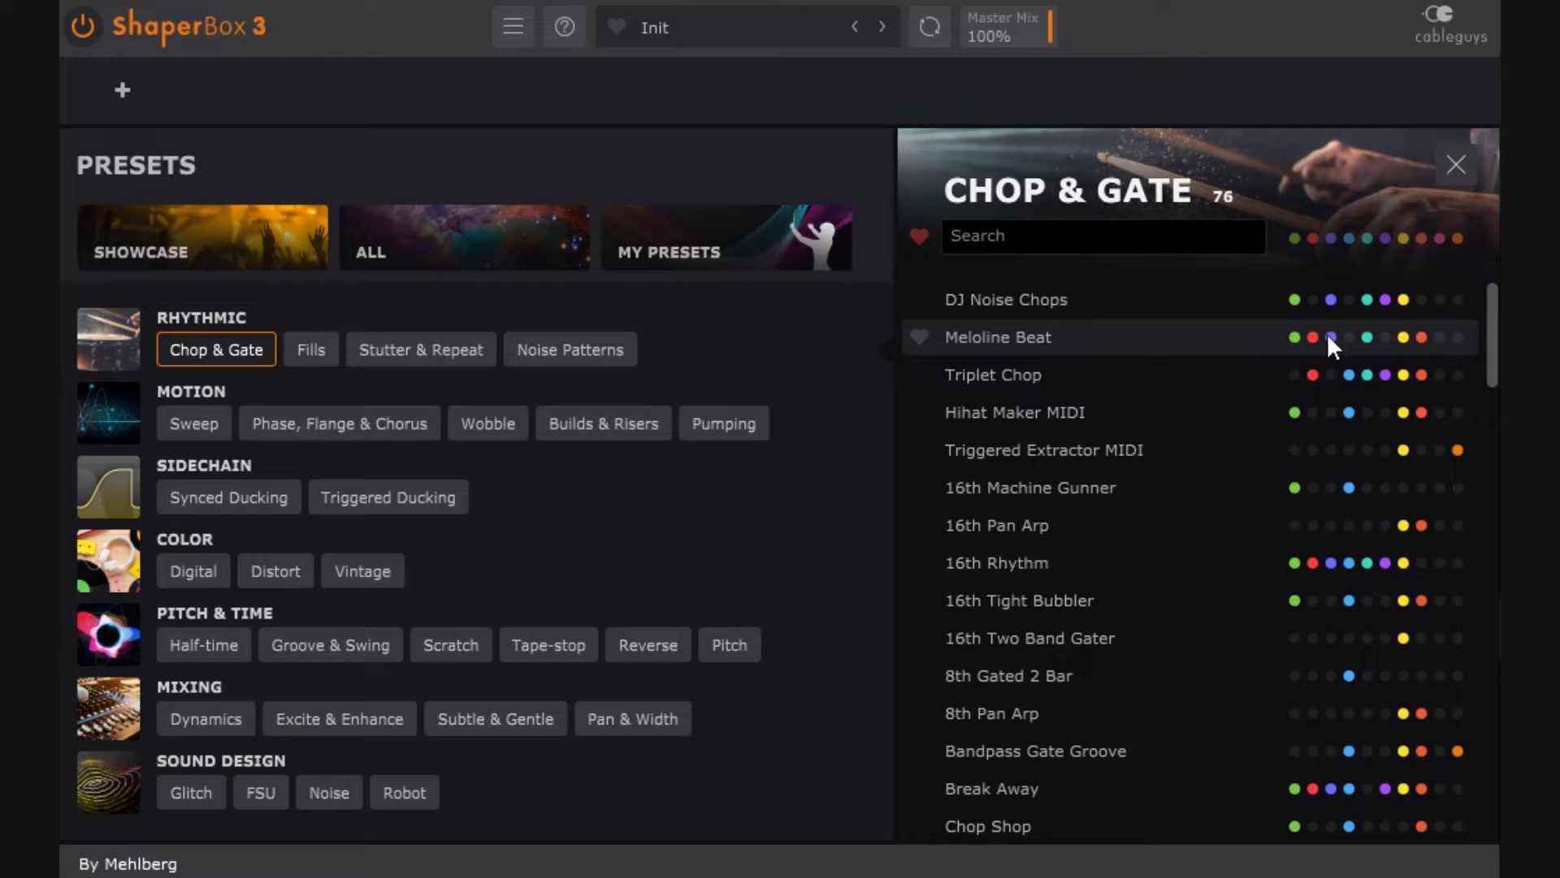
Step: Try the Meloline Beat and Hihat Maker MIDI presets, comparing the latter with the master-bypassed signal
left_click(1007, 344)
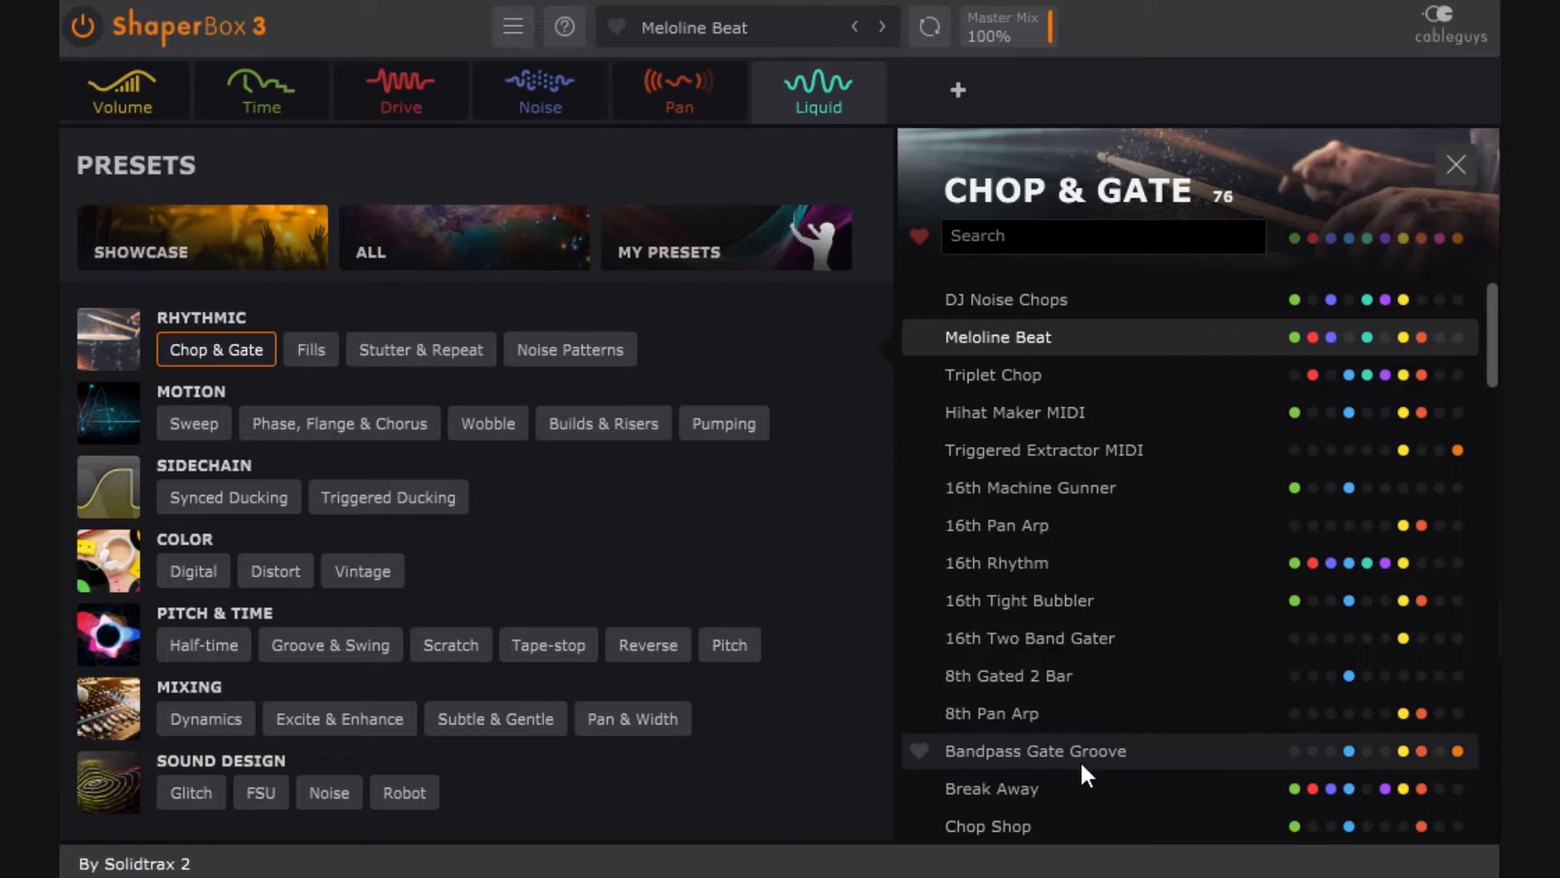
left_click(1071, 408)
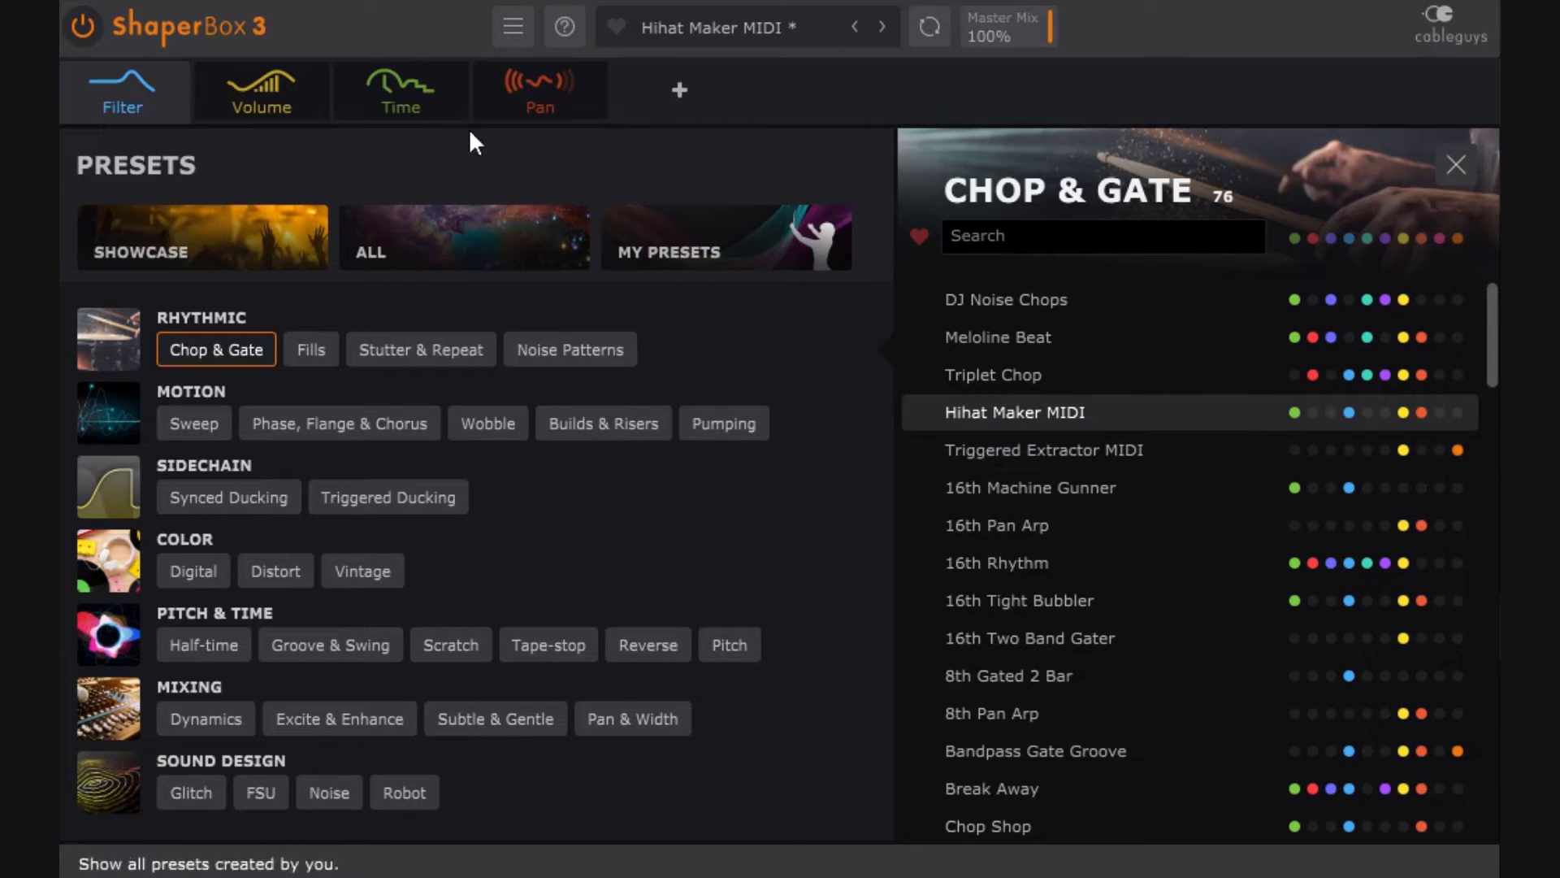
left_click(80, 24)
left_click(80, 23)
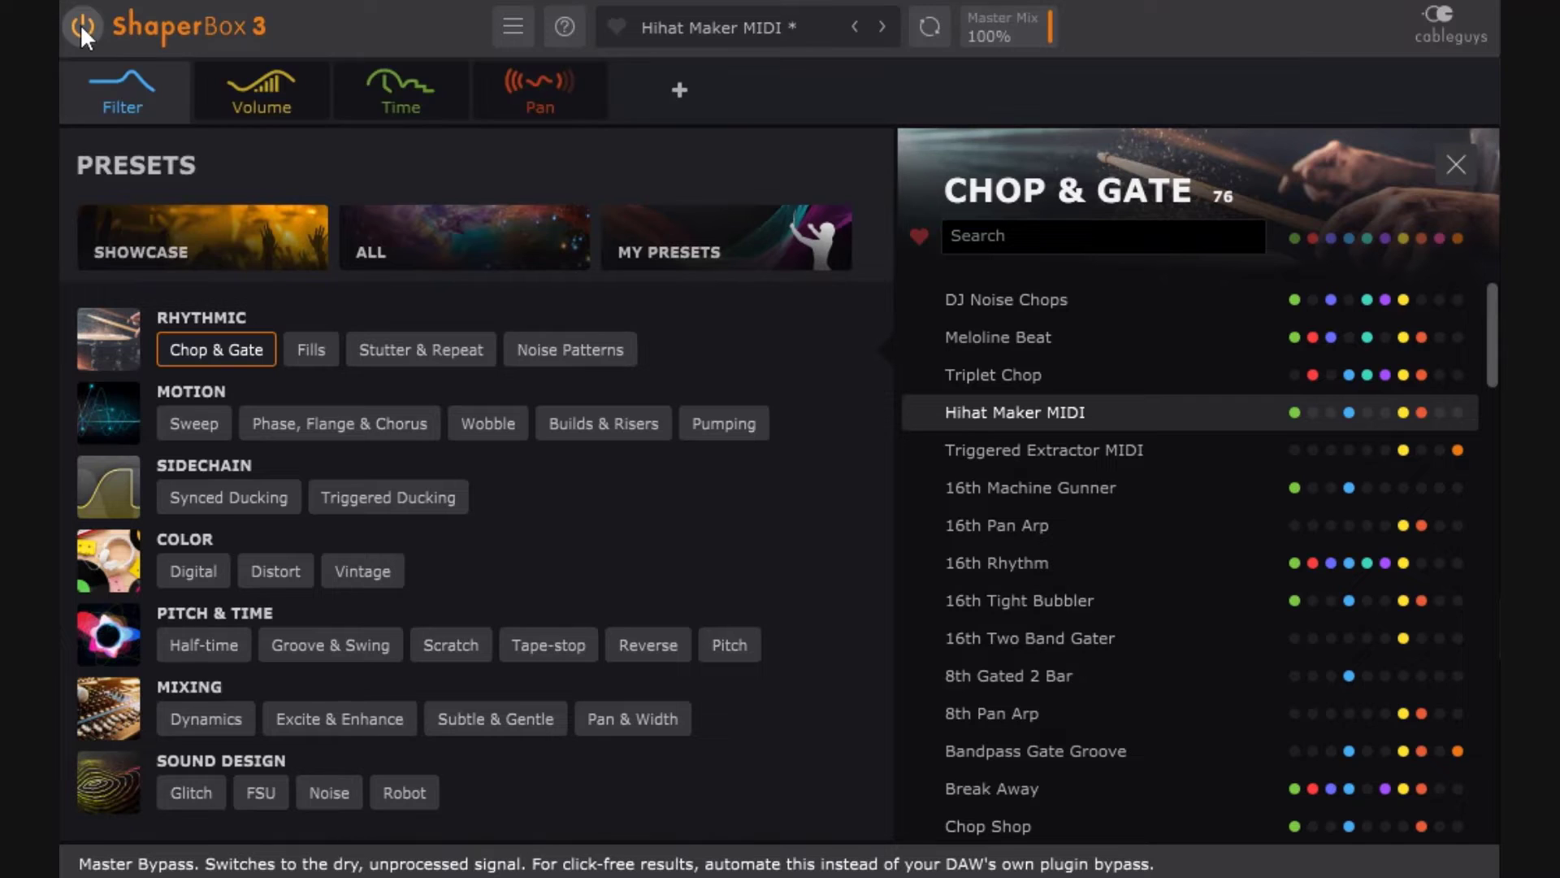
Step: Load the 16th Rhythm preset and look at its Drive, Crush, Filter and Time shapers
left_click(1020, 559)
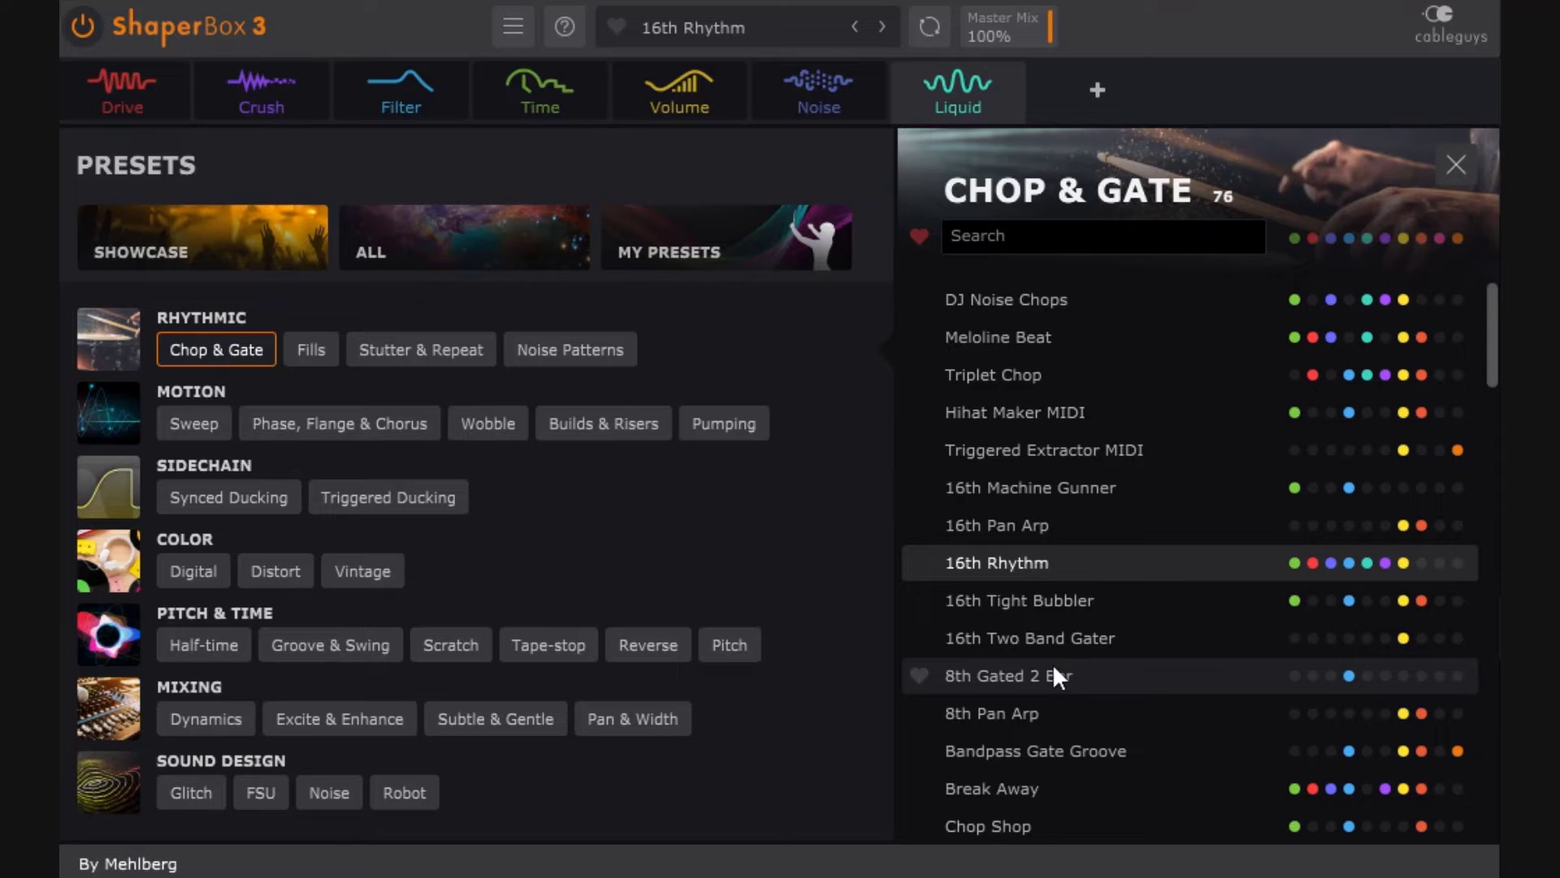
left_click(114, 114)
left_click(239, 99)
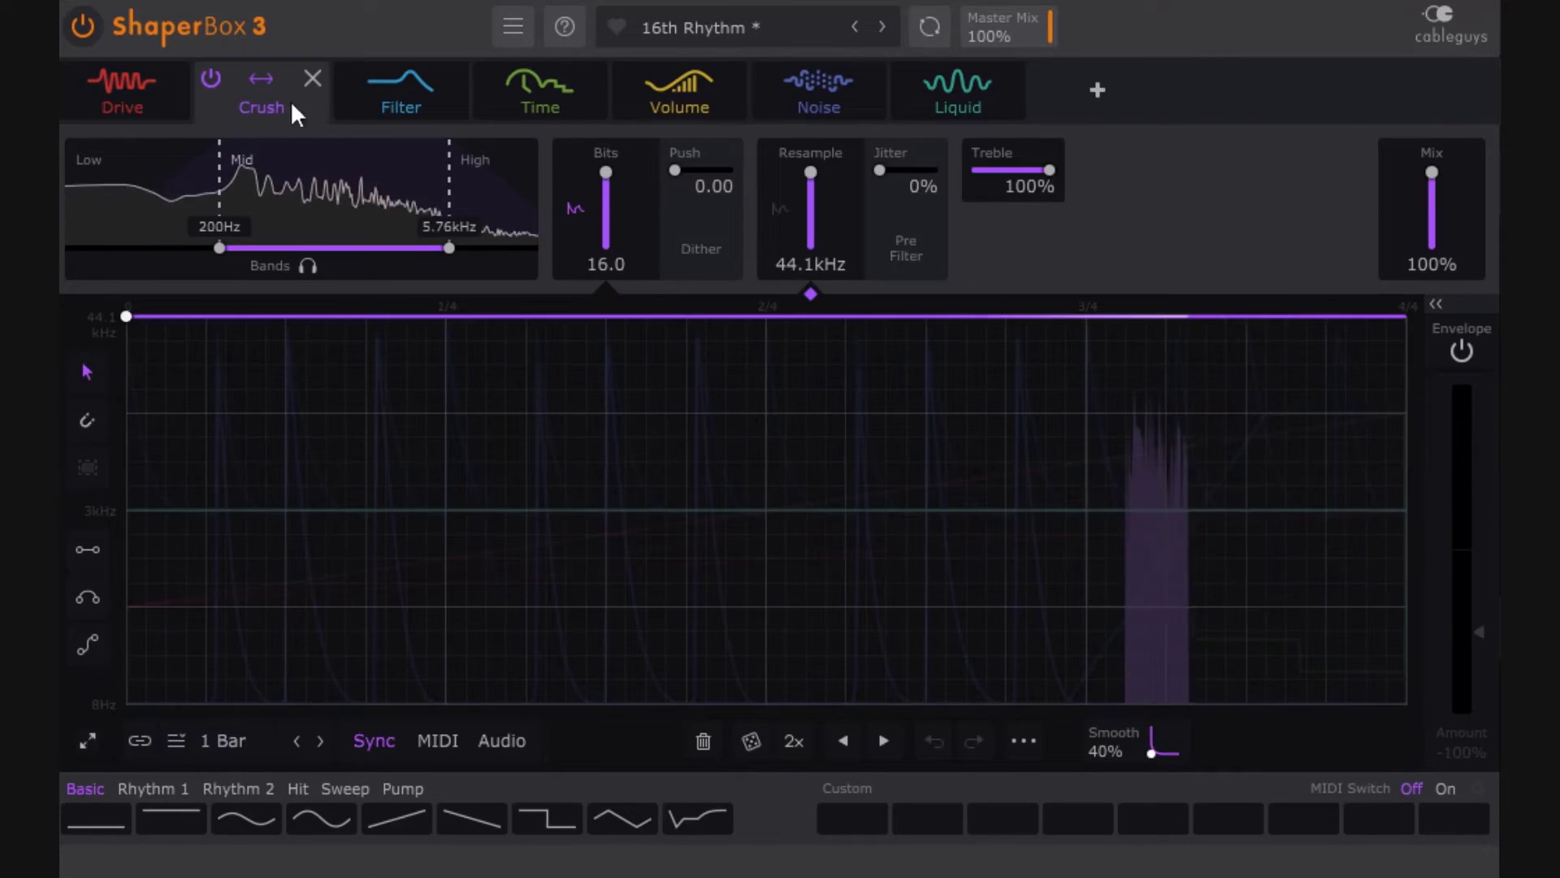
left_click(381, 94)
left_click(528, 92)
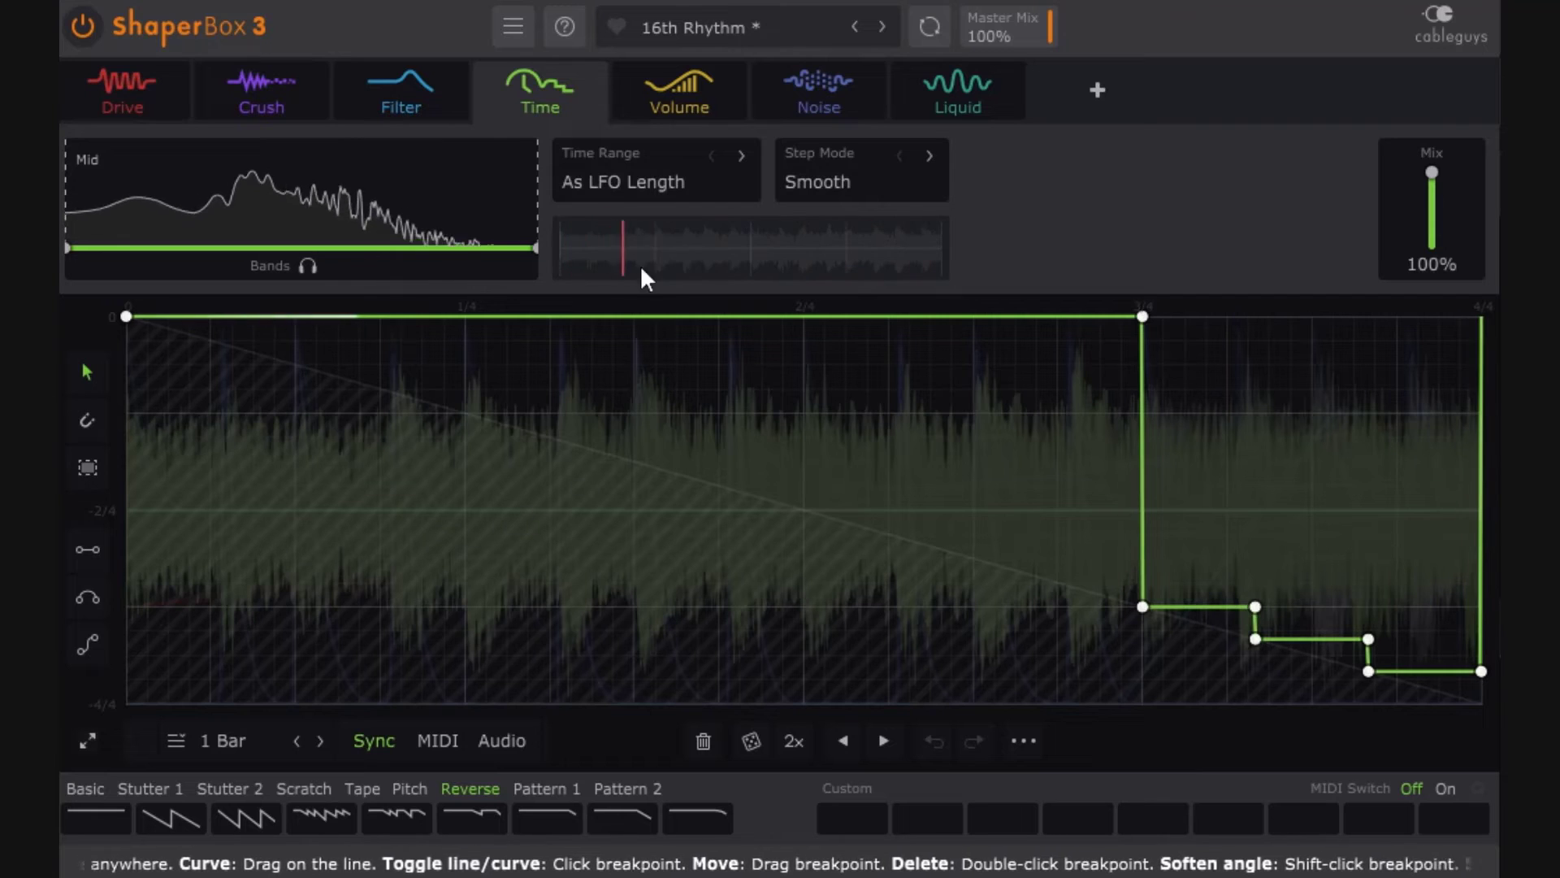
Step: Examine the waves and band splits of the preset's Filter, Time, Volume, Noise and Crush shapers
mouse_move(521, 89)
left_click(393, 90)
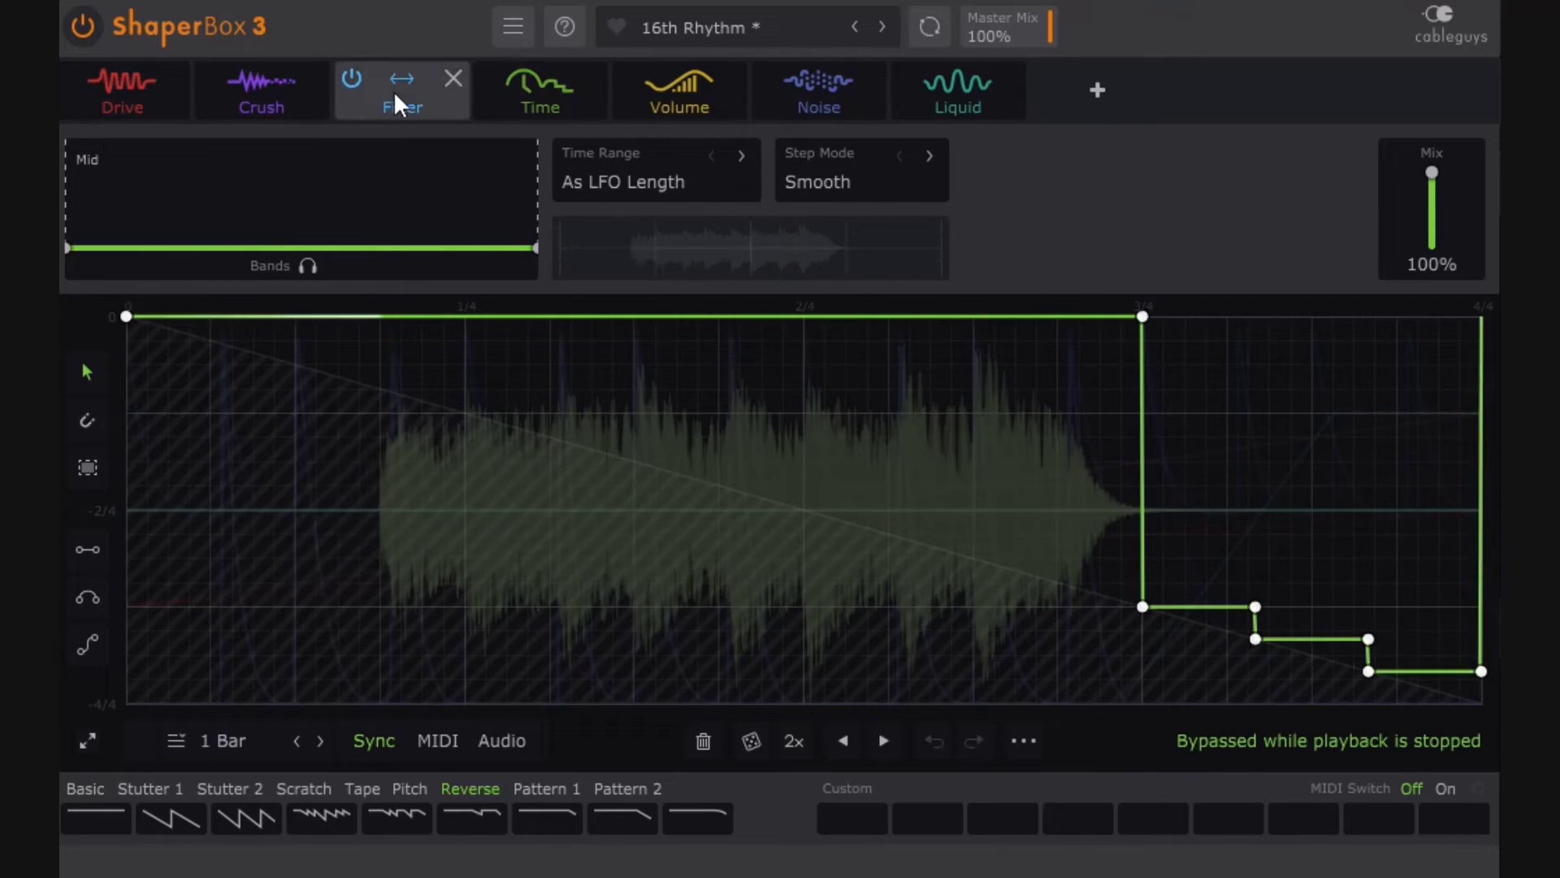
left_click(514, 96)
left_click(660, 89)
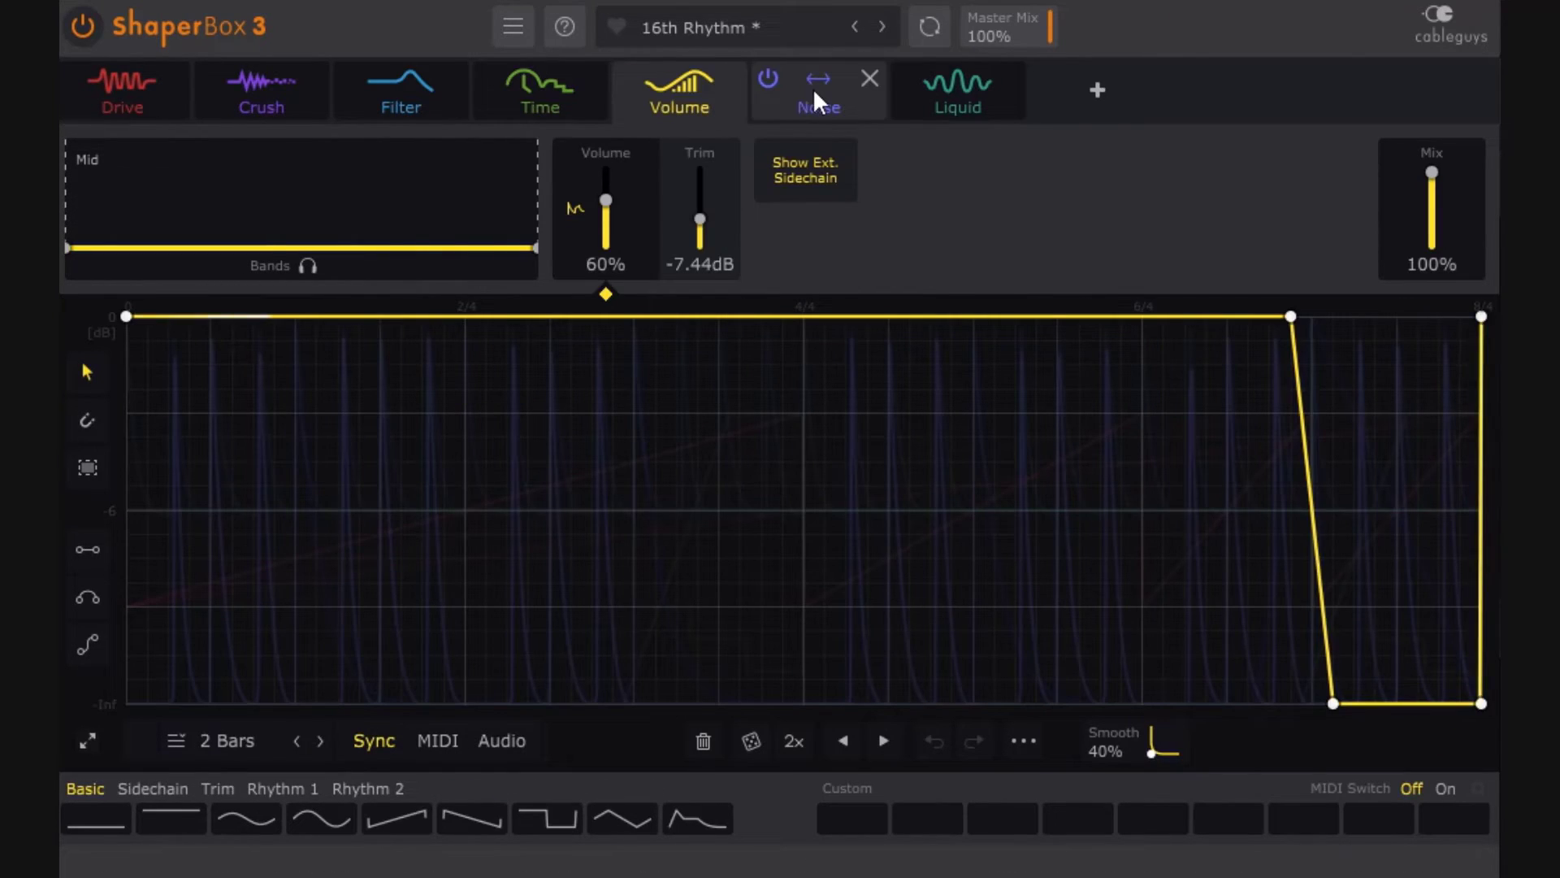
left_click(813, 88)
left_click(582, 92)
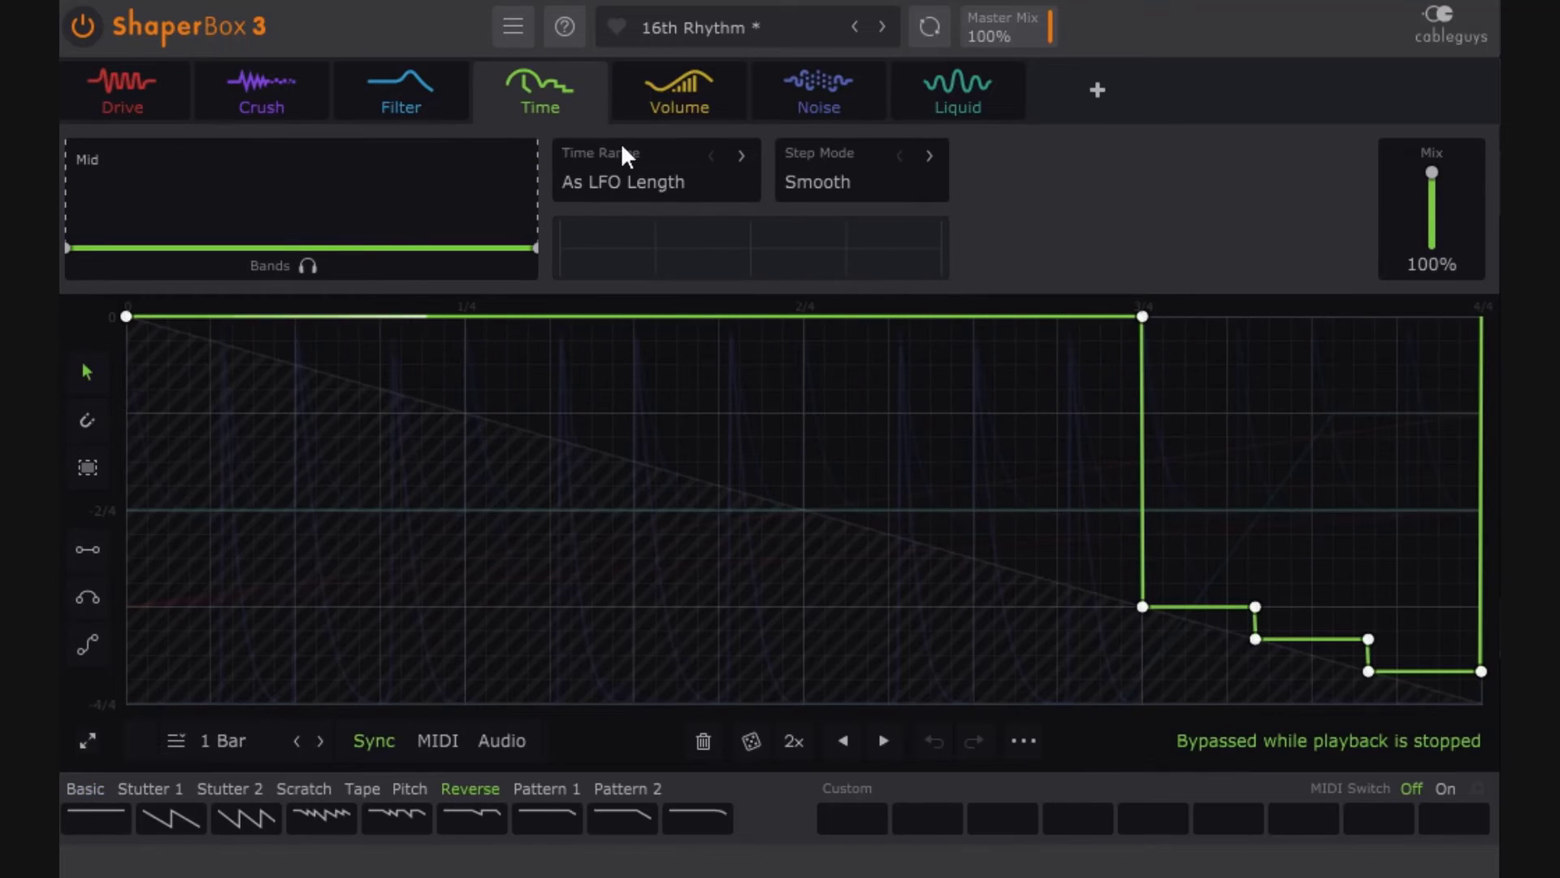
left_click(261, 89)
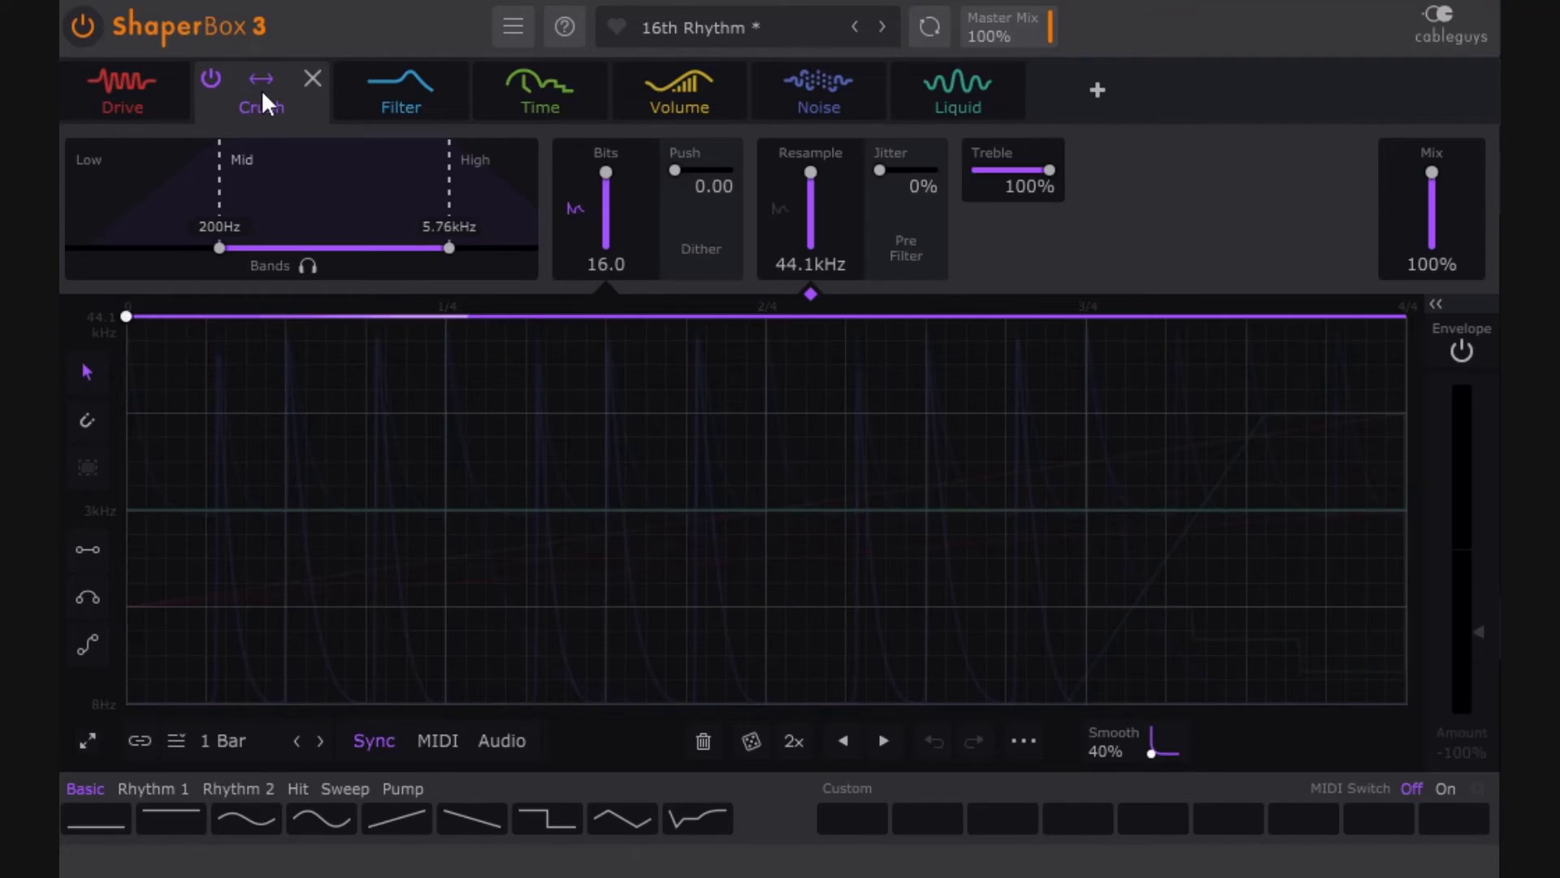